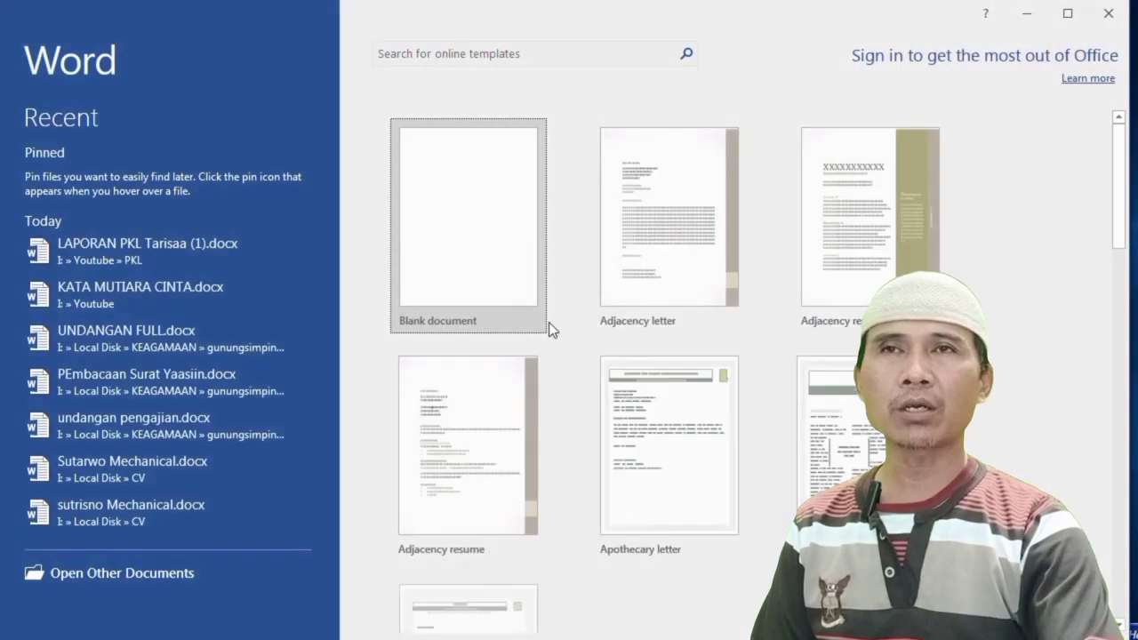
Open LAPORAN PKL Tarisaa (1).docx from Word's Recent list to reach the approval page
{"action": "left_click", "coordinate": [465, 213]}
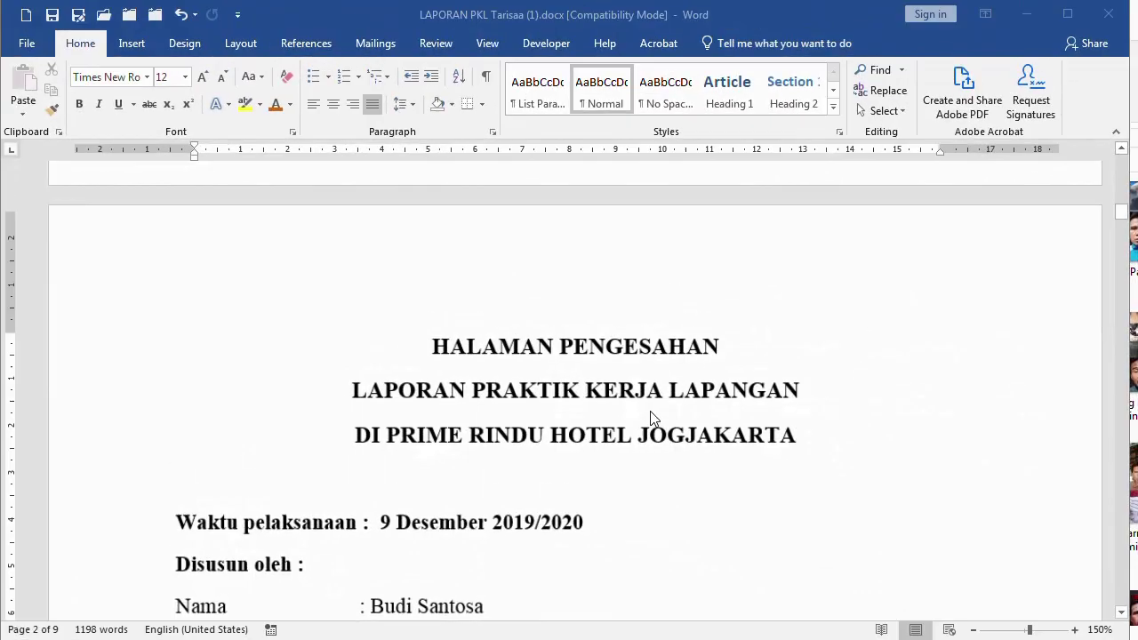
{"action": "scroll", "coordinate": [622, 394], "scroll_direction": "down", "scroll_amount": 6}
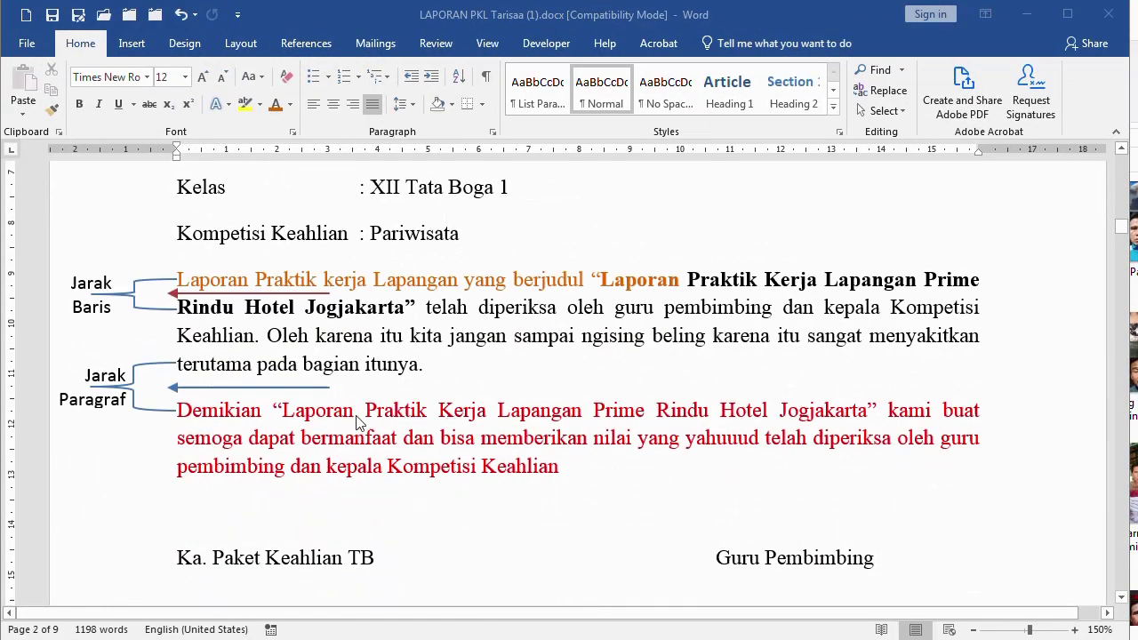
{"action": "scroll", "coordinate": [122, 450], "scroll_direction": "down", "scroll_amount": 1}
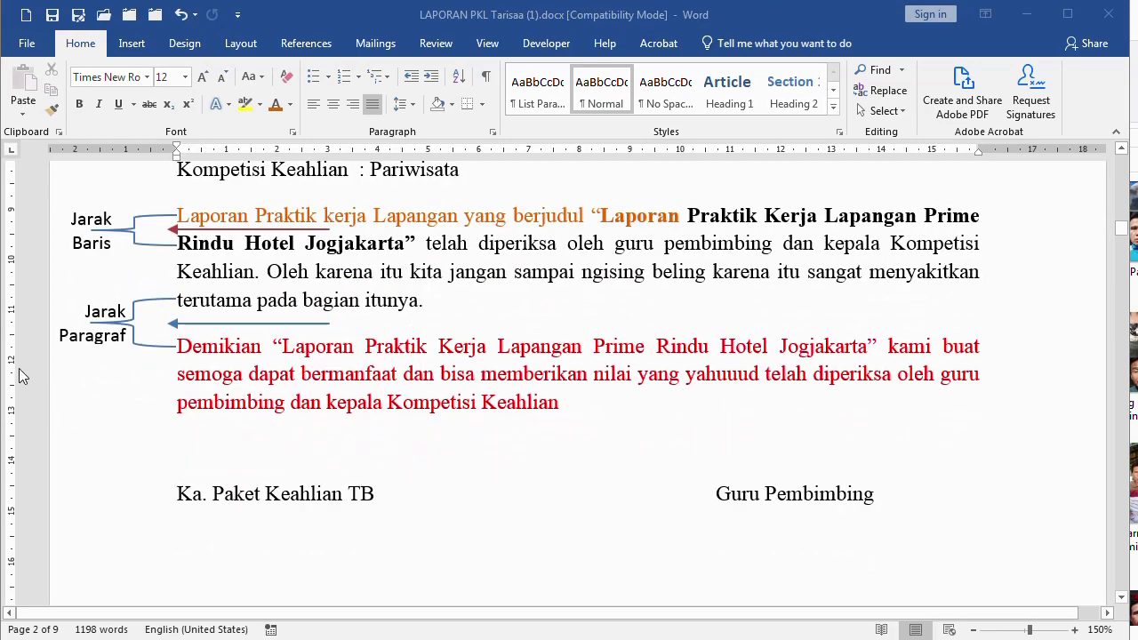
{"action": "scroll", "coordinate": [31, 331], "scroll_direction": "up", "scroll_amount": 5, "text": "ctrl"}
{"action": "scroll", "coordinate": [36, 332], "scroll_direction": "up", "scroll_amount": 2, "text": "ctrl"}
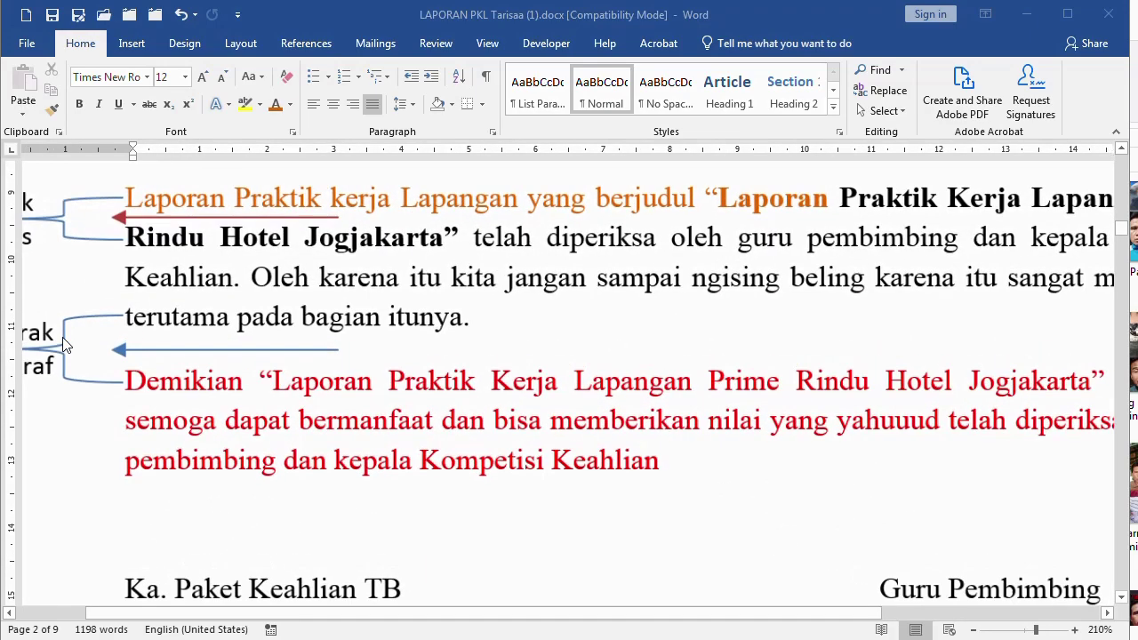
{"action": "left_click_drag", "start_coordinate": [808, 613], "coordinate": [613, 620]}
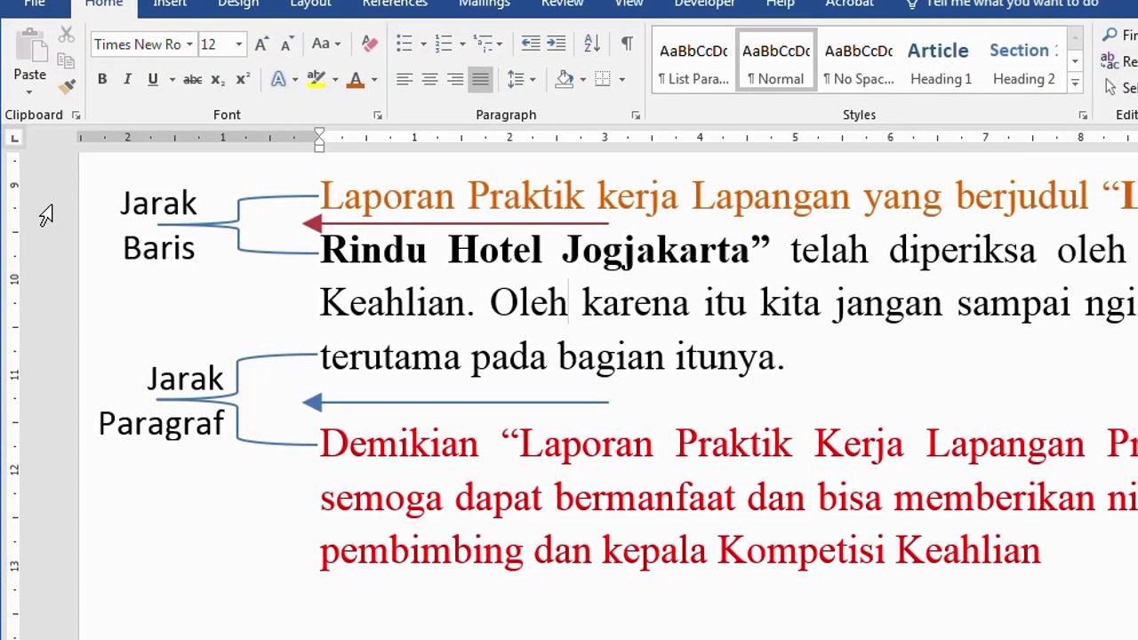
{"action": "left_click", "coordinate": [46, 215]}
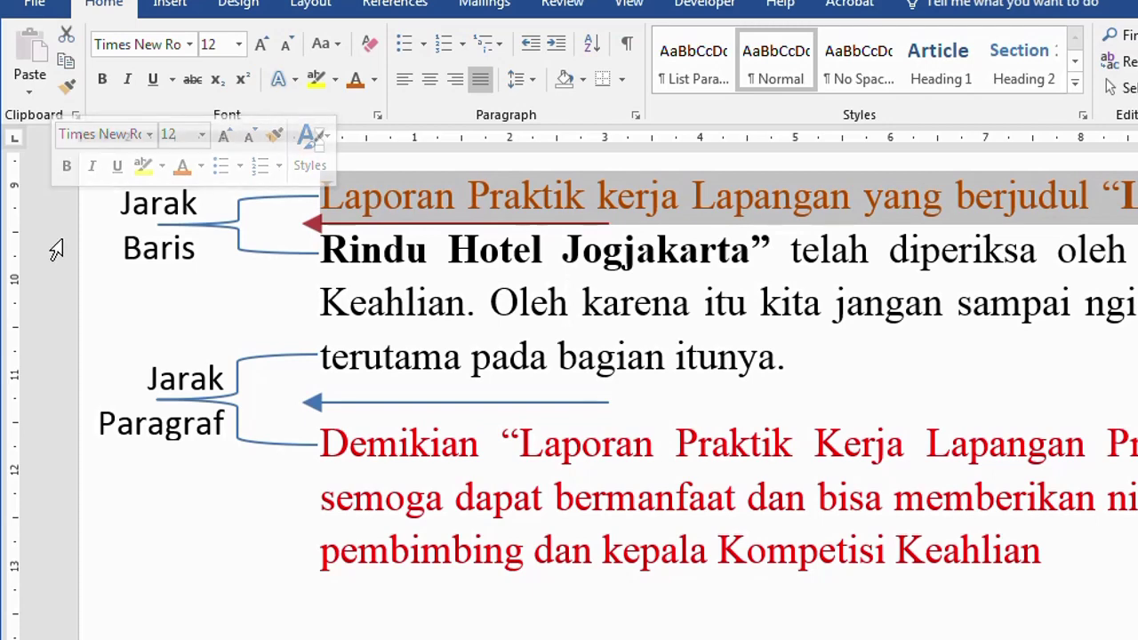
{"action": "left_click", "coordinate": [293, 267]}
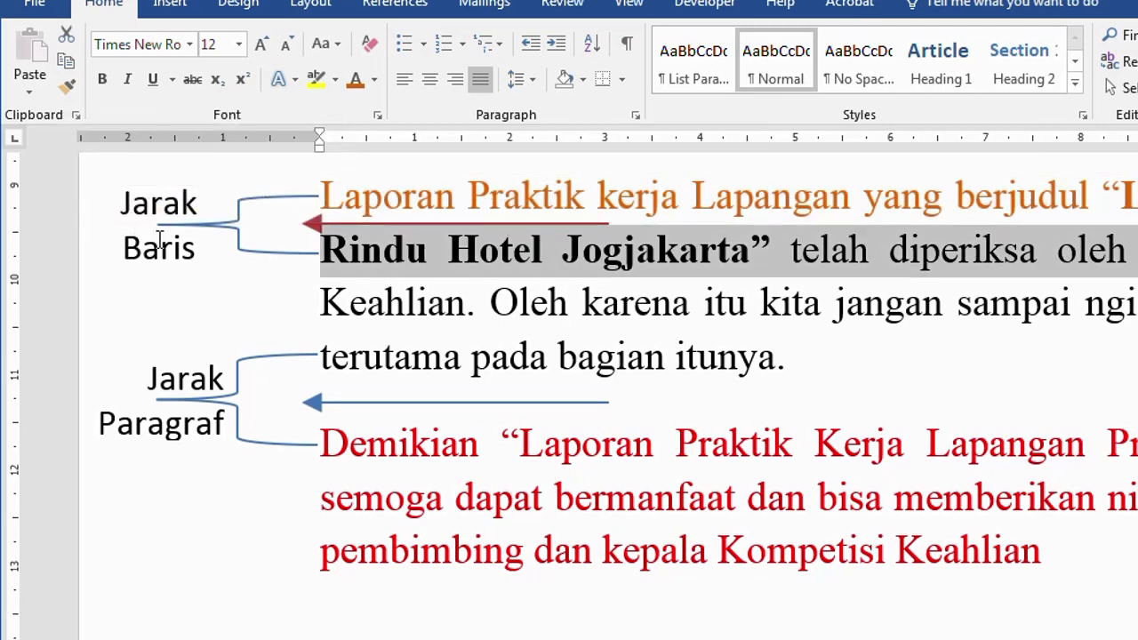
{"action": "left_click", "coordinate": [529, 358]}
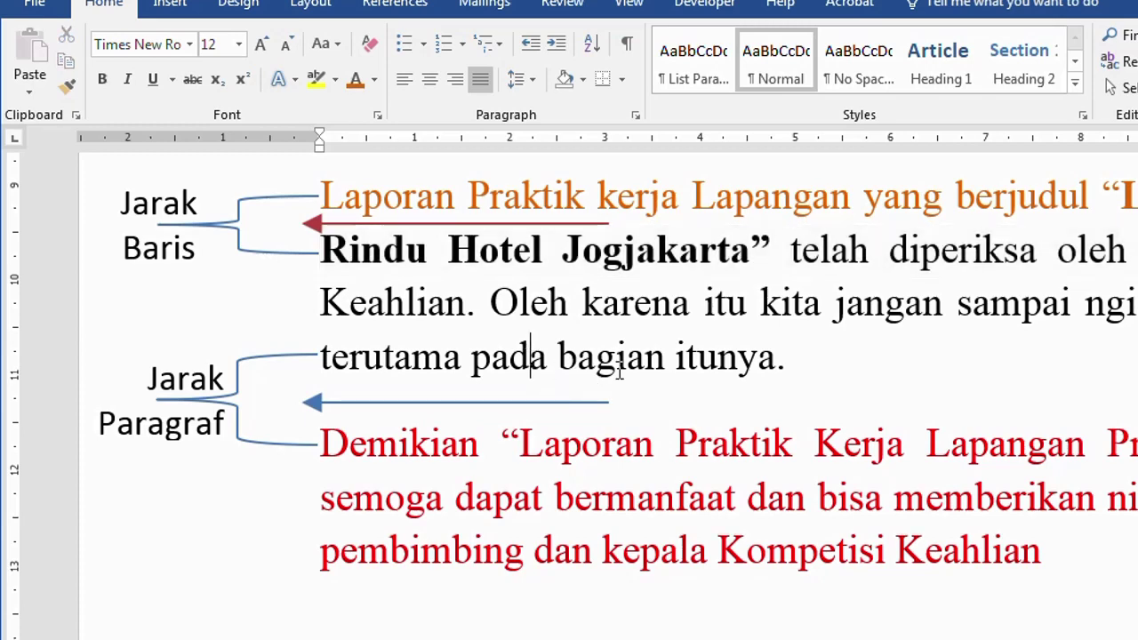
{"action": "scroll", "coordinate": [634, 369], "scroll_direction": "down", "scroll_amount": 2}
{"action": "scroll", "coordinate": [232, 305], "scroll_direction": "up", "scroll_amount": 2}
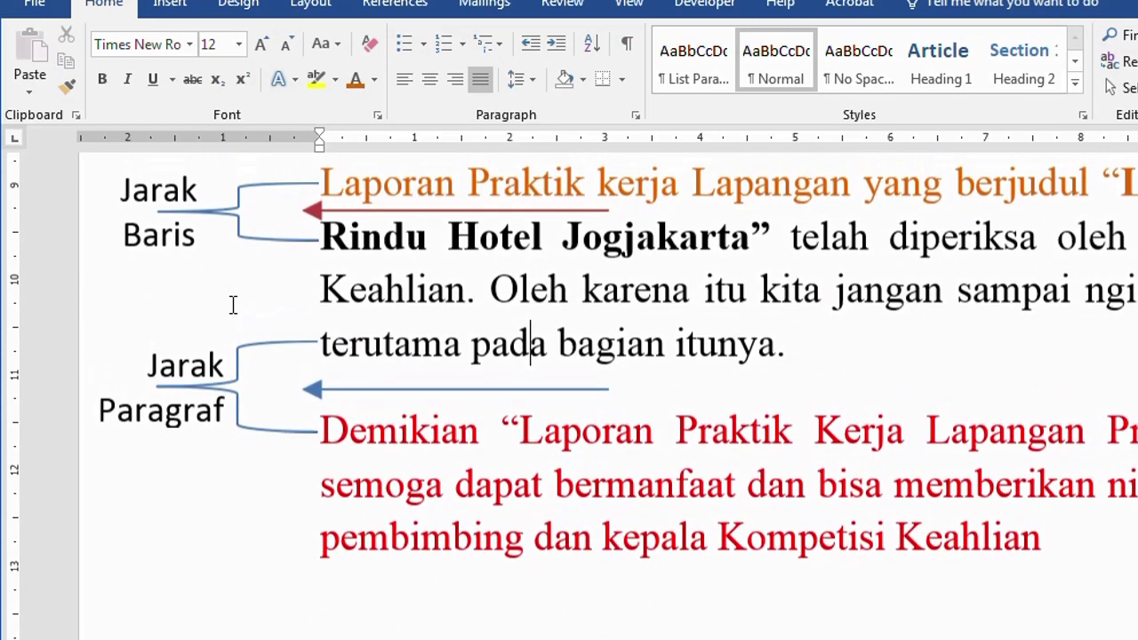
{"action": "left_click_drag", "start_coordinate": [34, 209], "coordinate": [45, 352]}
{"action": "left_click", "coordinate": [691, 319]}
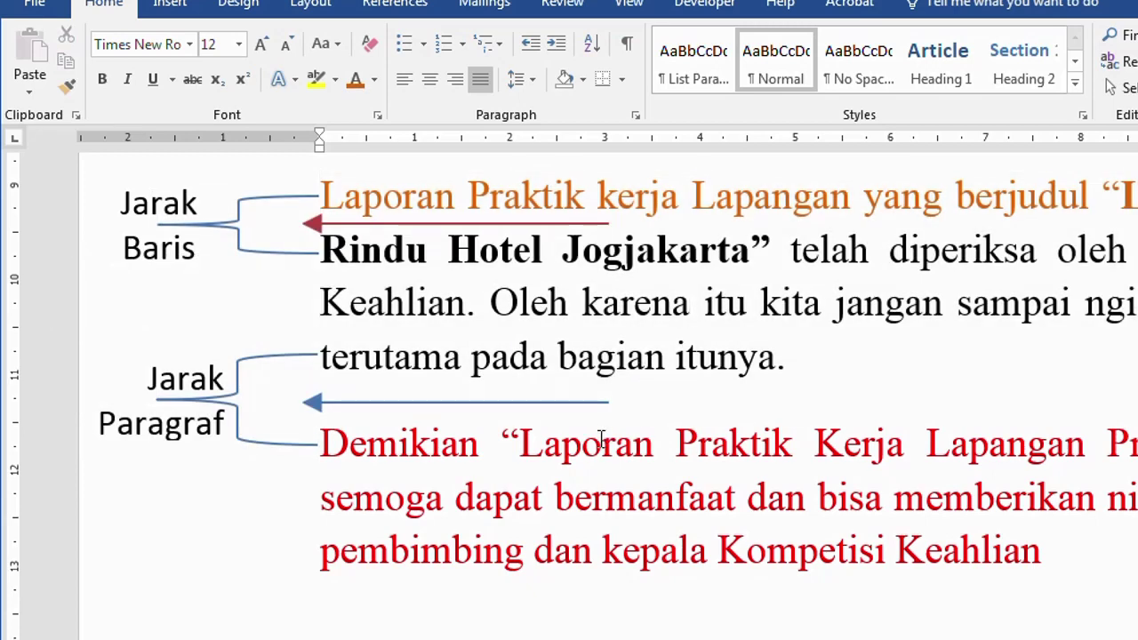
{"action": "left_click_drag", "start_coordinate": [602, 436], "coordinate": [647, 552]}
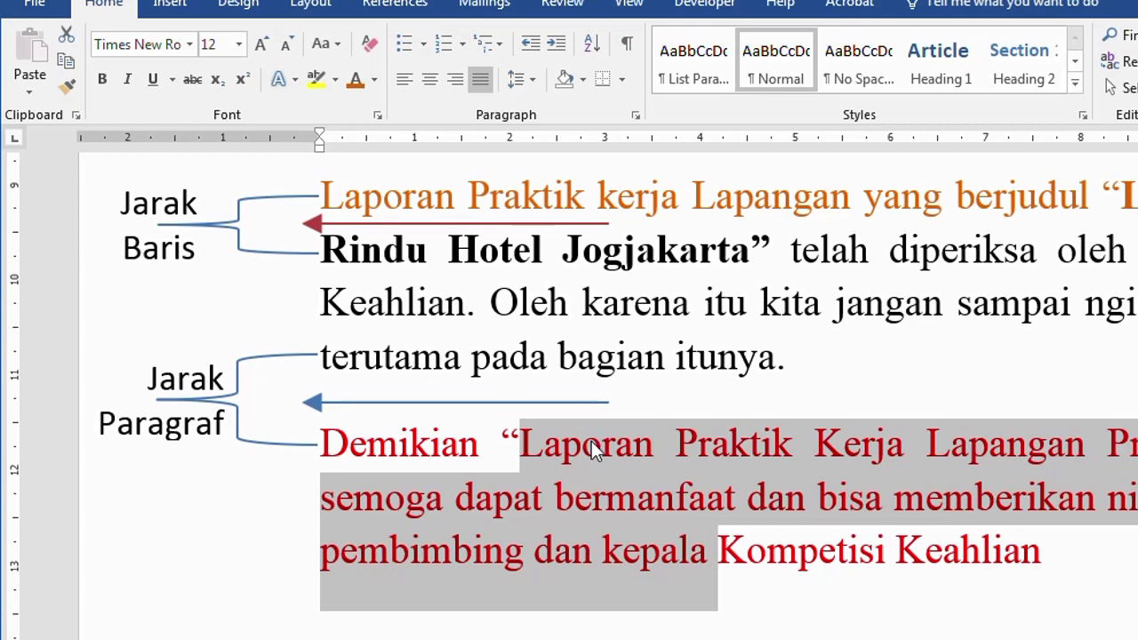
{"action": "scroll", "coordinate": [593, 449], "scroll_direction": "up", "scroll_amount": 5}
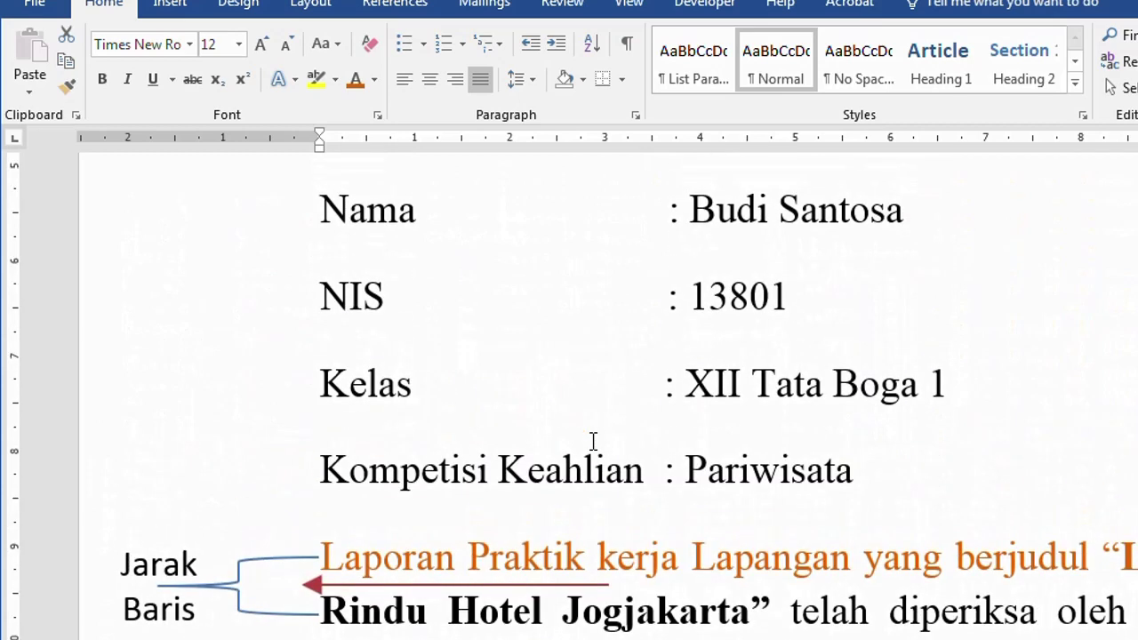
{"action": "scroll", "coordinate": [593, 442], "scroll_direction": "up", "scroll_amount": 3}
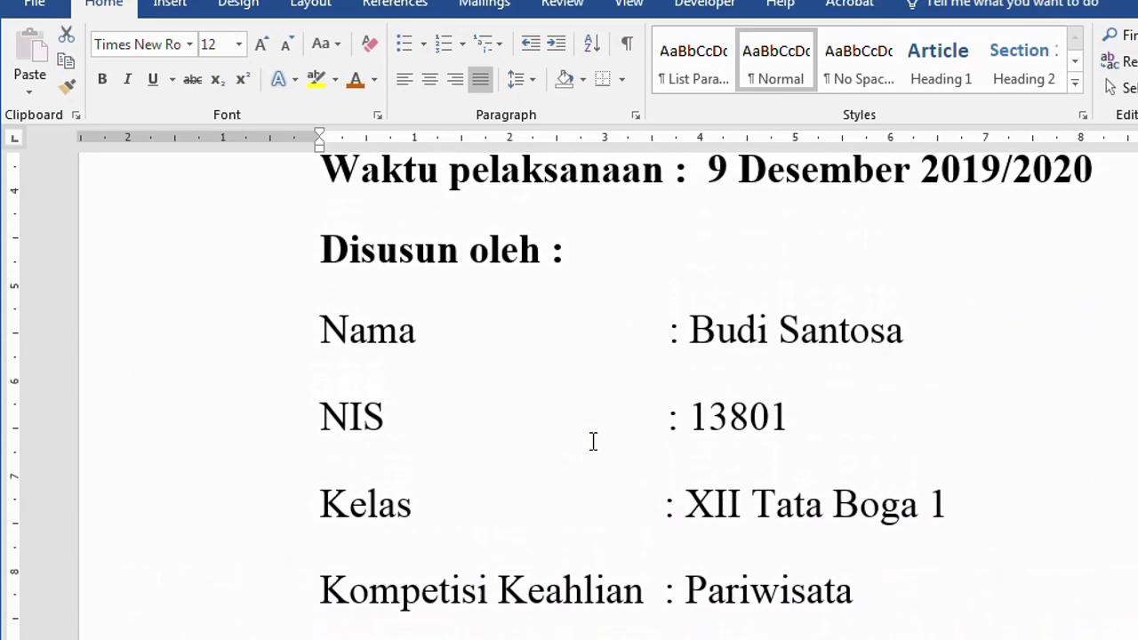
{"action": "scroll", "coordinate": [593, 442], "scroll_direction": "down", "scroll_amount": 20}
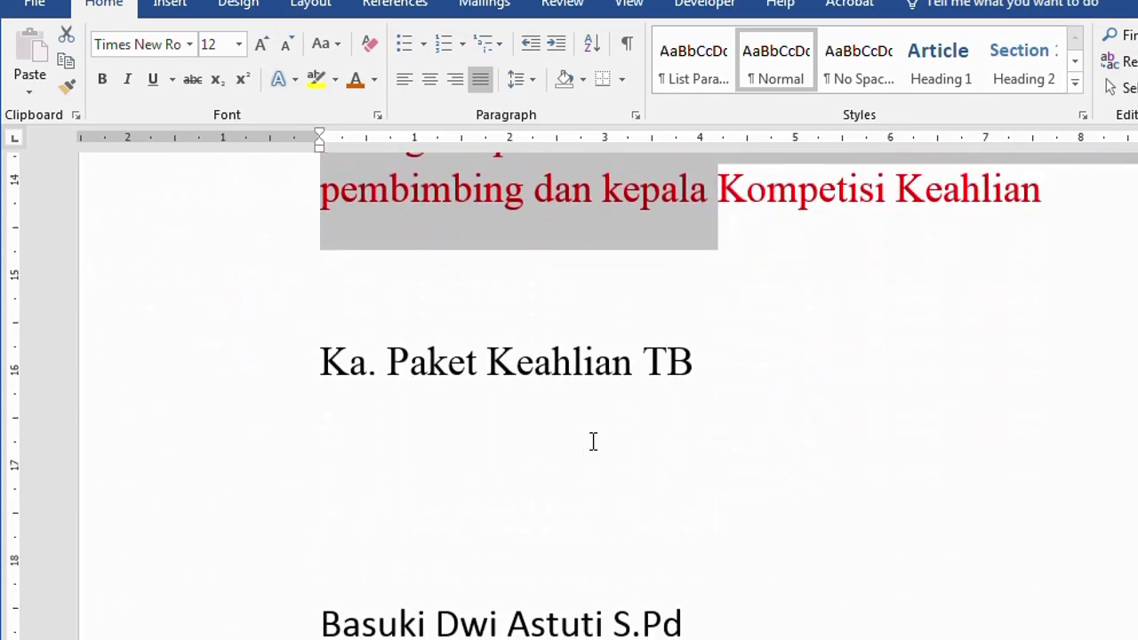
{"action": "left_click", "coordinate": [126, 402]}
{"action": "left_click_drag", "start_coordinate": [128, 404], "coordinate": [132, 477]}
{"action": "left_click", "coordinate": [507, 561]}
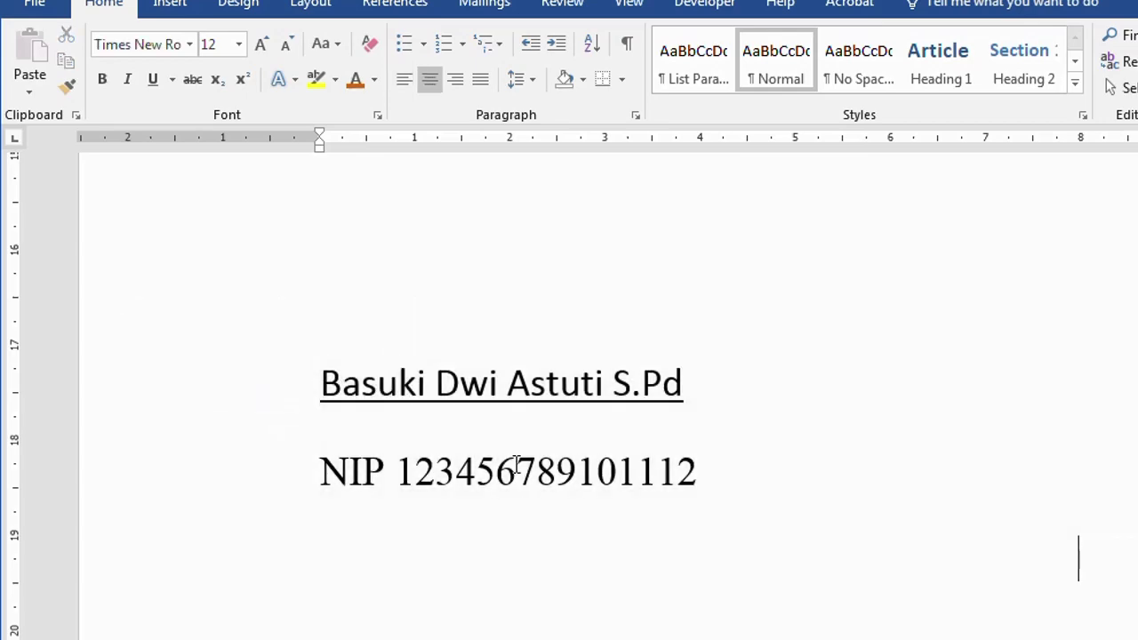
{"action": "scroll", "coordinate": [515, 462], "scroll_direction": "up", "scroll_amount": 10}
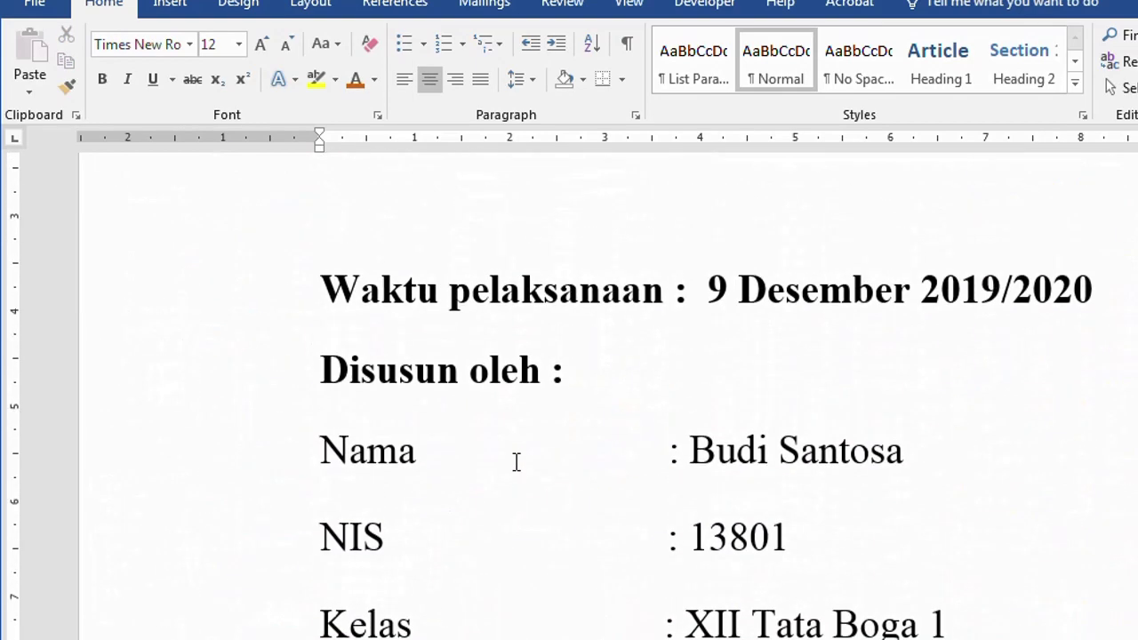
{"action": "left_click", "coordinate": [134, 388]}
{"action": "left_click_drag", "start_coordinate": [135, 392], "coordinate": [148, 584]}
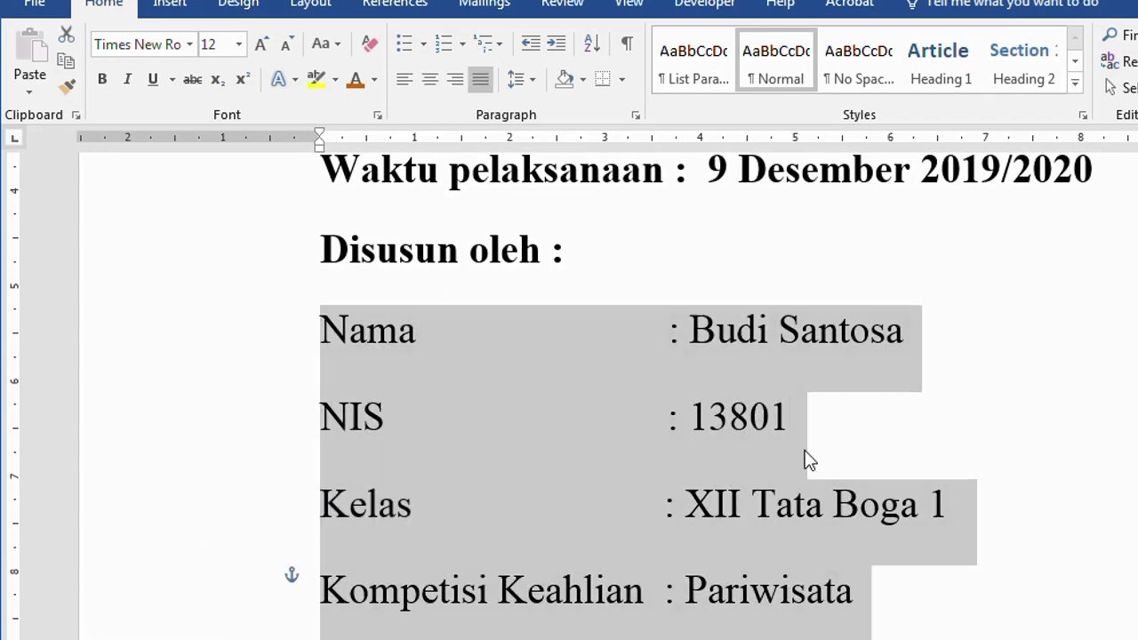
{"action": "left_click", "coordinate": [803, 460]}
{"action": "scroll", "coordinate": [934, 458], "scroll_direction": "down", "scroll_amount": 5}
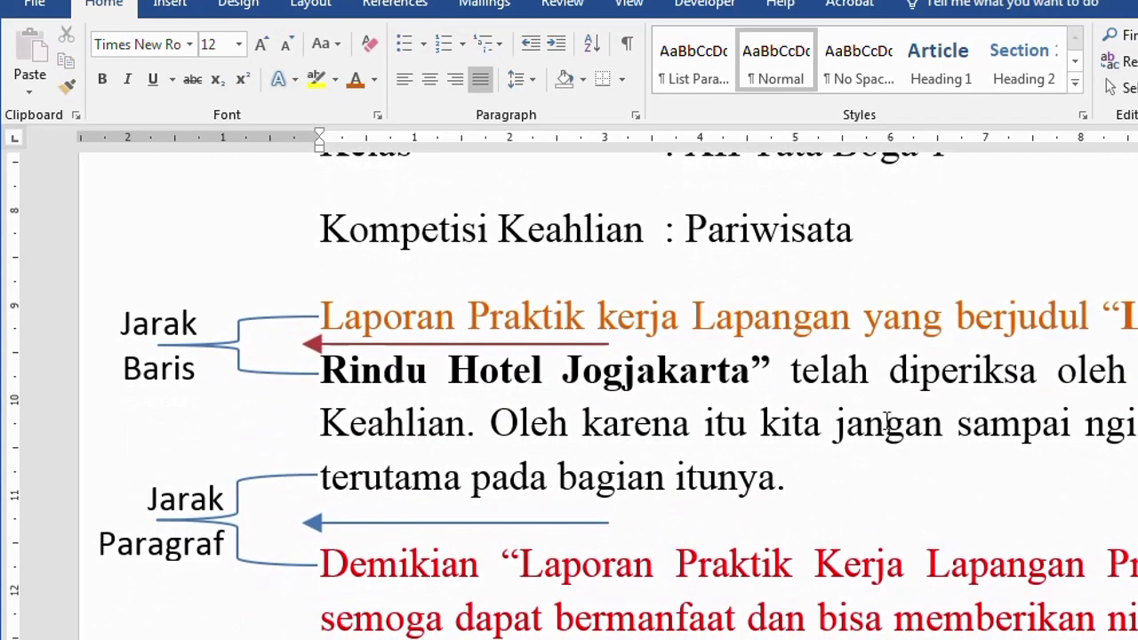
{"action": "left_click_drag", "start_coordinate": [859, 329], "coordinate": [877, 465]}
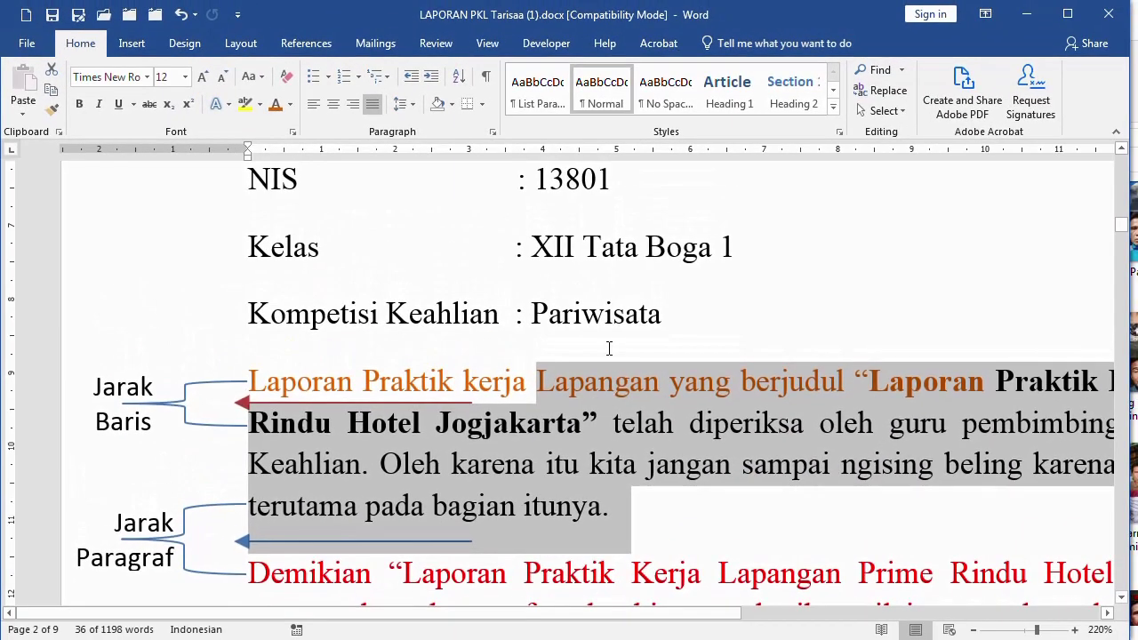
{"action": "scroll", "coordinate": [609, 349], "scroll_direction": "up", "scroll_amount": 2}
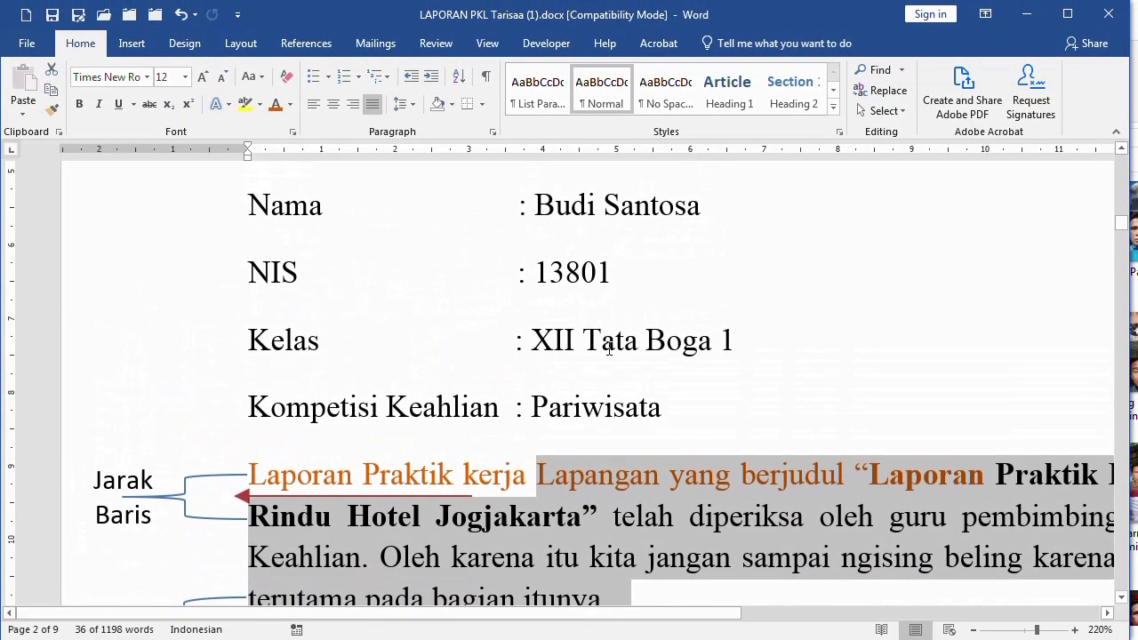
{"action": "scroll", "coordinate": [609, 349], "scroll_direction": "up", "scroll_amount": 2}
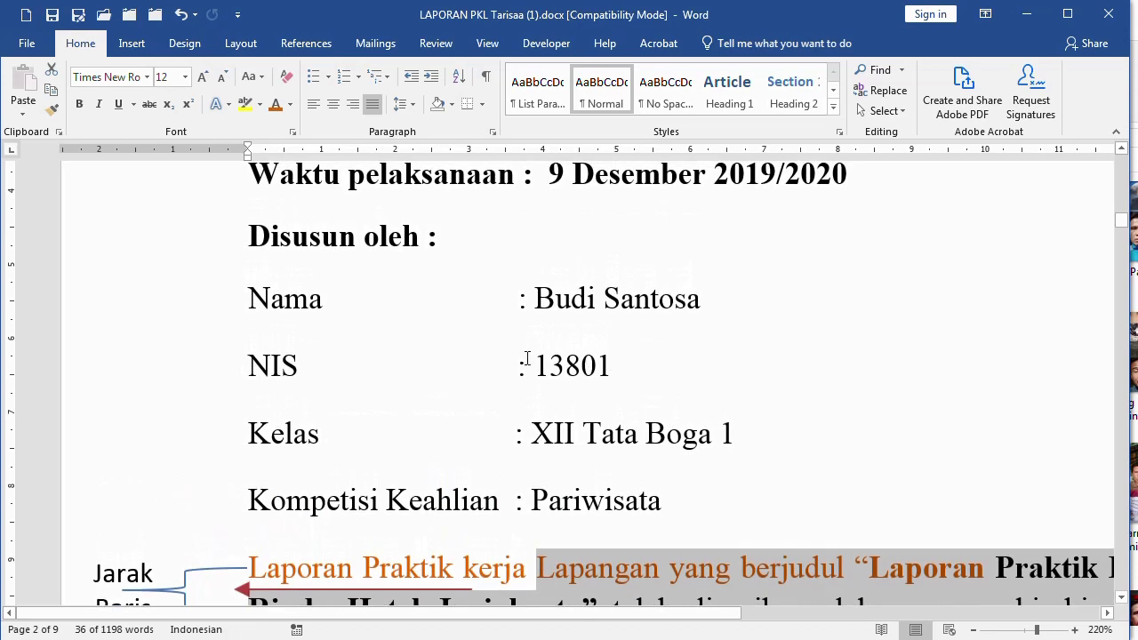
{"action": "scroll", "coordinate": [473, 288], "scroll_direction": "up", "scroll_amount": 2}
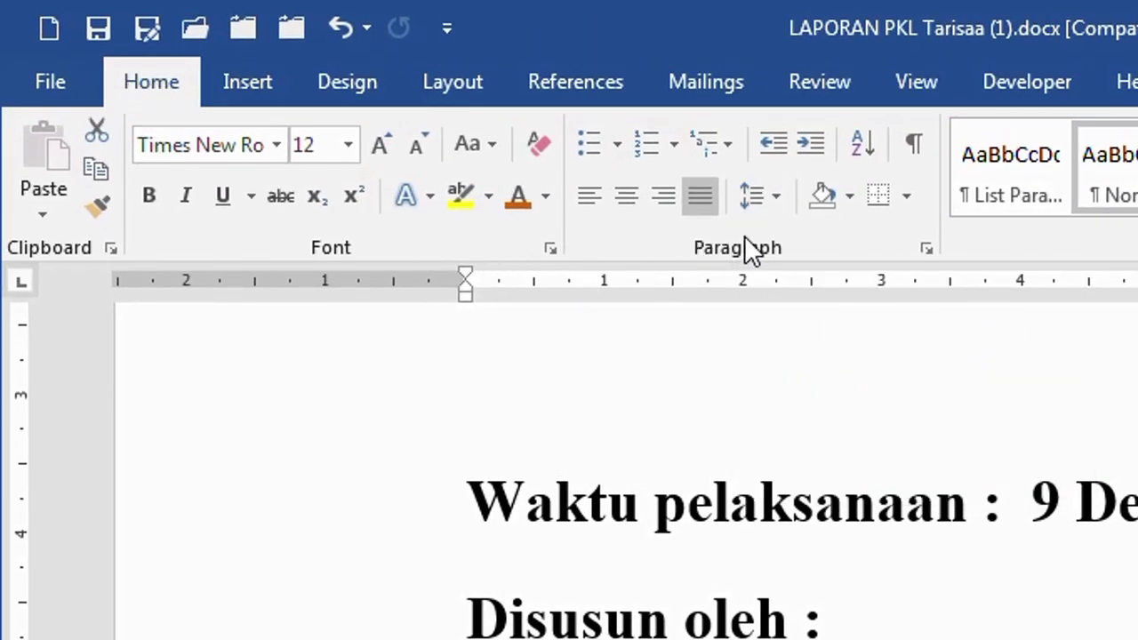
Show the line spacing choices for the Waktu pelaksanaan paragraph, currently at 1,15
{"action": "left_click", "coordinate": [776, 196]}
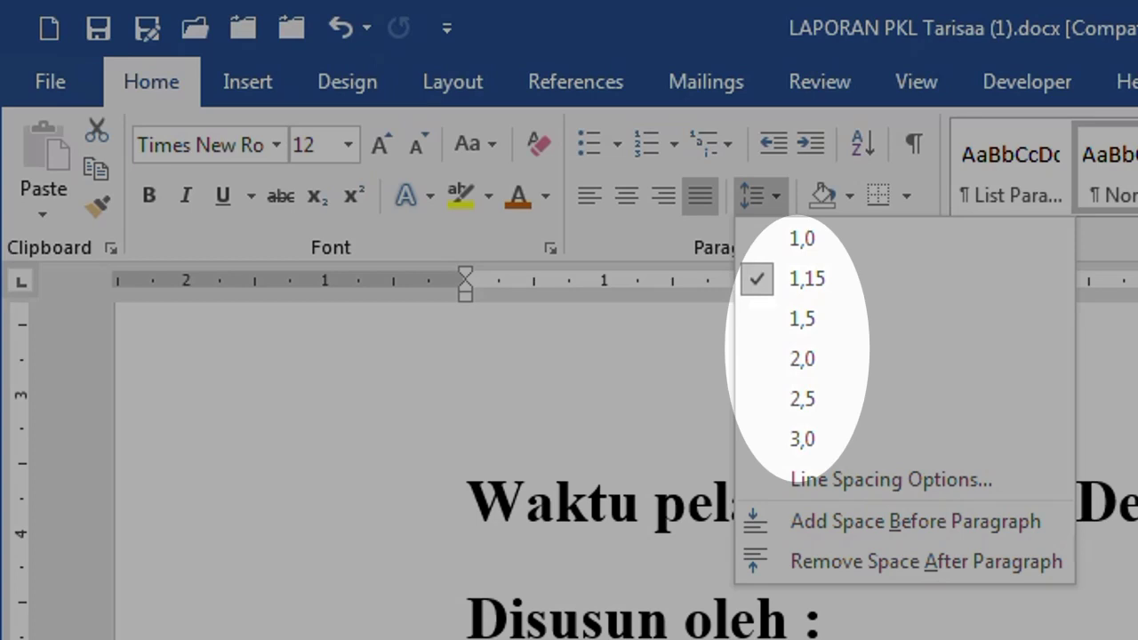
Put the cursor in the orange Laporan paragraph and show its line spacing choices
{"action": "left_click", "coordinate": [261, 574]}
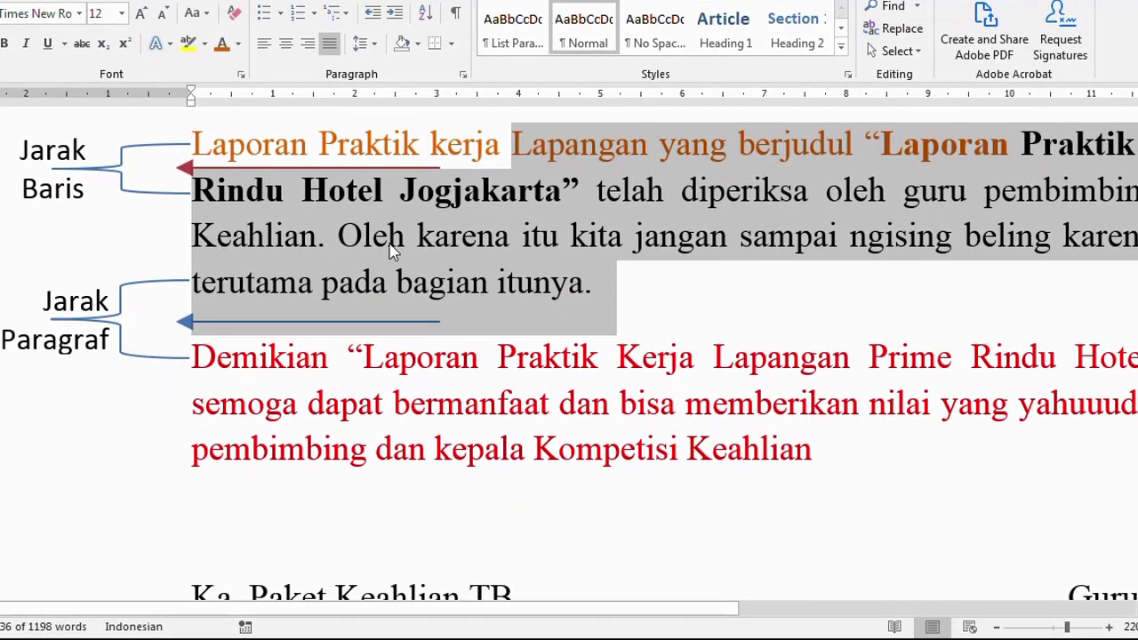
{"action": "left_click", "coordinate": [502, 212]}
{"action": "left_click", "coordinate": [582, 160]}
{"action": "left_click_drag", "start_coordinate": [596, 183], "coordinate": [503, 149]}
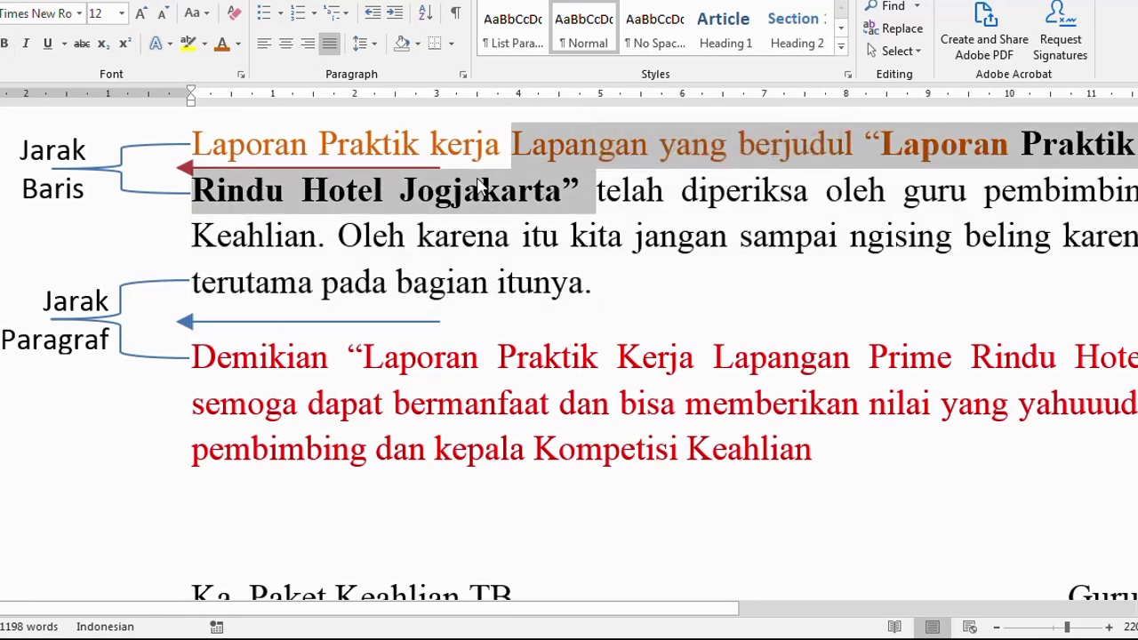
{"action": "left_click", "coordinate": [489, 149]}
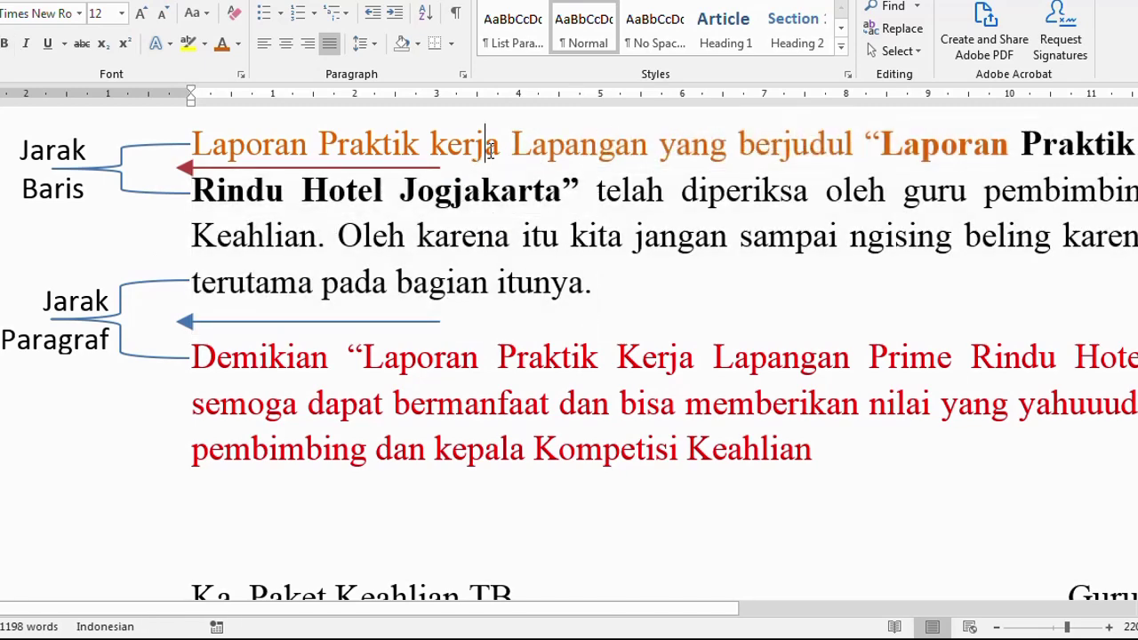
{"action": "left_click", "coordinate": [367, 44]}
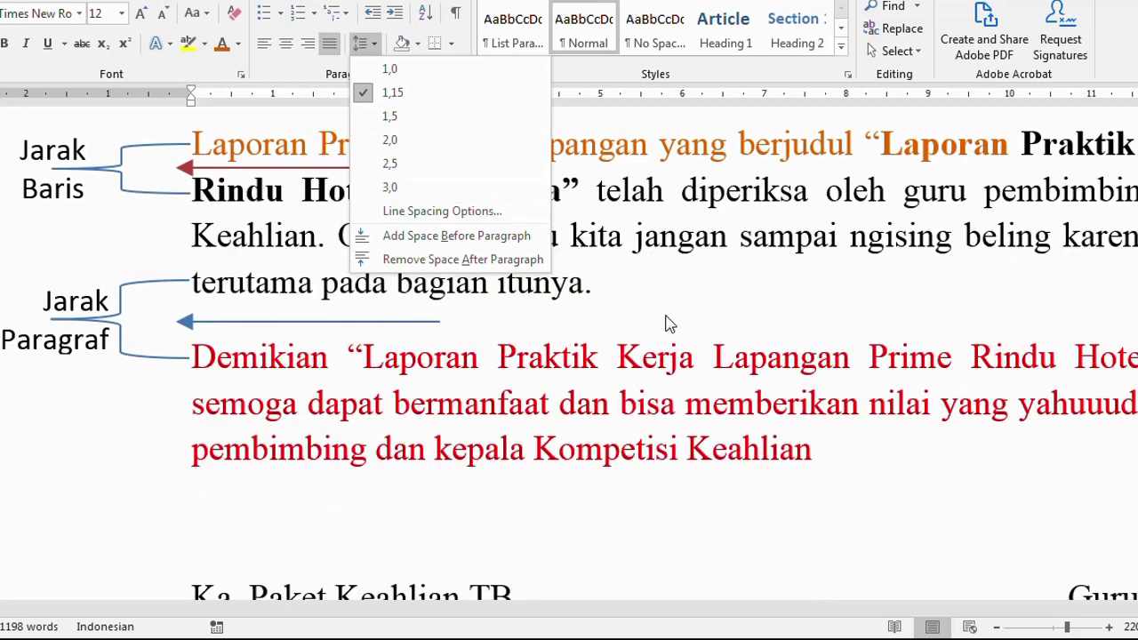
{"action": "left_click", "coordinate": [235, 286]}
{"action": "left_click_drag", "start_coordinate": [235, 287], "coordinate": [243, 350]}
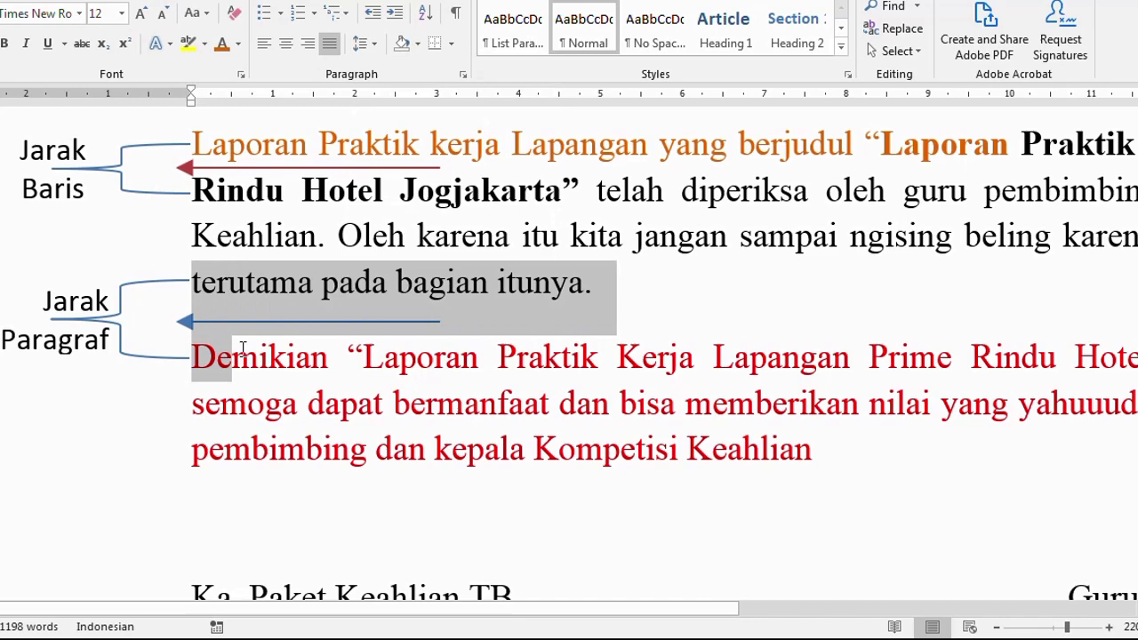
{"action": "left_click", "coordinate": [237, 242]}
{"action": "left_click", "coordinate": [258, 272]}
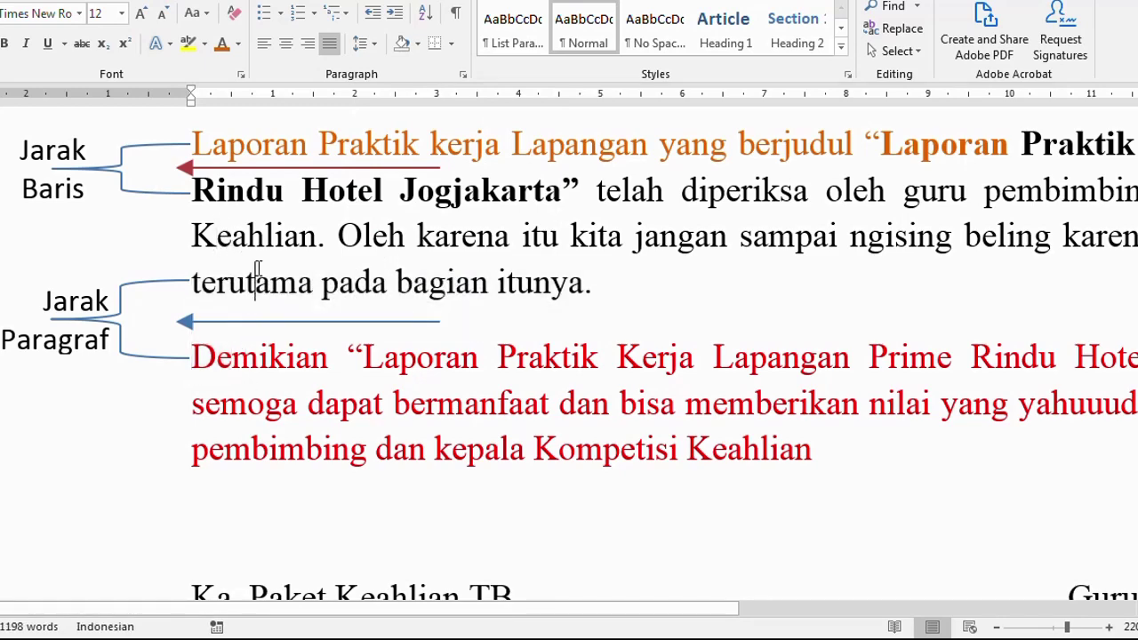
{"action": "left_click", "coordinate": [375, 50]}
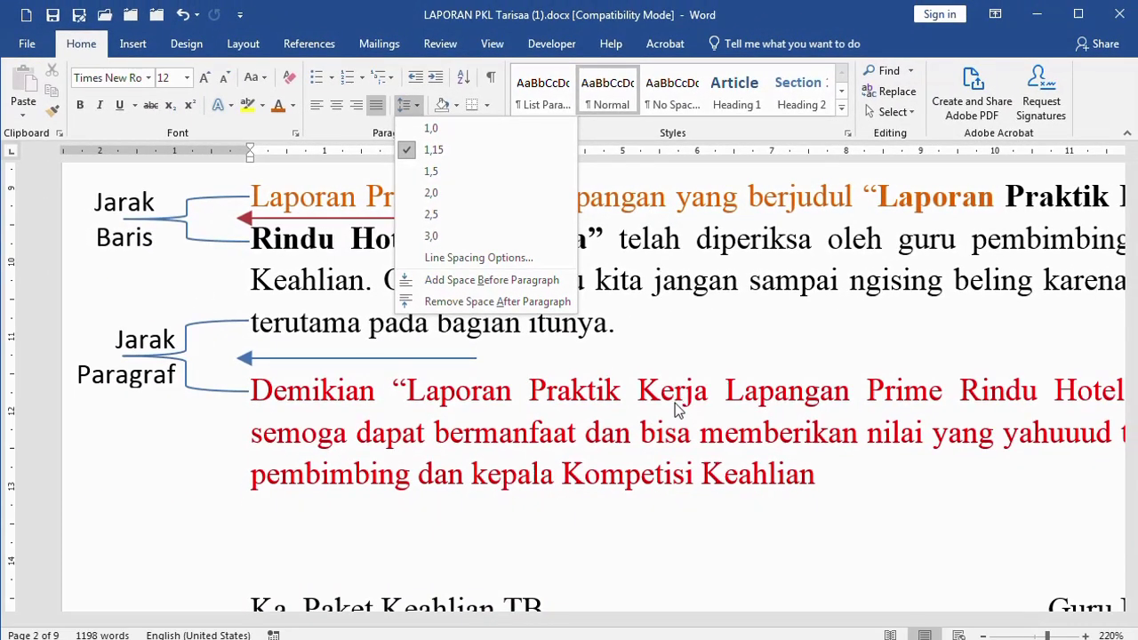
{"action": "left_click", "coordinate": [668, 287]}
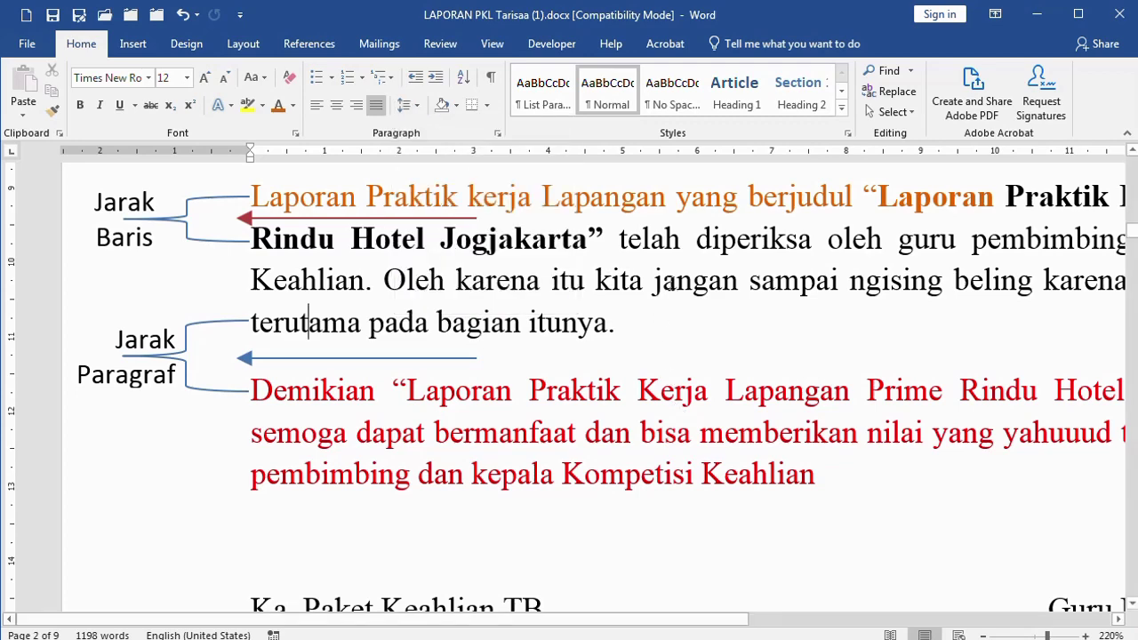
{"action": "left_click", "coordinate": [501, 137]}
{"action": "left_click", "coordinate": [721, 539]}
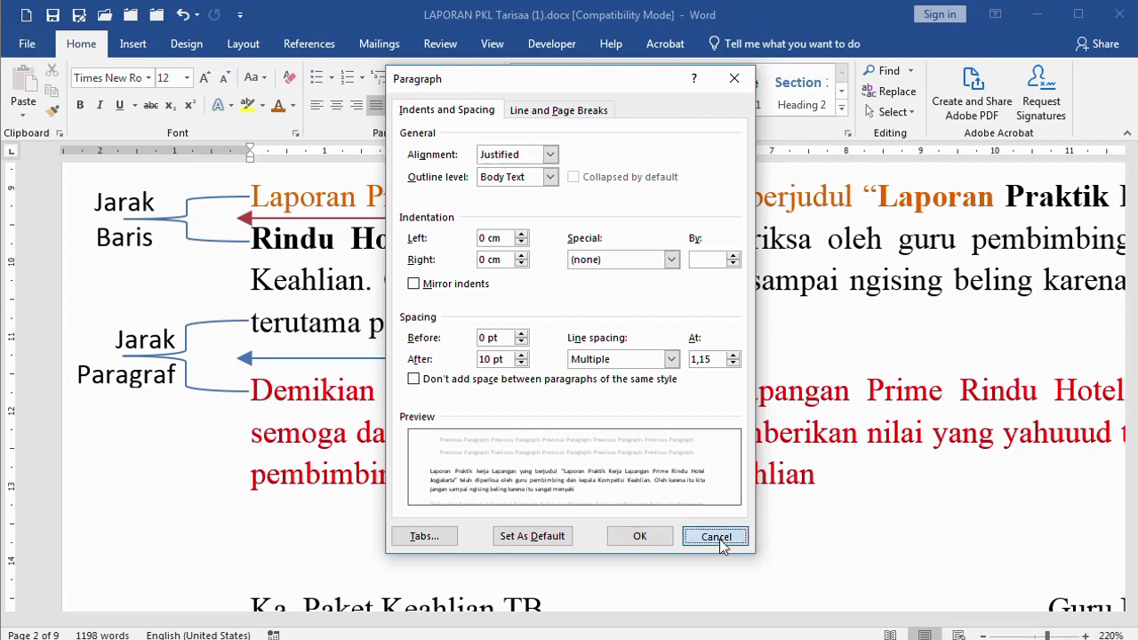
{"action": "left_click", "coordinate": [414, 107]}
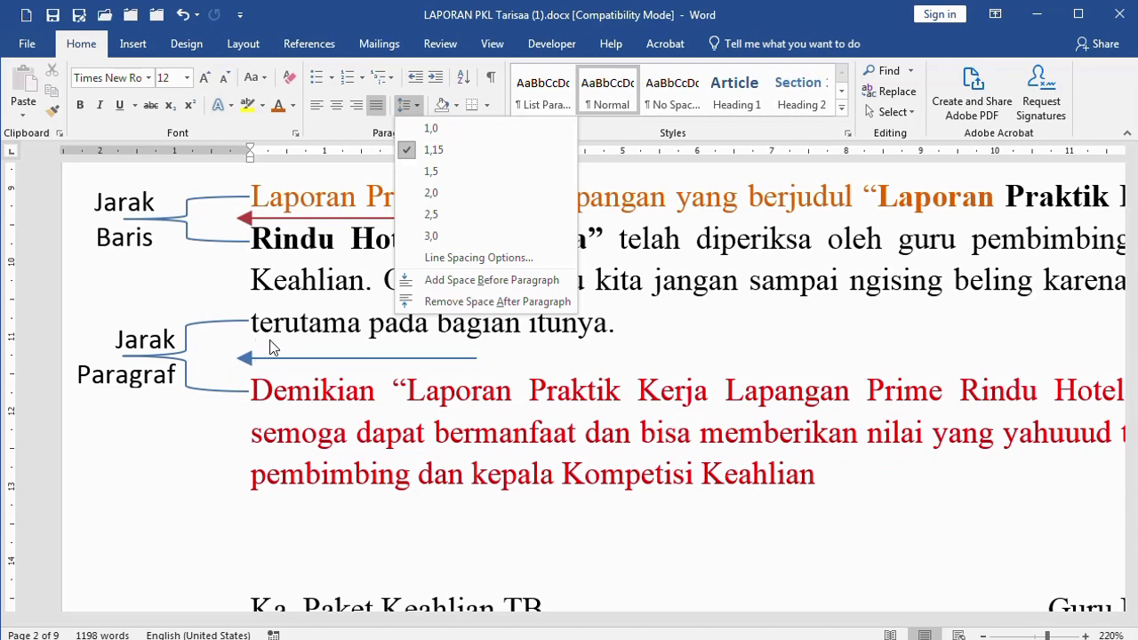
Remove the space after the black paragraph and after the signatory name and NIP rows
{"action": "left_click", "coordinate": [457, 302]}
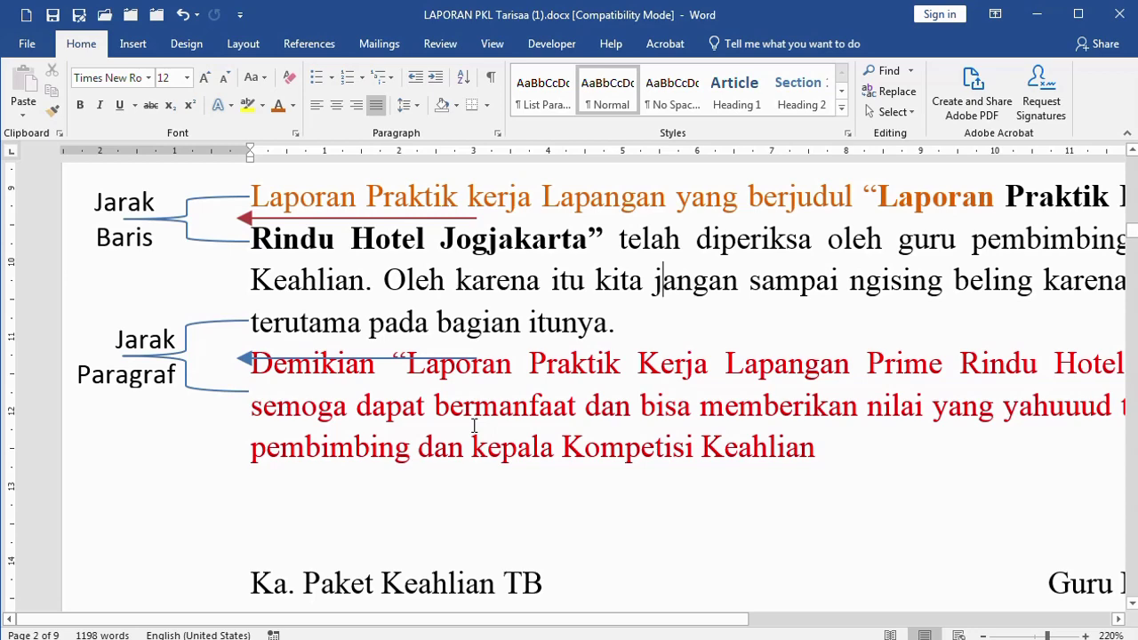
{"action": "scroll", "coordinate": [474, 427], "scroll_direction": "down", "scroll_amount": 6}
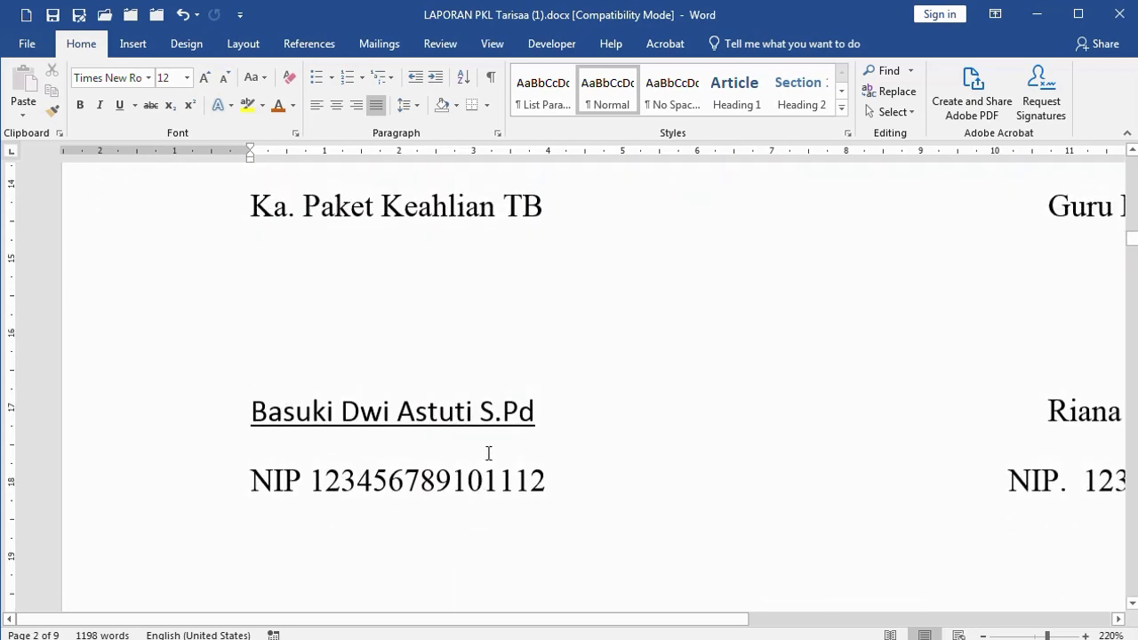
{"action": "scroll", "coordinate": [488, 453], "scroll_direction": "down", "scroll_amount": 2}
{"action": "left_click_drag", "start_coordinate": [175, 336], "coordinate": [173, 380]}
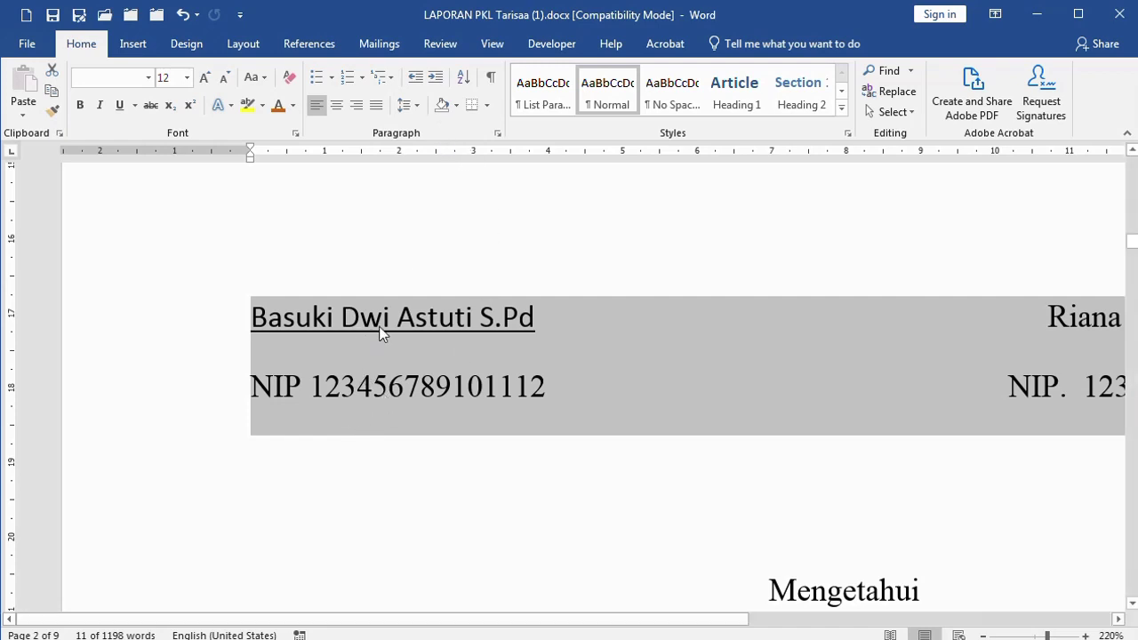
{"action": "left_click", "coordinate": [416, 107]}
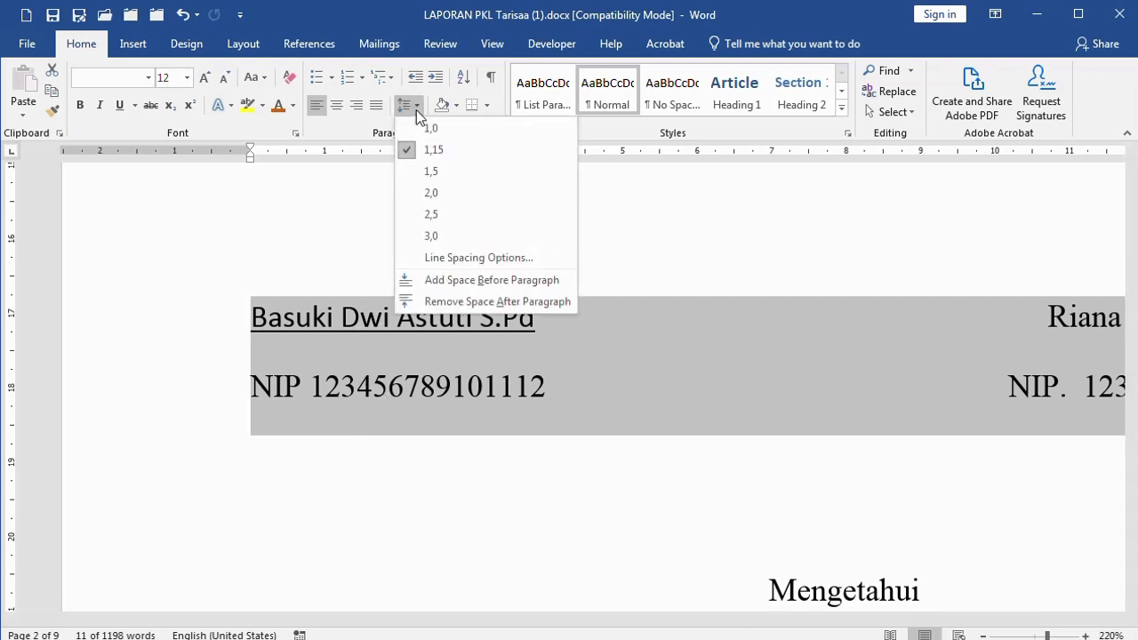
{"action": "left_click", "coordinate": [456, 303]}
{"action": "left_click", "coordinate": [418, 364]}
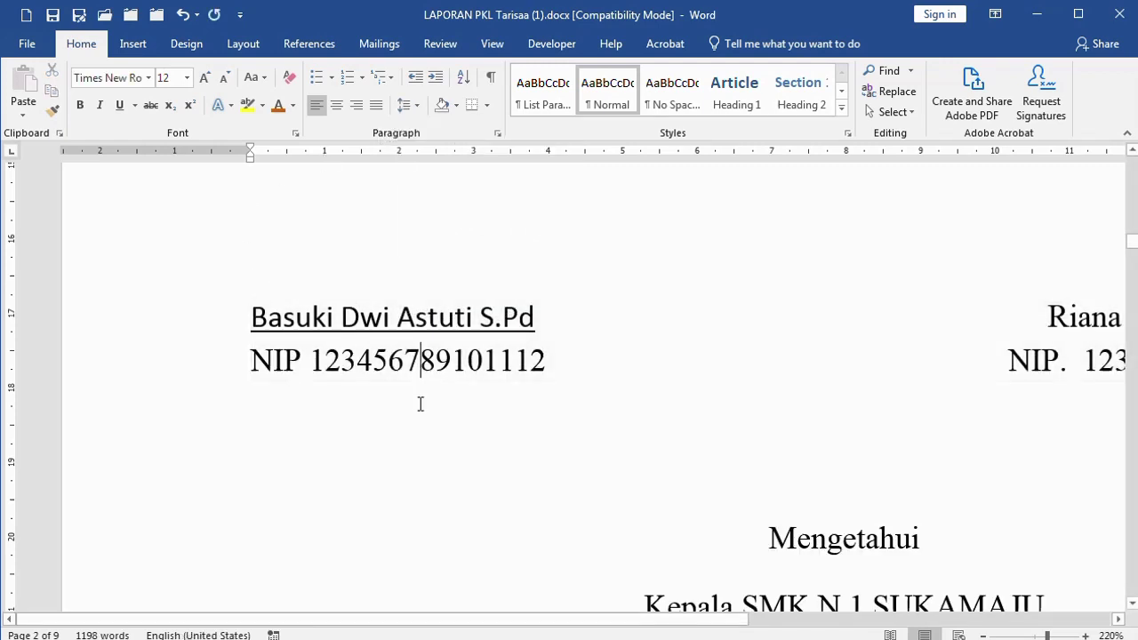
{"action": "scroll", "coordinate": [421, 405], "scroll_direction": "up", "scroll_amount": 2}
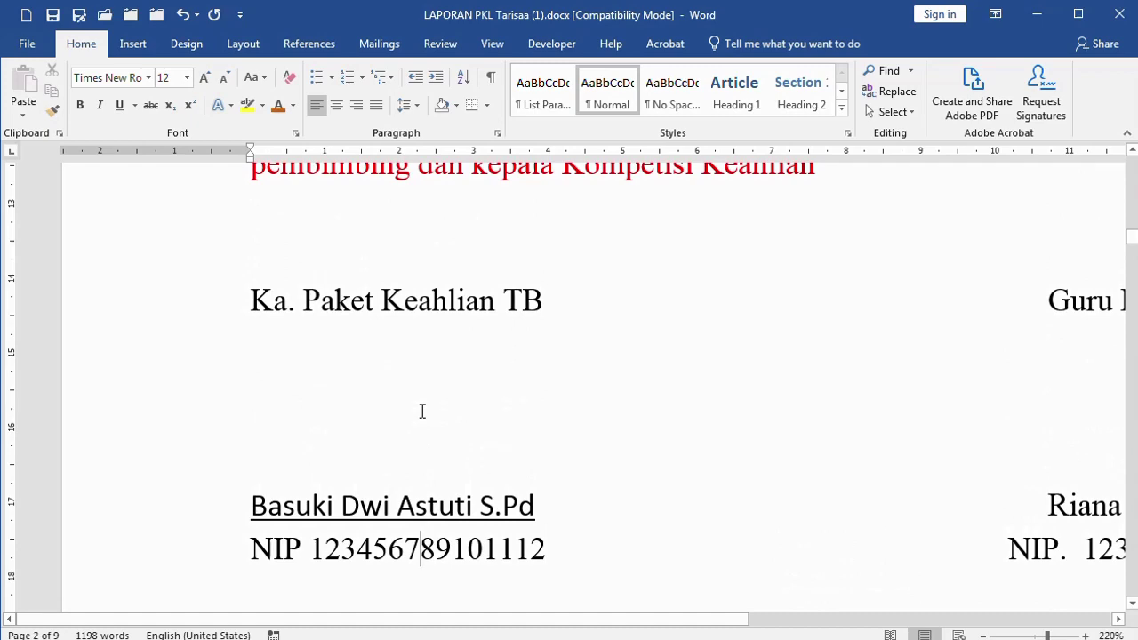
{"action": "scroll", "coordinate": [422, 410], "scroll_direction": "up", "scroll_amount": 6}
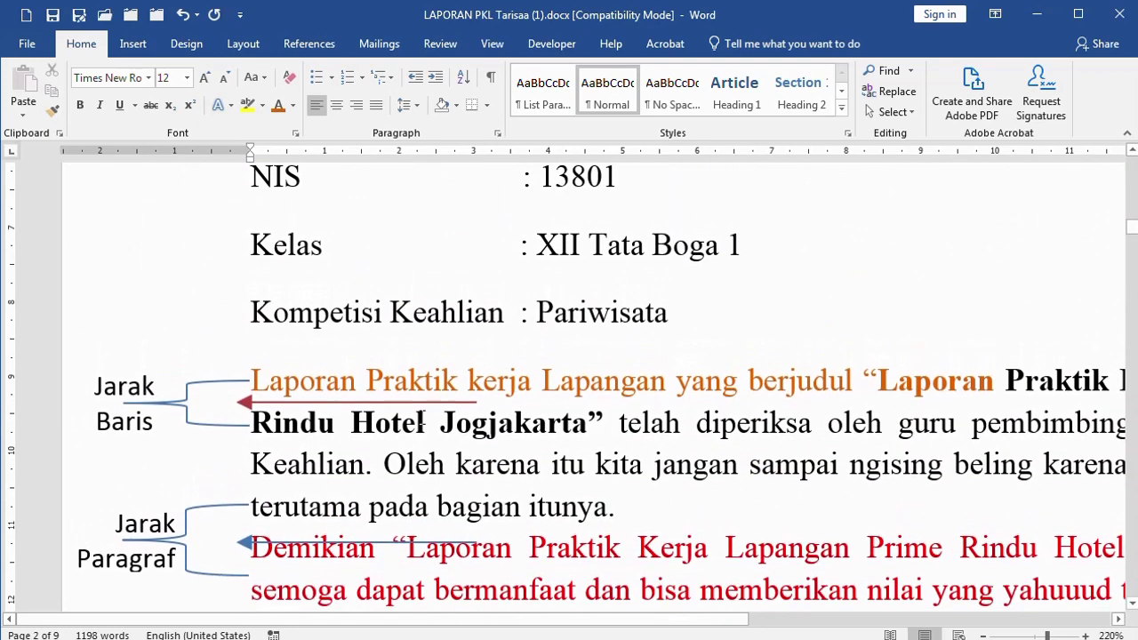
{"action": "scroll", "coordinate": [422, 418], "scroll_direction": "up", "scroll_amount": 6}
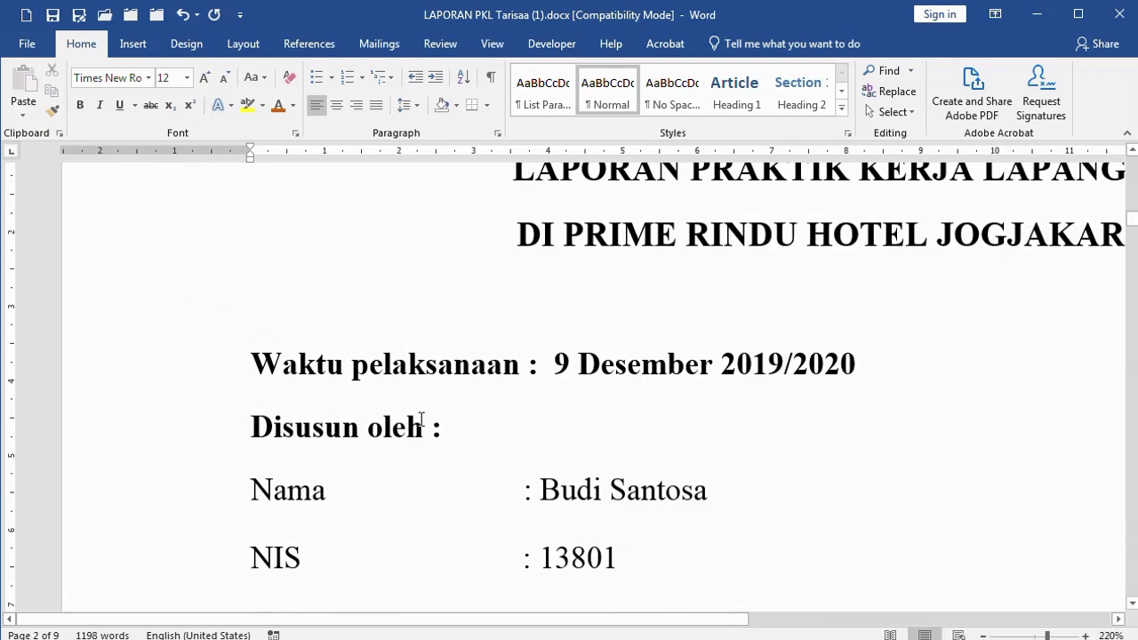
{"action": "scroll", "coordinate": [422, 419], "scroll_direction": "up", "scroll_amount": 2}
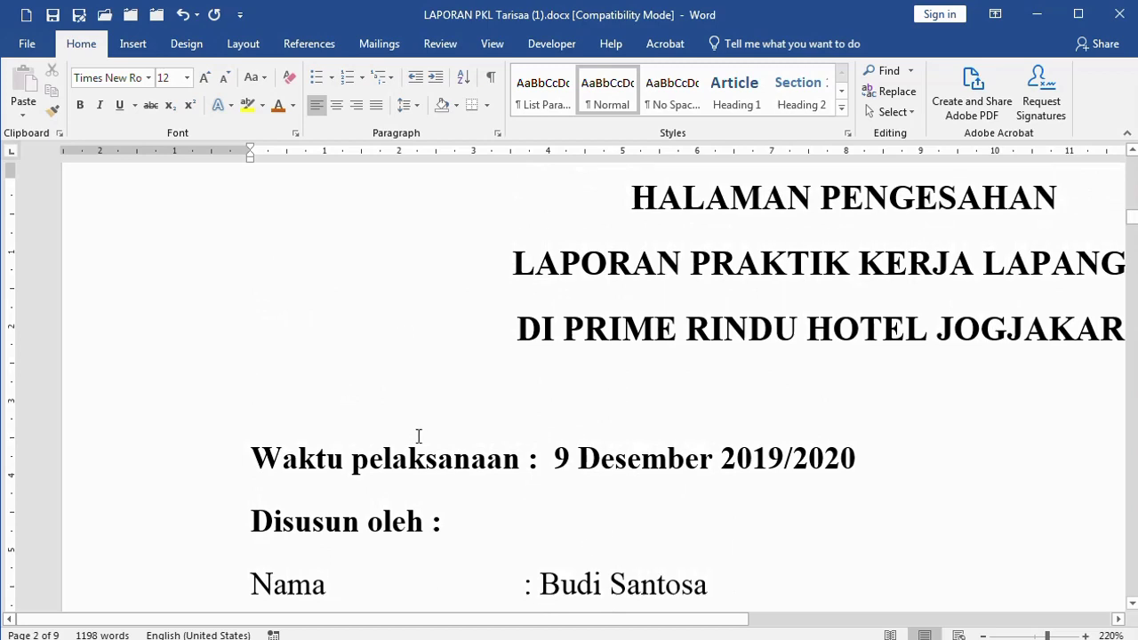
{"action": "scroll", "coordinate": [418, 435], "scroll_direction": "down", "scroll_amount": 3}
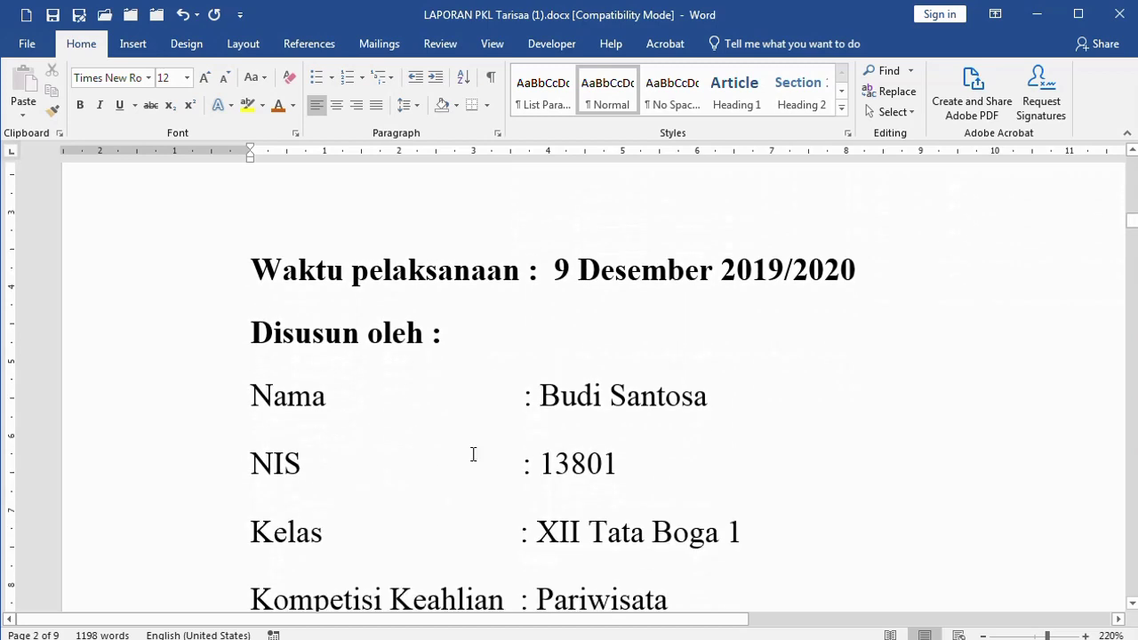
{"action": "scroll", "coordinate": [728, 415], "scroll_direction": "down", "scroll_amount": 2}
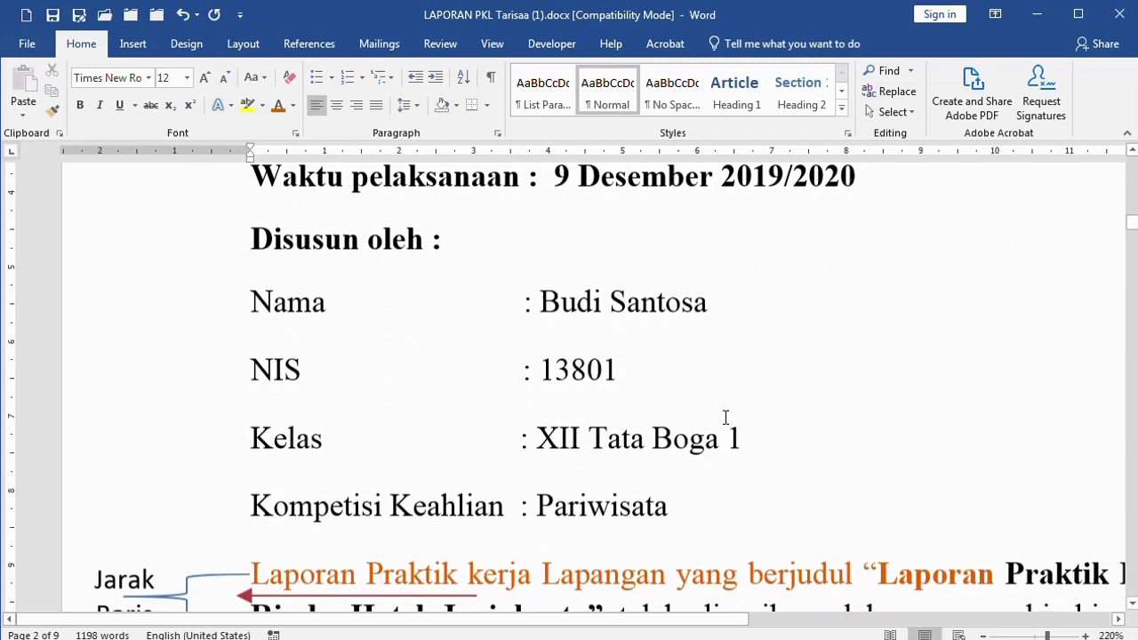
{"action": "left_click", "coordinate": [751, 307]}
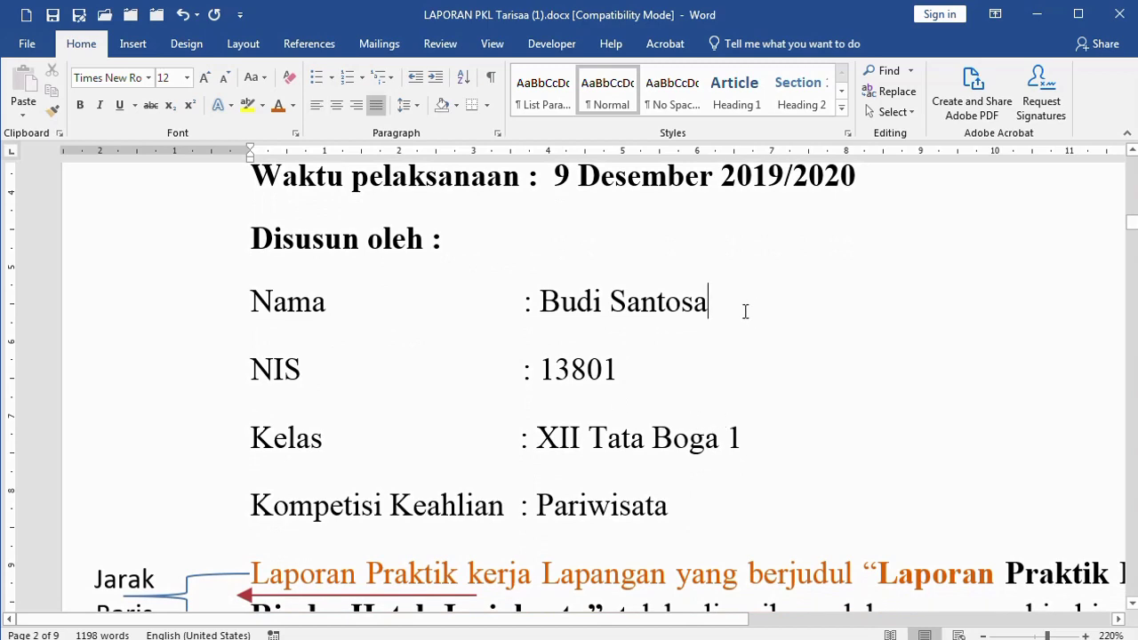
{"action": "left_click", "coordinate": [116, 320]}
{"action": "left_click", "coordinate": [118, 377]}
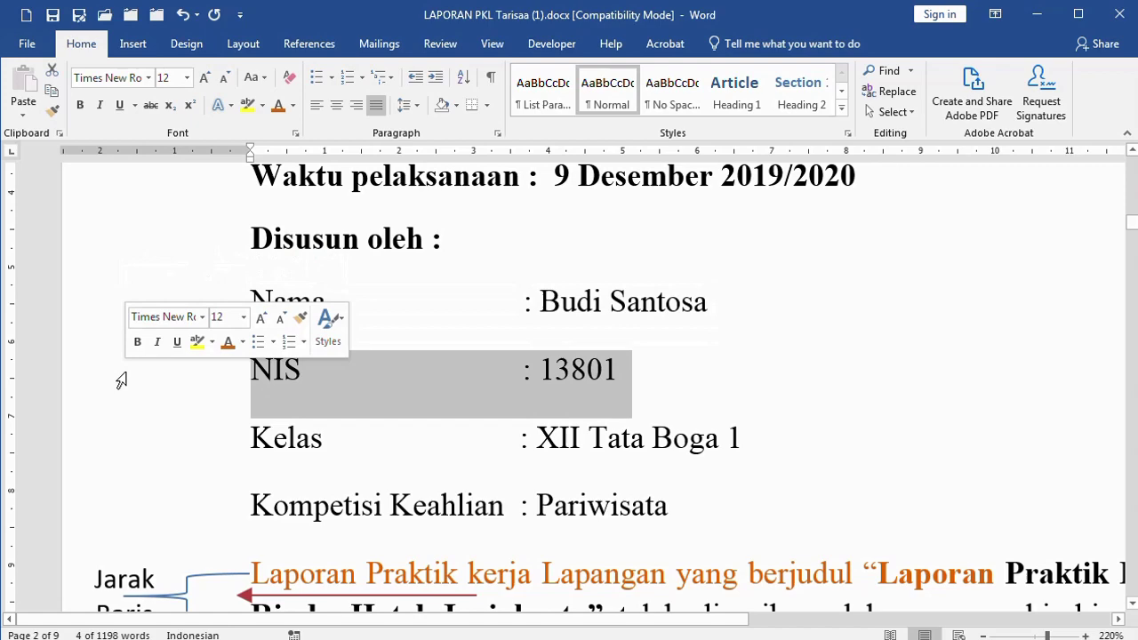
{"action": "left_click", "coordinate": [118, 434]}
{"action": "left_click", "coordinate": [116, 503]}
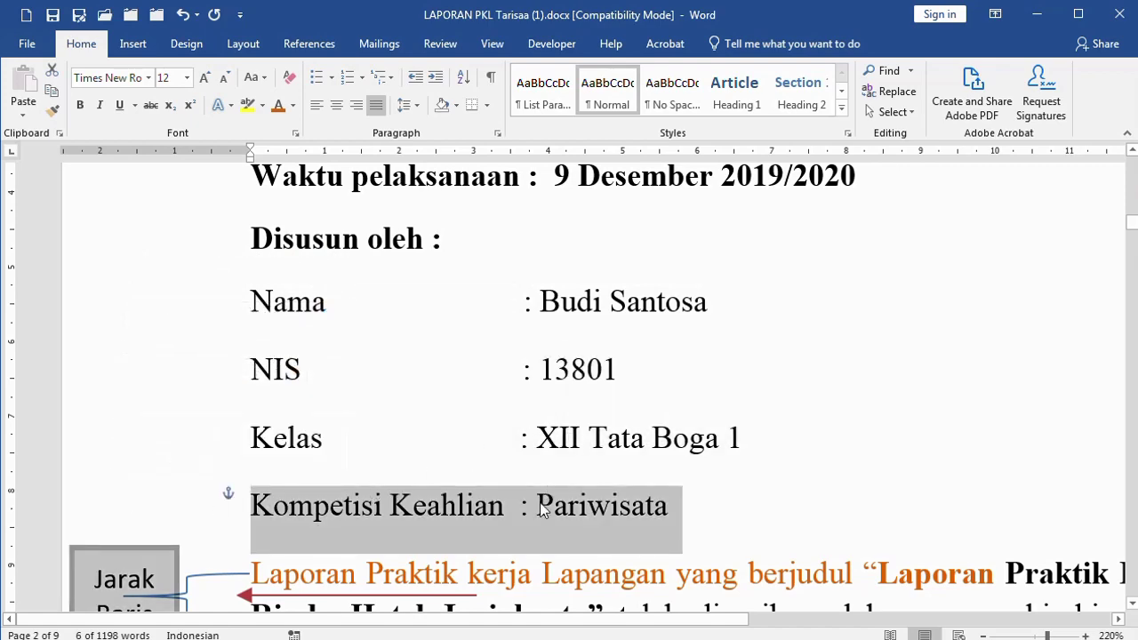
{"action": "left_click", "coordinate": [456, 573]}
{"action": "scroll", "coordinate": [498, 551], "scroll_direction": "down", "scroll_amount": 3}
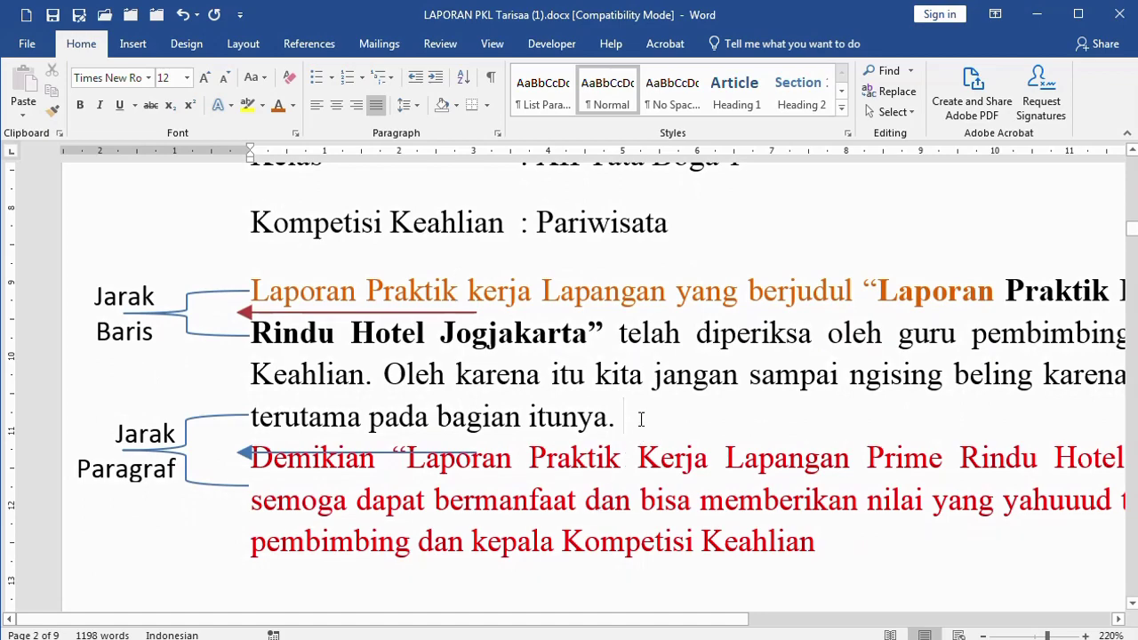
{"action": "scroll", "coordinate": [564, 472], "scroll_direction": "up", "scroll_amount": 3}
{"action": "scroll", "coordinate": [483, 480], "scroll_direction": "down", "scroll_amount": 4}
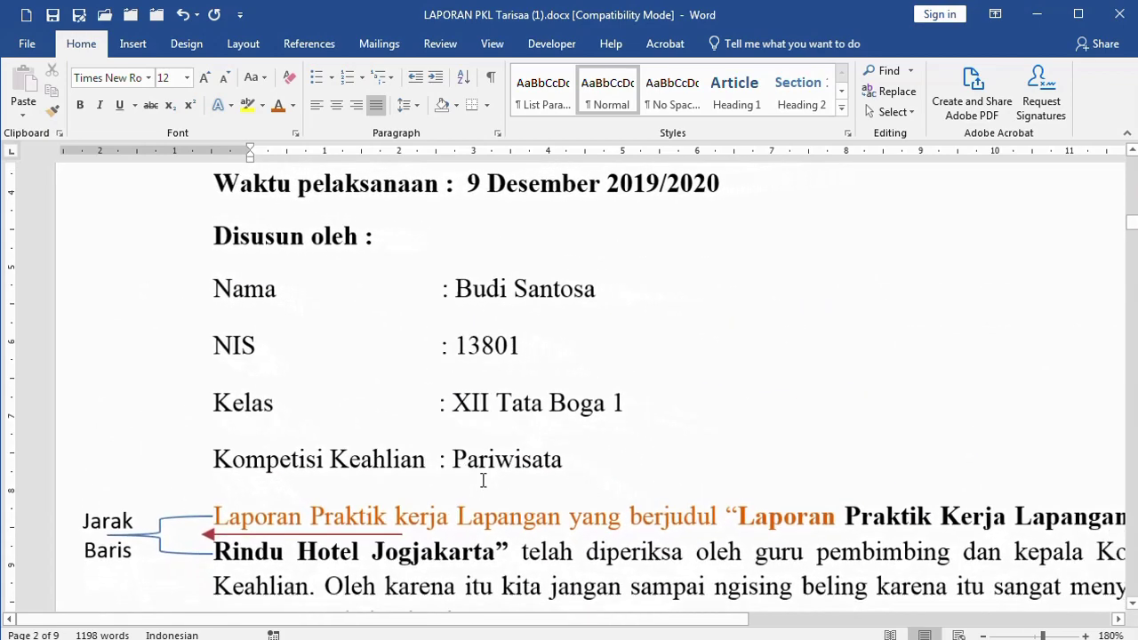
{"action": "scroll", "coordinate": [483, 480], "scroll_direction": "down", "scroll_amount": 5}
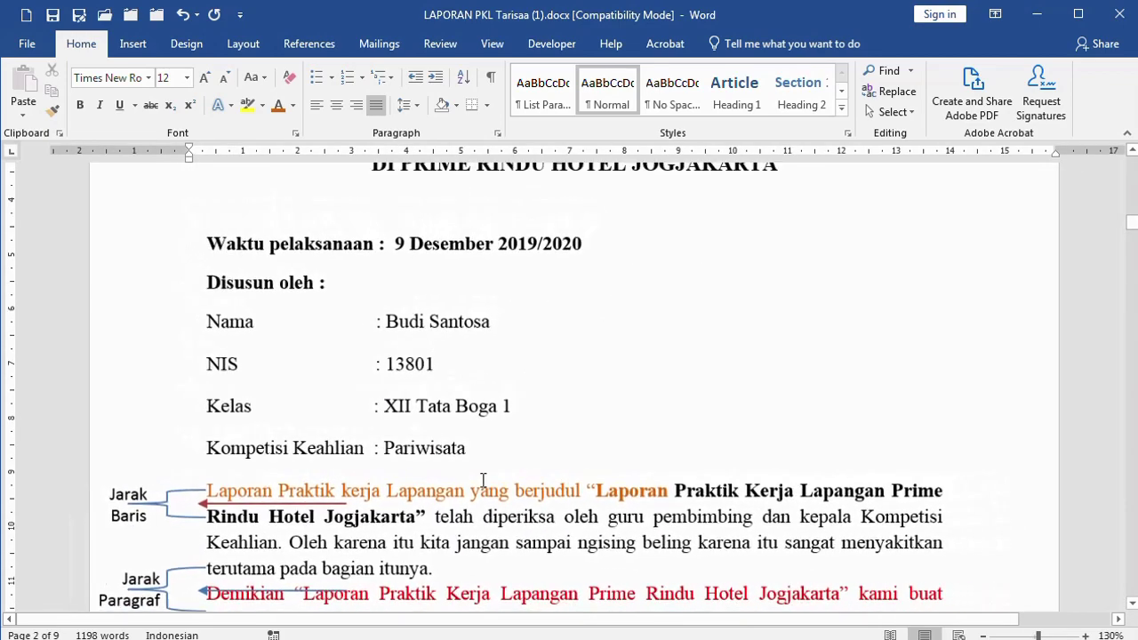
{"action": "scroll", "coordinate": [483, 480], "scroll_direction": "up", "scroll_amount": 2}
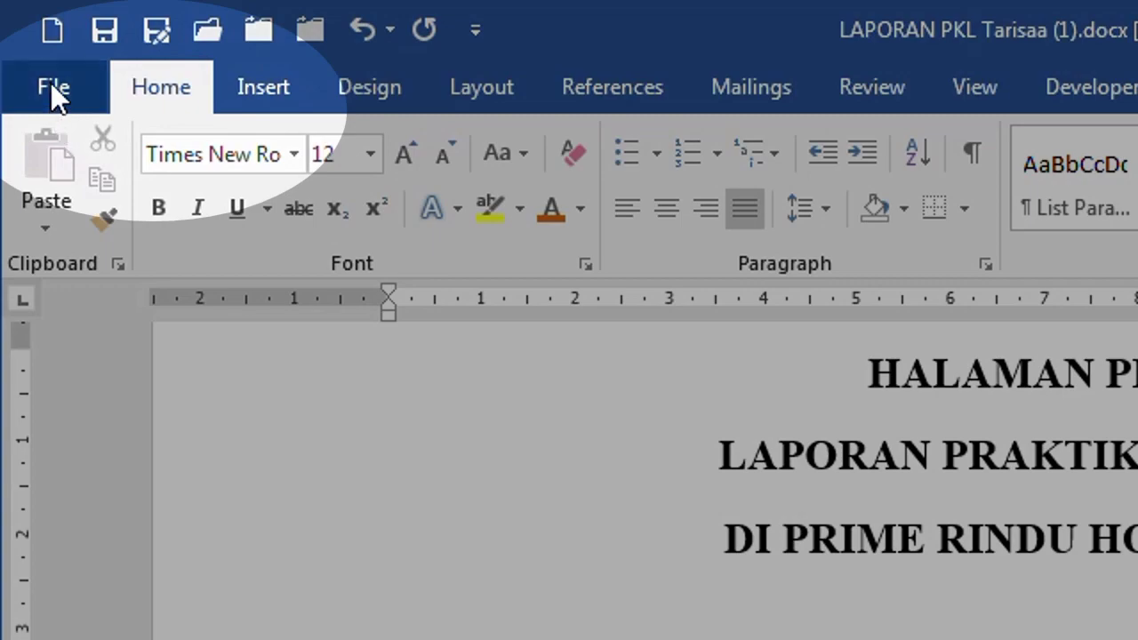
Enable Show text boundaries in Word Options > Advanced under Show document content
{"action": "left_click", "coordinate": [50, 89]}
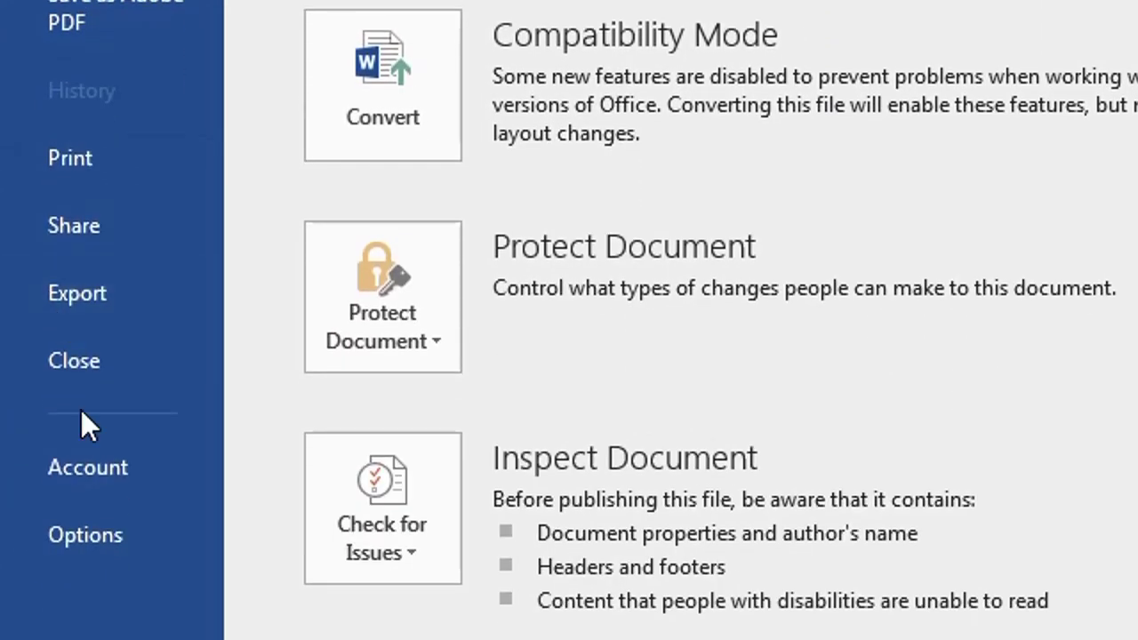
{"action": "left_click", "coordinate": [104, 538]}
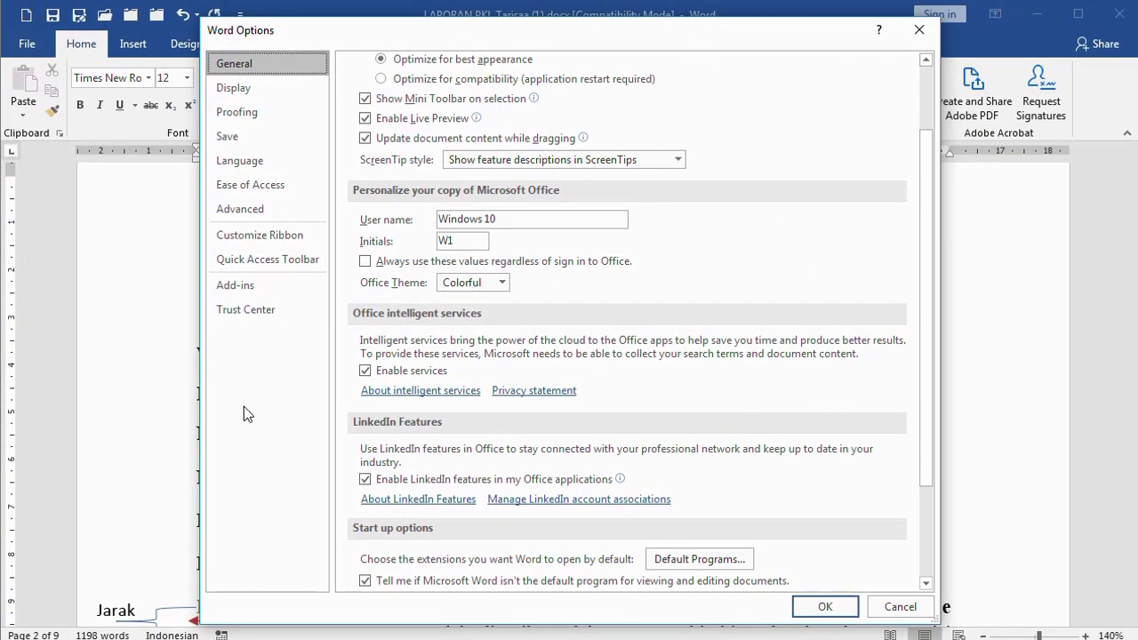
{"action": "left_click", "coordinate": [256, 208]}
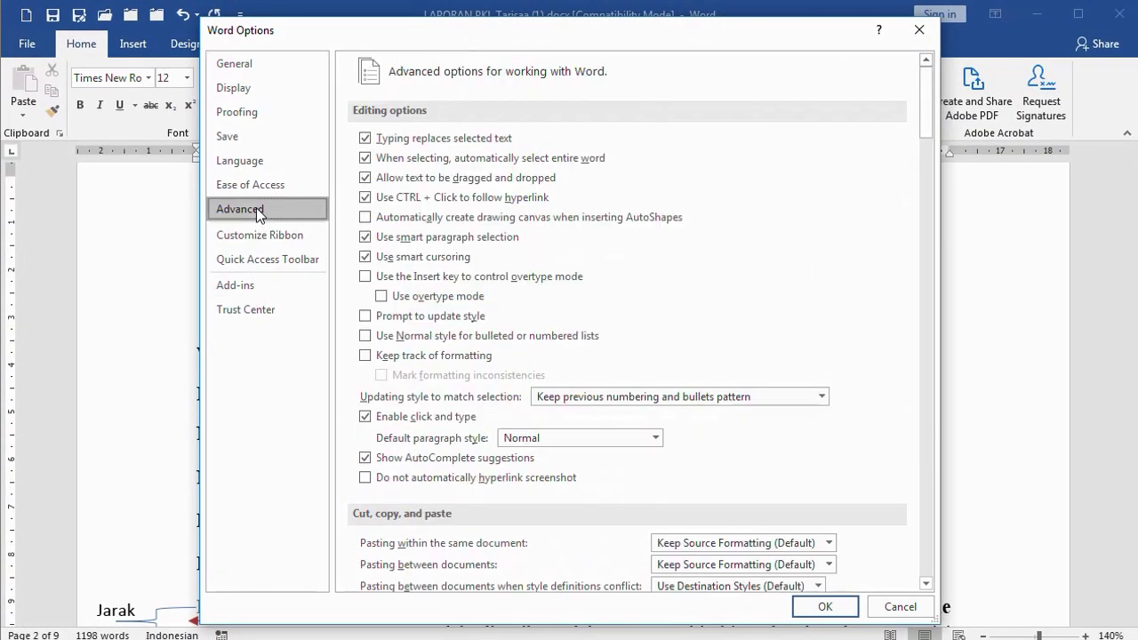
{"action": "scroll", "coordinate": [461, 494], "scroll_direction": "down", "scroll_amount": 6}
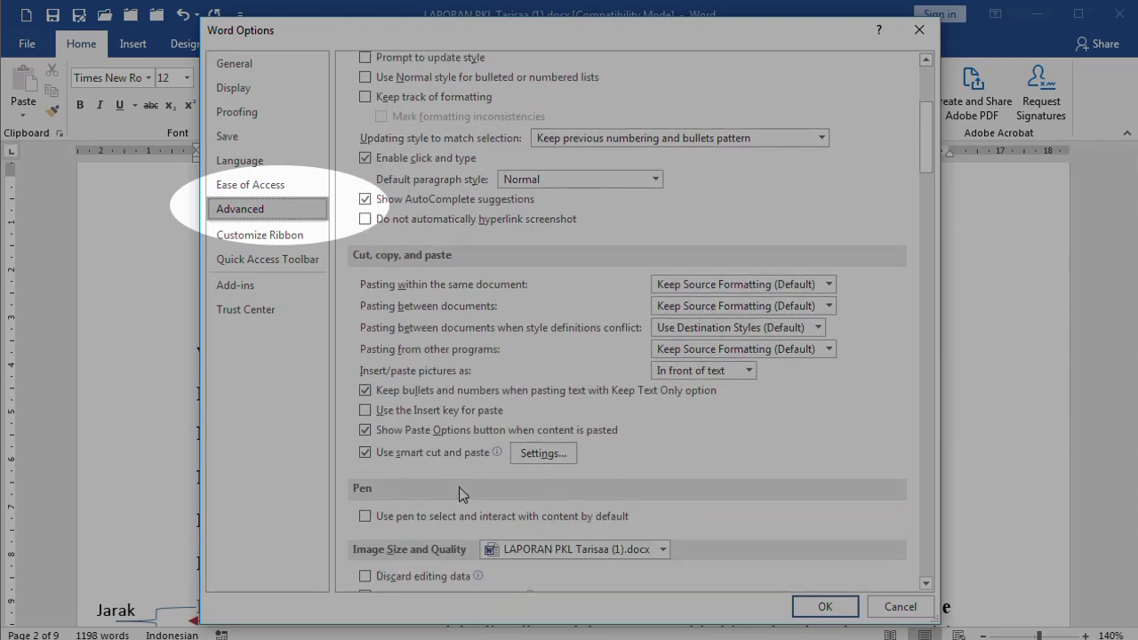
{"action": "scroll", "coordinate": [444, 496], "scroll_direction": "down", "scroll_amount": 6}
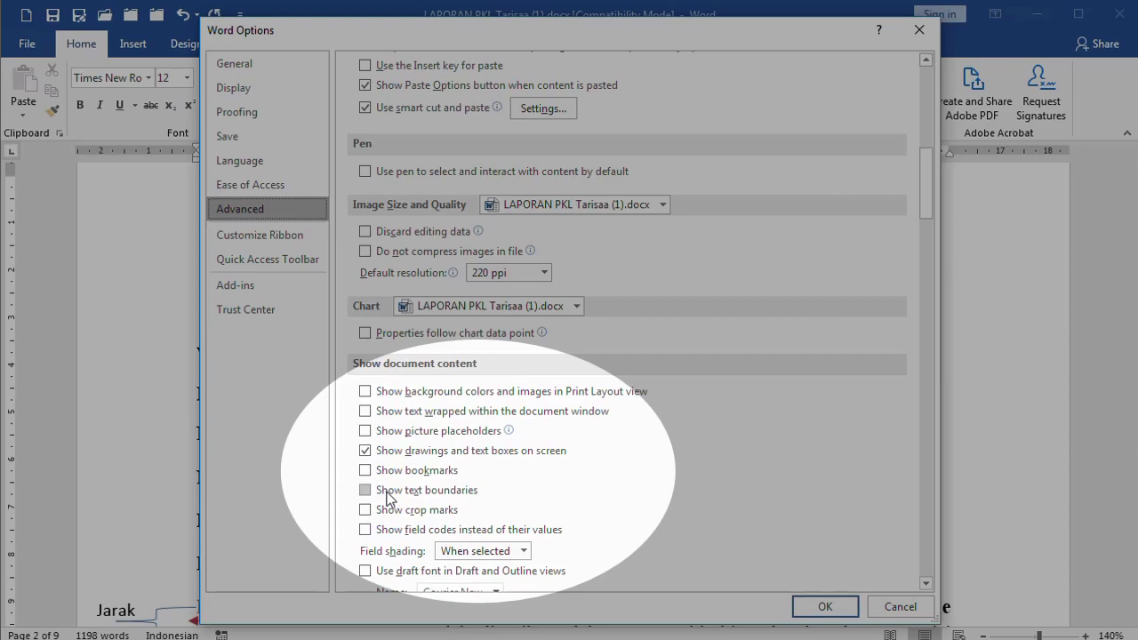
{"action": "left_click", "coordinate": [377, 495]}
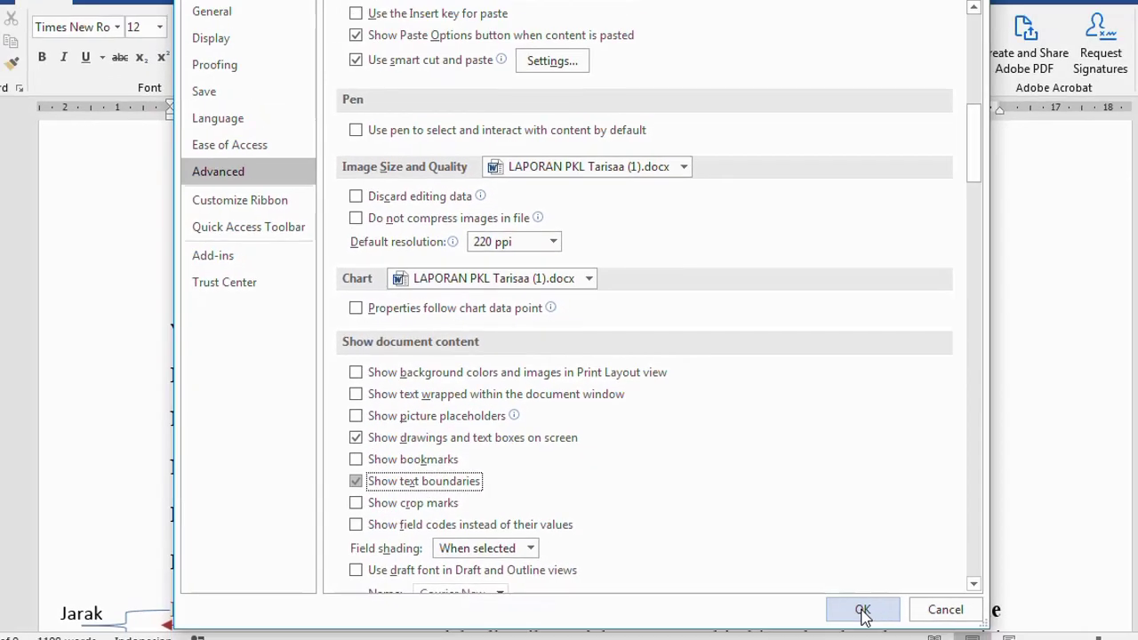
{"action": "left_click", "coordinate": [867, 610]}
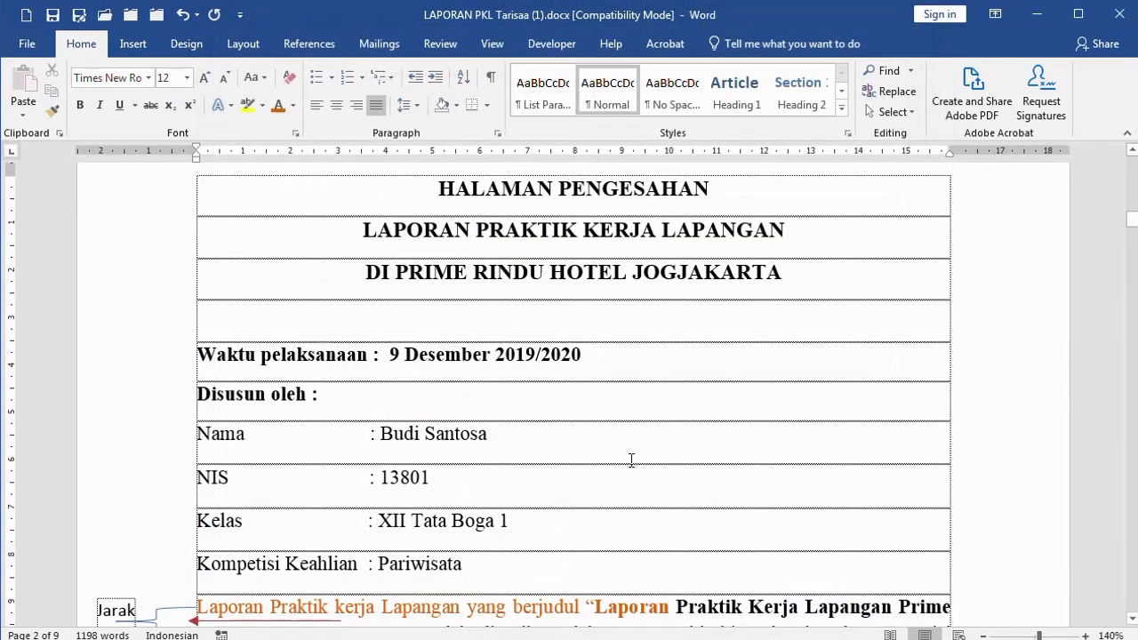
{"action": "scroll", "coordinate": [566, 394], "scroll_direction": "up", "scroll_amount": 2}
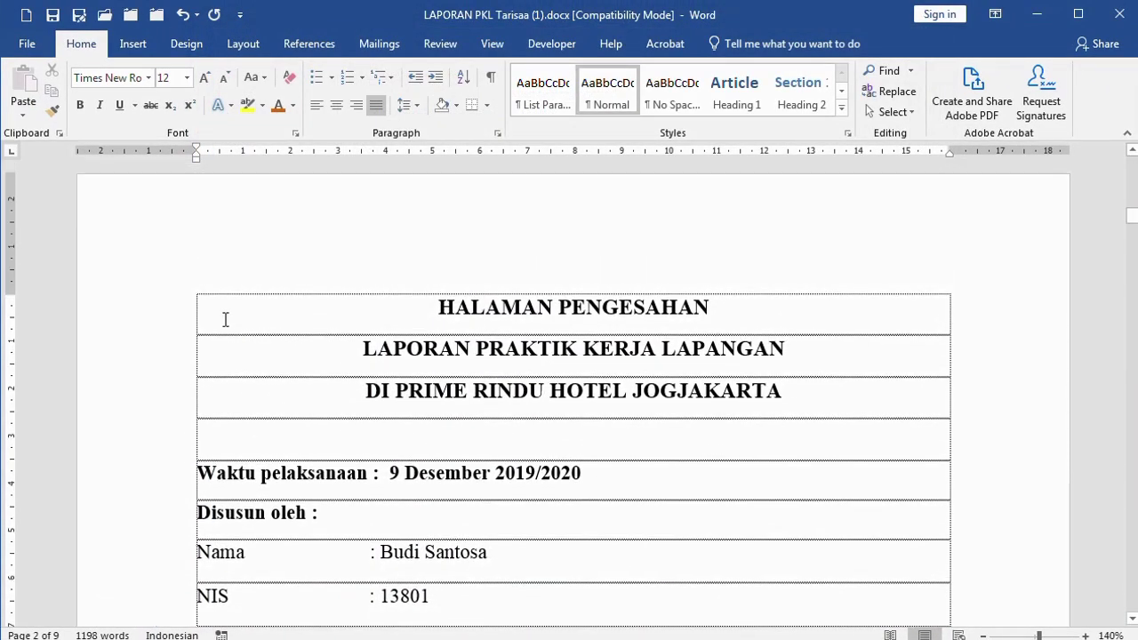
{"action": "scroll", "coordinate": [388, 370], "scroll_direction": "down", "scroll_amount": 1}
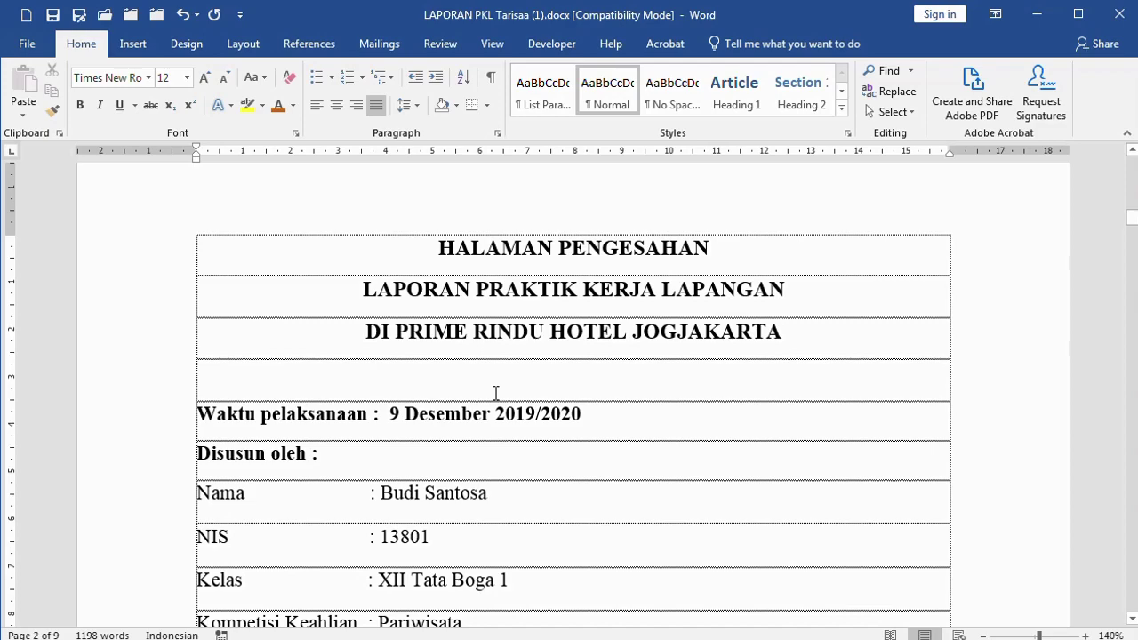
{"action": "key", "text": "ctrl+p"}
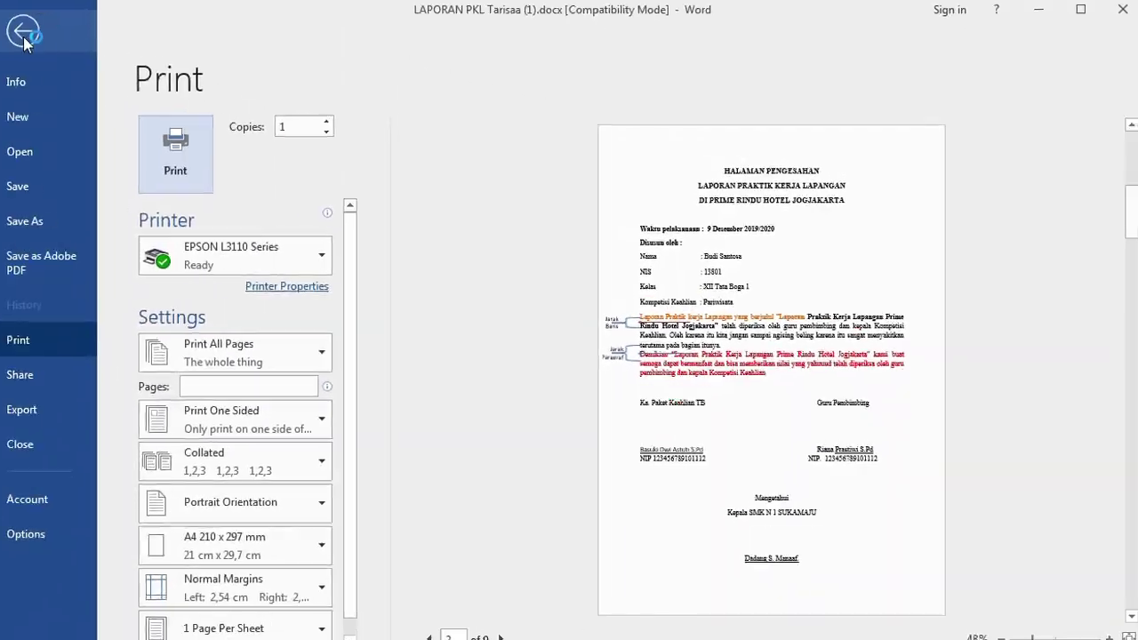
{"action": "key", "text": "Escape"}
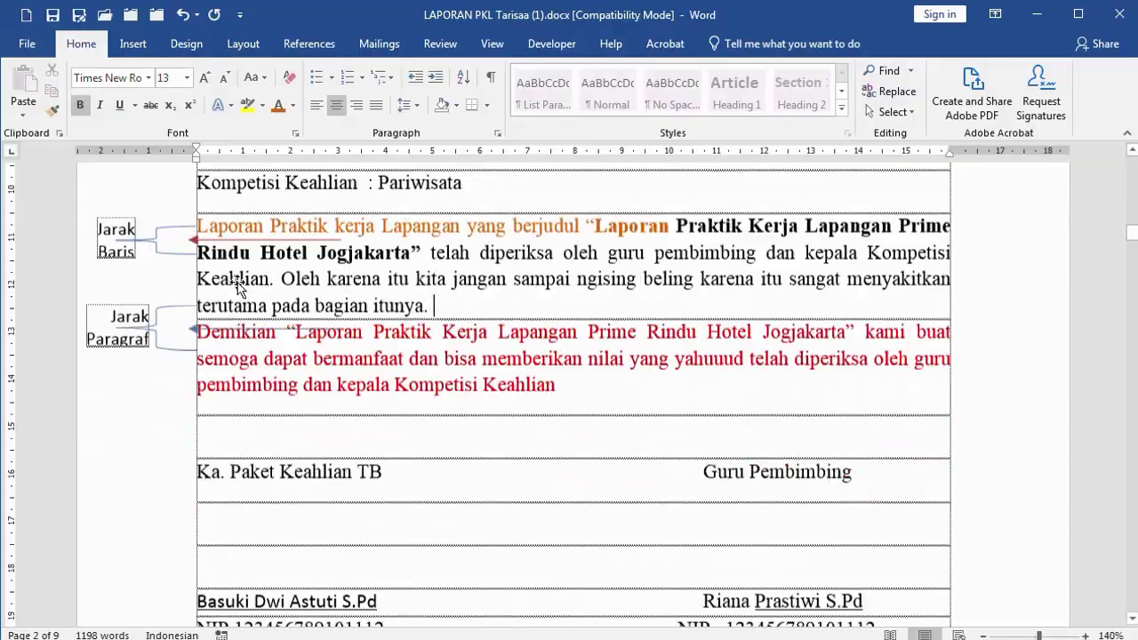
{"action": "scroll", "coordinate": [468, 337], "scroll_direction": "up", "scroll_amount": 6}
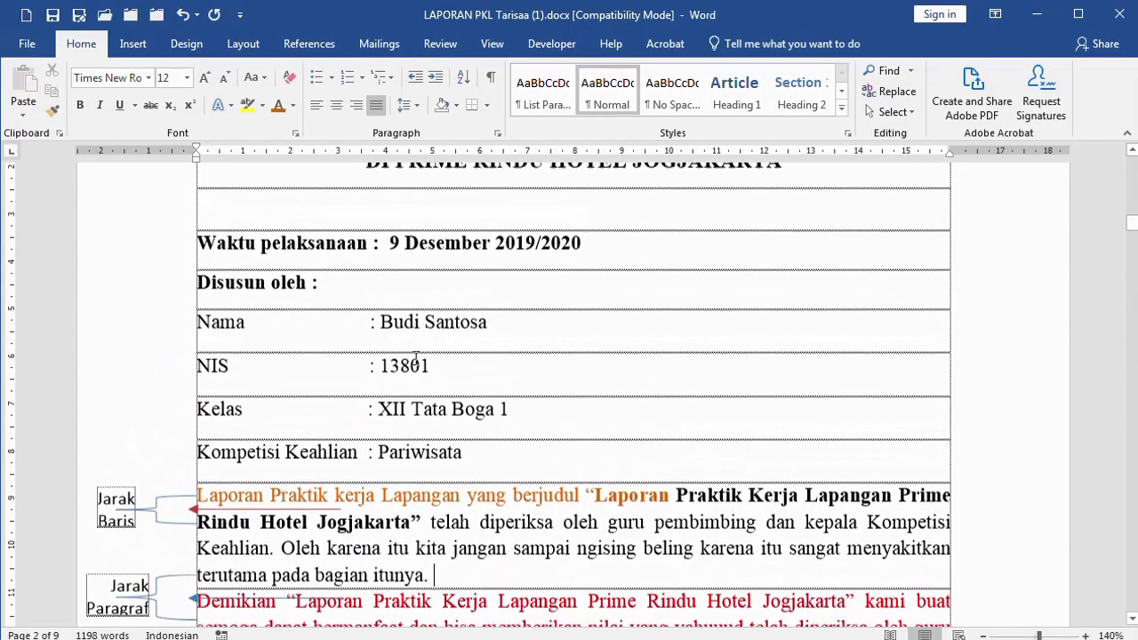
{"action": "scroll", "coordinate": [415, 316], "scroll_direction": "up", "scroll_amount": 3}
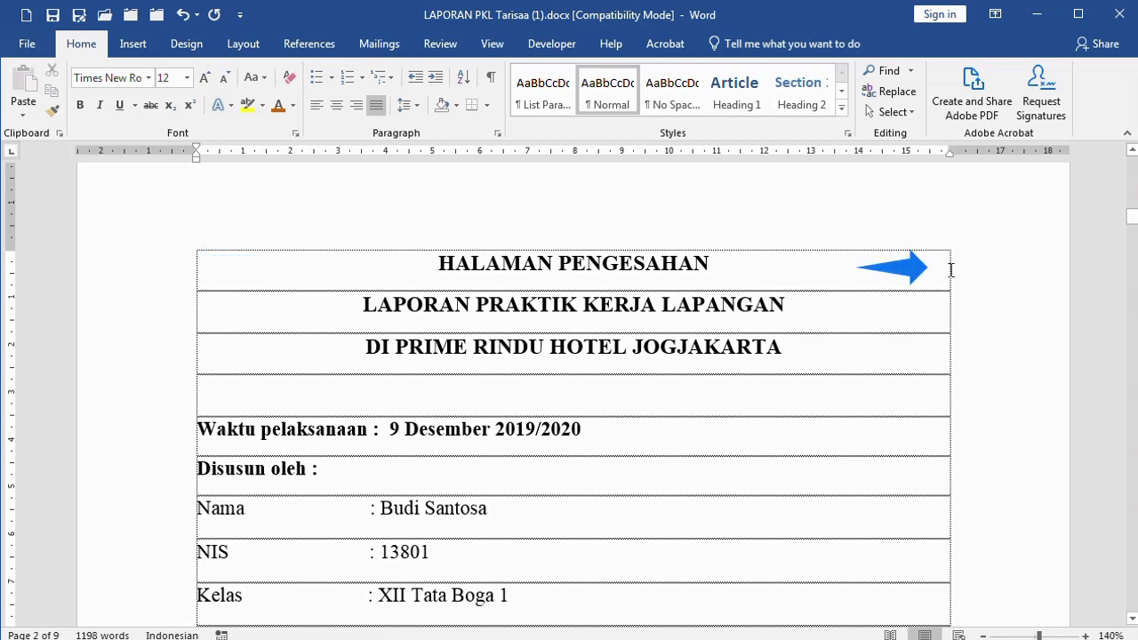
{"action": "left_click", "coordinate": [85, 277]}
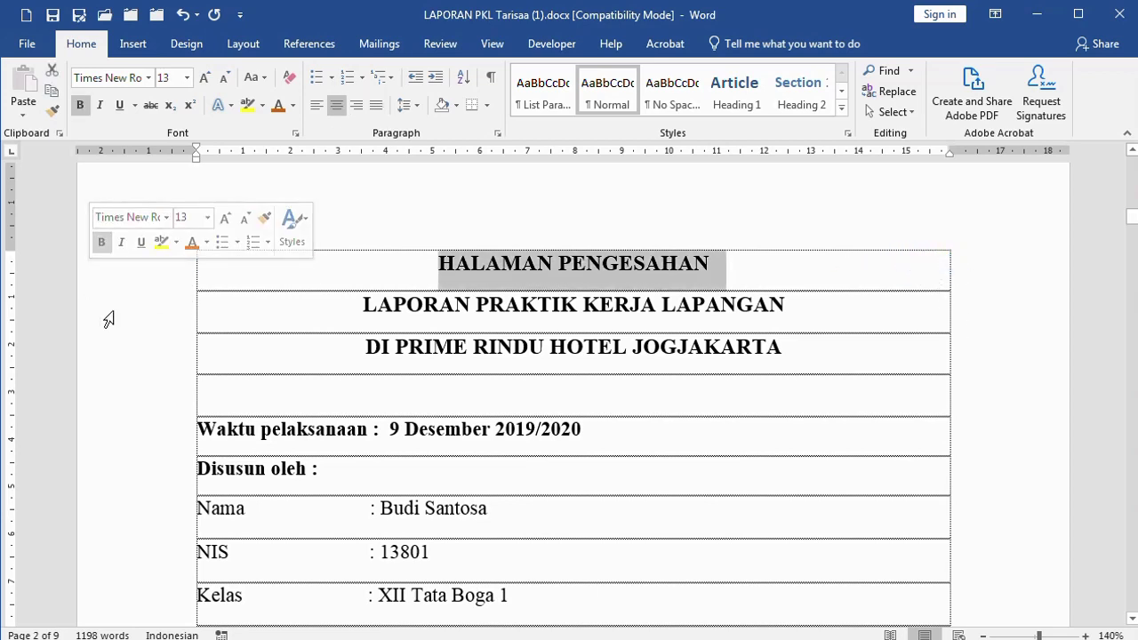
{"action": "left_click", "coordinate": [483, 311]}
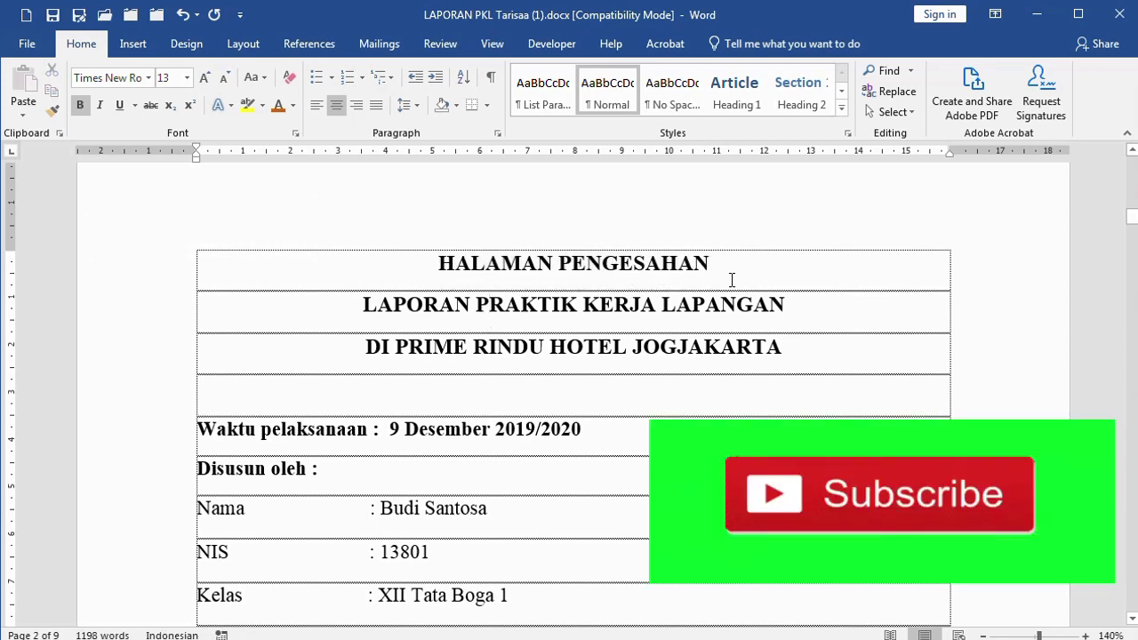
{"action": "scroll", "coordinate": [483, 285], "scroll_direction": "down", "scroll_amount": 3}
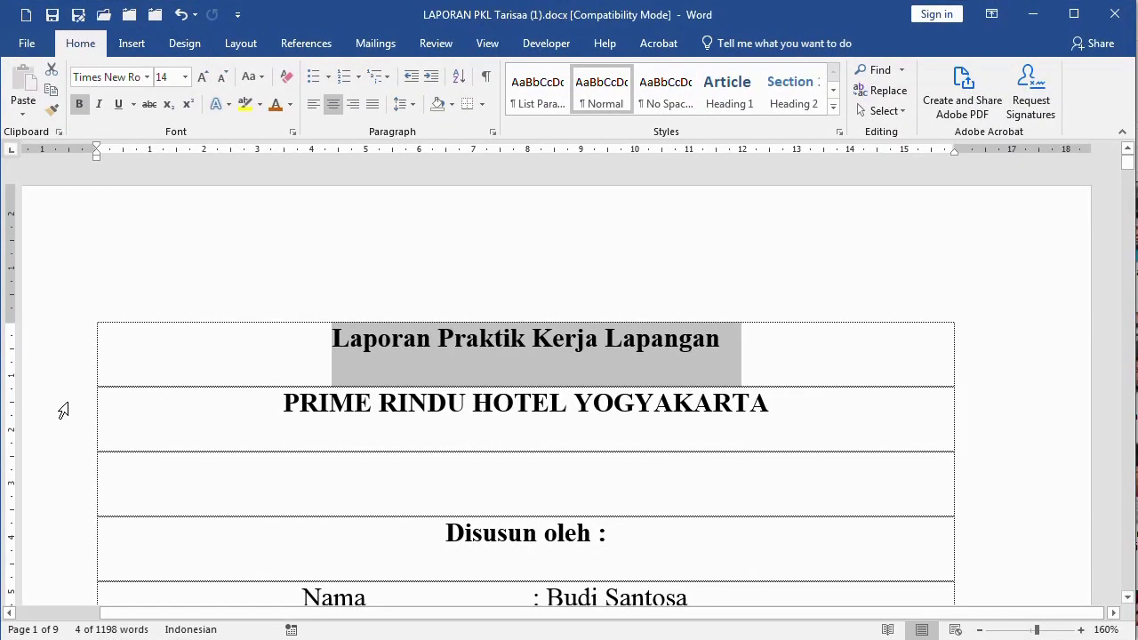
{"action": "left_click", "coordinate": [69, 433]}
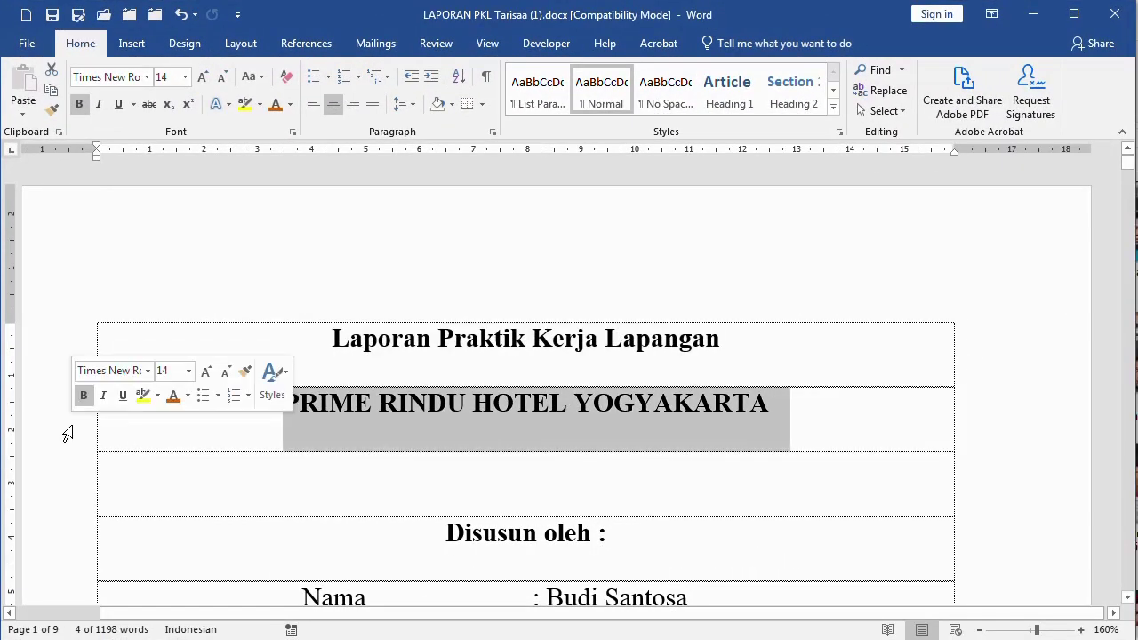
{"action": "left_click", "coordinate": [69, 495]}
{"action": "scroll", "coordinate": [125, 532], "scroll_direction": "down", "scroll_amount": 1}
{"action": "scroll", "coordinate": [126, 532], "scroll_direction": "down", "scroll_amount": 4}
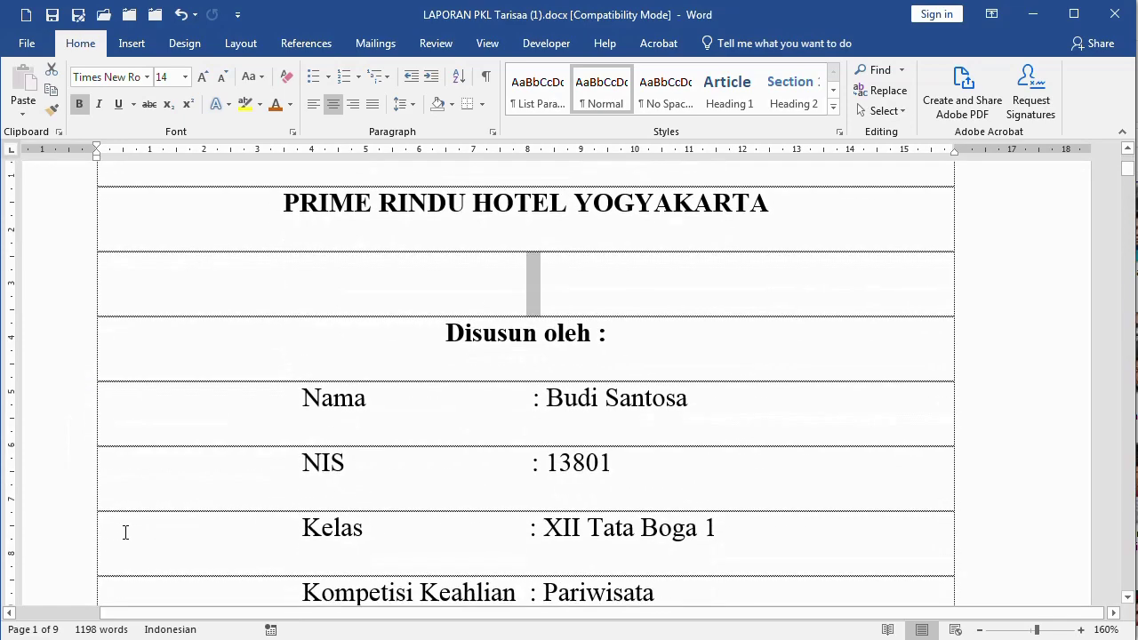
{"action": "scroll", "coordinate": [125, 531], "scroll_direction": "up", "scroll_amount": 3}
{"action": "scroll", "coordinate": [152, 498], "scroll_direction": "down", "scroll_amount": 5}
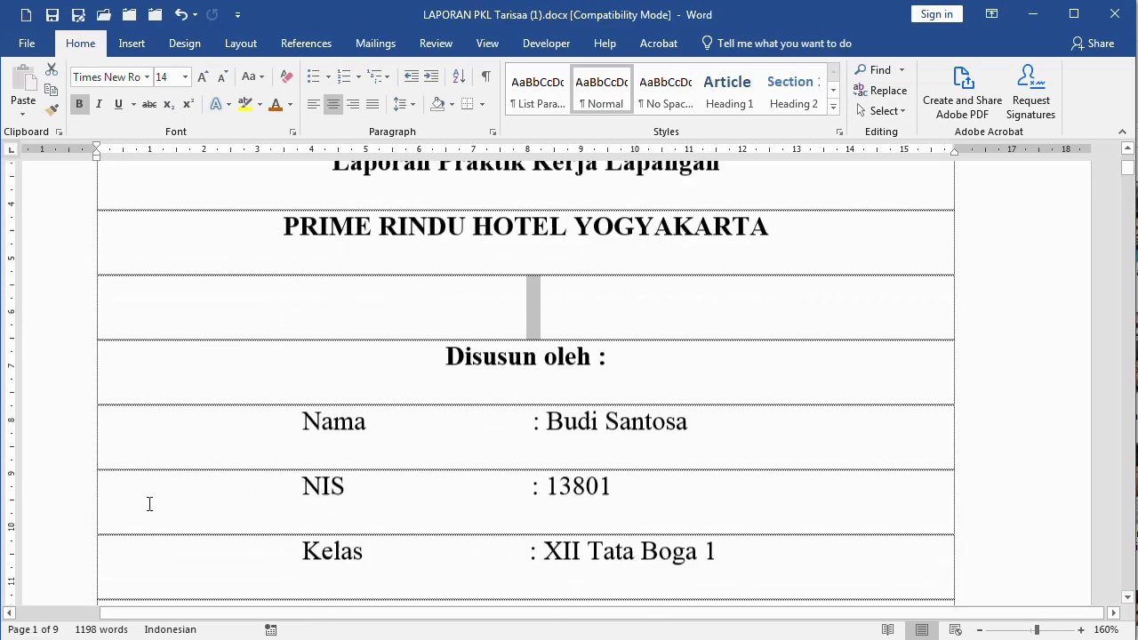
{"action": "scroll", "coordinate": [44, 419], "scroll_direction": "up", "scroll_amount": 2}
{"action": "left_click", "coordinate": [27, 374]}
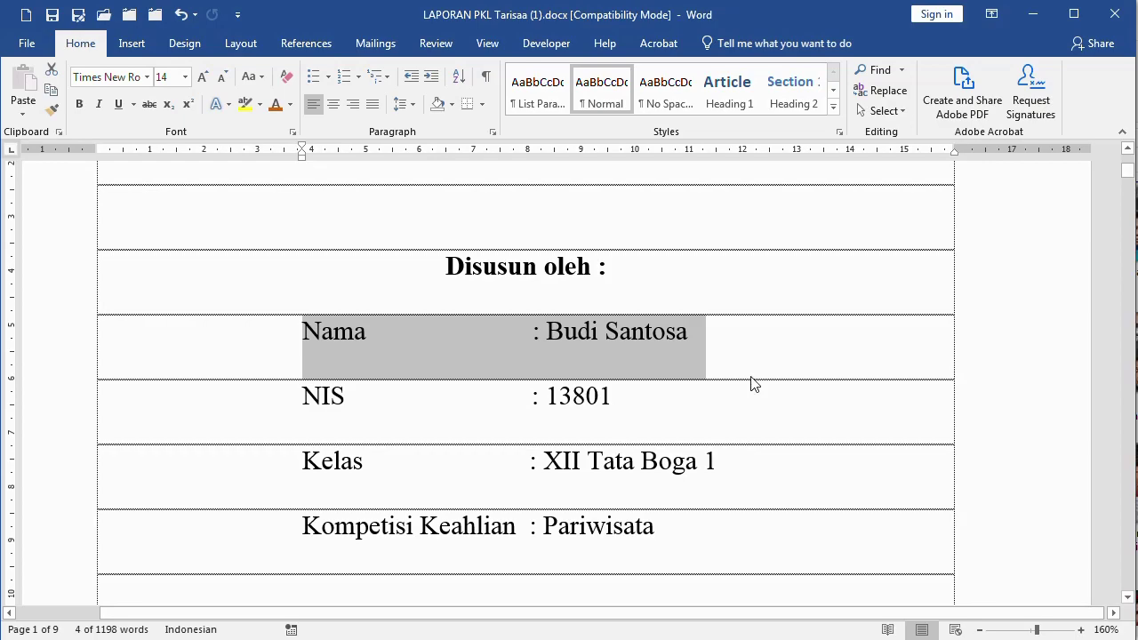
{"action": "scroll", "coordinate": [753, 384], "scroll_direction": "down", "scroll_amount": 13}
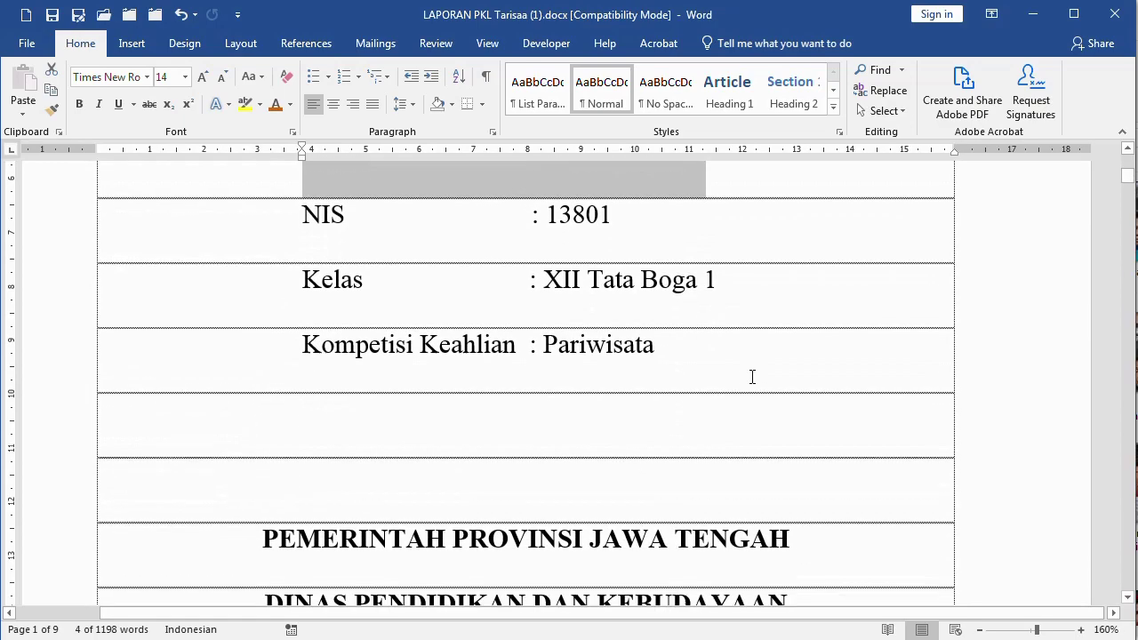
{"action": "scroll", "coordinate": [753, 377], "scroll_direction": "down", "scroll_amount": 15}
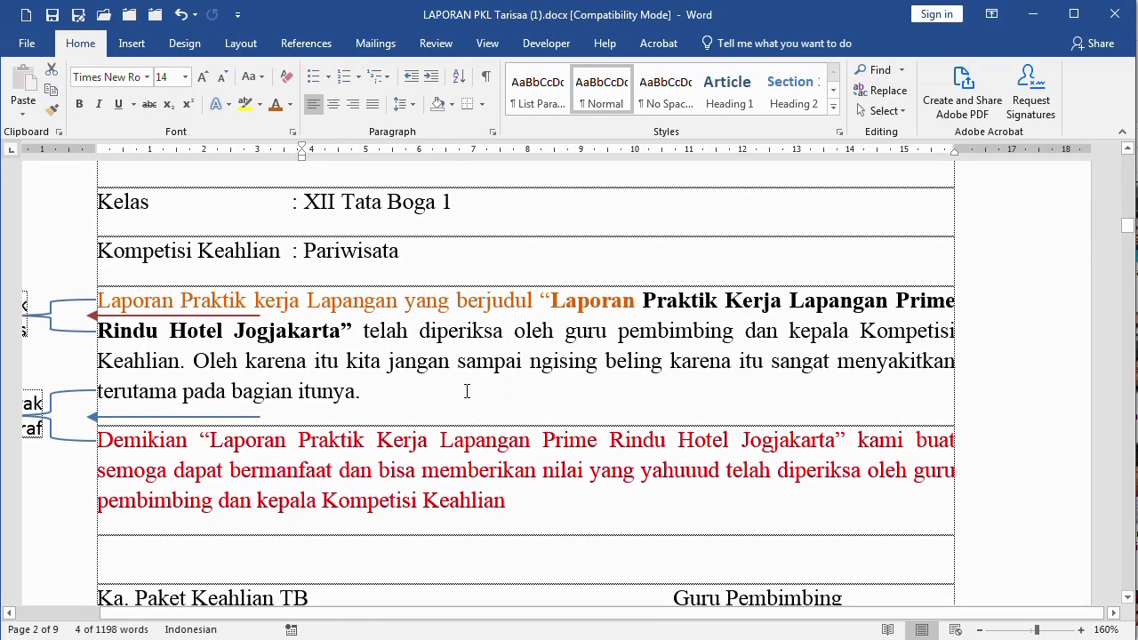
{"action": "left_click", "coordinate": [466, 392]}
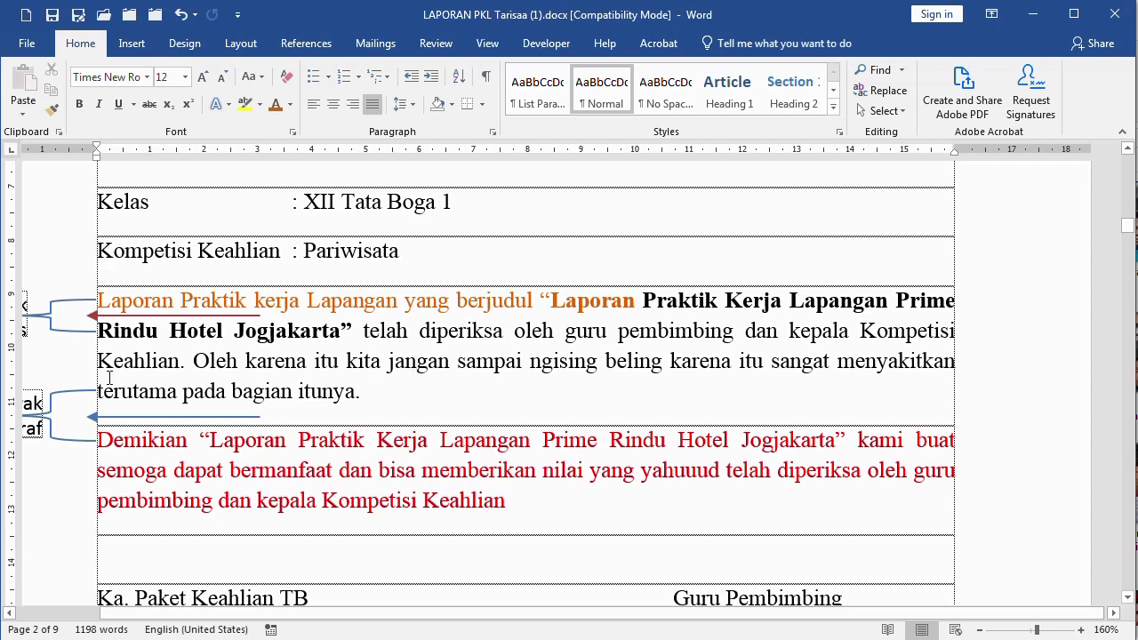
{"action": "left_click", "coordinate": [292, 391]}
{"action": "left_click", "coordinate": [411, 105]}
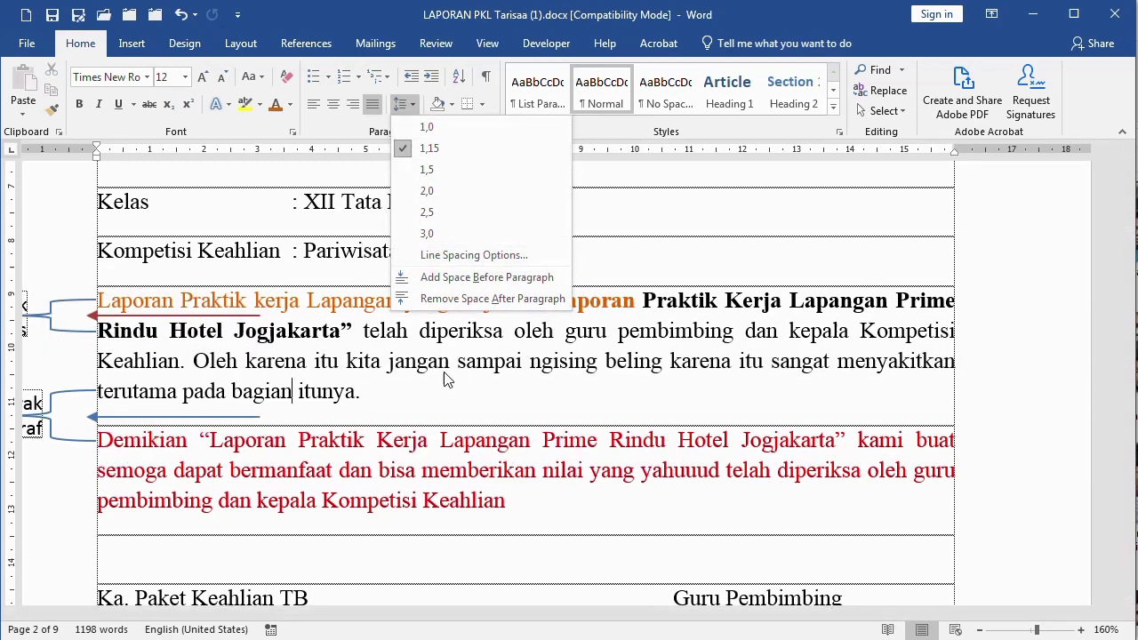
{"action": "left_click", "coordinate": [407, 395]}
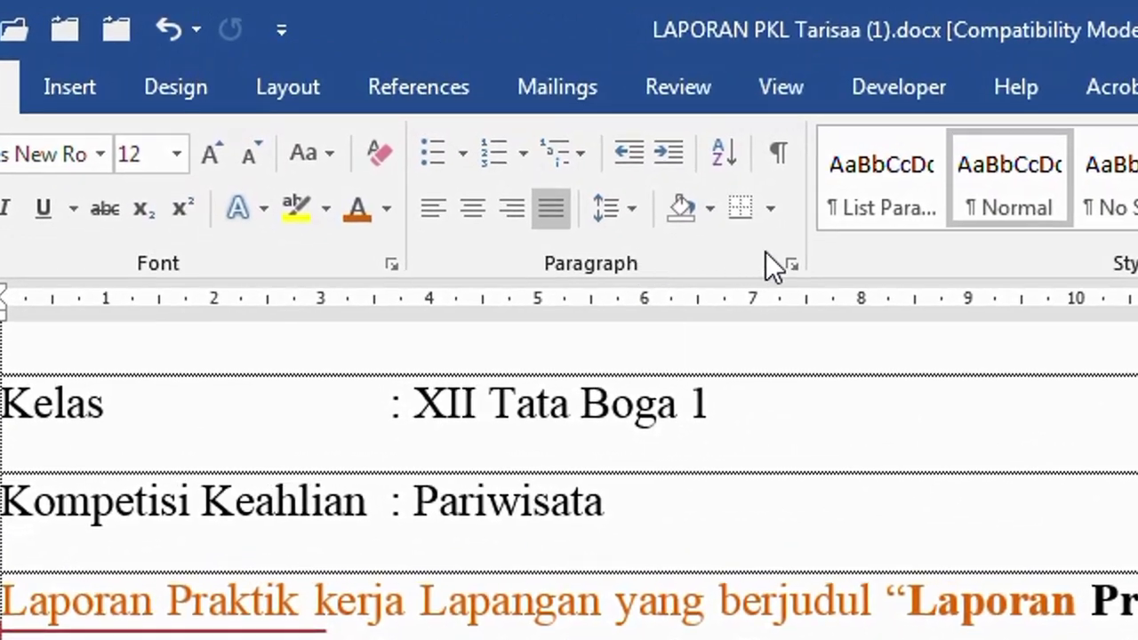
Give the Laporan paragraph 0 pt spacing after and Multiple 1,15 line spacing
{"action": "left_click", "coordinate": [791, 266]}
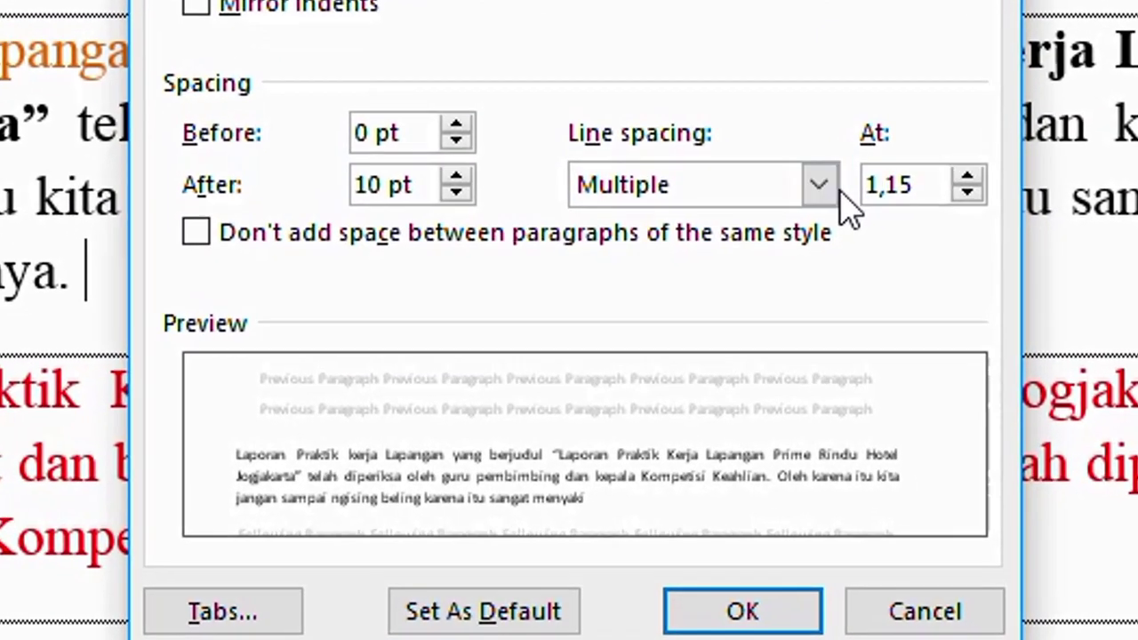
{"action": "left_click", "coordinate": [770, 285]}
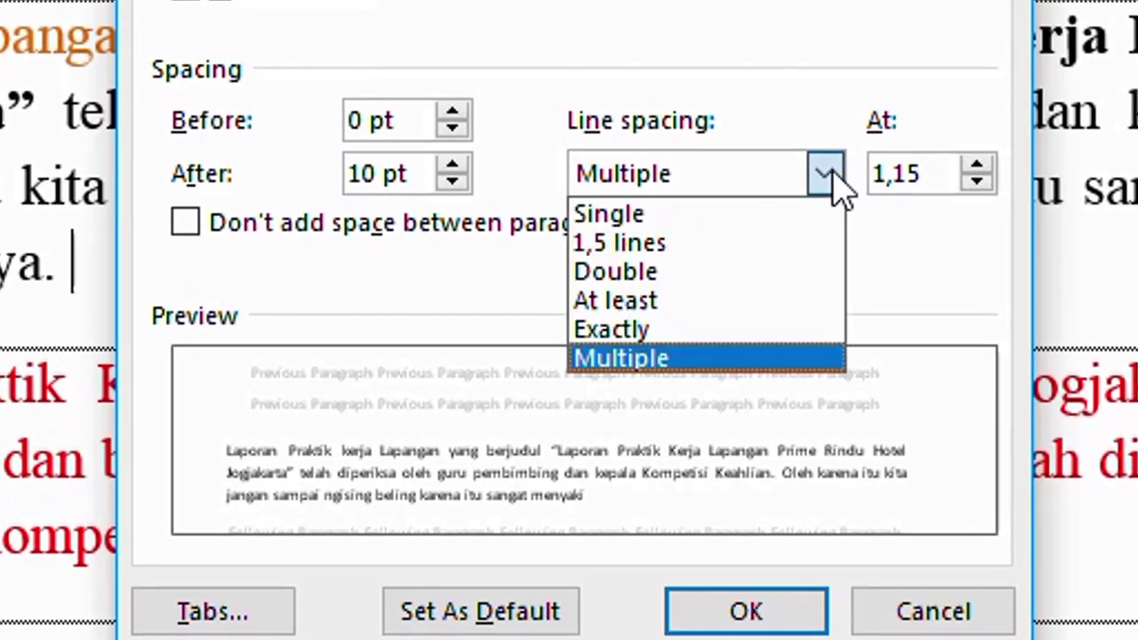
{"action": "left_click", "coordinate": [831, 181]}
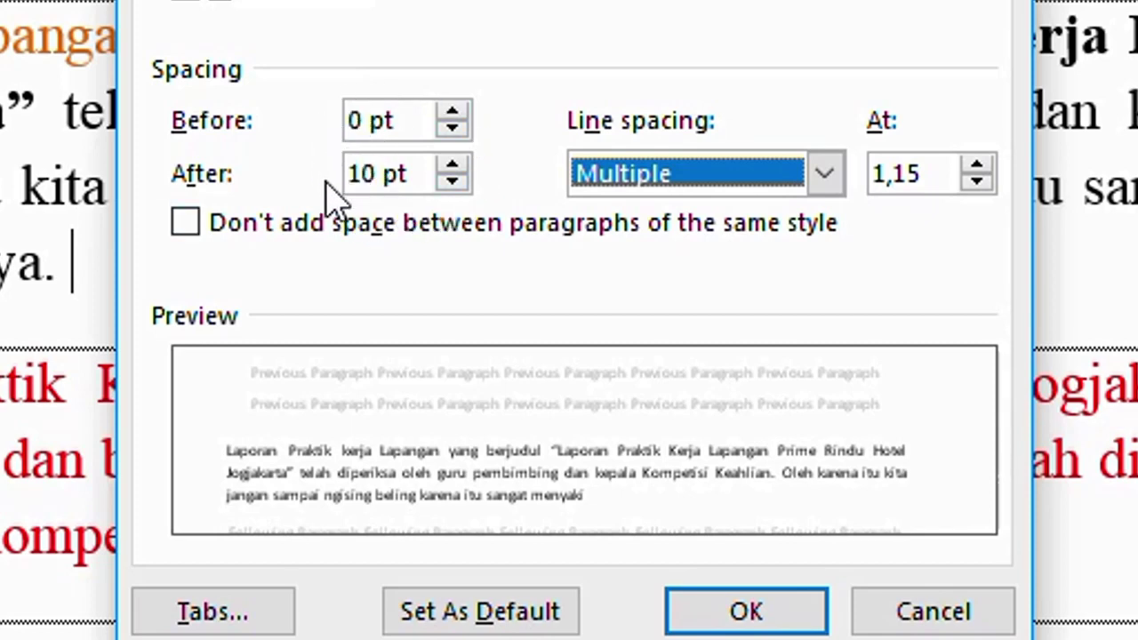
{"action": "left_click", "coordinate": [361, 174]}
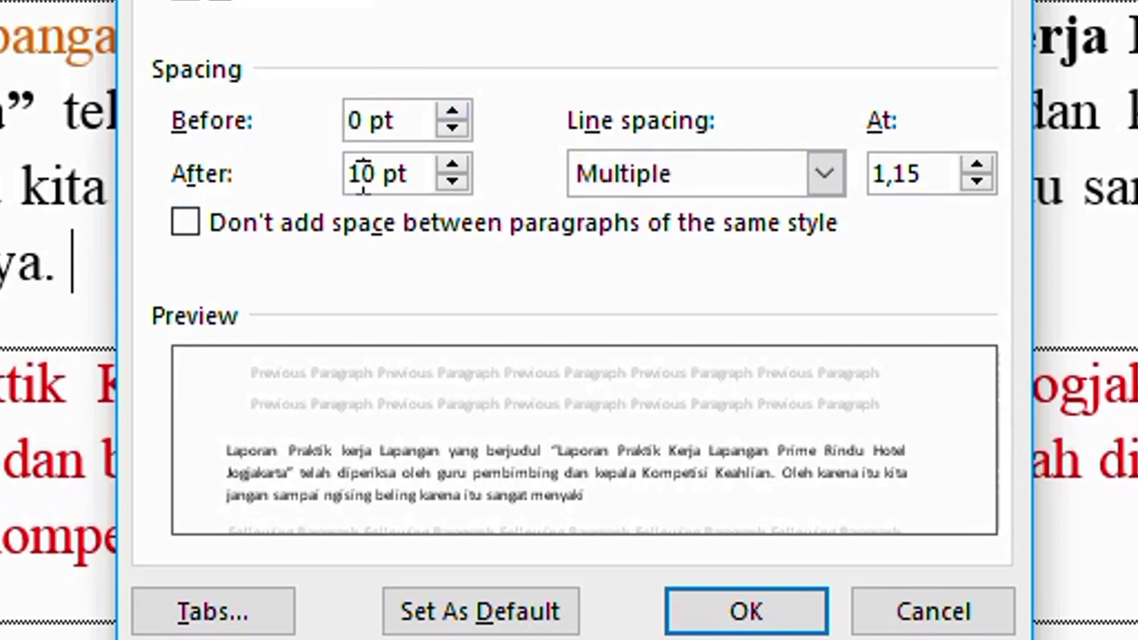
{"action": "left_click_drag", "start_coordinate": [361, 174], "coordinate": [330, 178]}
{"action": "key", "text": "BackSpace"}
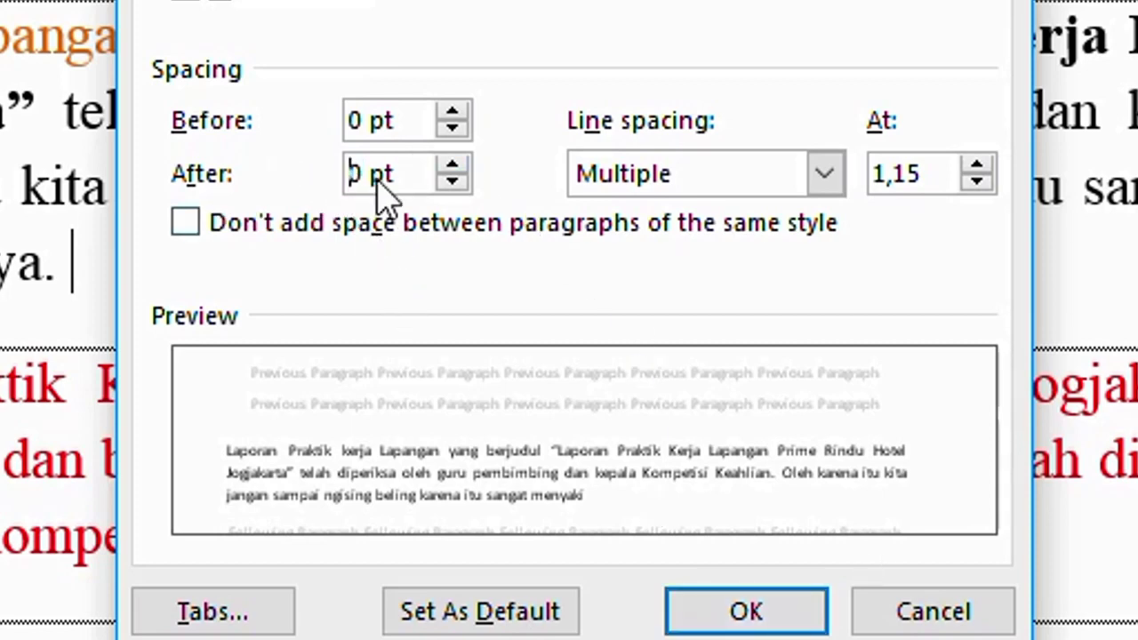
{"action": "left_click", "coordinate": [721, 610]}
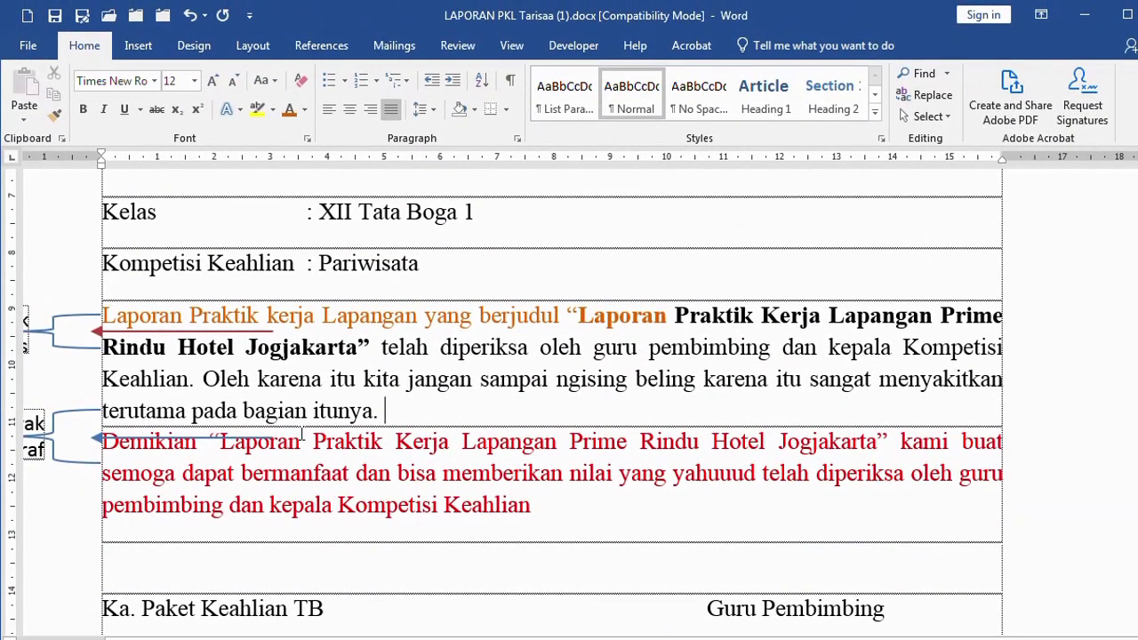
Reselect the signatory name and NIP rows, then jump to the document start with Ctrl+Home
{"action": "scroll", "coordinate": [314, 436], "scroll_direction": "down", "scroll_amount": 12}
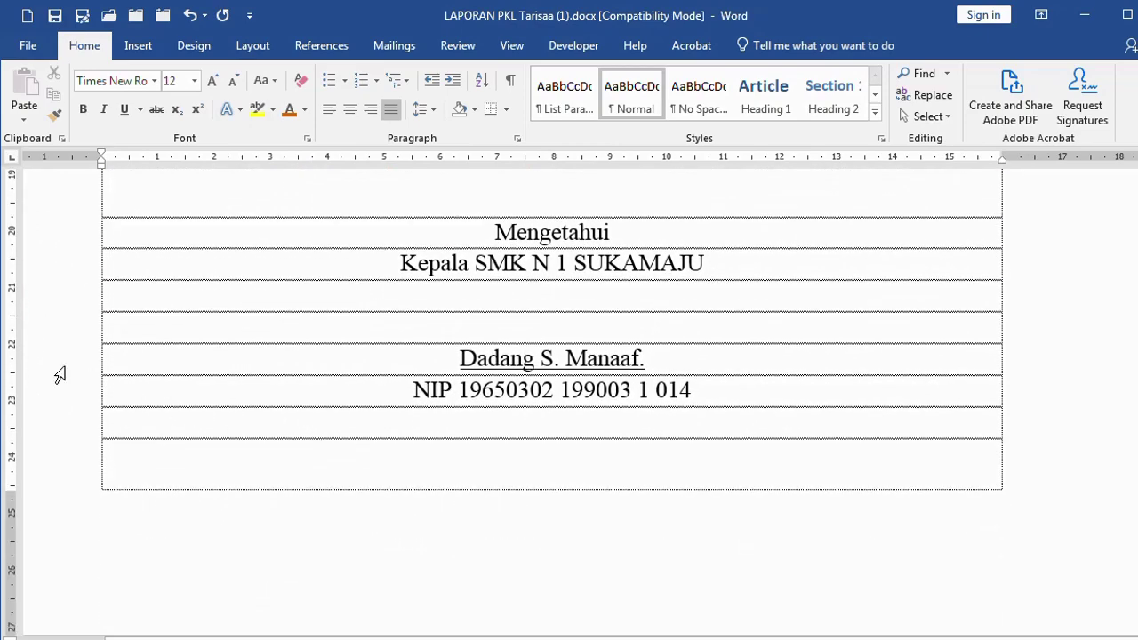
{"action": "left_click_drag", "start_coordinate": [56, 368], "coordinate": [68, 539]}
{"action": "scroll", "coordinate": [371, 305], "scroll_direction": "up", "scroll_amount": 3}
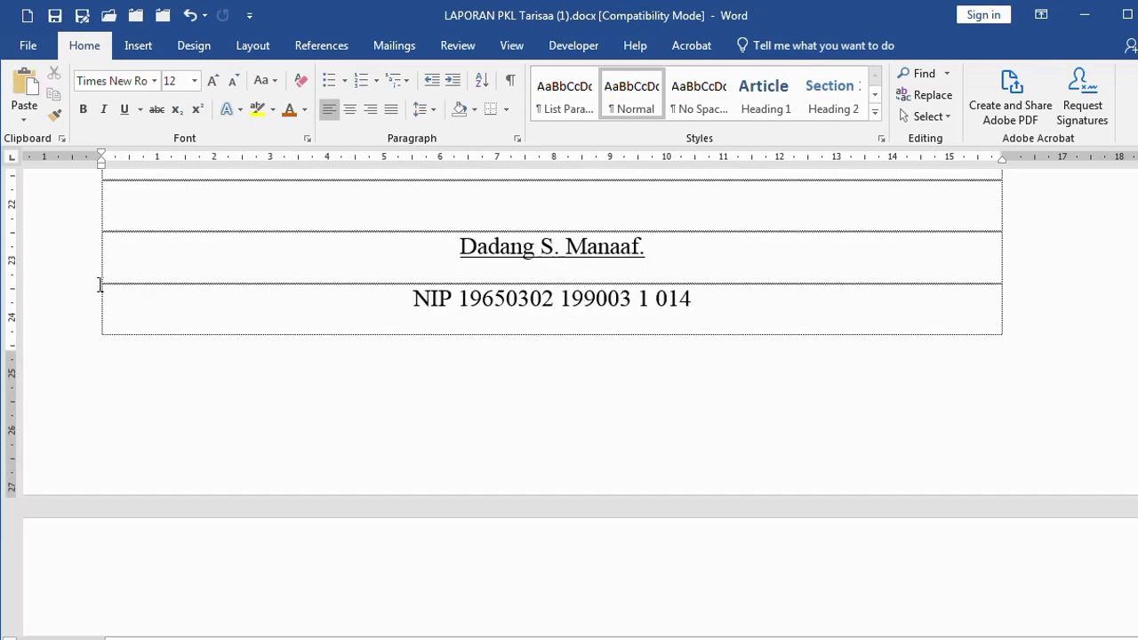
{"action": "left_click_drag", "start_coordinate": [65, 268], "coordinate": [64, 295]}
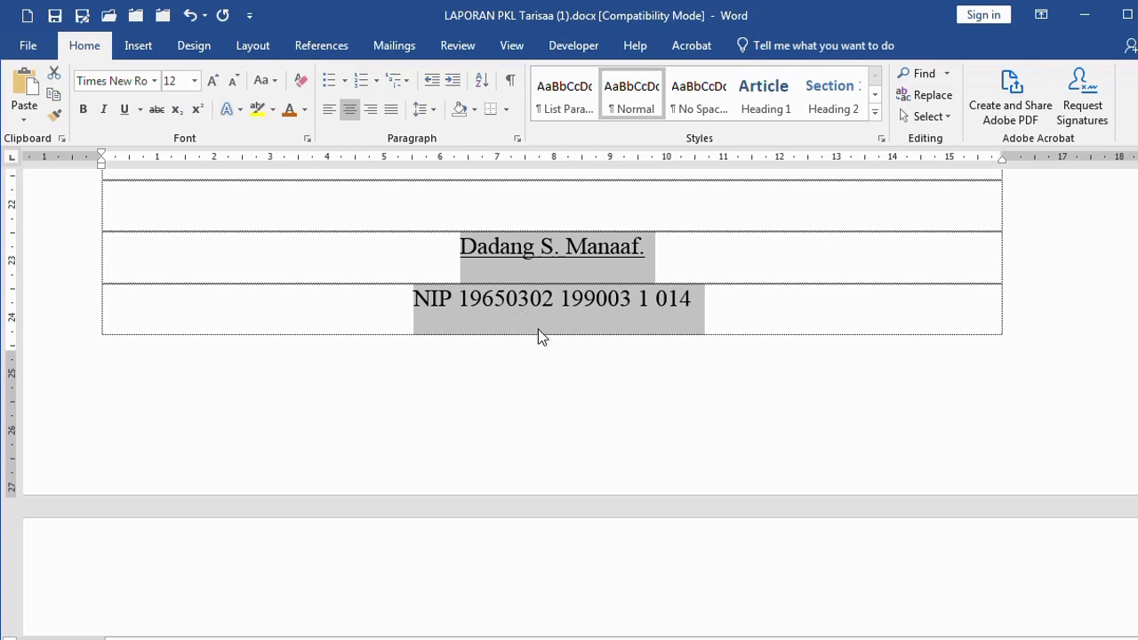
{"action": "left_click", "coordinate": [540, 321]}
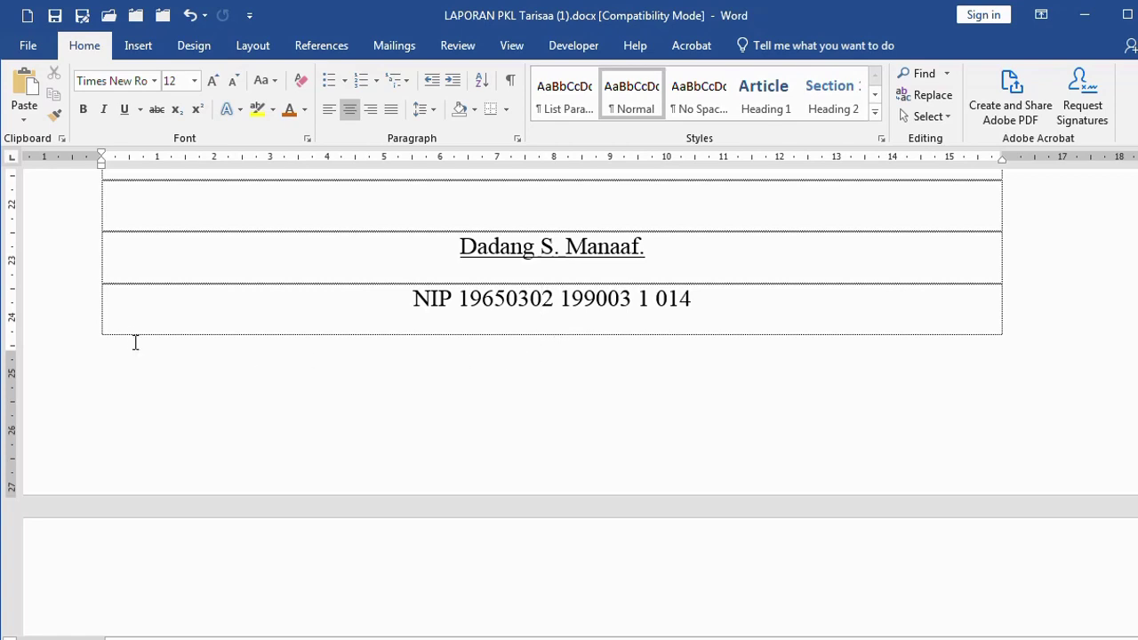
{"action": "left_click_drag", "start_coordinate": [63, 268], "coordinate": [61, 305]}
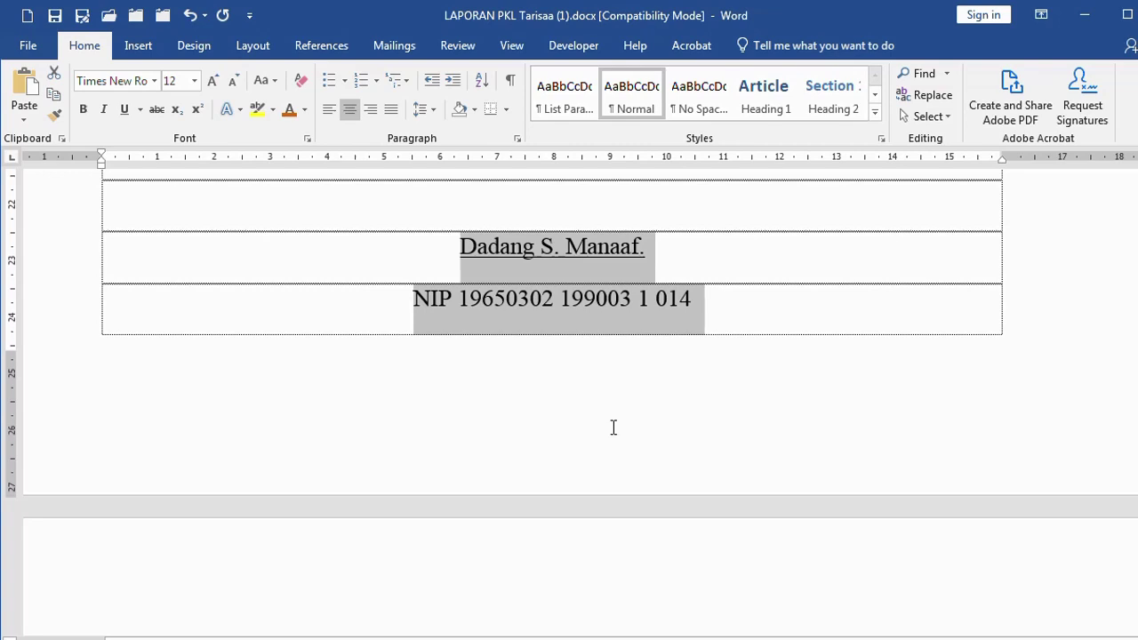
{"action": "key", "text": "ctrl+Home"}
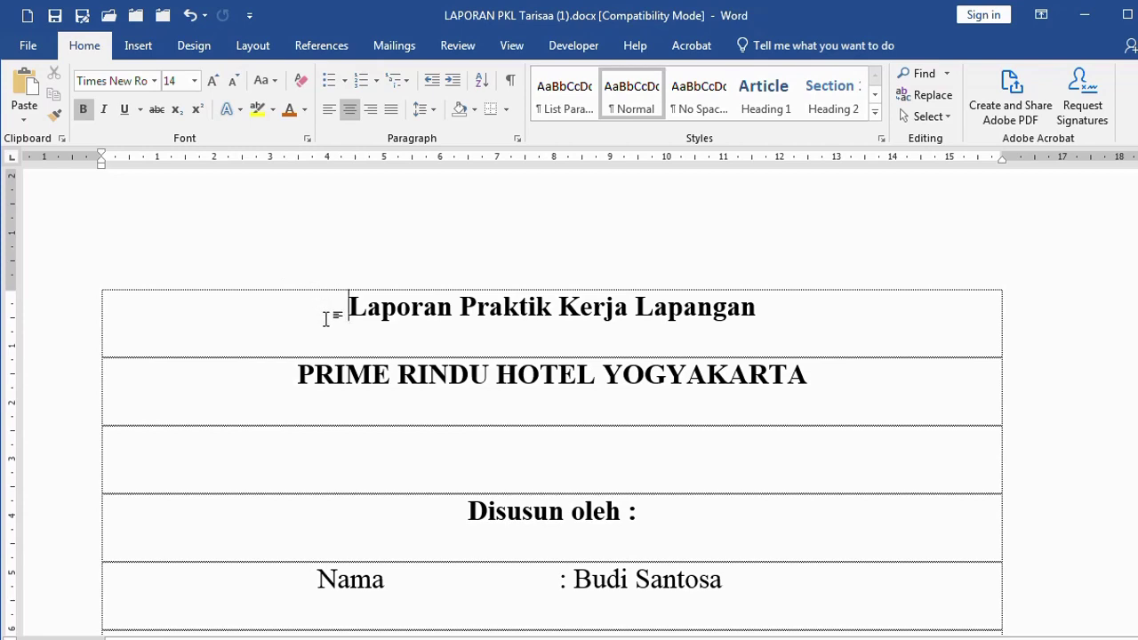
Select the whole document and set 0 pt before and after, clearing Don't add space
{"action": "key", "text": "ctrl+shift+End"}
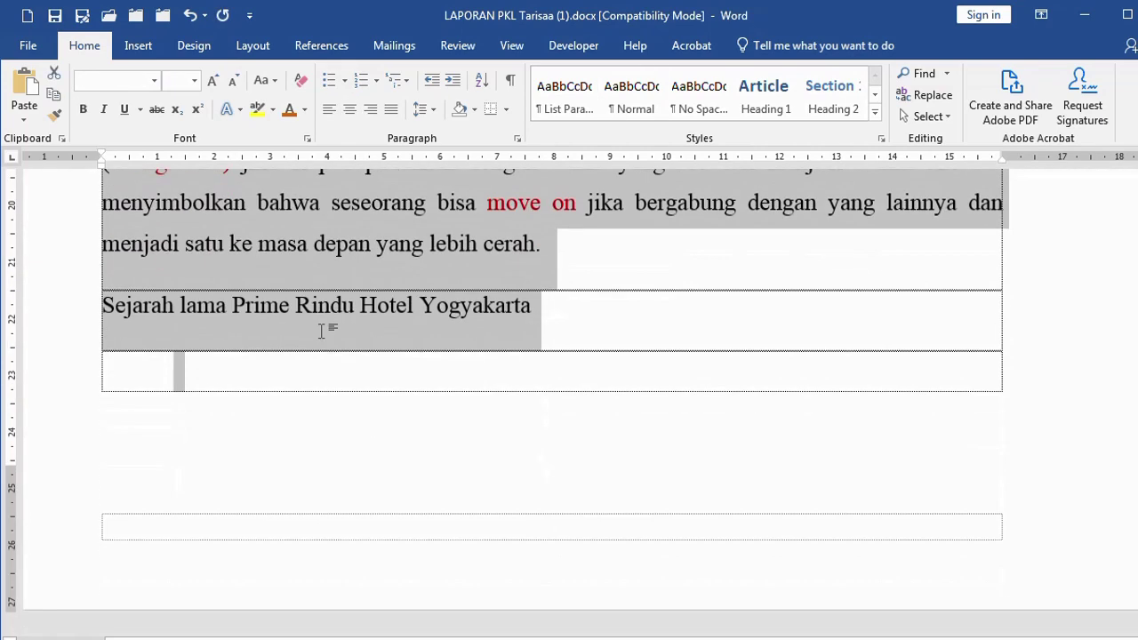
{"action": "key", "text": "ctrl+c"}
{"action": "left_click", "coordinate": [517, 140]}
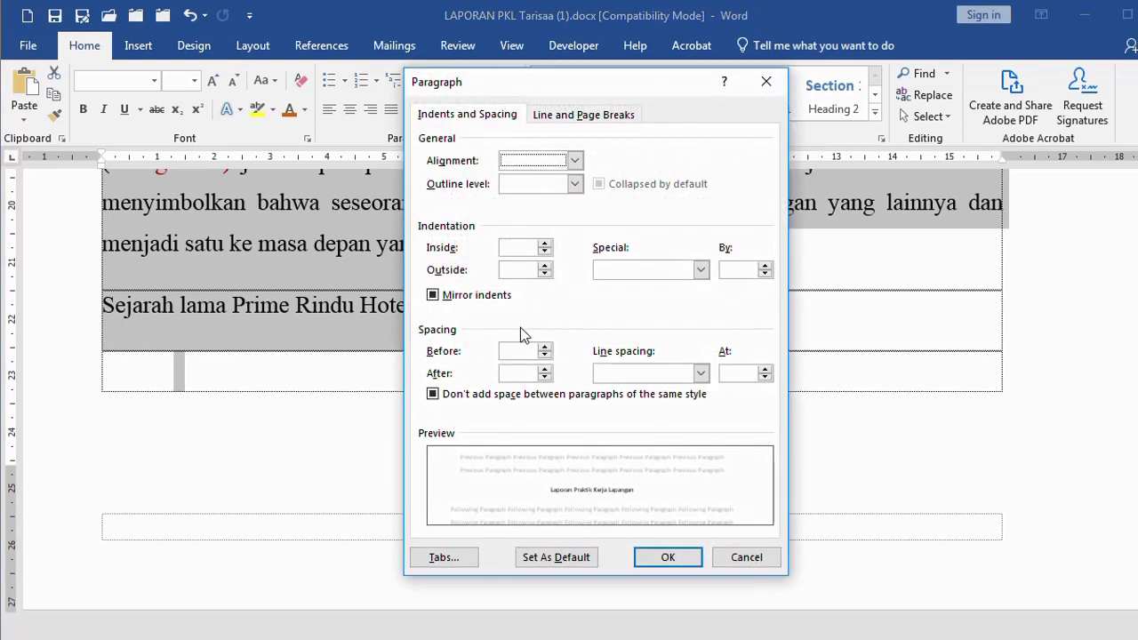
{"action": "left_click", "coordinate": [544, 377]}
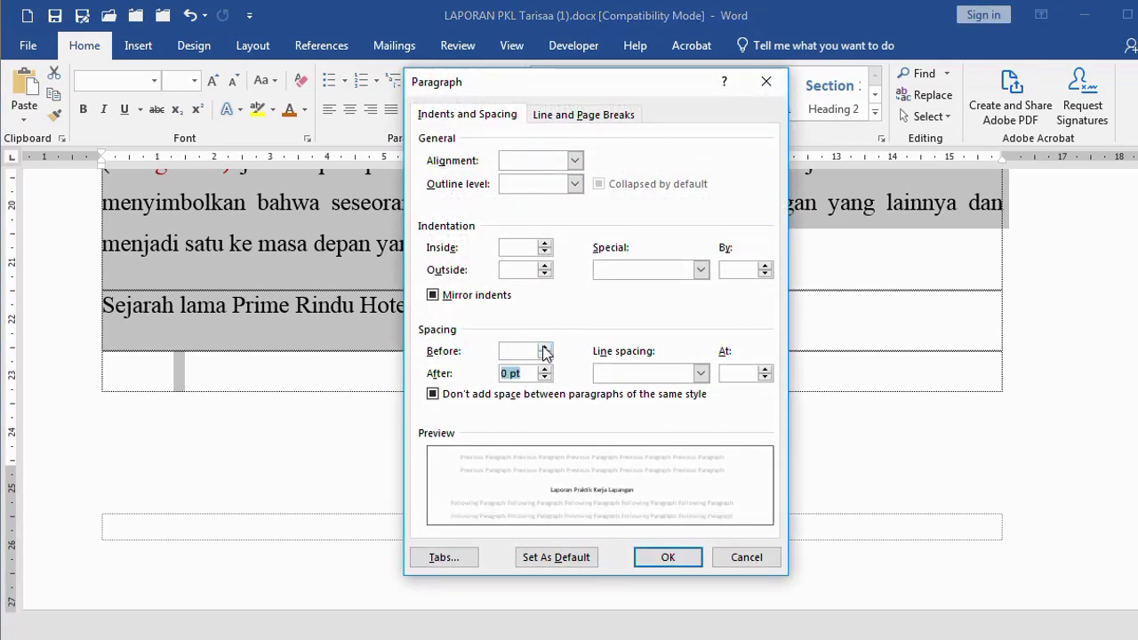
{"action": "left_click", "coordinate": [545, 354]}
{"action": "left_click", "coordinate": [434, 394]}
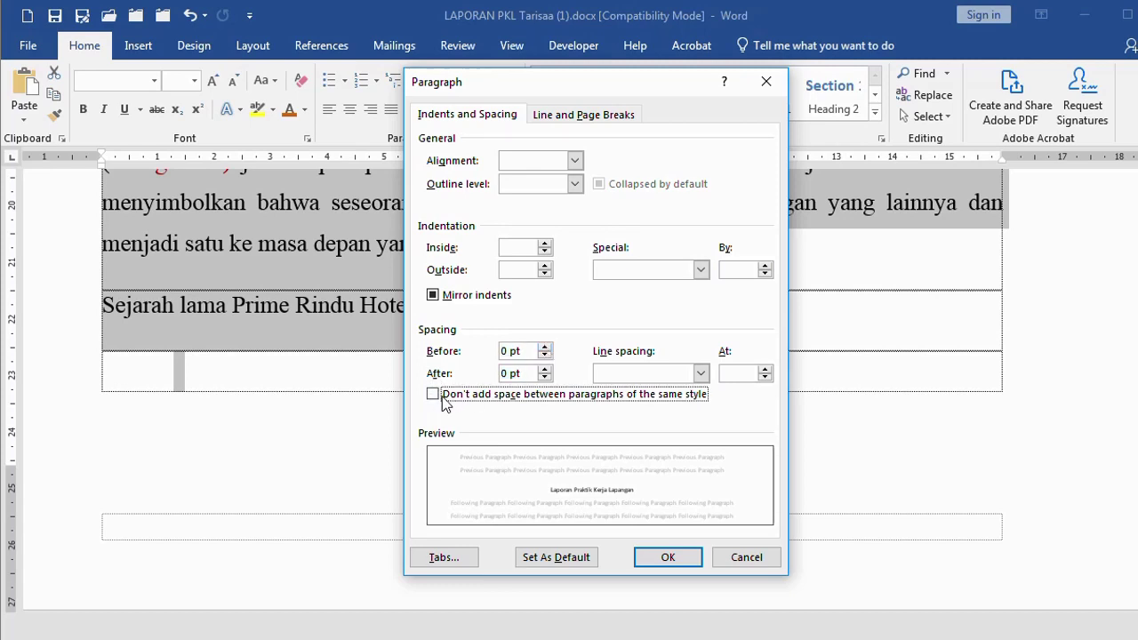
{"action": "left_click", "coordinate": [663, 559]}
{"action": "scroll", "coordinate": [513, 488], "scroll_direction": "up", "scroll_amount": 4}
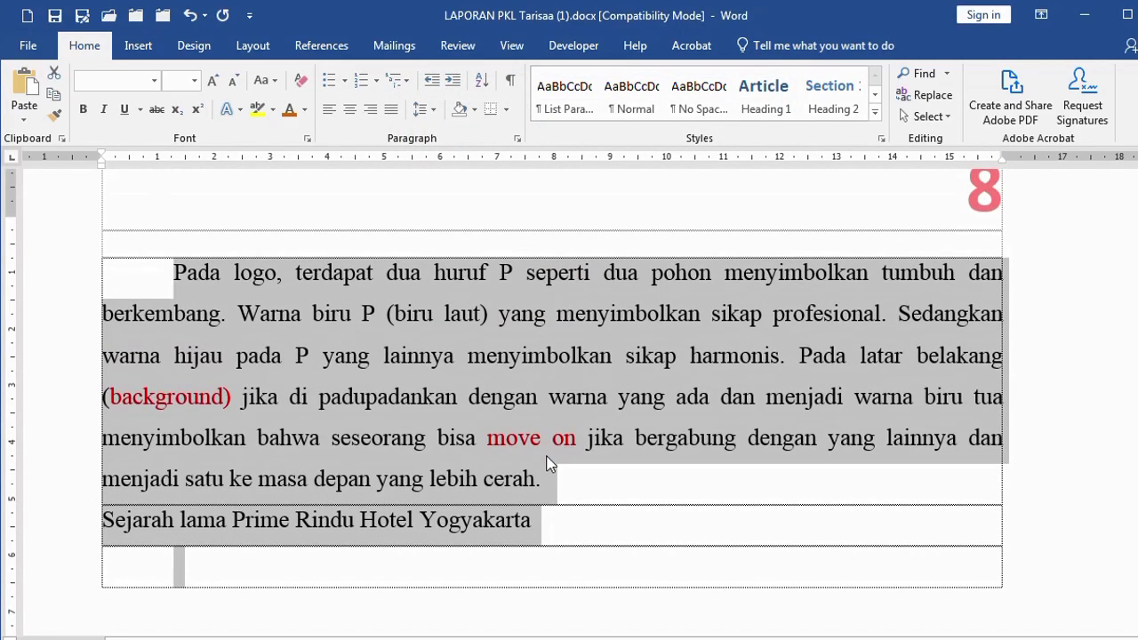
Scroll through to the approval page and place the cursor in the red Demikian paragraph
{"action": "key", "text": "ctrl+Home"}
{"action": "scroll", "coordinate": [551, 458], "scroll_direction": "down", "scroll_amount": 6}
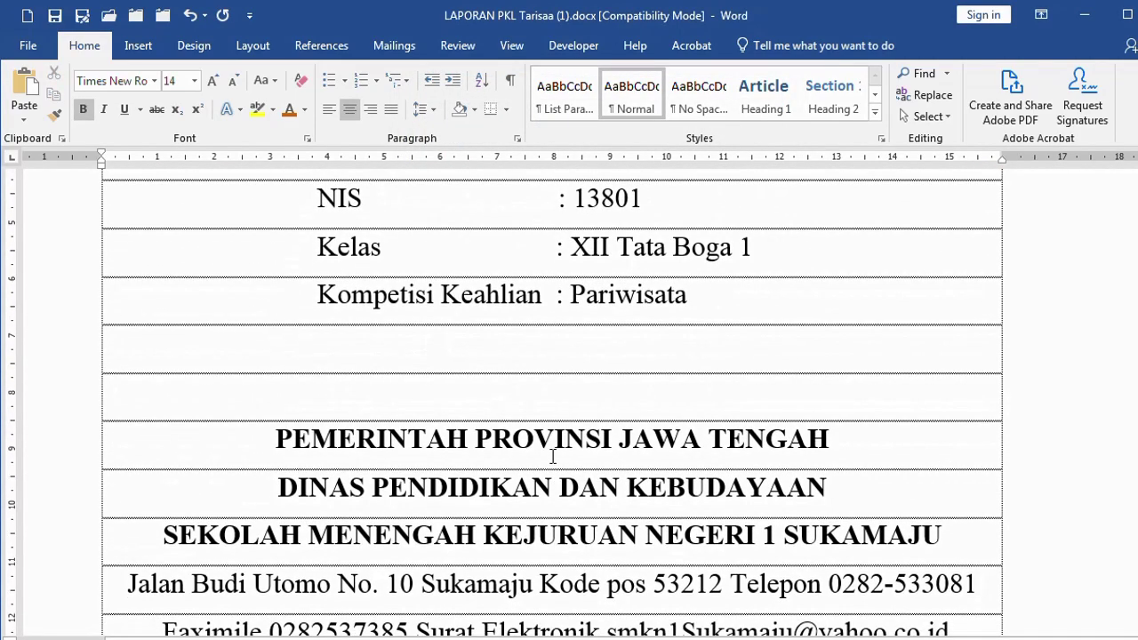
{"action": "scroll", "coordinate": [552, 455], "scroll_direction": "down", "scroll_amount": 12}
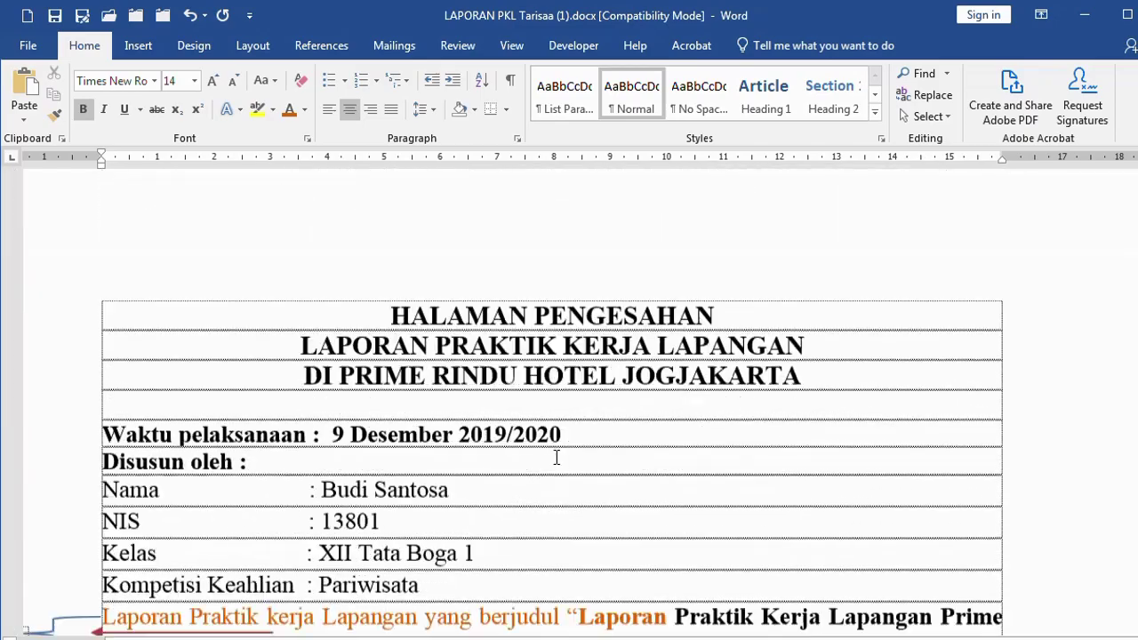
{"action": "scroll", "coordinate": [557, 457], "scroll_direction": "down", "scroll_amount": 12}
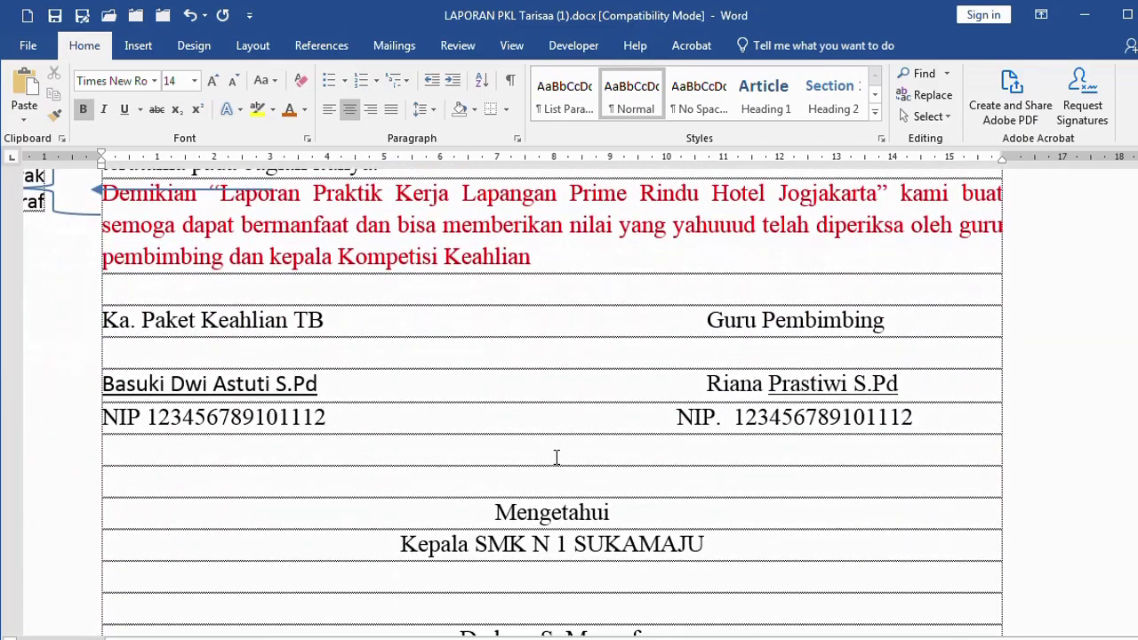
{"action": "scroll", "coordinate": [557, 457], "scroll_direction": "down", "scroll_amount": 4}
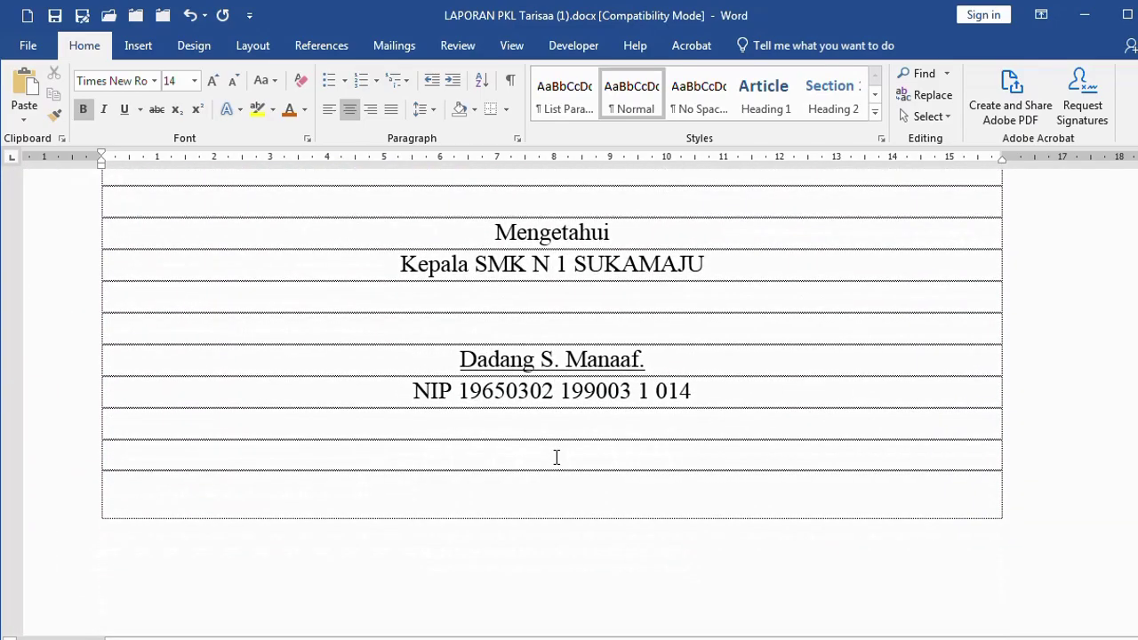
{"action": "scroll", "coordinate": [453, 451], "scroll_direction": "up", "scroll_amount": 15}
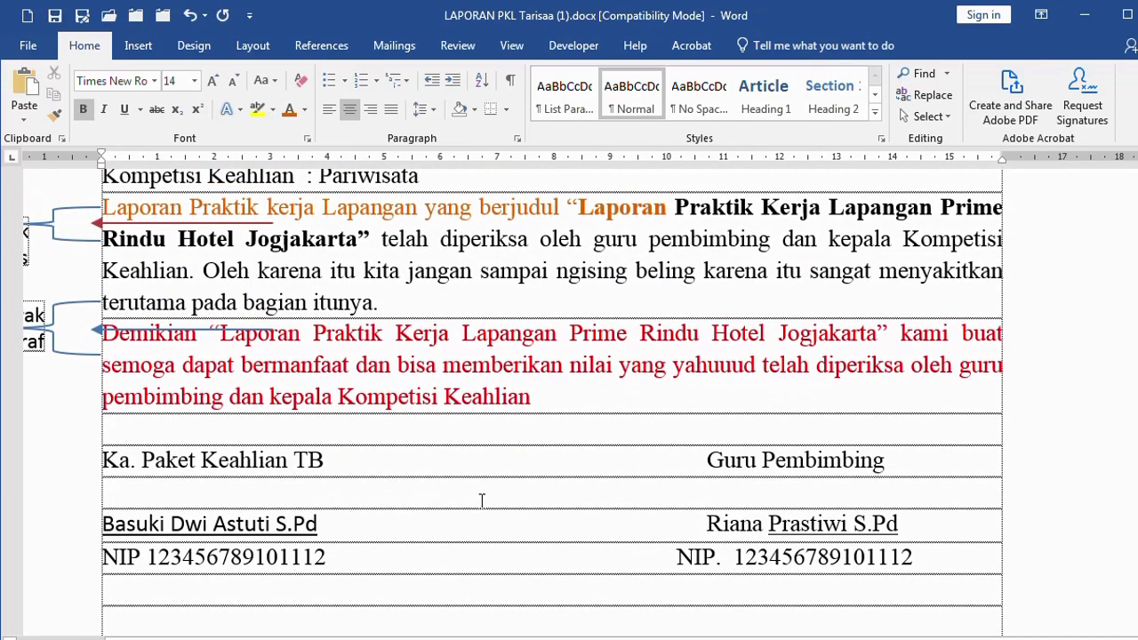
{"action": "scroll", "coordinate": [406, 491], "scroll_direction": "up", "scroll_amount": 4}
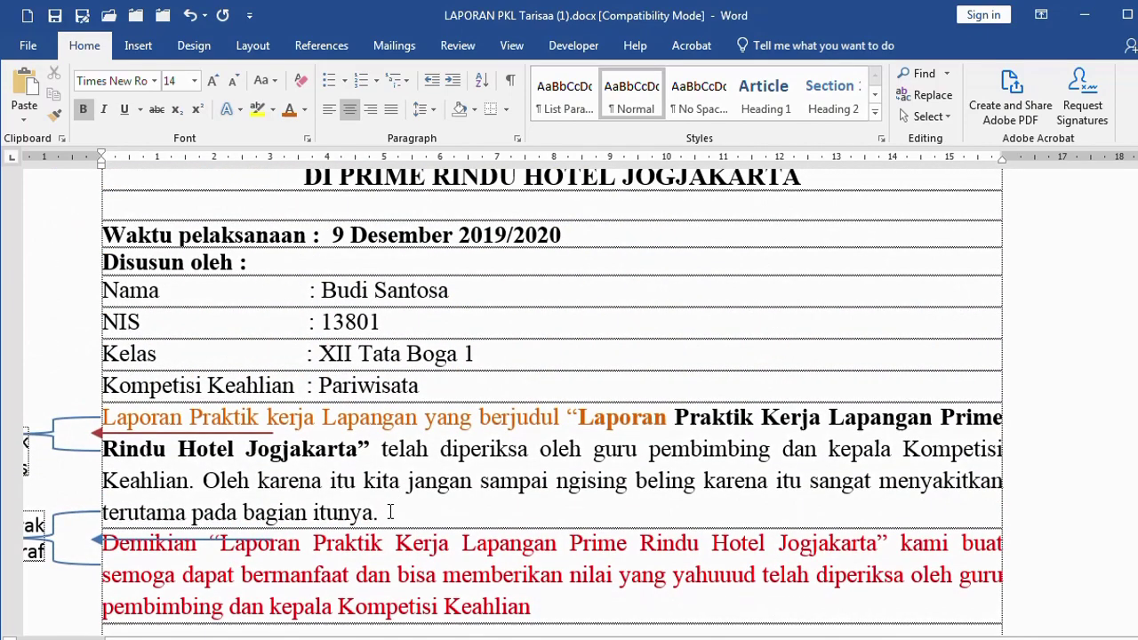
{"action": "left_click", "coordinate": [356, 544]}
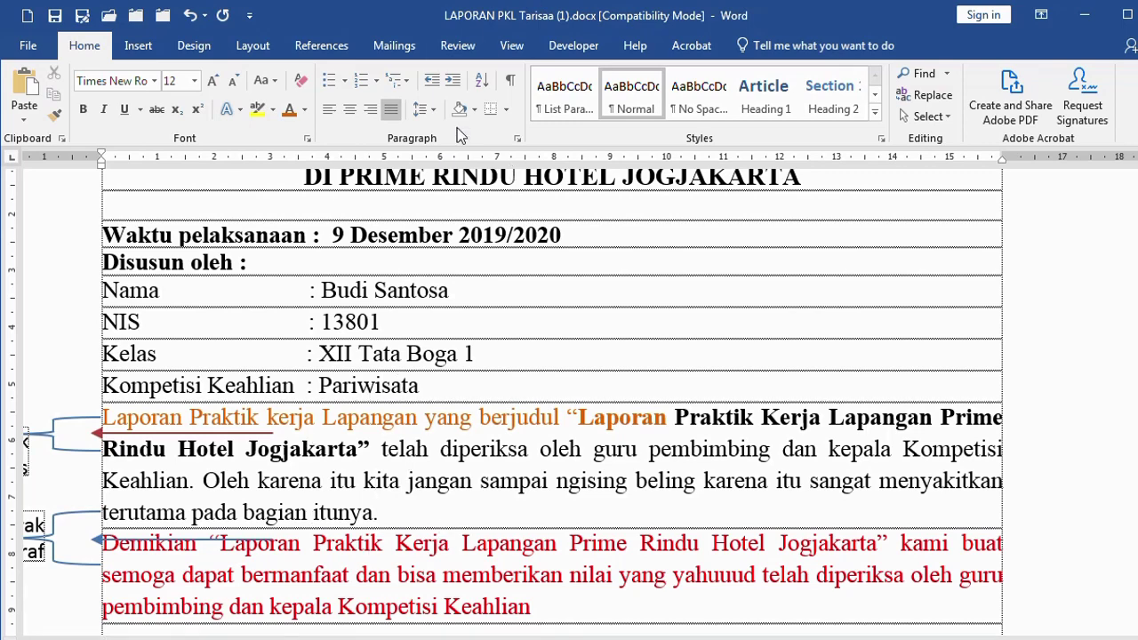
Apply Add Space After Paragraph to separate the Laporan and Demikian paragraphs
{"action": "left_click", "coordinate": [425, 109]}
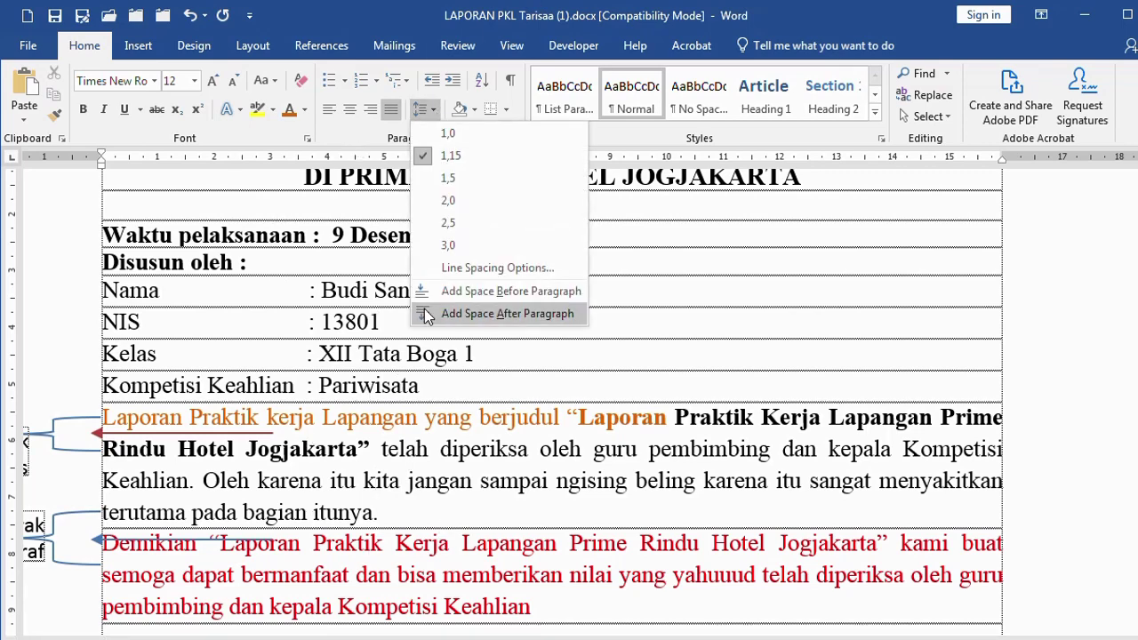
{"action": "left_click", "coordinate": [464, 313]}
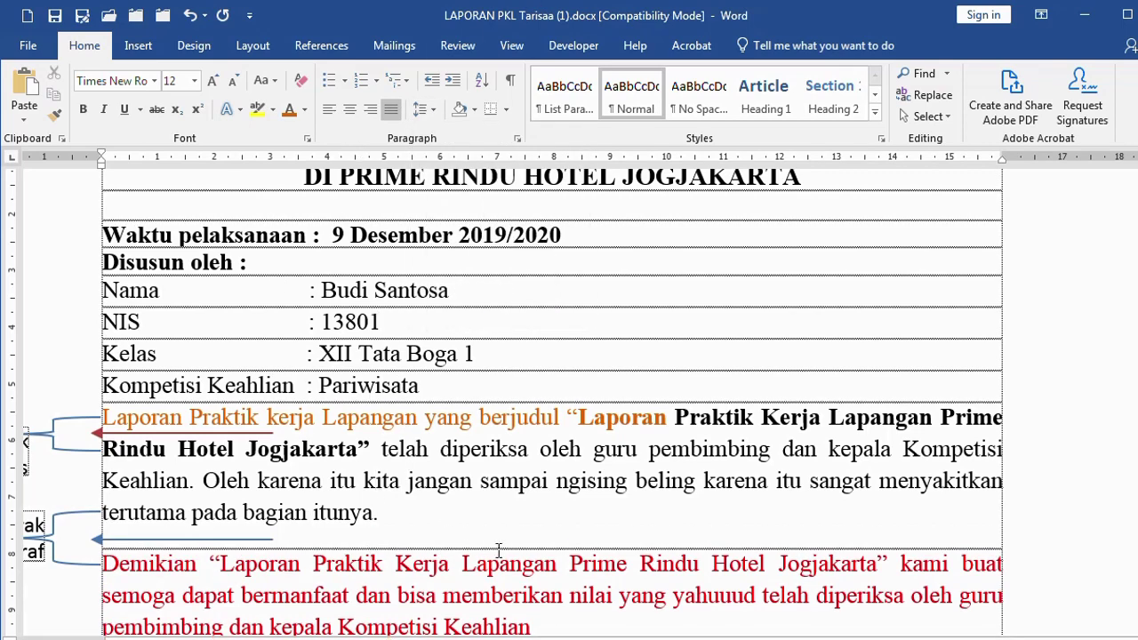
{"action": "scroll", "coordinate": [455, 543], "scroll_direction": "down", "scroll_amount": 1}
{"action": "scroll", "coordinate": [455, 542], "scroll_direction": "down", "scroll_amount": 2}
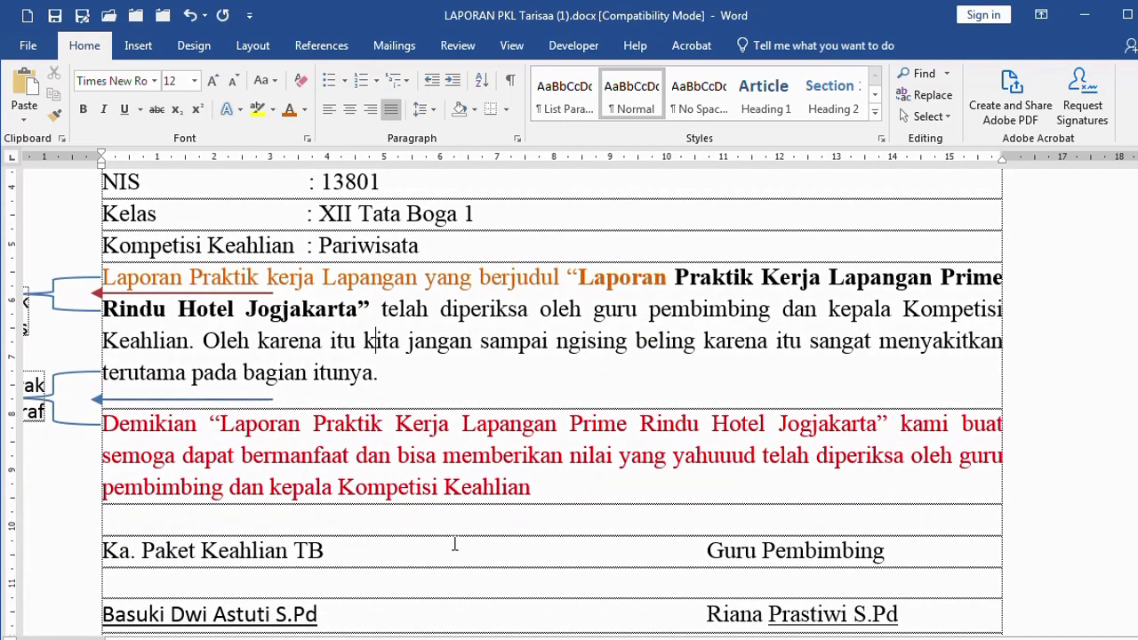
{"action": "scroll", "coordinate": [393, 544], "scroll_direction": "down", "scroll_amount": 3}
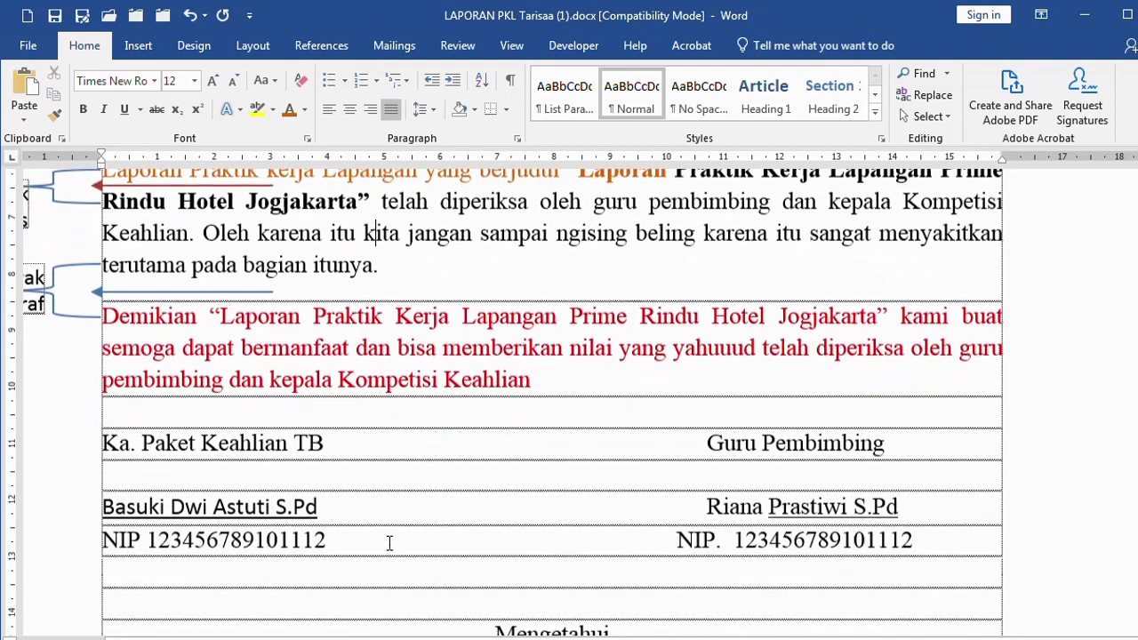
{"action": "left_click", "coordinate": [337, 447]}
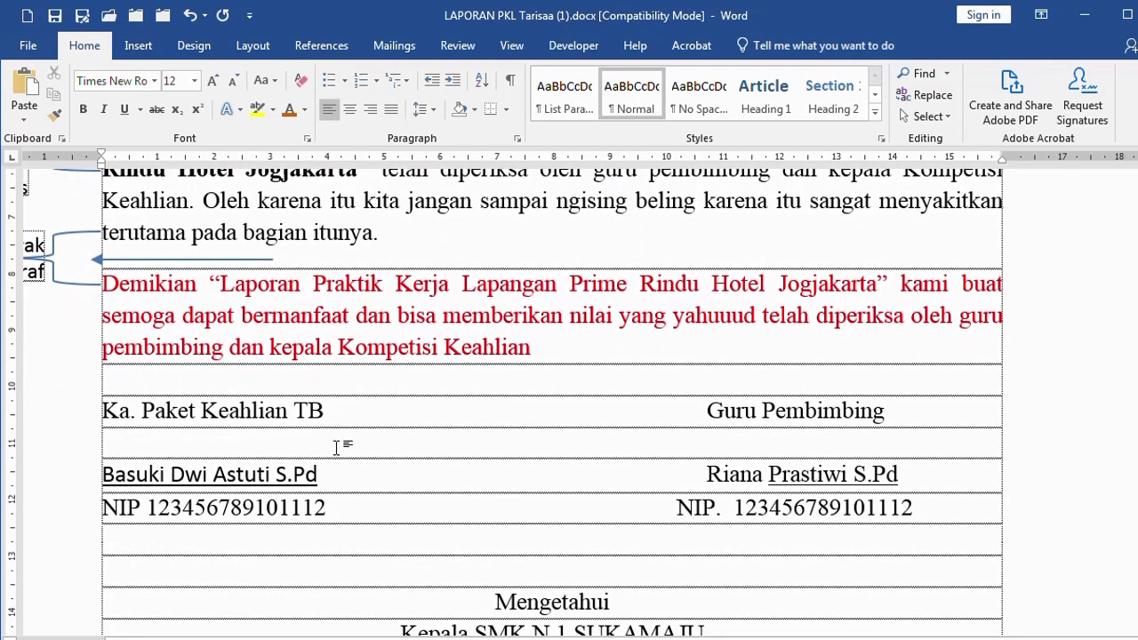
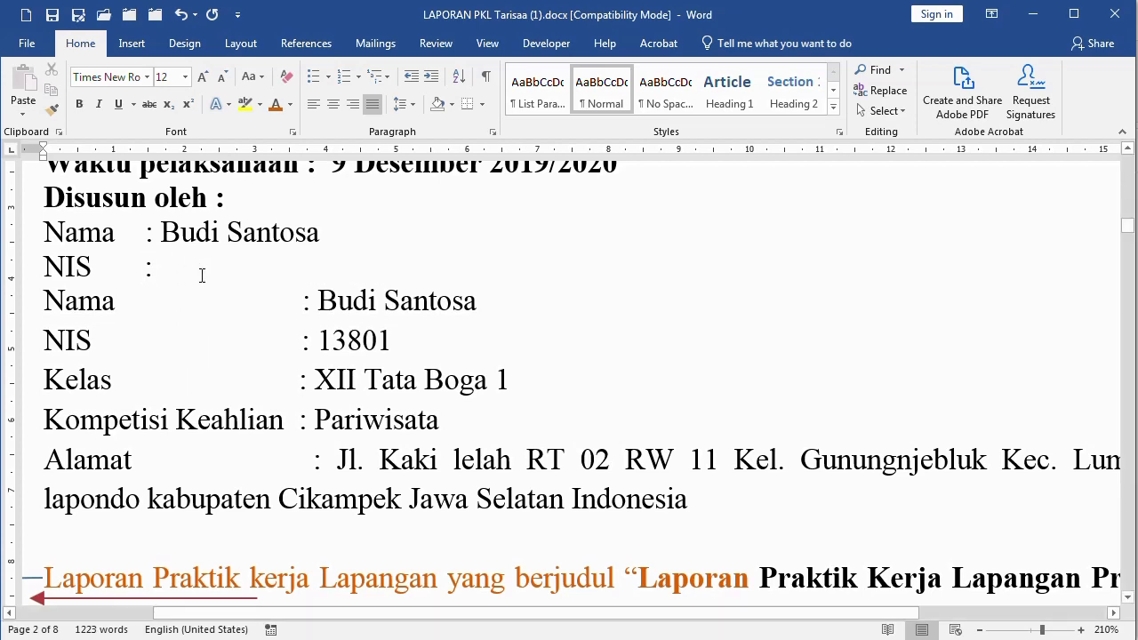
Enter the student number after NIS and add a 'Kelas : VII (Tujuh)' line followed by a blank line
{"action": "type", "text": "123456"}
{"action": "key", "text": "Return"}
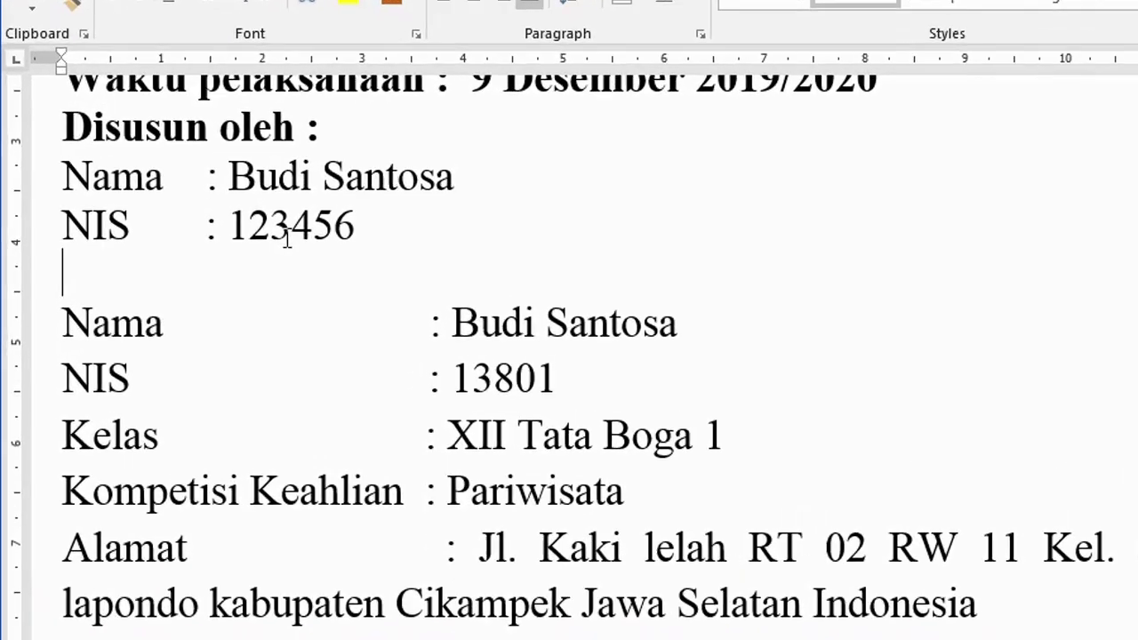
{"action": "type", "text": "Kelas"}
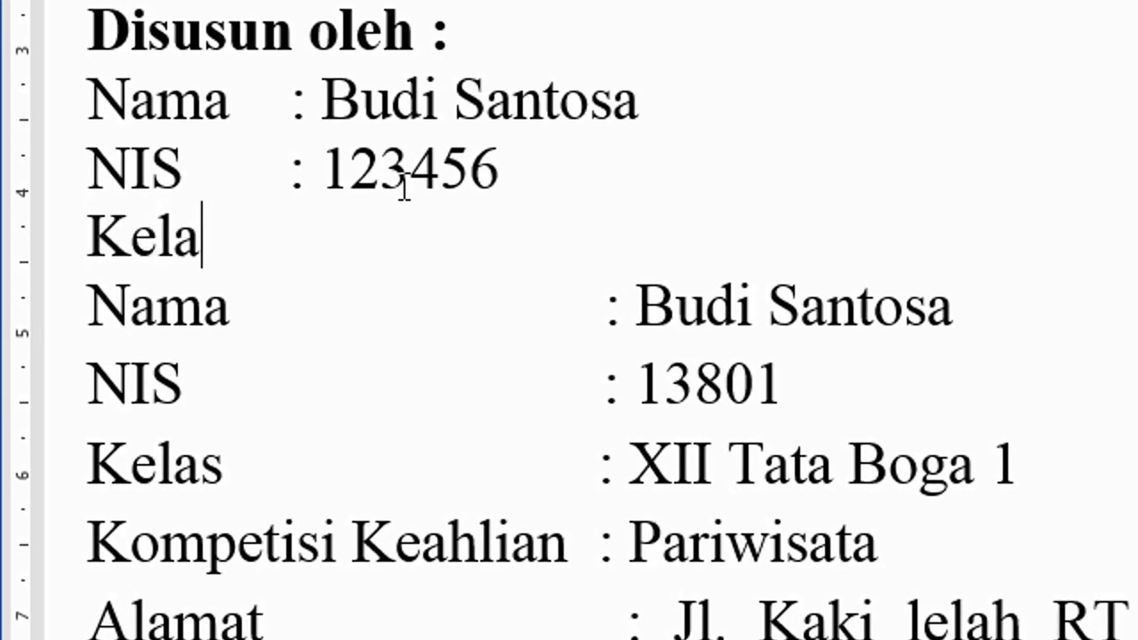
{"action": "key", "text": "Tab"}
{"action": "type", "text": ":"}
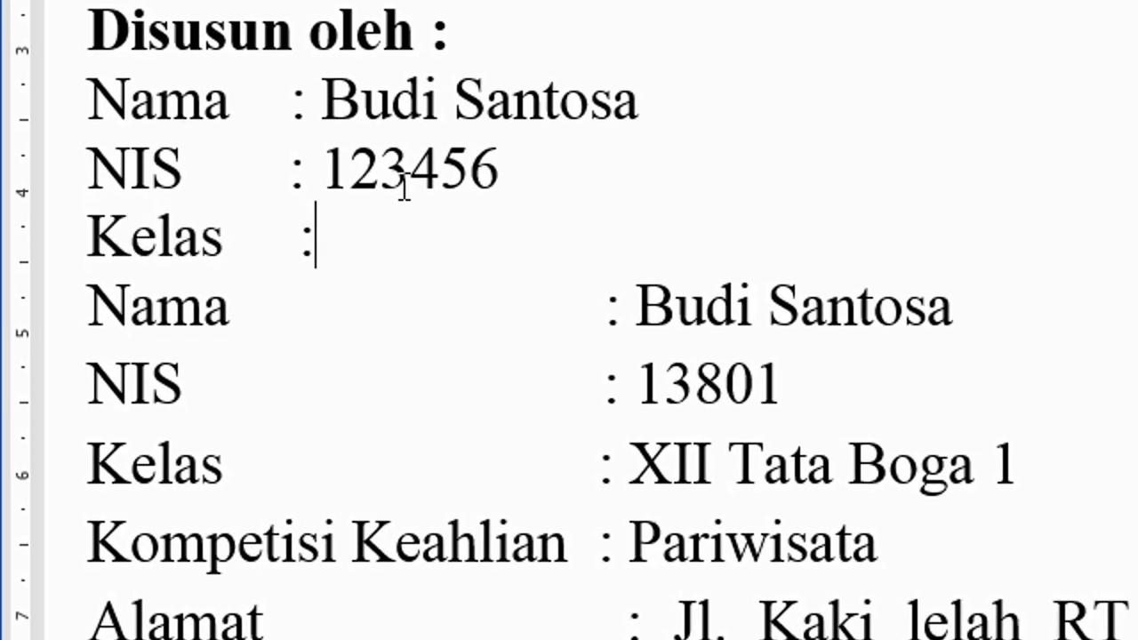
{"action": "key", "text": "Left"}
{"action": "key", "text": "Left"}
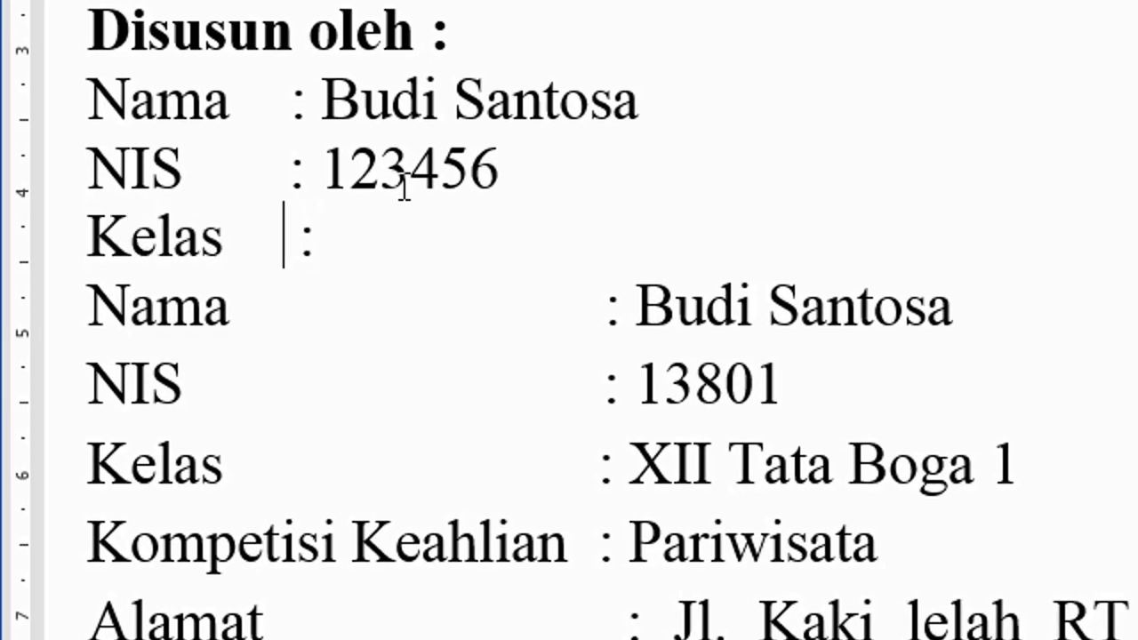
{"action": "key", "text": "Delete"}
{"action": "key", "text": "Right"}
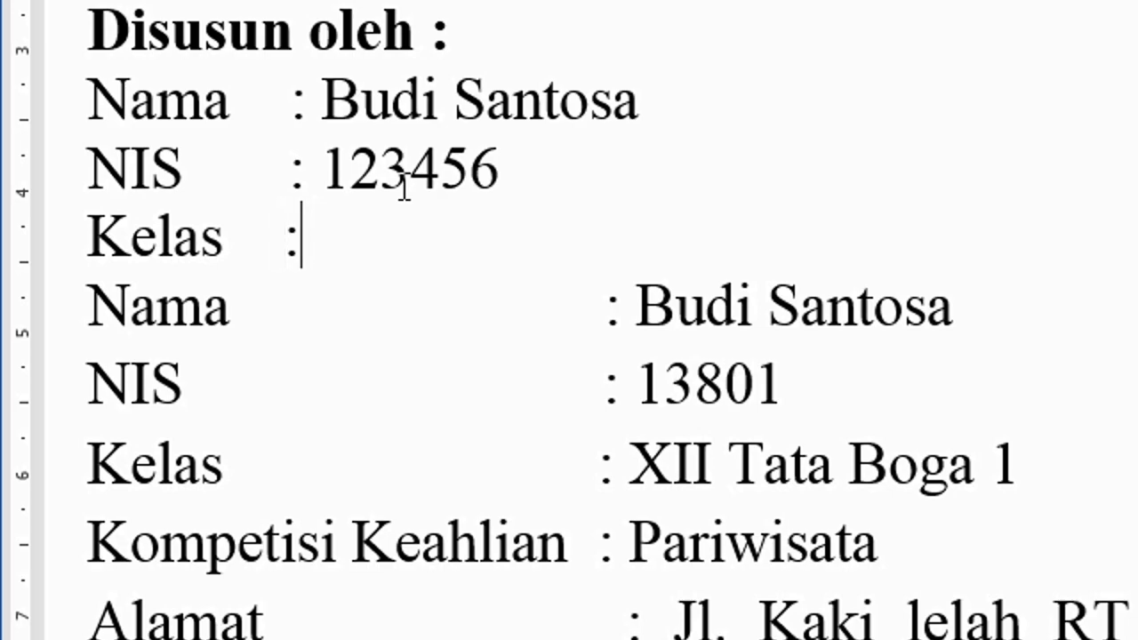
{"action": "type", "text": "VII "}
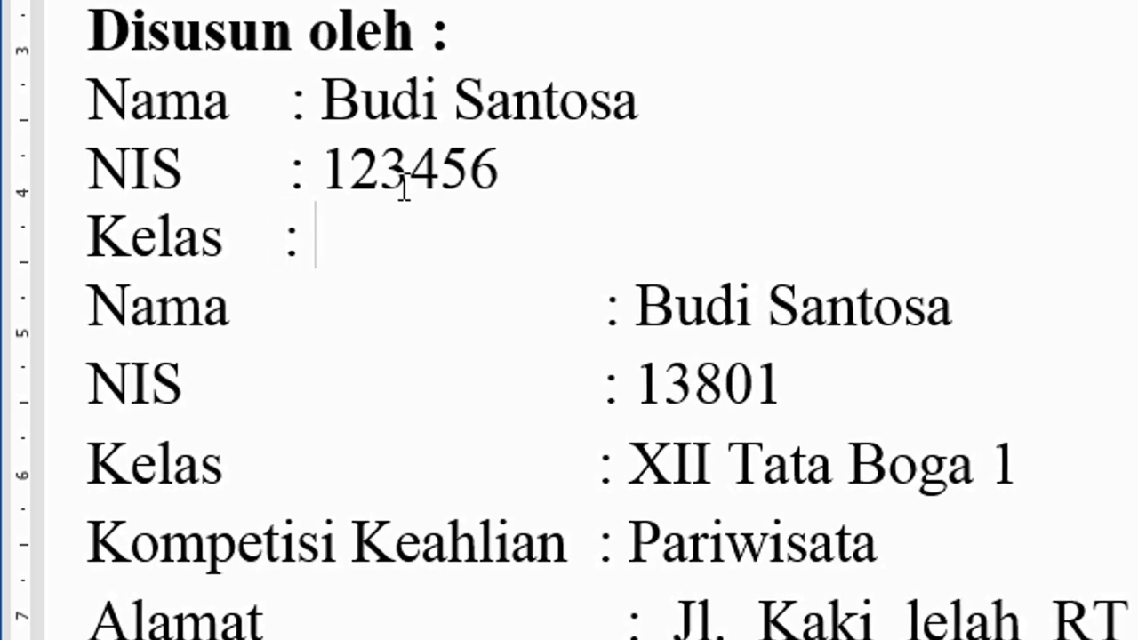
{"action": "type", "text": "(Tujuh)"}
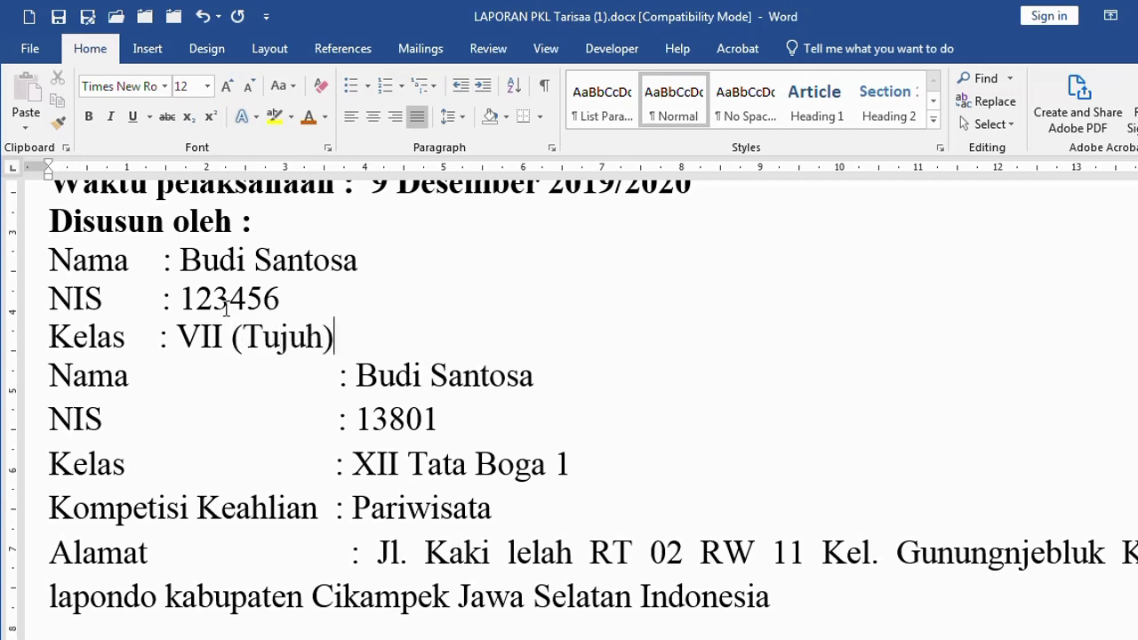
{"action": "key", "text": "Return"}
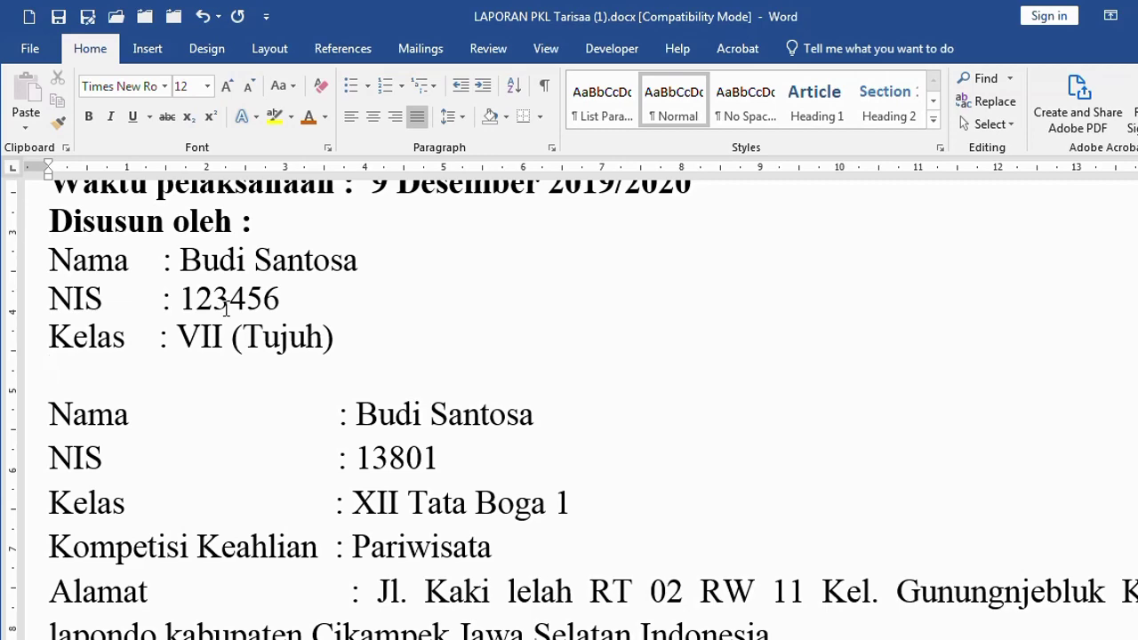
{"action": "scroll", "coordinate": [224, 330], "scroll_direction": "down", "scroll_amount": 3}
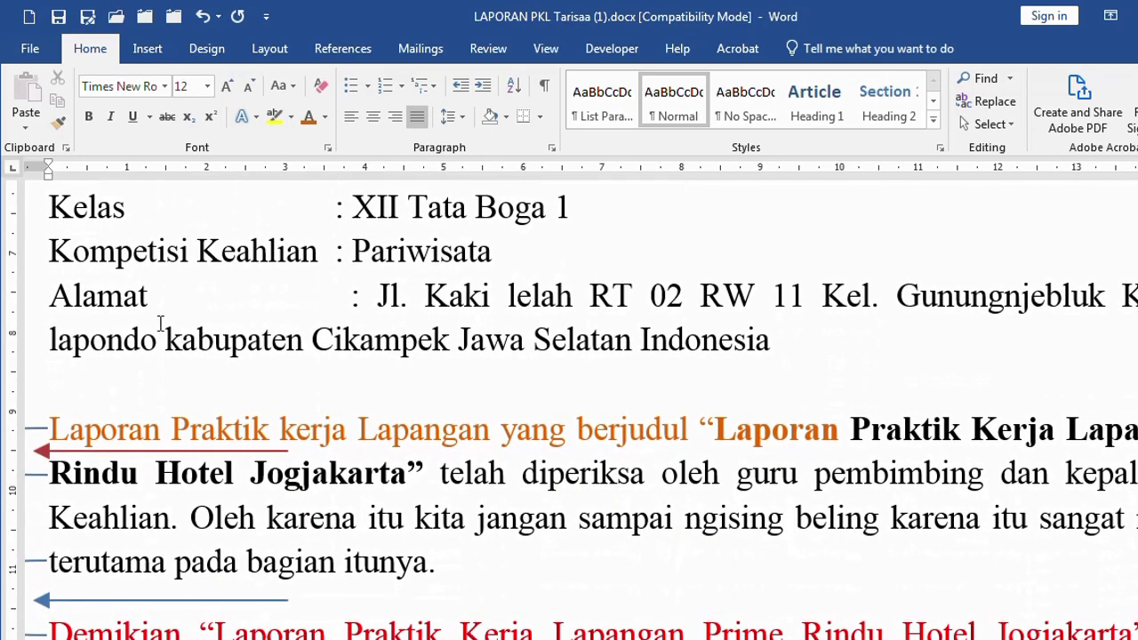
Add empty lines after the second block's address
{"action": "left_click", "coordinate": [56, 339]}
{"action": "key", "text": "Return"}
{"action": "key", "text": "Return"}
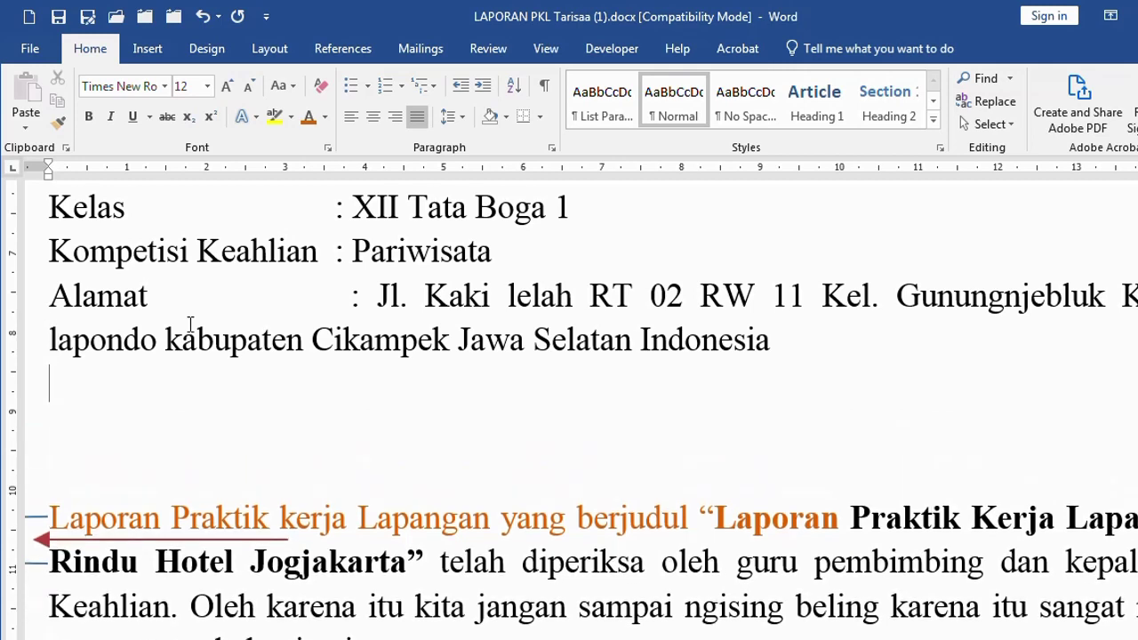
{"action": "key", "text": "Up"}
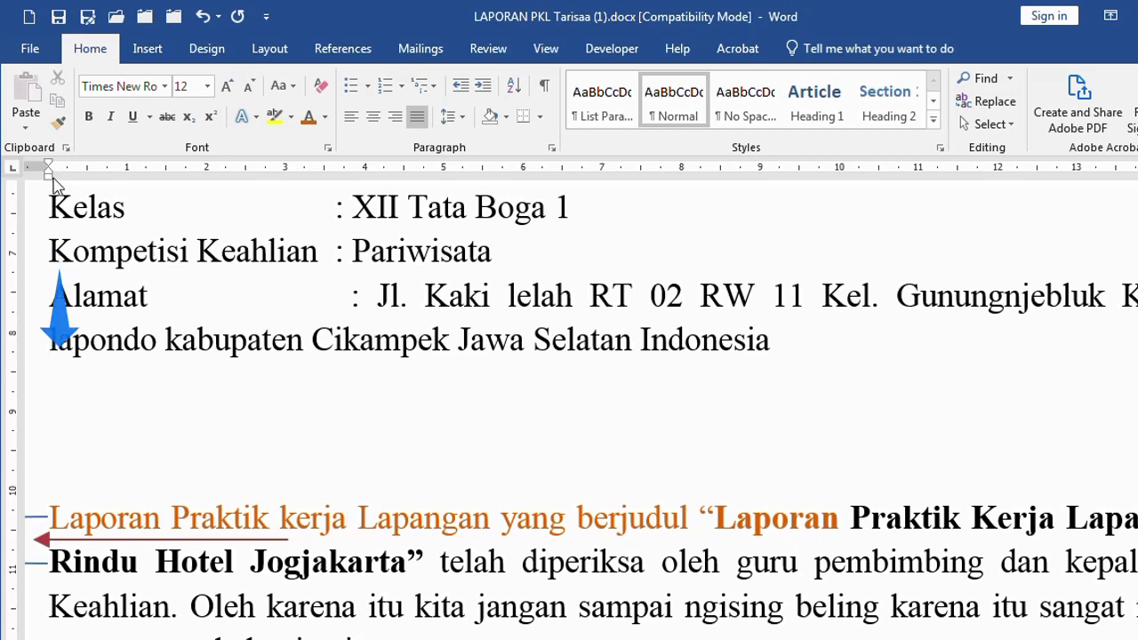
{"action": "scroll", "coordinate": [236, 300], "scroll_direction": "up", "scroll_amount": 3}
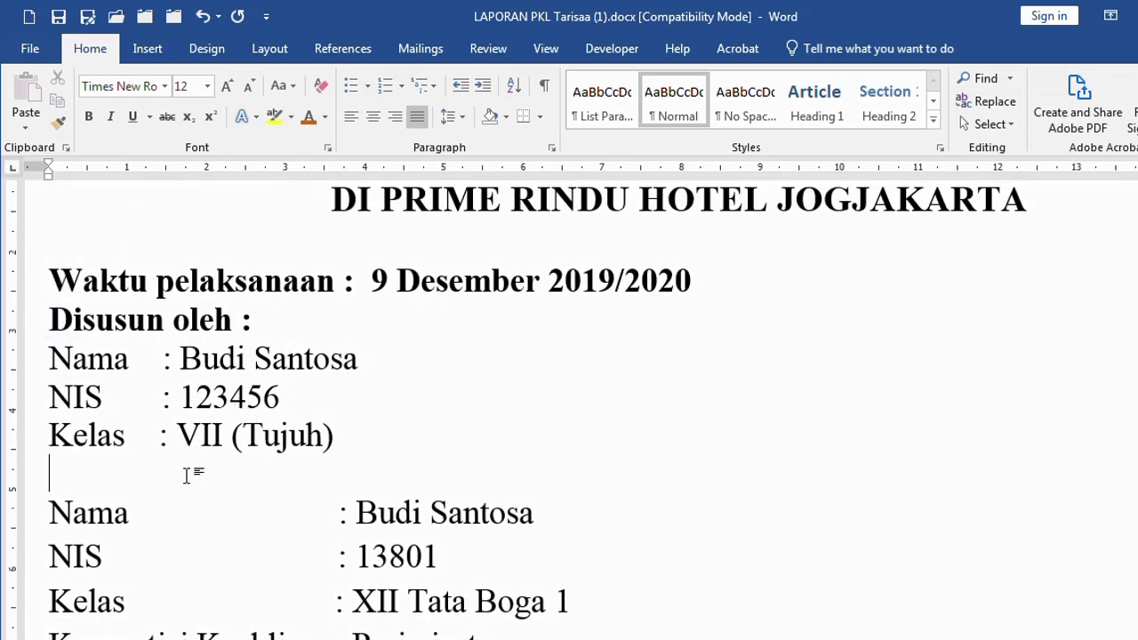
{"action": "scroll", "coordinate": [227, 478], "scroll_direction": "down", "scroll_amount": 1}
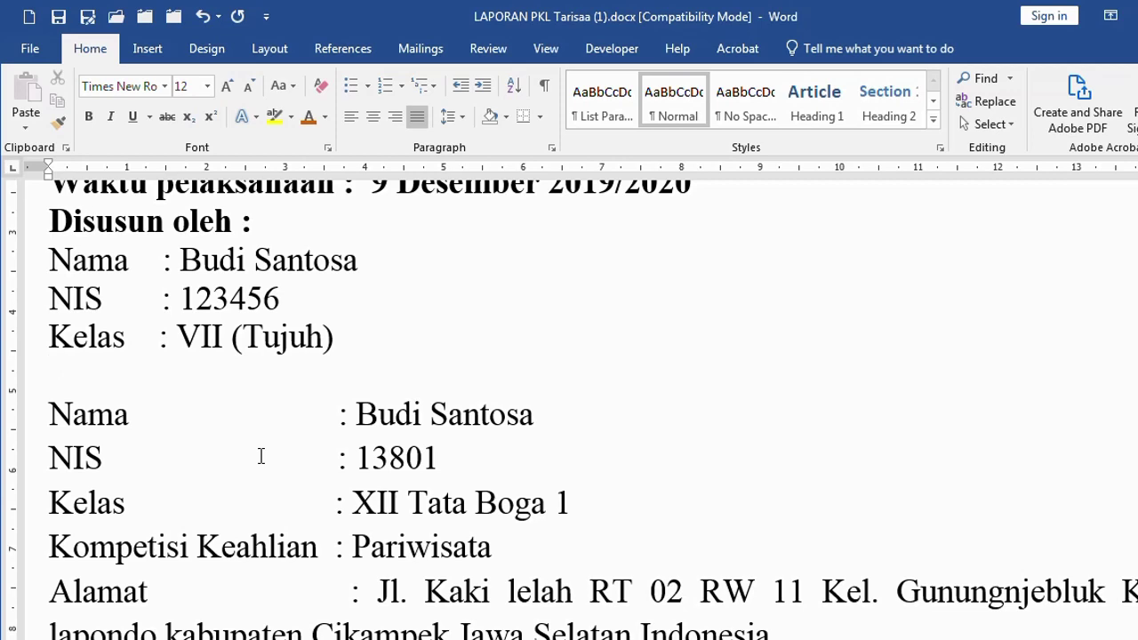
Type 'kompetensi keahlian' below Kelas and put the caret before the Kelas colon
{"action": "type", "text": "kom"}
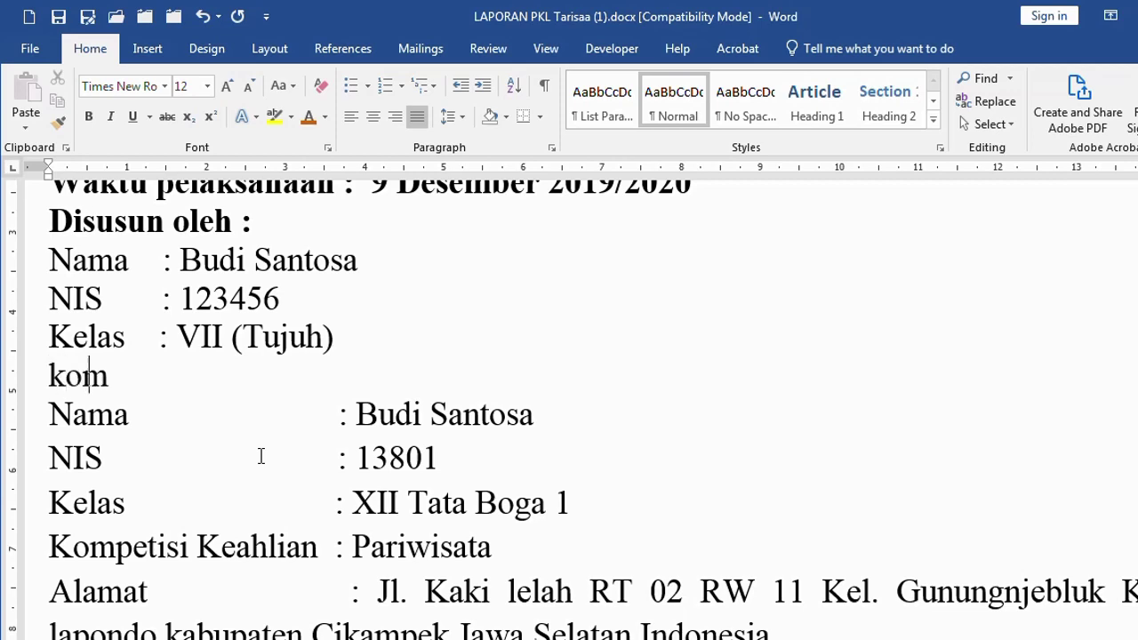
{"action": "type", "text": "petensi keahlian :"}
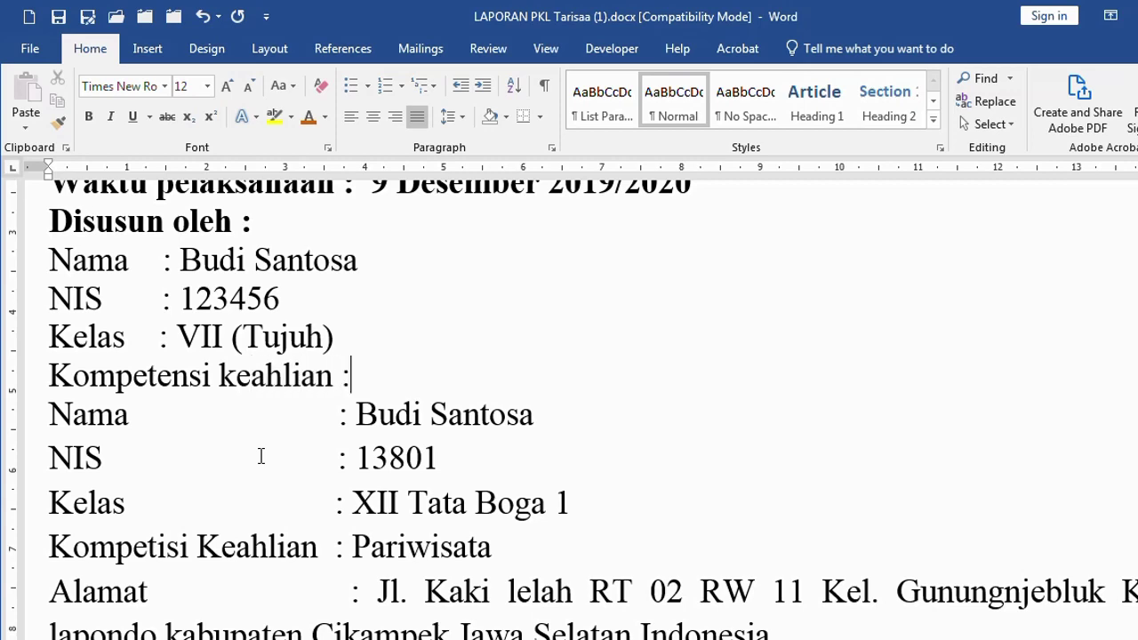
{"action": "key", "text": "Up"}
{"action": "key", "text": "ctrl+Left"}
{"action": "key", "text": "ctrl+Left"}
{"action": "key", "text": "ctrl+Left"}
{"action": "key", "text": "ctrl+Left"}
{"action": "key", "text": "ctrl+Left"}
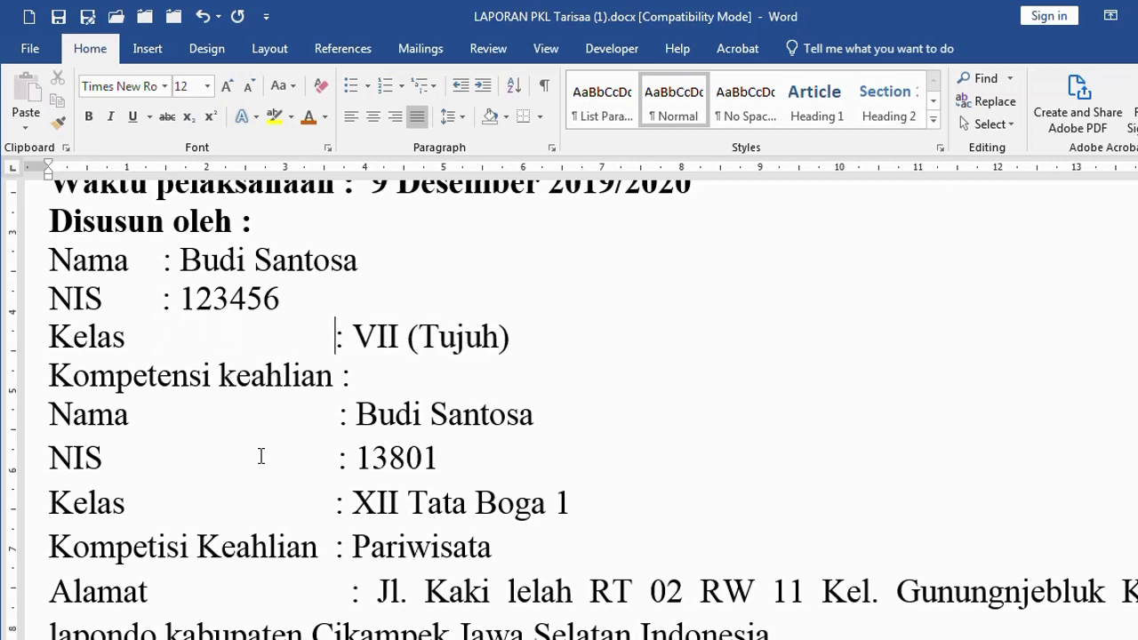
Insert an empty line above the first block's Nama line
{"action": "left_click", "coordinate": [293, 261]}
{"action": "key", "text": "Home"}
{"action": "key", "text": "Return"}
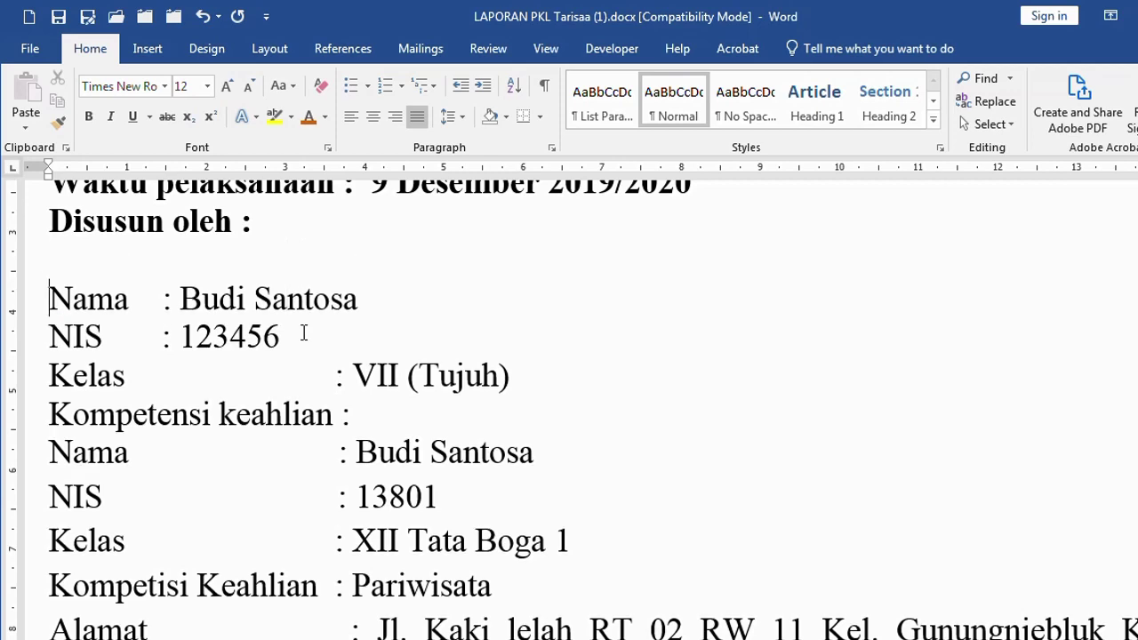
Tab the Nama, NIS, Kelas and Kompetensi keahlian colons into line, with two blank lines after
{"action": "left_click", "coordinate": [172, 300]}
{"action": "key", "text": "Tab"}
{"action": "key", "text": "Tab"}
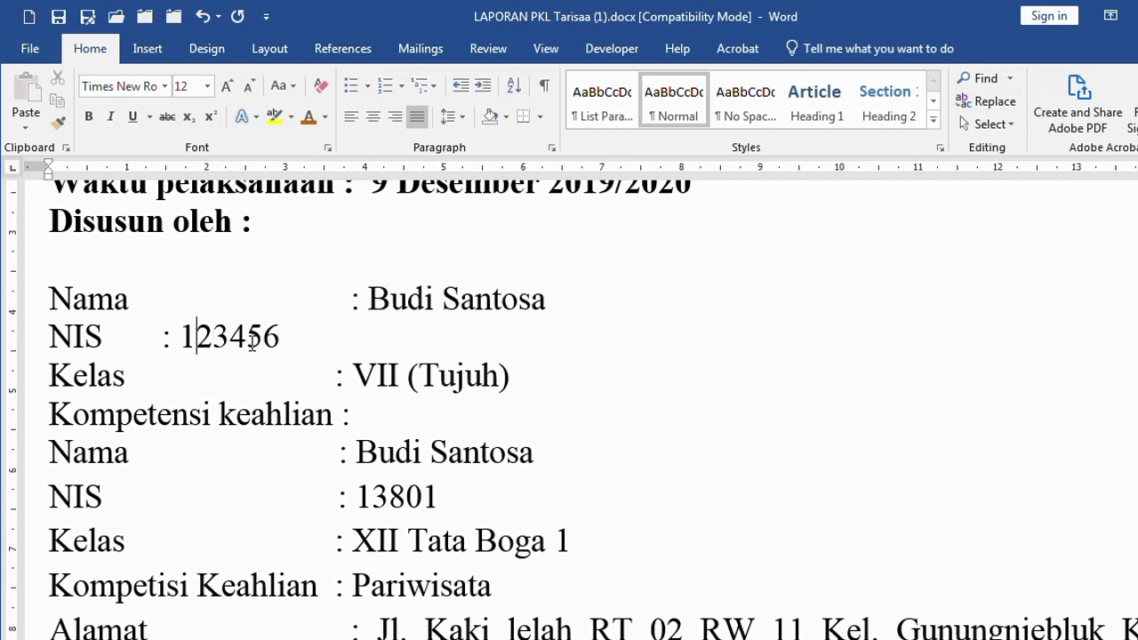
{"action": "key", "text": "Left"}
{"action": "key", "text": "Tab"}
{"action": "key", "text": "Tab"}
{"action": "key", "text": "Down"}
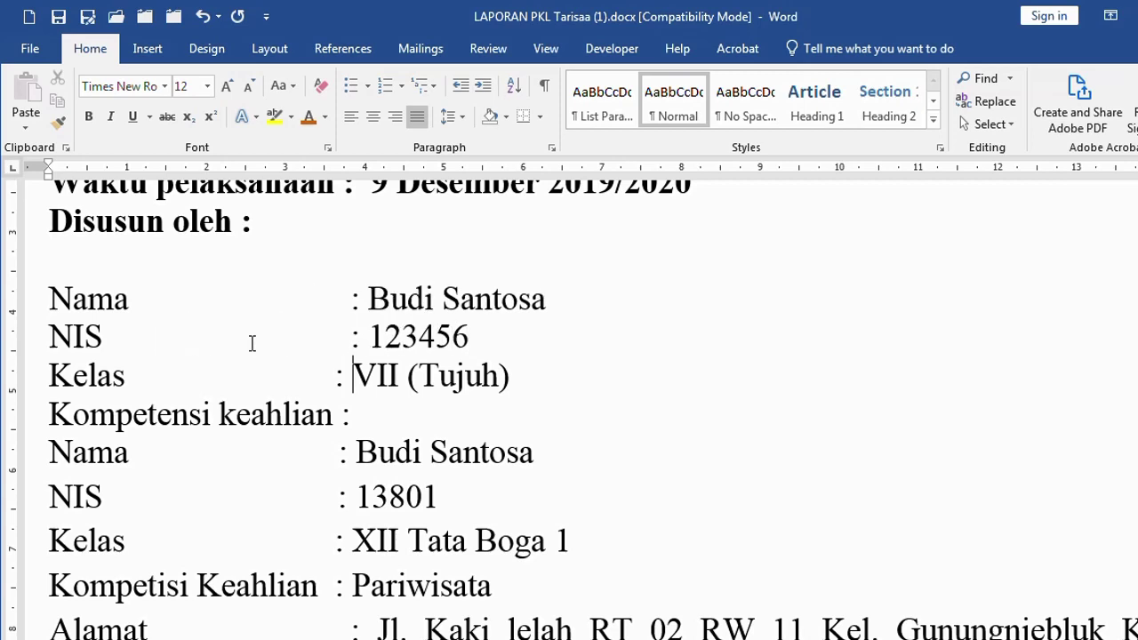
{"action": "key", "text": "Left"}
{"action": "key", "text": "Left"}
{"action": "key", "text": "Tab"}
{"action": "key", "text": "Down"}
{"action": "key", "text": "Tab"}
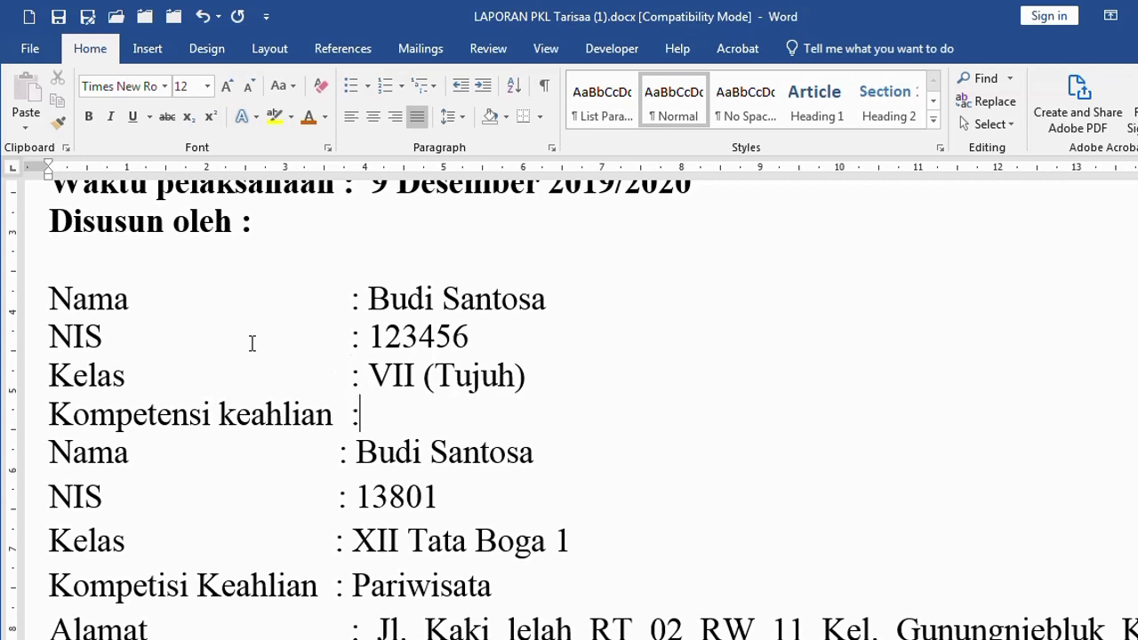
{"action": "key", "text": "Return"}
{"action": "key", "text": "Return"}
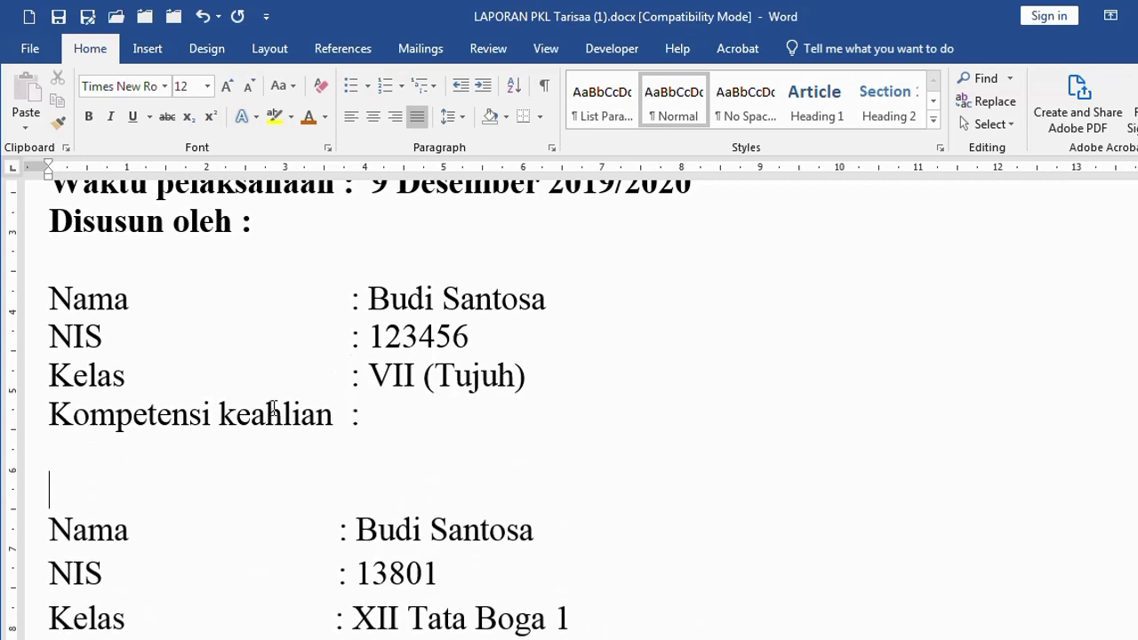
{"action": "scroll", "coordinate": [271, 409], "scroll_direction": "down", "scroll_amount": 3}
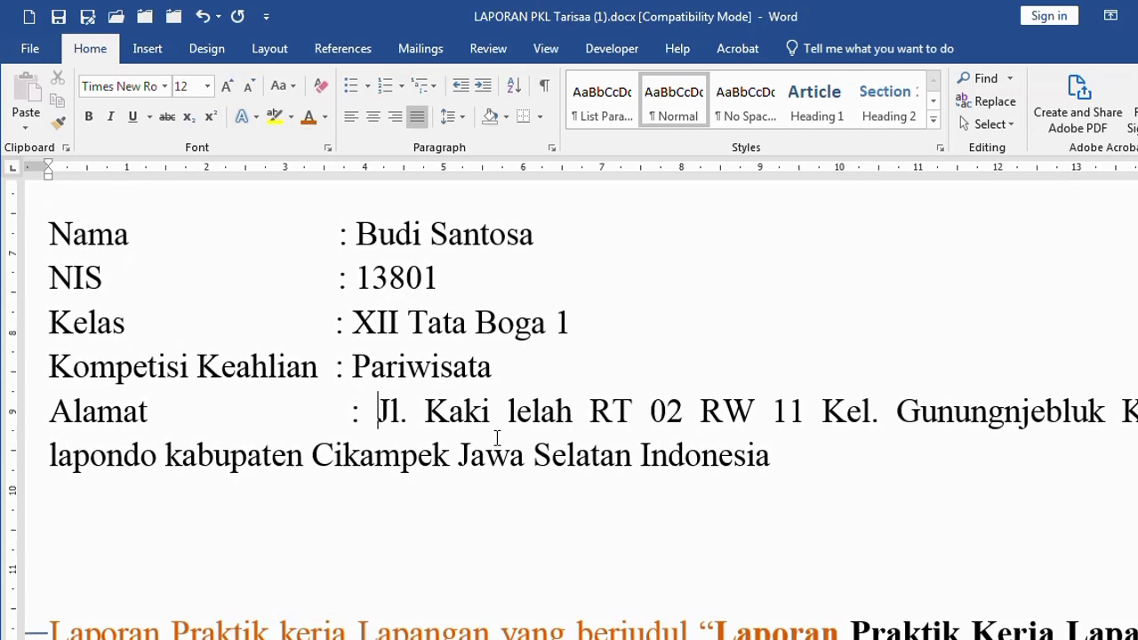
Paste the second block's address after 'Kompetensi keahlian :' in the first block
{"action": "left_click", "coordinate": [771, 459], "text": "shift"}
{"action": "key", "text": "ctrl+c"}
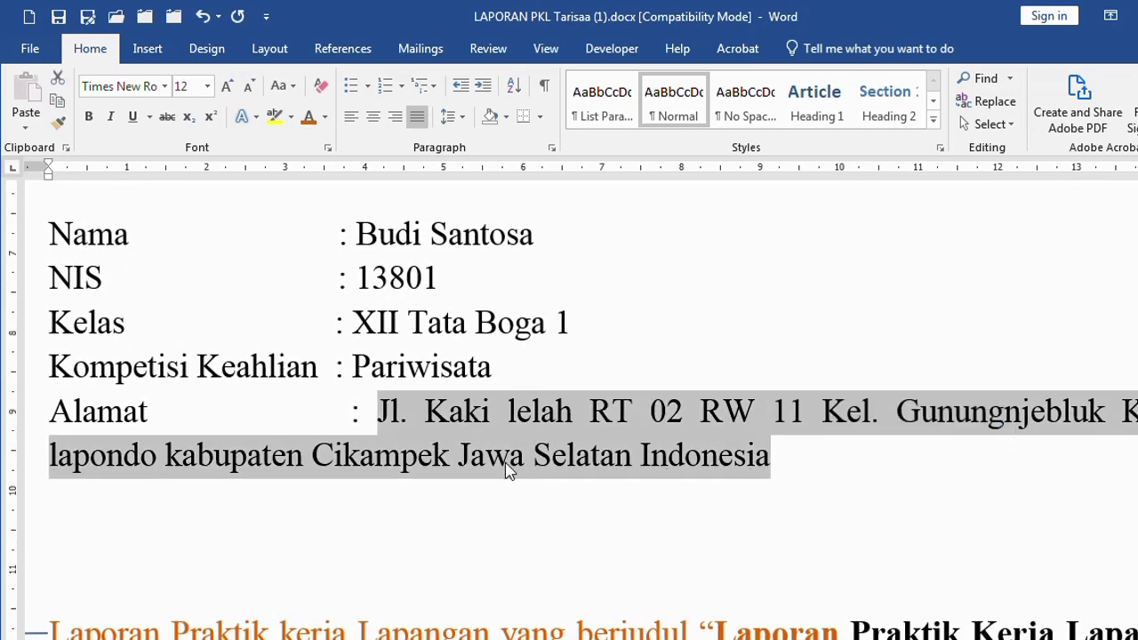
{"action": "scroll", "coordinate": [526, 399], "scroll_direction": "up", "scroll_amount": 6}
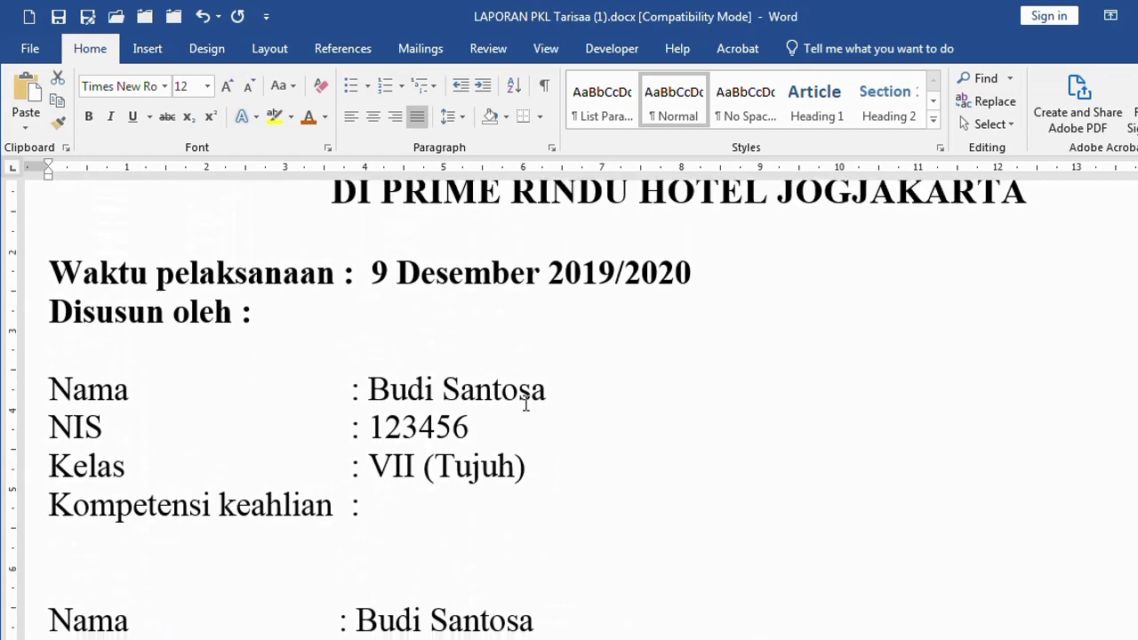
{"action": "scroll", "coordinate": [483, 401], "scroll_direction": "down", "scroll_amount": 5}
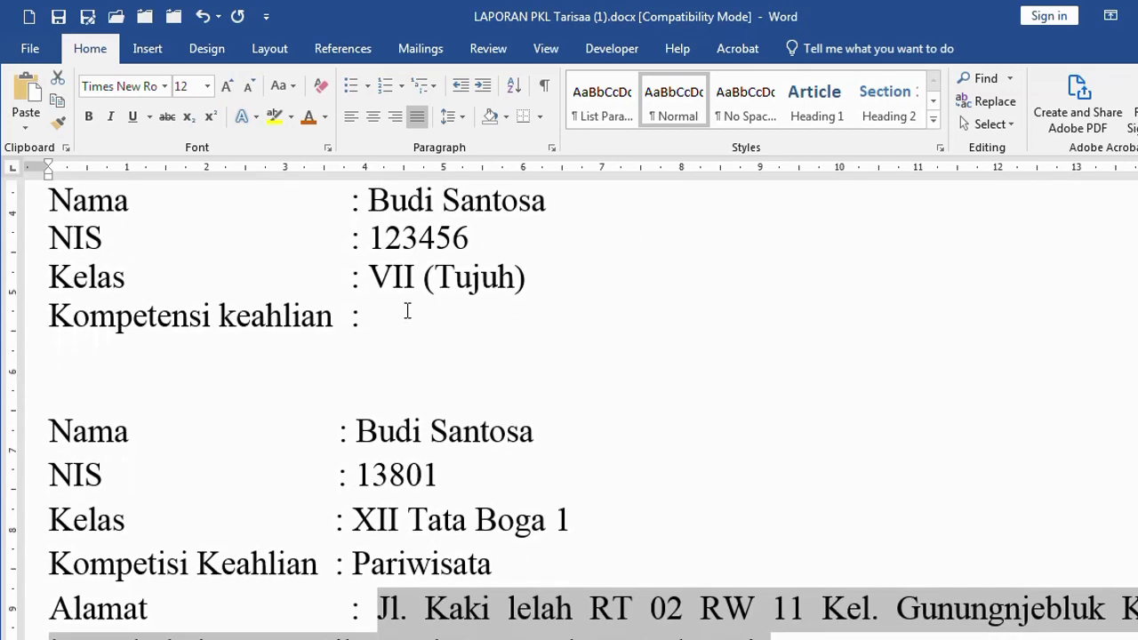
{"action": "left_click", "coordinate": [409, 313]}
{"action": "key", "text": "ctrl+v"}
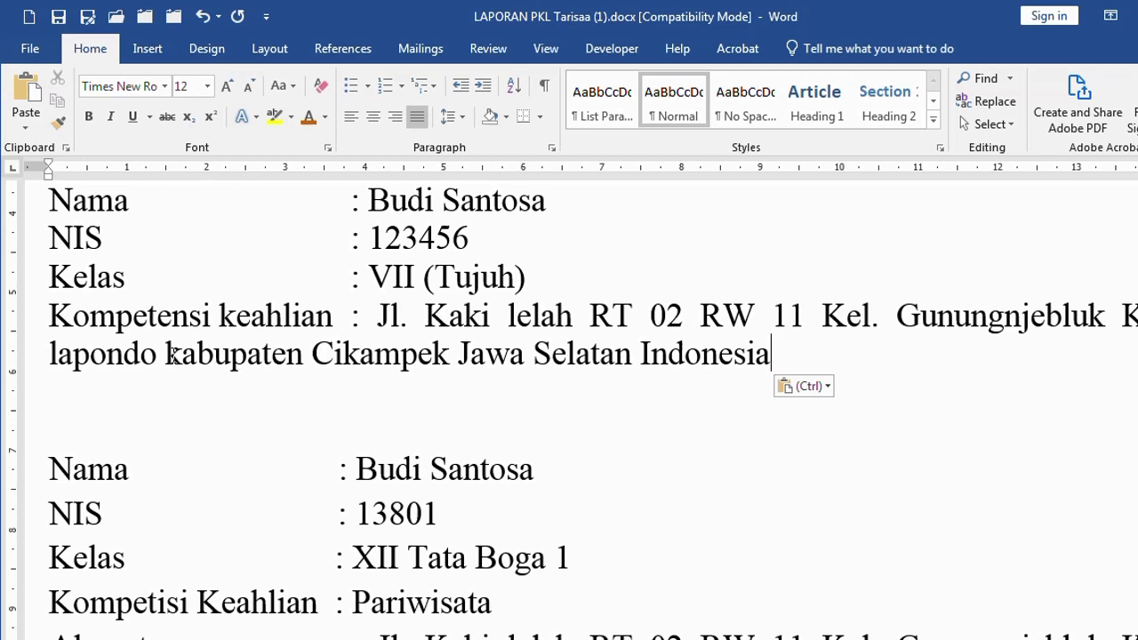
Capitalise the first word of the pasted address's second line
{"action": "left_click", "coordinate": [59, 354]}
{"action": "key", "text": "BackSpace"}
{"action": "type", "text": "L"}
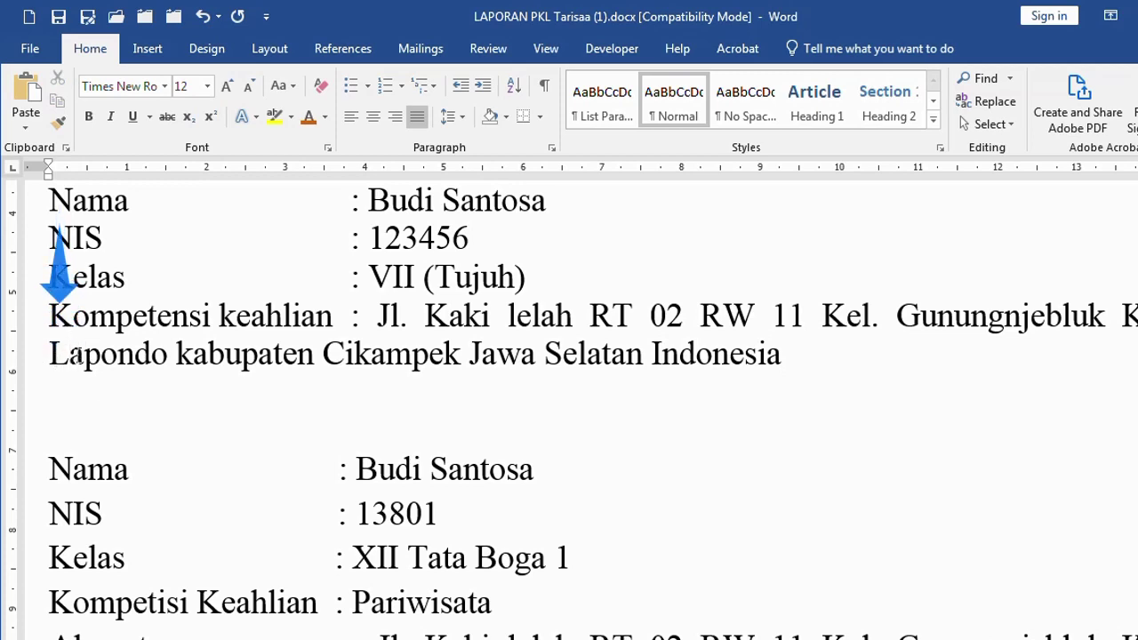
{"action": "left_click", "coordinate": [403, 319]}
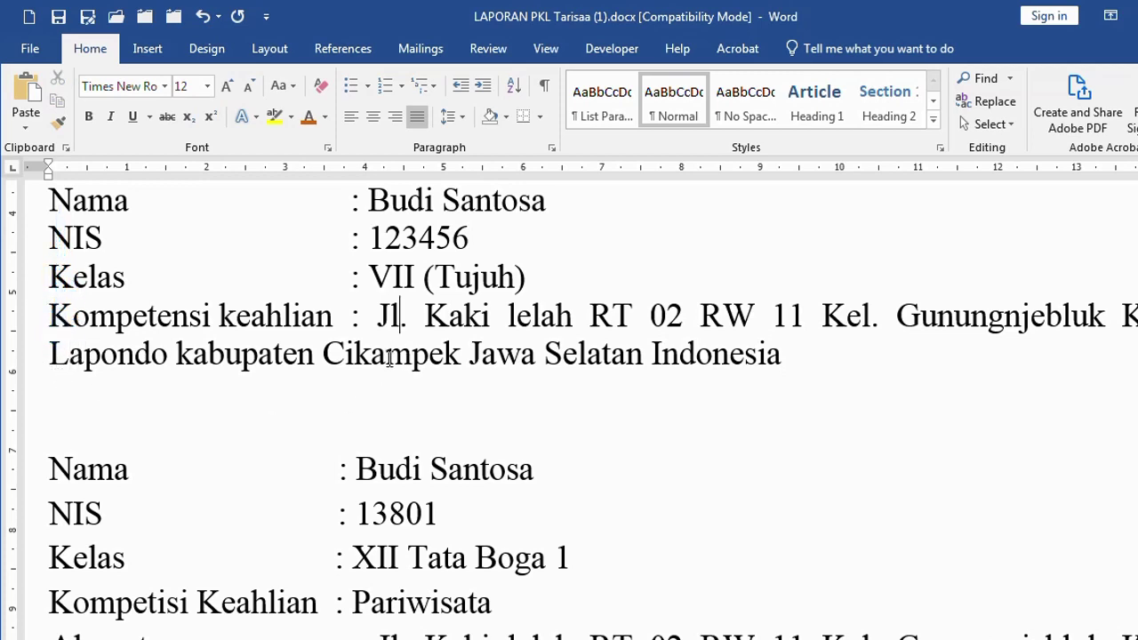
{"action": "left_click", "coordinate": [379, 317]}
Set a hanging indent so the wrapped address line starts under the values
{"action": "left_click_drag", "start_coordinate": [25, 206], "coordinate": [61, 336]}
{"action": "left_click", "coordinate": [64, 338]}
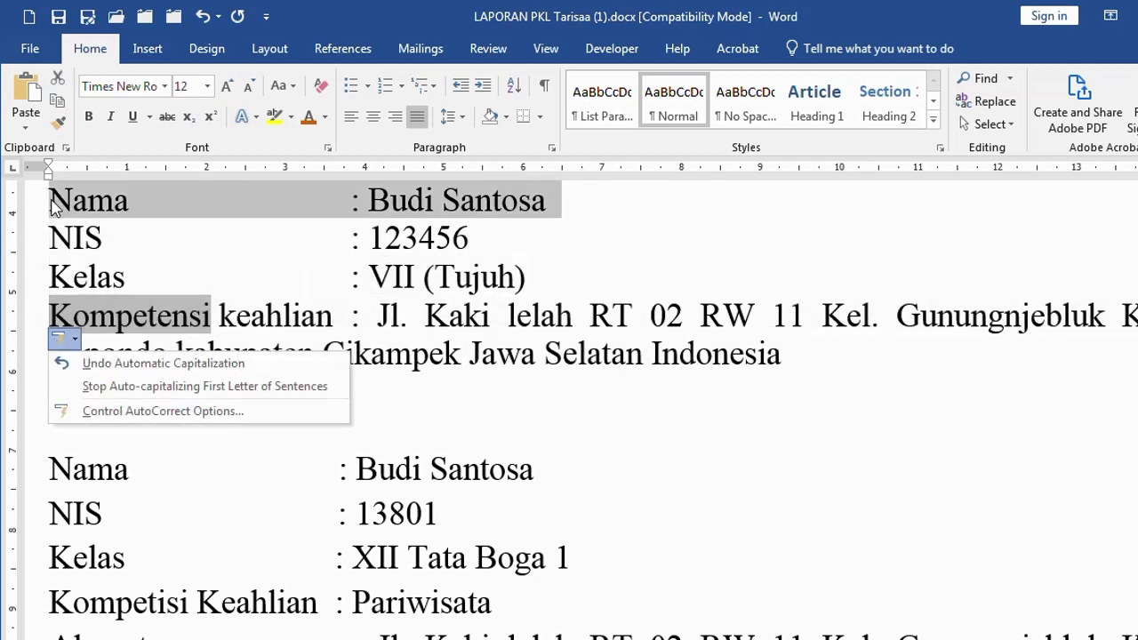
{"action": "left_click", "coordinate": [50, 206]}
{"action": "left_click_drag", "start_coordinate": [32, 203], "coordinate": [37, 373]}
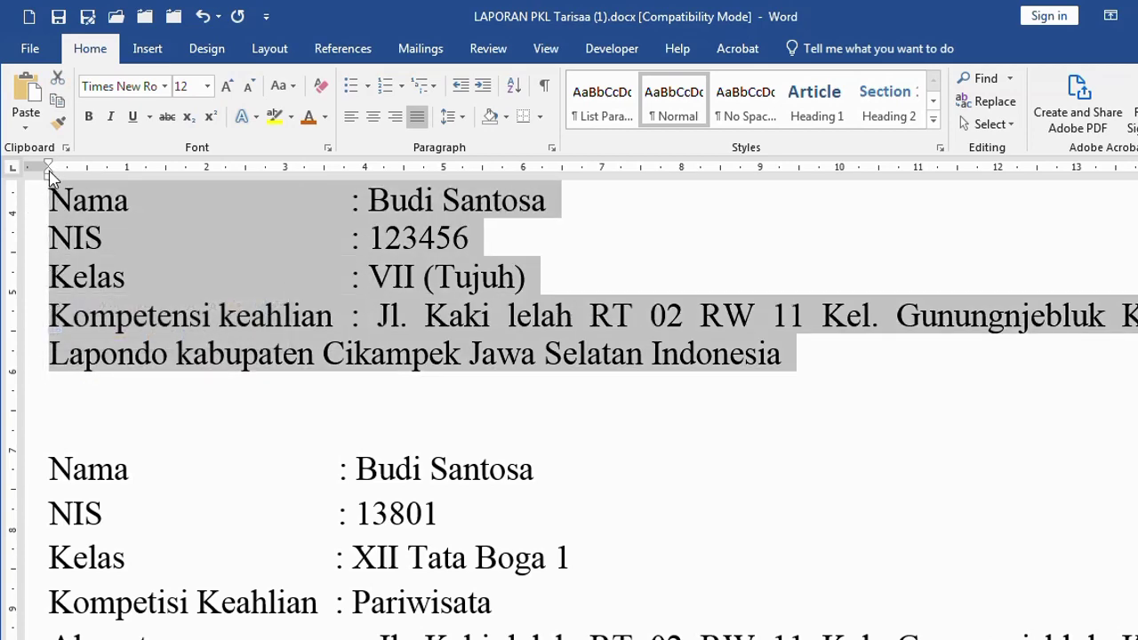
{"action": "mouse_move", "coordinate": [51, 176]}
{"action": "left_mouse_down"}
{"action": "mouse_move", "coordinate": [378, 216]}
{"action": "mouse_move", "coordinate": [353, 178]}
{"action": "left_mouse_up"}
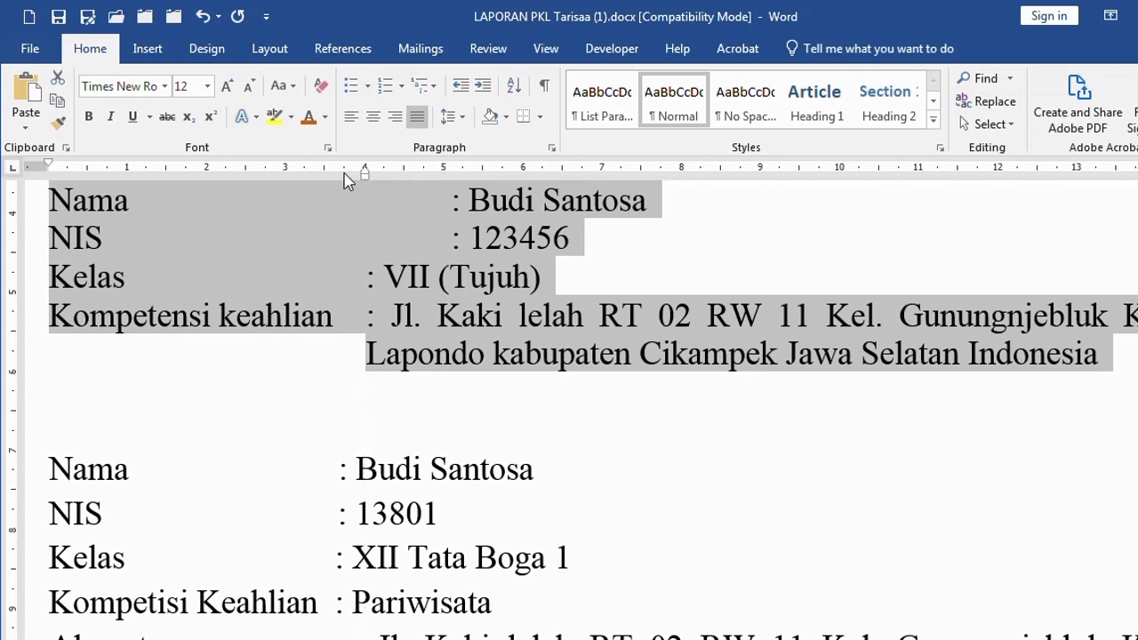
{"action": "left_click", "coordinate": [616, 360]}
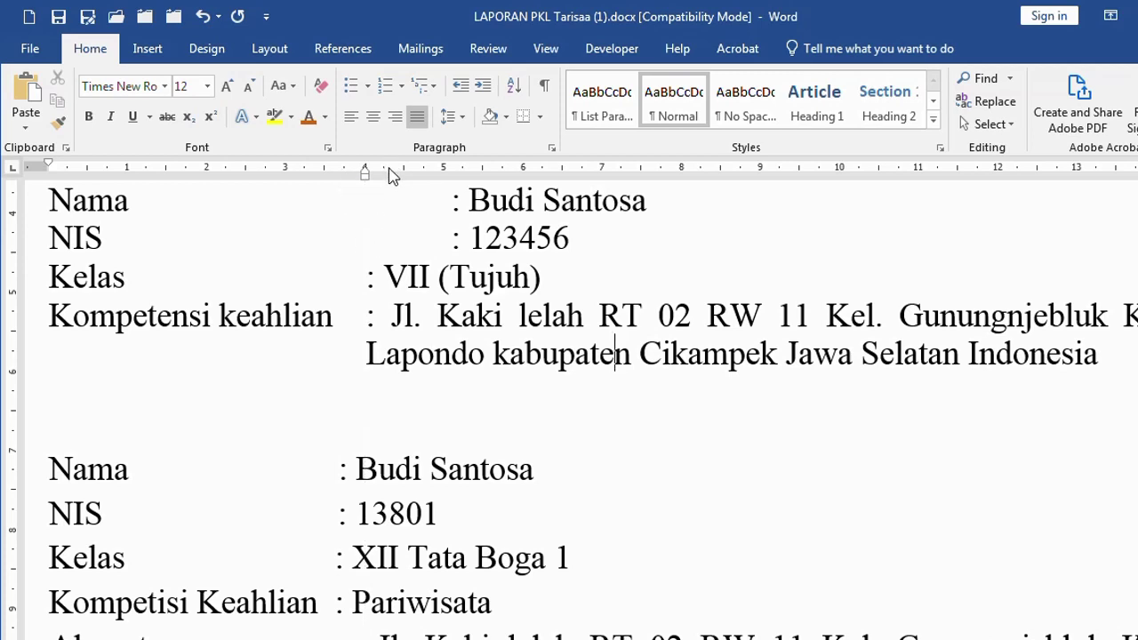
{"action": "left_click_drag", "start_coordinate": [385, 172], "coordinate": [350, 173]}
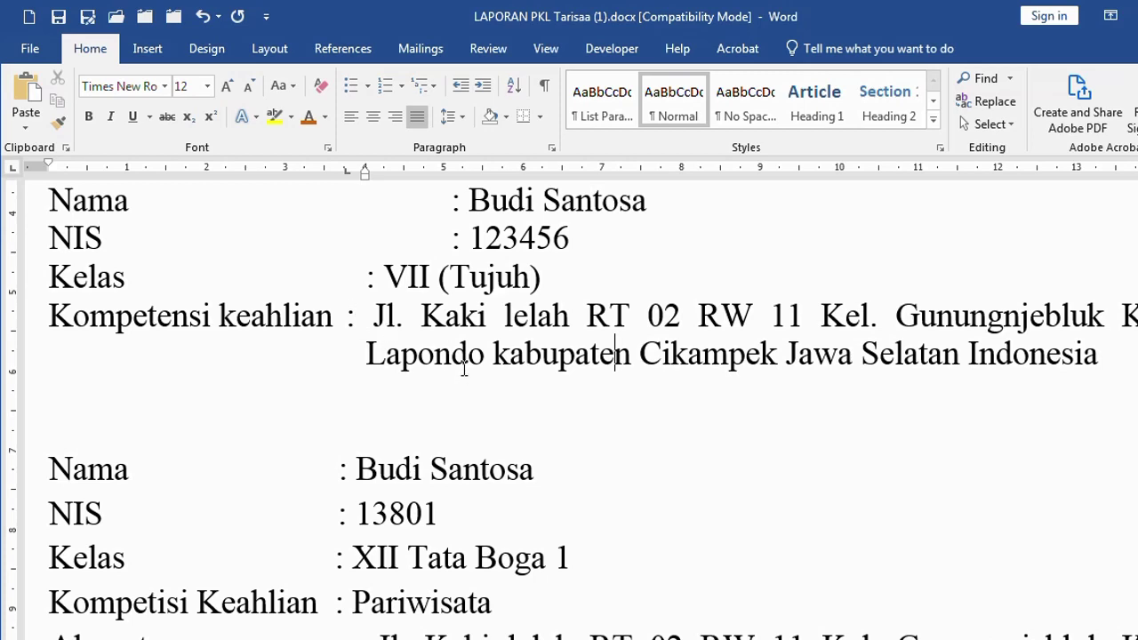
Delete the extra tabs before the colons on the Nama and NIS lines
{"action": "key", "text": "Up"}
{"action": "key", "text": "Up"}
{"action": "key", "text": "Up"}
{"action": "key", "text": "Up"}
{"action": "key", "text": "ctrl+Left"}
{"action": "key", "text": "ctrl+Left"}
{"action": "key", "text": "ctrl+Left"}
{"action": "key", "text": "ctrl+Left"}
{"action": "key", "text": "ctrl+Left"}
{"action": "key", "text": "shift+Right"}
{"action": "key", "text": "Delete"}
{"action": "key", "text": "Down"}
{"action": "key", "text": "shift+Right"}
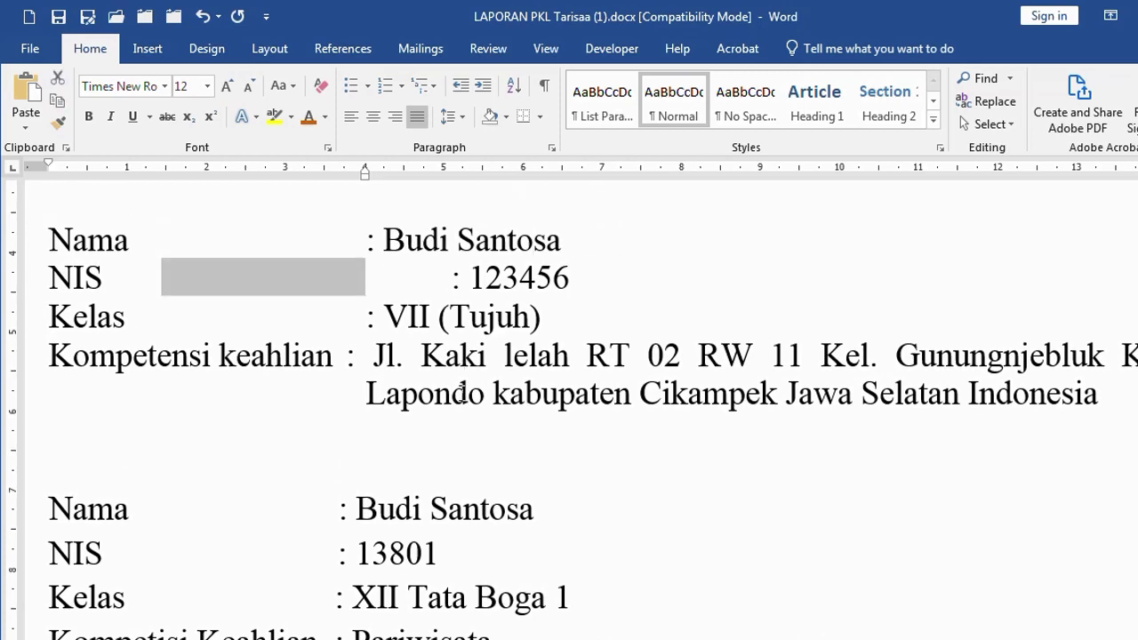
{"action": "key", "text": "Delete"}
{"action": "key", "text": "Down"}
Copy the aligned tab stops to Nama, NIS and Kelas and remove the space before the address
{"action": "left_click", "coordinate": [462, 393]}
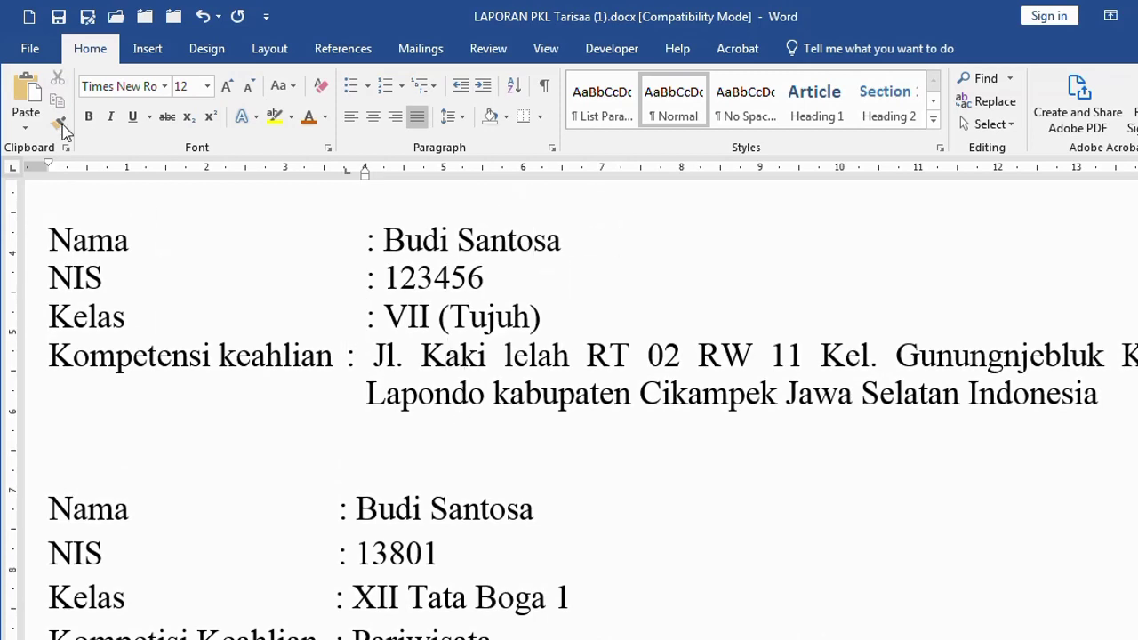
{"action": "left_click", "coordinate": [61, 124]}
{"action": "left_click_drag", "start_coordinate": [368, 241], "coordinate": [455, 326]}
{"action": "left_click", "coordinate": [370, 358]}
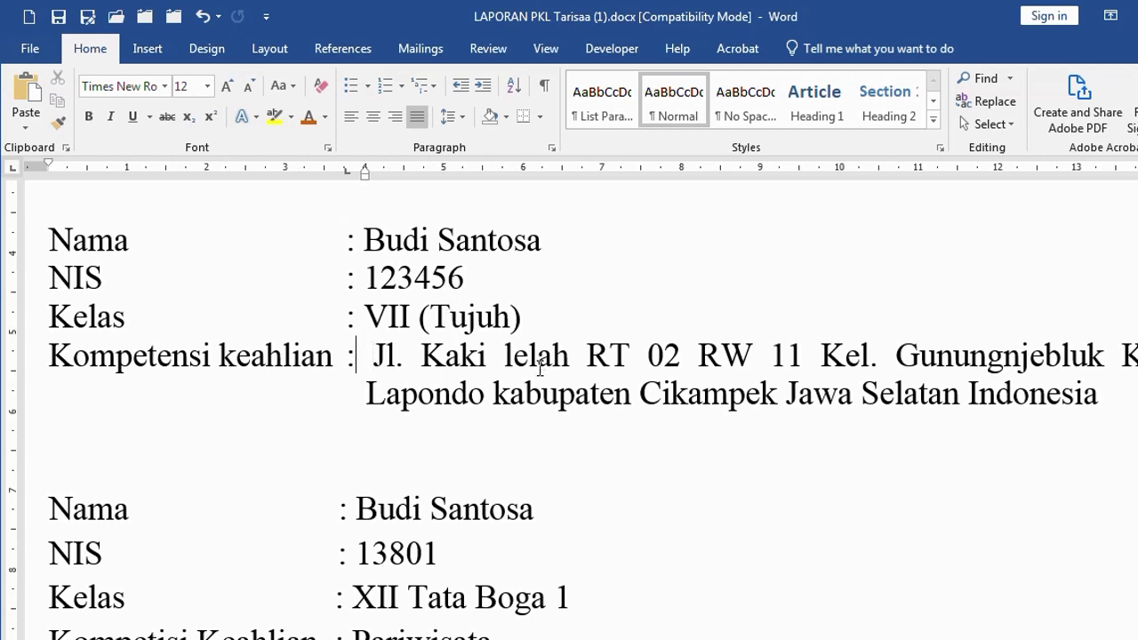
{"action": "key", "text": "shift+Right"}
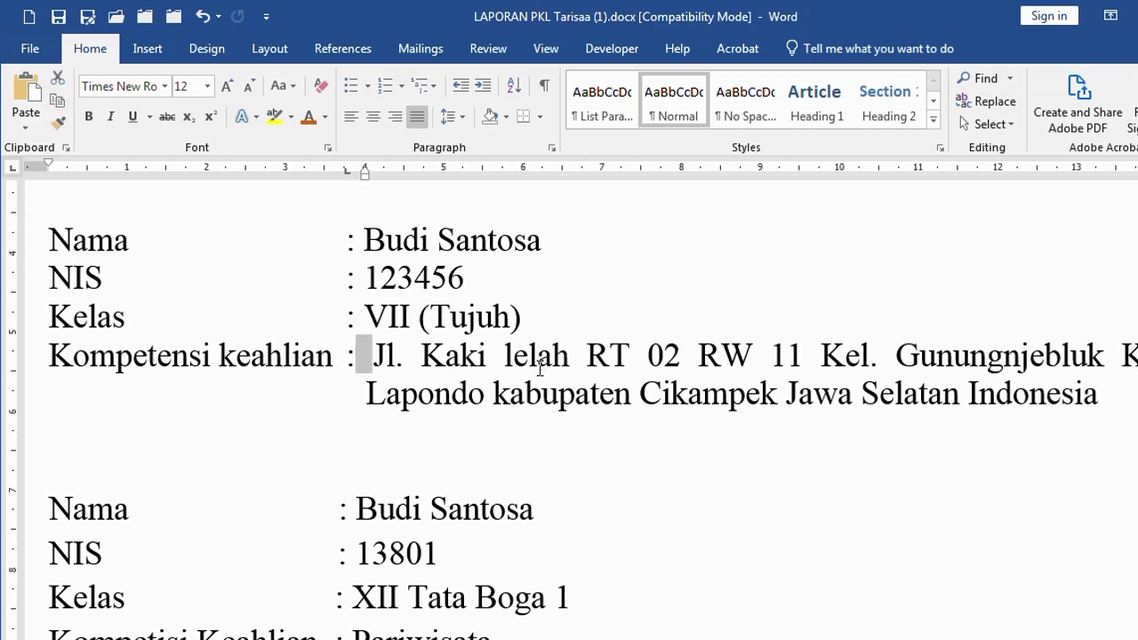
{"action": "key", "text": "Delete"}
{"action": "key", "text": "Up"}
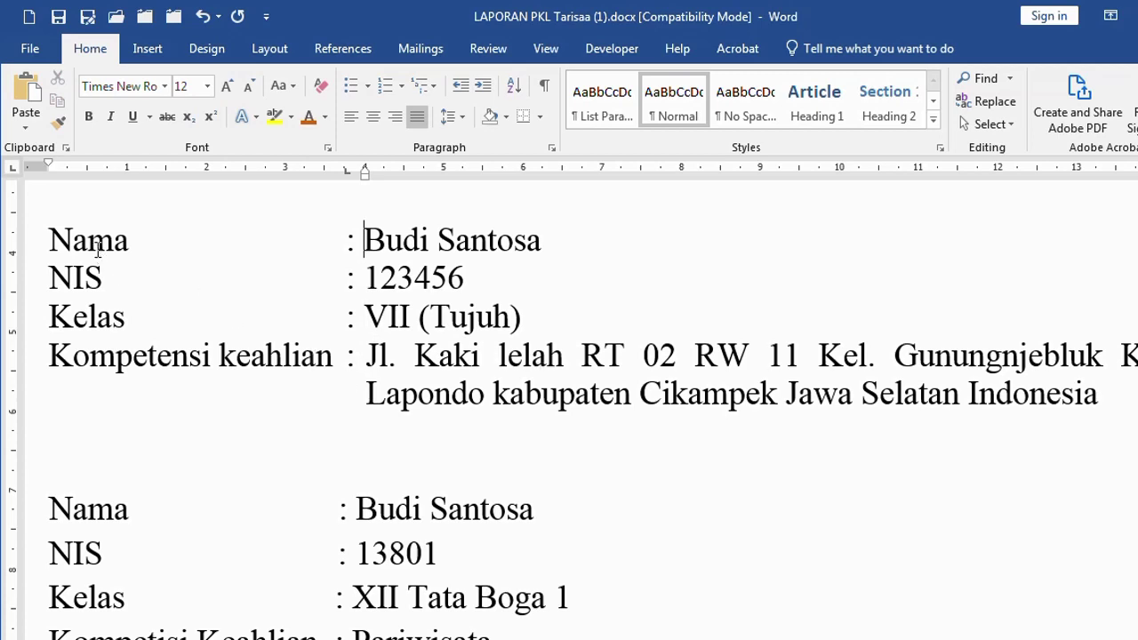
Add an empty line below the first student block
{"action": "left_click_drag", "start_coordinate": [91, 241], "coordinate": [666, 437]}
{"action": "left_click", "coordinate": [516, 402]}
{"action": "left_click", "coordinate": [411, 431]}
{"action": "key", "text": "Return"}
{"action": "scroll", "coordinate": [410, 431], "scroll_direction": "down", "scroll_amount": 3}
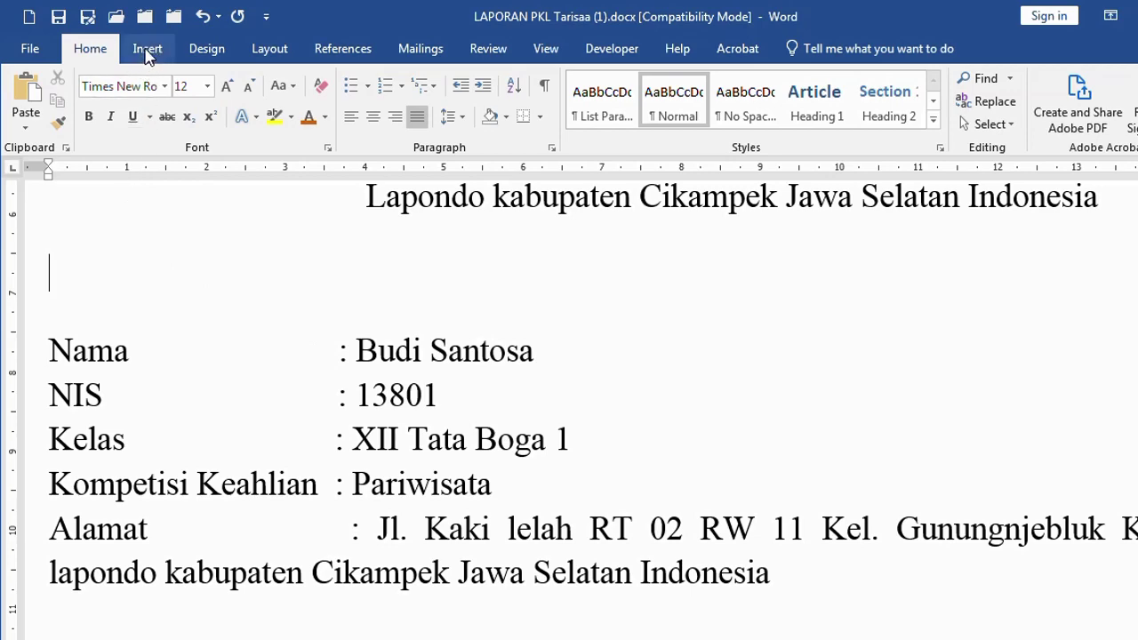
Insert a 3x1 table with a narrow first column and a slim middle column
{"action": "left_click", "coordinate": [147, 51]}
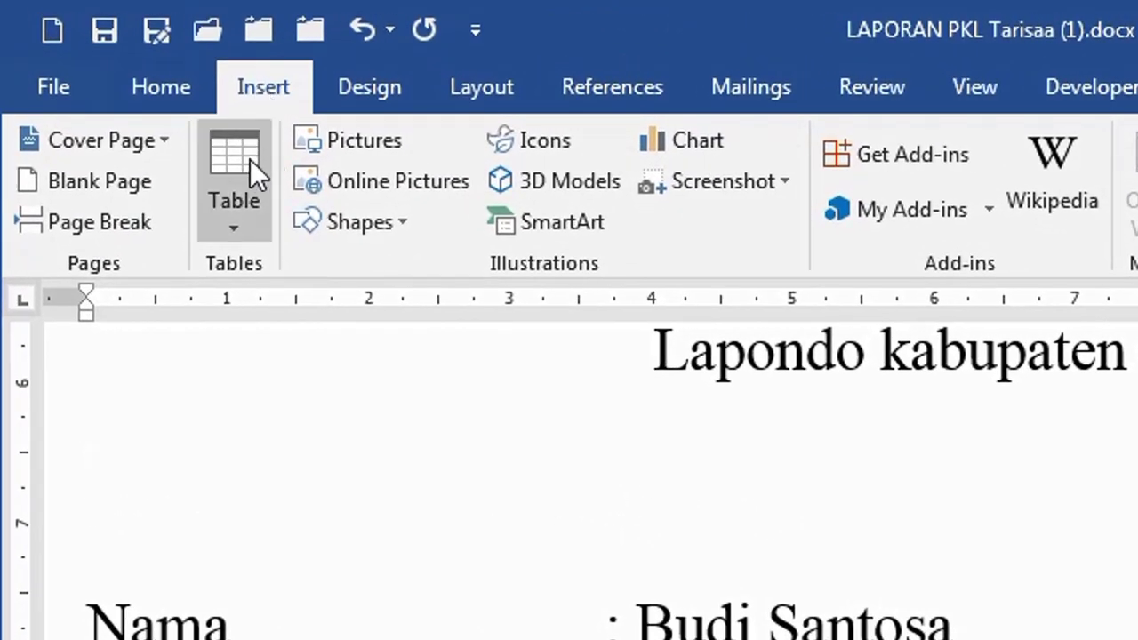
{"action": "left_click", "coordinate": [251, 165]}
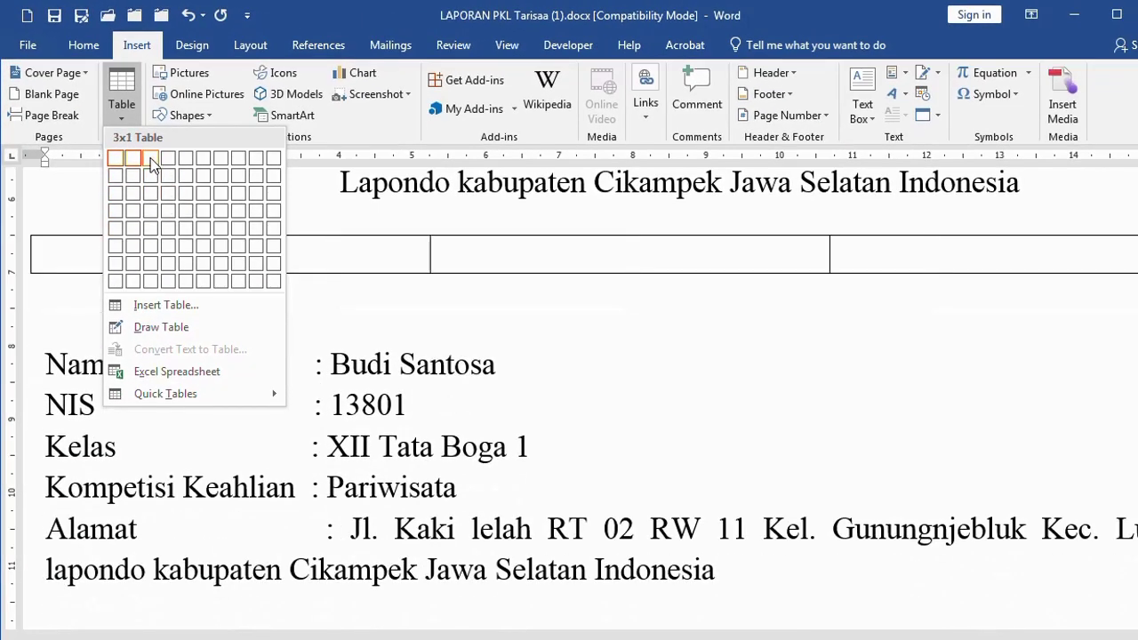
{"action": "left_click", "coordinate": [152, 160]}
{"action": "left_click_drag", "start_coordinate": [430, 255], "coordinate": [299, 259]}
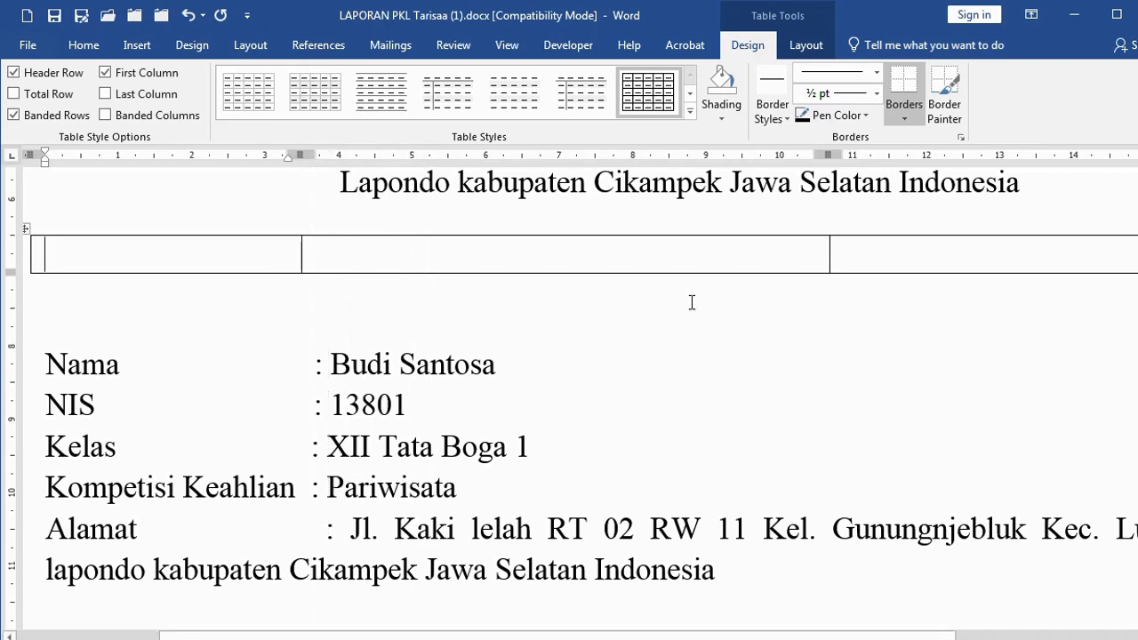
{"action": "left_click_drag", "start_coordinate": [829, 249], "coordinate": [339, 261]}
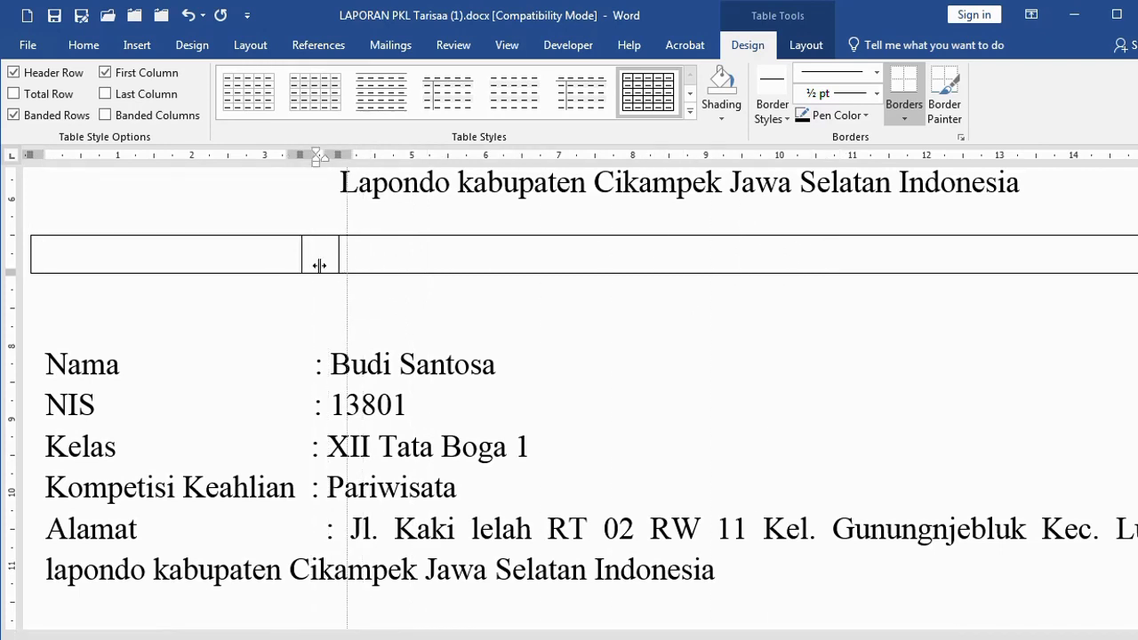
Type the labels nama, nis, kelas and kompetensi keahlian on separate lines in the first cell
{"action": "left_click", "coordinate": [388, 263]}
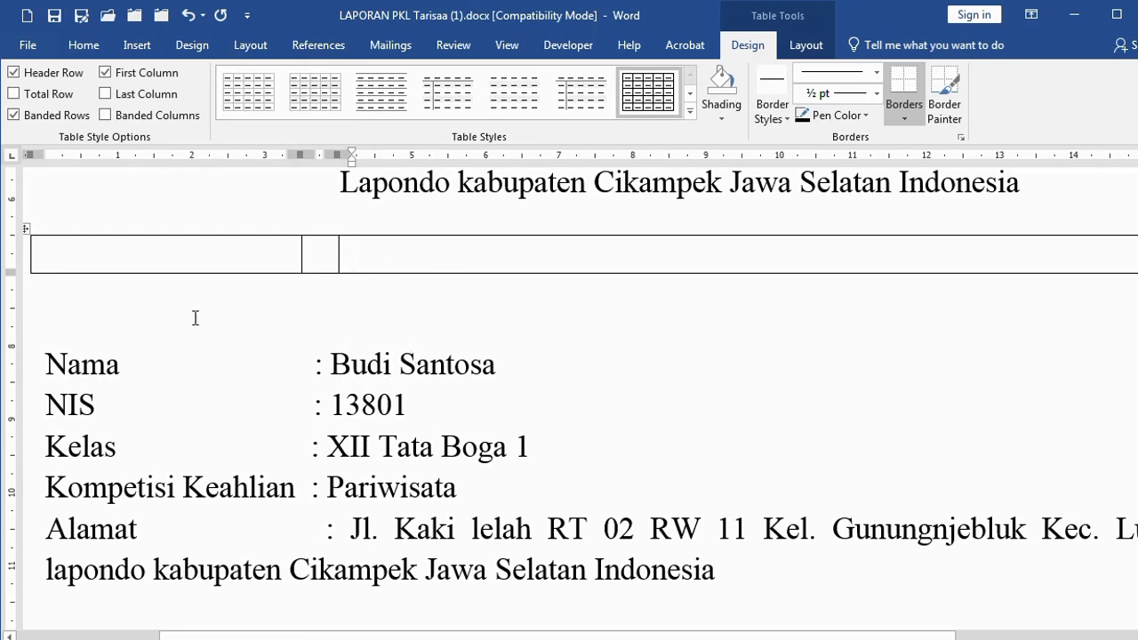
{"action": "left_click", "coordinate": [131, 260]}
{"action": "type", "text": "nama"}
{"action": "key", "text": "Return"}
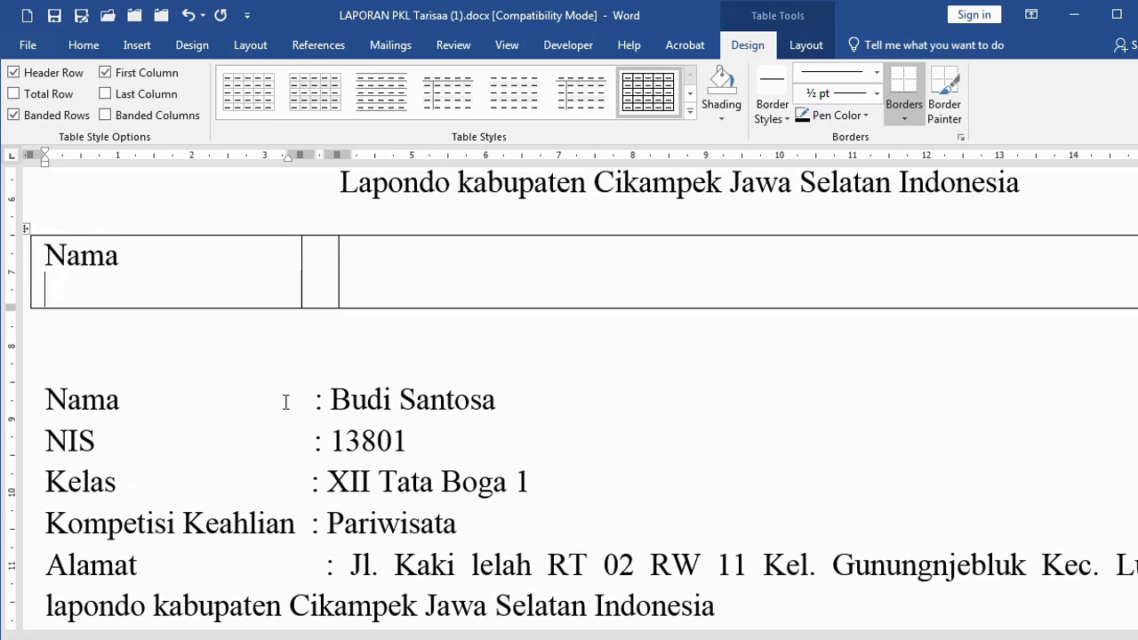
{"action": "type", "text": "nis"}
{"action": "key", "text": "Return"}
{"action": "type", "text": "kelas"}
{"action": "key", "text": "Return"}
{"action": "type", "text": "k"}
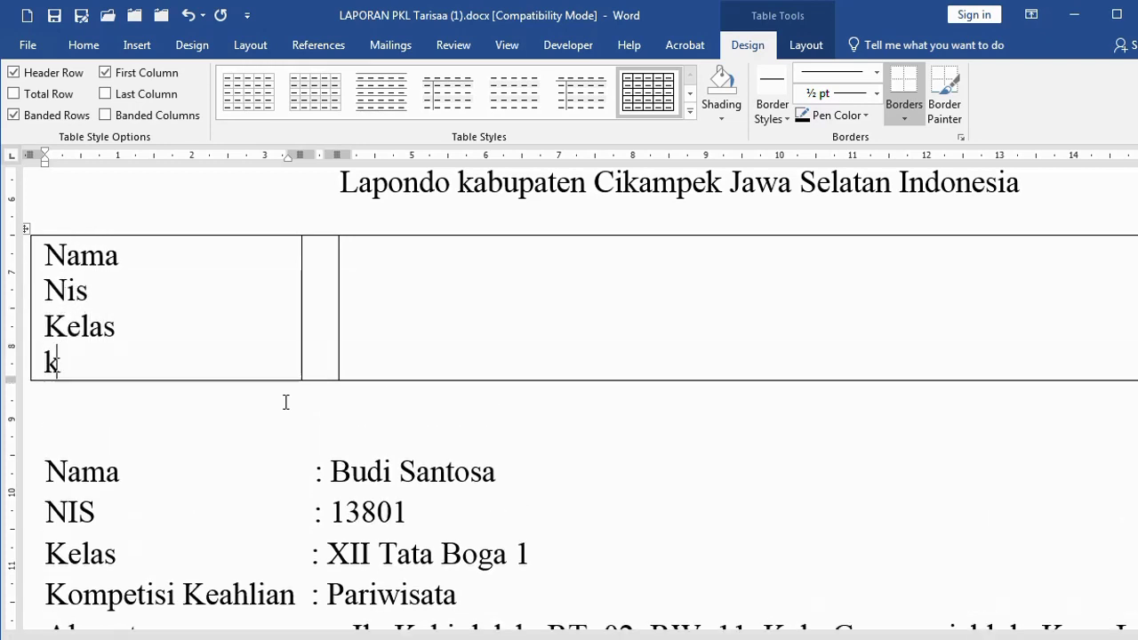
{"action": "type", "text": "ompet3ensi kea"}
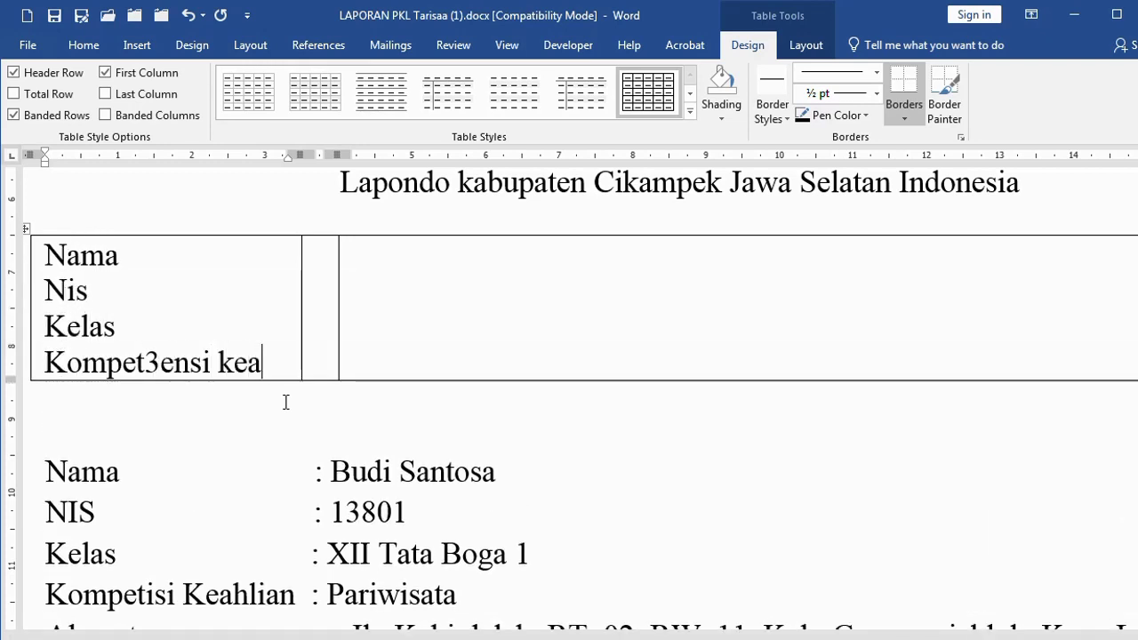
{"action": "type", "text": "hlian"}
Fix the stray 3 in Kompetensi and widen the first column to fit the label
{"action": "left_click", "coordinate": [242, 333]}
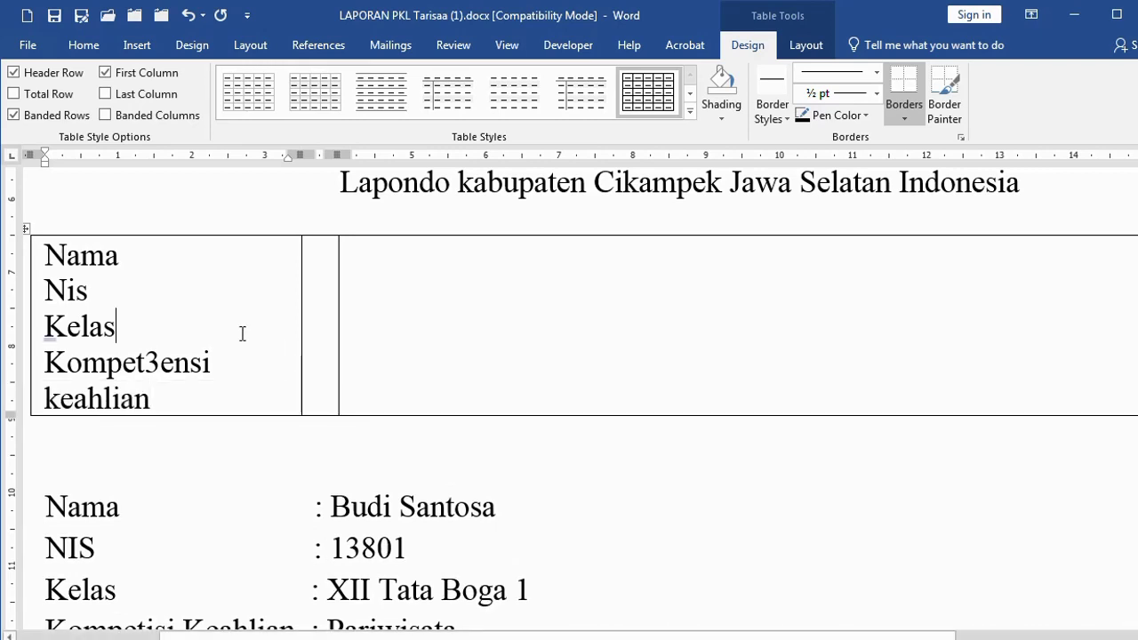
{"action": "scroll", "coordinate": [235, 439], "scroll_direction": "down", "scroll_amount": 2}
{"action": "left_click", "coordinate": [157, 271]}
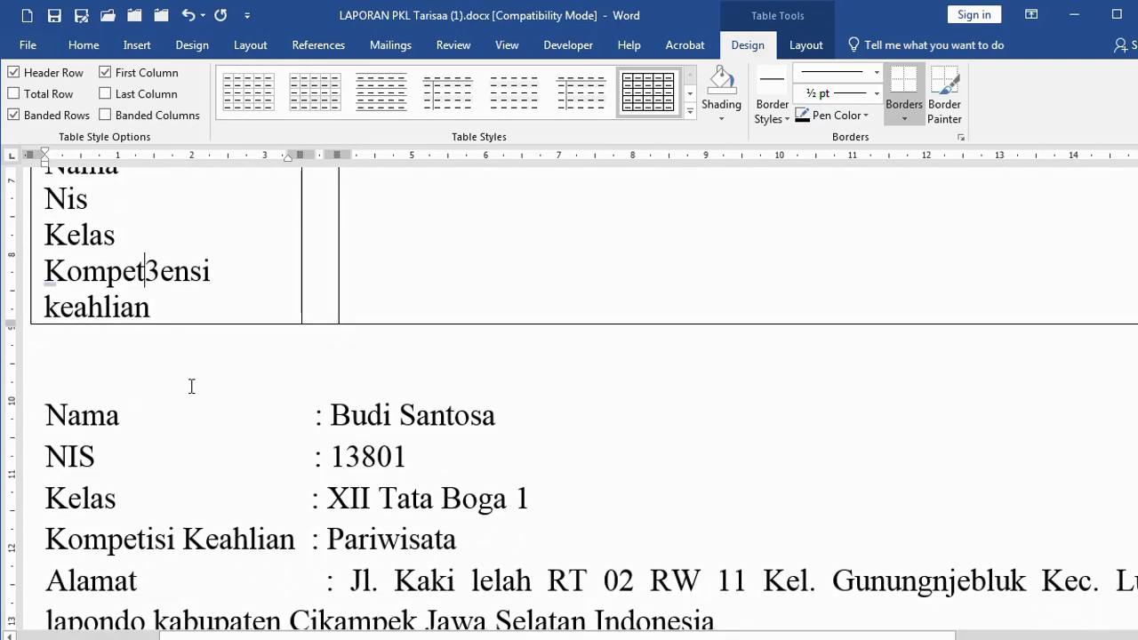
{"action": "key", "text": "BackSpace"}
{"action": "scroll", "coordinate": [178, 285], "scroll_direction": "up", "scroll_amount": 2}
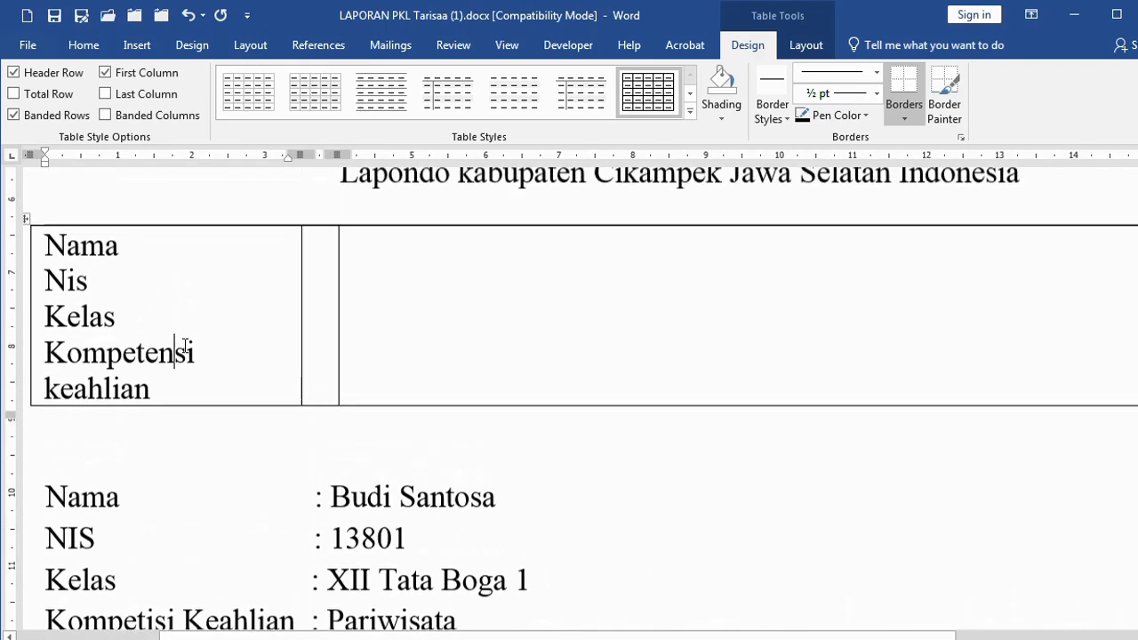
{"action": "left_click_drag", "start_coordinate": [301, 155], "coordinate": [338, 155]}
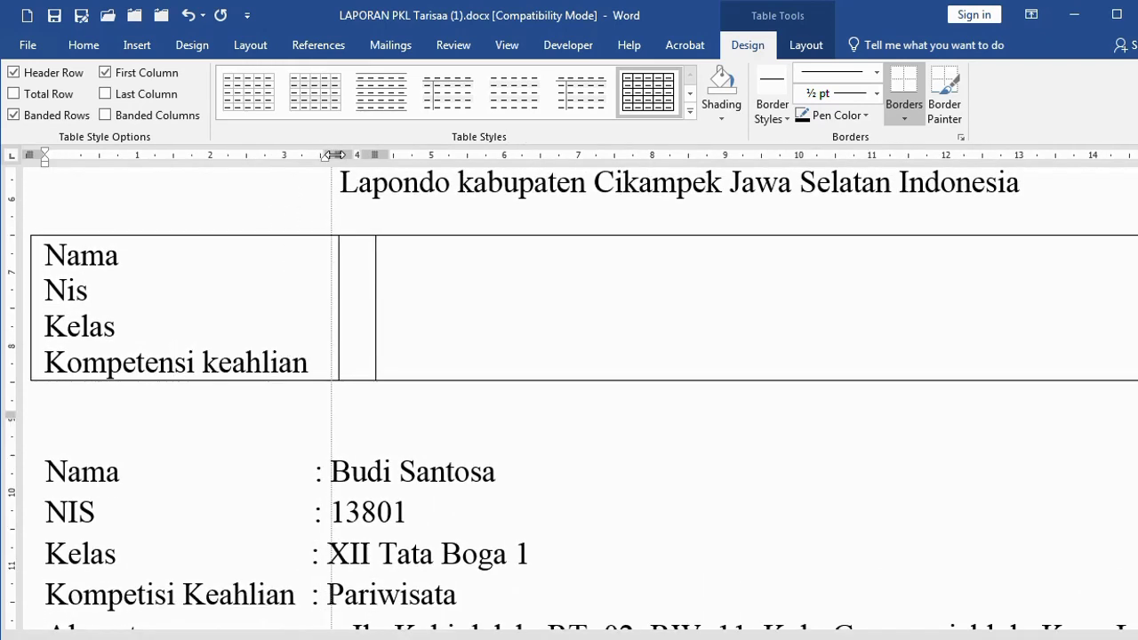
Fill the middle cell with a colon on each line
{"action": "left_click", "coordinate": [247, 358]}
{"action": "left_click", "coordinate": [347, 271]}
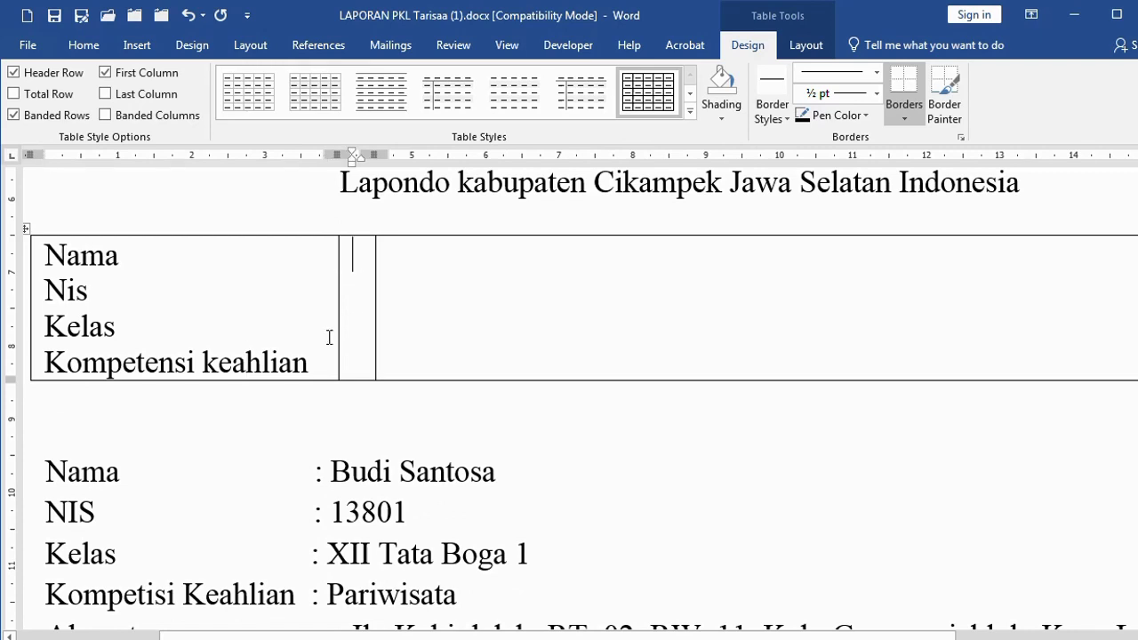
{"action": "type", "text": ":"}
{"action": "key", "text": "Return"}
{"action": "type", "text": ":"}
{"action": "key", "text": "Return"}
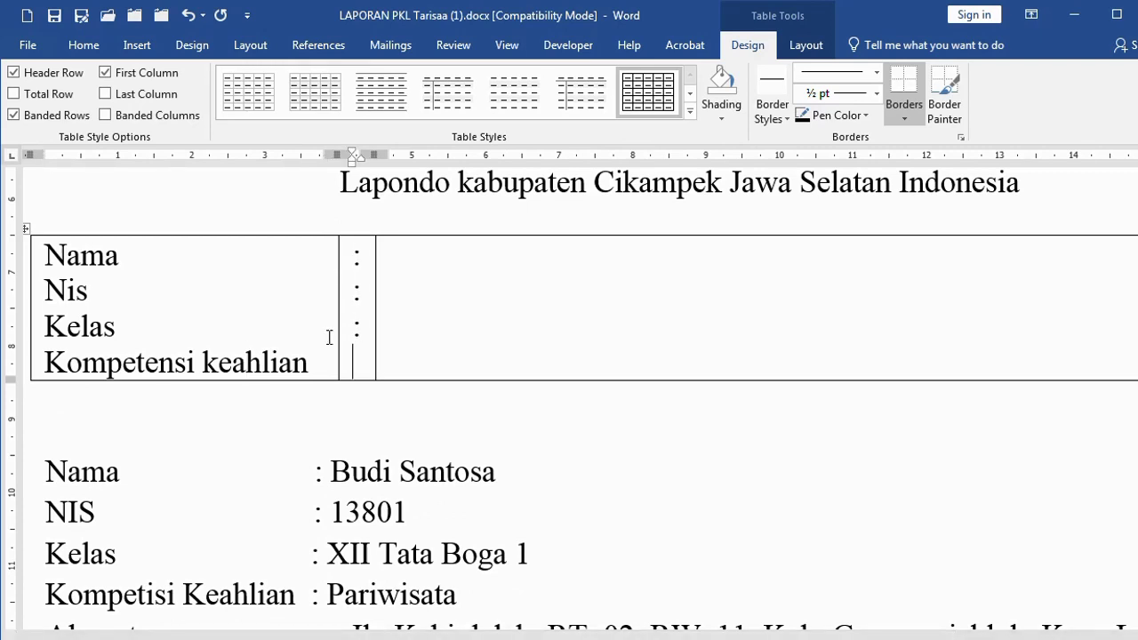
{"action": "type", "text": ":"}
Copy the four student values from the block below into the third column
{"action": "left_click_drag", "start_coordinate": [331, 471], "coordinate": [532, 587]}
{"action": "key", "text": "ctrl+c"}
{"action": "left_click", "coordinate": [447, 262]}
{"action": "key", "text": "ctrl+v"}
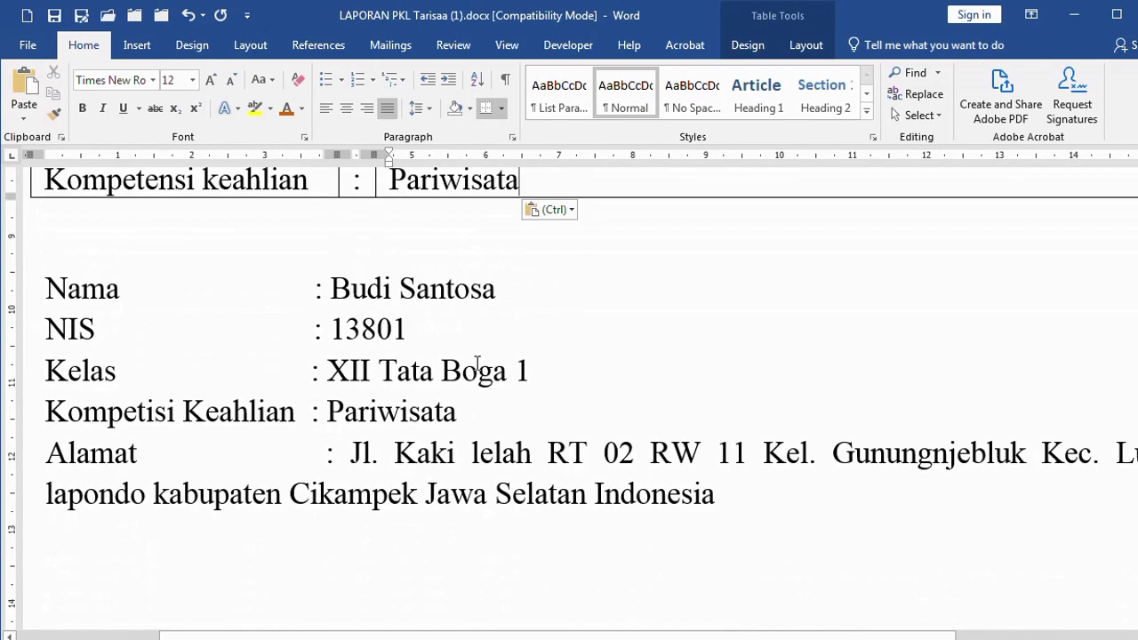
Replace Pariwisata in the value column with the copied address
{"action": "left_click", "coordinate": [353, 453]}
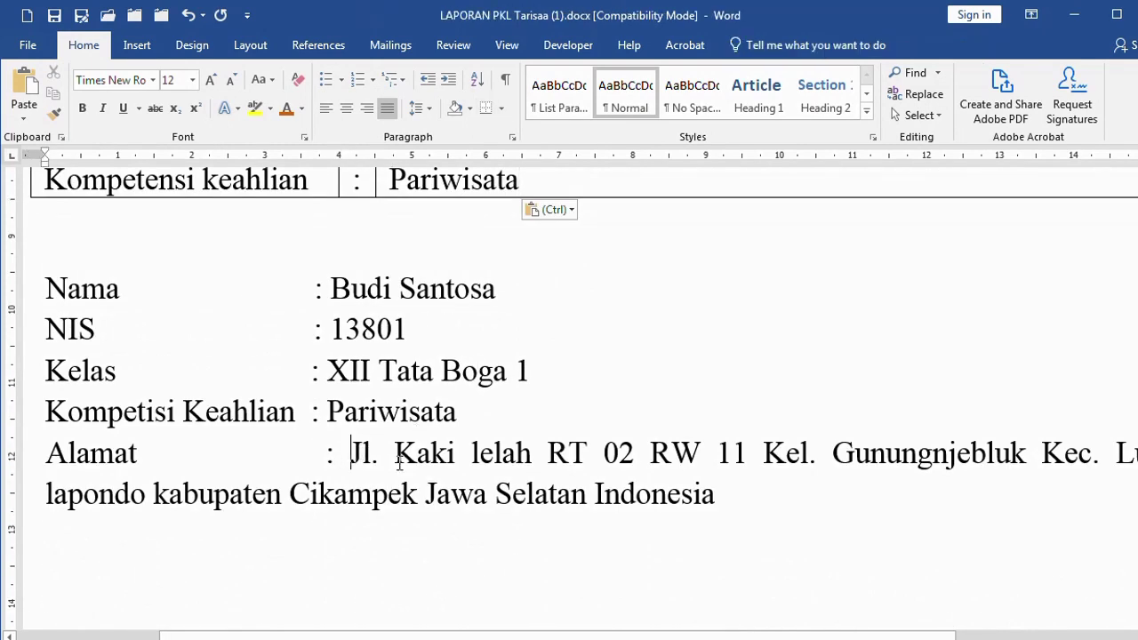
{"action": "left_click", "coordinate": [713, 497], "text": "shift"}
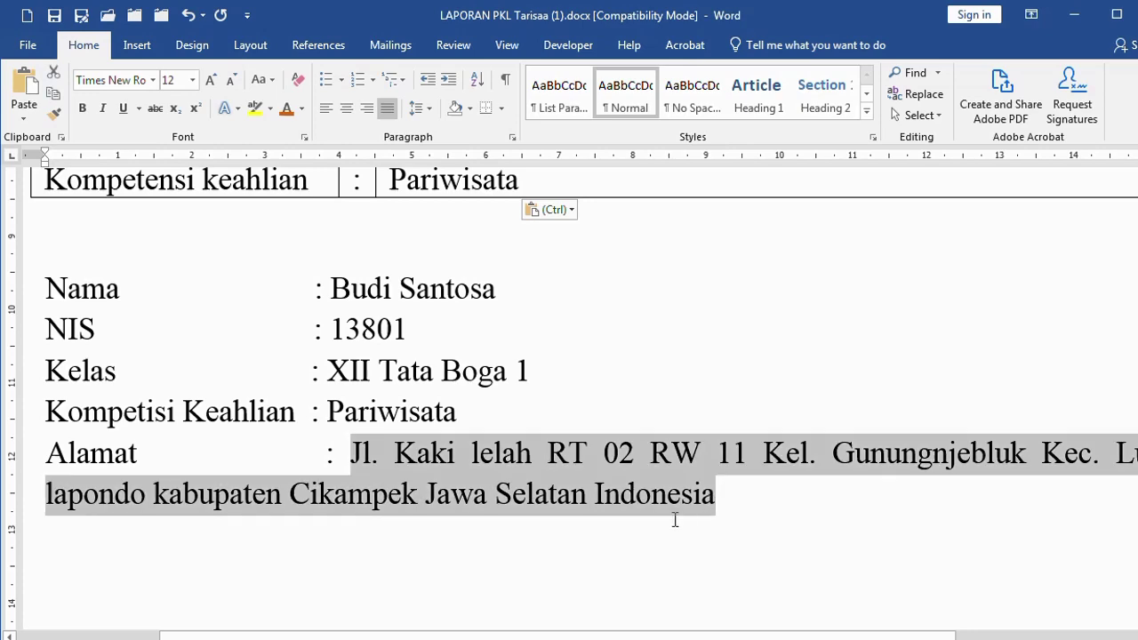
{"action": "key", "text": "ctrl+c"}
{"action": "scroll", "coordinate": [676, 498], "scroll_direction": "up", "scroll_amount": 5}
{"action": "left_click_drag", "start_coordinate": [390, 455], "coordinate": [515, 456]}
{"action": "key", "text": "ctrl+v"}
{"action": "left_click", "coordinate": [469, 455]}
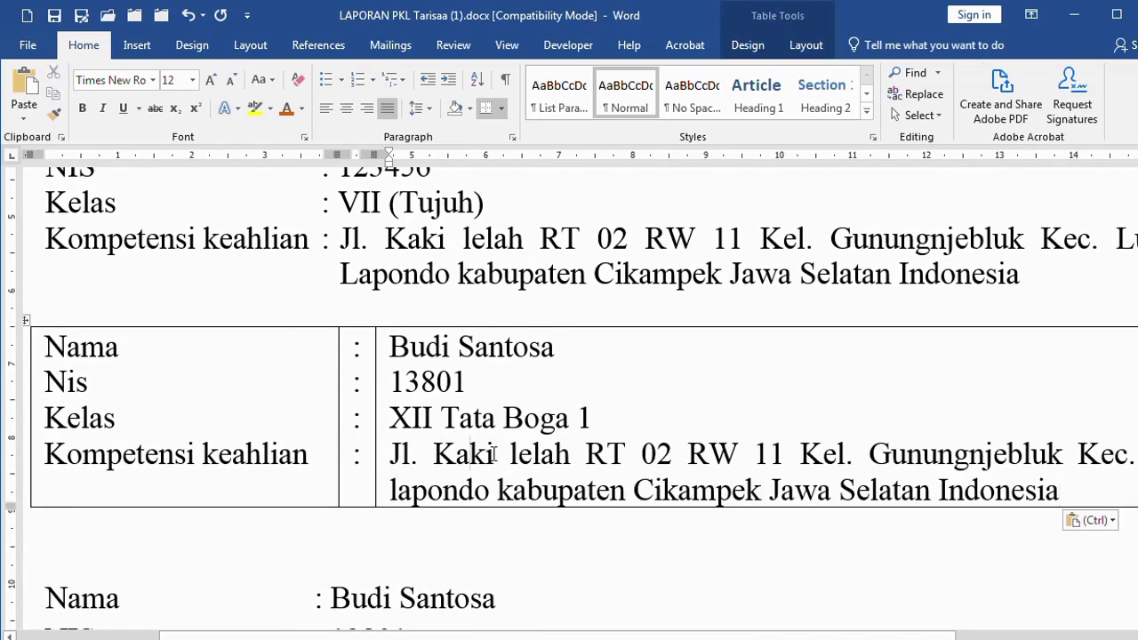
{"action": "scroll", "coordinate": [492, 453], "scroll_direction": "down", "scroll_amount": 2}
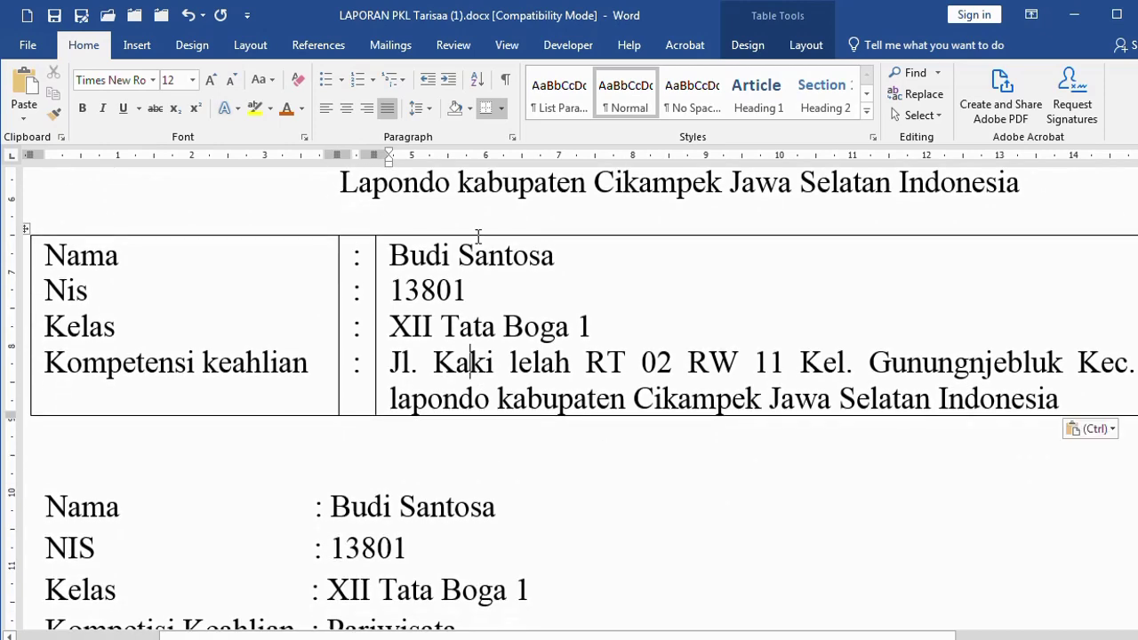
{"action": "left_click", "coordinate": [479, 235]}
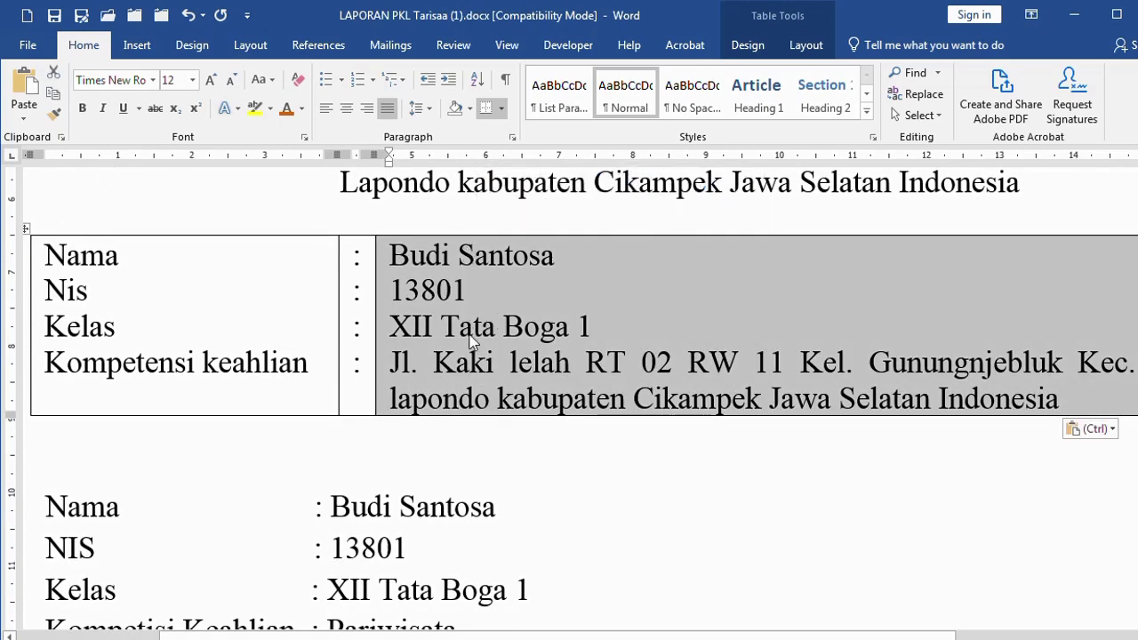
{"action": "left_click", "coordinate": [223, 329]}
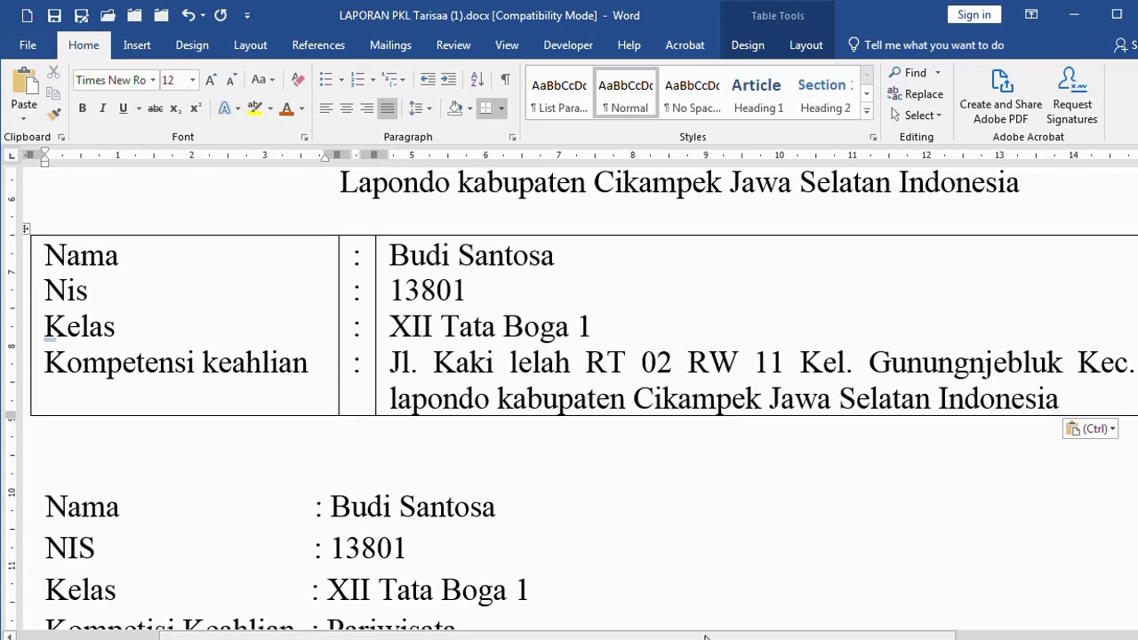
Apply No Border to the student data table and check it in Print Preview
{"action": "left_click_drag", "start_coordinate": [705, 638], "coordinate": [602, 617]}
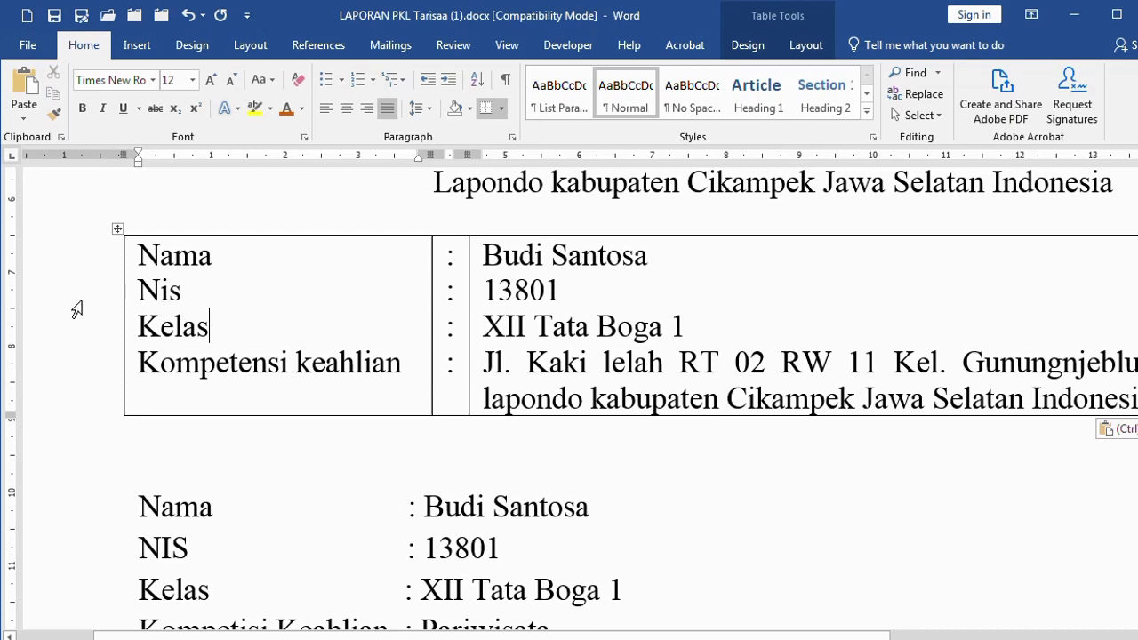
{"action": "left_click", "coordinate": [77, 309]}
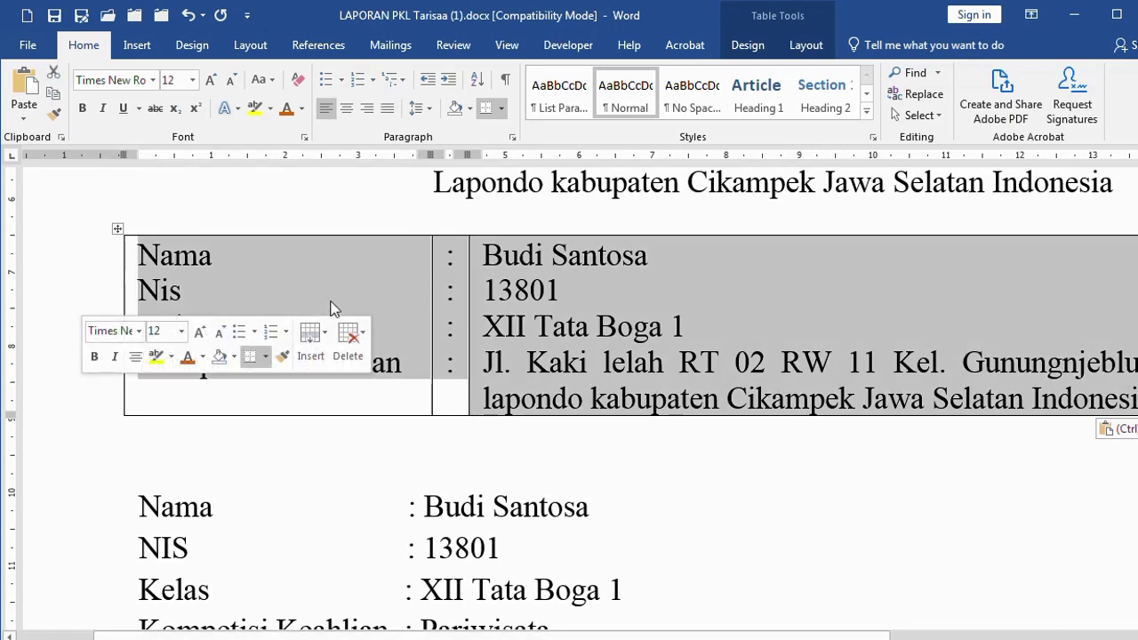
{"action": "left_click", "coordinate": [503, 108]}
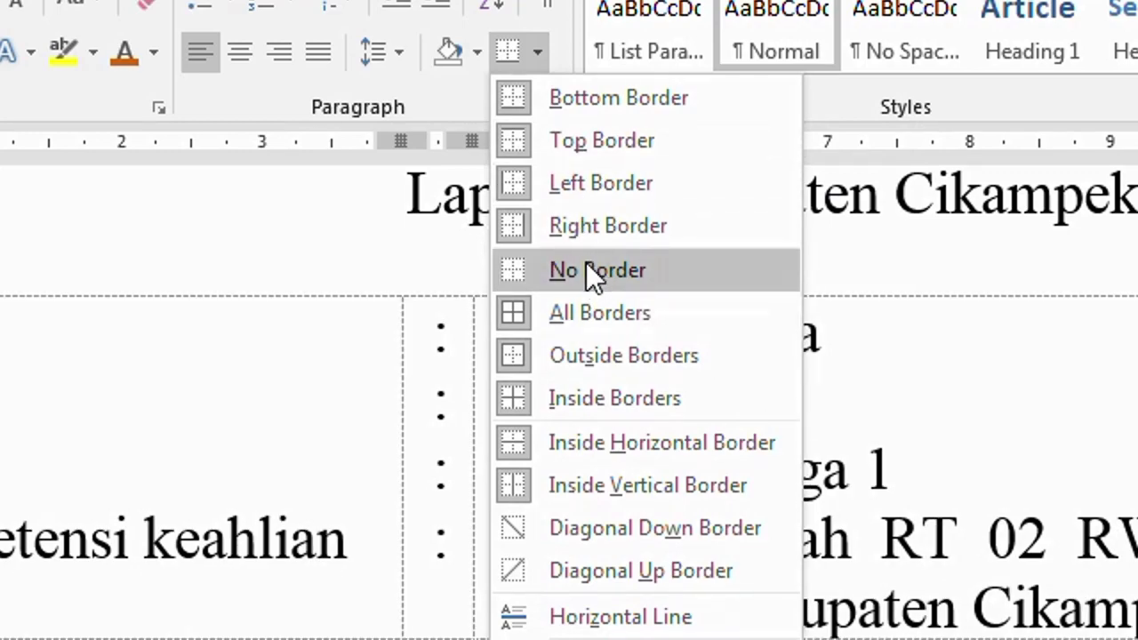
{"action": "left_click", "coordinate": [586, 267]}
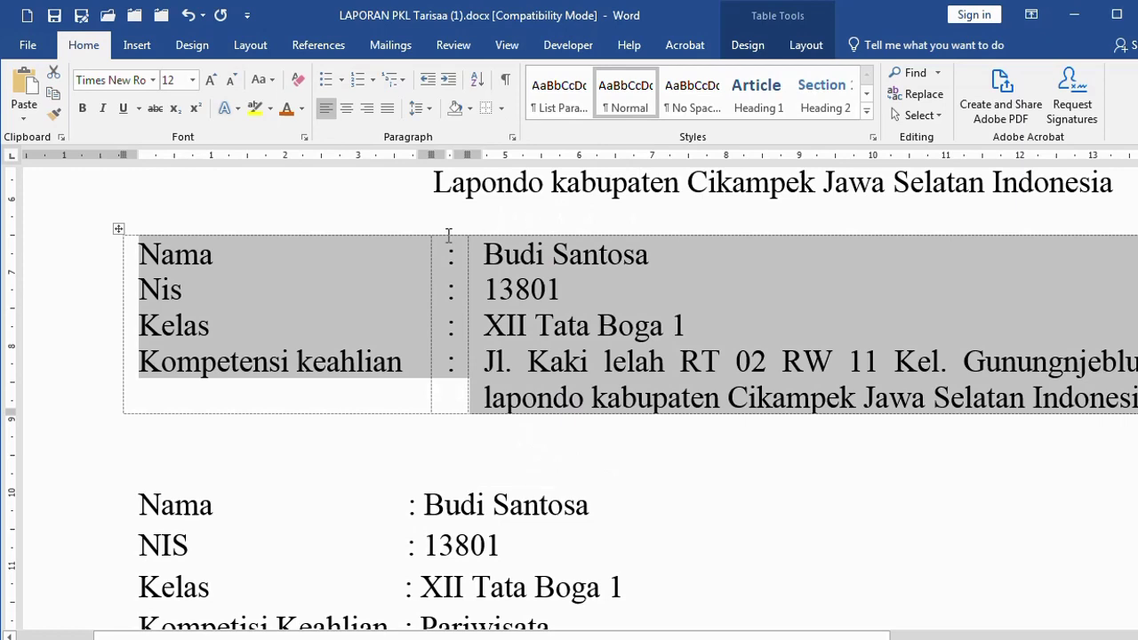
{"action": "left_click", "coordinate": [345, 267]}
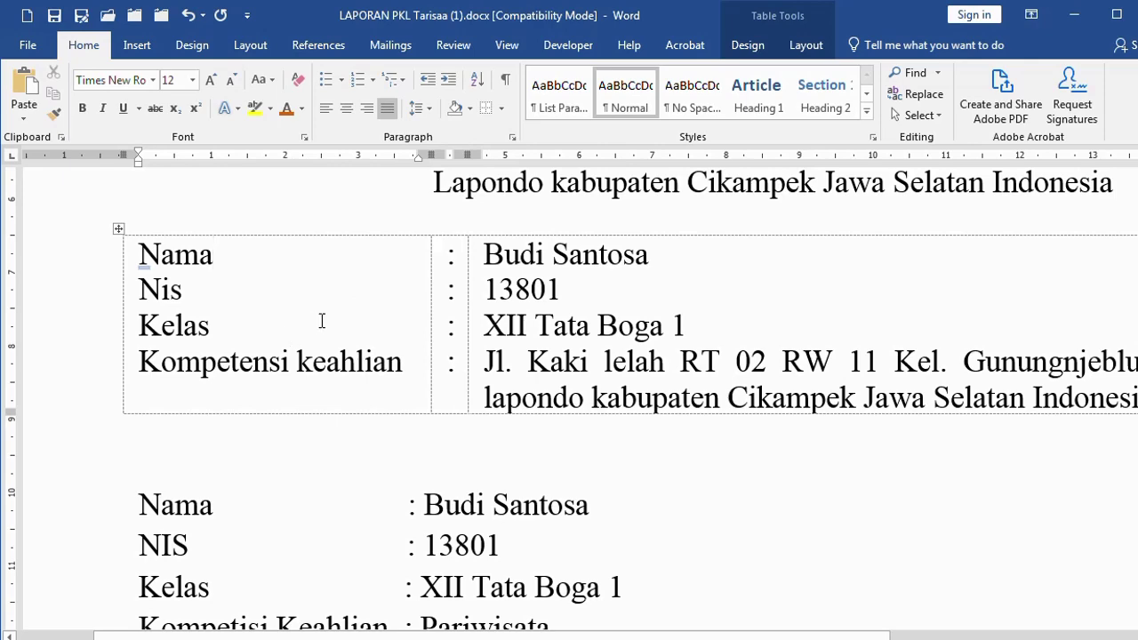
{"action": "key", "text": "ctrl+p"}
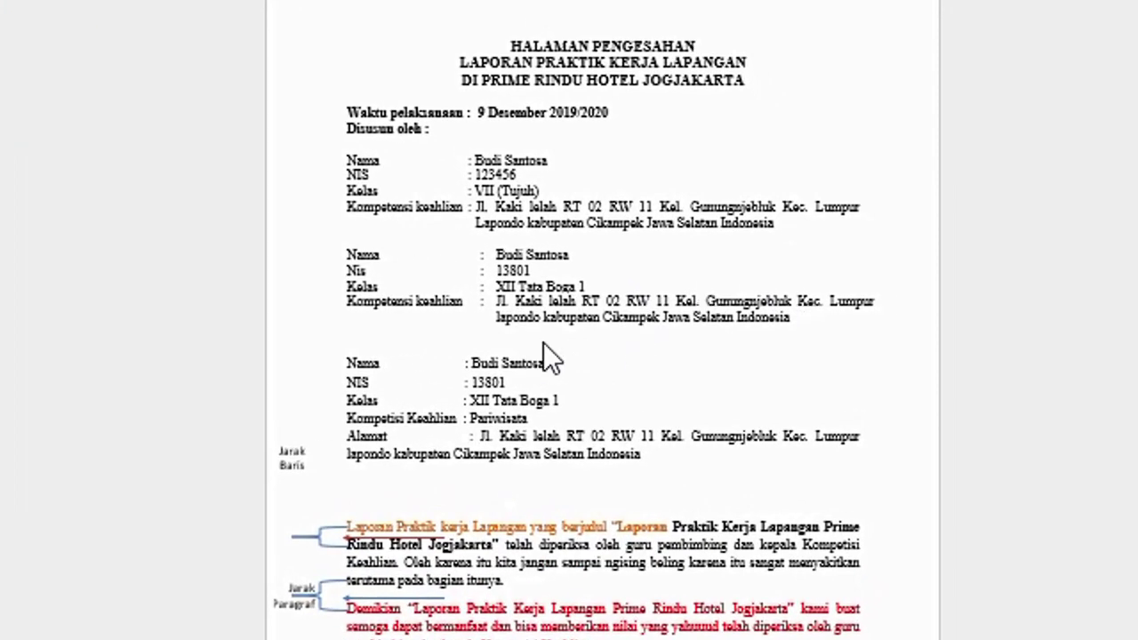
{"action": "key", "text": "Escape"}
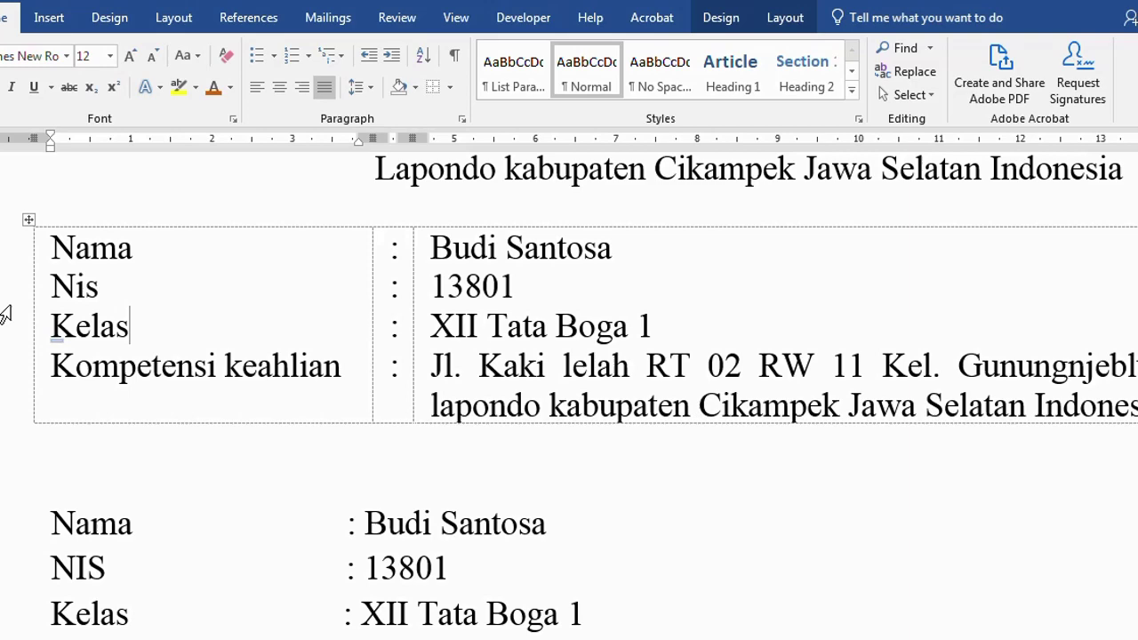
{"action": "left_click", "coordinate": [71, 304]}
{"action": "left_click", "coordinate": [217, 358]}
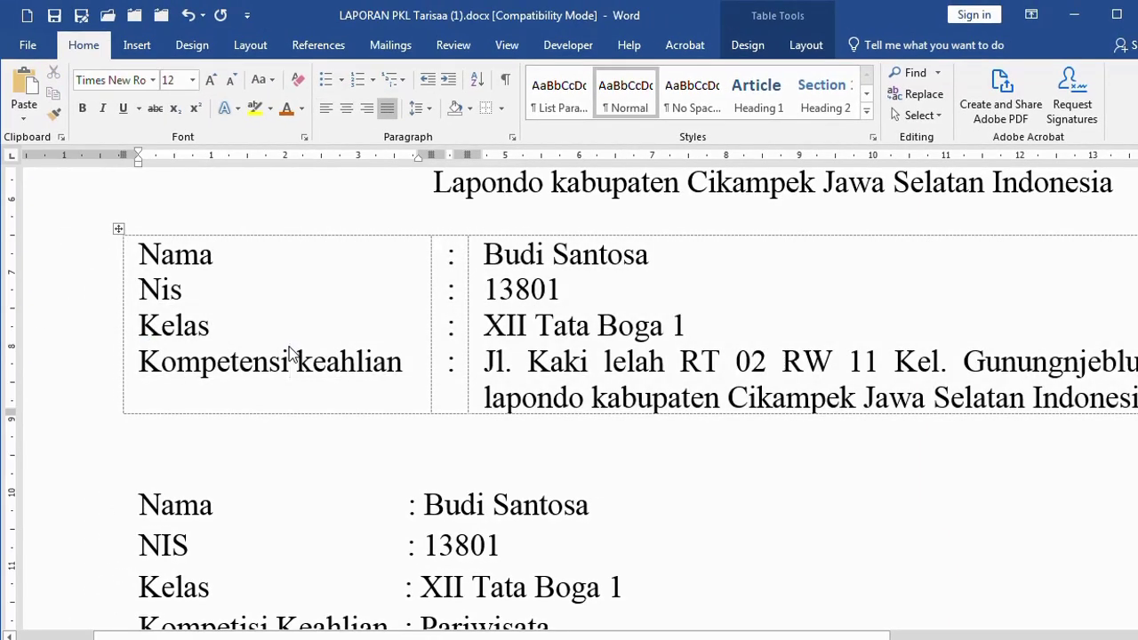
{"action": "left_click", "coordinate": [501, 110]}
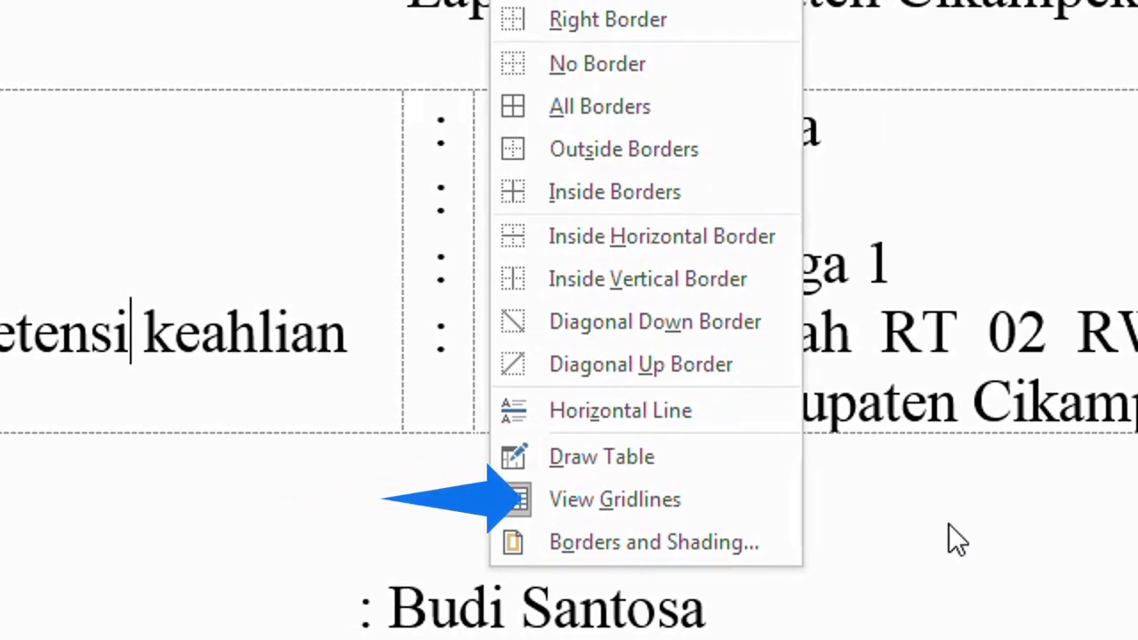
{"action": "left_click", "coordinate": [703, 499]}
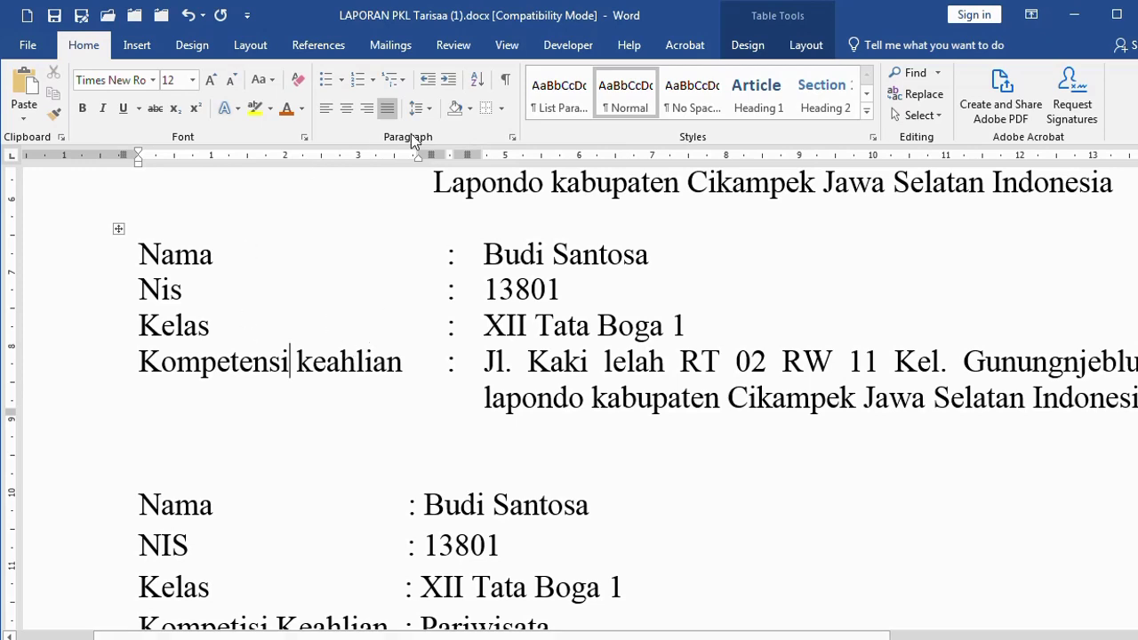
{"action": "left_click", "coordinate": [504, 107]}
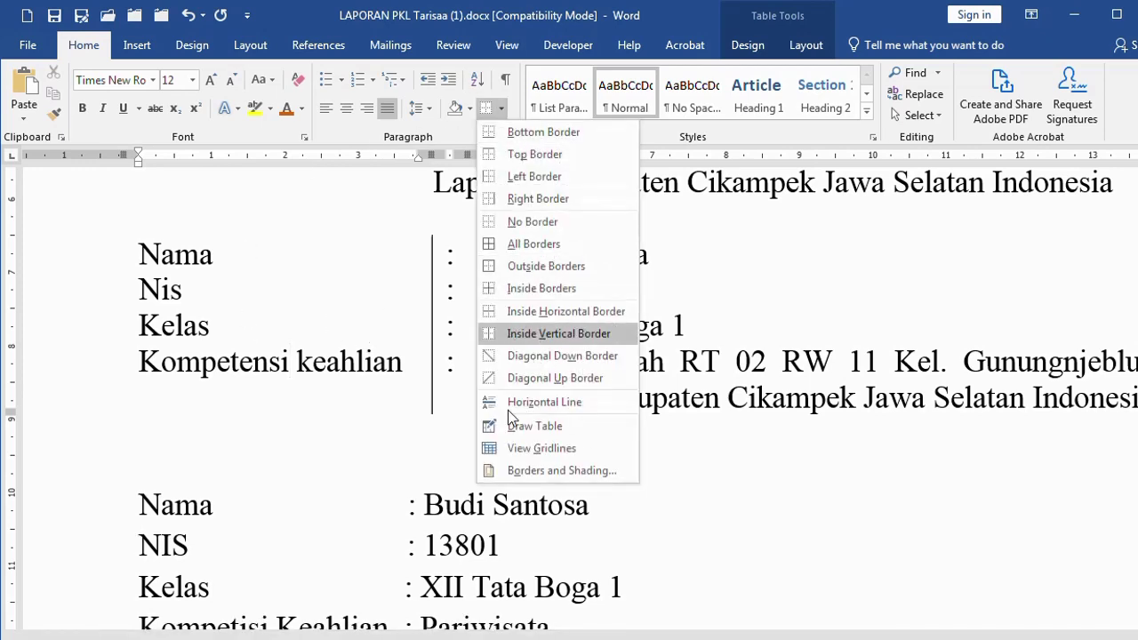
{"action": "left_click", "coordinate": [525, 448]}
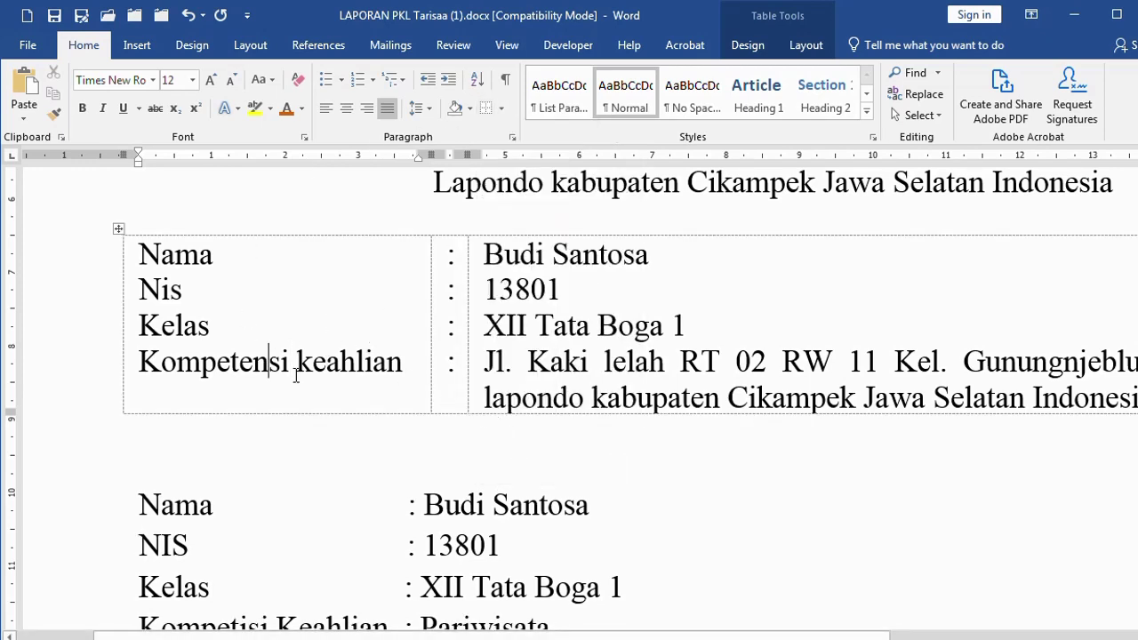
{"action": "scroll", "coordinate": [306, 375], "scroll_direction": "down", "scroll_amount": 5}
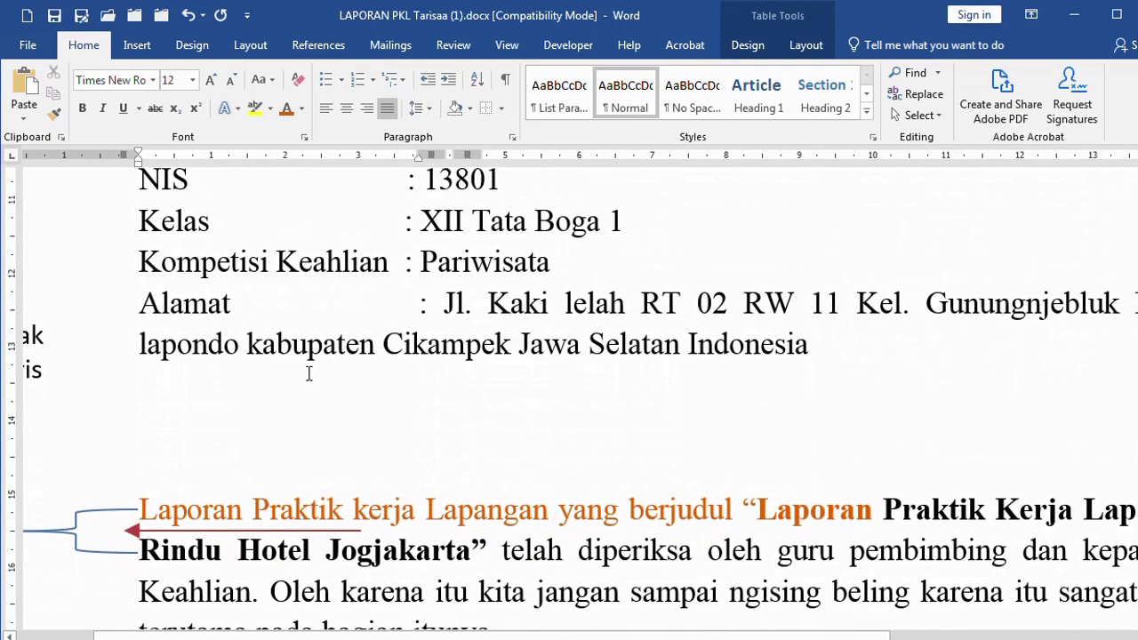
Insert a blank line above the signers' names in the signature block
{"action": "scroll", "coordinate": [323, 354], "scroll_direction": "up", "scroll_amount": 3}
{"action": "left_click_drag", "start_coordinate": [332, 294], "coordinate": [588, 296]}
{"action": "scroll", "coordinate": [386, 378], "scroll_direction": "down", "scroll_amount": 20}
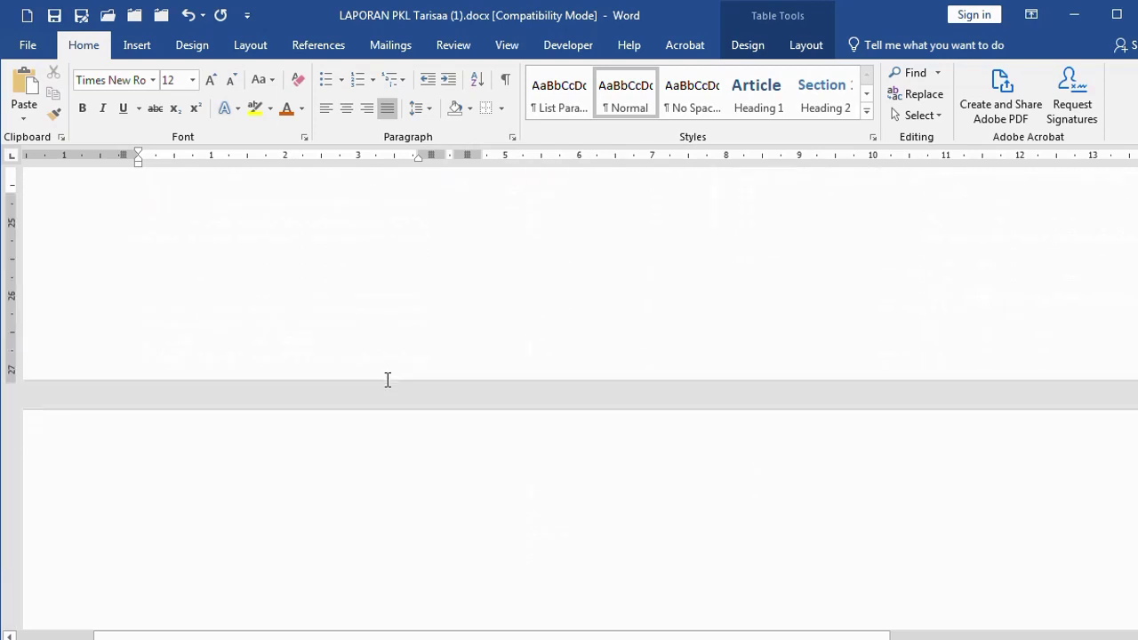
{"action": "scroll", "coordinate": [387, 380], "scroll_direction": "down", "scroll_amount": 2, "text": "ctrl"}
{"action": "scroll", "coordinate": [386, 381], "scroll_direction": "up", "scroll_amount": 10}
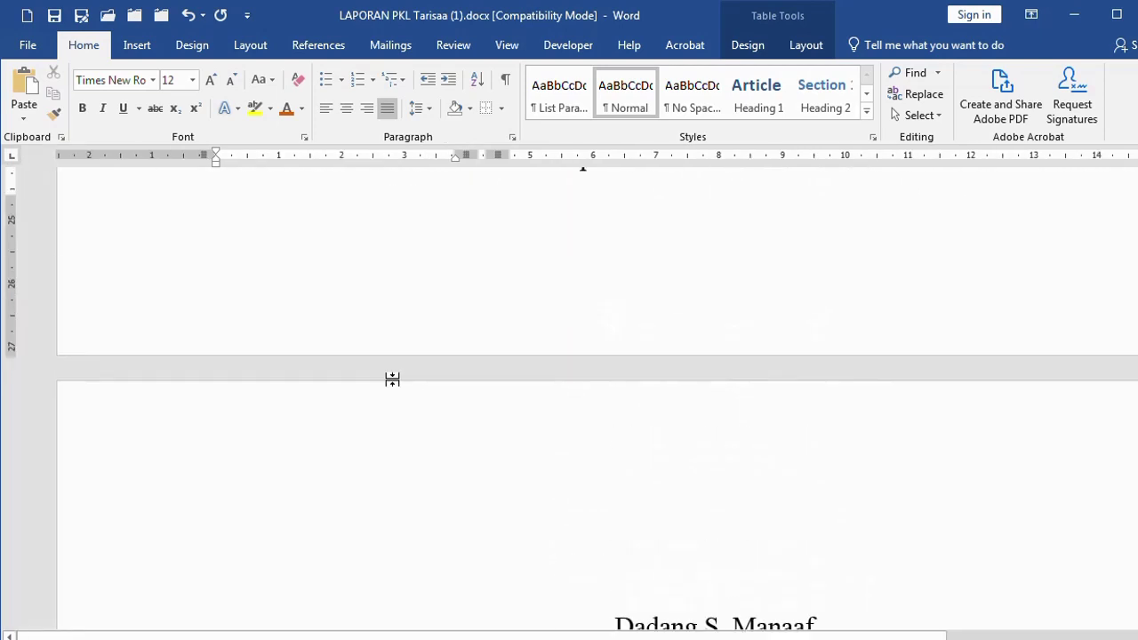
{"action": "scroll", "coordinate": [394, 380], "scroll_direction": "up", "scroll_amount": 2}
{"action": "left_click", "coordinate": [328, 293]}
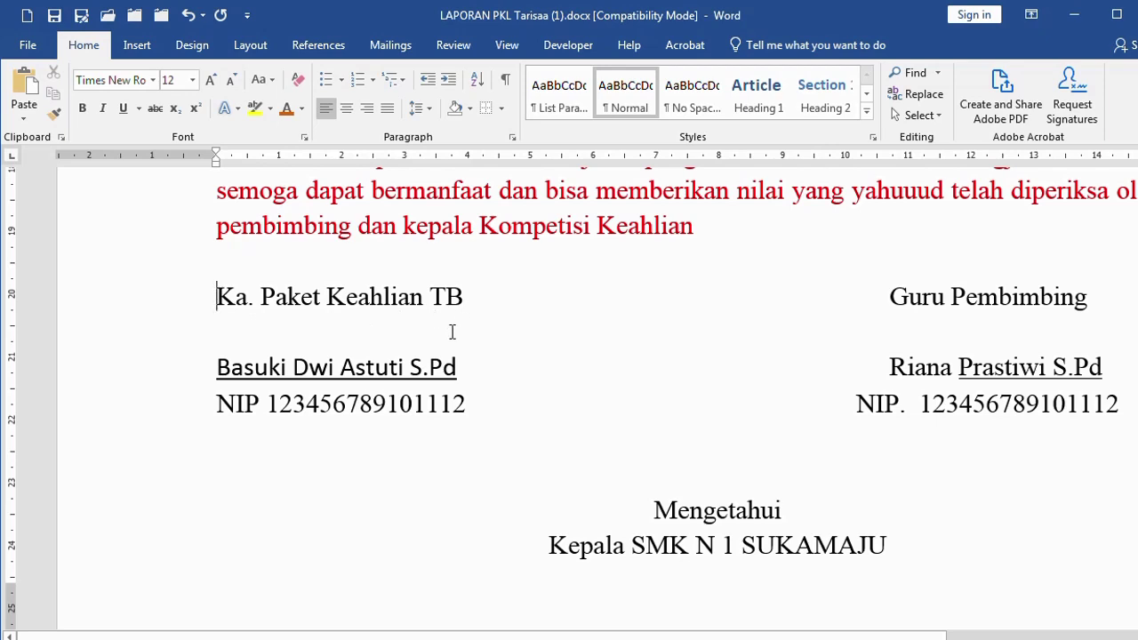
{"action": "key", "text": "Return"}
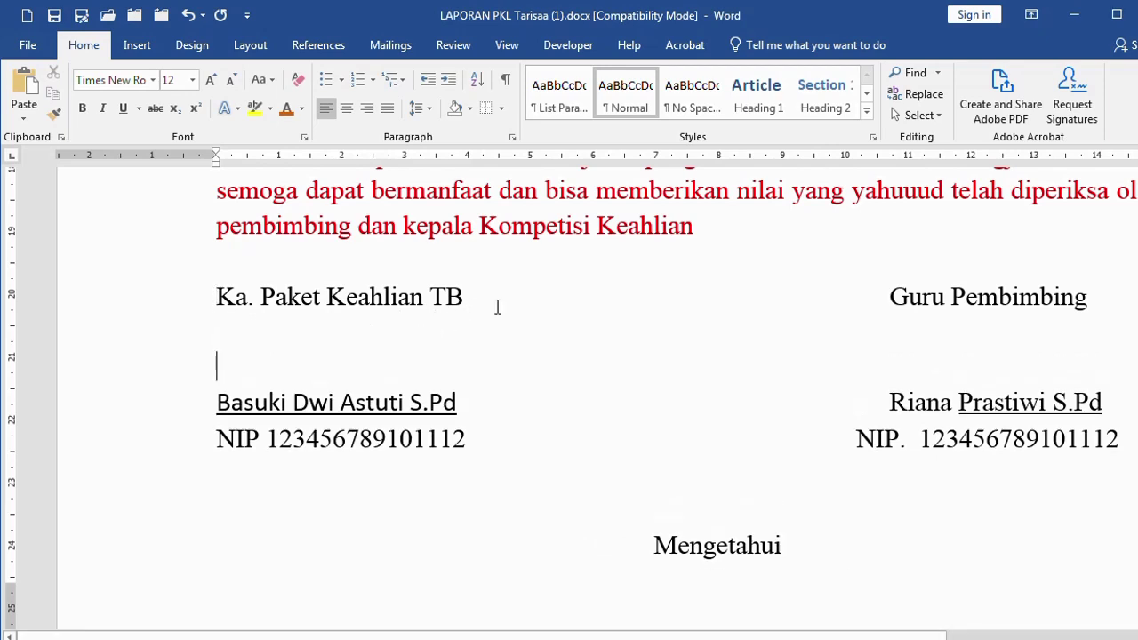
Type the missing words of the supervising teacher's name on the right signature line
{"action": "left_click", "coordinate": [478, 302]}
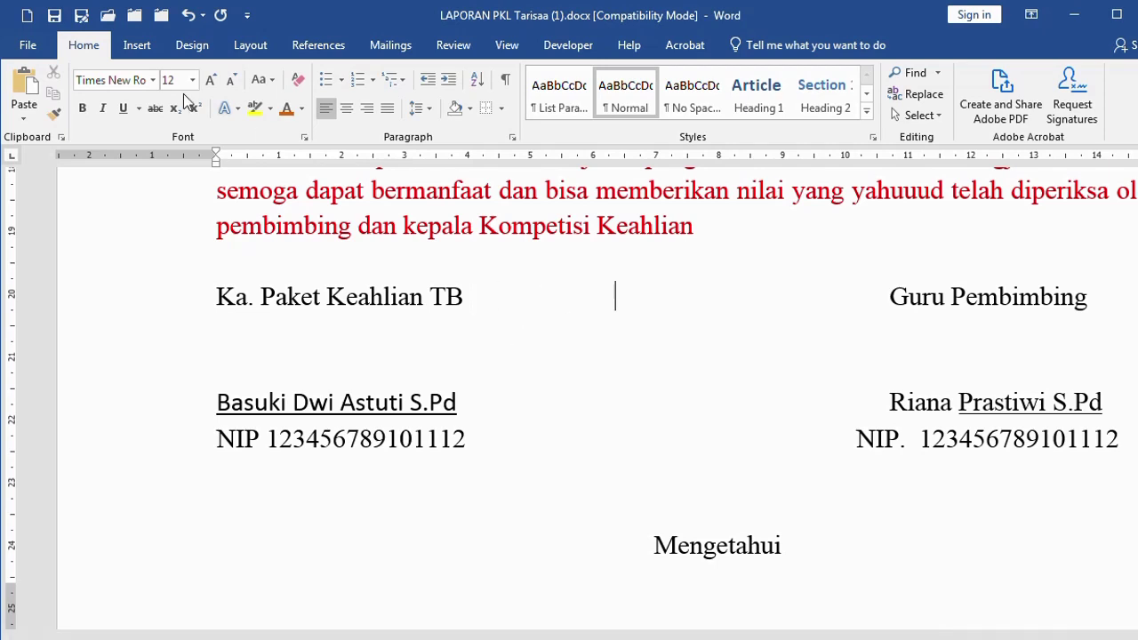
{"action": "key", "text": "Right"}
{"action": "key", "text": "Right"}
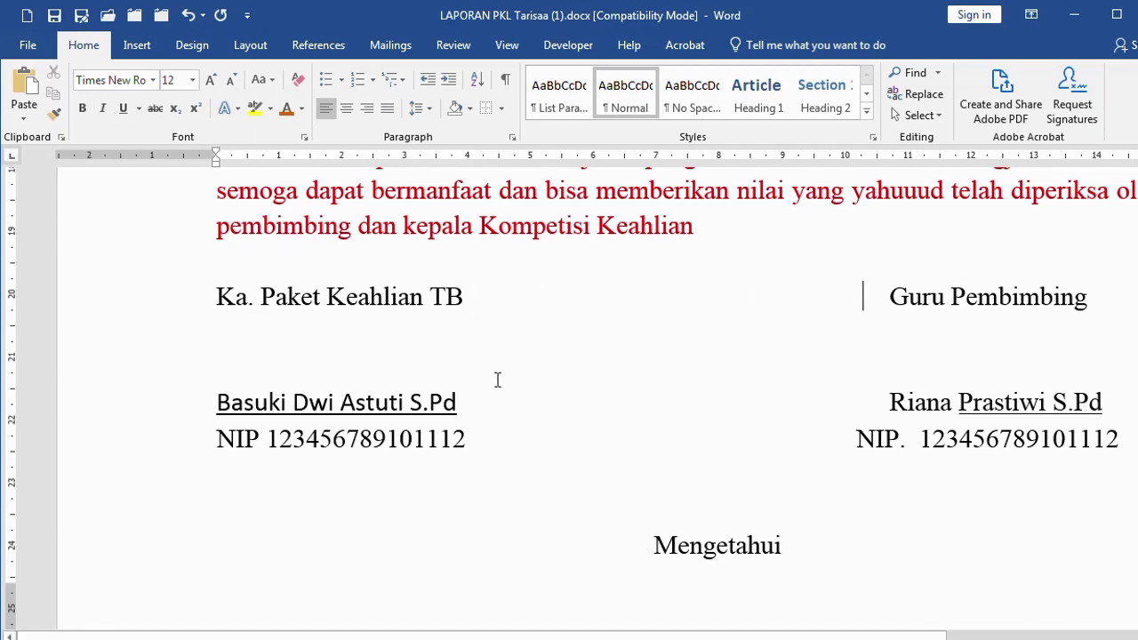
{"action": "left_click", "coordinate": [507, 398]}
{"action": "key", "text": "Right"}
{"action": "key", "text": "Right"}
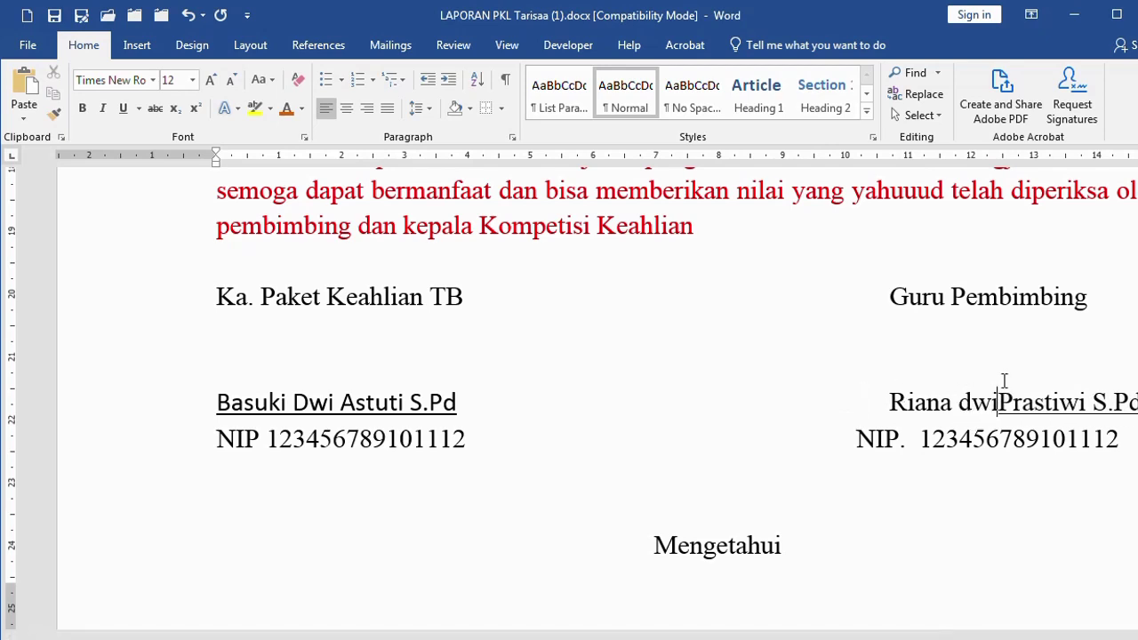
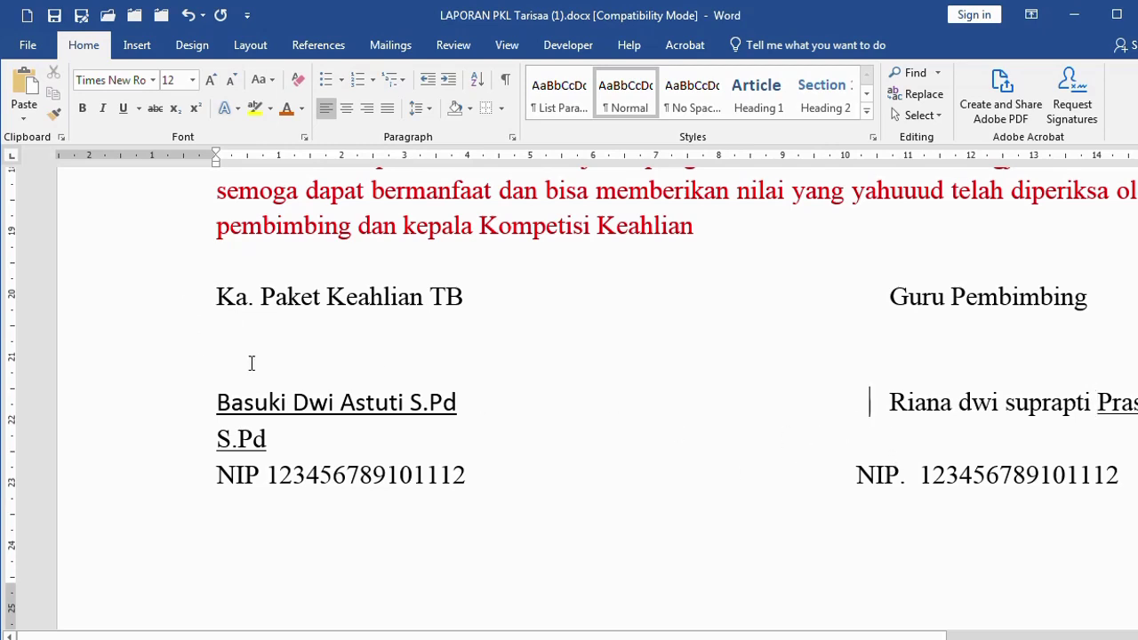
Add blank lines between the red paragraph and the signature titles
{"action": "left_click", "coordinate": [238, 259]}
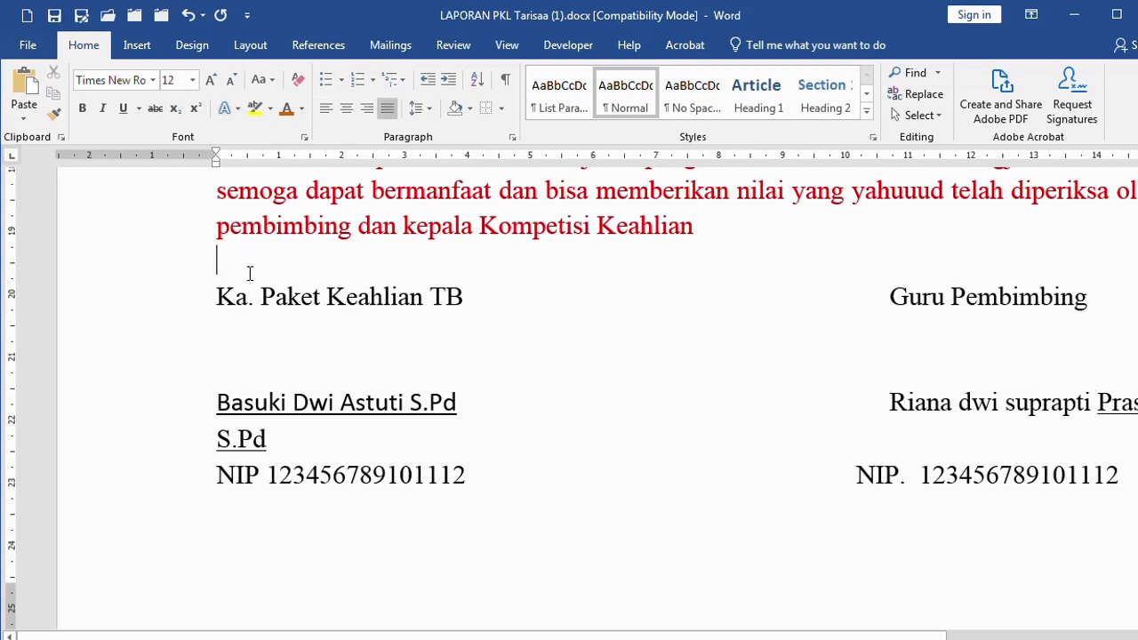
{"action": "key", "text": "Return"}
{"action": "key", "text": "Return"}
{"action": "left_click", "coordinate": [289, 302]}
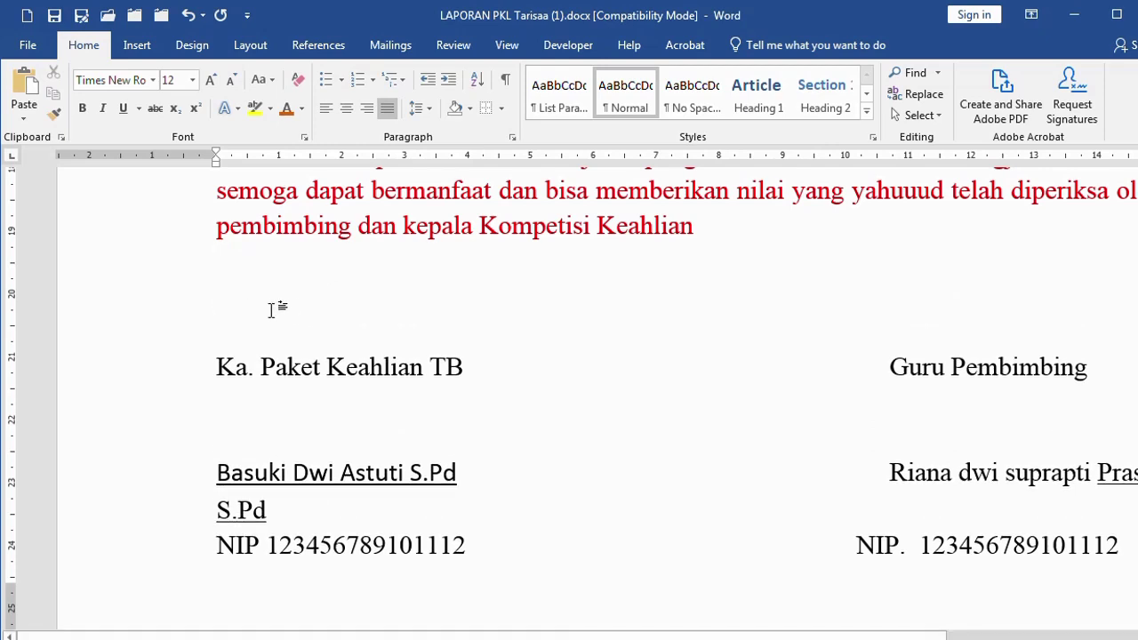
Insert a 2x1 table with Kepala Sekolah, signer name and NIP left, Sekretaris and name right
{"action": "left_click", "coordinate": [138, 46]}
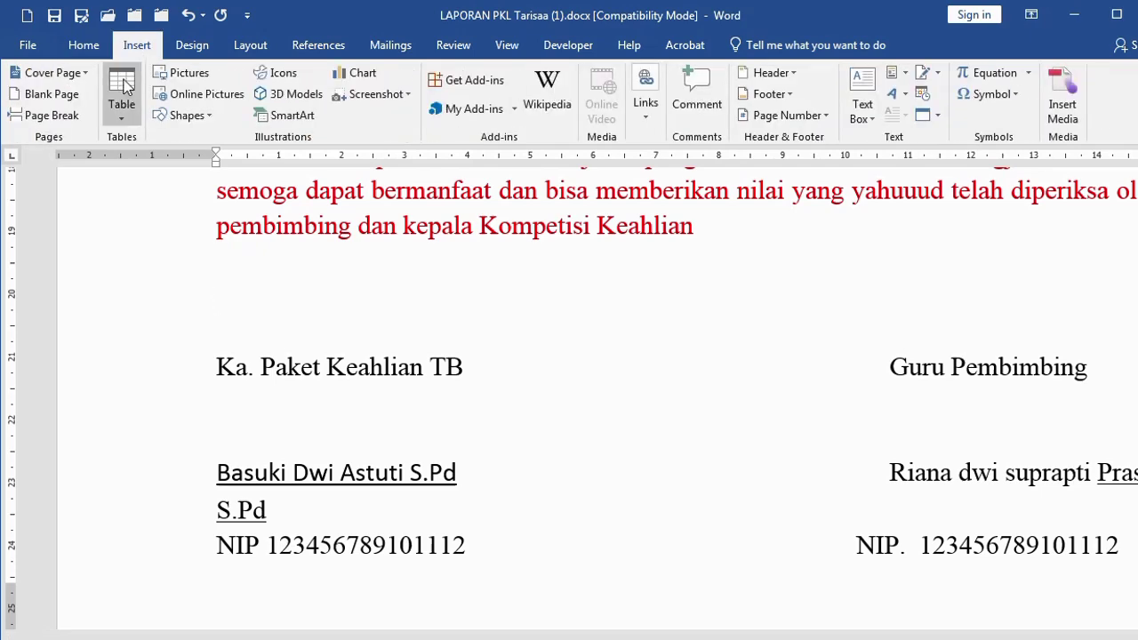
{"action": "left_click", "coordinate": [125, 84]}
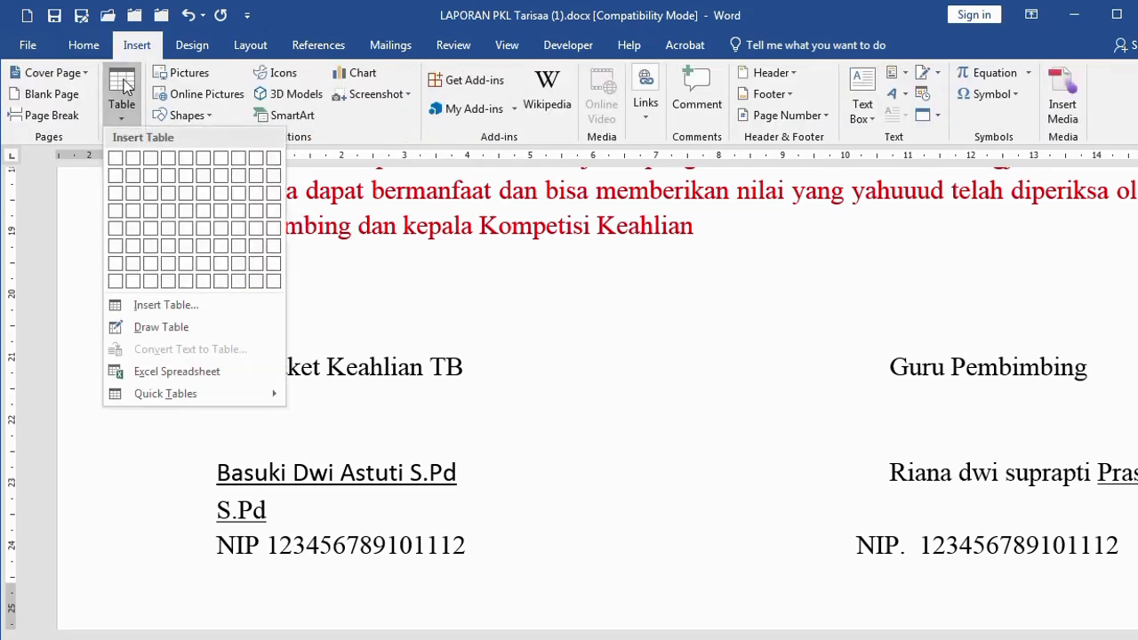
{"action": "left_click", "coordinate": [135, 155]}
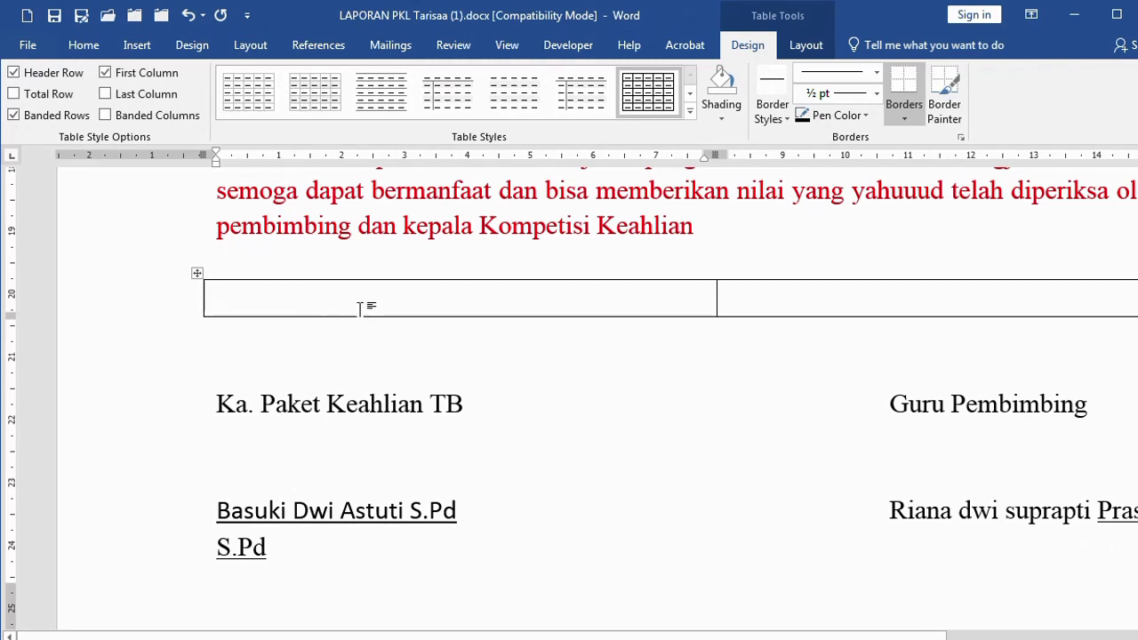
{"action": "type", "text": "Kepala Sekolah   Sudarmaji"}
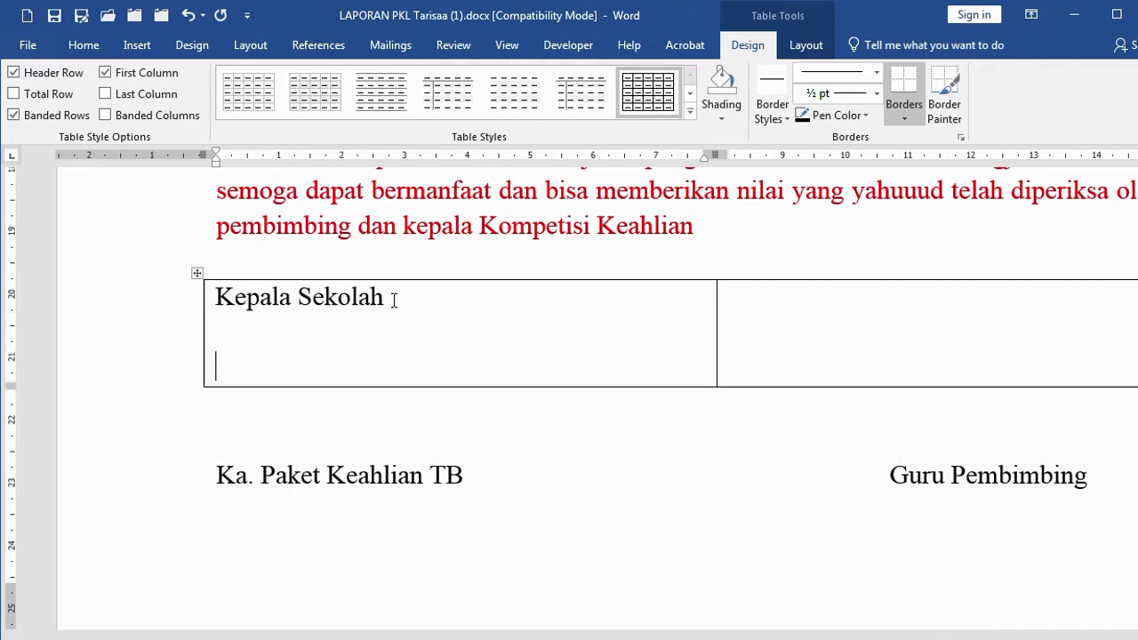
{"action": "key", "text": "Tab"}
{"action": "type", "text": "Sekretaris"}
{"action": "key", "text": "Return"}
{"action": "key", "text": "Return"}
{"action": "key", "text": "Return"}
{"action": "type", "text": "Mangan Sop"}
{"action": "left_click", "coordinate": [369, 402]}
{"action": "key", "text": "Return"}
{"action": "type", "text": "NIP 123456789"}
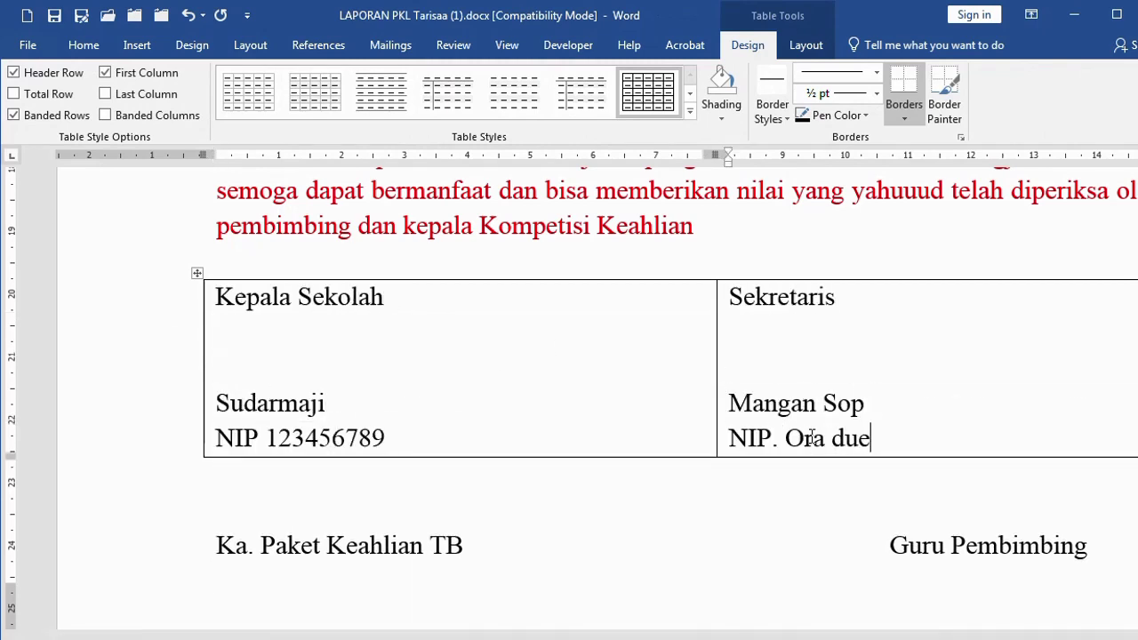
Select both cells of the new signature table
{"action": "left_click", "coordinate": [529, 380]}
{"action": "scroll", "coordinate": [570, 378], "scroll_direction": "down", "scroll_amount": 2}
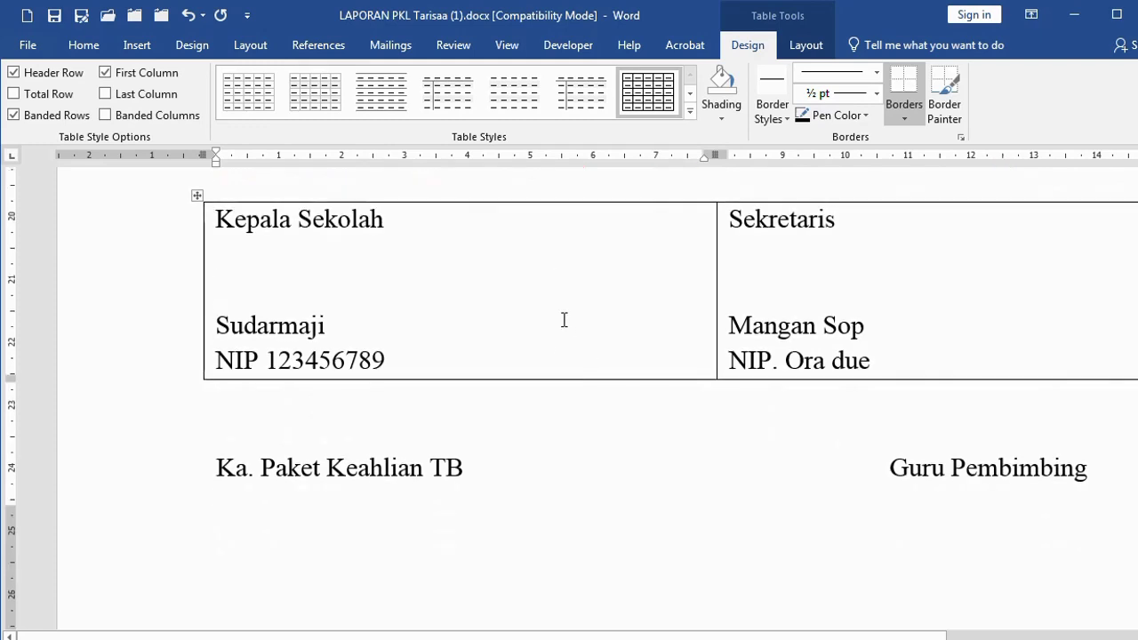
{"action": "left_click_drag", "start_coordinate": [628, 266], "coordinate": [772, 270]}
{"action": "left_click", "coordinate": [628, 270]}
Centre the text in both signature cells
{"action": "left_click_drag", "start_coordinate": [597, 286], "coordinate": [780, 280]}
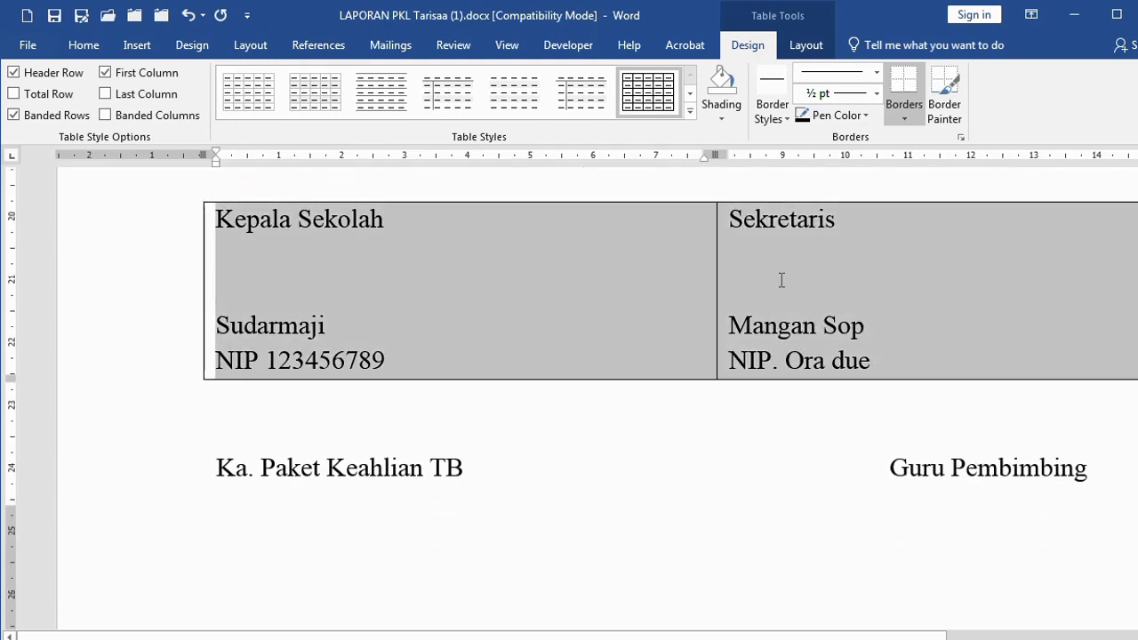
{"action": "left_click", "coordinate": [78, 48]}
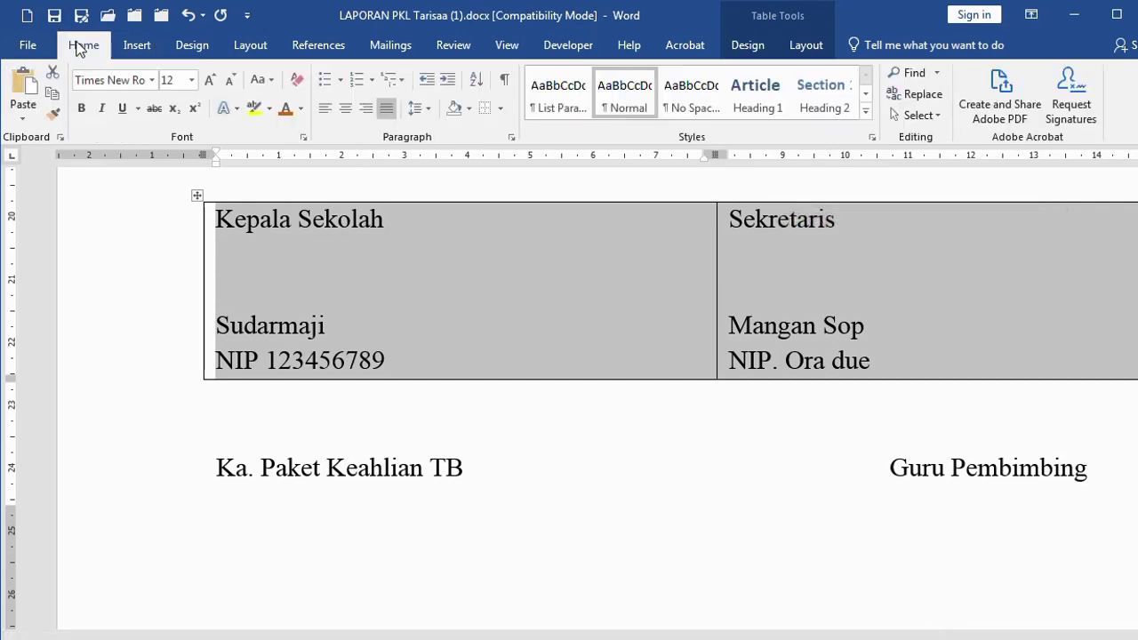
{"action": "left_click", "coordinate": [346, 108]}
{"action": "left_click", "coordinate": [448, 277]}
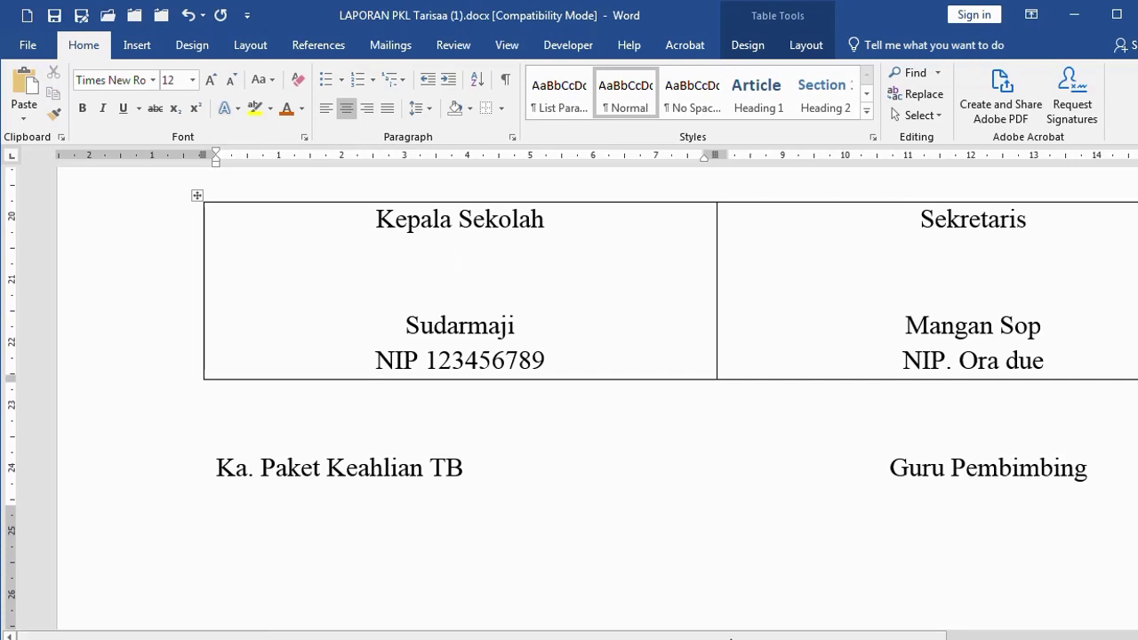
Insert an empty column between the Kepala Sekolah and Sekretaris cells
{"action": "left_click_drag", "start_coordinate": [733, 637], "coordinate": [837, 637]}
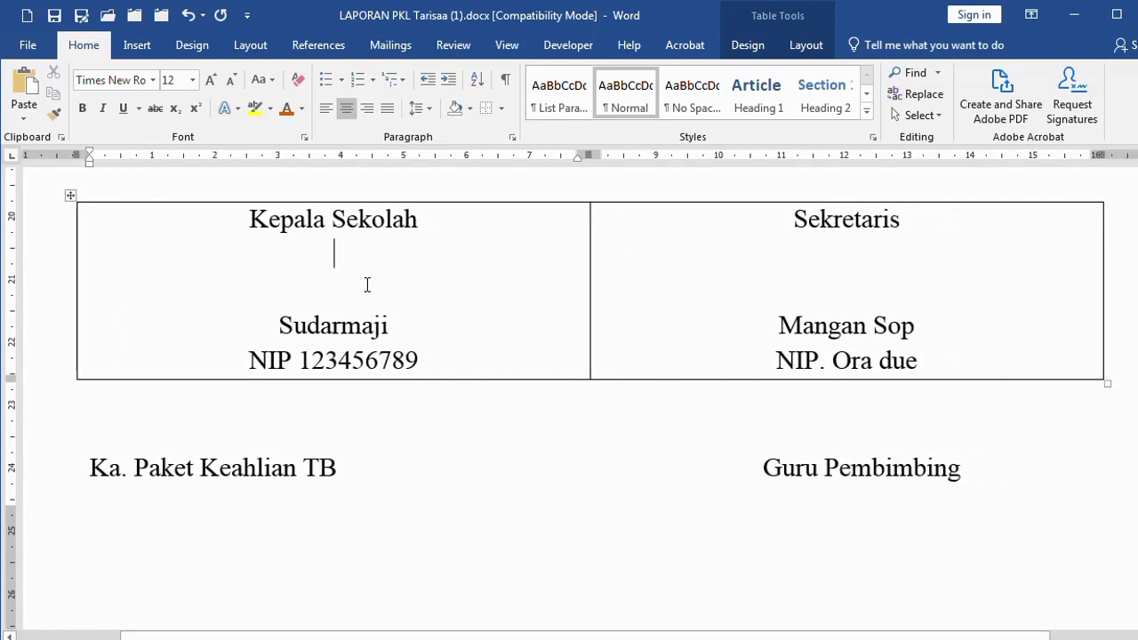
{"action": "mouse_move", "coordinate": [592, 197]}
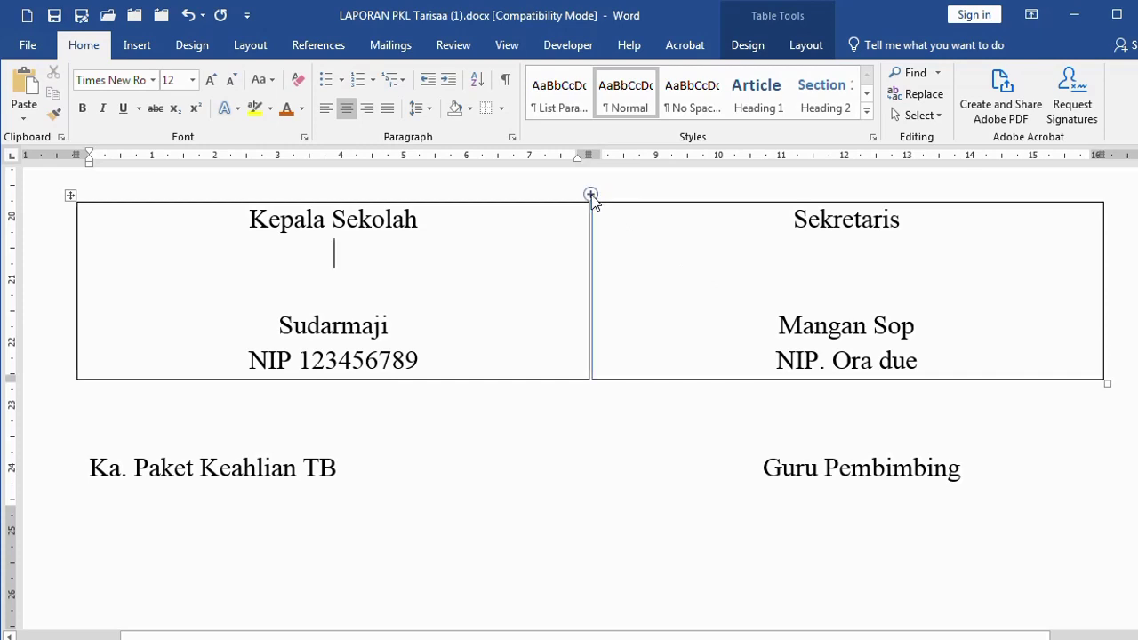
{"action": "left_click", "coordinate": [591, 196]}
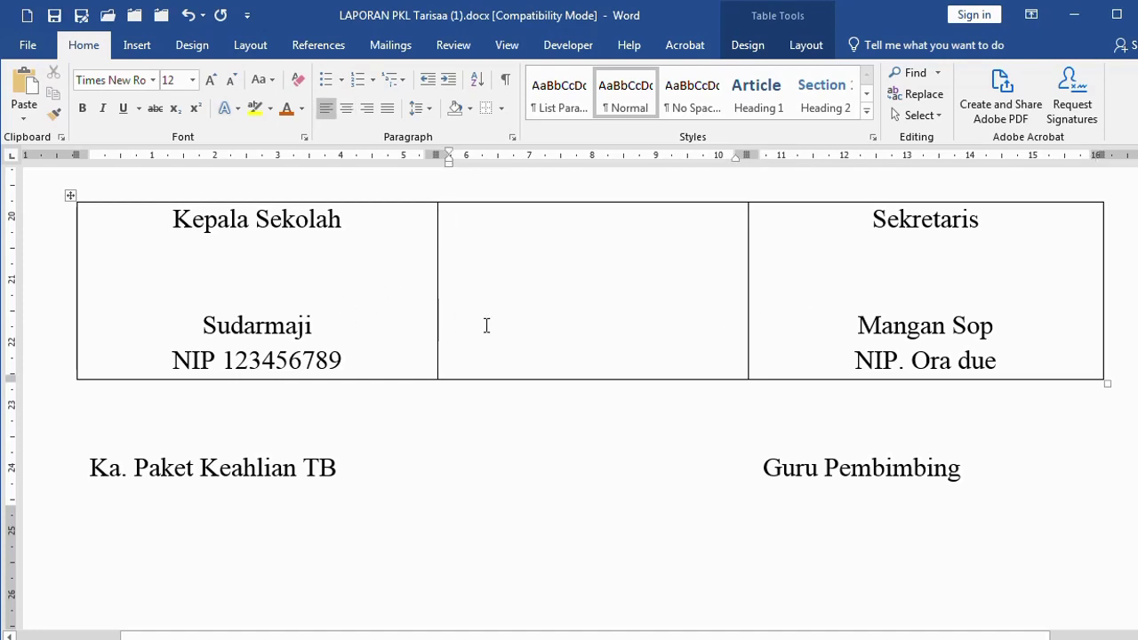
Give the Kepala Sekolah cell borders on all sides
{"action": "left_click", "coordinate": [277, 286]}
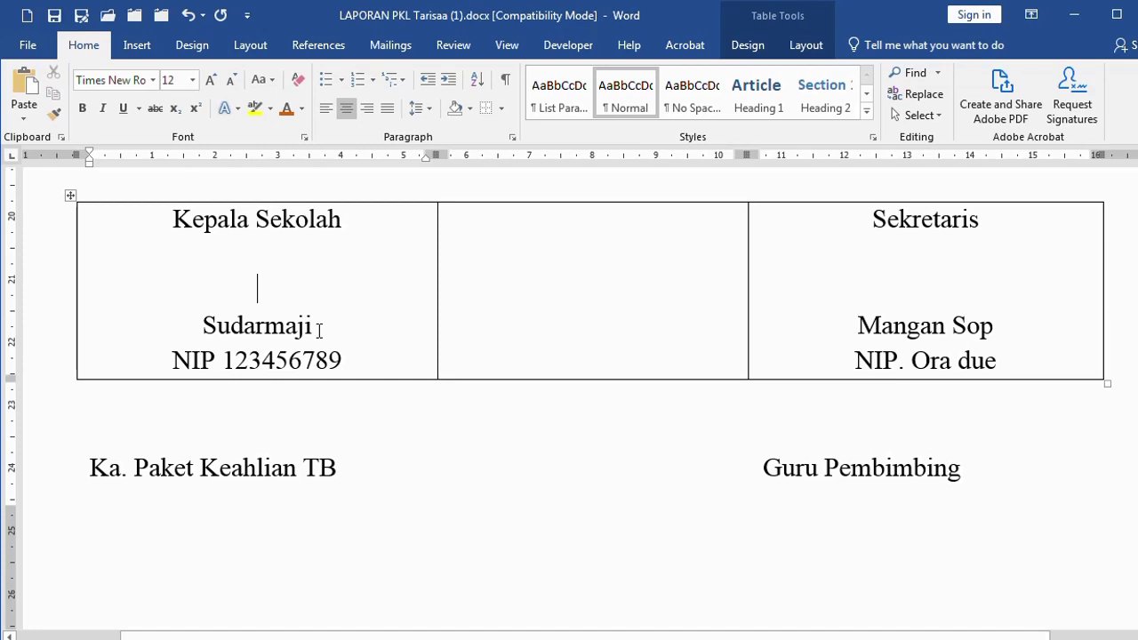
{"action": "left_click", "coordinate": [502, 108]}
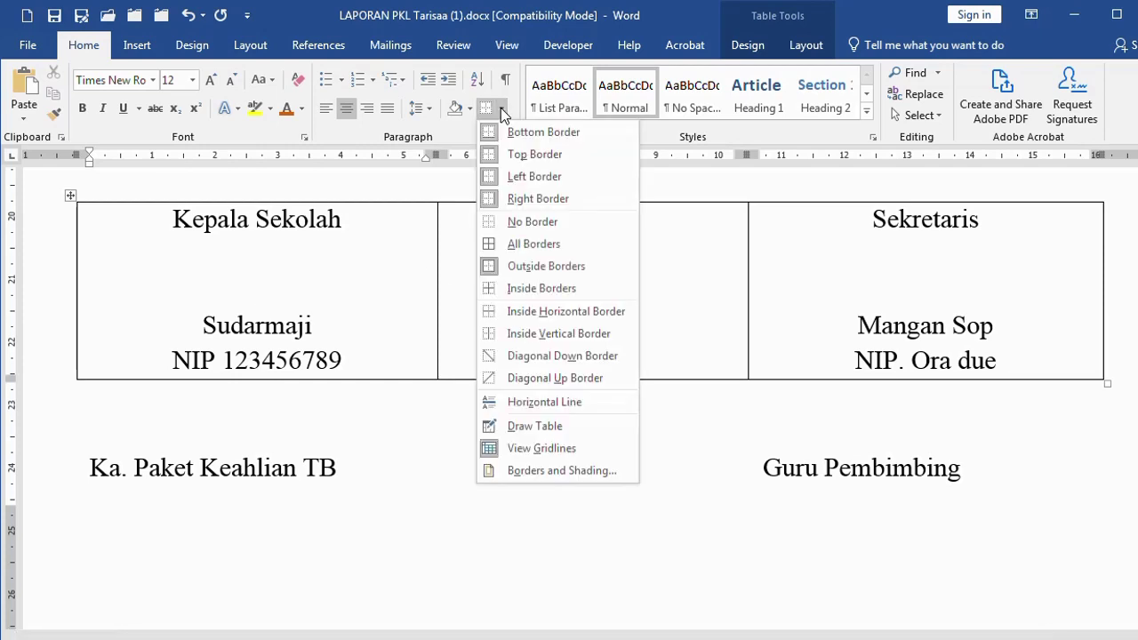
{"action": "left_click", "coordinate": [521, 243]}
Apply No Border to the whole signature table row
{"action": "left_click", "coordinate": [22, 309]}
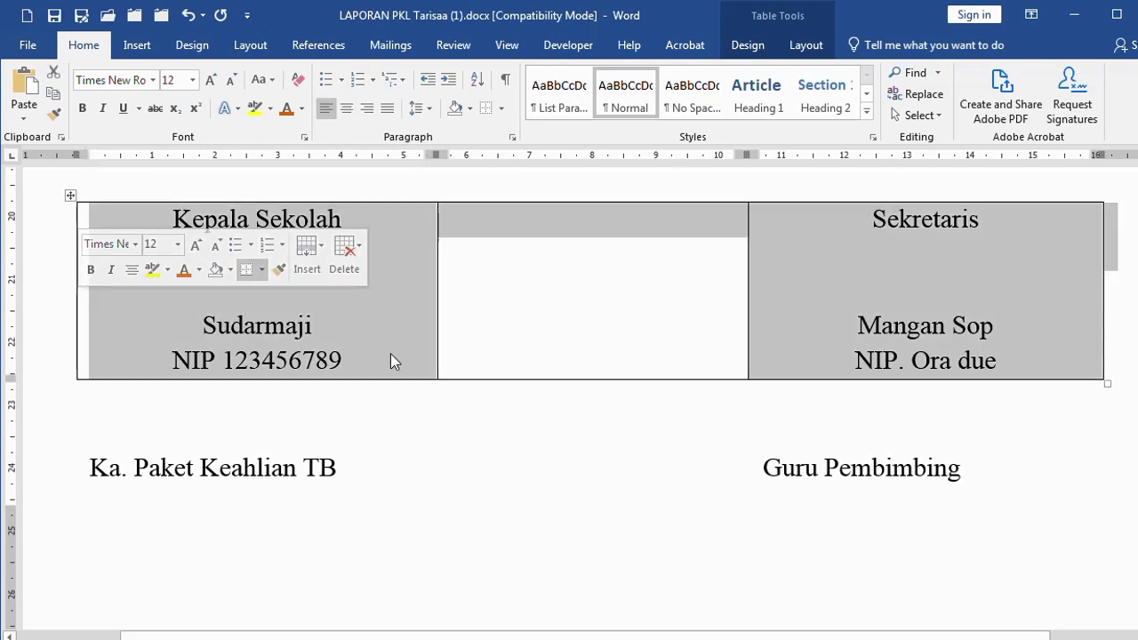
{"action": "left_click", "coordinate": [503, 108]}
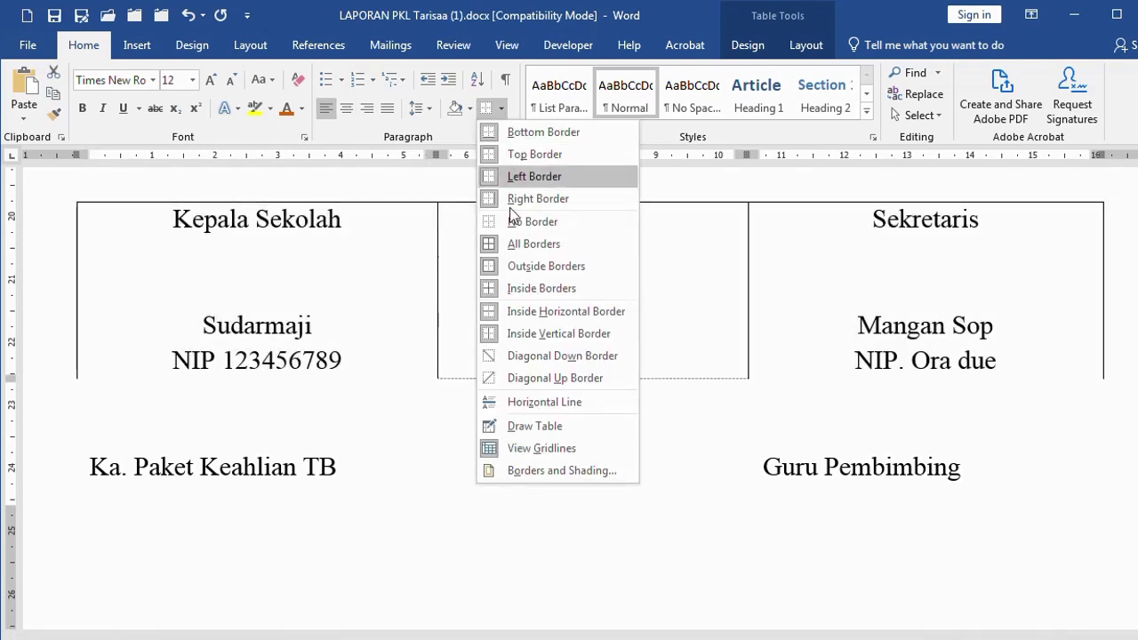
{"action": "left_click", "coordinate": [508, 222]}
{"action": "left_click", "coordinate": [502, 287]}
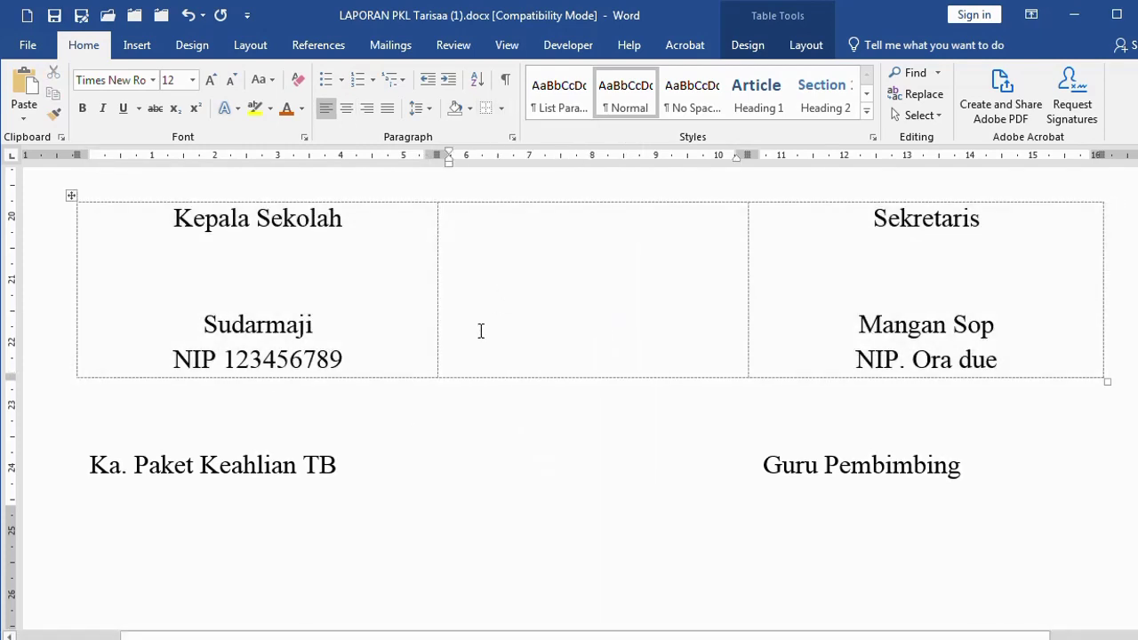
Look over the Nama/Nis table and place the caret on the line below it
{"action": "scroll", "coordinate": [480, 331], "scroll_direction": "up", "scroll_amount": 10}
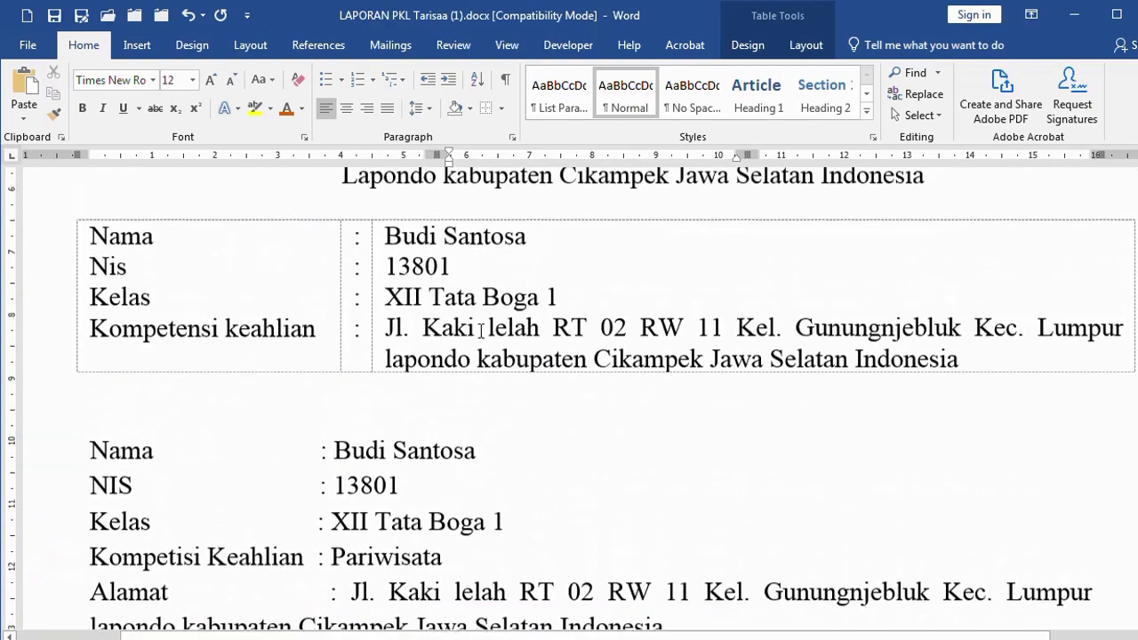
{"action": "scroll", "coordinate": [464, 345], "scroll_direction": "down", "scroll_amount": 1}
{"action": "scroll", "coordinate": [378, 374], "scroll_direction": "up", "scroll_amount": 4}
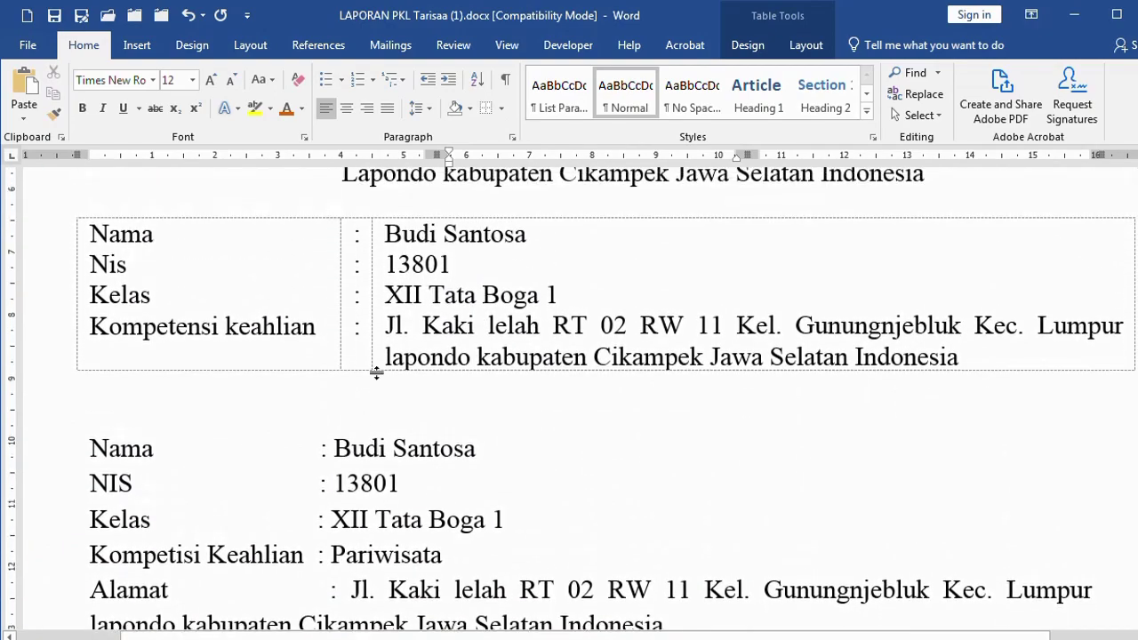
{"action": "scroll", "coordinate": [388, 369], "scroll_direction": "down", "scroll_amount": 2}
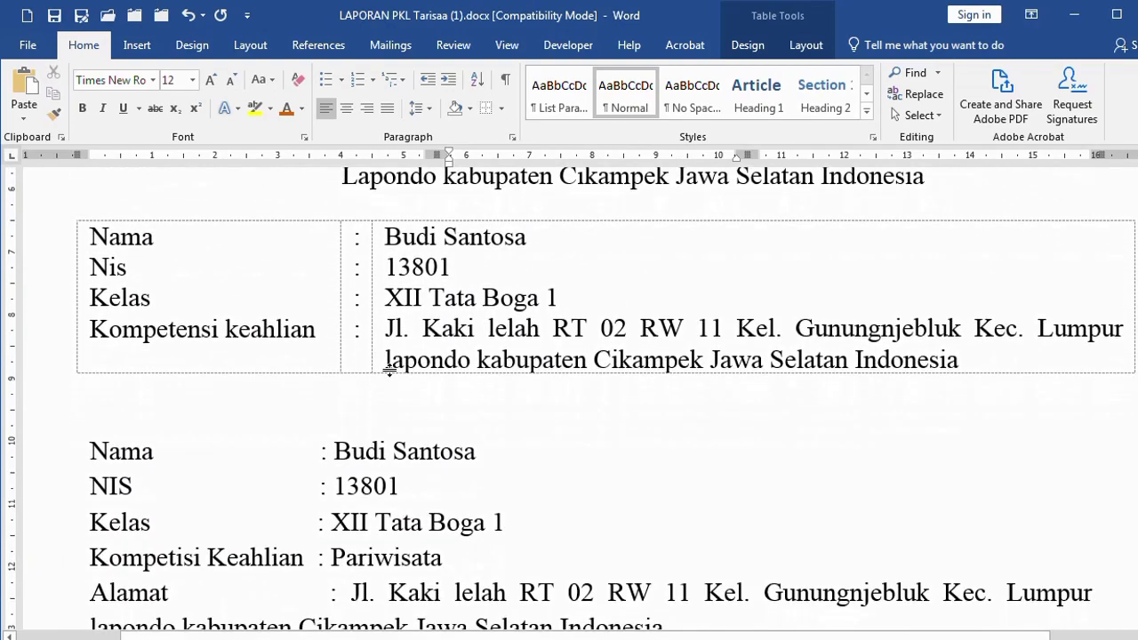
{"action": "left_click", "coordinate": [428, 402]}
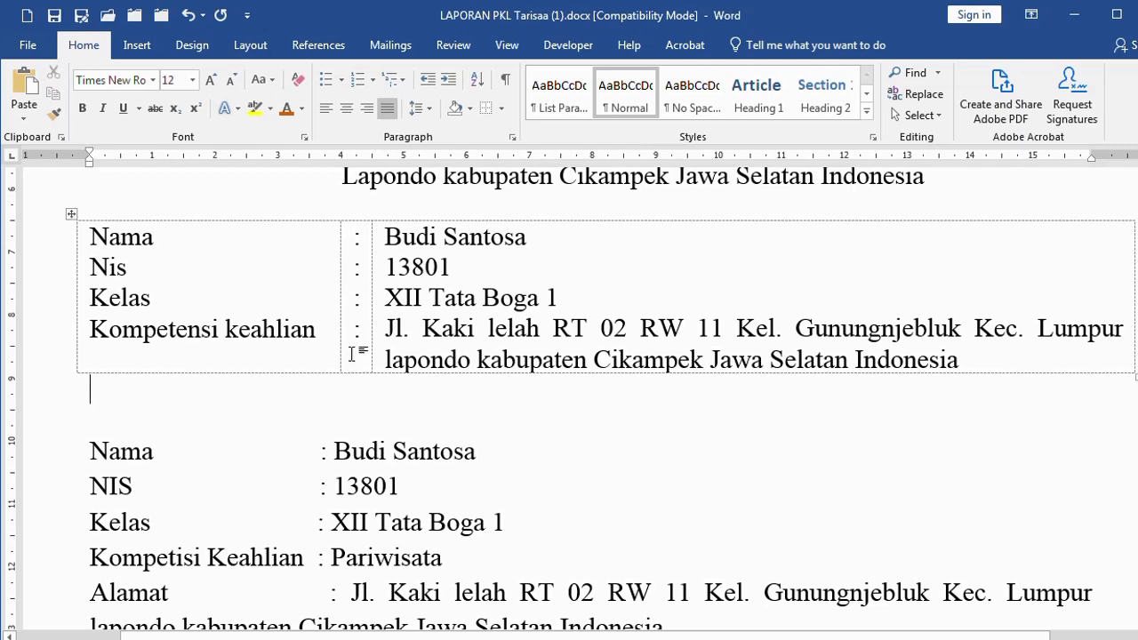
Select the Nama/Nis label and value columns, then check the border options without applying any
{"action": "left_click", "coordinate": [225, 220]}
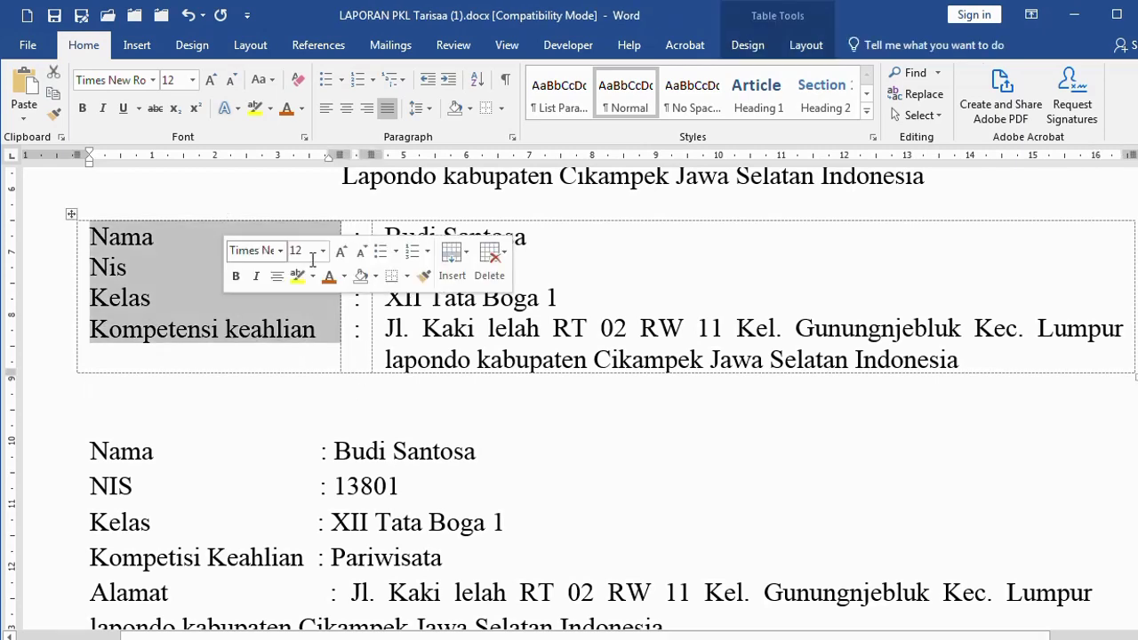
{"action": "left_click", "coordinate": [474, 216]}
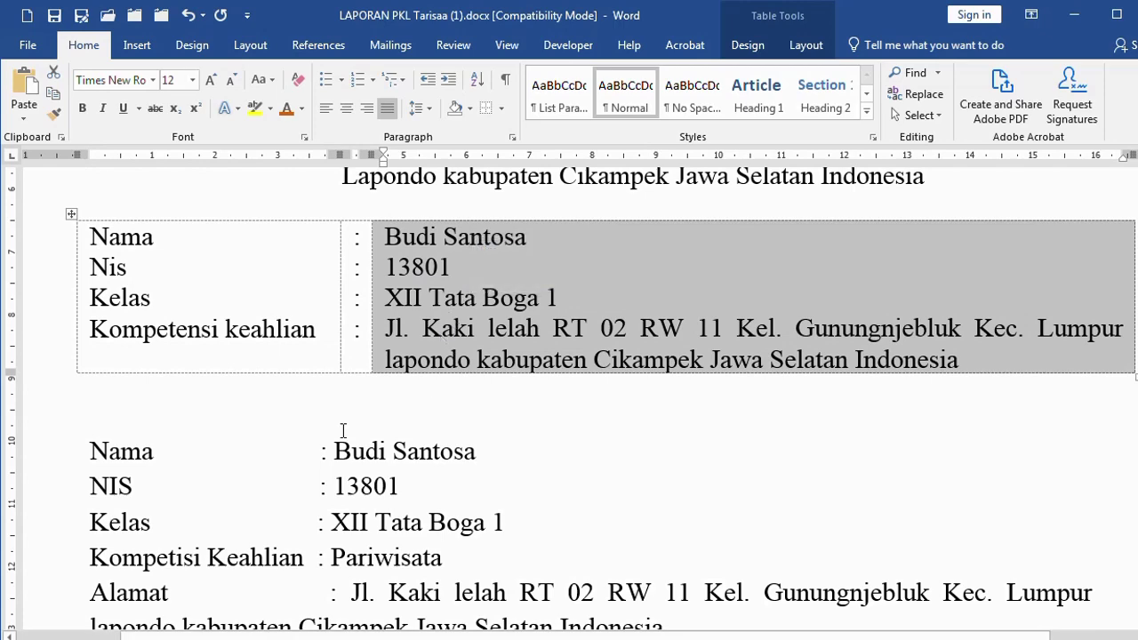
{"action": "left_click", "coordinate": [355, 400]}
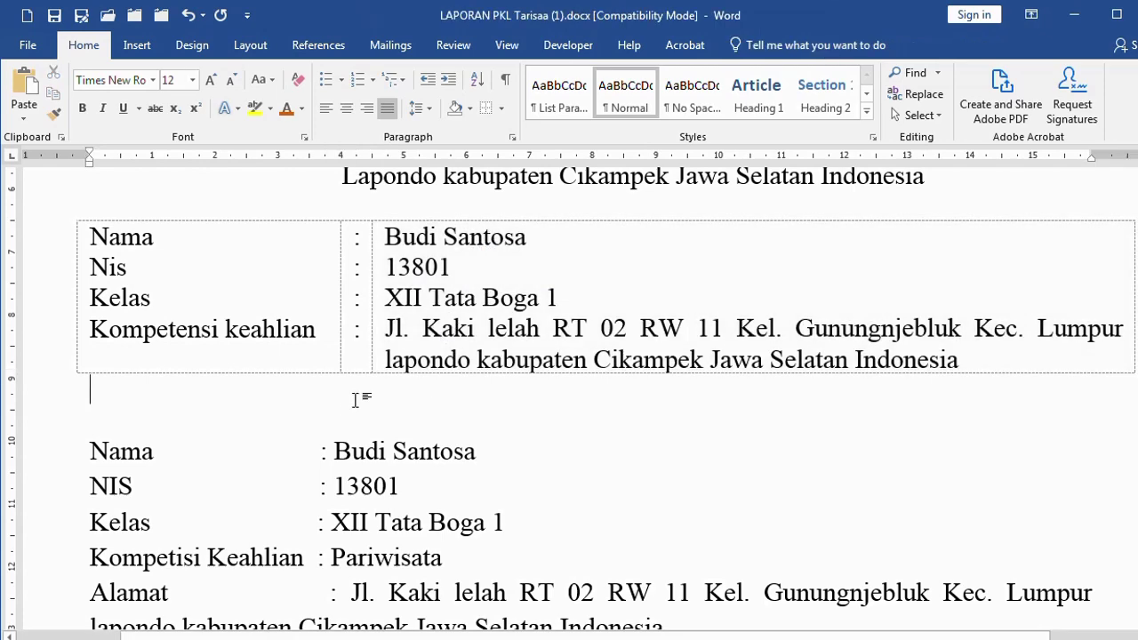
{"action": "left_click", "coordinate": [501, 109]}
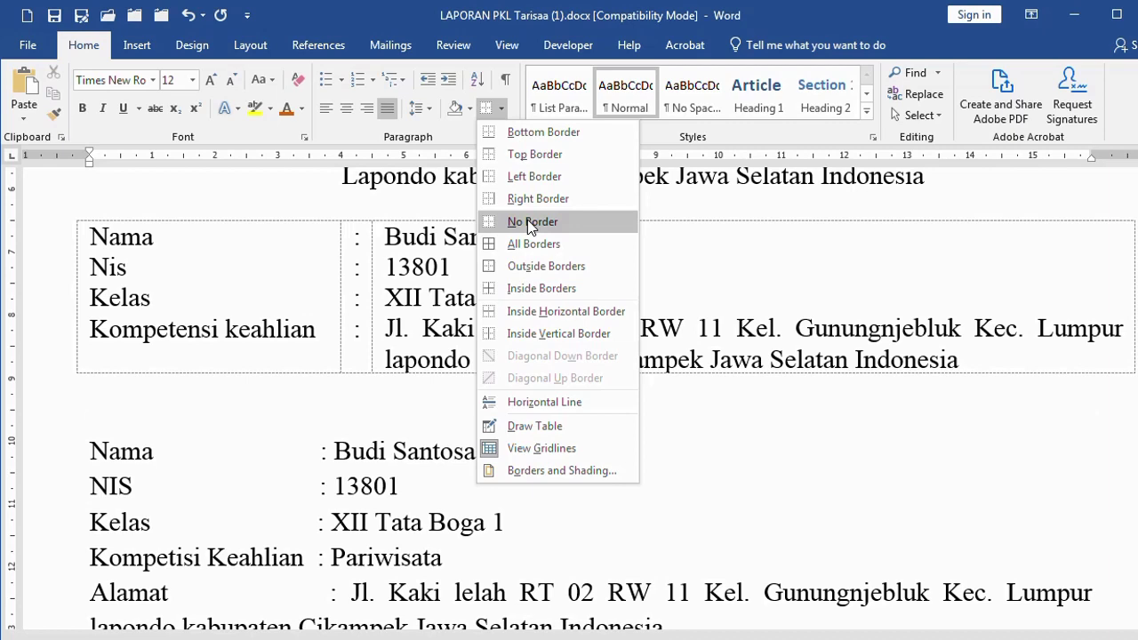
{"action": "left_click", "coordinate": [310, 394]}
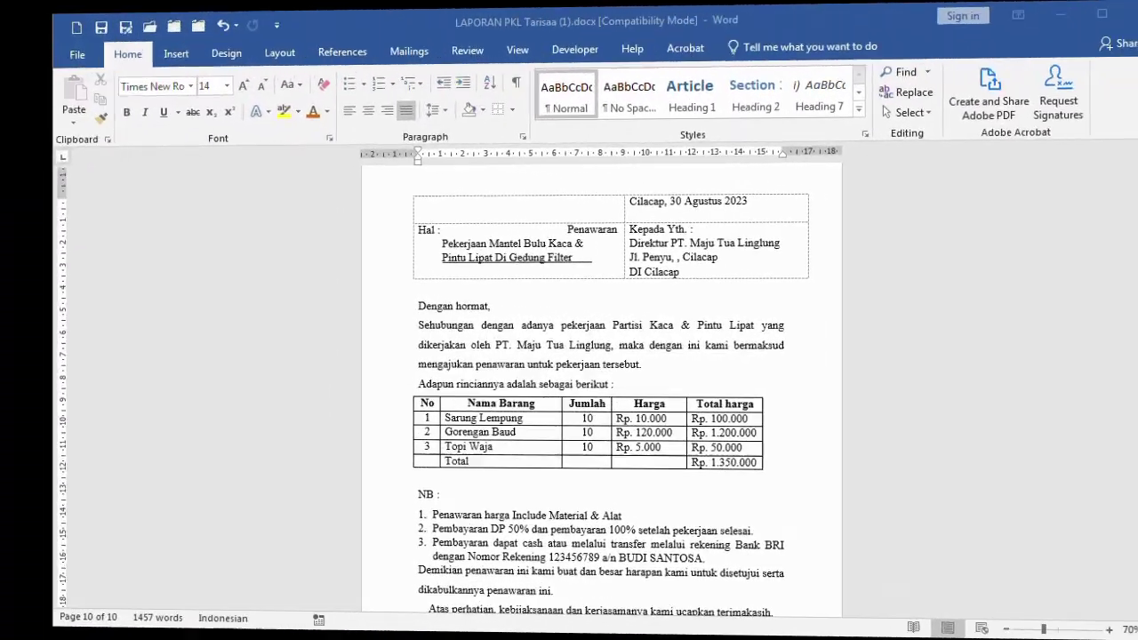
Inspect the price table, selecting the Total harga amounts and then the whole table unchanged
{"action": "scroll", "coordinate": [939, 439], "scroll_direction": "up", "scroll_amount": 1, "text": "ctrl"}
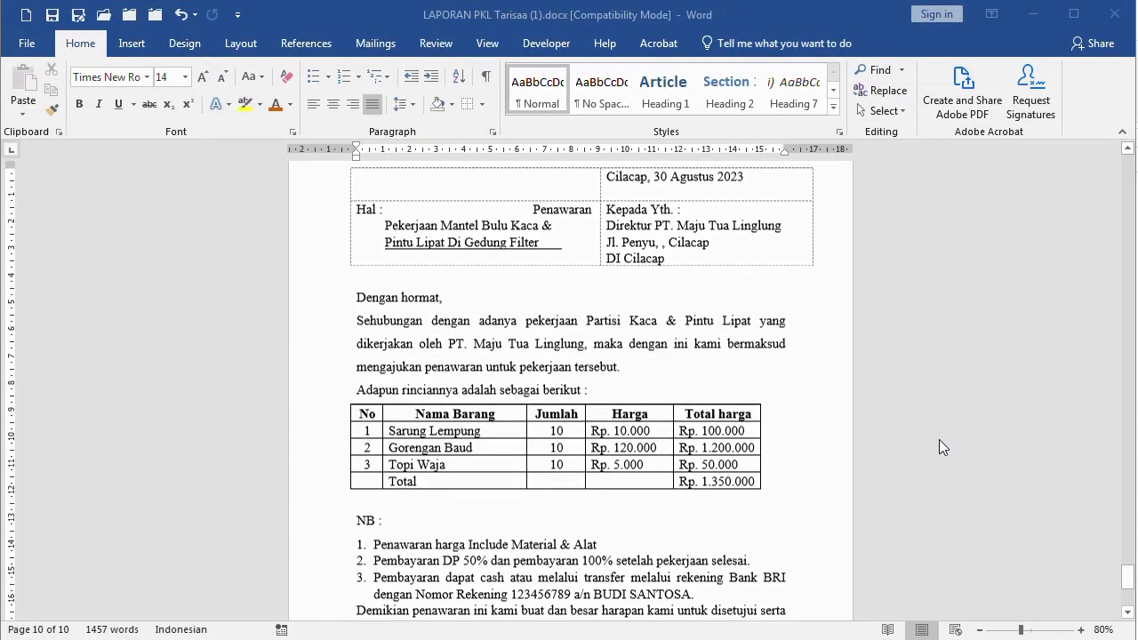
{"action": "scroll", "coordinate": [947, 463], "scroll_direction": "down", "scroll_amount": 1}
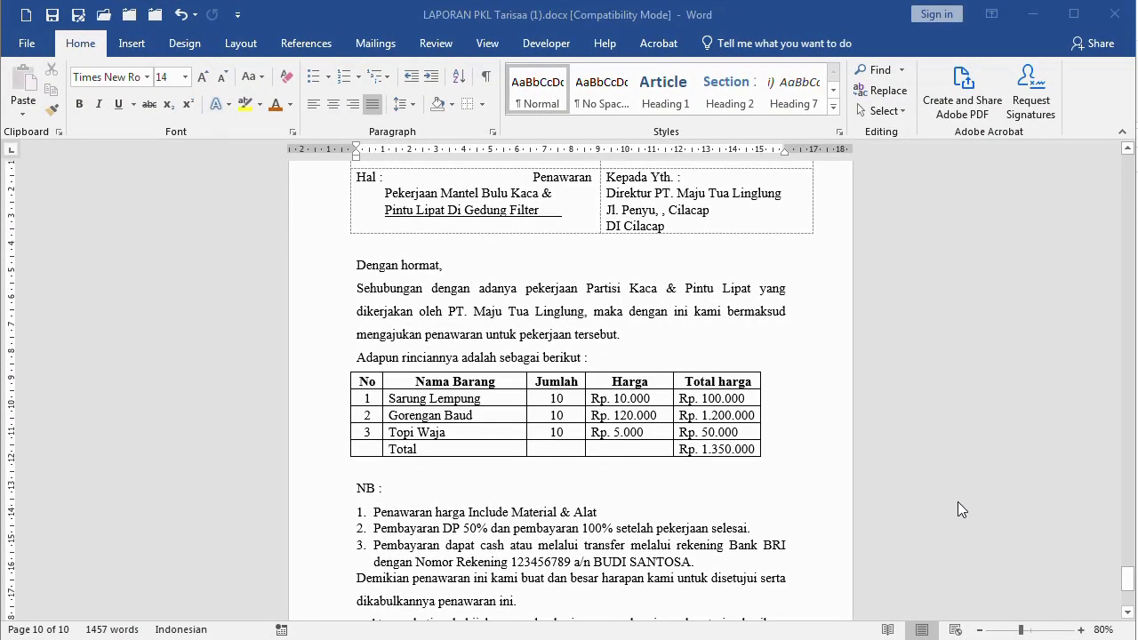
{"action": "scroll", "coordinate": [957, 501], "scroll_direction": "up", "scroll_amount": 1, "text": "ctrl"}
{"action": "scroll", "coordinate": [934, 569], "scroll_direction": "up", "scroll_amount": 2, "text": "ctrl"}
{"action": "scroll", "coordinate": [914, 601], "scroll_direction": "down", "scroll_amount": 1, "text": "ctrl"}
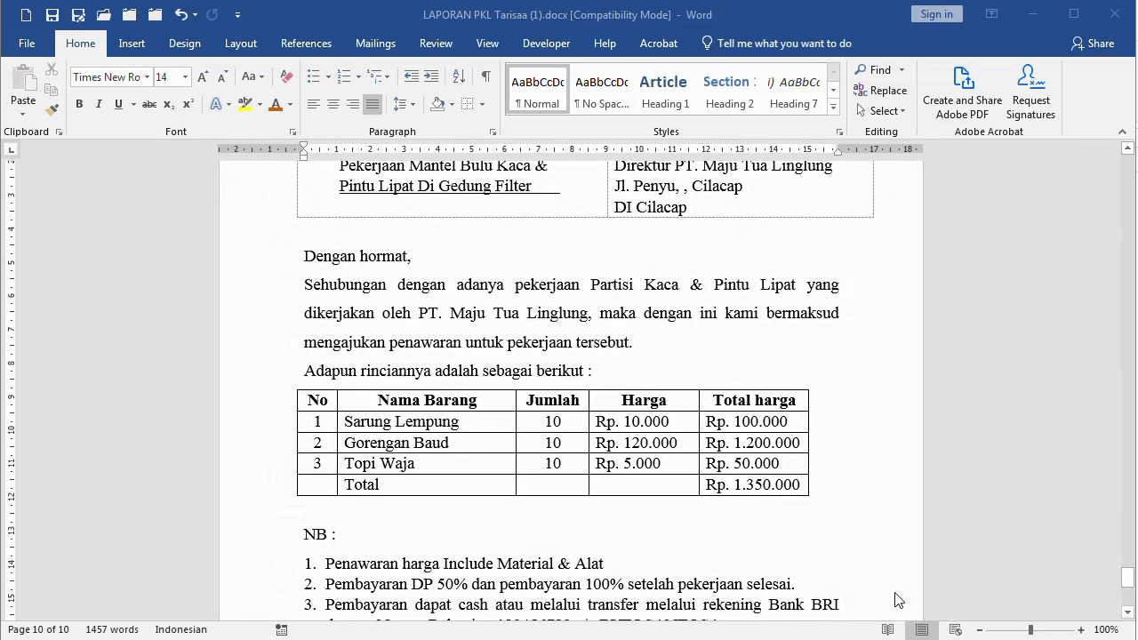
{"action": "scroll", "coordinate": [897, 585], "scroll_direction": "down", "scroll_amount": 2}
{"action": "scroll", "coordinate": [946, 543], "scroll_direction": "up", "scroll_amount": 7, "text": "ctrl"}
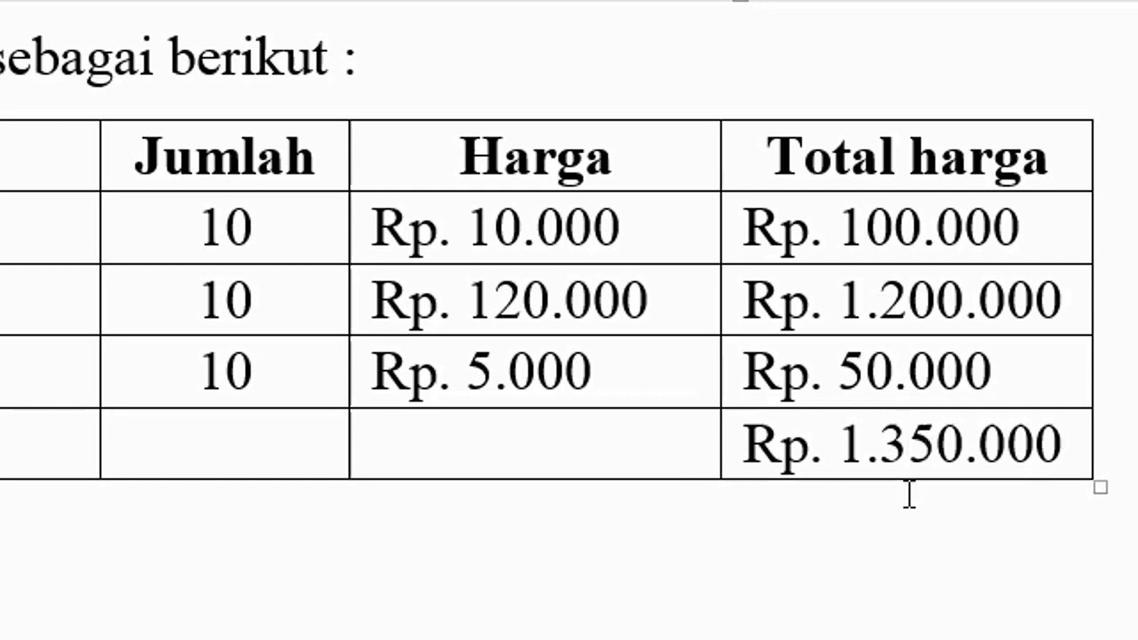
{"action": "left_click_drag", "start_coordinate": [848, 226], "coordinate": [867, 415]}
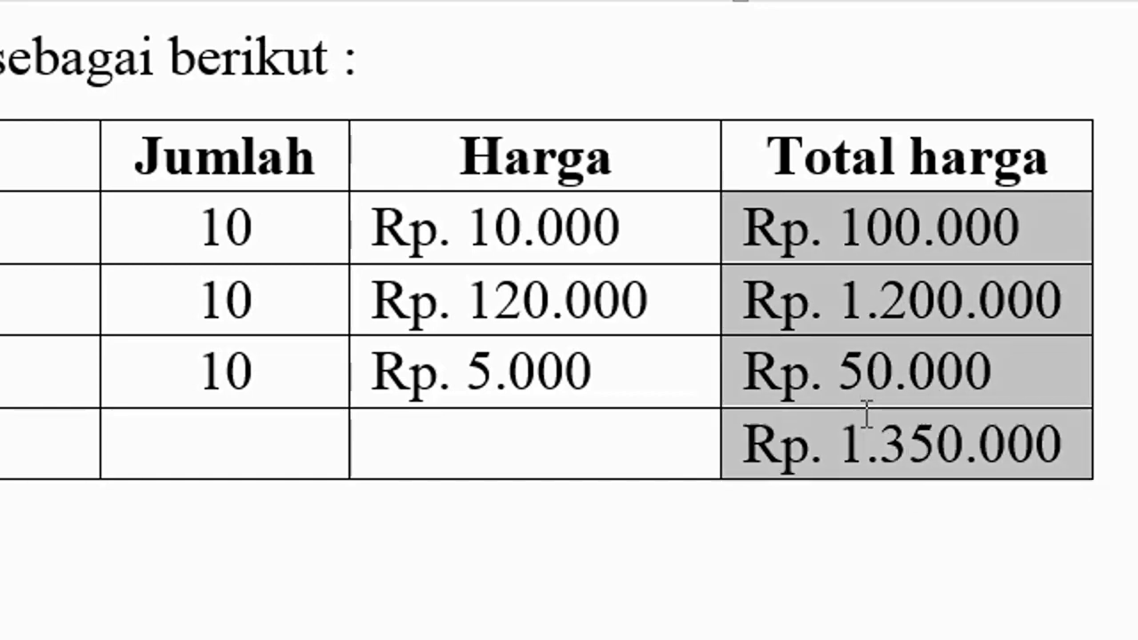
{"action": "left_click", "coordinate": [809, 539]}
{"action": "left_click", "coordinate": [810, 445]}
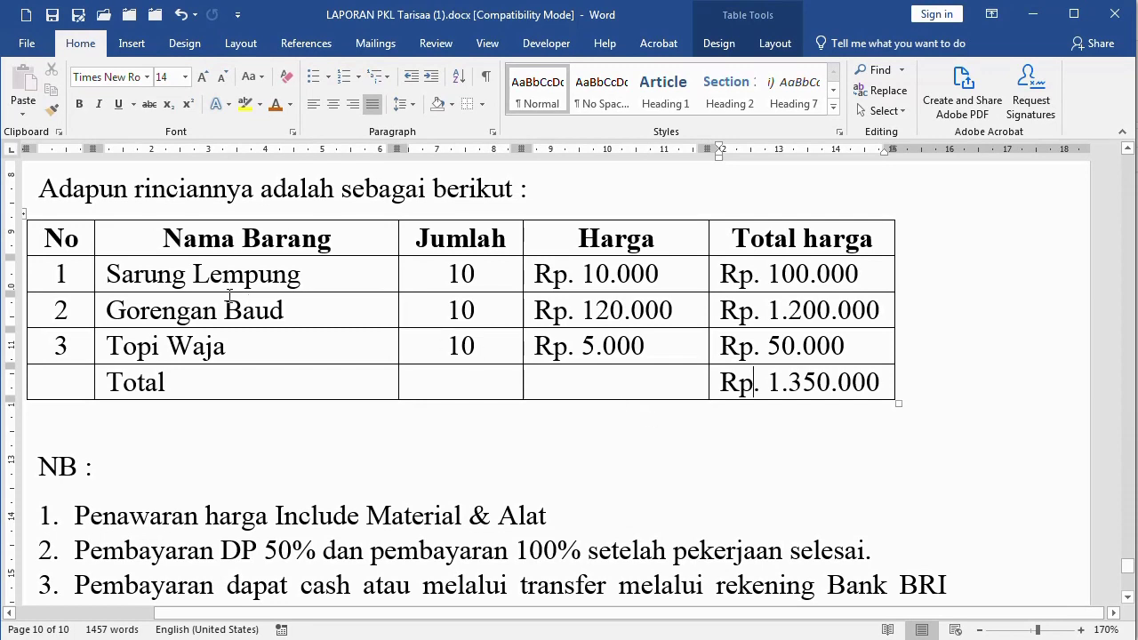
{"action": "mouse_move", "coordinate": [115, 268]}
{"action": "left_mouse_down"}
{"action": "mouse_move", "coordinate": [667, 353]}
{"action": "mouse_move", "coordinate": [770, 384]}
{"action": "left_mouse_up"}
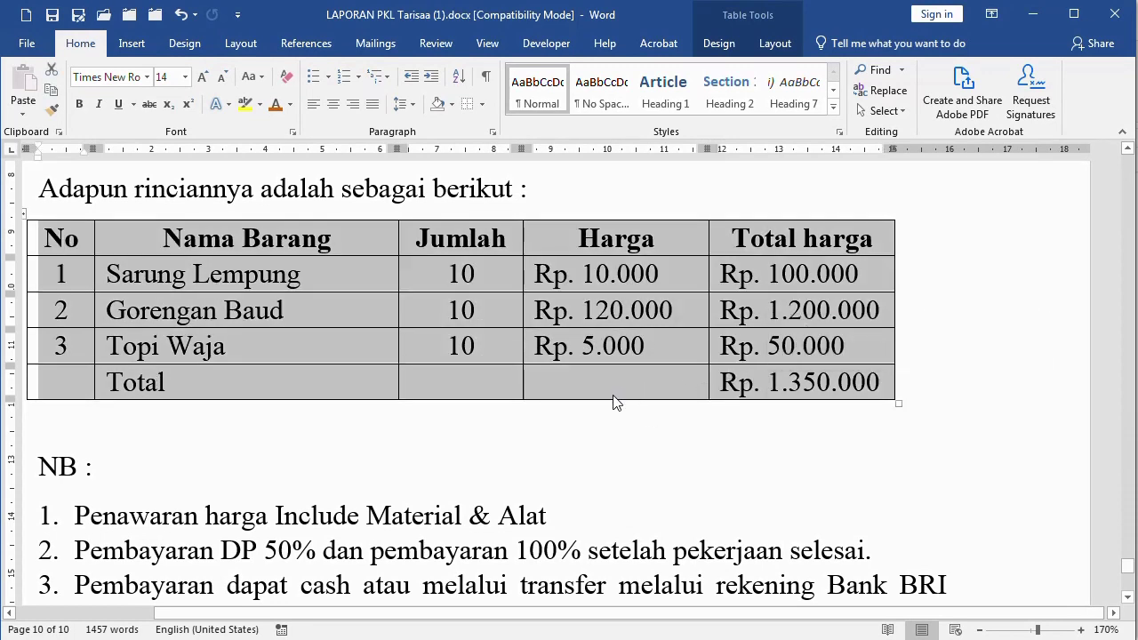
{"action": "scroll", "coordinate": [614, 399], "scroll_direction": "up", "scroll_amount": 1}
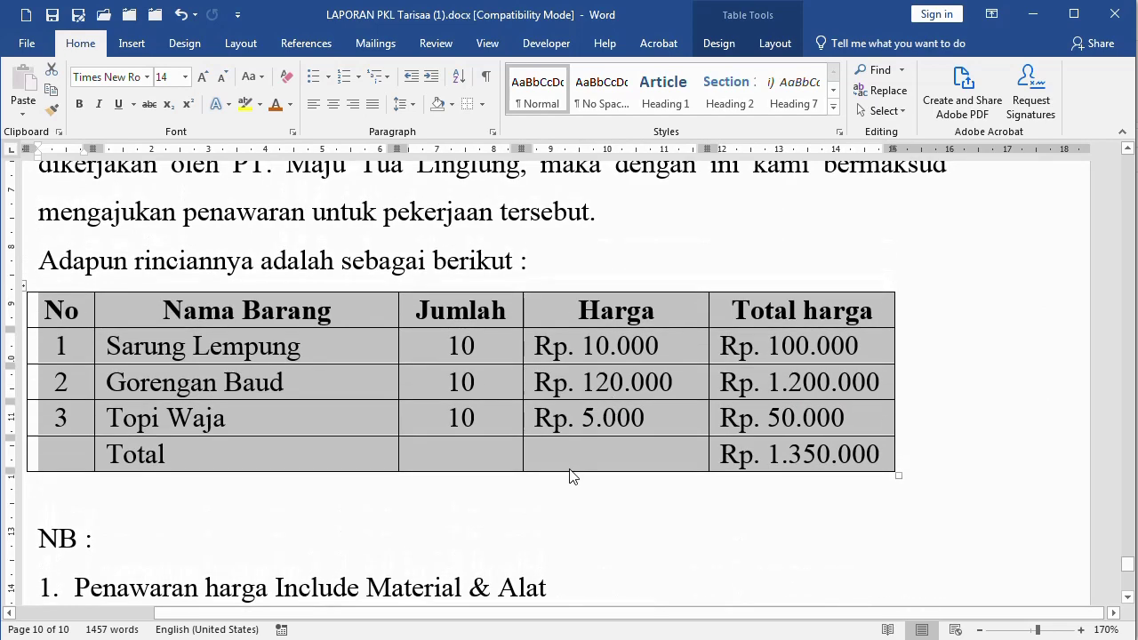
Enter 1000000 in J26 of the JADWAL Takjil workbook and fill it down to J32
{"action": "left_click", "coordinate": [414, 638]}
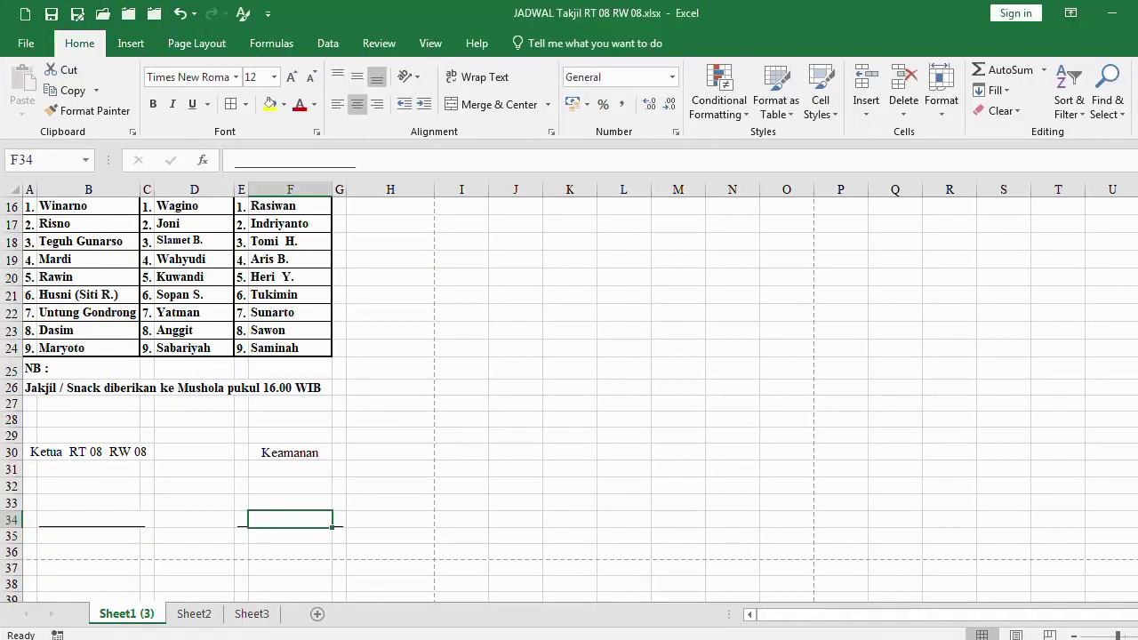
{"action": "left_click", "coordinate": [516, 386]}
{"action": "scroll", "coordinate": [606, 347], "scroll_direction": "up", "scroll_amount": 5, "text": "ctrl"}
{"action": "left_click", "coordinate": [421, 323]}
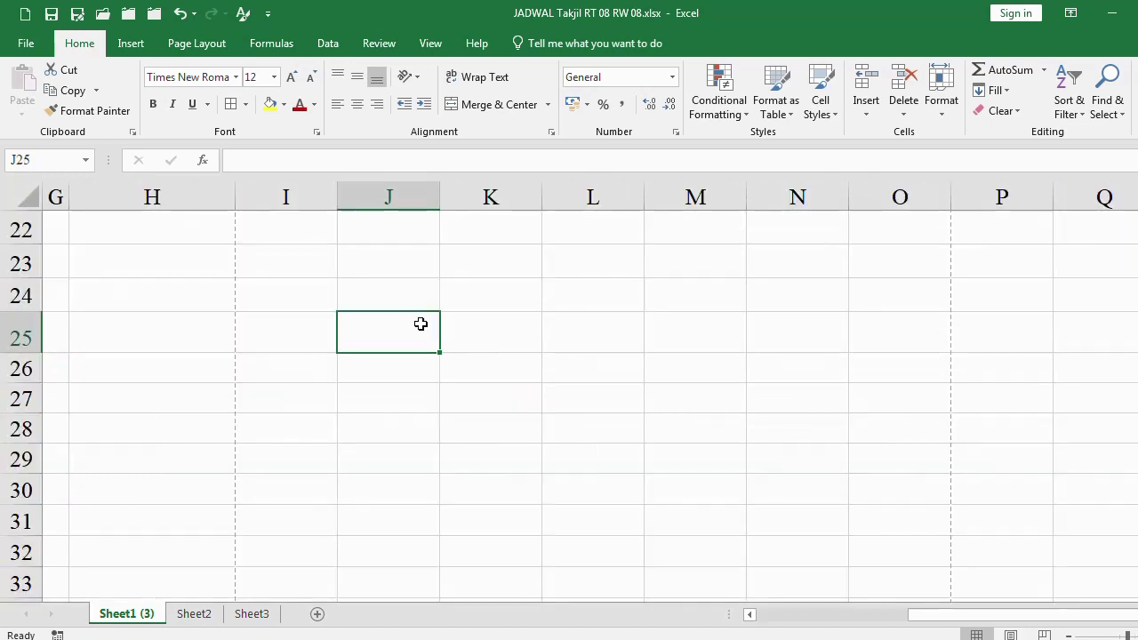
{"action": "left_click", "coordinate": [392, 368]}
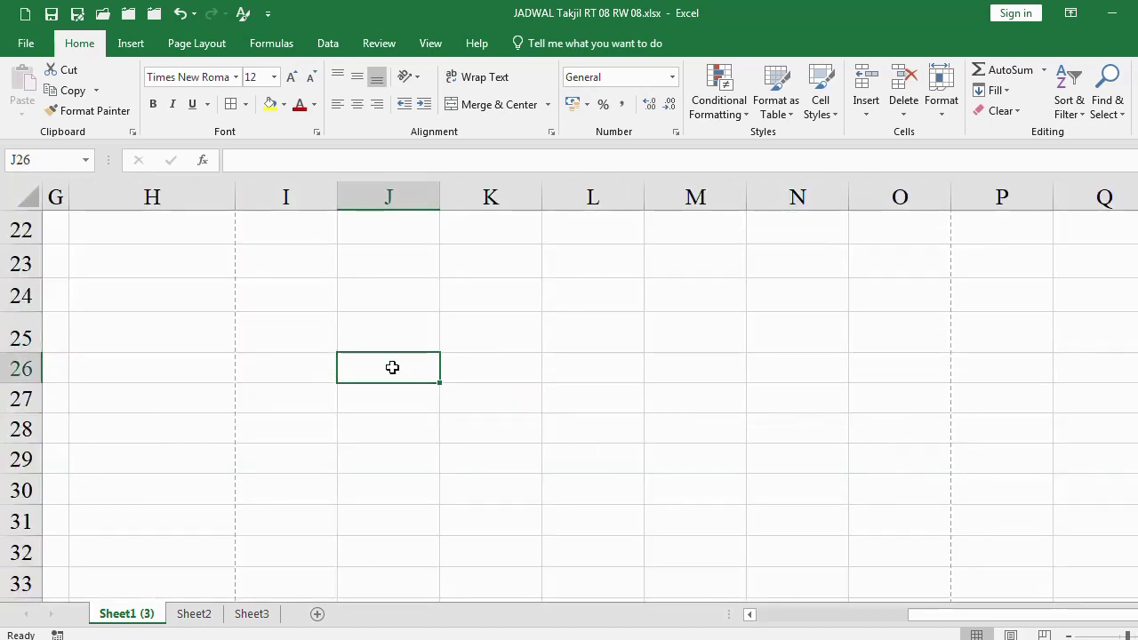
{"action": "type", "text": "1000000"}
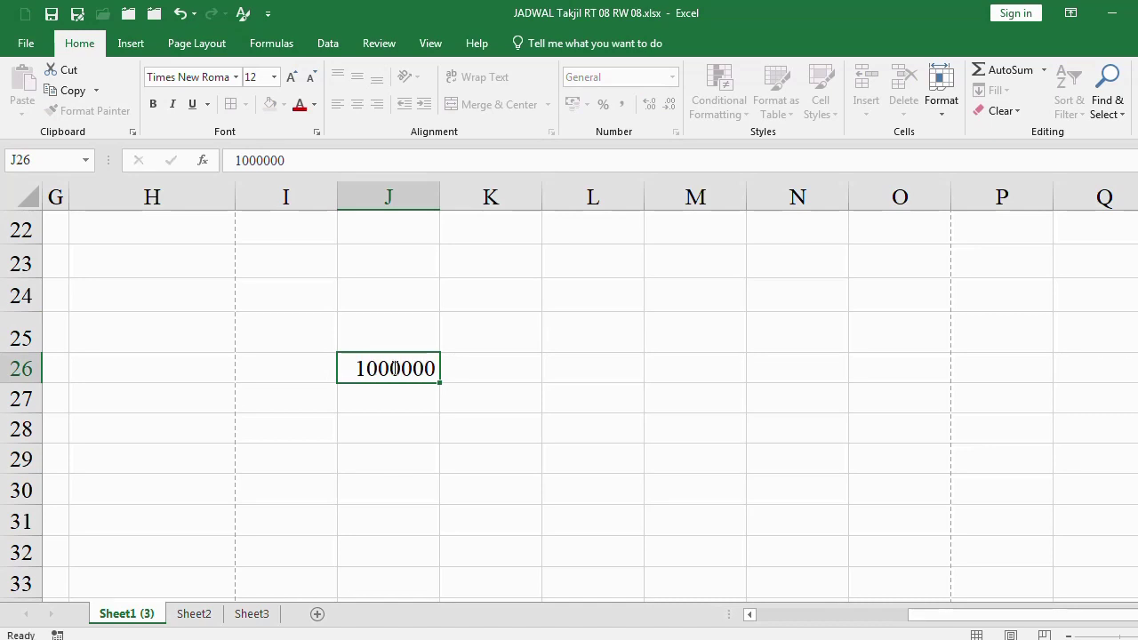
{"action": "key", "text": "Return"}
{"action": "left_click", "coordinate": [394, 367]}
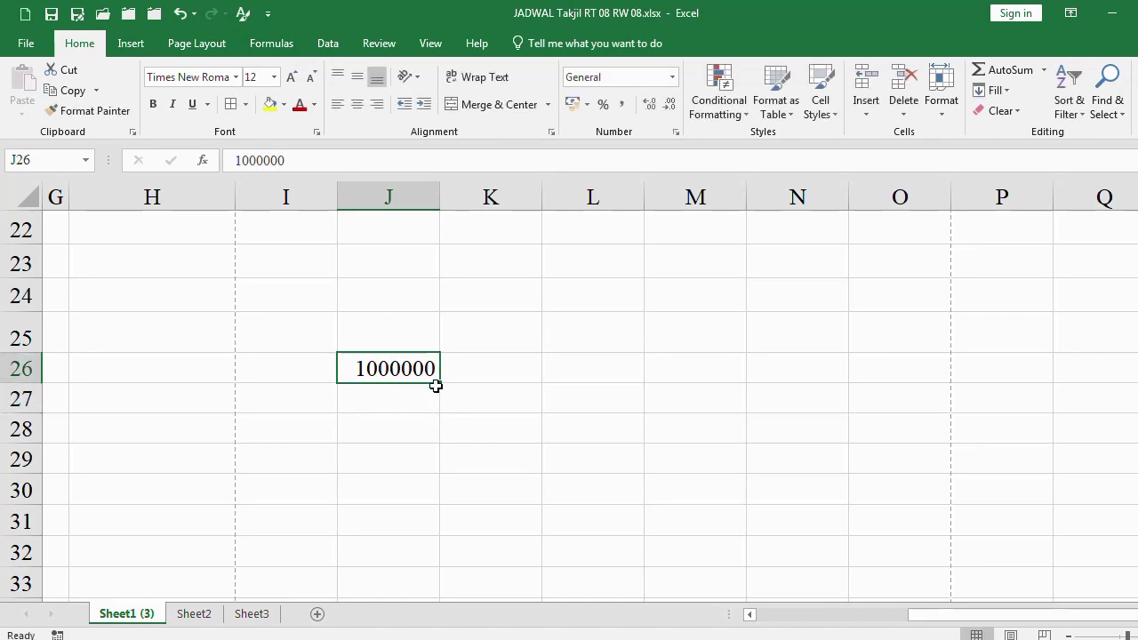
{"action": "left_click_drag", "start_coordinate": [443, 383], "coordinate": [442, 552]}
Format J26:J32 as Rp accounting with 0 decimals and widen column J
{"action": "left_click_drag", "start_coordinate": [401, 374], "coordinate": [394, 551]}
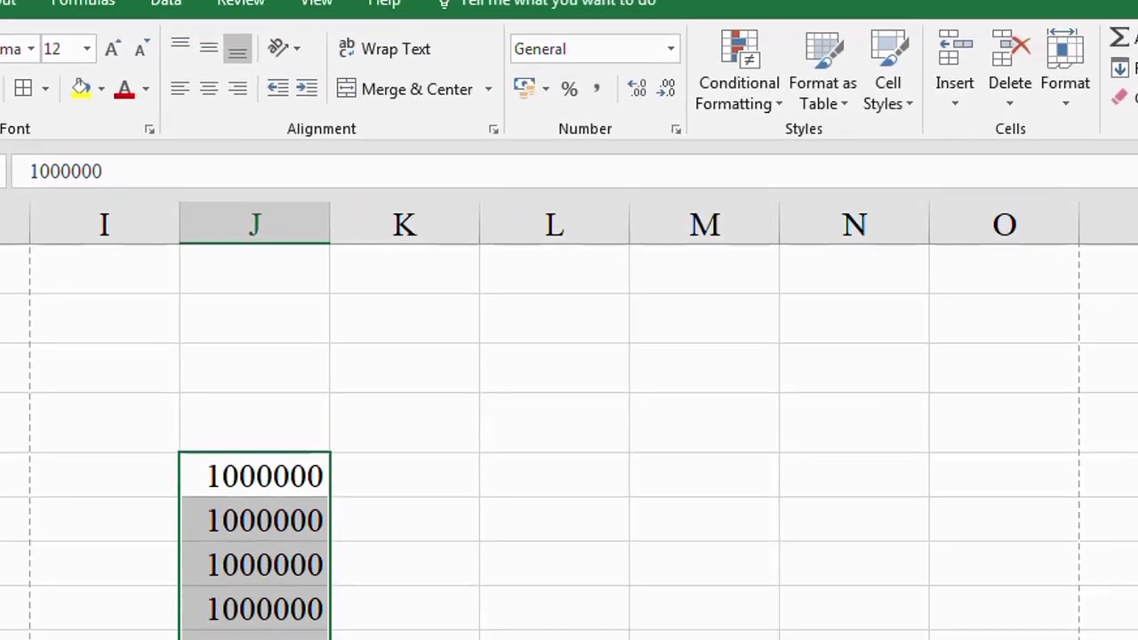
{"action": "scroll", "coordinate": [311, 492], "scroll_direction": "down", "scroll_amount": 1}
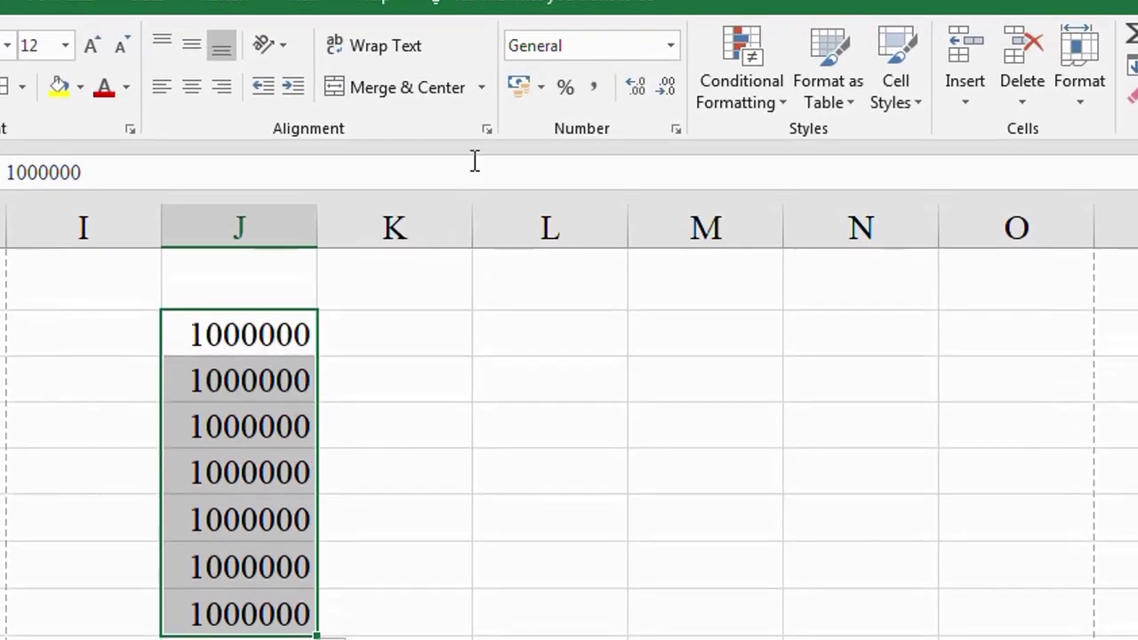
{"action": "left_click", "coordinate": [677, 130]}
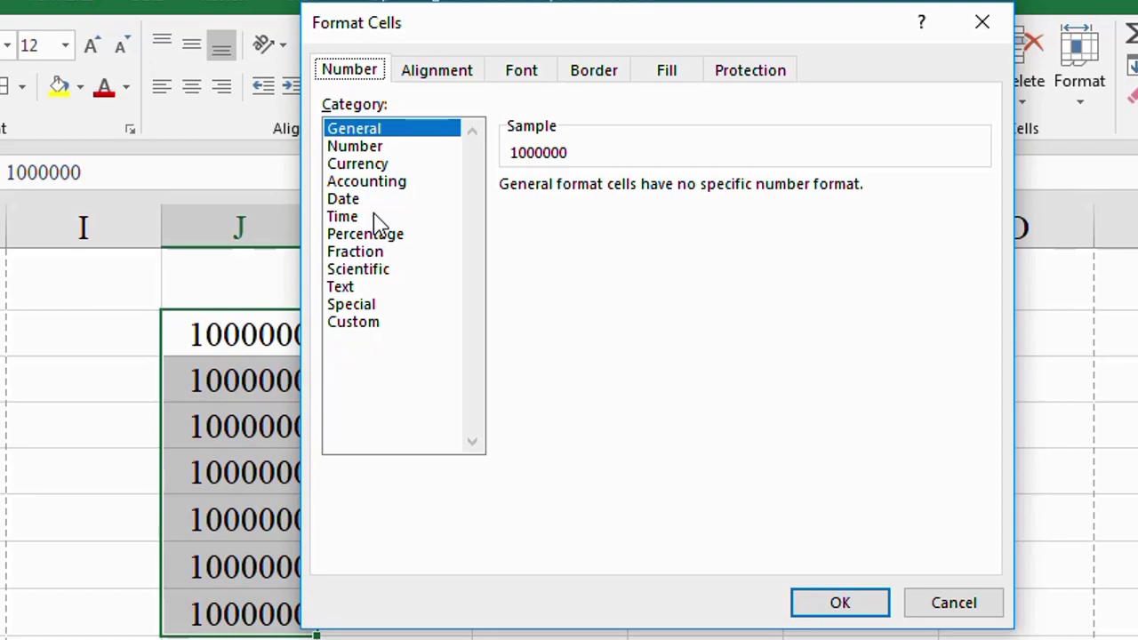
{"action": "left_click", "coordinate": [366, 181]}
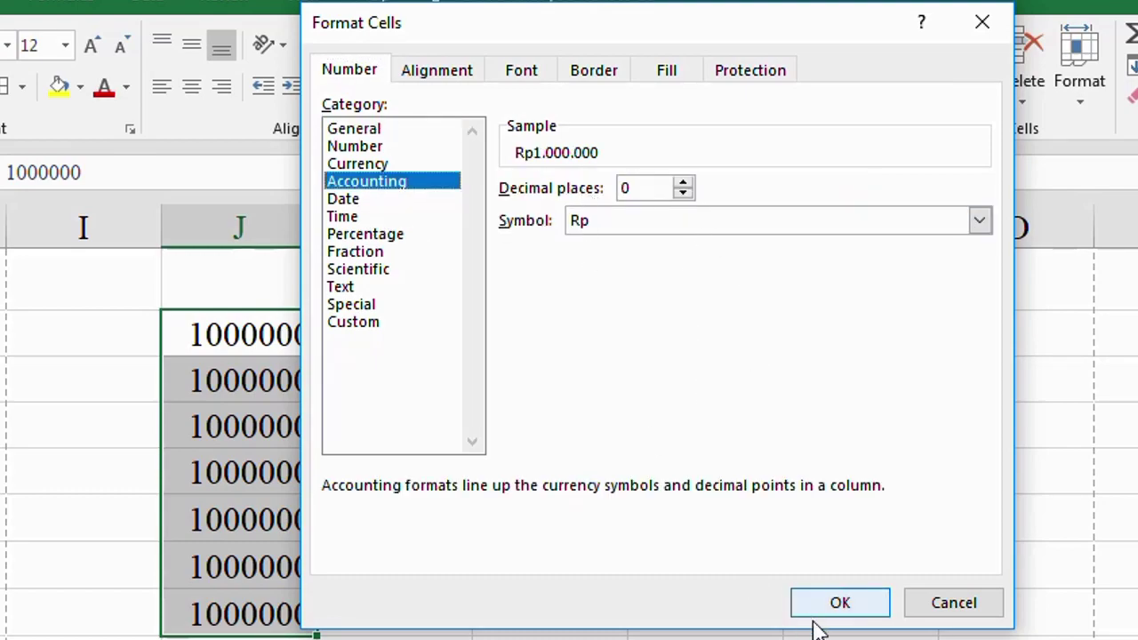
{"action": "left_click", "coordinate": [843, 610]}
{"action": "left_click", "coordinate": [616, 592]}
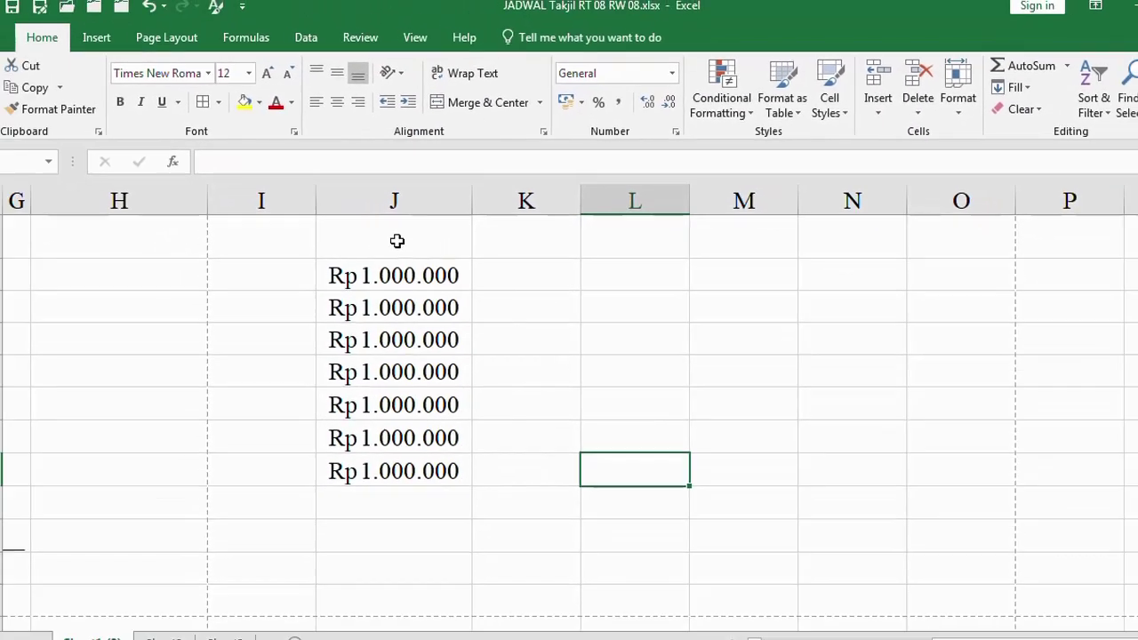
{"action": "left_click_drag", "start_coordinate": [397, 223], "coordinate": [424, 222]}
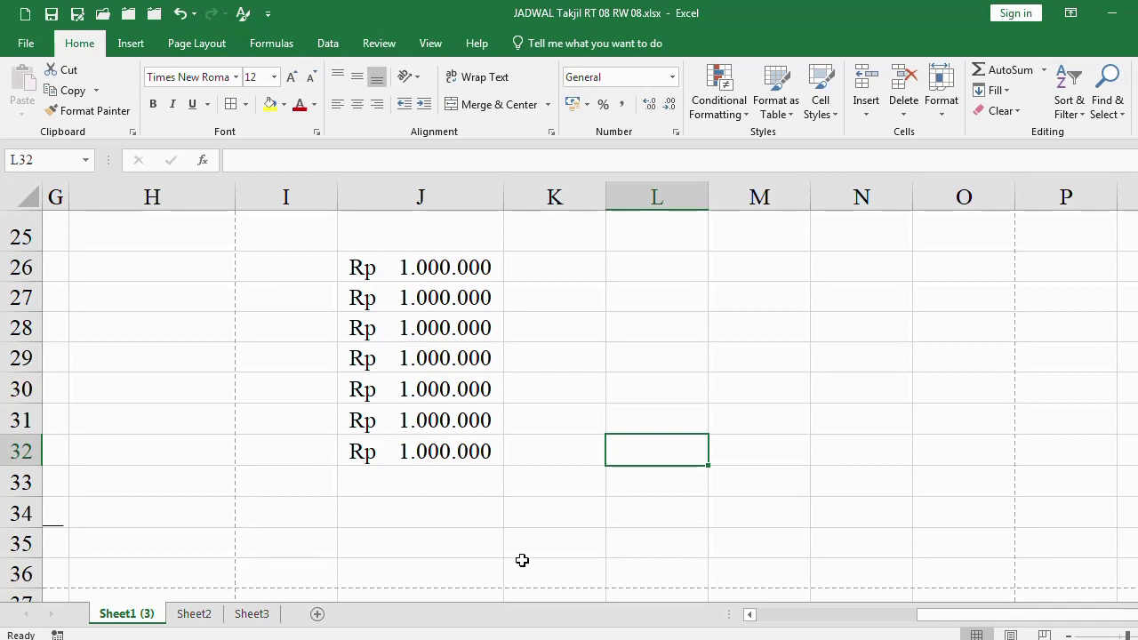
{"action": "key", "text": "alt+Tab"}
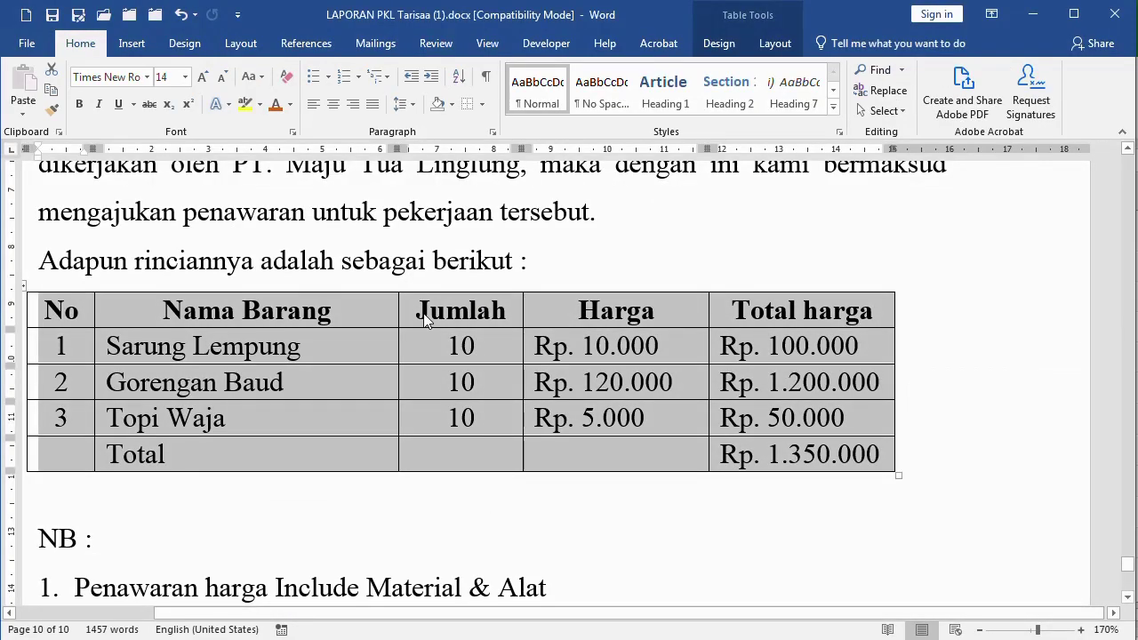
{"action": "left_click", "coordinate": [412, 274]}
{"action": "scroll", "coordinate": [412, 274], "scroll_direction": "down", "scroll_amount": 4, "text": "ctrl"}
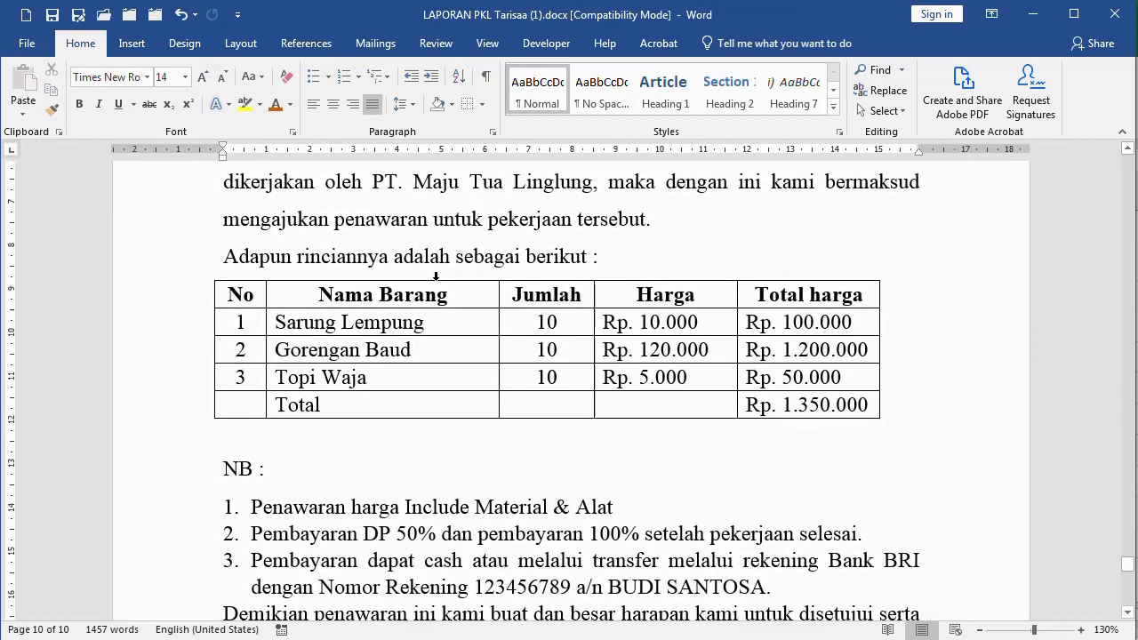
{"action": "scroll", "coordinate": [631, 391], "scroll_direction": "up", "scroll_amount": 1}
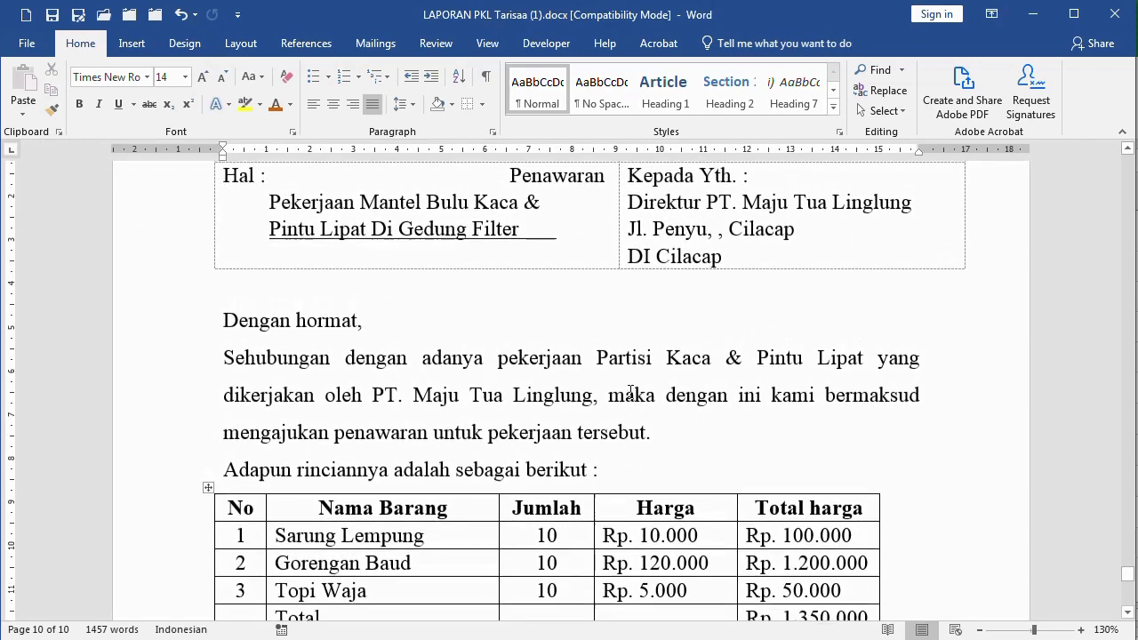
{"action": "scroll", "coordinate": [832, 389], "scroll_direction": "down", "scroll_amount": 3}
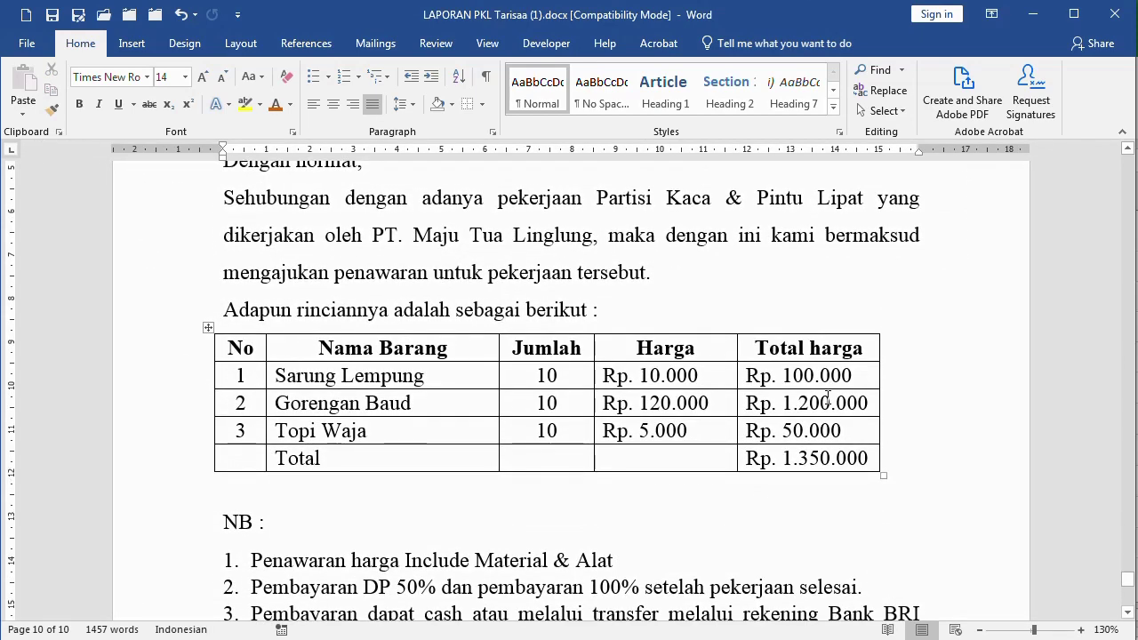
{"action": "left_click", "coordinate": [827, 458]}
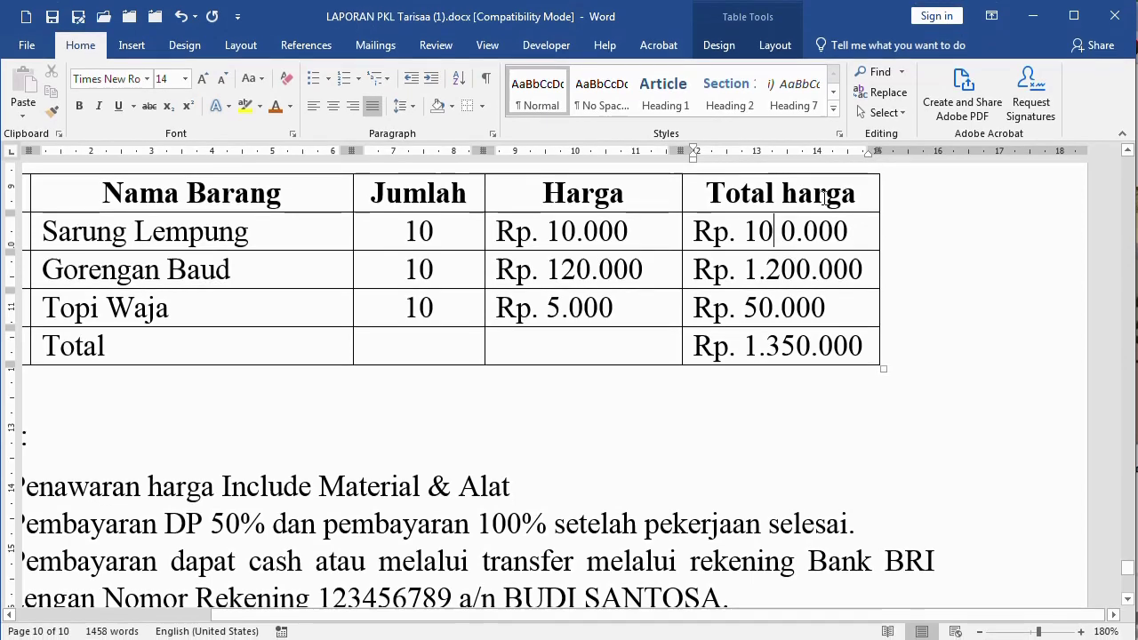
{"action": "key", "text": "BackSpace"}
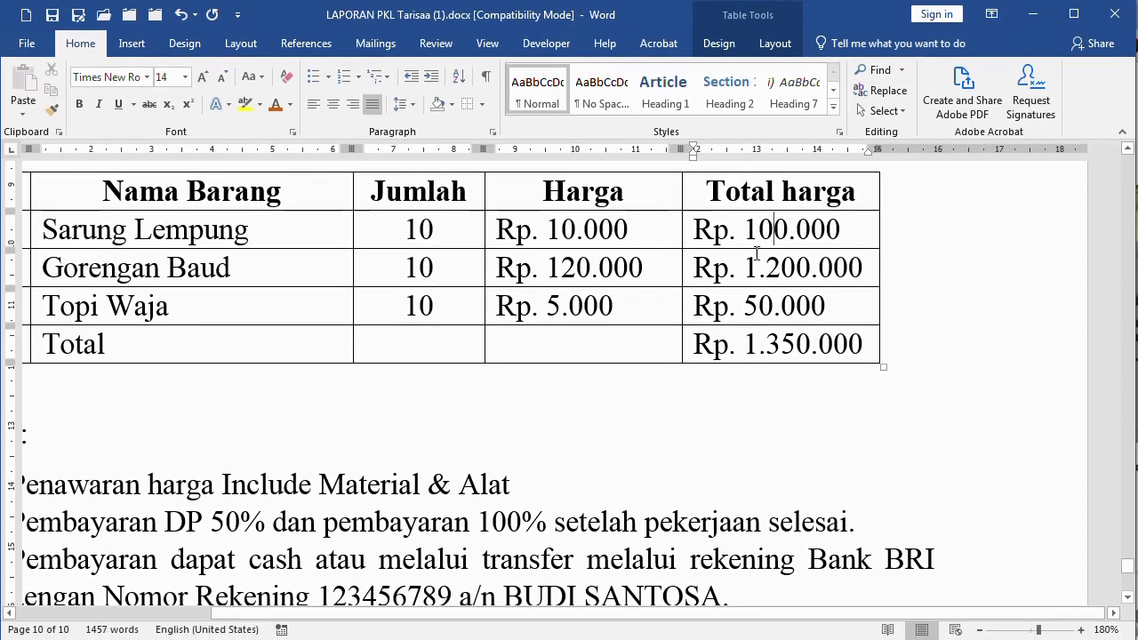
{"action": "left_click_drag", "start_coordinate": [767, 238], "coordinate": [754, 348]}
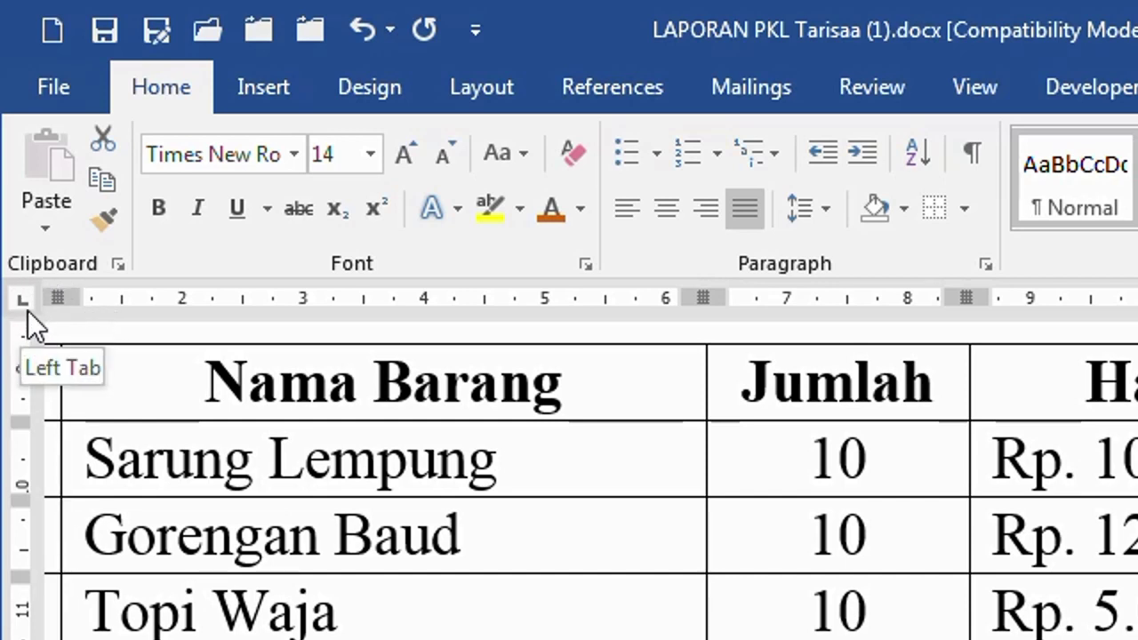
Add a right tab stop near the right edge of the Total harga column
{"action": "left_click", "coordinate": [24, 308]}
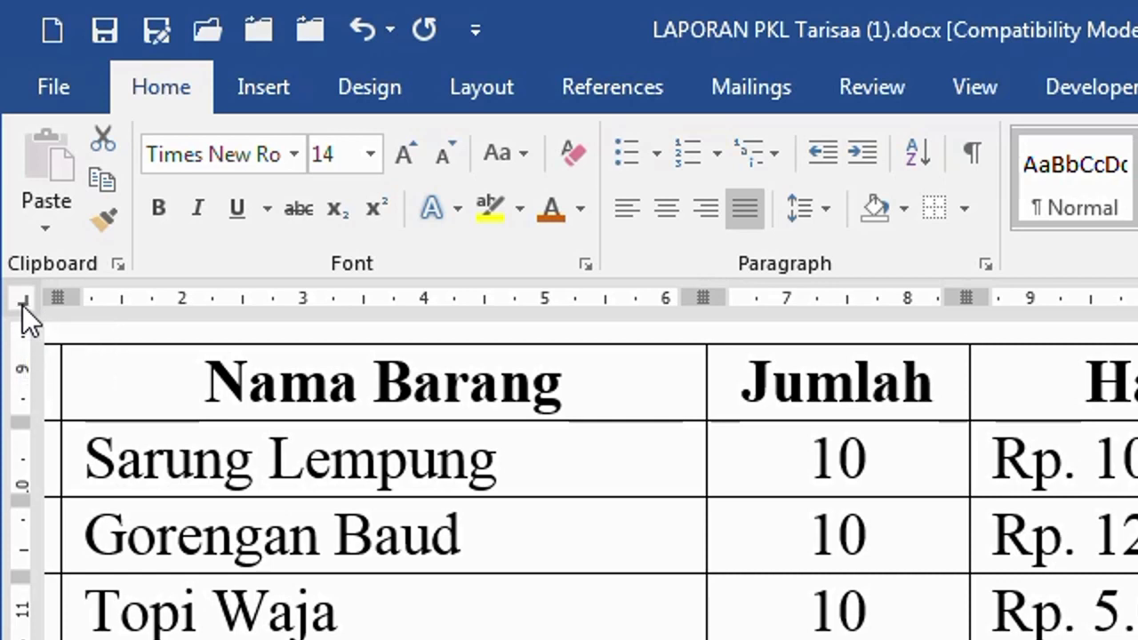
{"action": "left_click", "coordinate": [22, 307]}
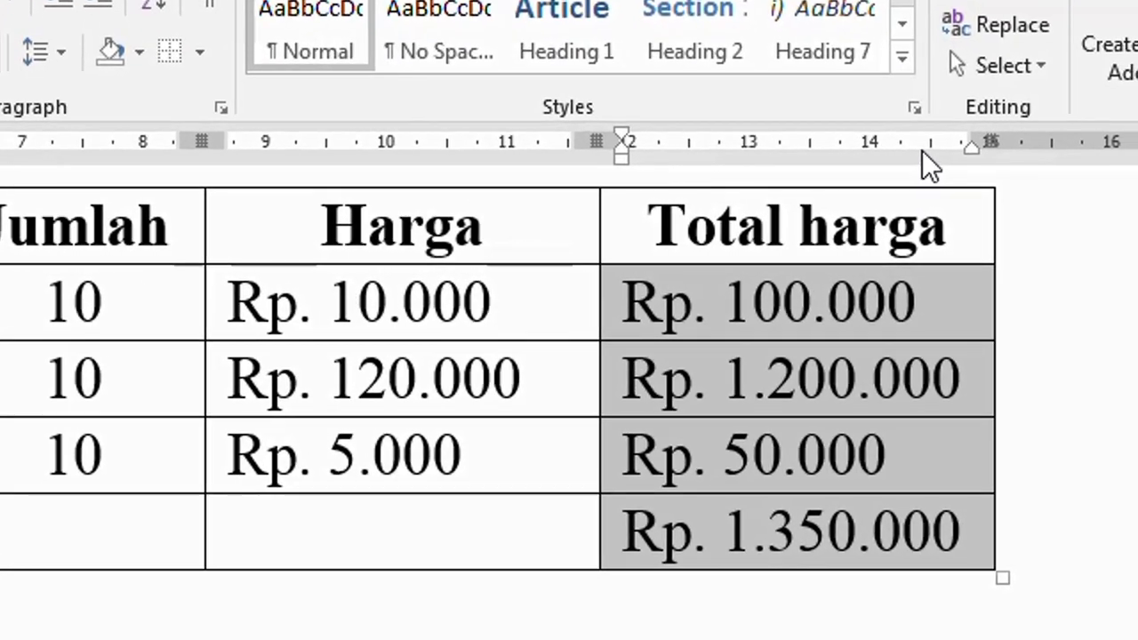
{"action": "left_click", "coordinate": [923, 149]}
{"action": "left_click_drag", "start_coordinate": [923, 150], "coordinate": [965, 148]}
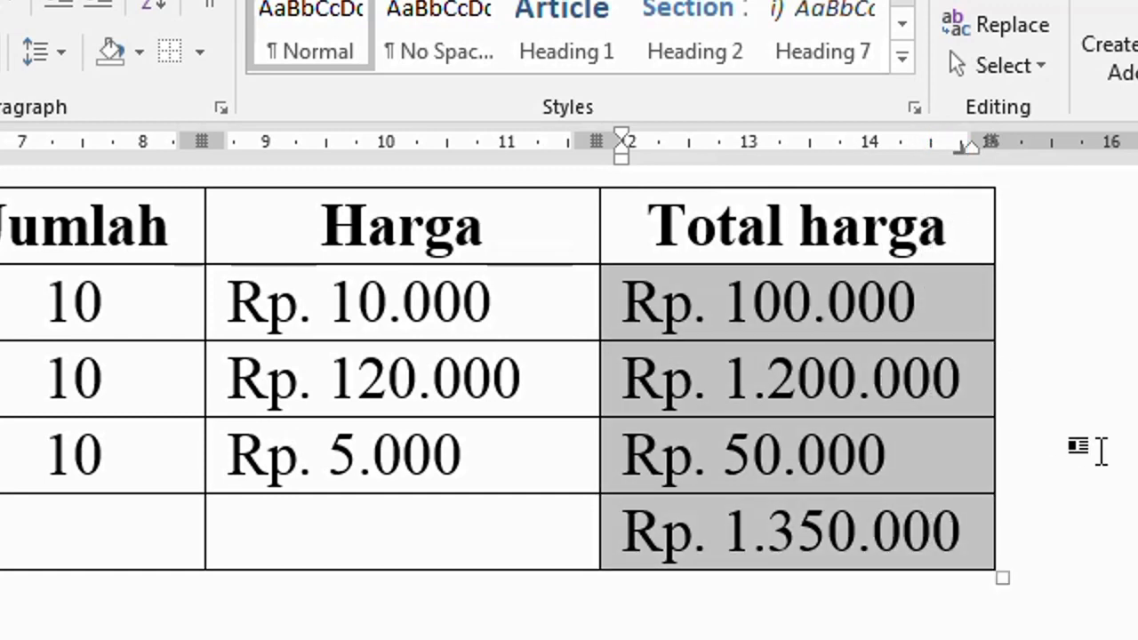
Add an empty row at the bottom of the price table
{"action": "left_click", "coordinate": [725, 306]}
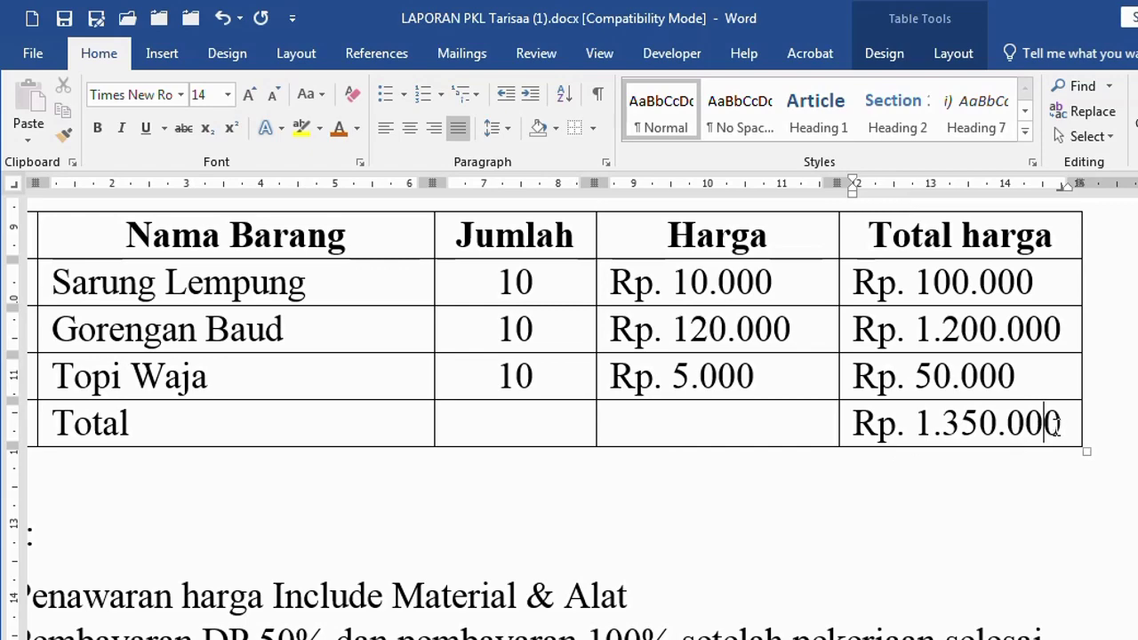
{"action": "key", "text": "Tab"}
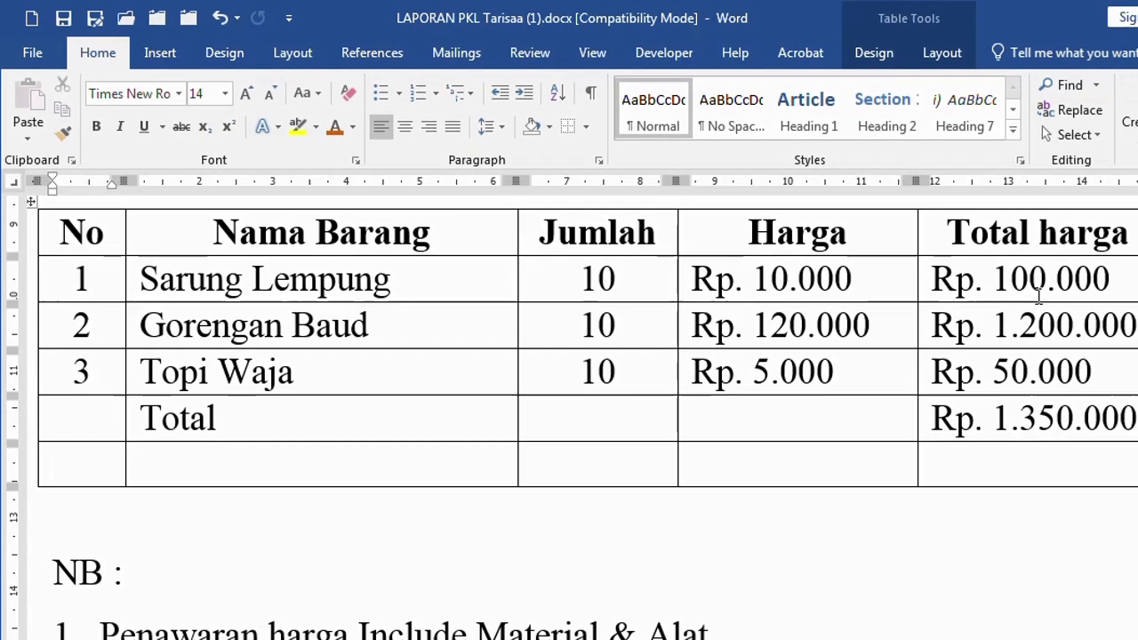
{"action": "left_click", "coordinate": [1091, 279]}
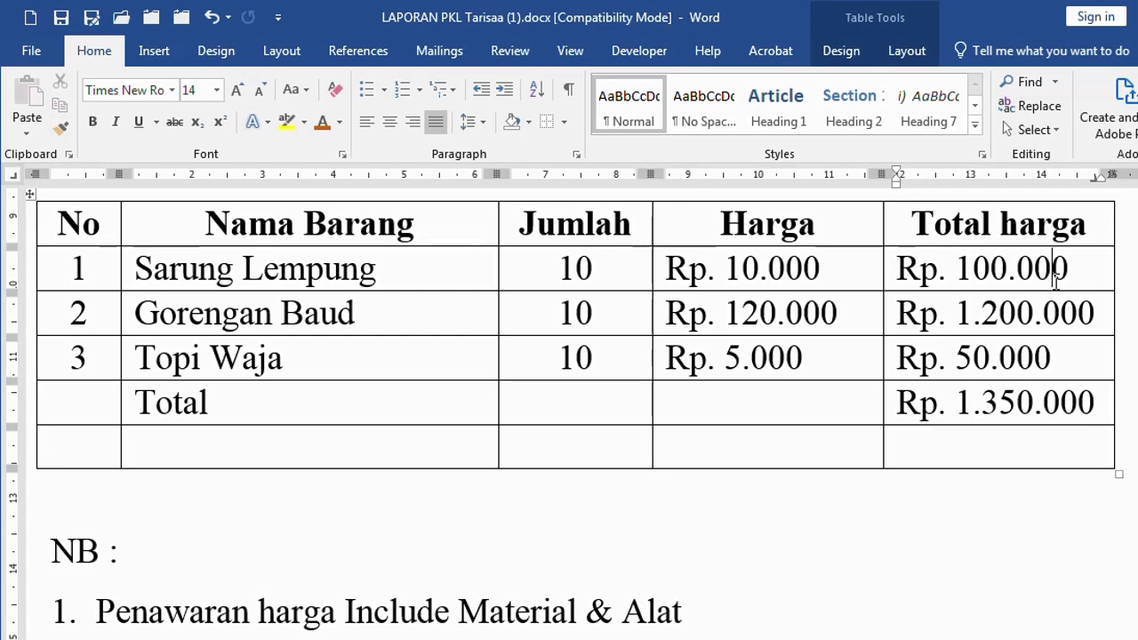
{"action": "key", "text": "Tab"}
{"action": "key", "text": "Tab"}
{"action": "key", "text": "Tab"}
{"action": "key", "text": "Tab"}
{"action": "key", "text": "Tab"}
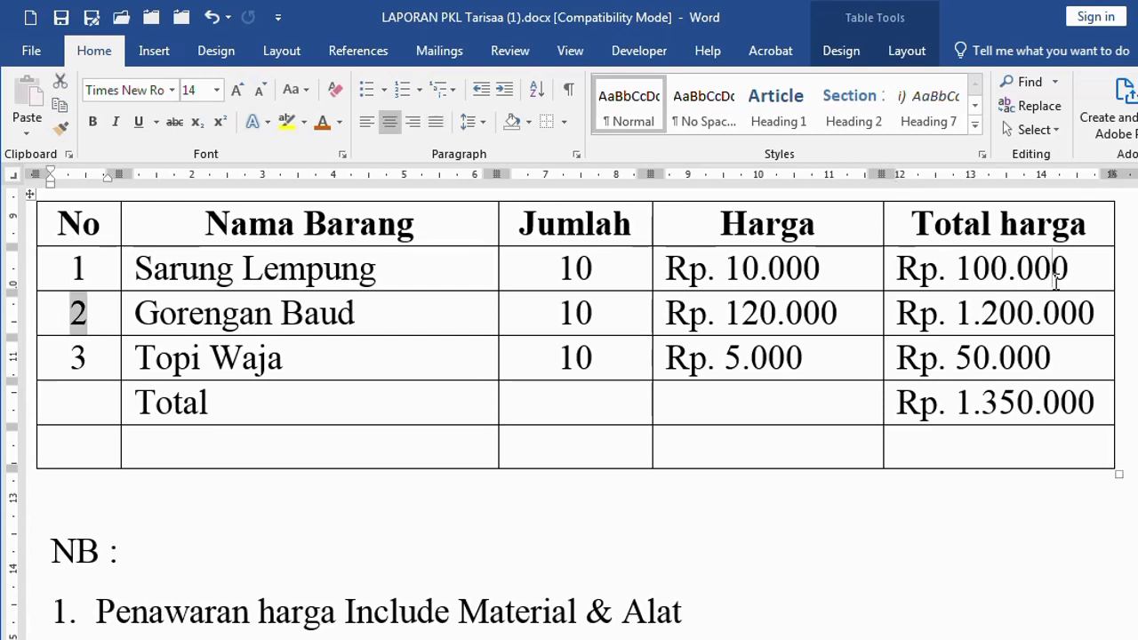
{"action": "key", "text": "Tab"}
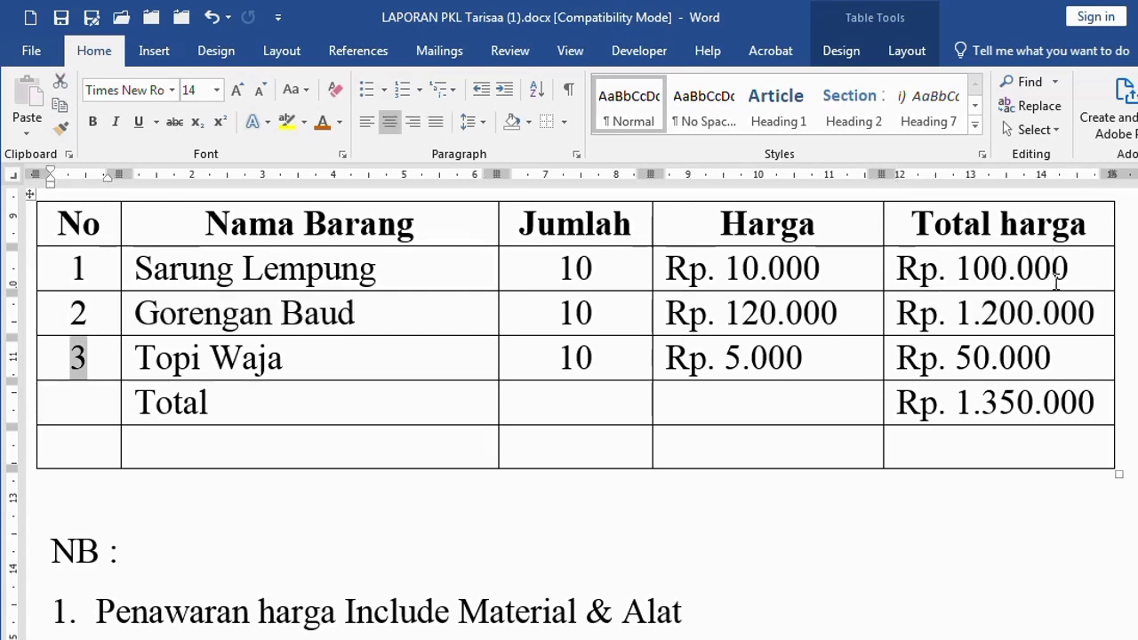
{"action": "left_click", "coordinate": [1042, 265]}
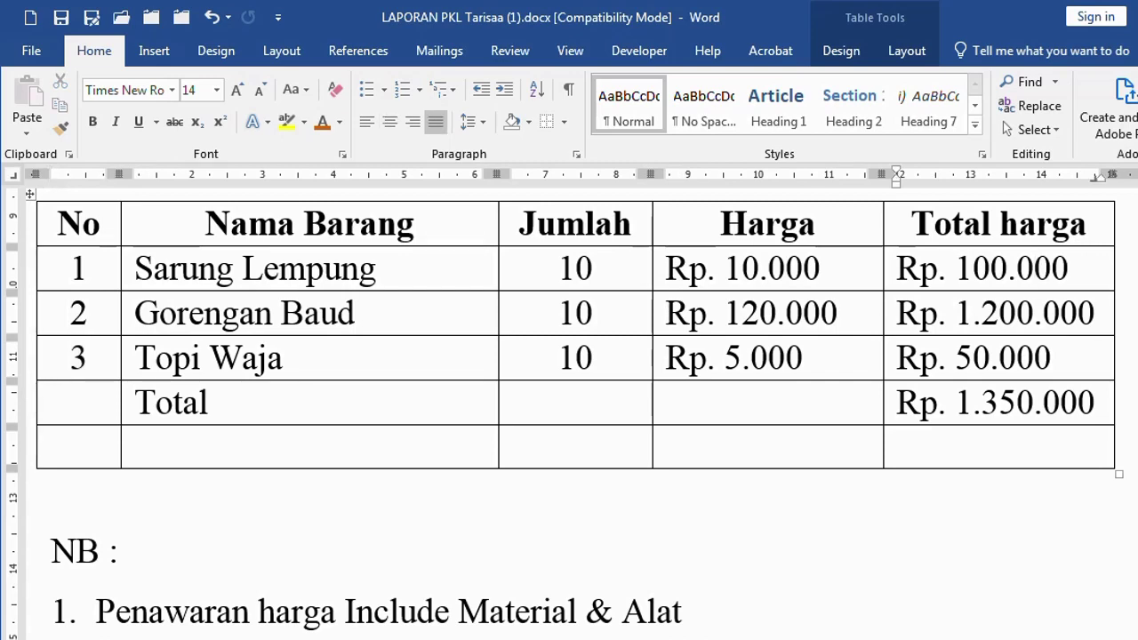
Push 100.000, 50.000 and 1.350.000 to the right tab stop, then select the Harga cells
{"action": "scroll", "coordinate": [1042, 265], "scroll_direction": "right", "scroll_amount": 2}
{"action": "left_click", "coordinate": [908, 268]}
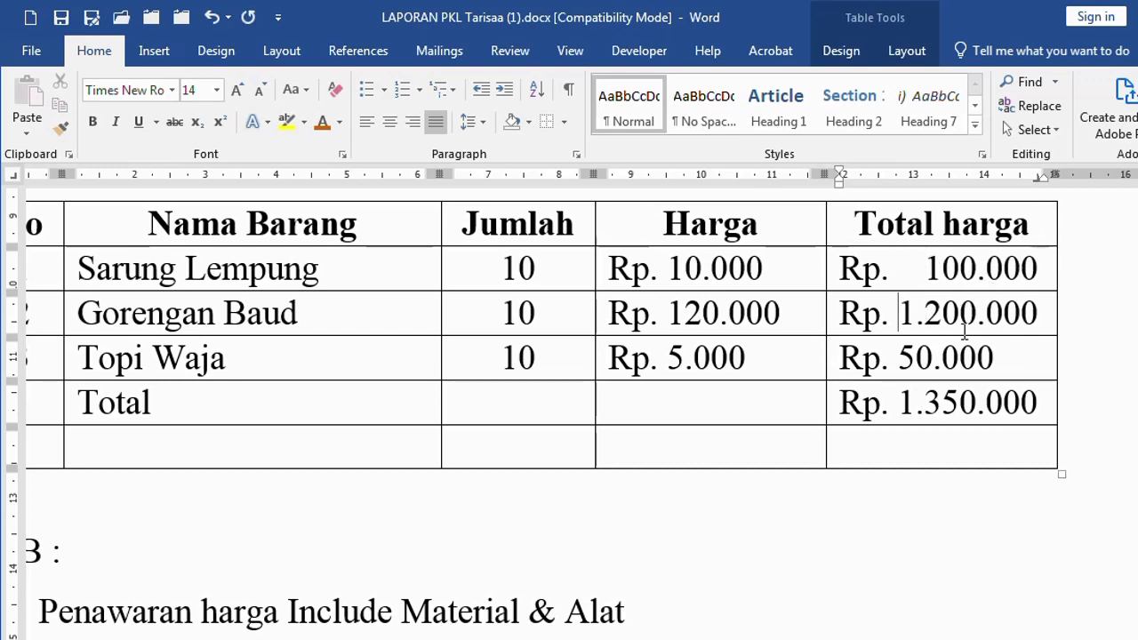
{"action": "left_click", "coordinate": [902, 358]}
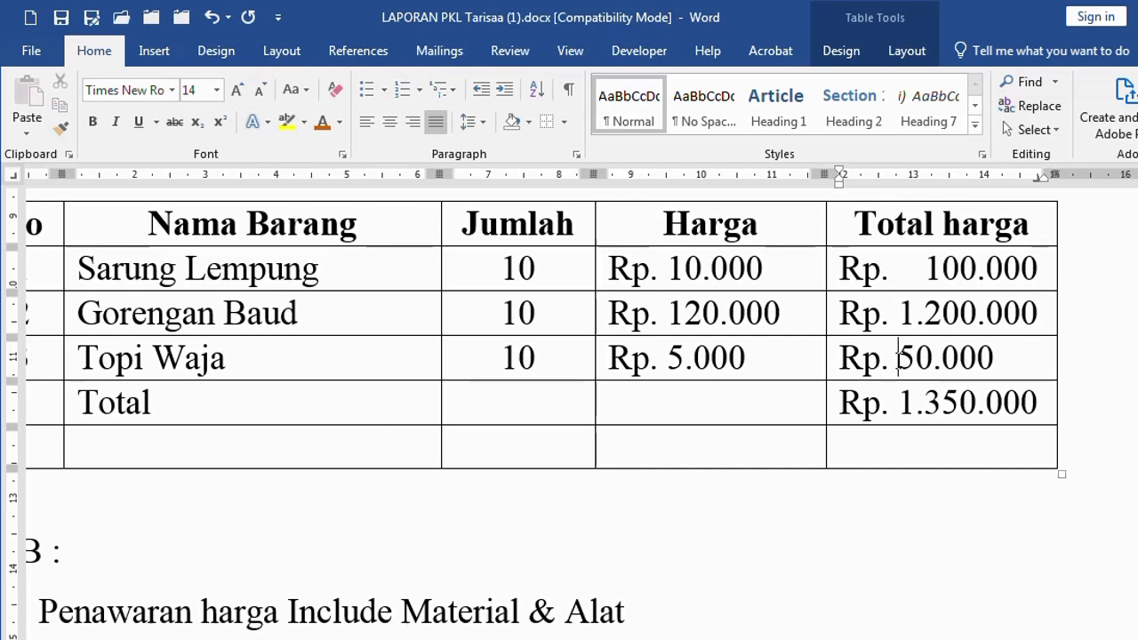
{"action": "left_click", "coordinate": [900, 402]}
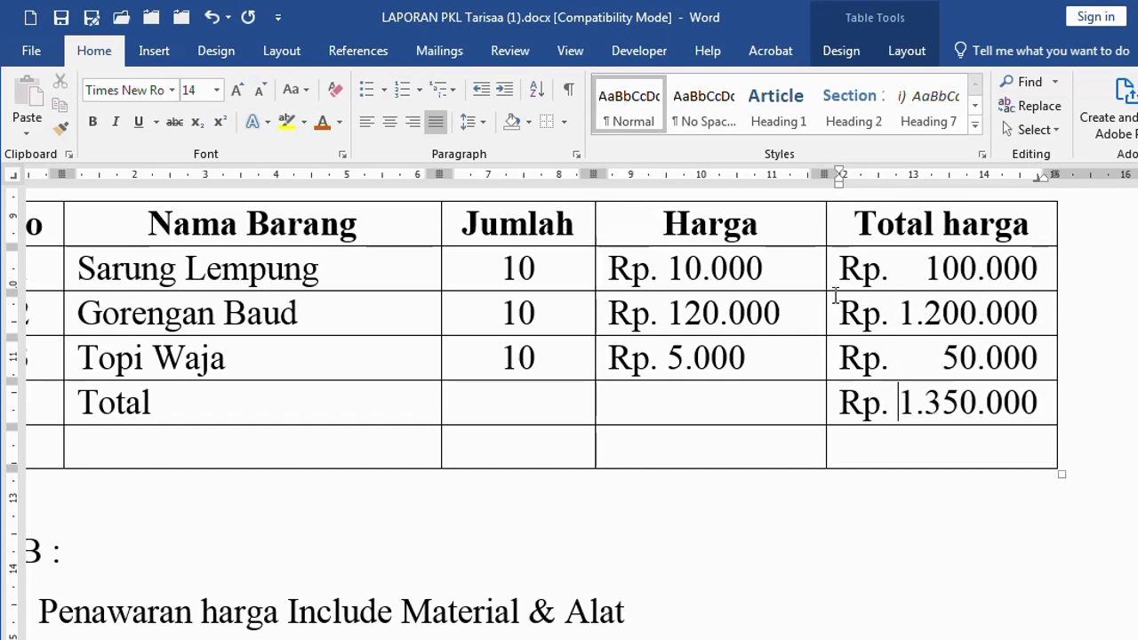
{"action": "left_click_drag", "start_coordinate": [753, 274], "coordinate": [747, 433]}
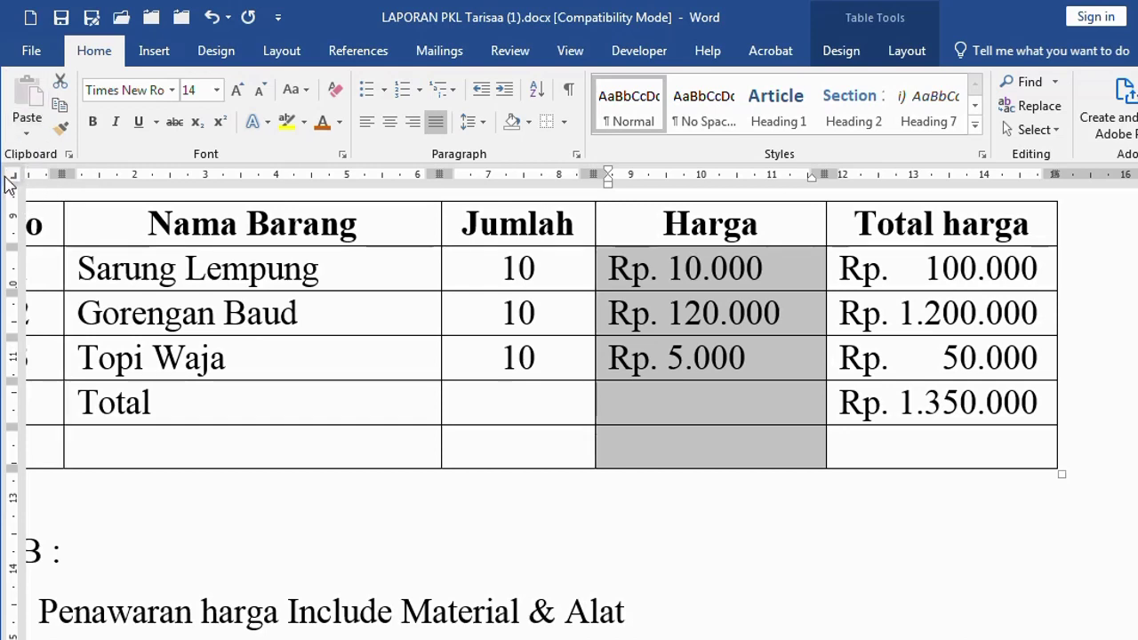
Add a Harga tab stop, push 10.000, 120.000 and 5.000 to it, and verify it in Tabs
{"action": "left_click", "coordinate": [788, 179]}
{"action": "left_click", "coordinate": [669, 268]}
{"action": "key", "text": "Tab"}
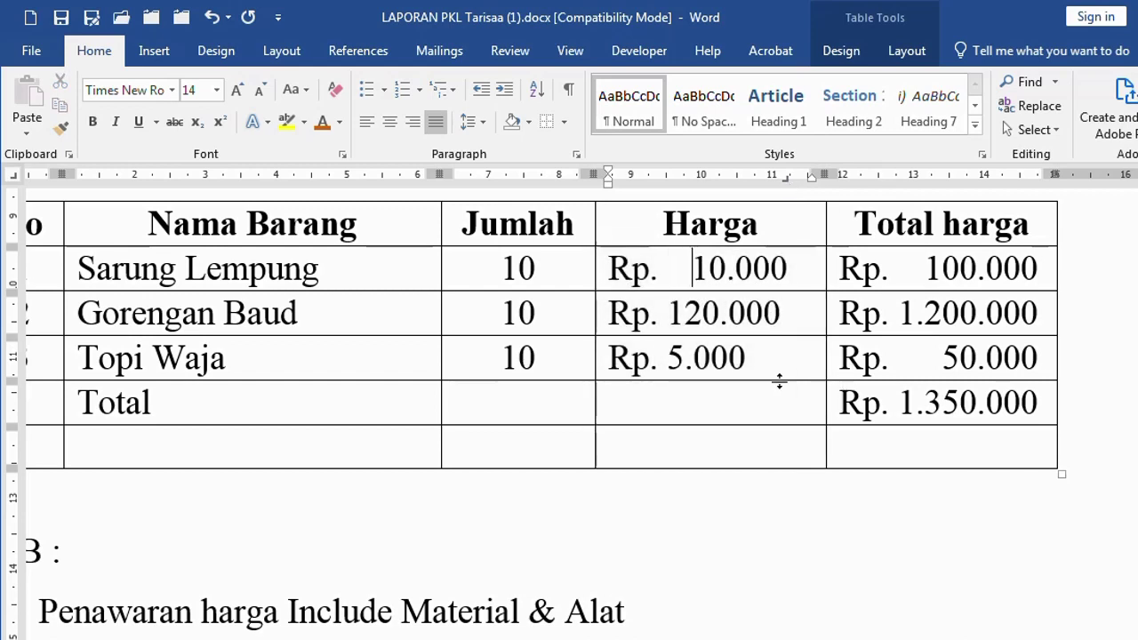
{"action": "left_click", "coordinate": [675, 313]}
{"action": "key", "text": "Tab"}
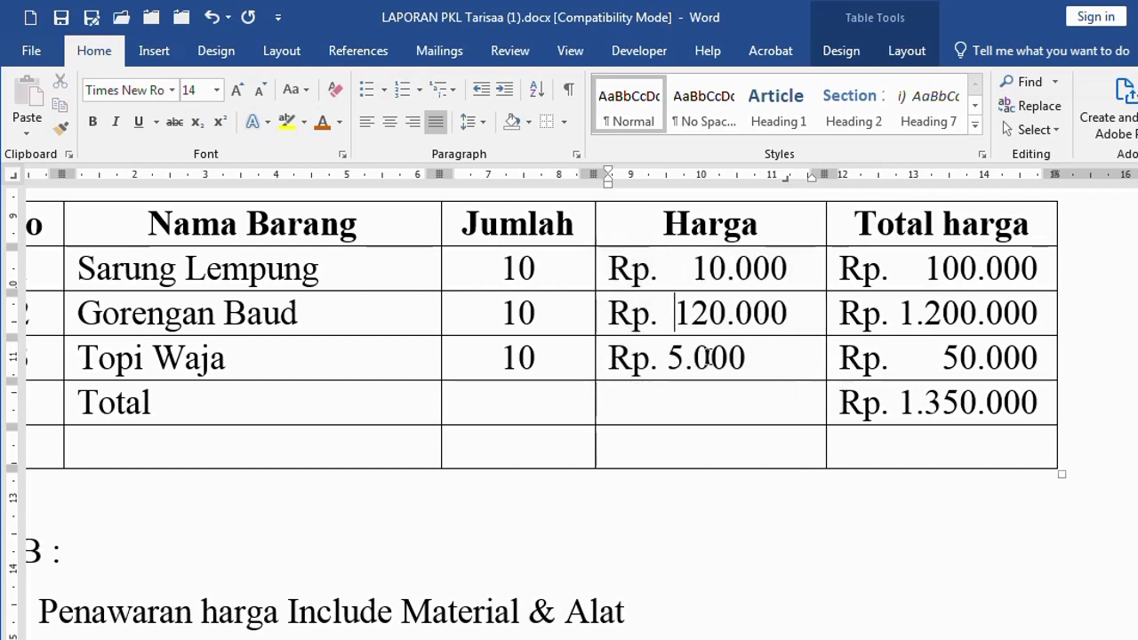
{"action": "key", "text": "Tab"}
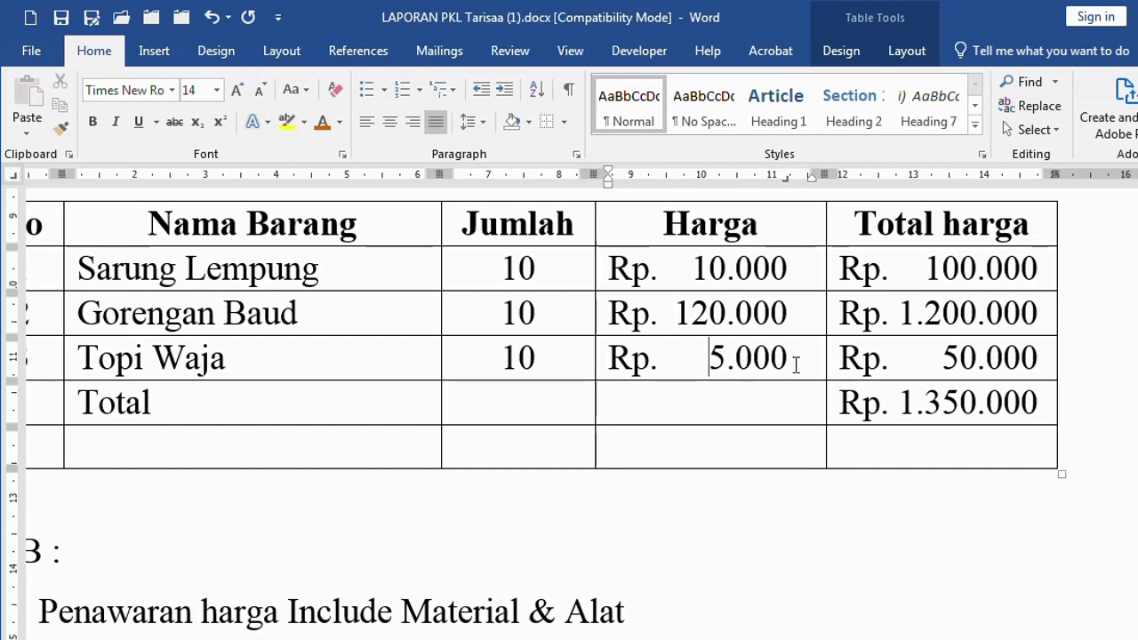
{"action": "left_click", "coordinate": [759, 276]}
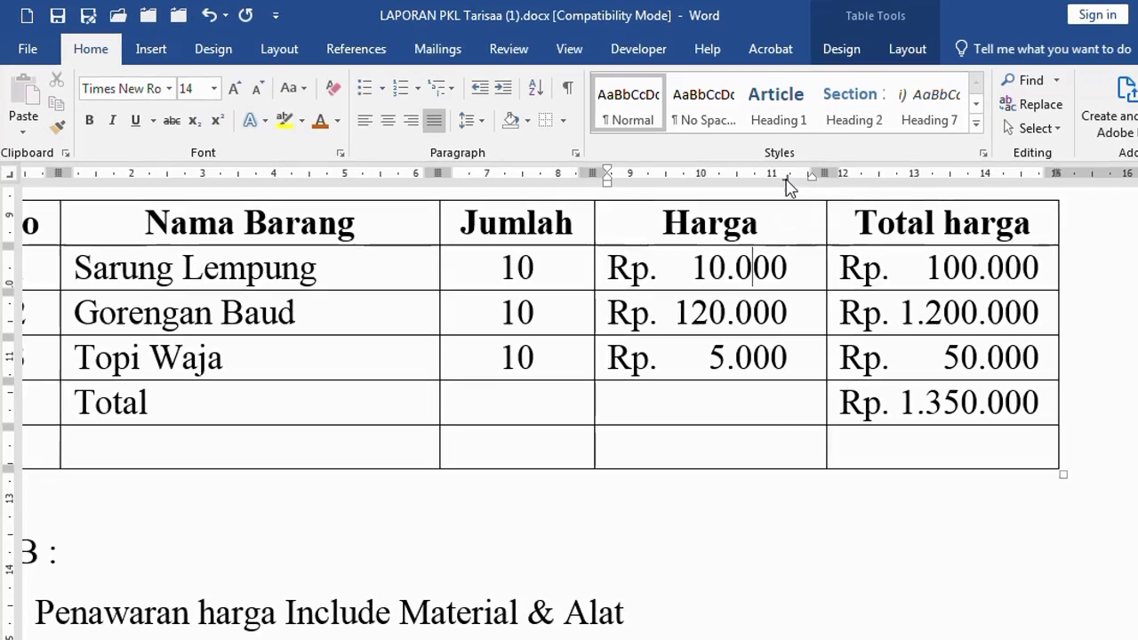
{"action": "double_click", "coordinate": [787, 181]}
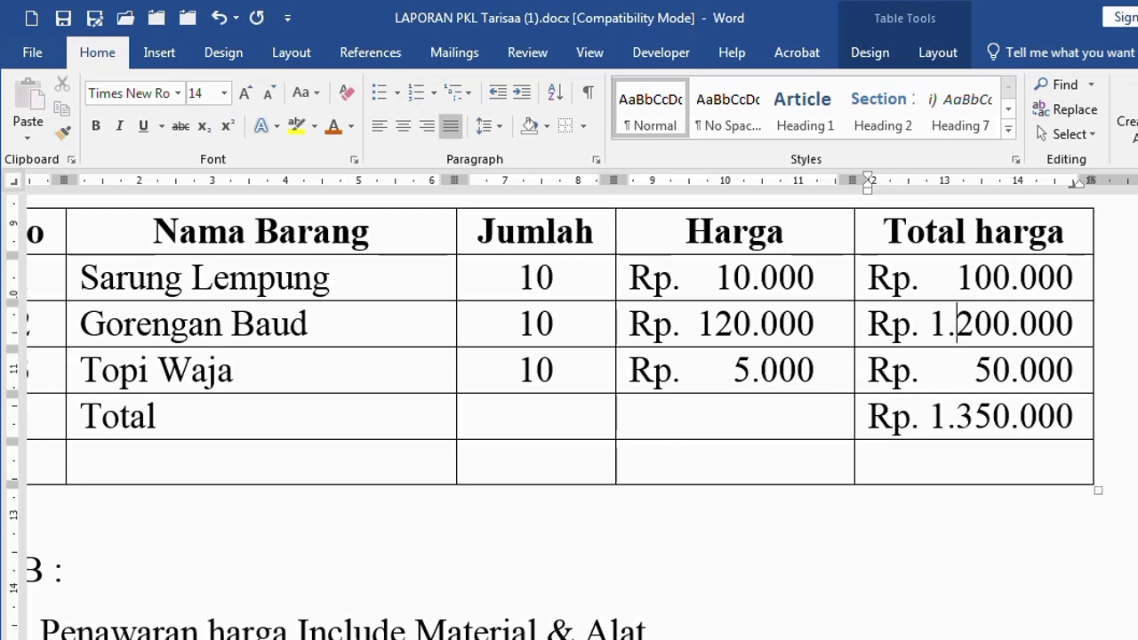
{"action": "scroll", "coordinate": [439, 567], "scroll_direction": "left", "scroll_amount": 3}
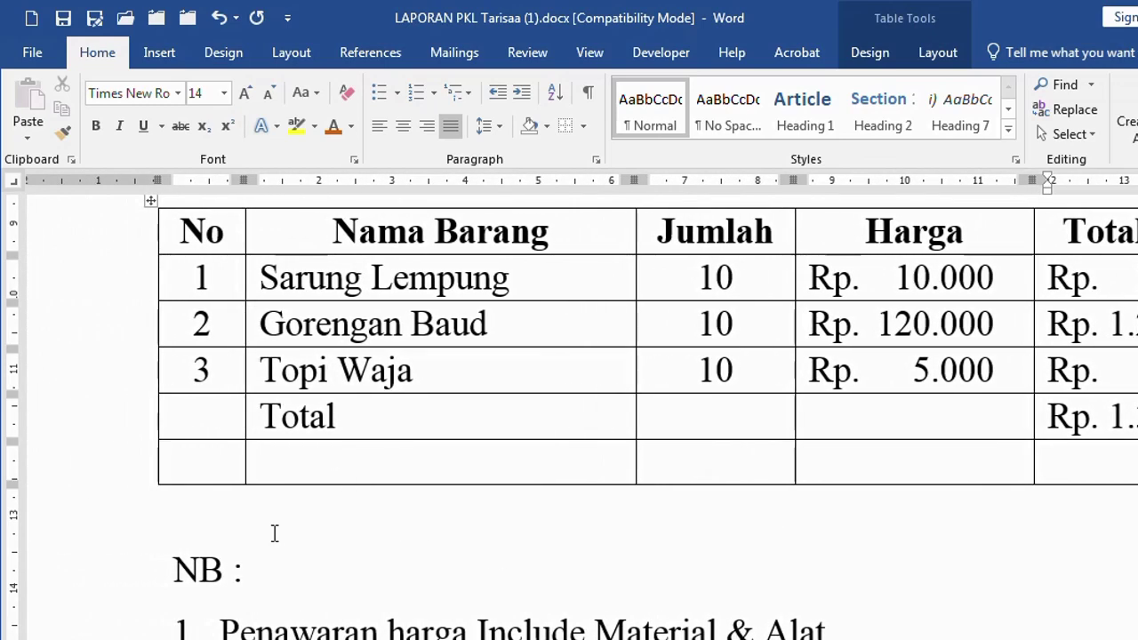
Insert a seven-column, one-row table below the price table
{"action": "left_click", "coordinate": [273, 532]}
{"action": "left_click", "coordinate": [159, 53]}
{"action": "left_click", "coordinate": [142, 107]}
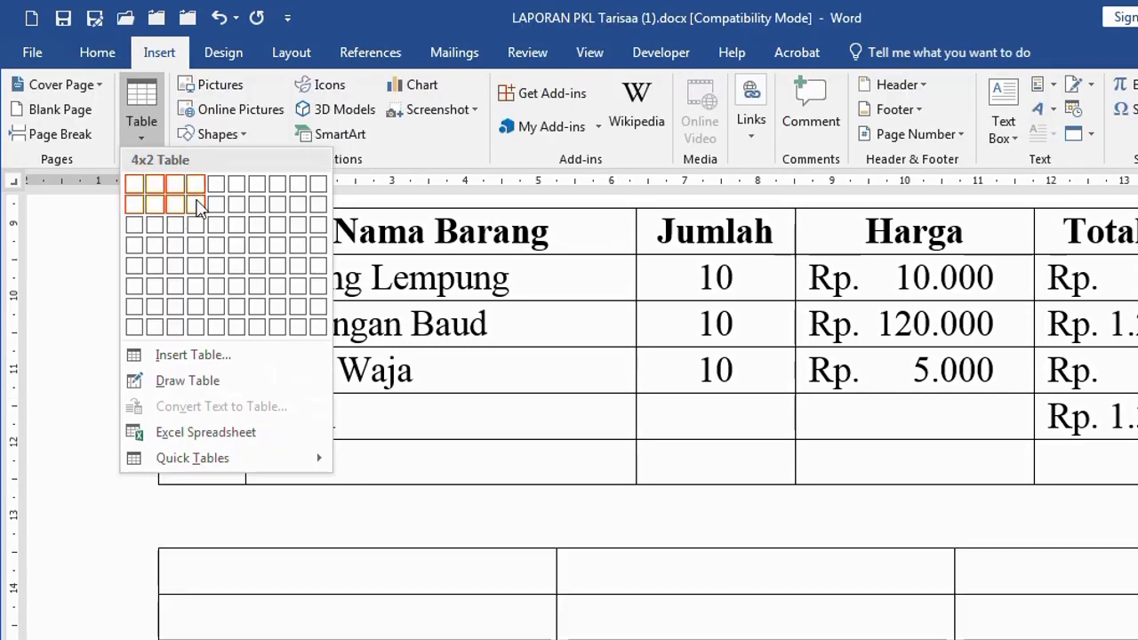
{"action": "left_click", "coordinate": [257, 185]}
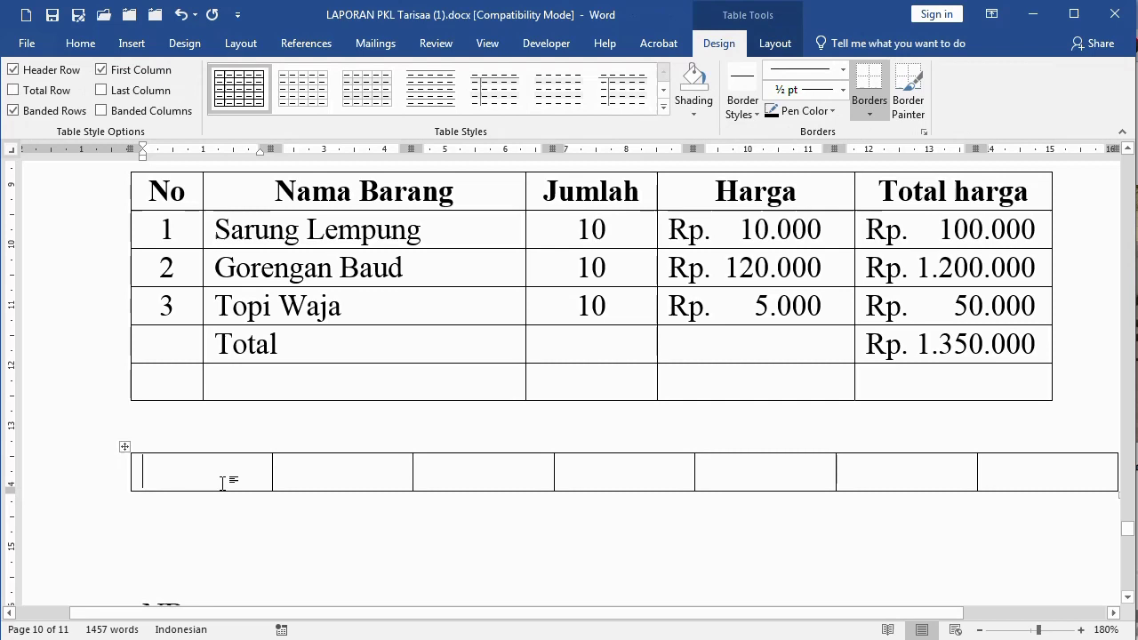
Type the headers No, Nama Barang, Jml, Harga and Total Harga across the cells
{"action": "type", "text": "no"}
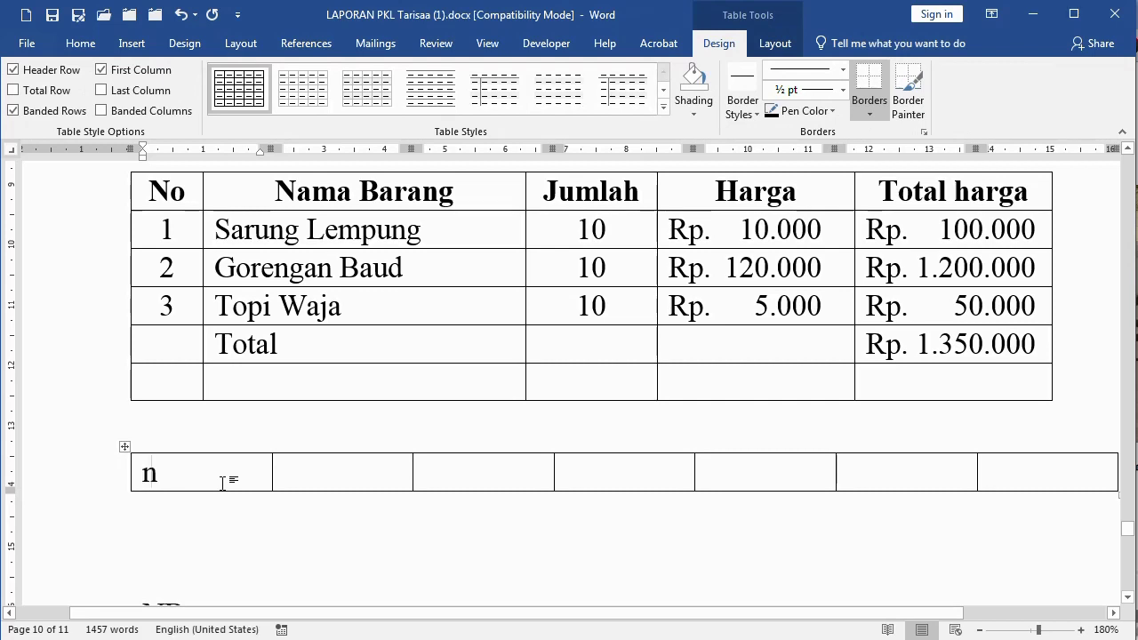
{"action": "key", "text": "Tab"}
{"action": "type", "text": "Nama Barangq"}
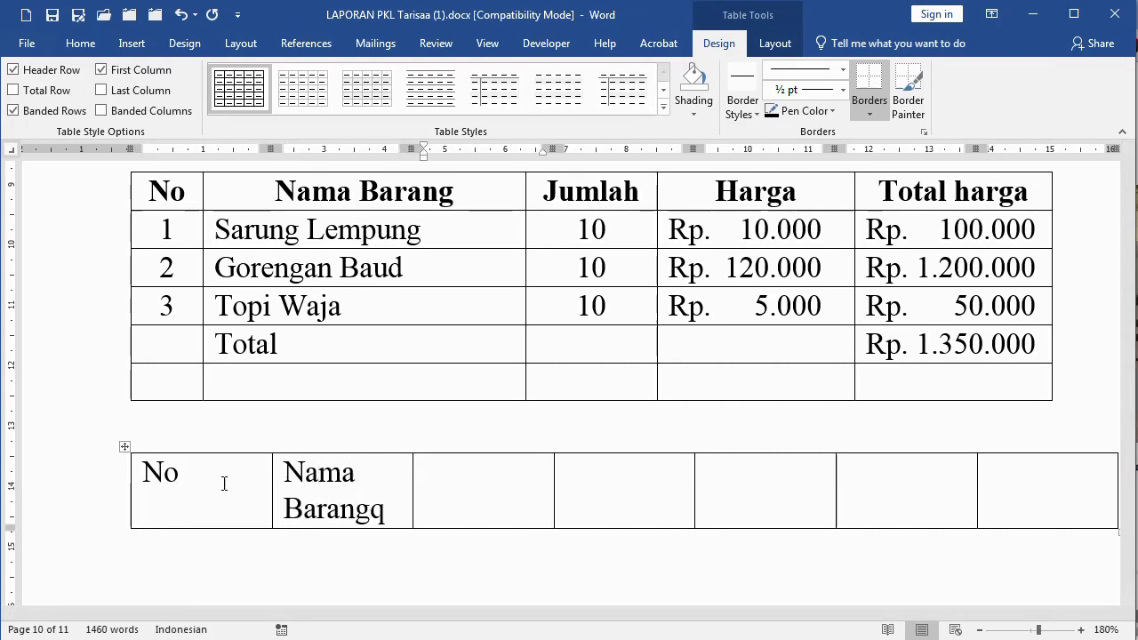
{"action": "key", "text": "Tab"}
{"action": "type", "text": "Ju"}
{"action": "key", "text": "BackSpace"}
{"action": "type", "text": "ml"}
{"action": "key", "text": "Tab"}
{"action": "type", "text": "Harga"}
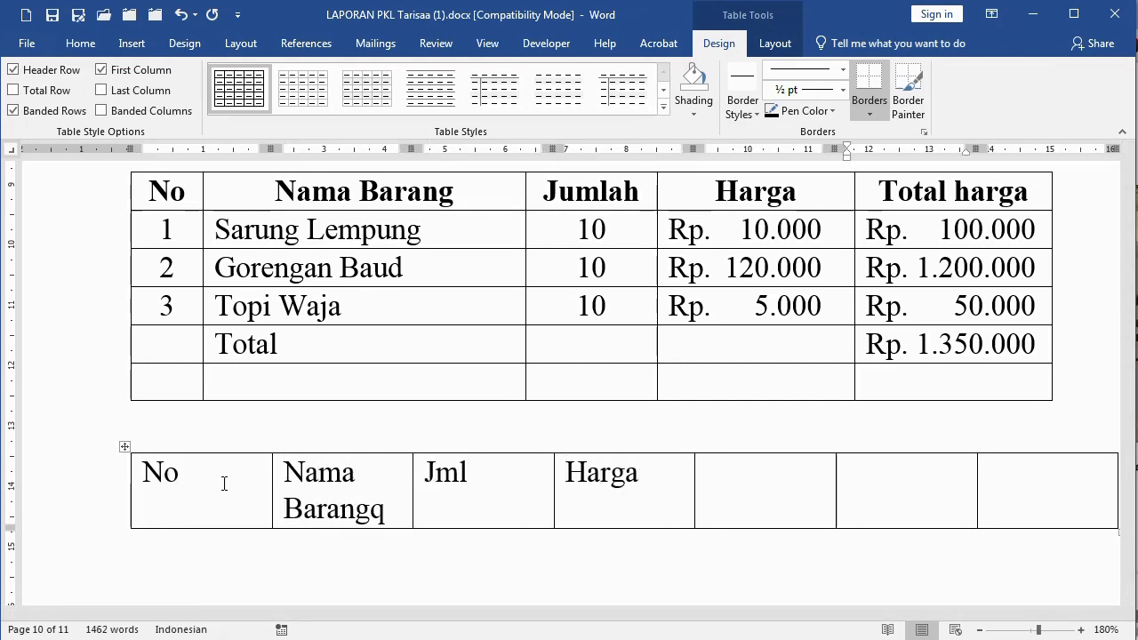
{"action": "key", "text": "Tab"}
{"action": "key", "text": "Tab"}
{"action": "type", "text": "Total Harga"}
Narrow No and Jml, widen Nama Barang, remove its stray q, and add an empty second row
{"action": "scroll", "coordinate": [403, 498], "scroll_direction": "down", "scroll_amount": 1}
{"action": "left_click", "coordinate": [209, 412]}
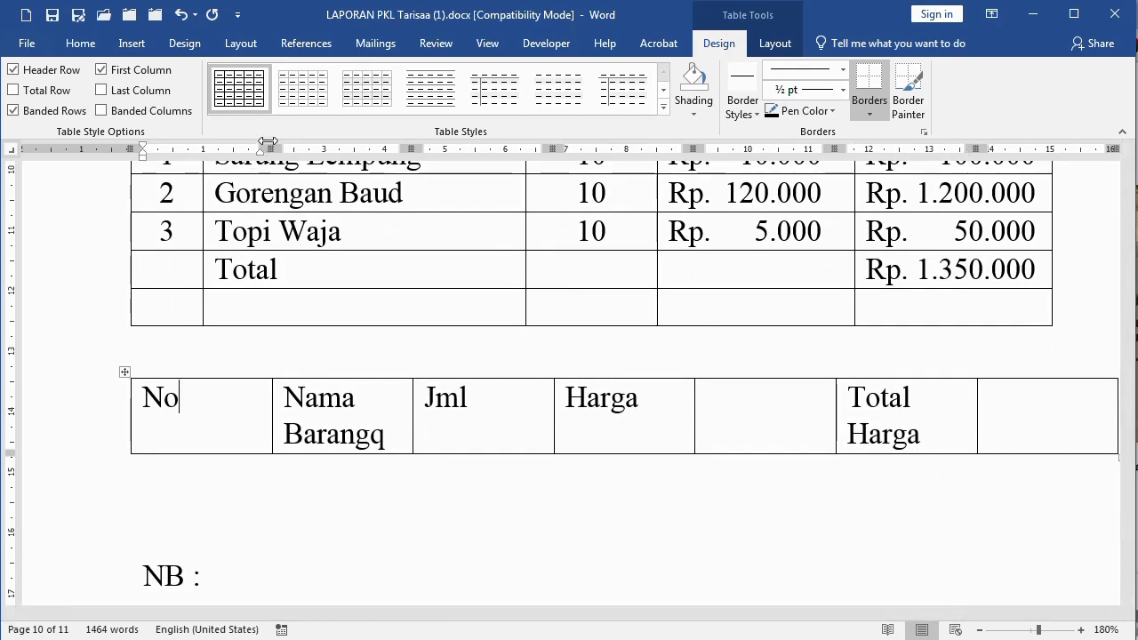
{"action": "left_click_drag", "start_coordinate": [268, 142], "coordinate": [191, 151]}
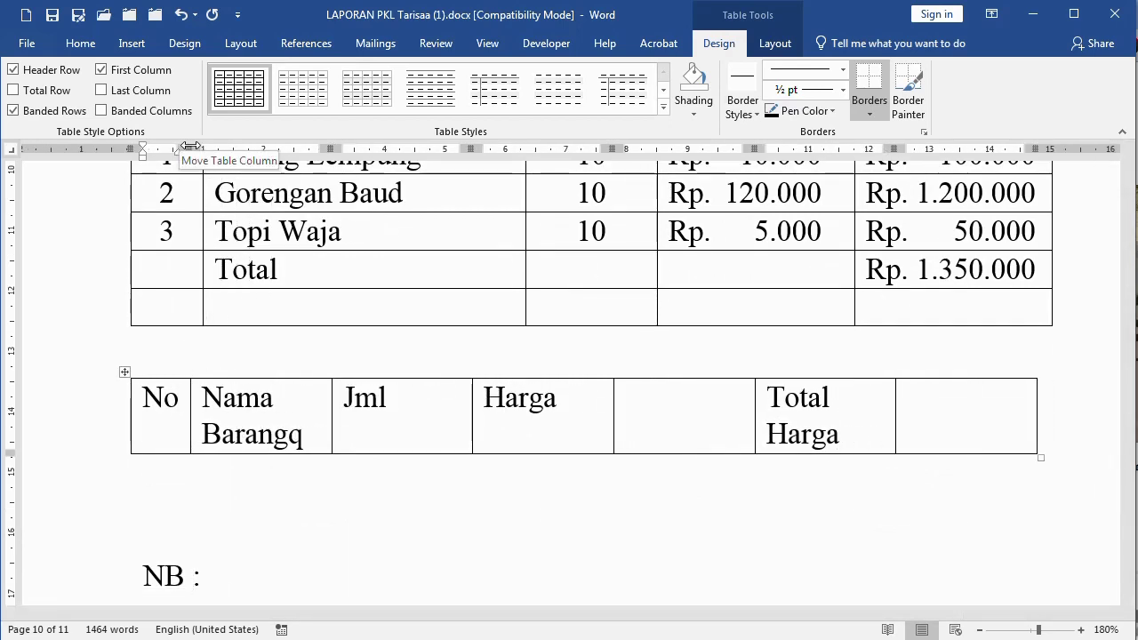
{"action": "left_click_drag", "start_coordinate": [332, 405], "coordinate": [415, 406]}
{"action": "key", "text": "BackSpace"}
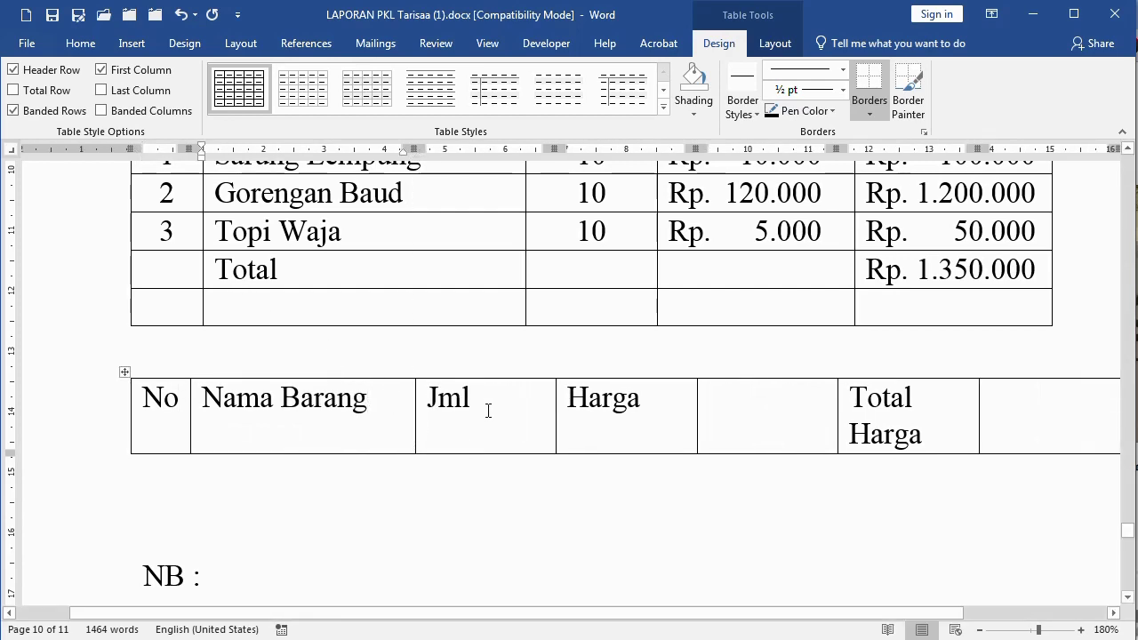
{"action": "left_click", "coordinate": [488, 409]}
{"action": "left_click_drag", "start_coordinate": [555, 150], "coordinate": [490, 166]}
{"action": "left_click", "coordinate": [858, 409]}
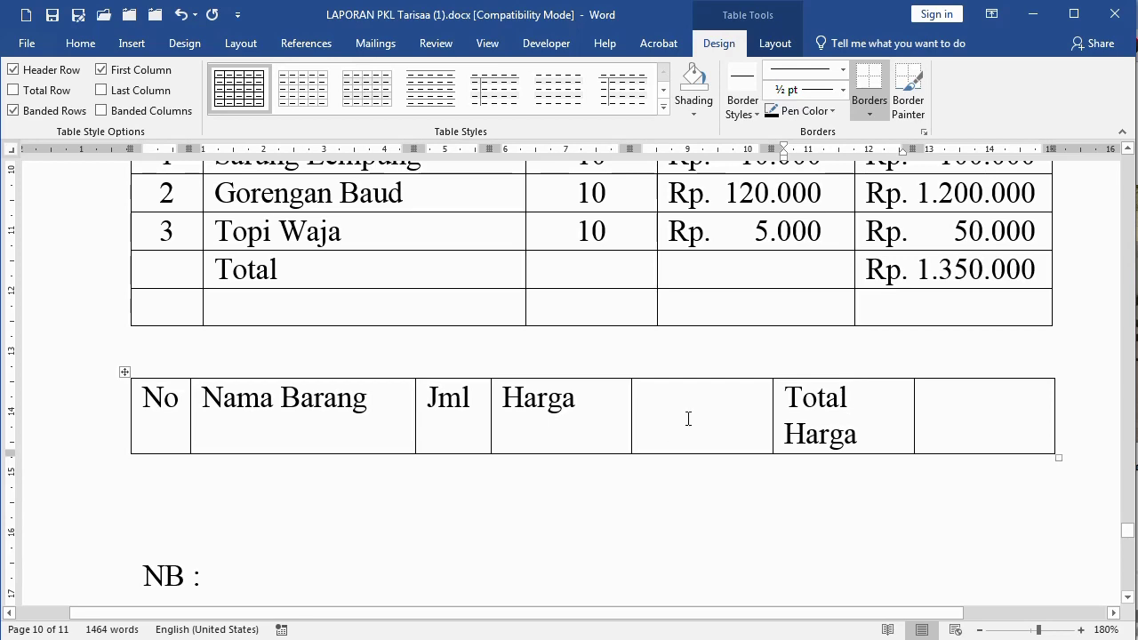
{"action": "left_click", "coordinate": [972, 413]}
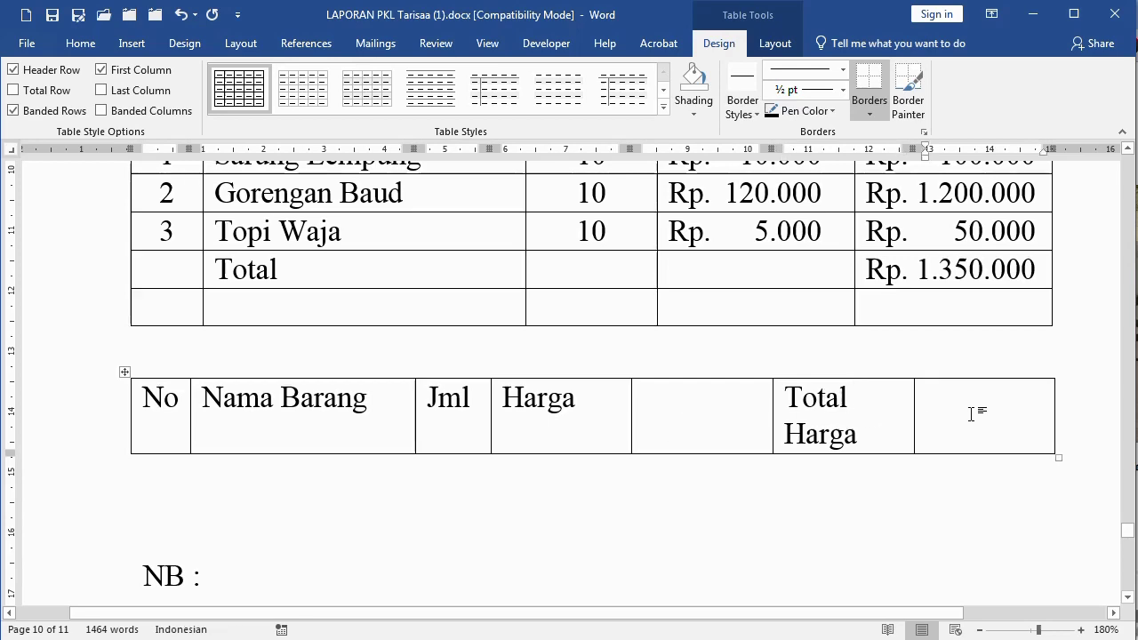
{"action": "key", "text": "Tab"}
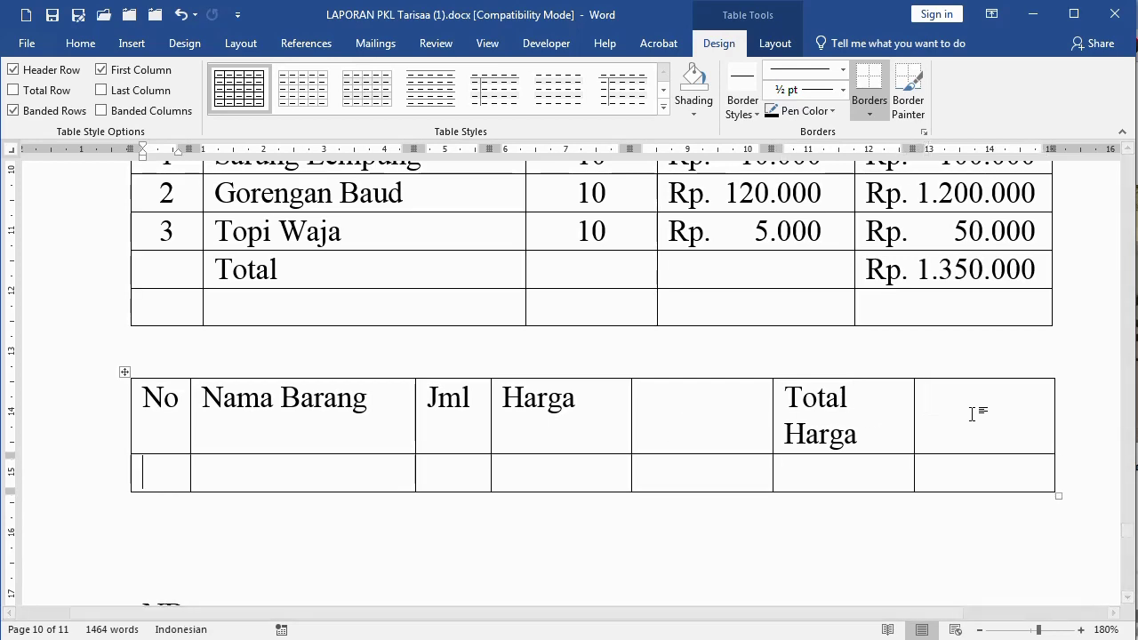
{"action": "scroll", "coordinate": [649, 394], "scroll_direction": "down", "scroll_amount": 3}
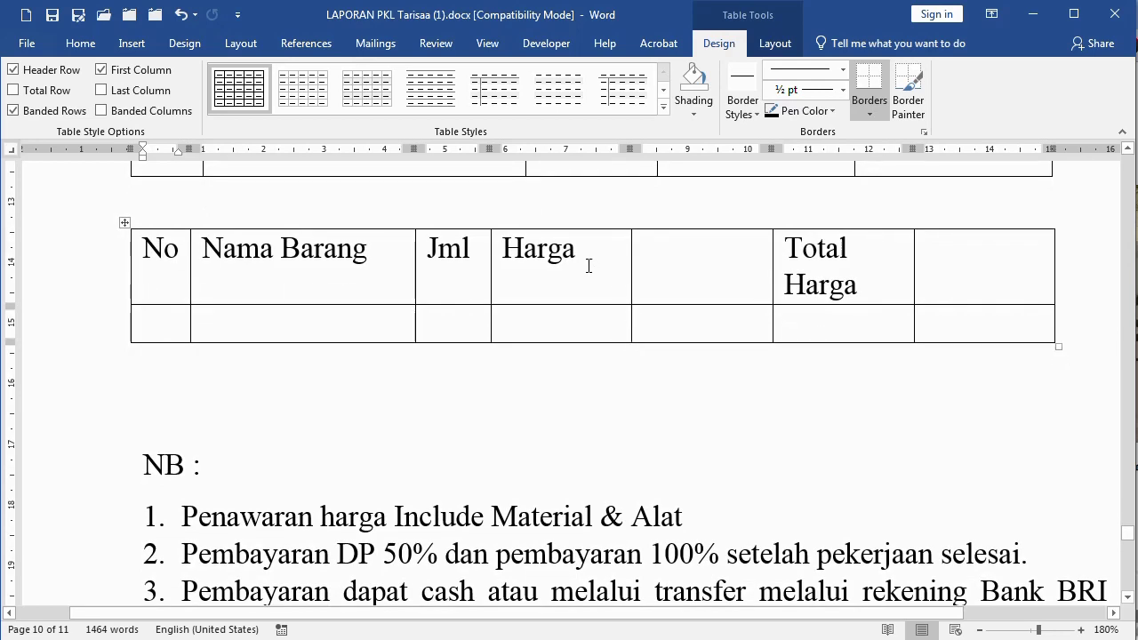
Merge Harga and Total Harga each with the empty header cell beside it
{"action": "left_click_drag", "start_coordinate": [587, 262], "coordinate": [667, 253]}
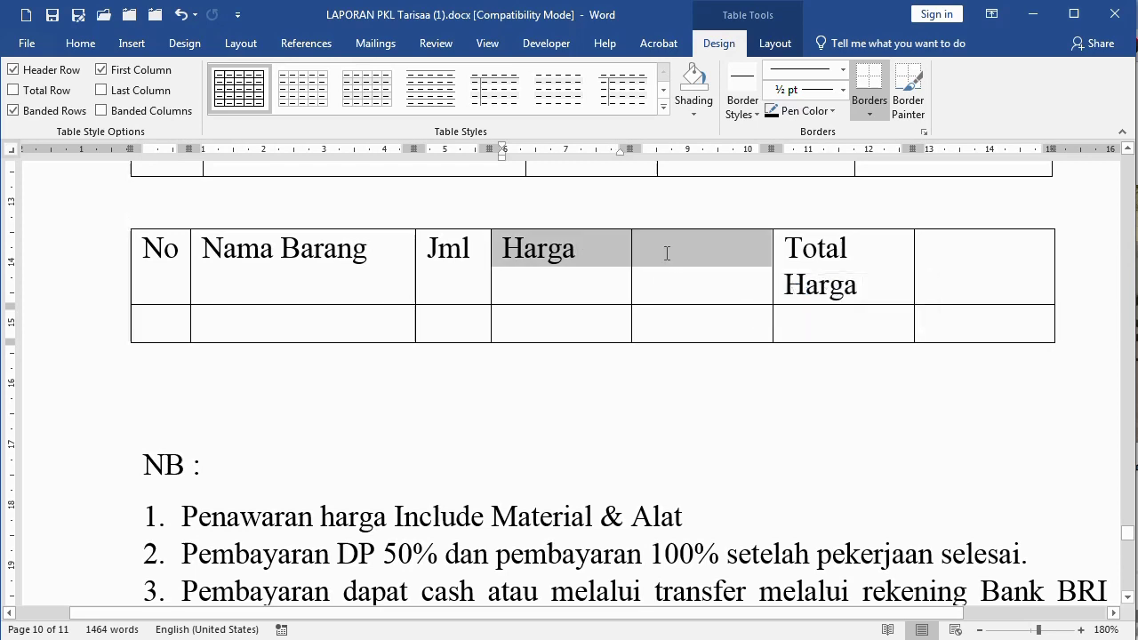
{"action": "right_click", "coordinate": [582, 257]}
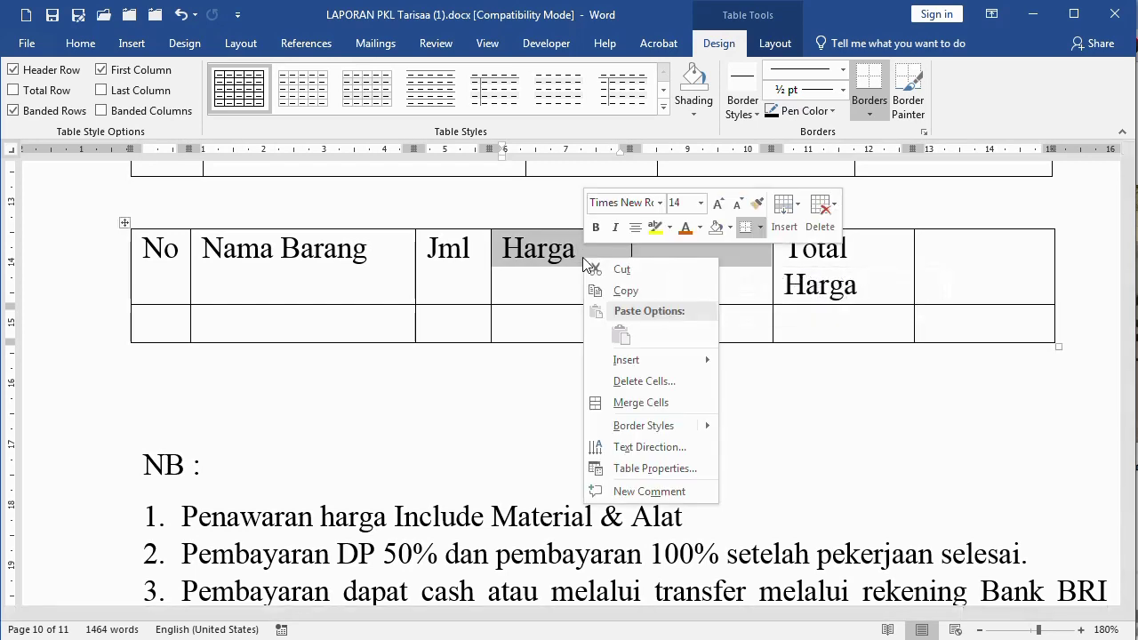
{"action": "left_click", "coordinate": [642, 404]}
{"action": "left_click", "coordinate": [839, 253]}
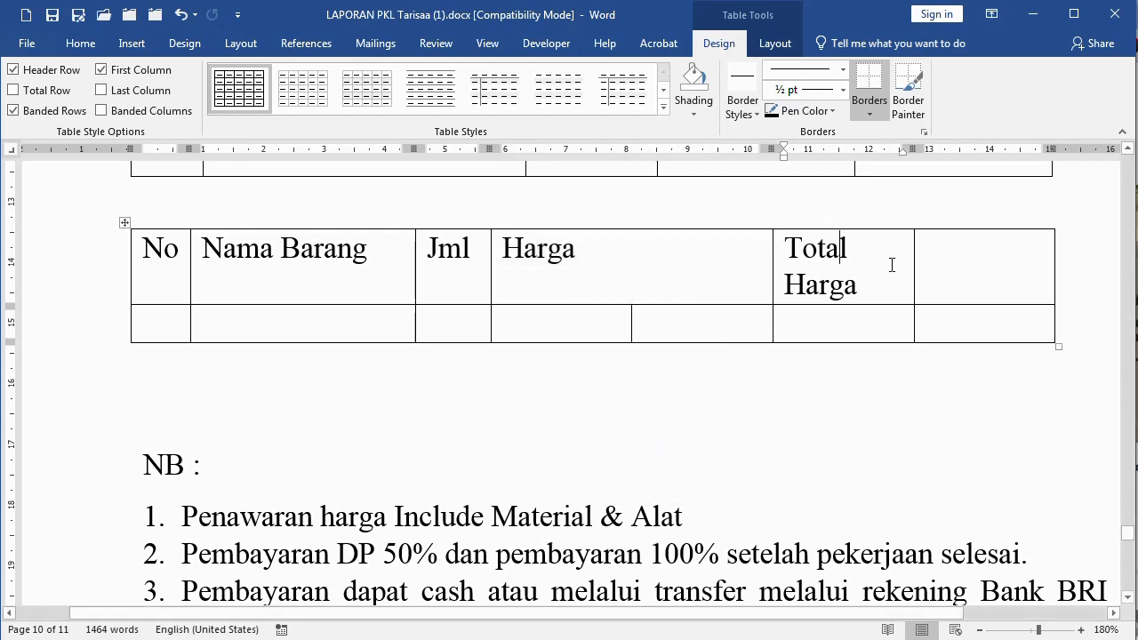
{"action": "left_click_drag", "start_coordinate": [880, 264], "coordinate": [961, 263]}
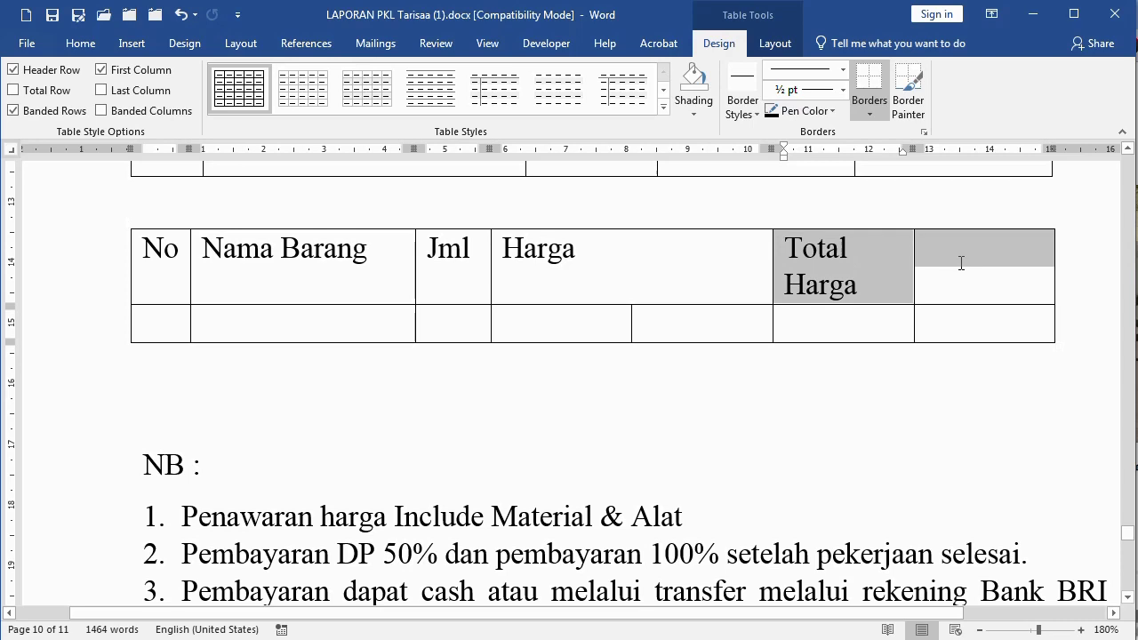
{"action": "right_click", "coordinate": [890, 267]}
{"action": "left_click", "coordinate": [947, 414]}
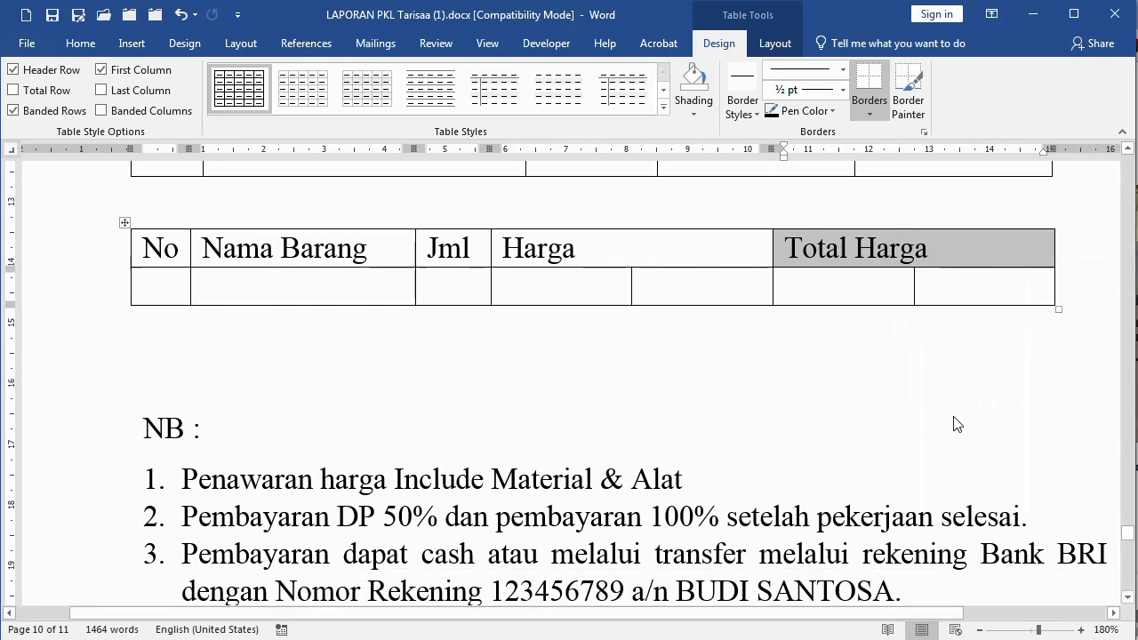
Narrow the left second-row cells under Harga and Total Harga
{"action": "left_click", "coordinate": [587, 294]}
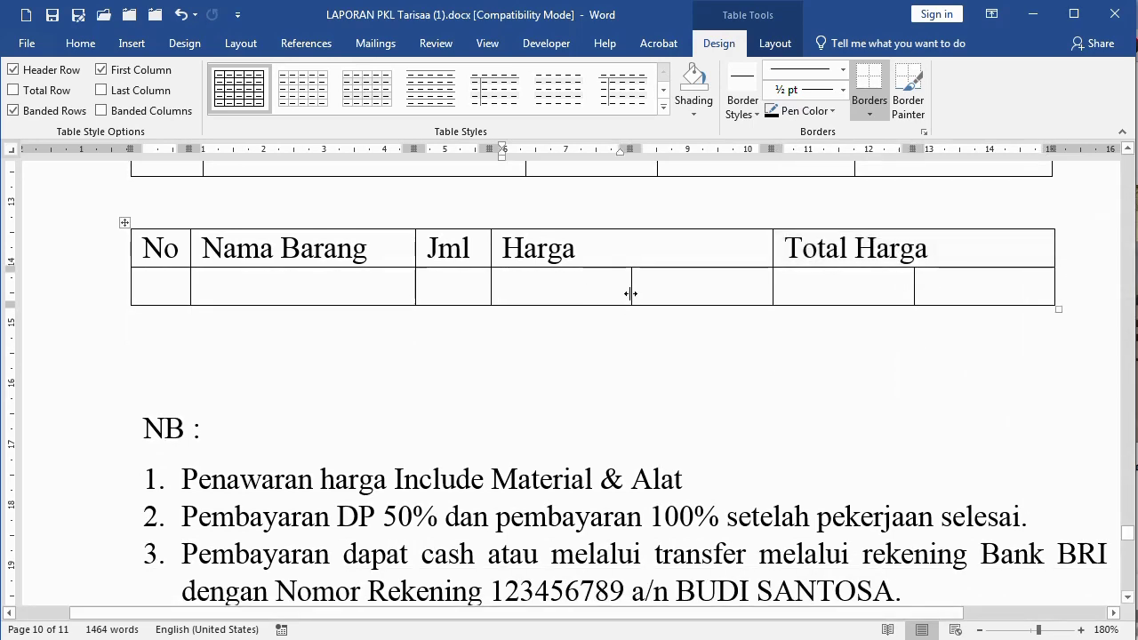
{"action": "left_click_drag", "start_coordinate": [631, 294], "coordinate": [541, 289]}
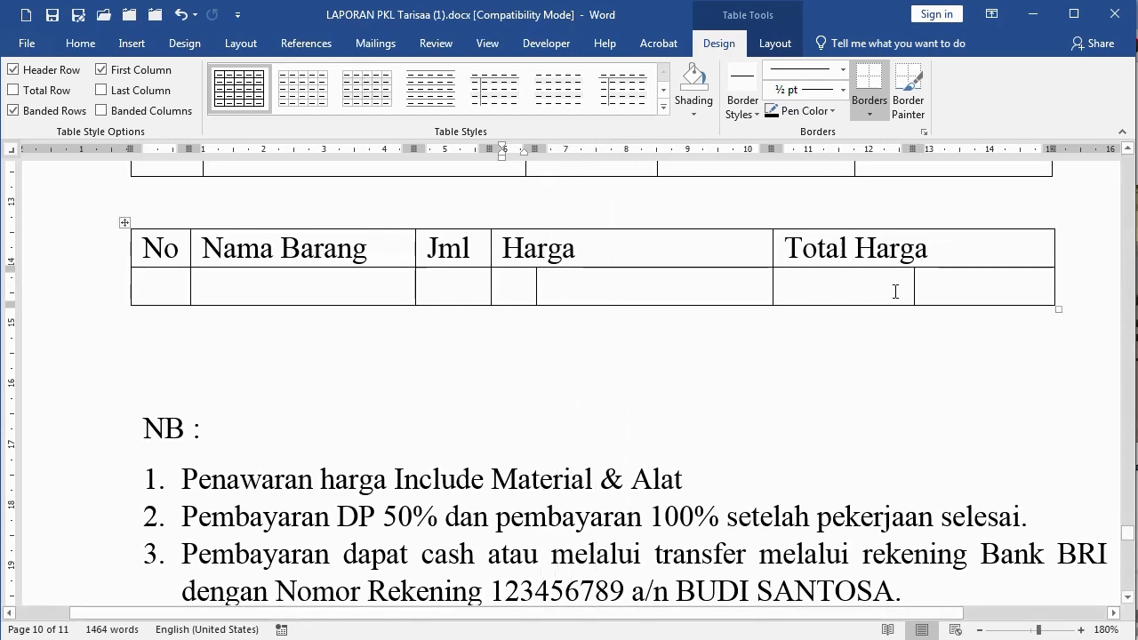
{"action": "left_click_drag", "start_coordinate": [918, 283], "coordinate": [824, 287]}
{"action": "left_click", "coordinate": [907, 284]}
Fill the Harga cells with Rp. labels and amounts 1.000.000, 20.000 and 150.000
{"action": "left_click", "coordinate": [512, 294]}
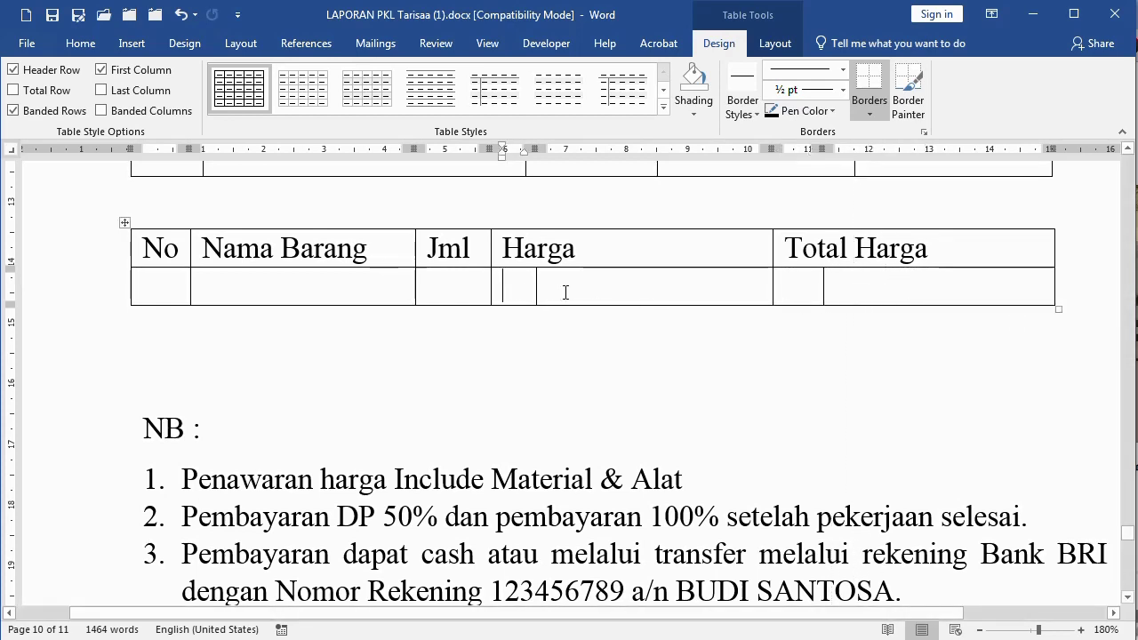
{"action": "type", "text": "Rp."}
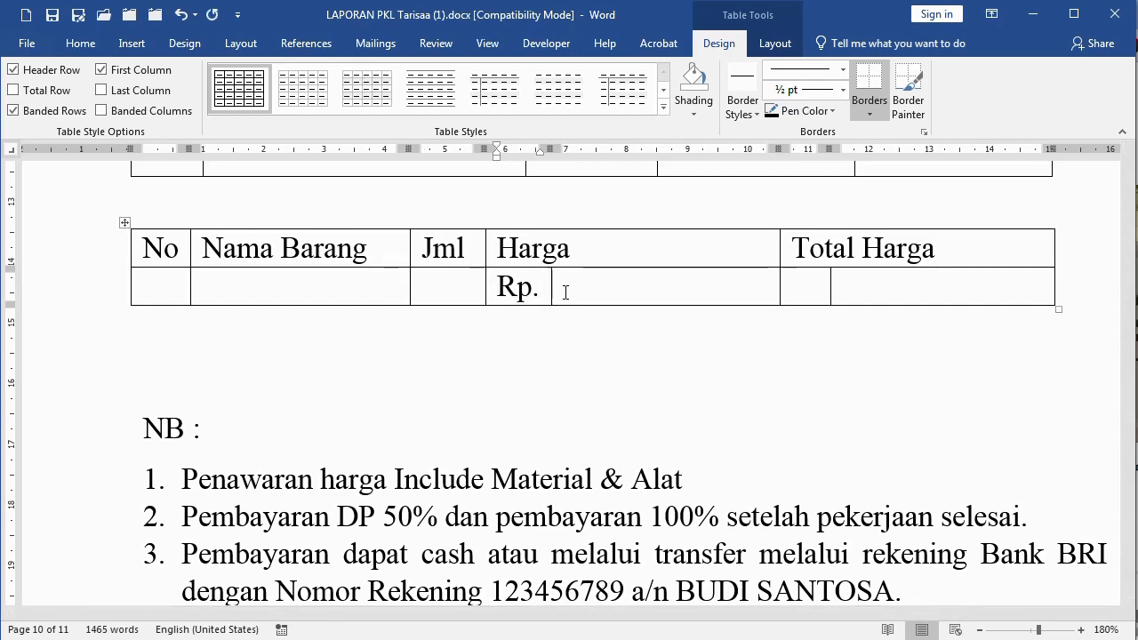
{"action": "left_click", "coordinate": [565, 293]}
{"action": "type", "text": "1.000.000"}
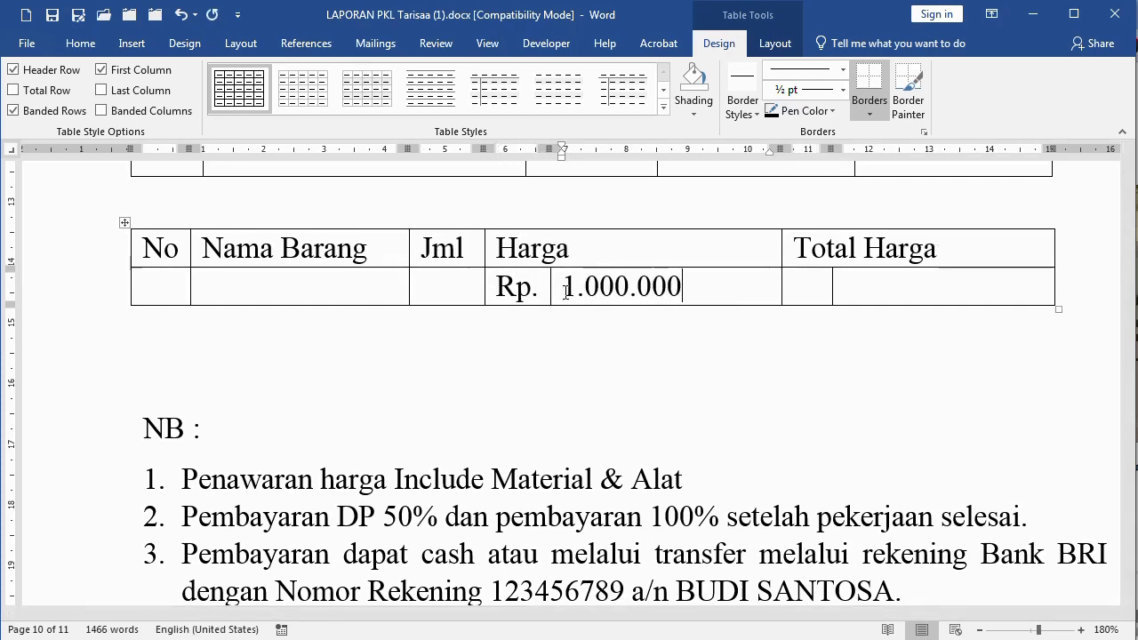
{"action": "key", "text": "Return"}
{"action": "type", "text": "20.000"}
{"action": "key", "text": "Return"}
{"action": "type", "text": "150.000"}
{"action": "left_click", "coordinate": [544, 291]}
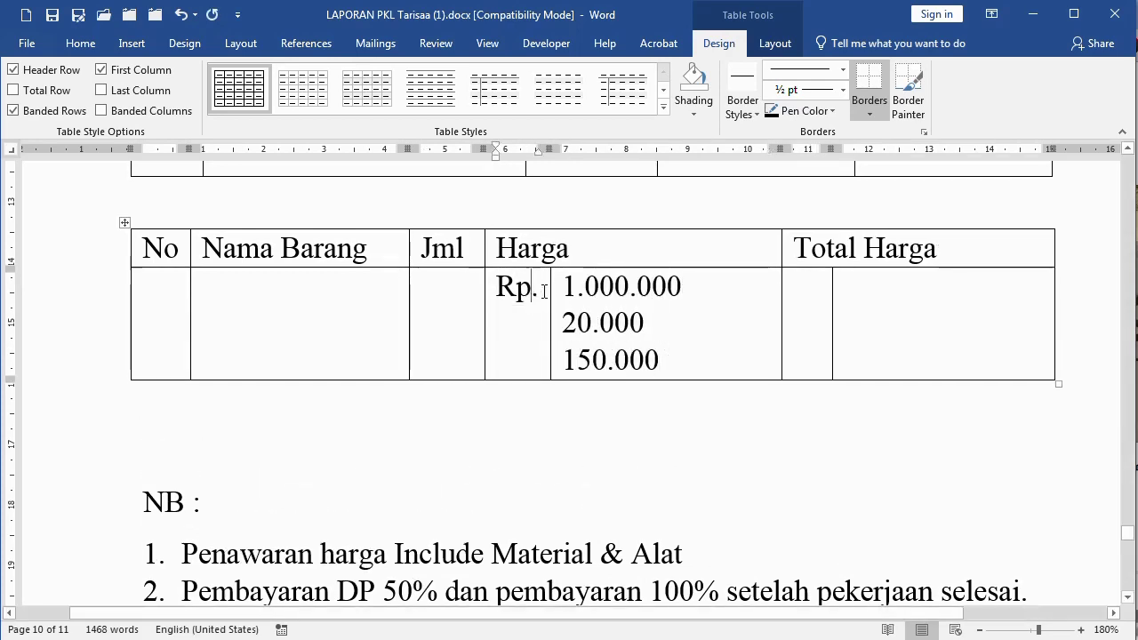
{"action": "key", "text": "Home"}
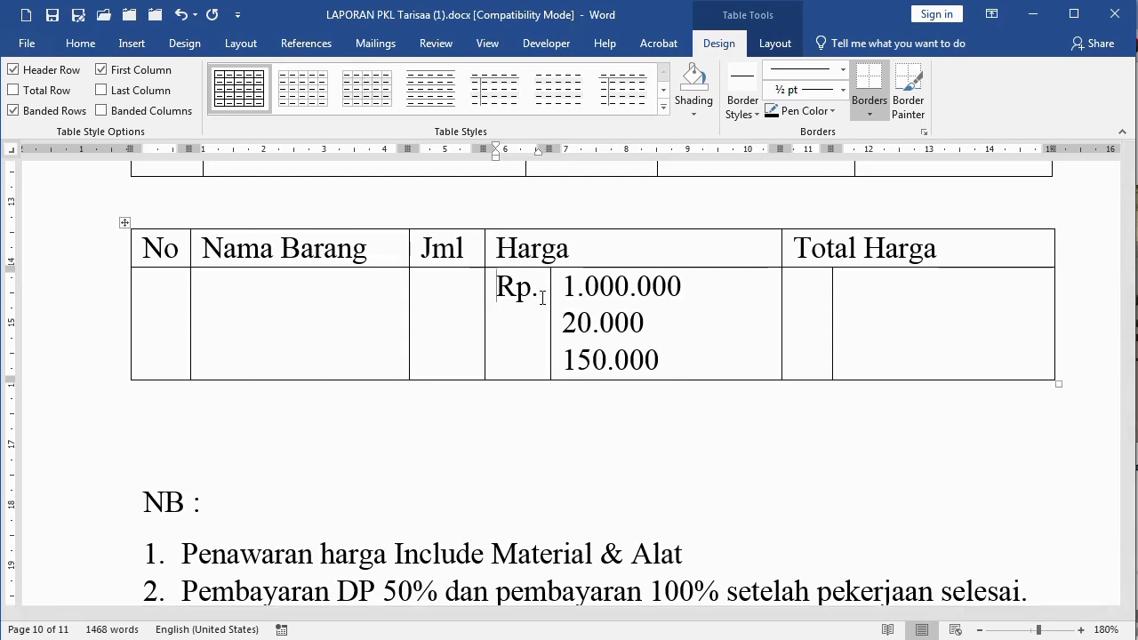
{"action": "key", "text": "shift+End"}
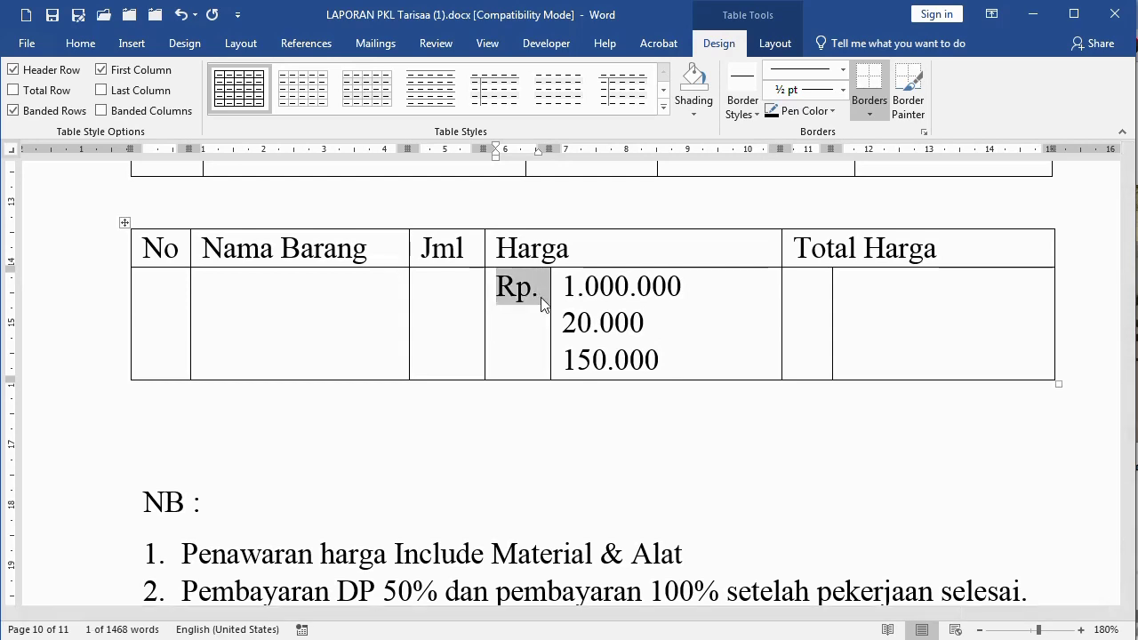
{"action": "key", "text": "ctrl+v"}
{"action": "key", "text": "ctrl+v"}
{"action": "key", "text": "ctrl+v"}
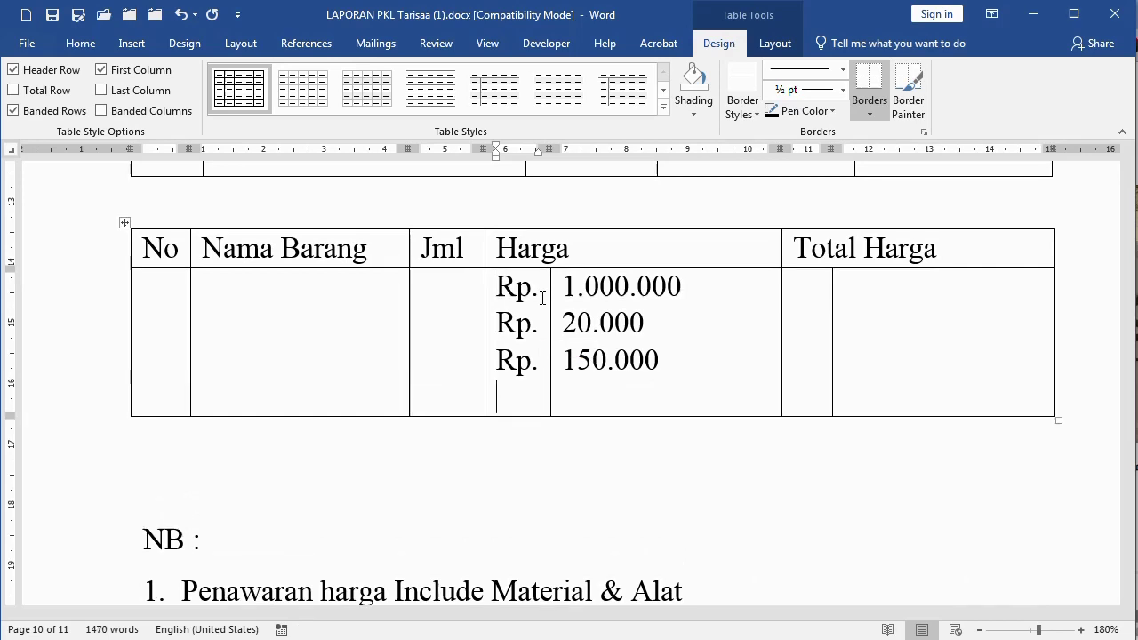
{"action": "key", "text": "ctrl+v"}
{"action": "key", "text": "ctrl+v"}
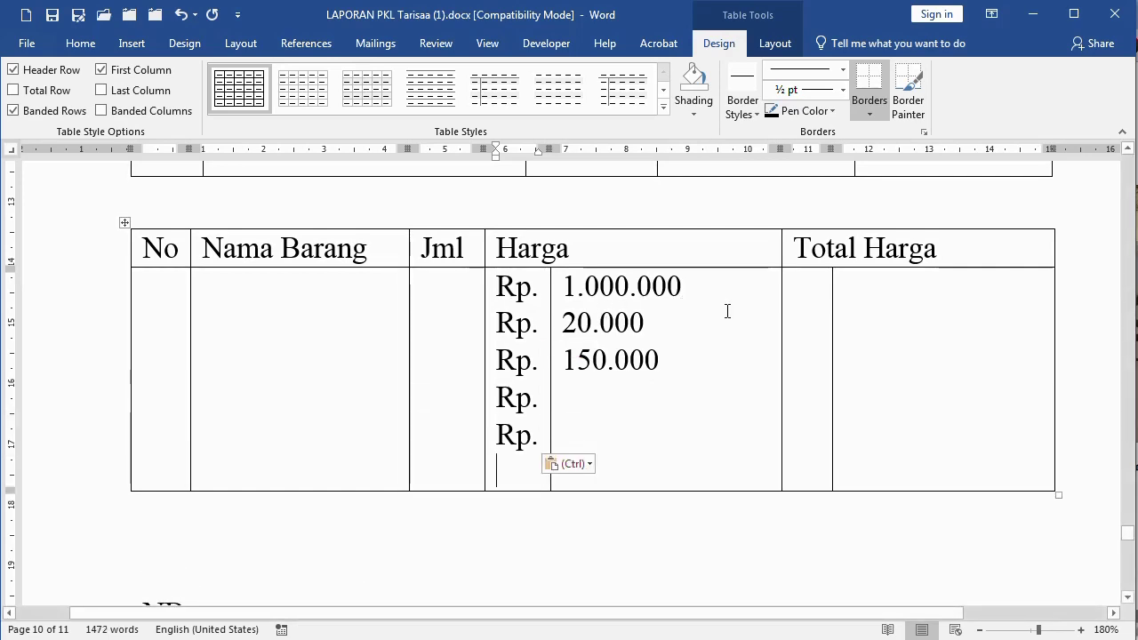
Put Rp. on each line of the first Total Harga cell
{"action": "left_click", "coordinate": [812, 303]}
{"action": "type", "text": "Rp."}
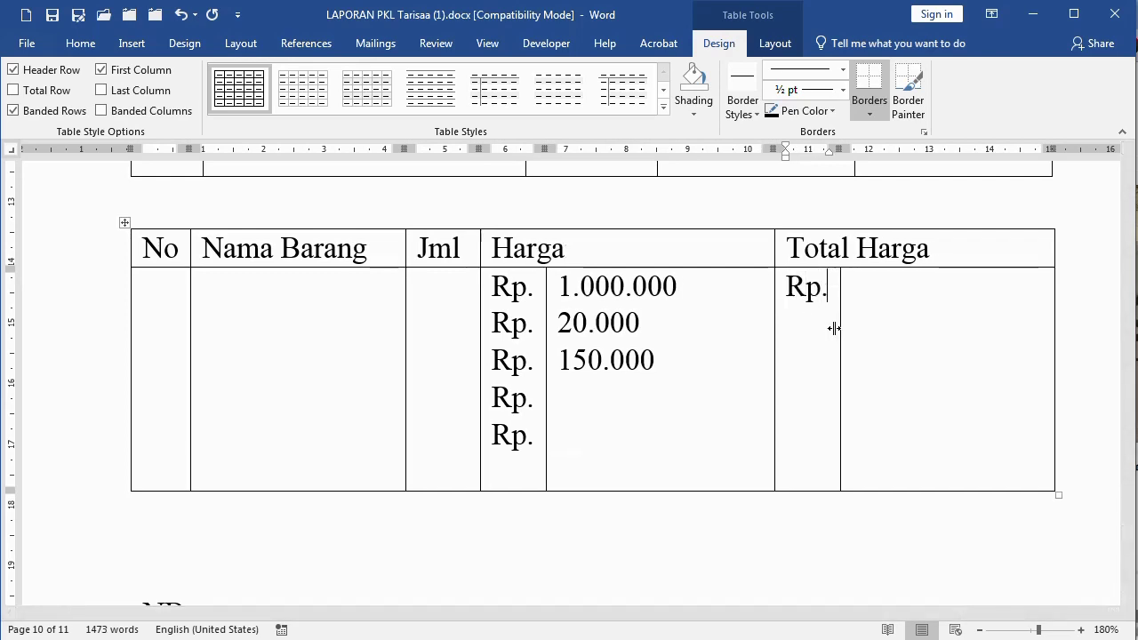
{"action": "key", "text": "Return"}
{"action": "type", "text": "rp."}
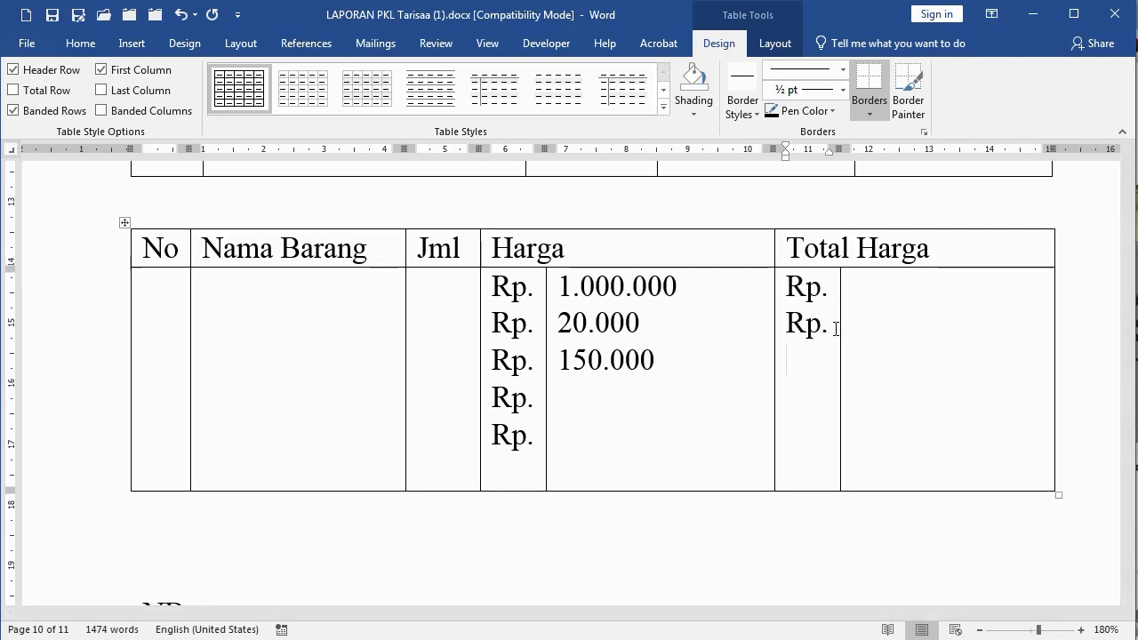
{"action": "key", "text": "ctrl+v"}
Enter Total Harga amounts 15.000.000, 15.000, 1.580.000 and 150.000
{"action": "left_click", "coordinate": [915, 305]}
{"action": "type", "text": "15.000.000"}
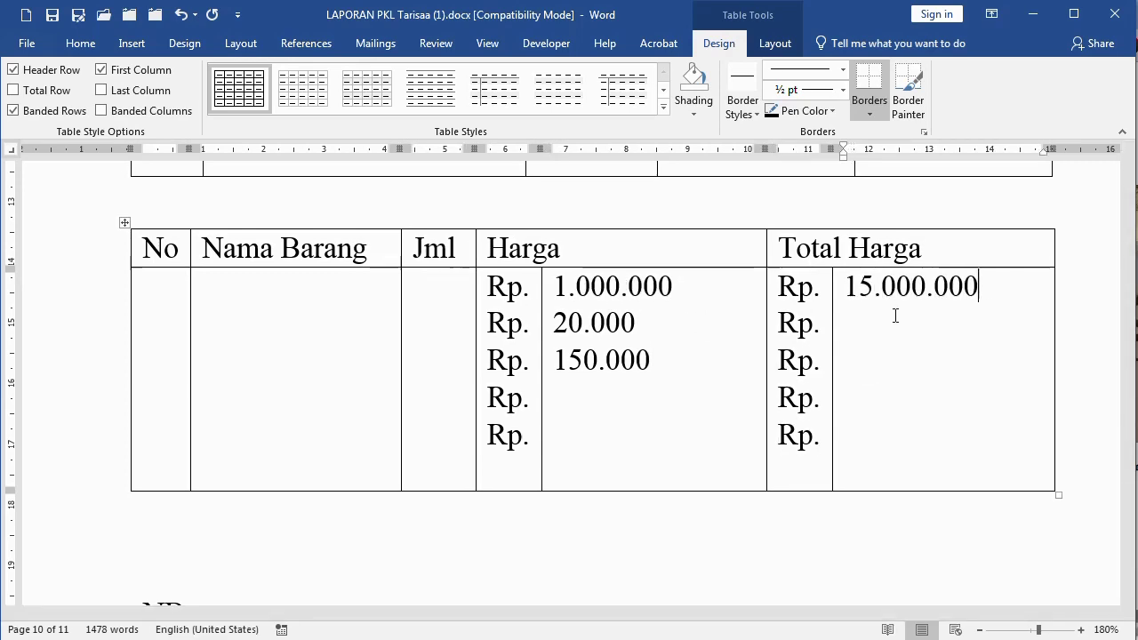
{"action": "key", "text": "Return"}
{"action": "type", "text": "15.000"}
{"action": "key", "text": "Return"}
{"action": "type", "text": "1.580.000"}
{"action": "key", "text": "Return"}
{"action": "type", "text": "150.000"}
{"action": "left_click", "coordinate": [858, 360]}
{"action": "type", "text": "."}
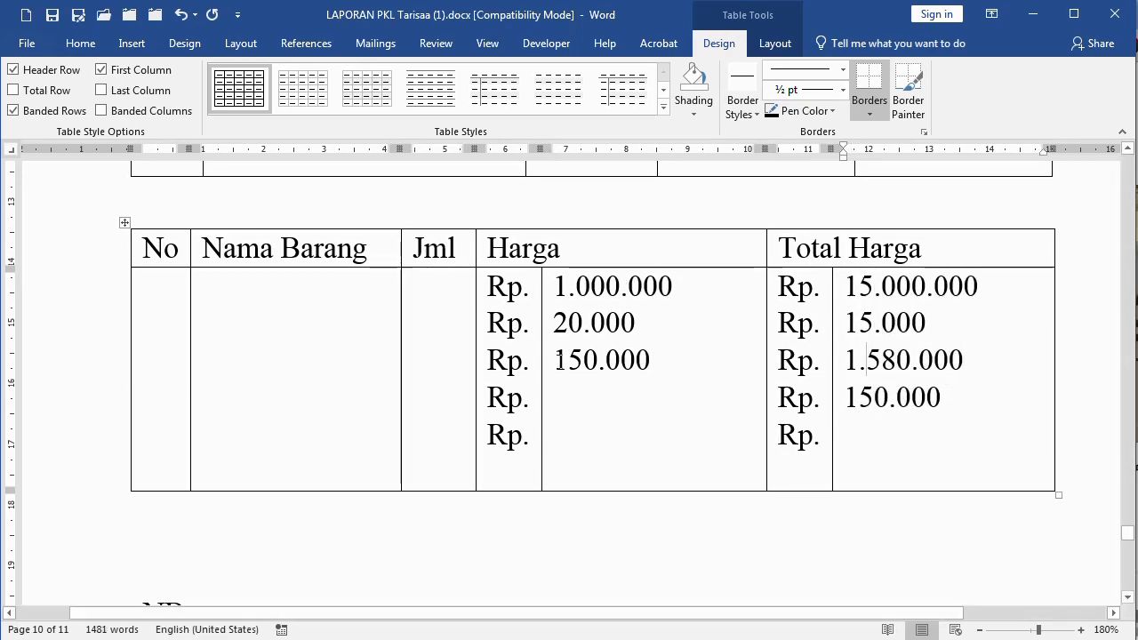
Shift the Total Harga column border left and check both amount cells
{"action": "left_click_drag", "start_coordinate": [767, 249], "coordinate": [717, 249]}
{"action": "left_click", "coordinate": [628, 286]}
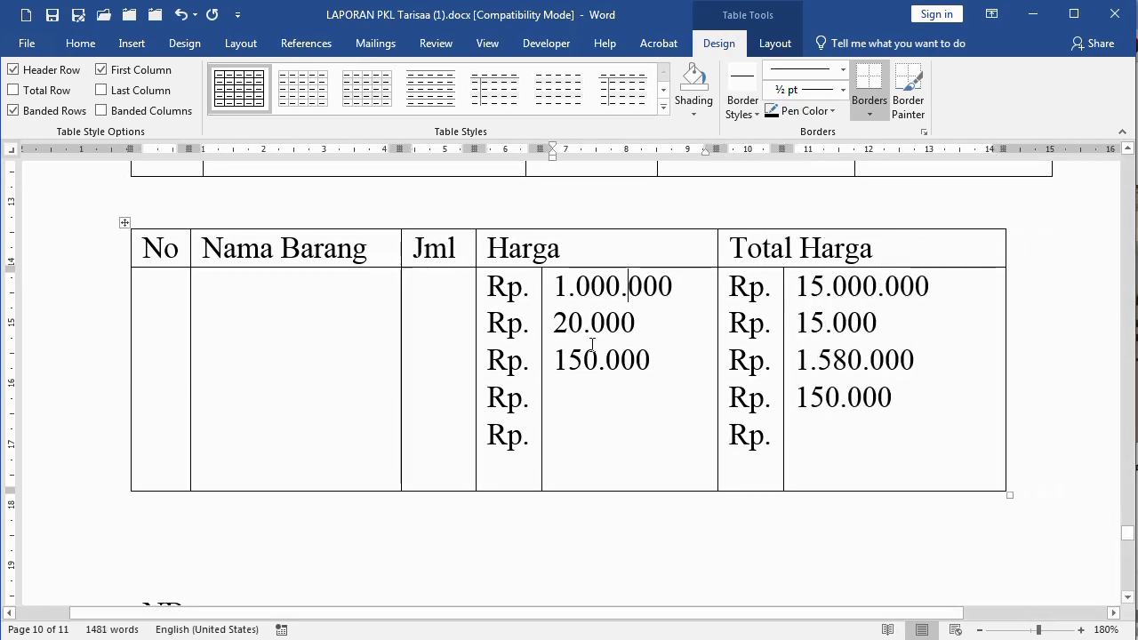
{"action": "left_click", "coordinate": [520, 311]}
{"action": "left_click", "coordinate": [546, 297]}
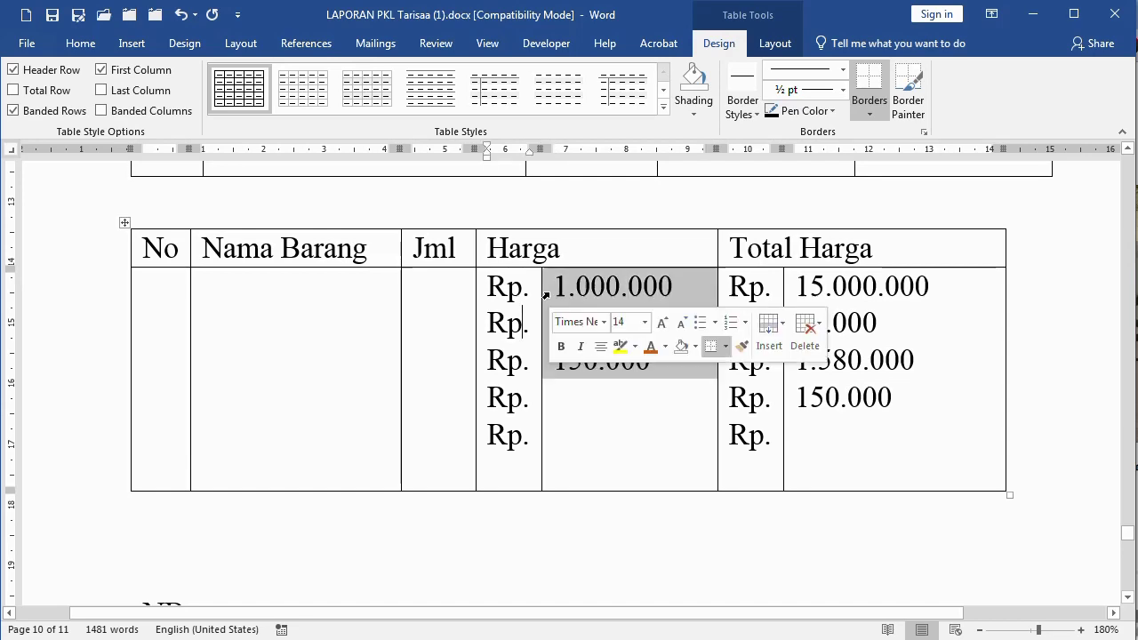
{"action": "left_click", "coordinate": [786, 298], "text": "ctrl"}
{"action": "left_click", "coordinate": [658, 399]}
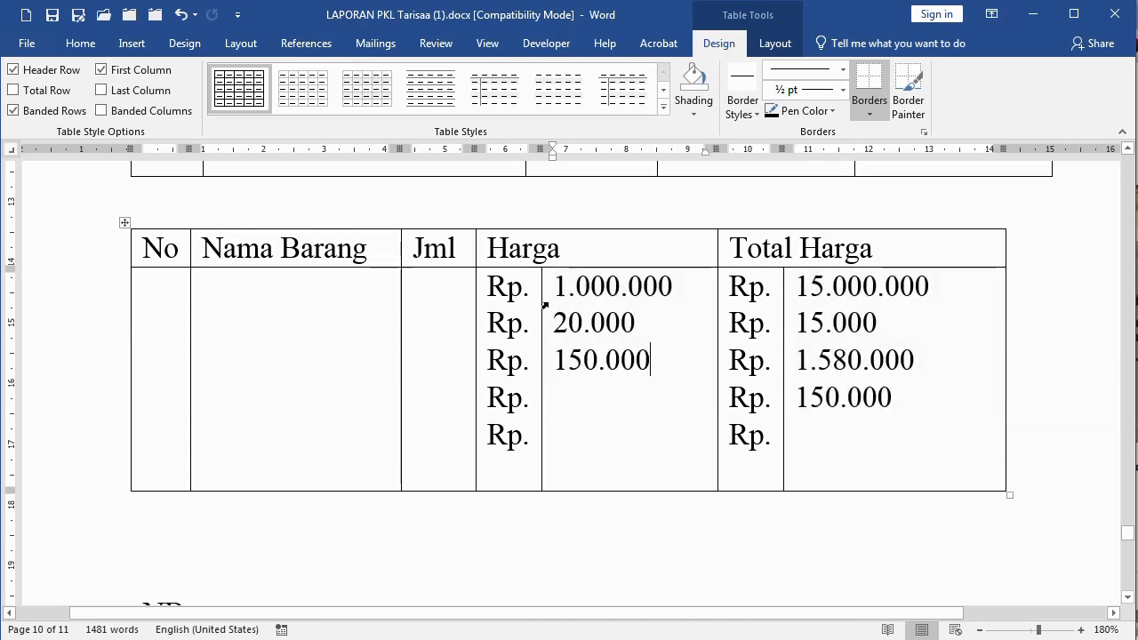
Right-align the Harga and Total Harga amount cells, then autofit the Harga amount column
{"action": "left_click_drag", "start_coordinate": [590, 299], "coordinate": [889, 298]}
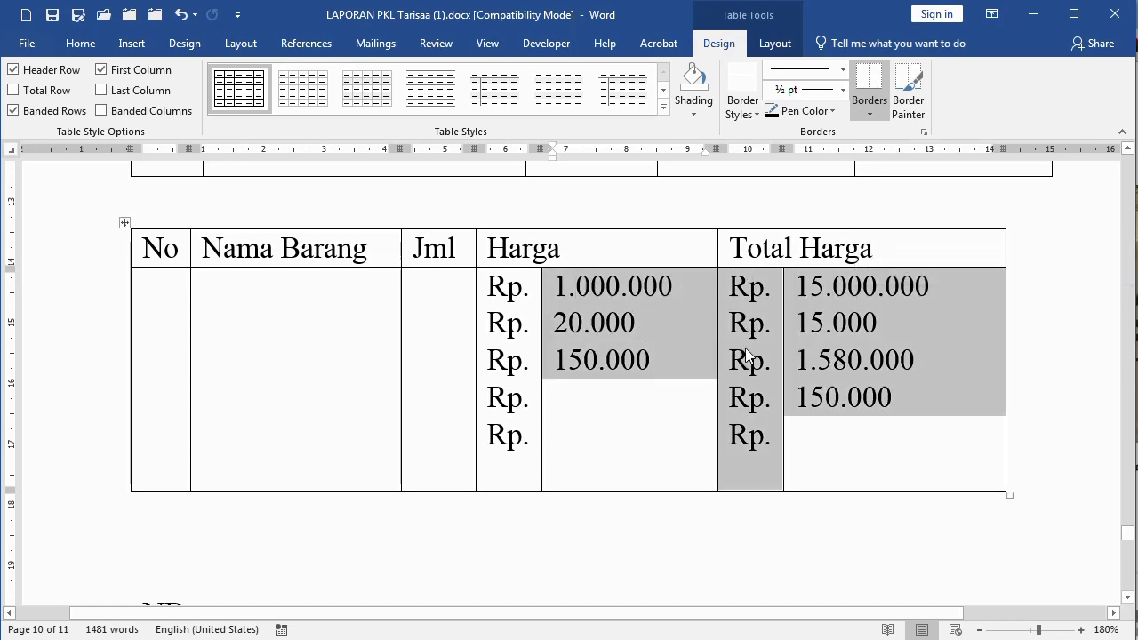
{"action": "left_click", "coordinate": [586, 323]}
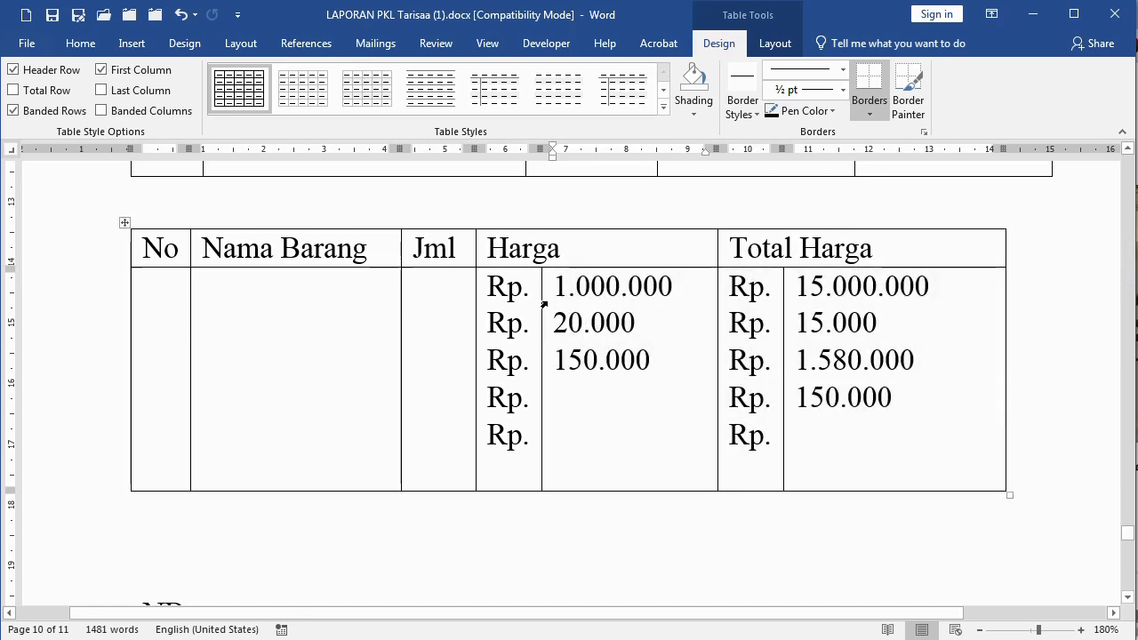
{"action": "left_click", "coordinate": [544, 304]}
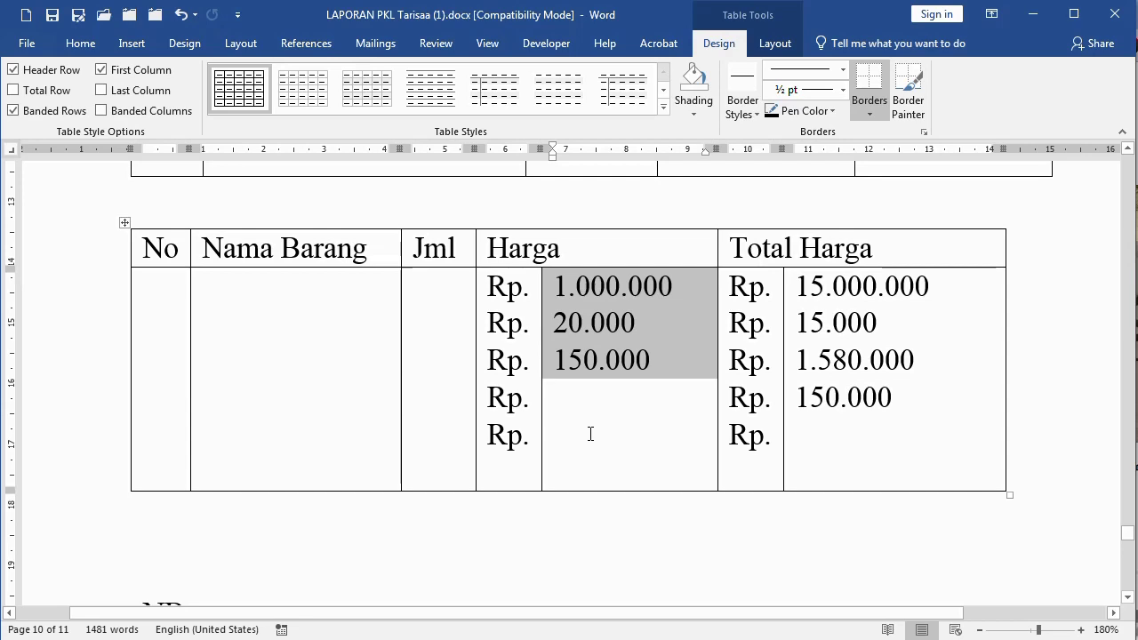
{"action": "left_click", "coordinate": [784, 298], "text": "ctrl"}
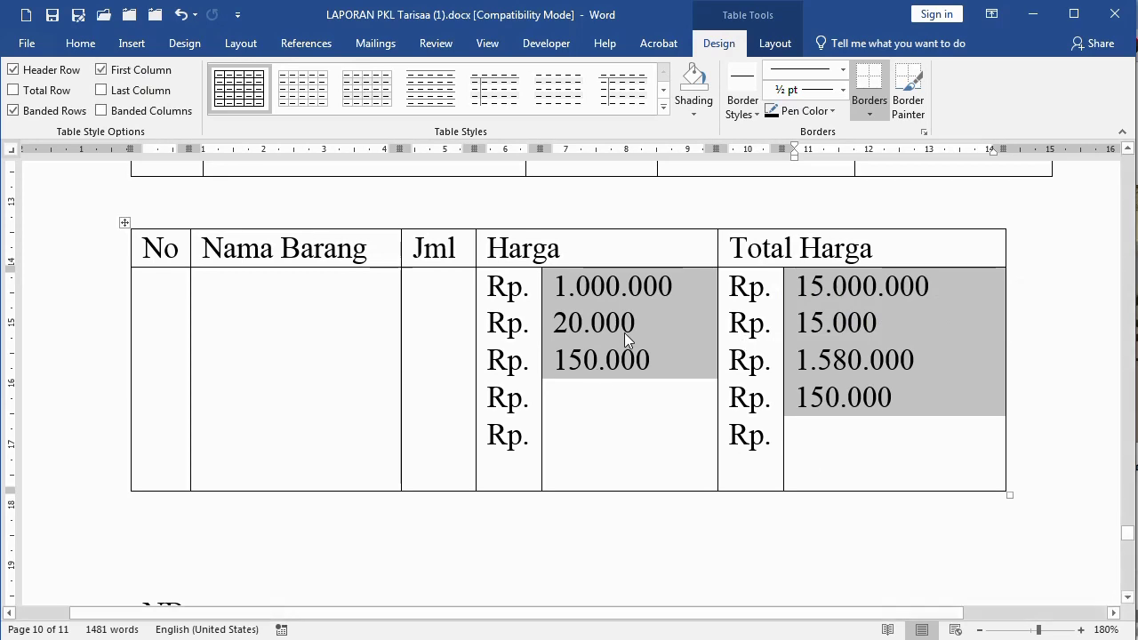
{"action": "left_click", "coordinate": [80, 45]}
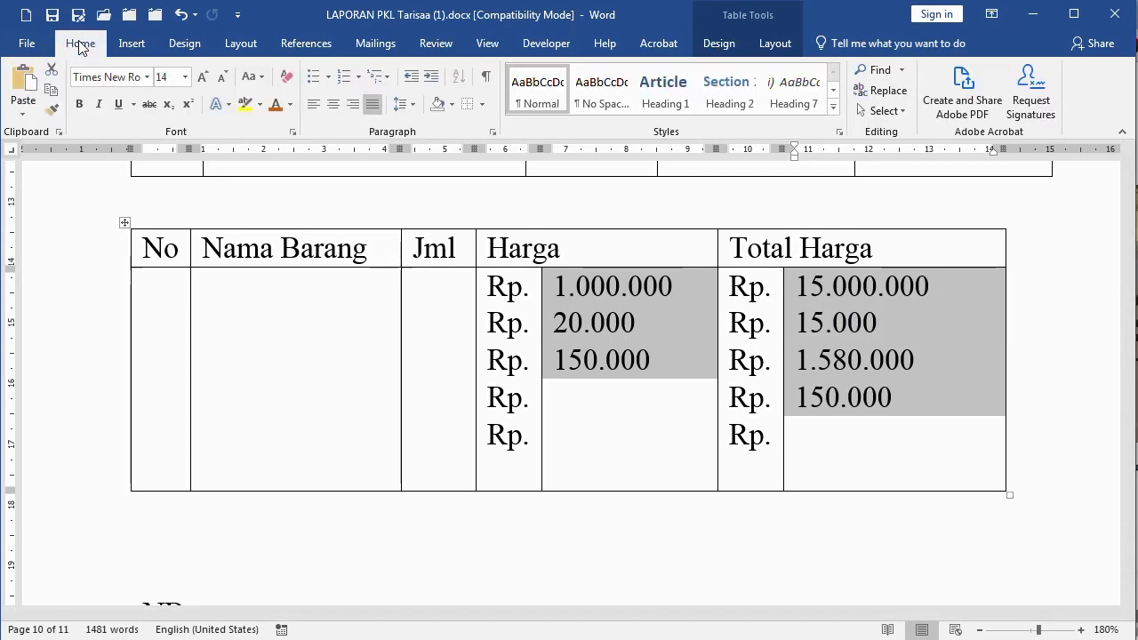
{"action": "left_click", "coordinate": [357, 107]}
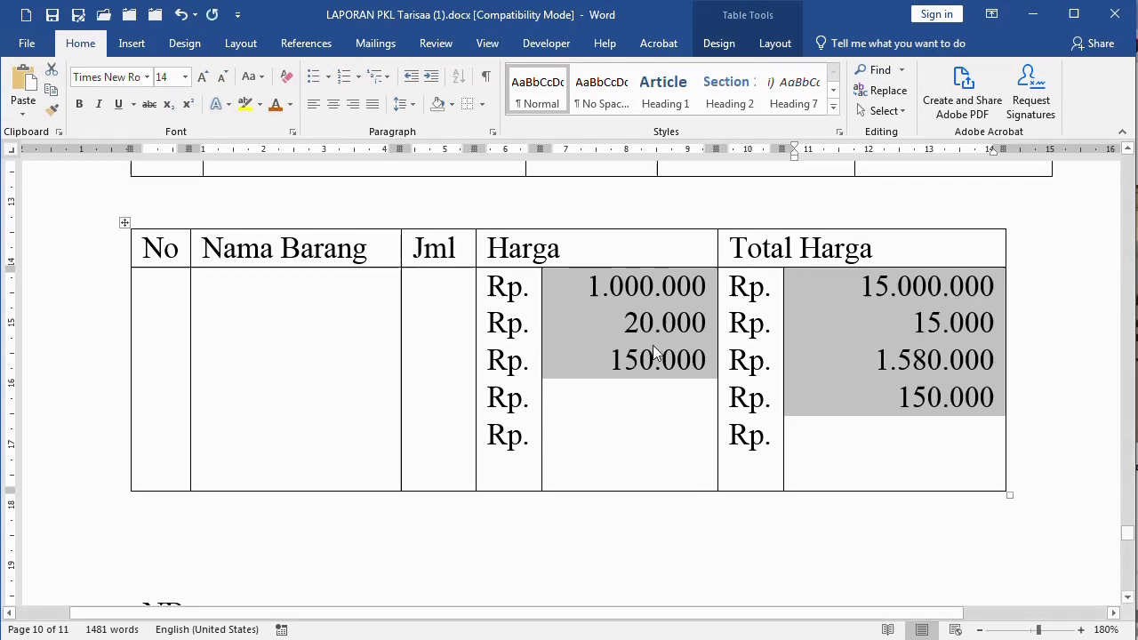
{"action": "left_click", "coordinate": [659, 323]}
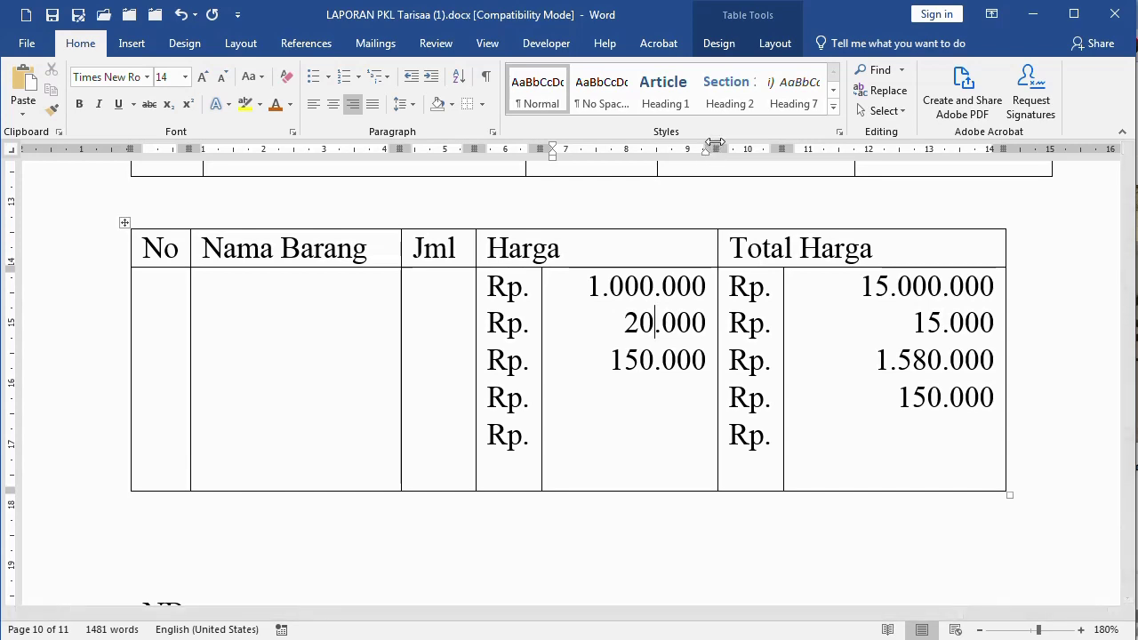
{"action": "double_click", "coordinate": [717, 329]}
Narrow the lower table by pulling its right edge inward on the ruler
{"action": "left_click", "coordinate": [808, 337]}
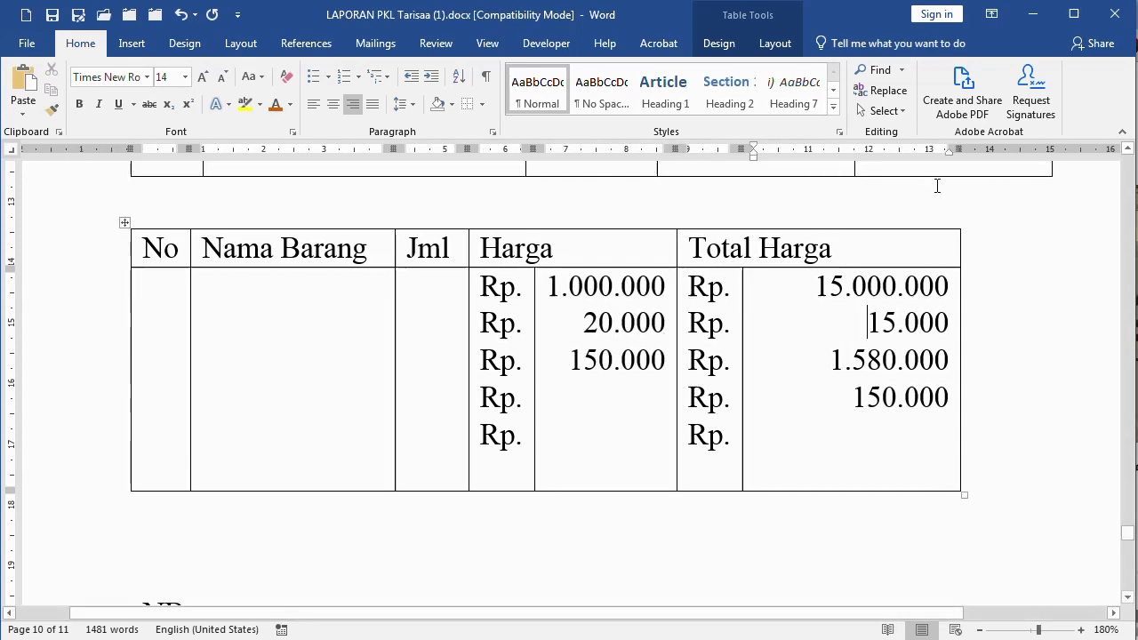
{"action": "left_click_drag", "start_coordinate": [960, 150], "coordinate": [893, 149]}
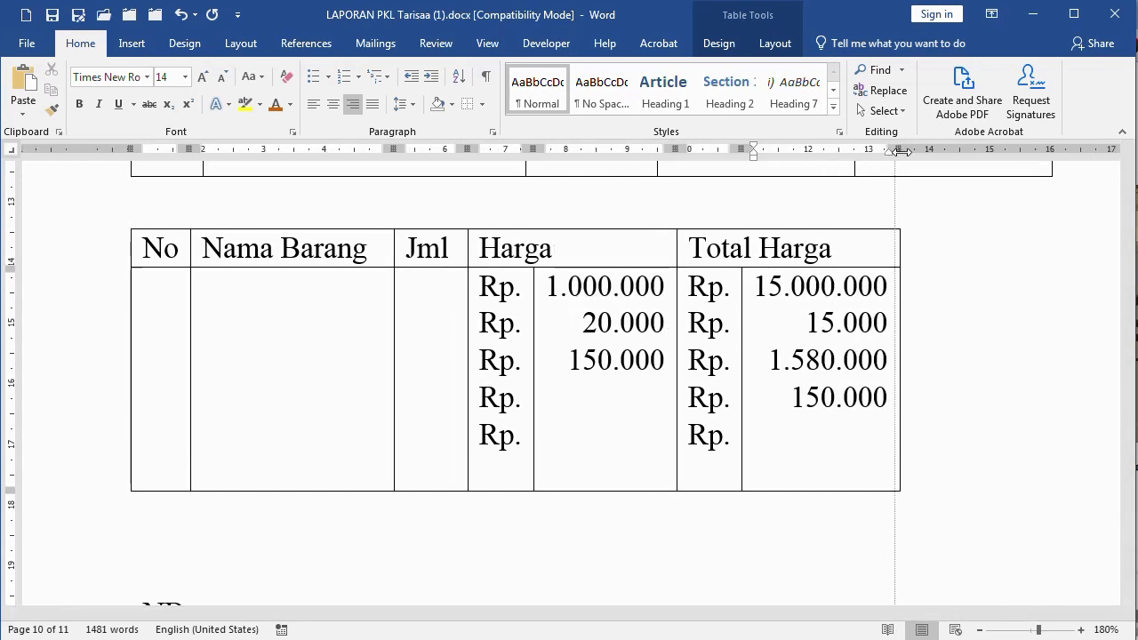
{"action": "scroll", "coordinate": [847, 360], "scroll_direction": "up", "scroll_amount": 5}
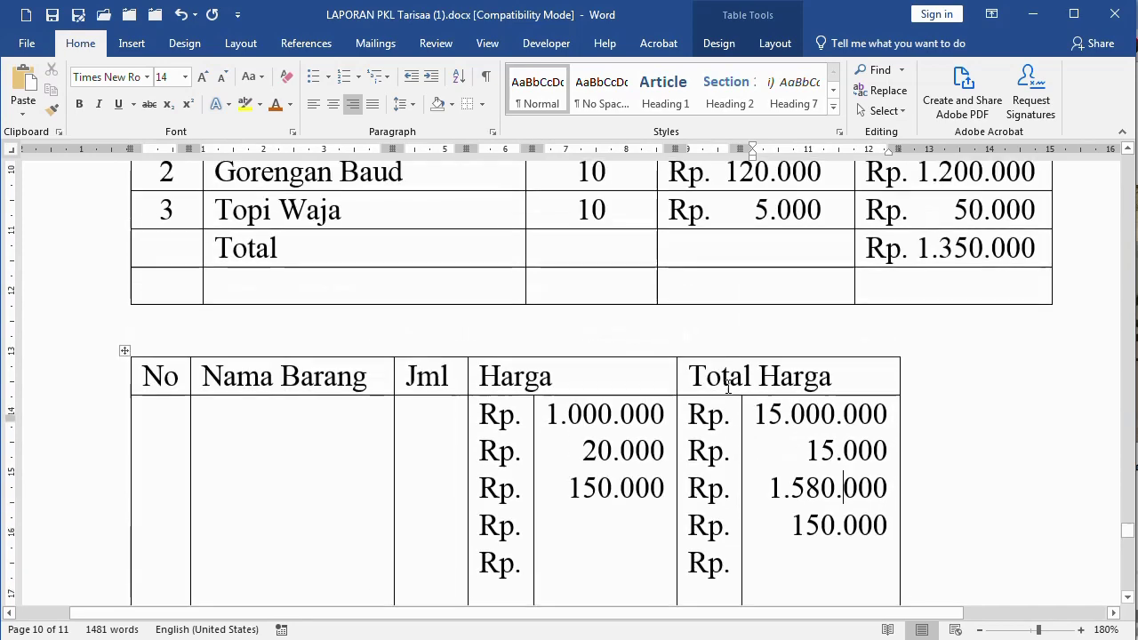
{"action": "scroll", "coordinate": [445, 437], "scroll_direction": "down", "scroll_amount": 3}
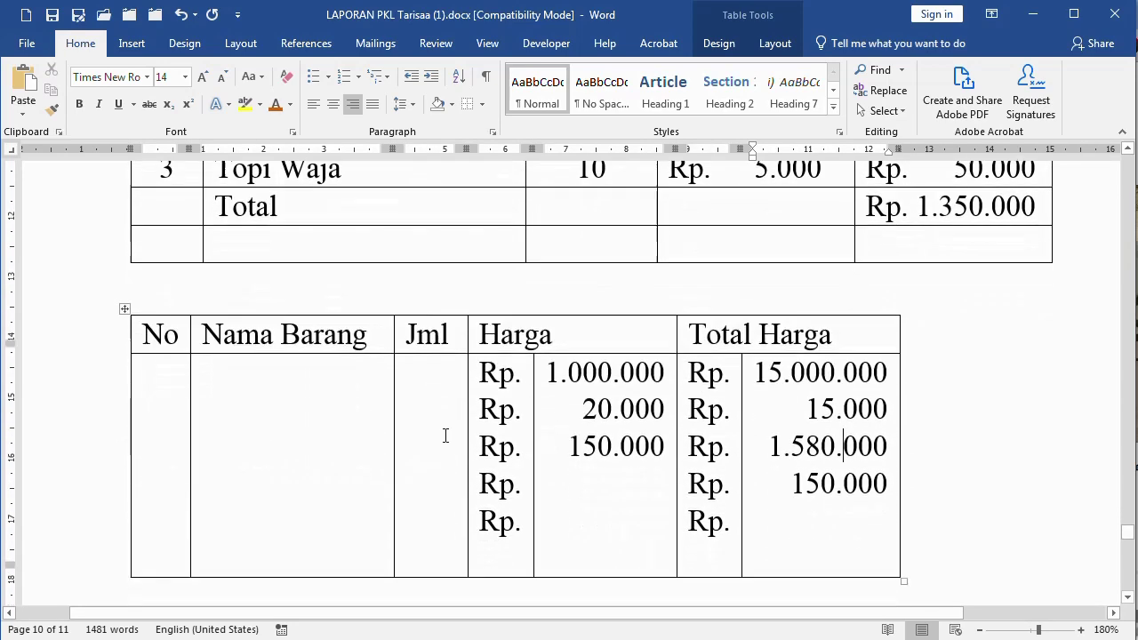
{"action": "left_click", "coordinate": [612, 462]}
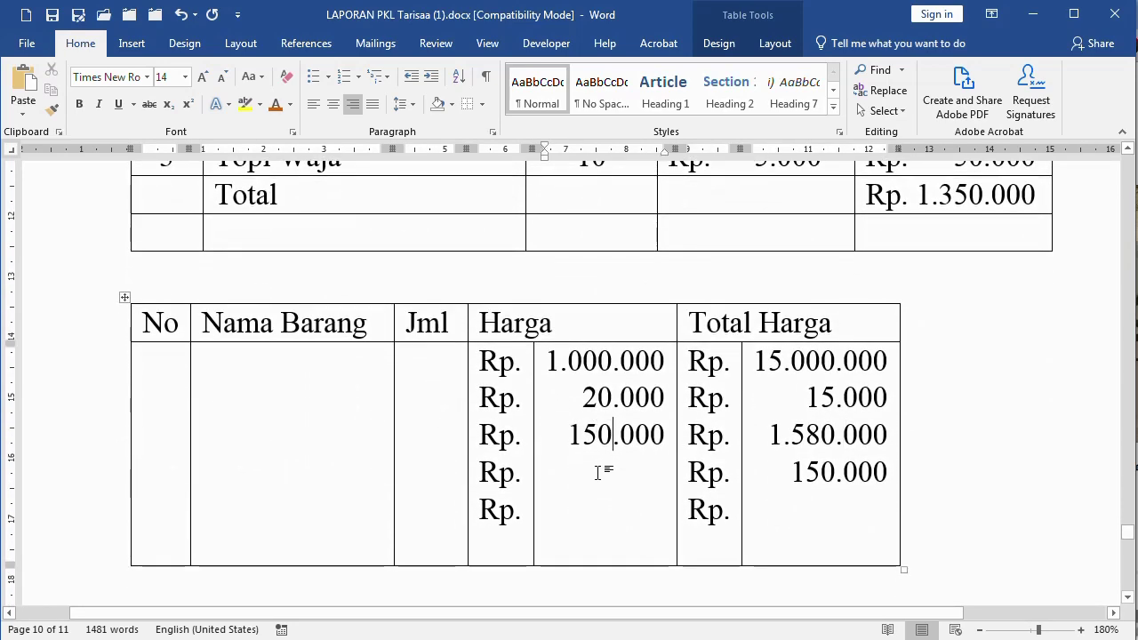
Compare the lower table's column widths against the upper table's body rows
{"action": "scroll", "coordinate": [534, 418], "scroll_direction": "up", "scroll_amount": 4}
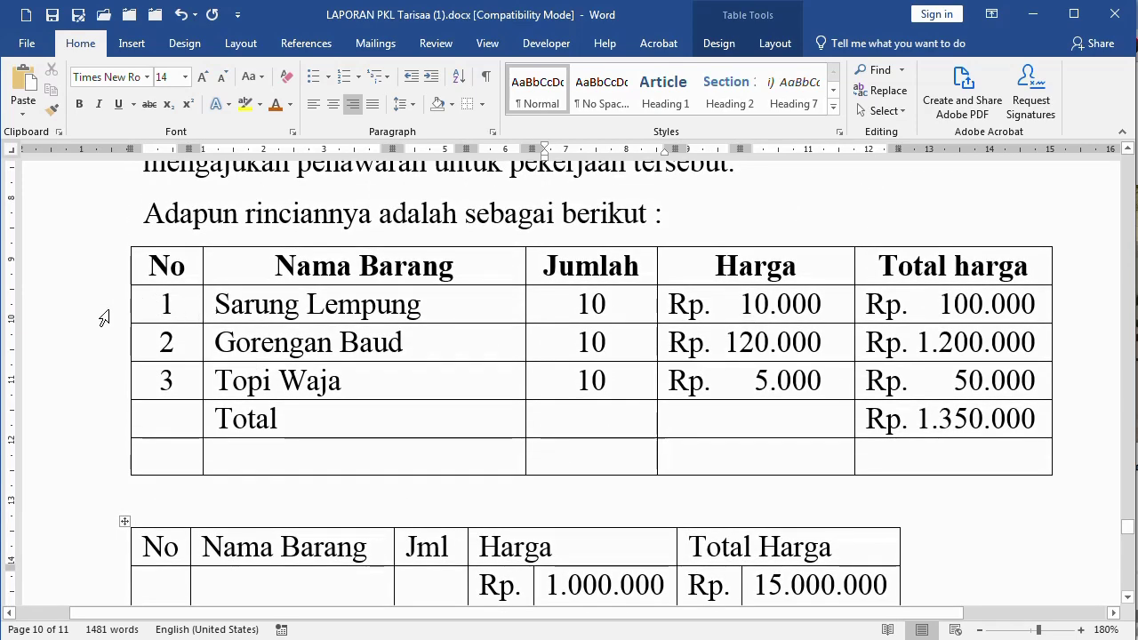
{"action": "left_click_drag", "start_coordinate": [89, 311], "coordinate": [69, 455]}
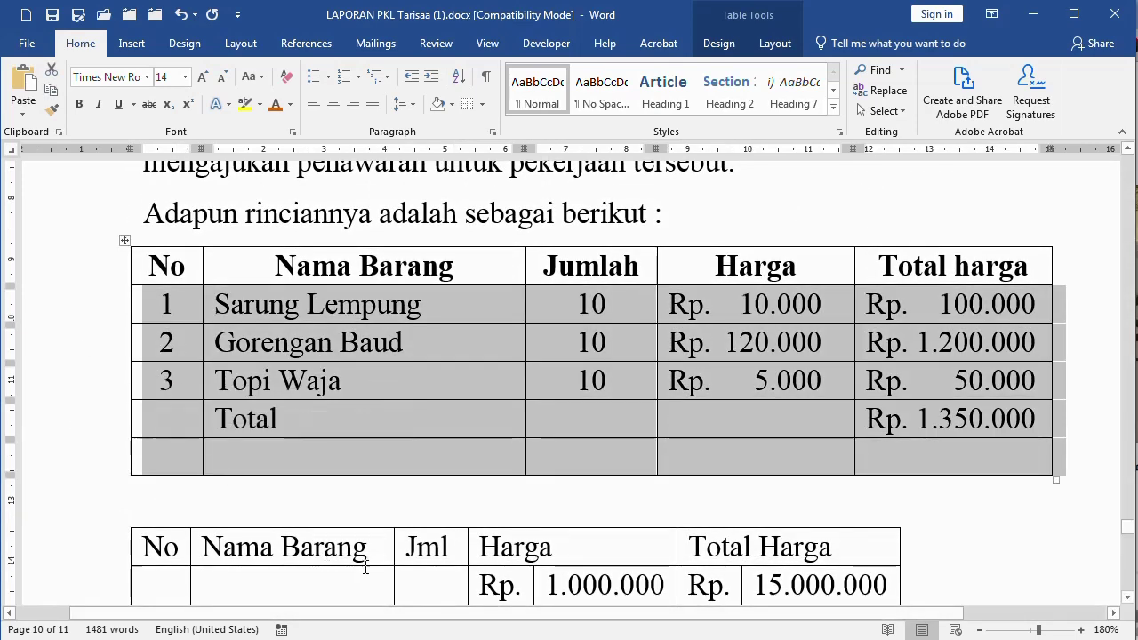
{"action": "scroll", "coordinate": [412, 453], "scroll_direction": "down", "scroll_amount": 4}
{"action": "left_click", "coordinate": [202, 360]}
{"action": "left_click", "coordinate": [123, 373]}
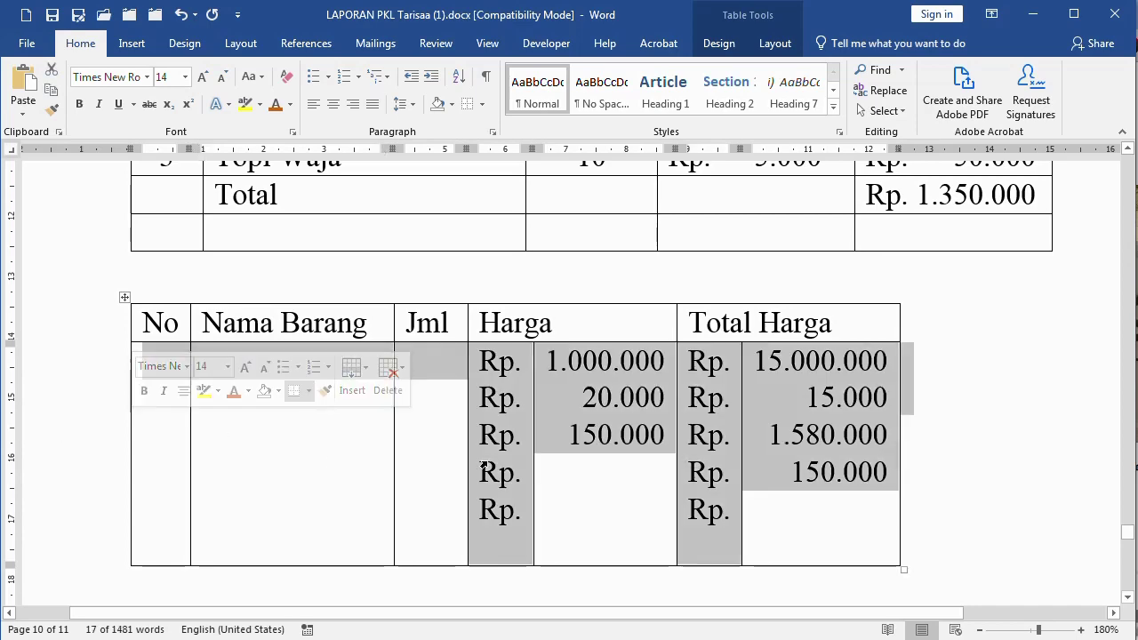
{"action": "scroll", "coordinate": [530, 455], "scroll_direction": "up", "scroll_amount": 4}
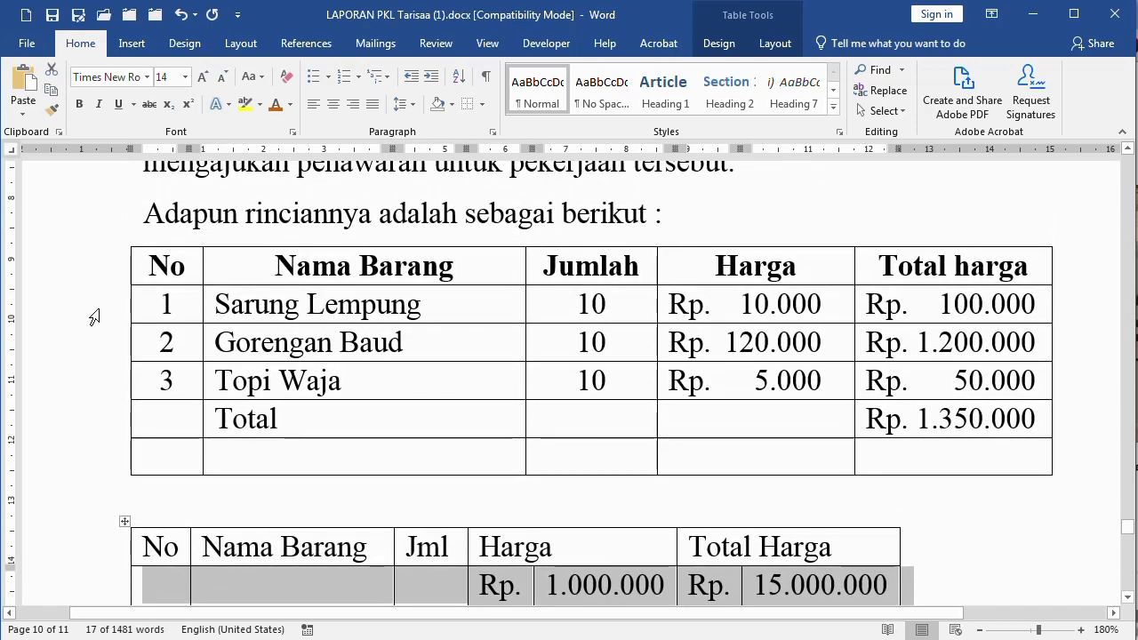
{"action": "left_click_drag", "start_coordinate": [89, 306], "coordinate": [85, 455]}
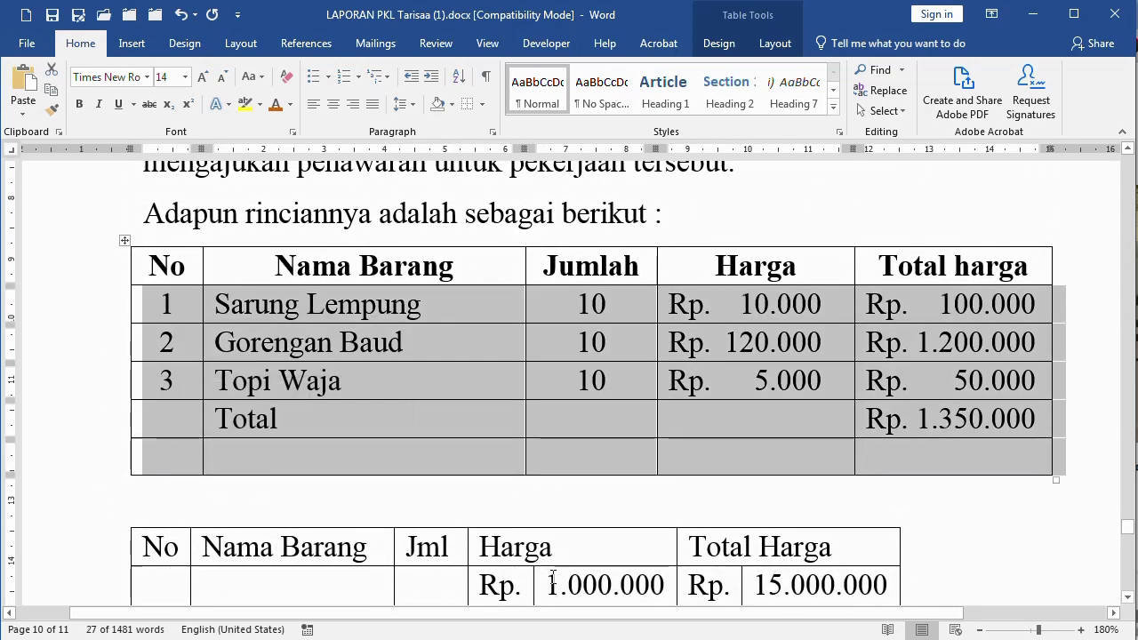
{"action": "scroll", "coordinate": [592, 564], "scroll_direction": "down", "scroll_amount": 5}
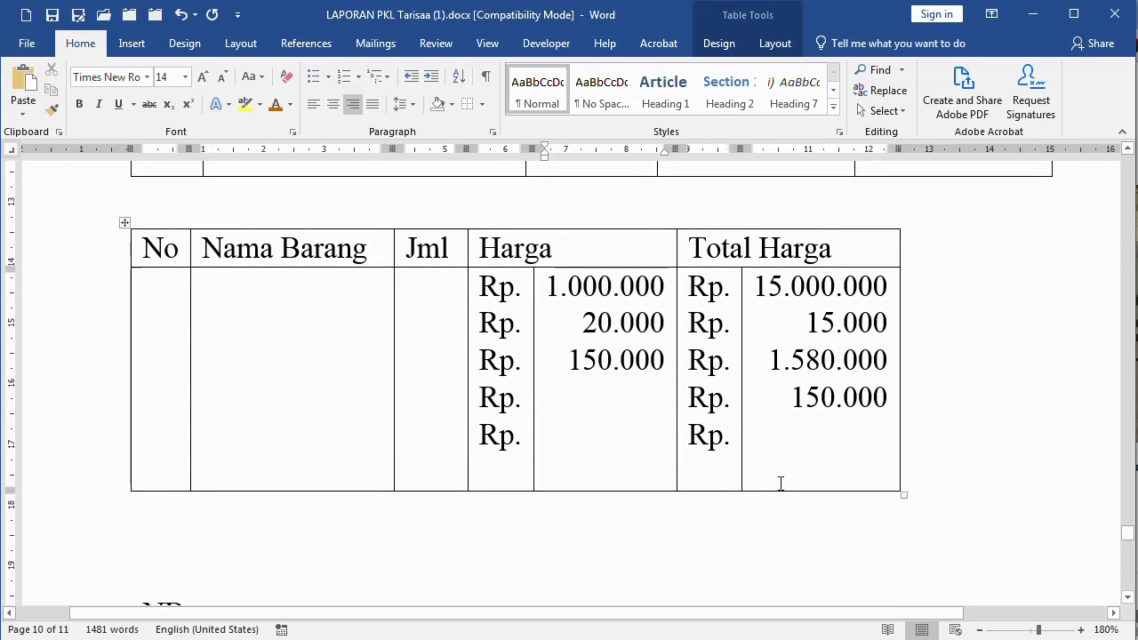
{"action": "left_click", "coordinate": [824, 454]}
Add a fifth Total Harga amount 250.000.000 and a bottom row reading Jumlah and Rp
{"action": "key", "text": "Down"}
{"action": "type", "text": "250.000.000"}
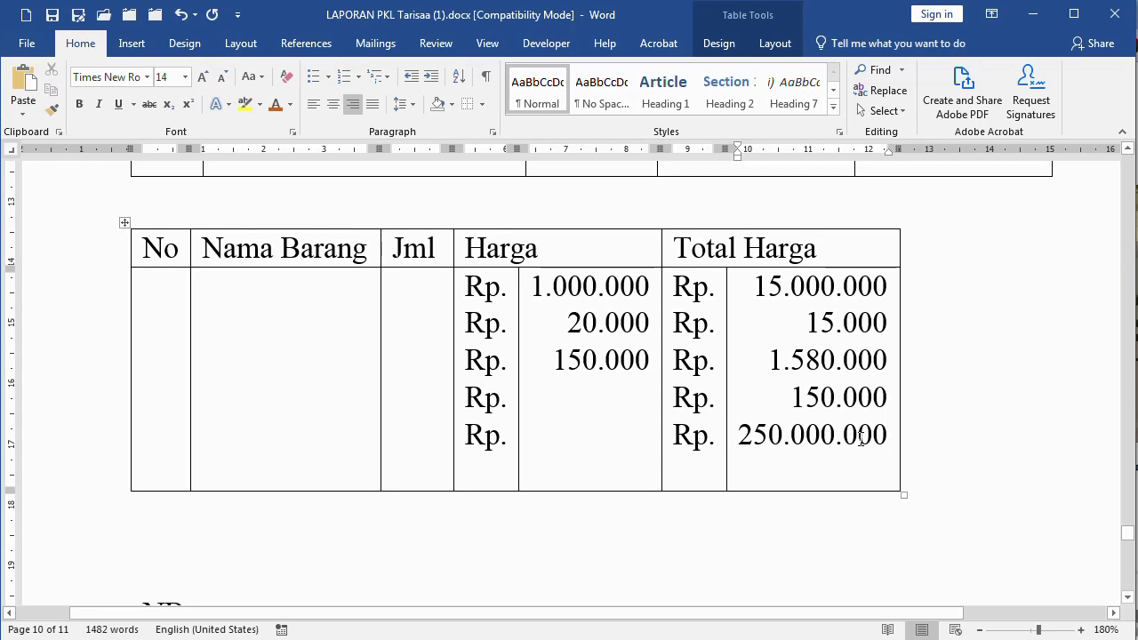
{"action": "key", "text": "Tab"}
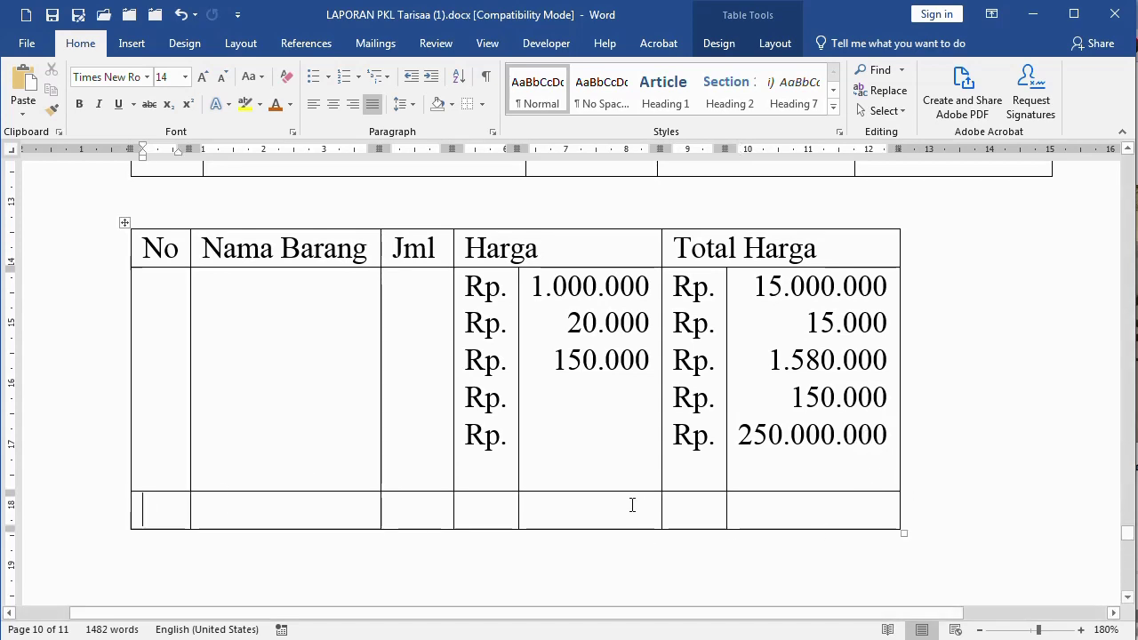
{"action": "left_click", "coordinate": [616, 508]}
{"action": "type", "text": "Jumlah"}
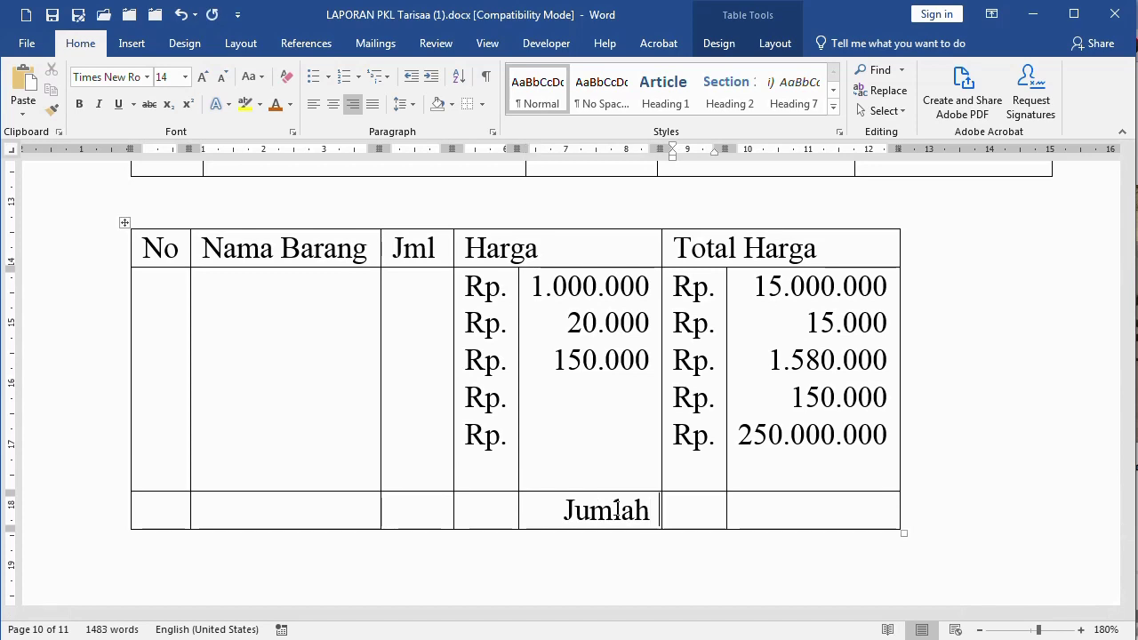
{"action": "key", "text": "Tab"}
{"action": "type", "text": "Rp."}
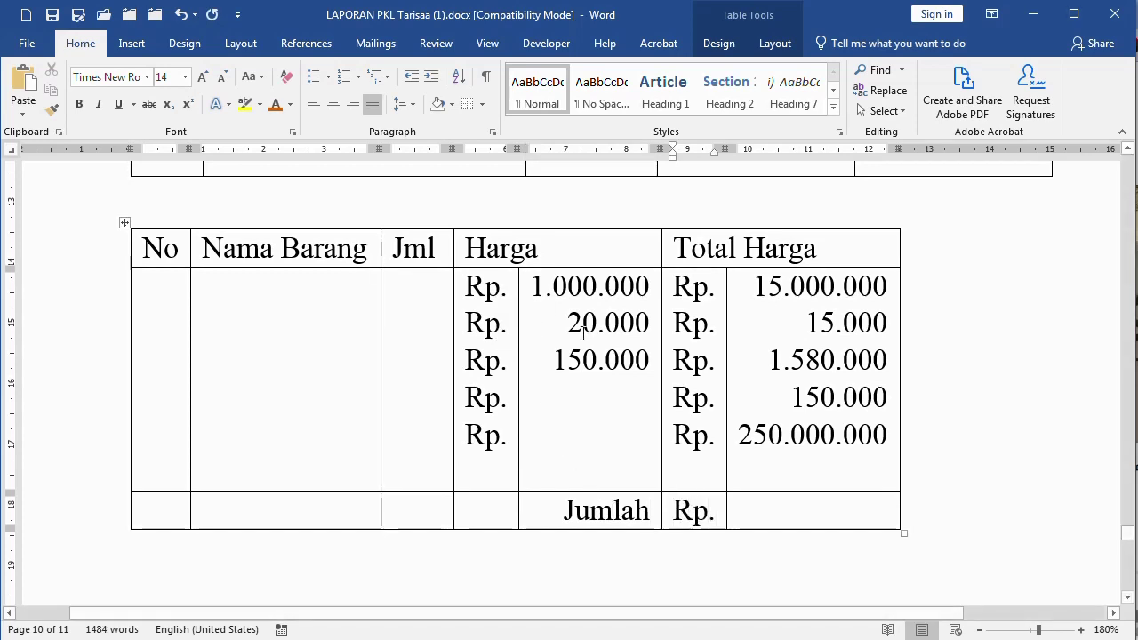
Make the inner divider of the Harga cells dotted via Borders and Shading
{"action": "left_click_drag", "start_coordinate": [503, 326], "coordinate": [587, 503]}
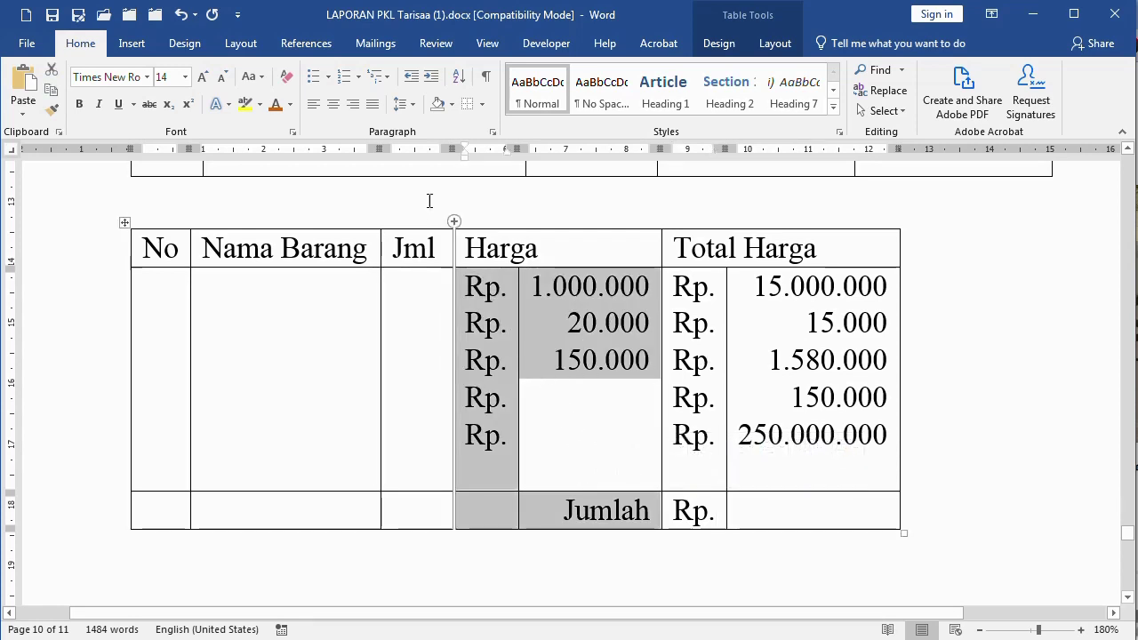
{"action": "left_click", "coordinate": [485, 105]}
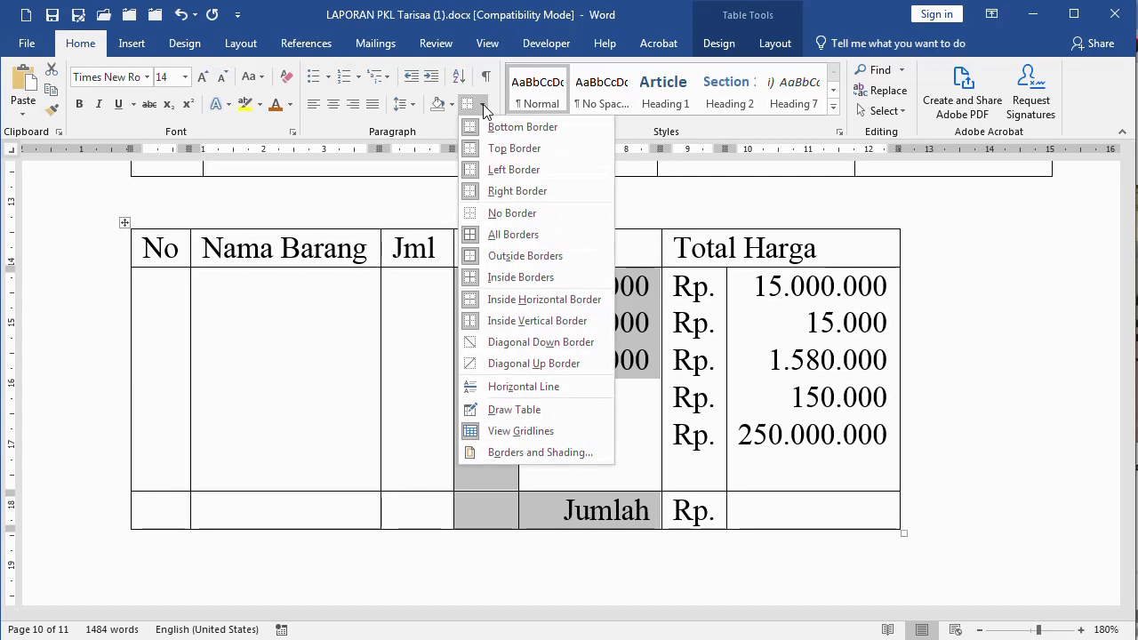
{"action": "left_click", "coordinate": [521, 453]}
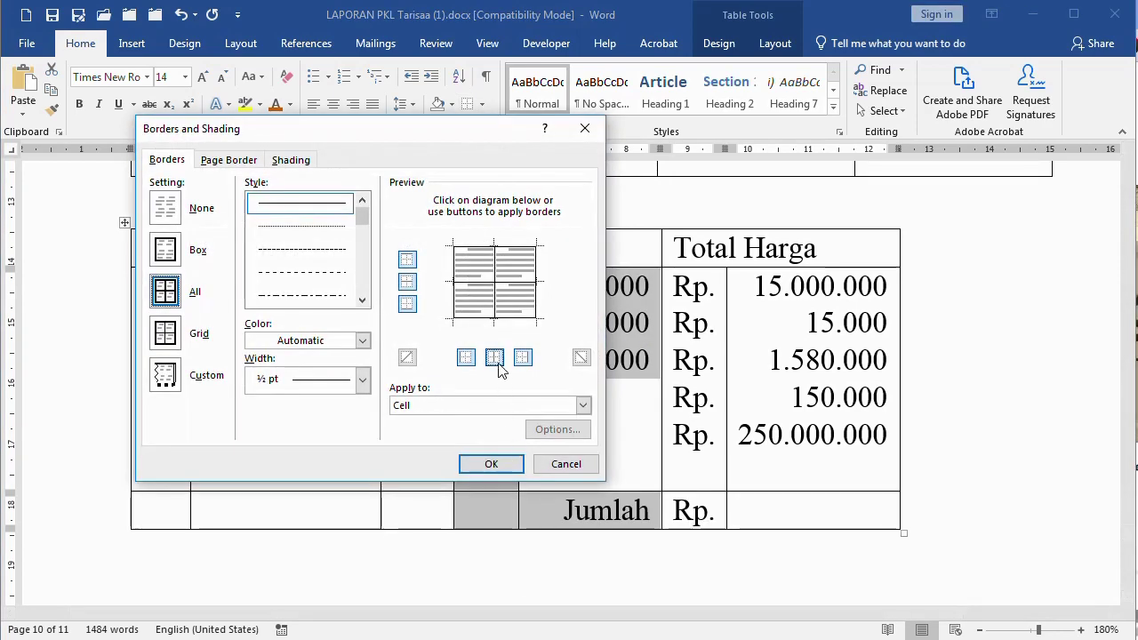
{"action": "left_click", "coordinate": [498, 276]}
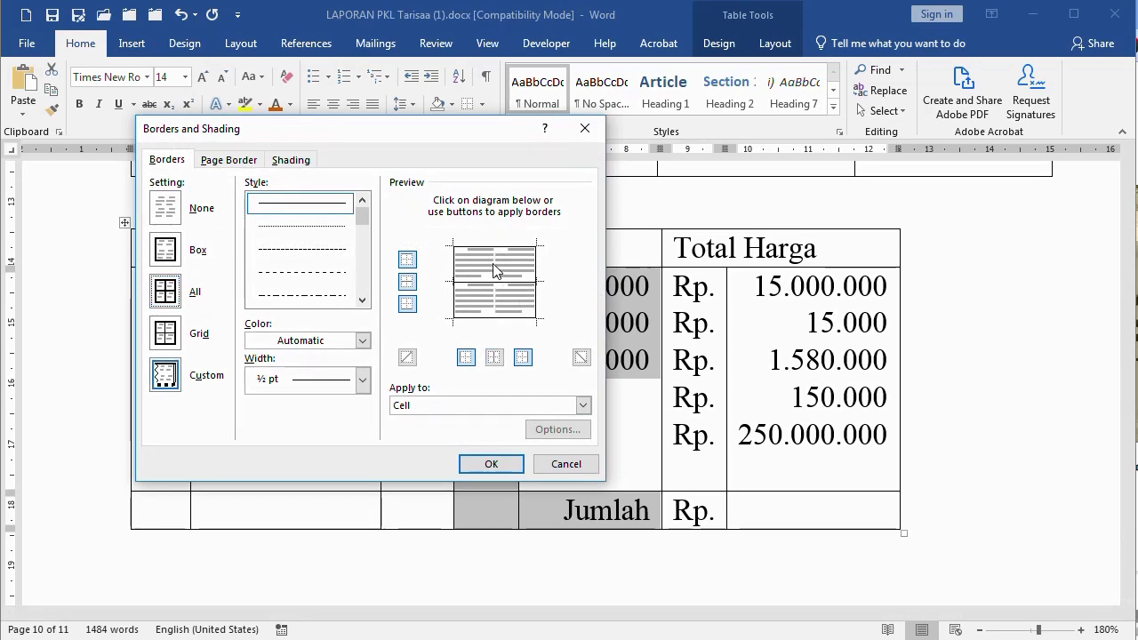
{"action": "left_click", "coordinate": [492, 465]}
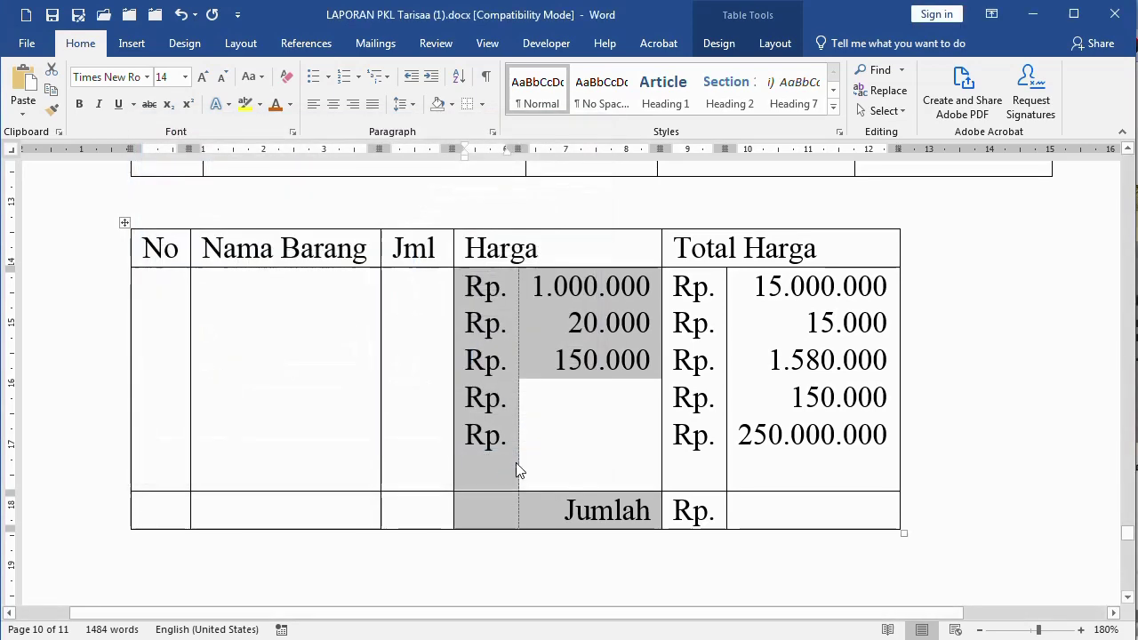
Give the Total Harga cells the same dotted inner divider
{"action": "left_click", "coordinate": [711, 309]}
{"action": "left_click_drag", "start_coordinate": [712, 309], "coordinate": [798, 495]}
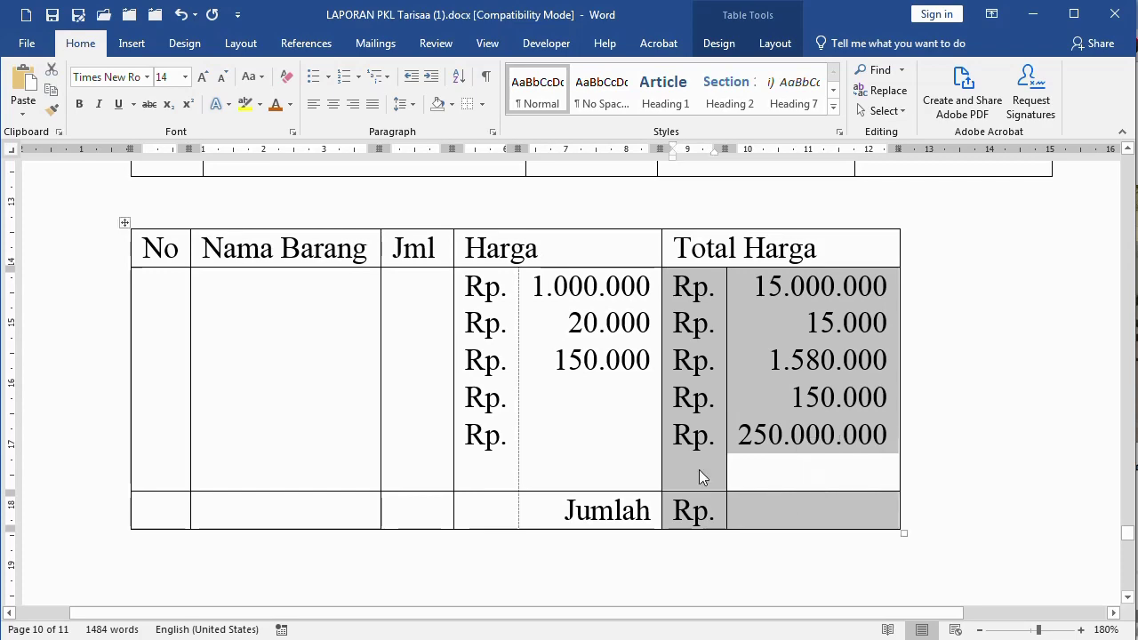
{"action": "left_click", "coordinate": [483, 105]}
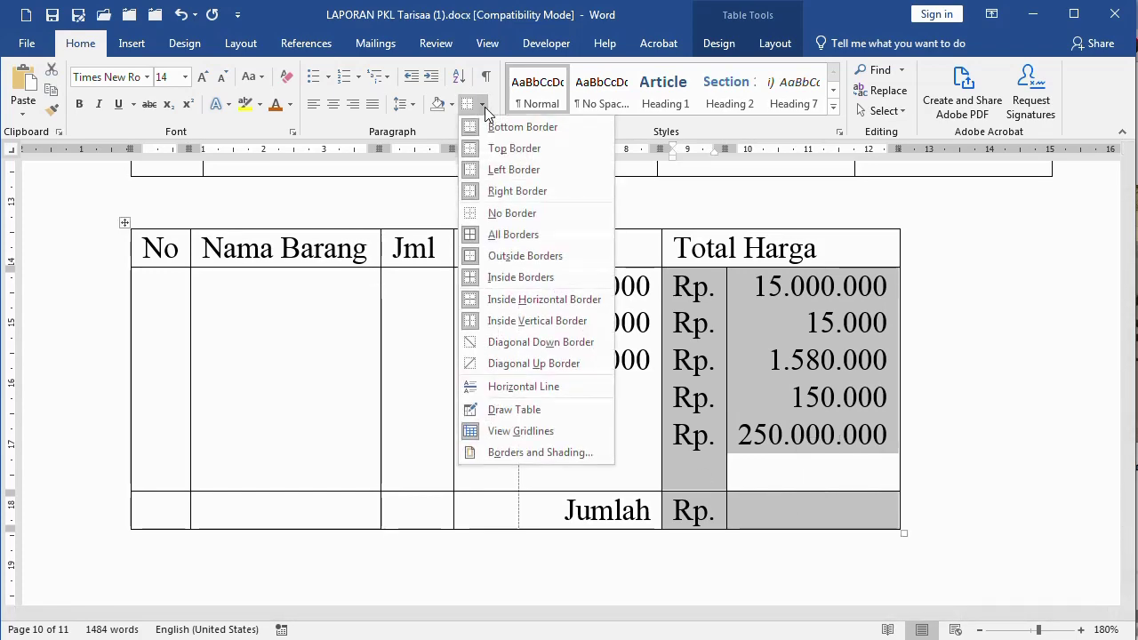
{"action": "left_click", "coordinate": [522, 455]}
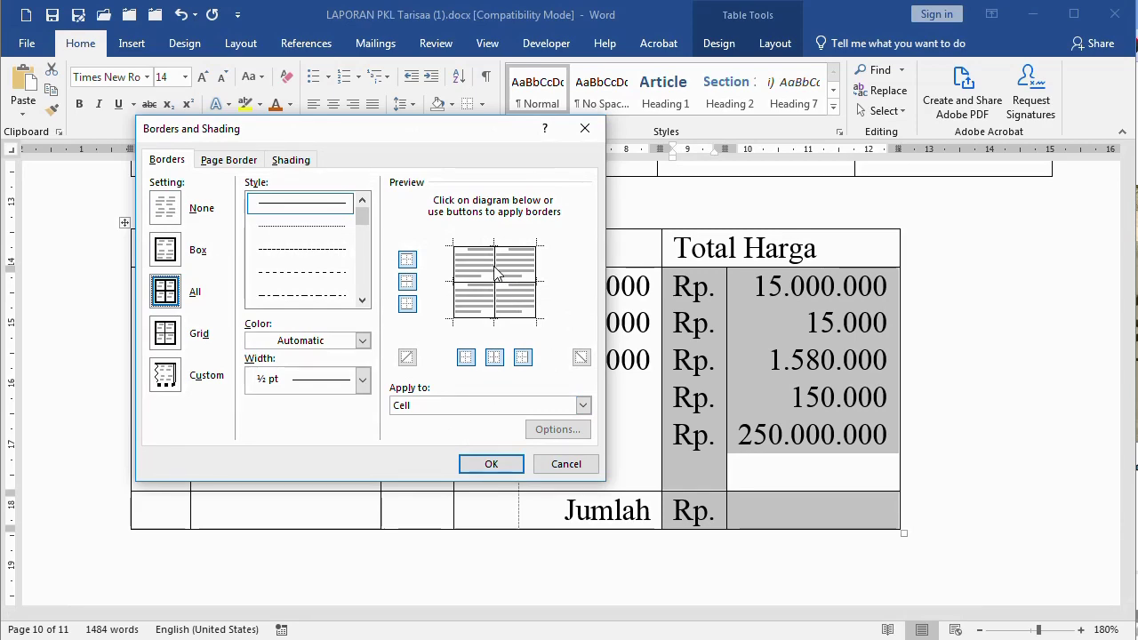
{"action": "left_click", "coordinate": [496, 274]}
{"action": "left_click", "coordinate": [488, 464]}
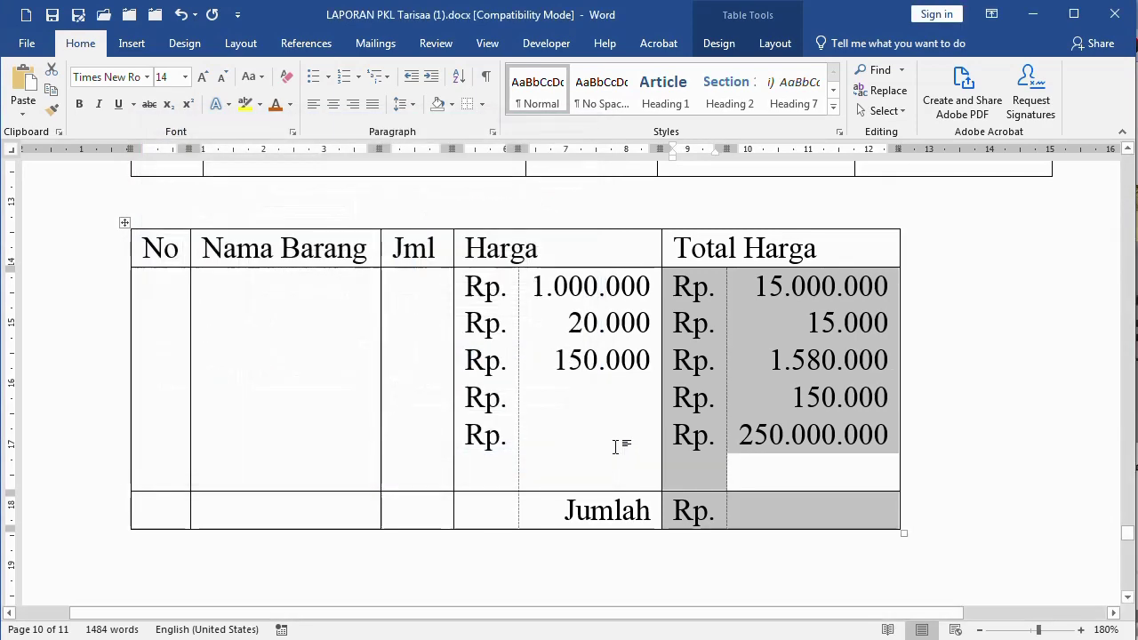
{"action": "left_click", "coordinate": [698, 410]}
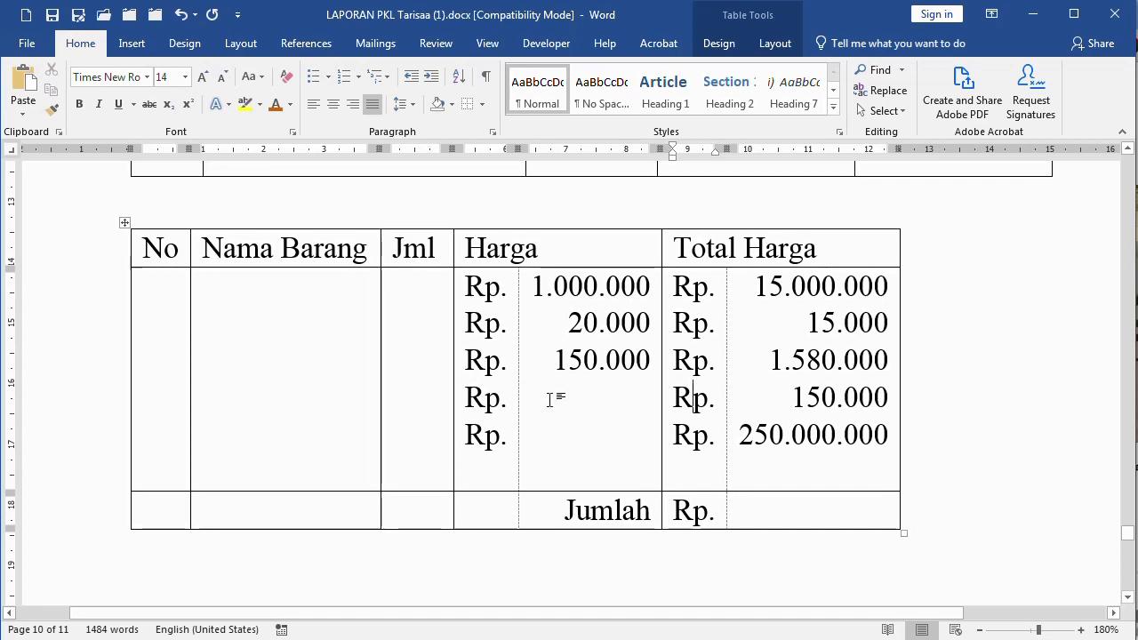
{"action": "key", "text": "ctrl+p"}
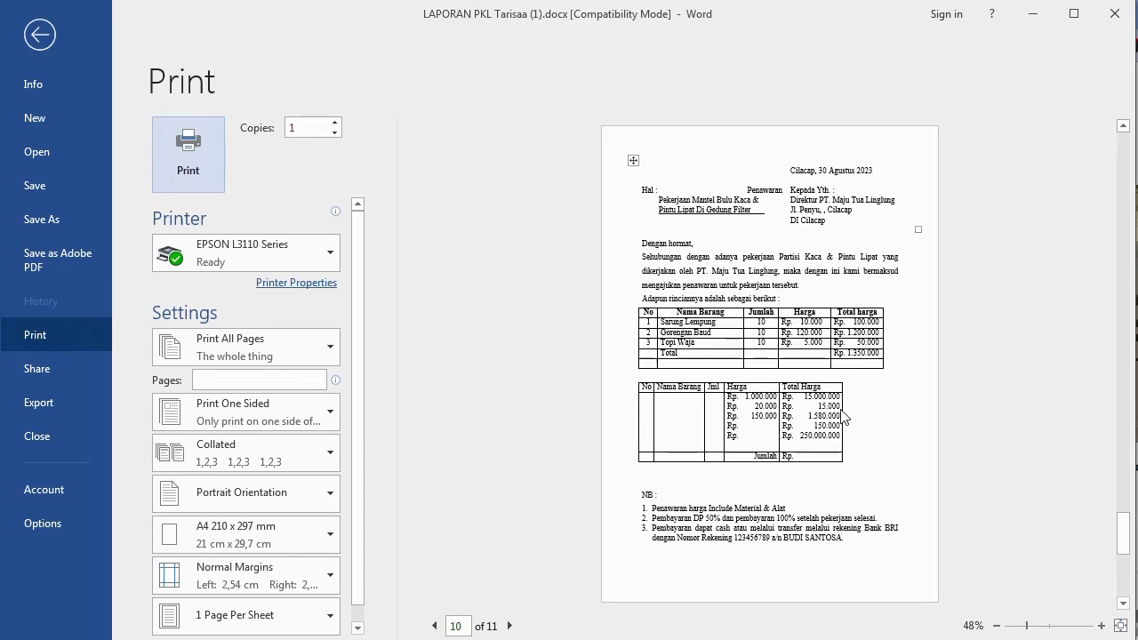
{"action": "left_click", "coordinate": [874, 453]}
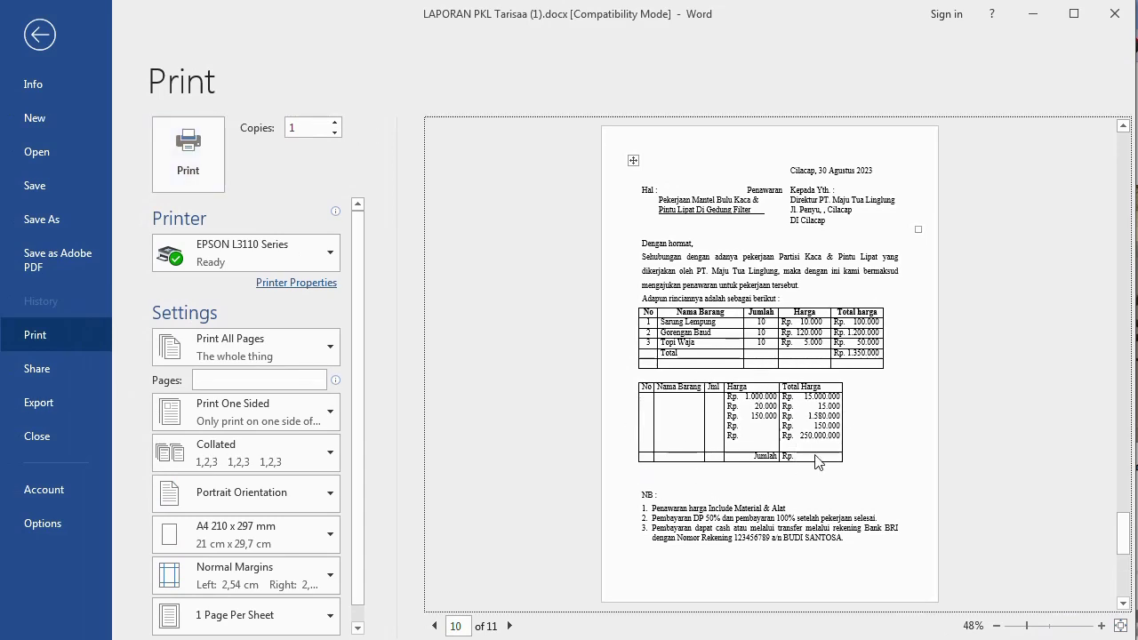
{"action": "left_click", "coordinate": [39, 35]}
{"action": "left_click", "coordinate": [568, 377]}
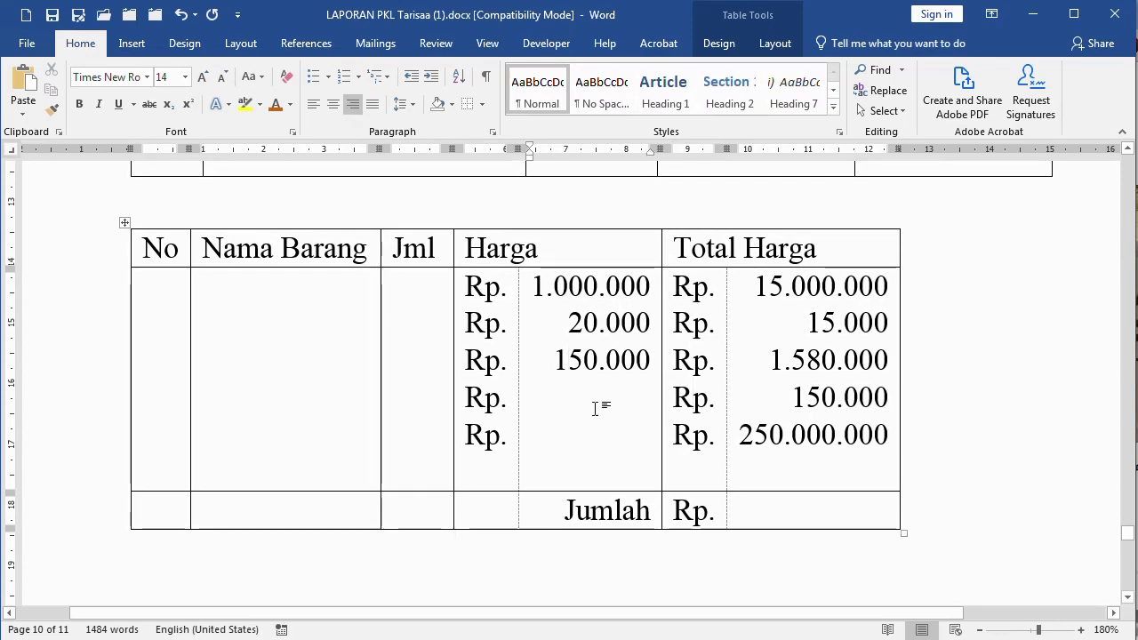
Make the header row bold and centred, widening Nama Barang to fit one line
{"action": "scroll", "coordinate": [625, 431], "scroll_direction": "up", "scroll_amount": 5}
{"action": "scroll", "coordinate": [625, 431], "scroll_direction": "down", "scroll_amount": 2}
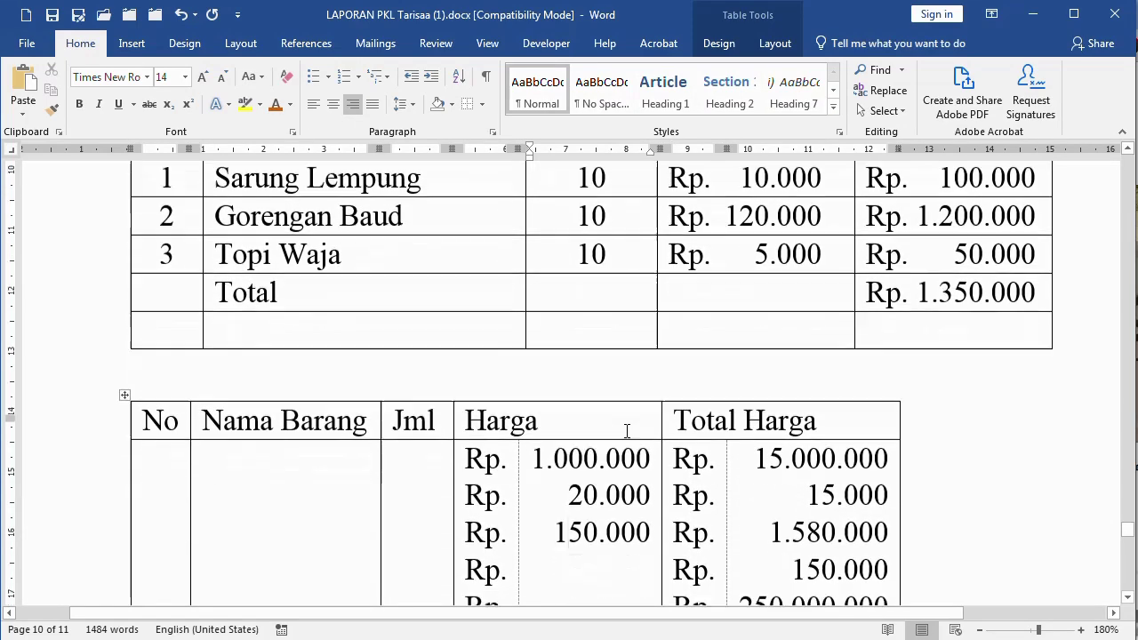
{"action": "scroll", "coordinate": [633, 432], "scroll_direction": "up", "scroll_amount": 2}
{"action": "scroll", "coordinate": [634, 429], "scroll_direction": "down", "scroll_amount": 6}
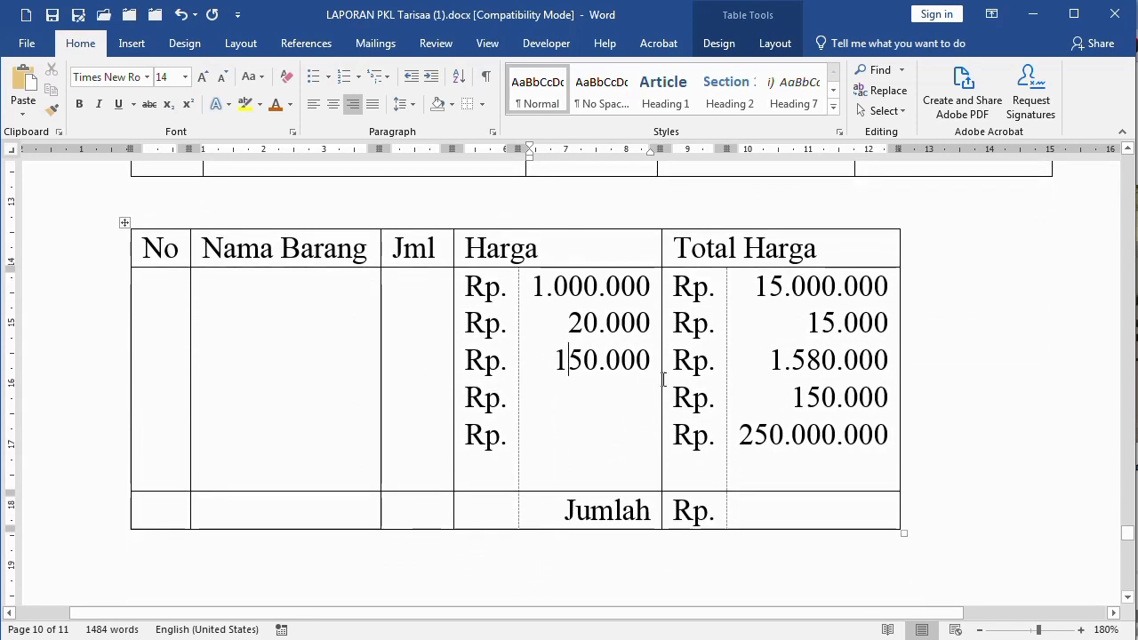
{"action": "left_click", "coordinate": [64, 257]}
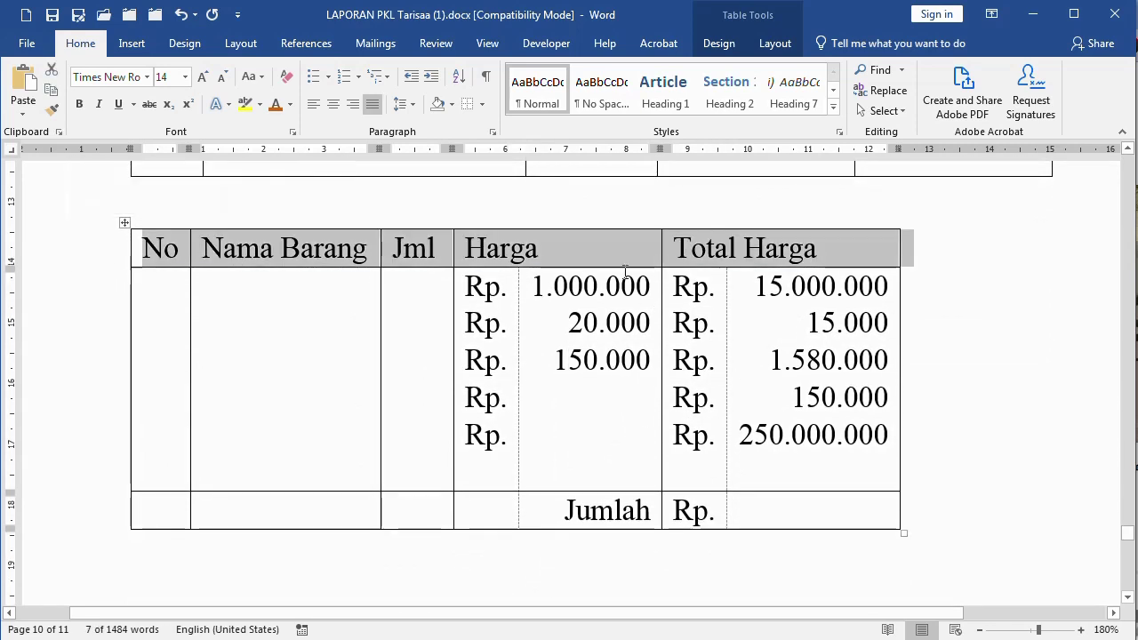
{"action": "key", "text": "ctrl+e"}
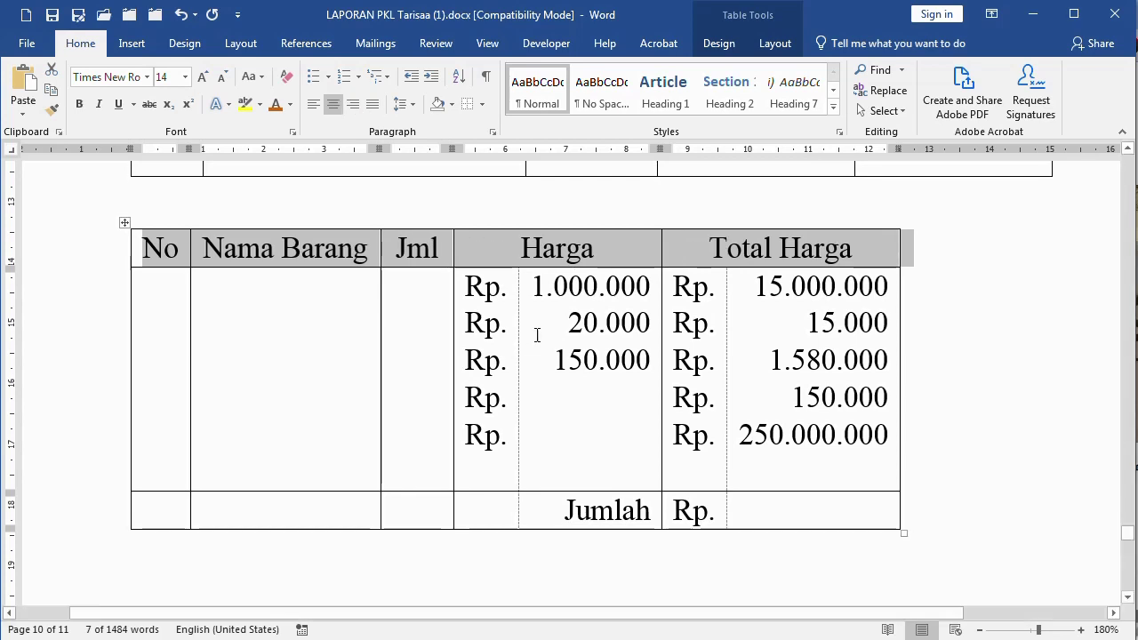
{"action": "left_click", "coordinate": [79, 105]}
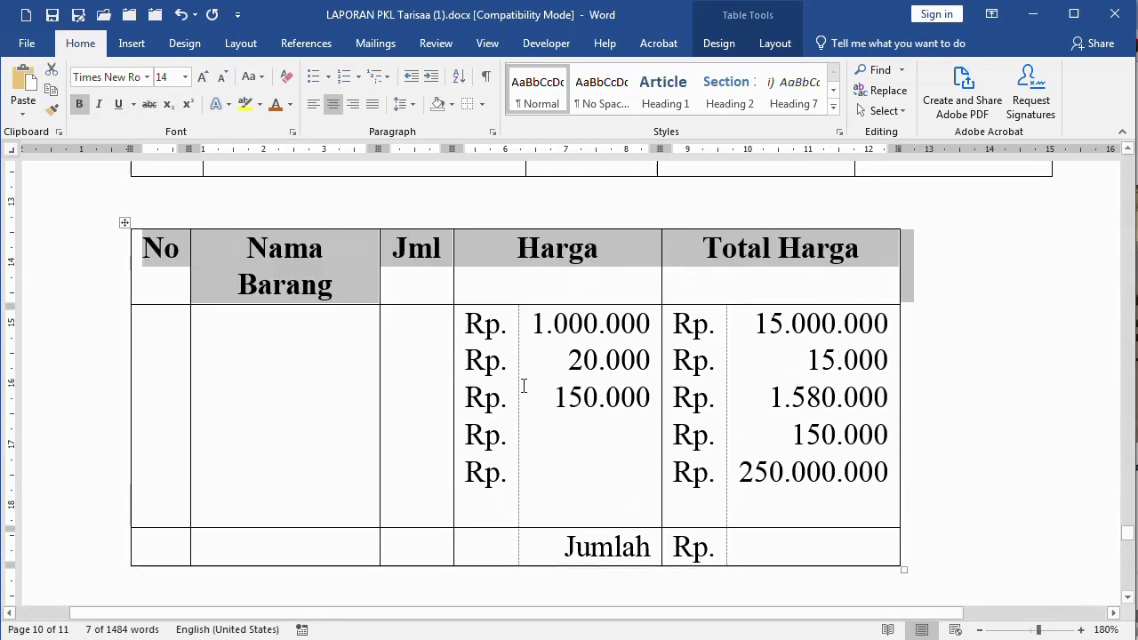
{"action": "left_click", "coordinate": [360, 272]}
{"action": "left_click_drag", "start_coordinate": [380, 343], "coordinate": [428, 343]}
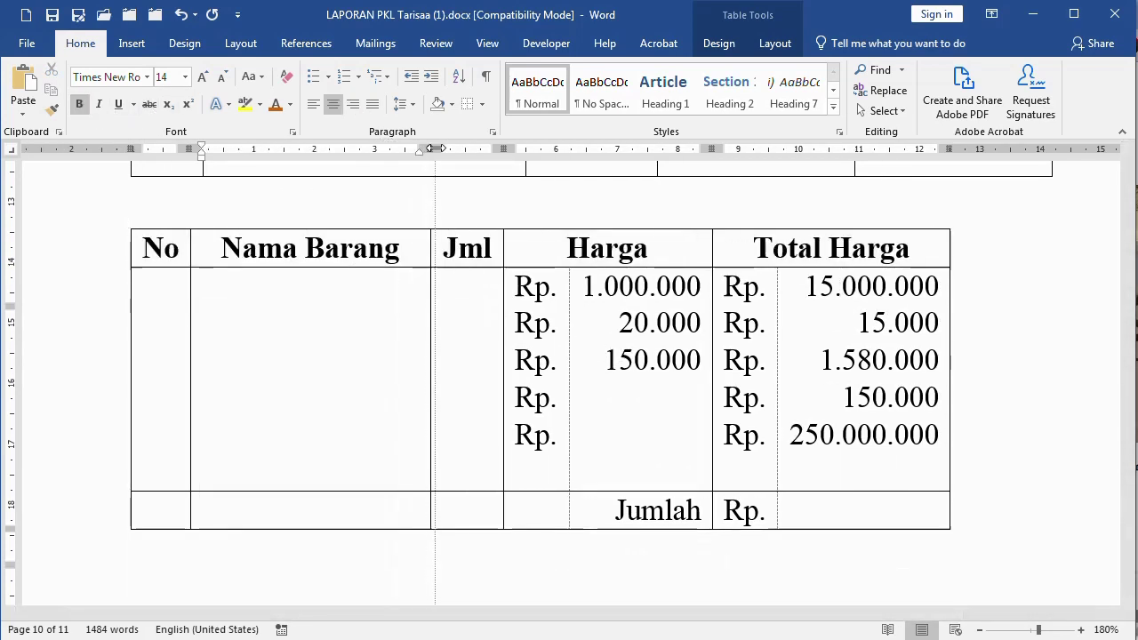
{"action": "left_click", "coordinate": [398, 385]}
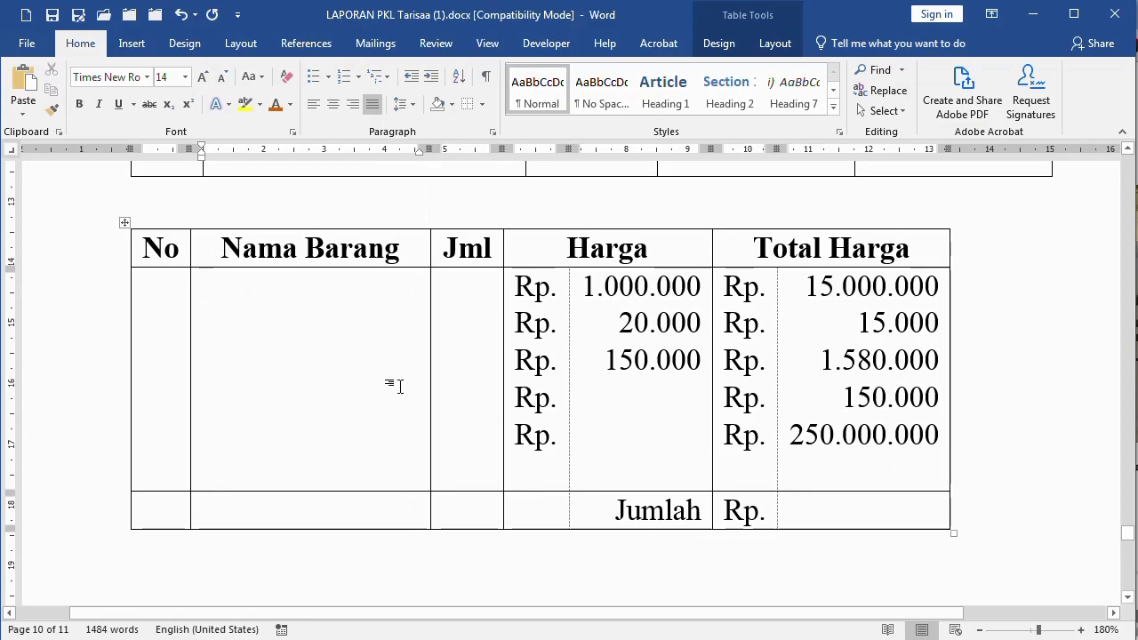
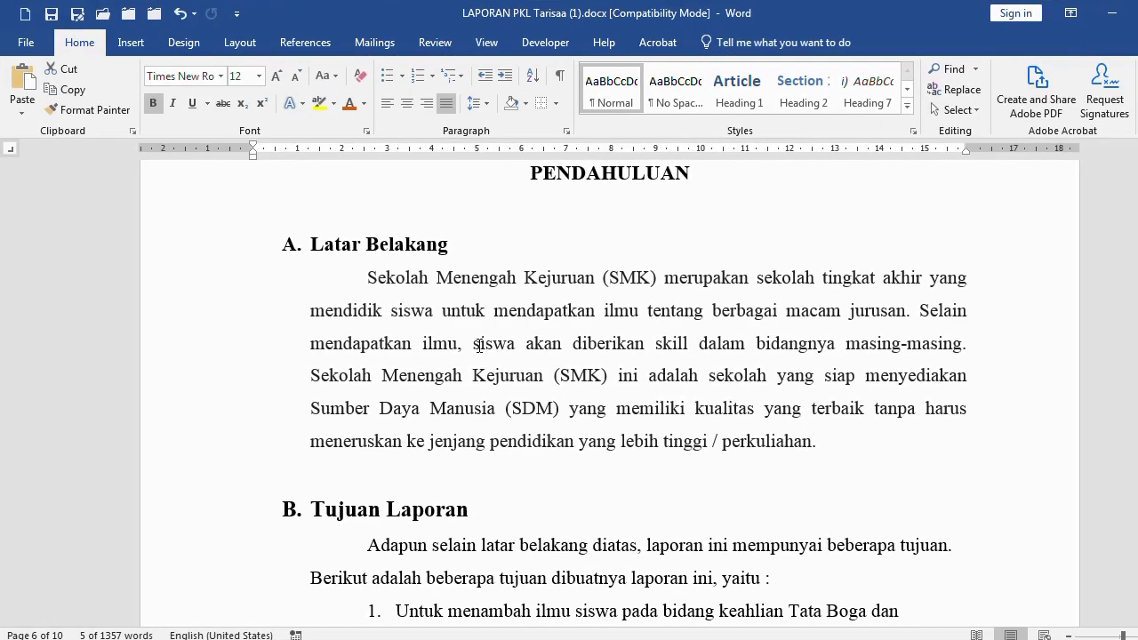
Select the Latar Belakang, Tujuan Laporan, Tempat dan Waktu and Lokasi headings to review their formatting
{"action": "left_click", "coordinate": [192, 264]}
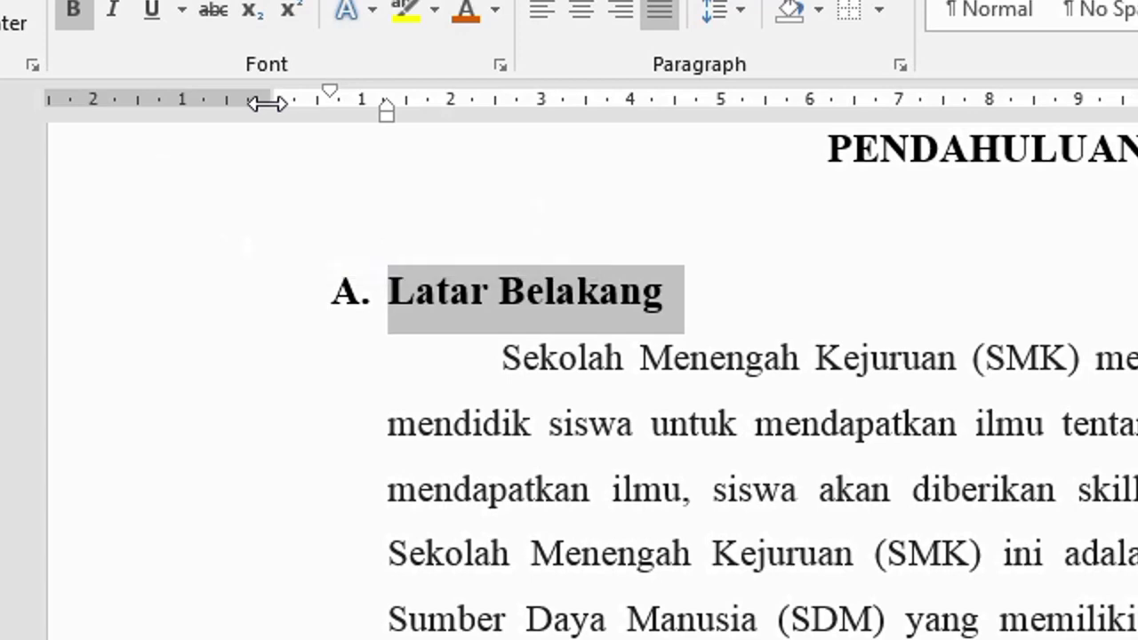
{"action": "scroll", "coordinate": [391, 498], "scroll_direction": "down", "scroll_amount": 5}
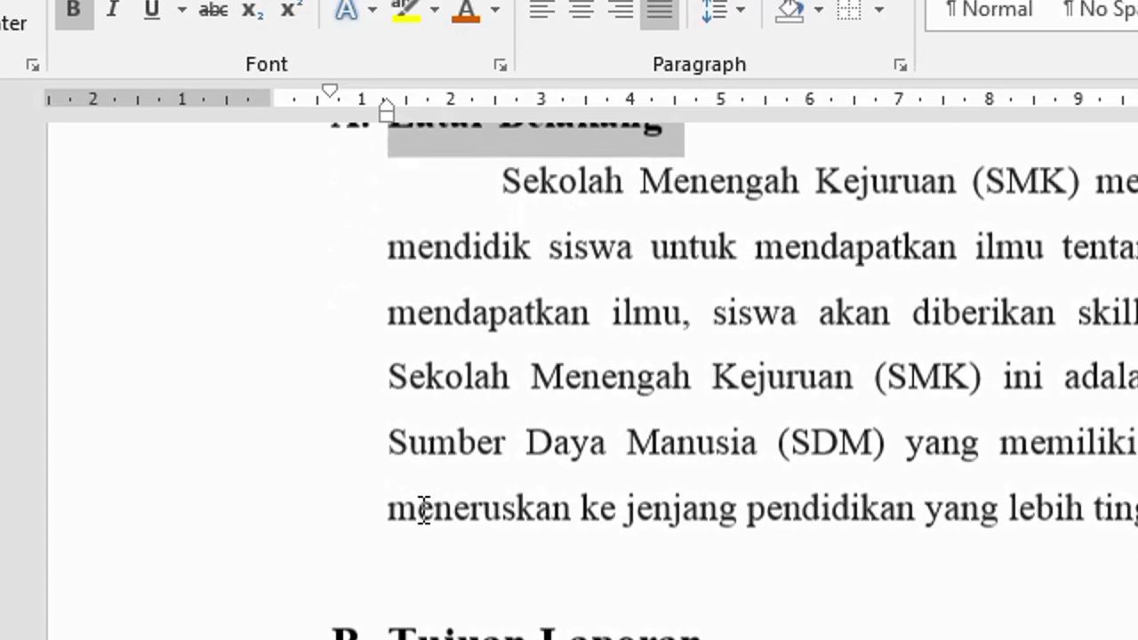
{"action": "left_click", "coordinate": [175, 381]}
{"action": "scroll", "coordinate": [400, 557], "scroll_direction": "down", "scroll_amount": 1}
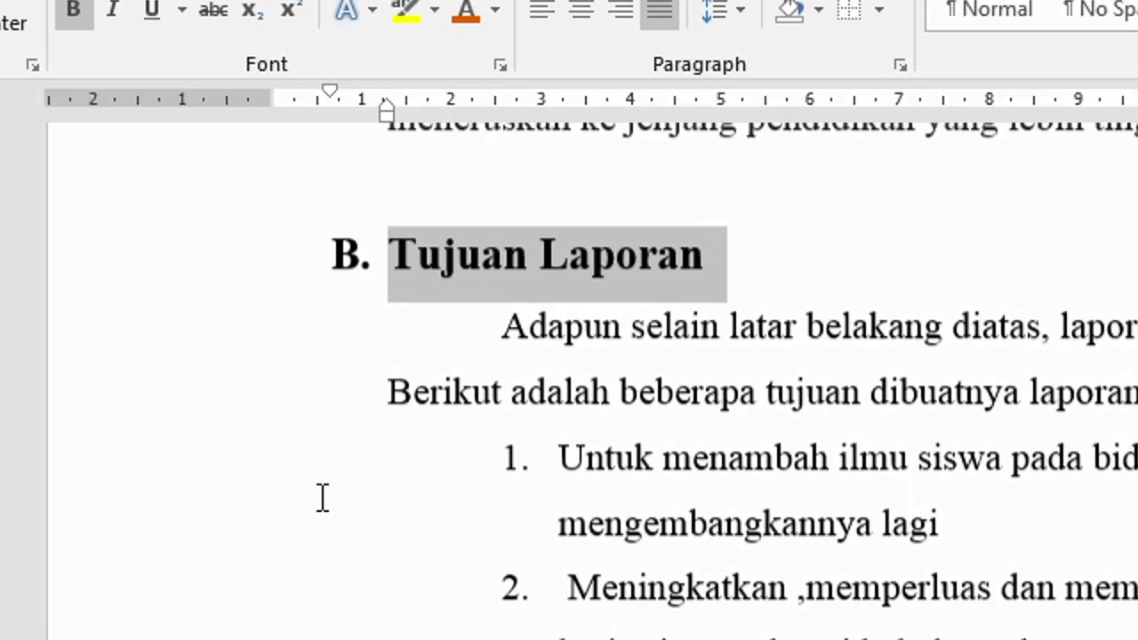
{"action": "left_click_drag", "start_coordinate": [166, 467], "coordinate": [160, 634]}
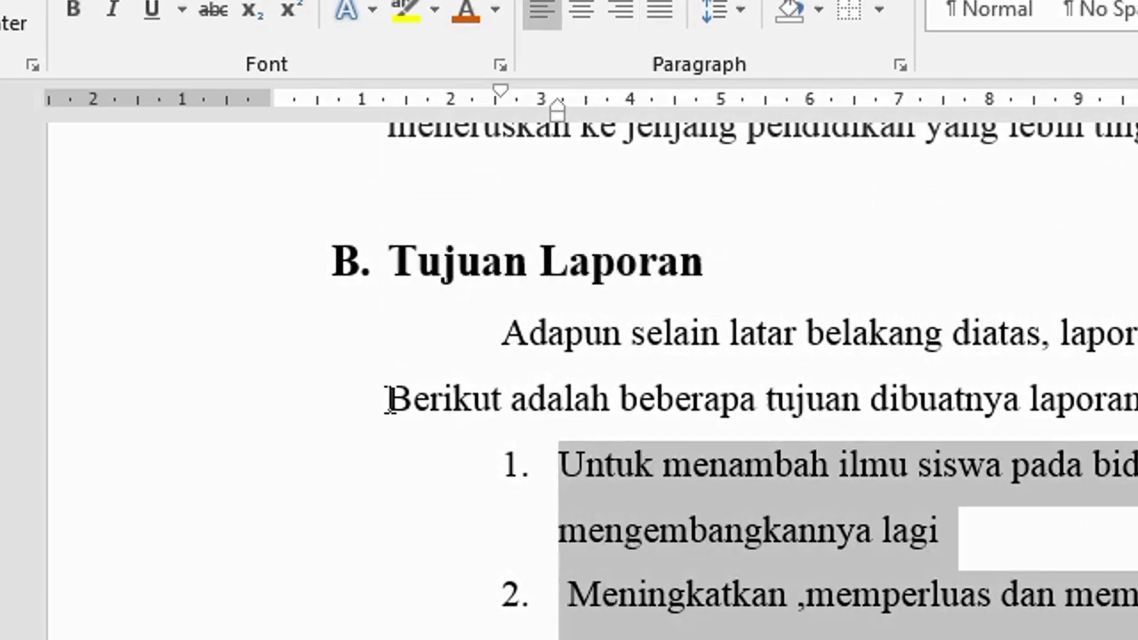
{"action": "left_click", "coordinate": [403, 106]}
{"action": "scroll", "coordinate": [554, 521], "scroll_direction": "down", "scroll_amount": 5}
{"action": "left_click", "coordinate": [135, 292]}
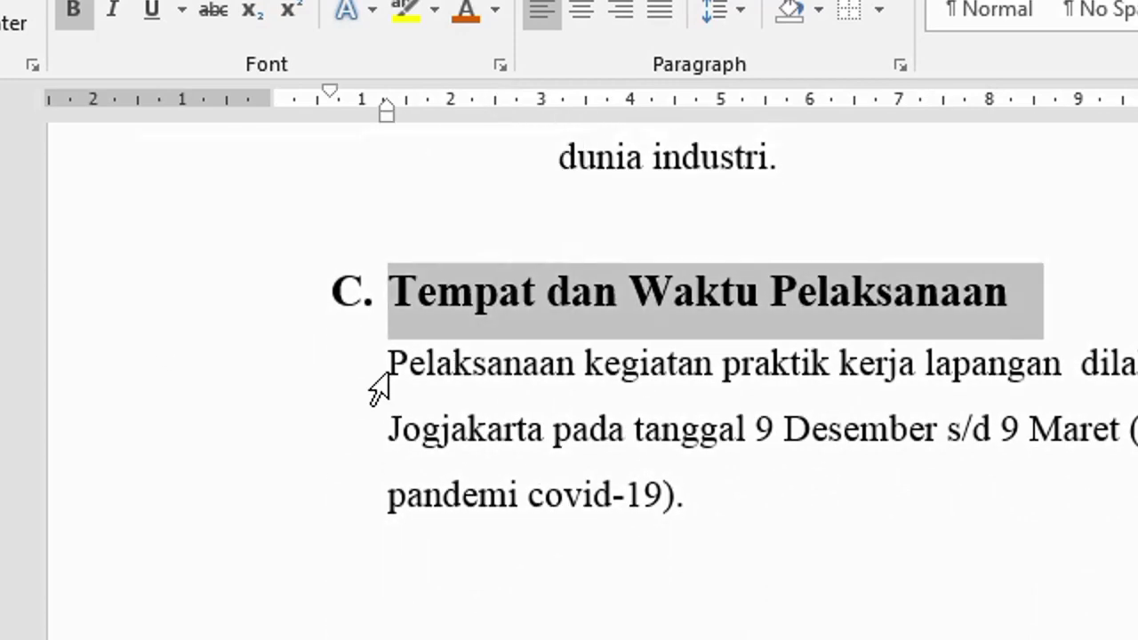
{"action": "scroll", "coordinate": [590, 529], "scroll_direction": "down", "scroll_amount": 10}
{"action": "scroll", "coordinate": [598, 532], "scroll_direction": "down", "scroll_amount": 1}
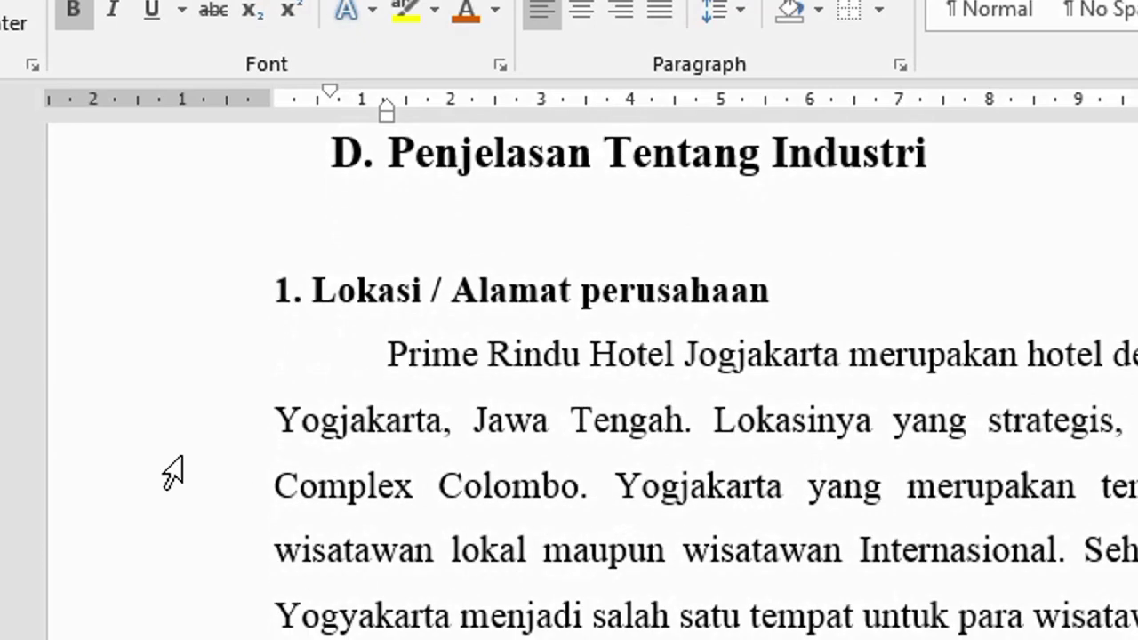
{"action": "left_click", "coordinate": [125, 293]}
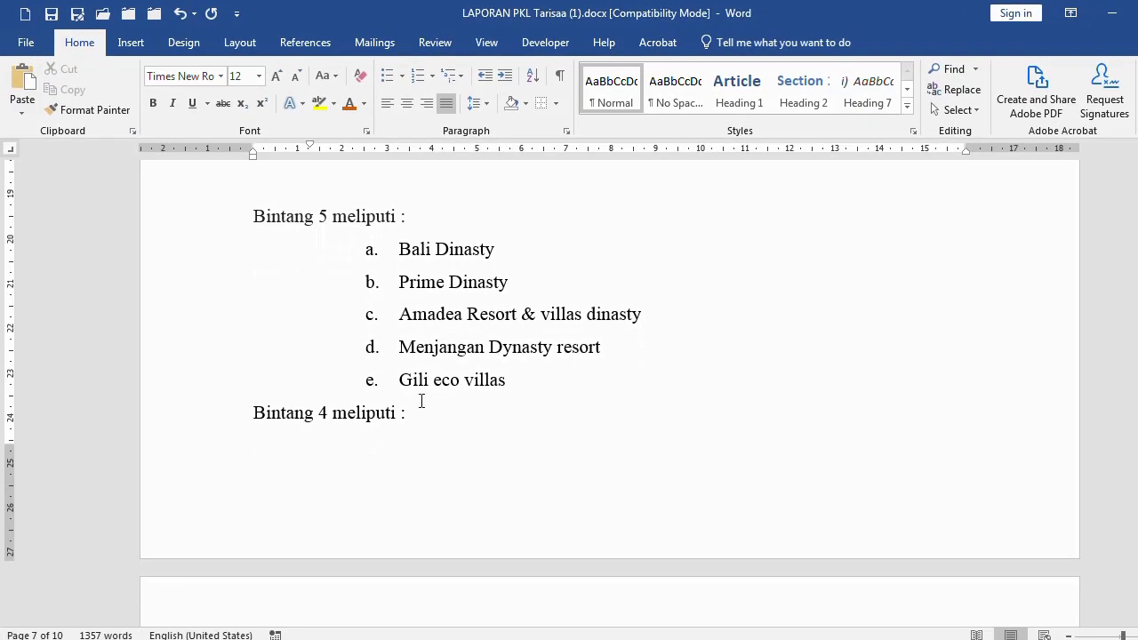
Insert an empty line directly below the PENDAHULUAN title
{"action": "scroll", "coordinate": [419, 396], "scroll_direction": "up", "scroll_amount": 12}
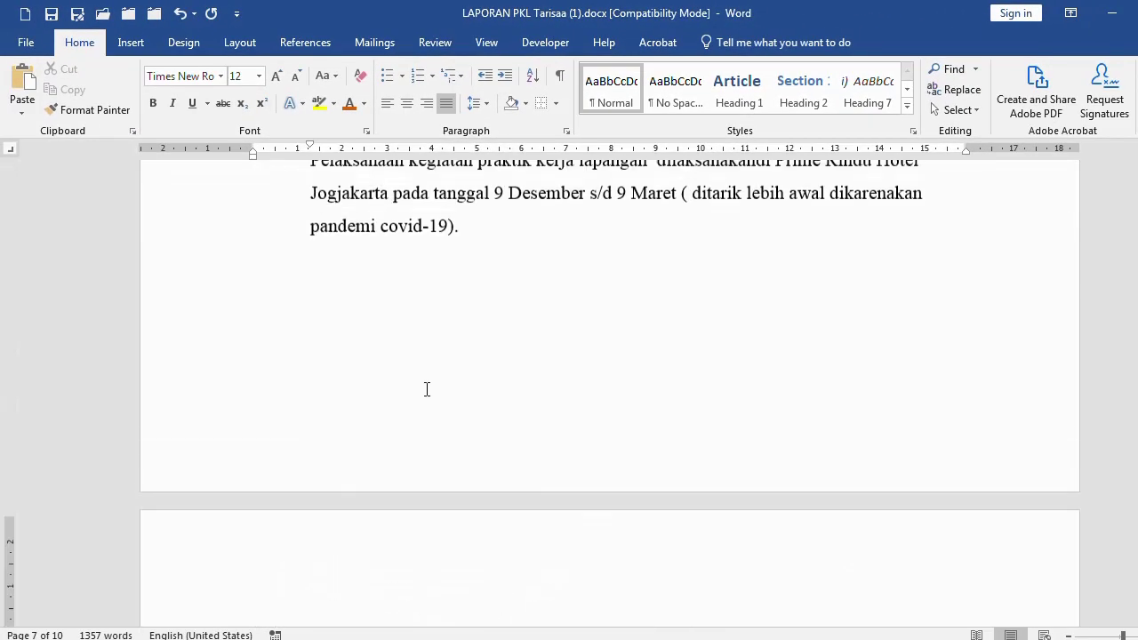
{"action": "scroll", "coordinate": [427, 388], "scroll_direction": "up", "scroll_amount": 15}
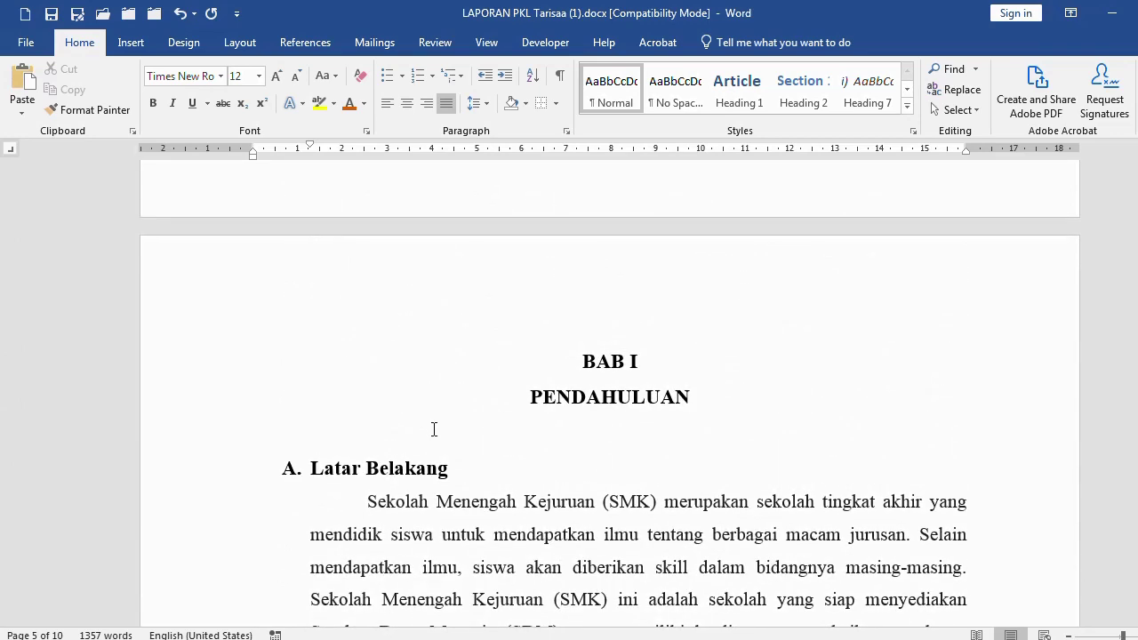
{"action": "left_click", "coordinate": [559, 440]}
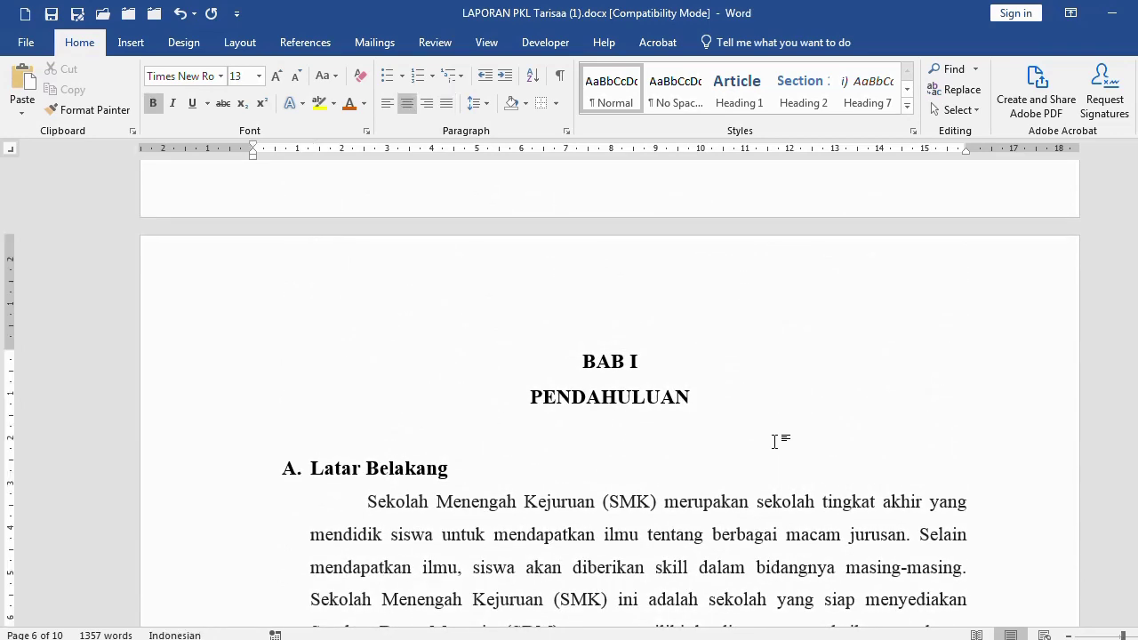
{"action": "key", "text": "Return"}
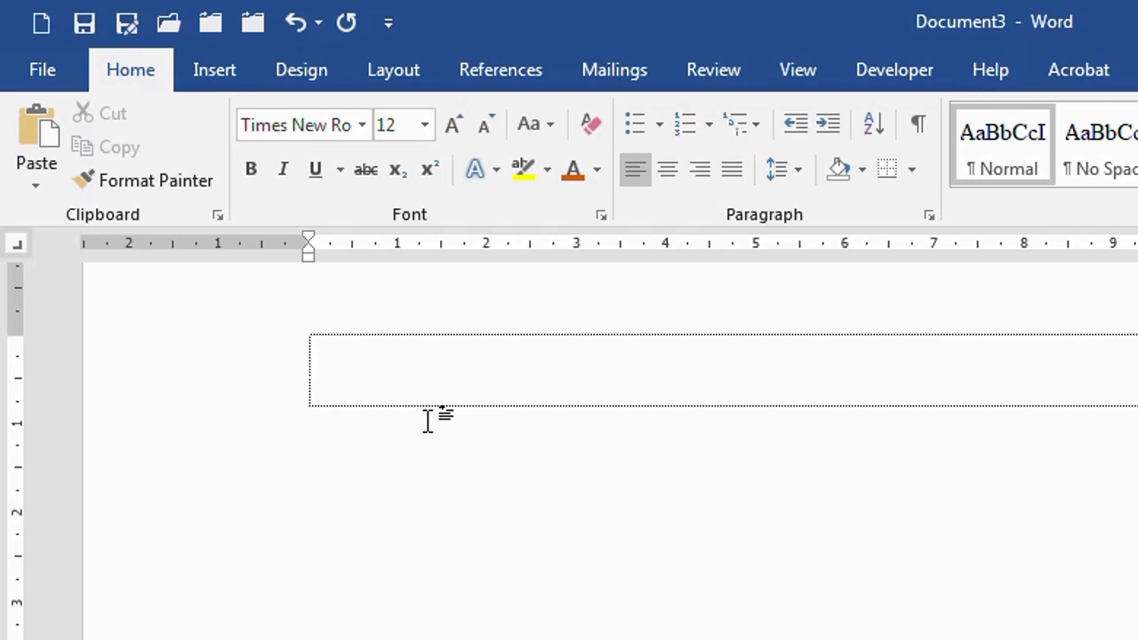
Start a lettered list with 'A. bulet numbering', undoing the extra item B
{"action": "type", "text": "A."}
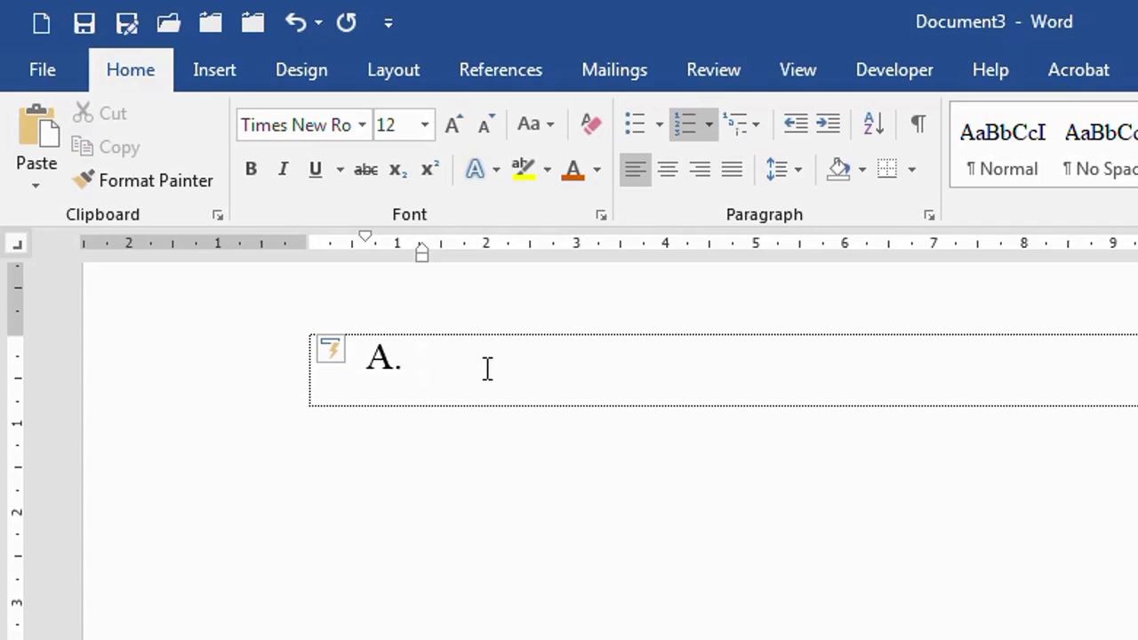
{"action": "type", "text": "bulet numbering"}
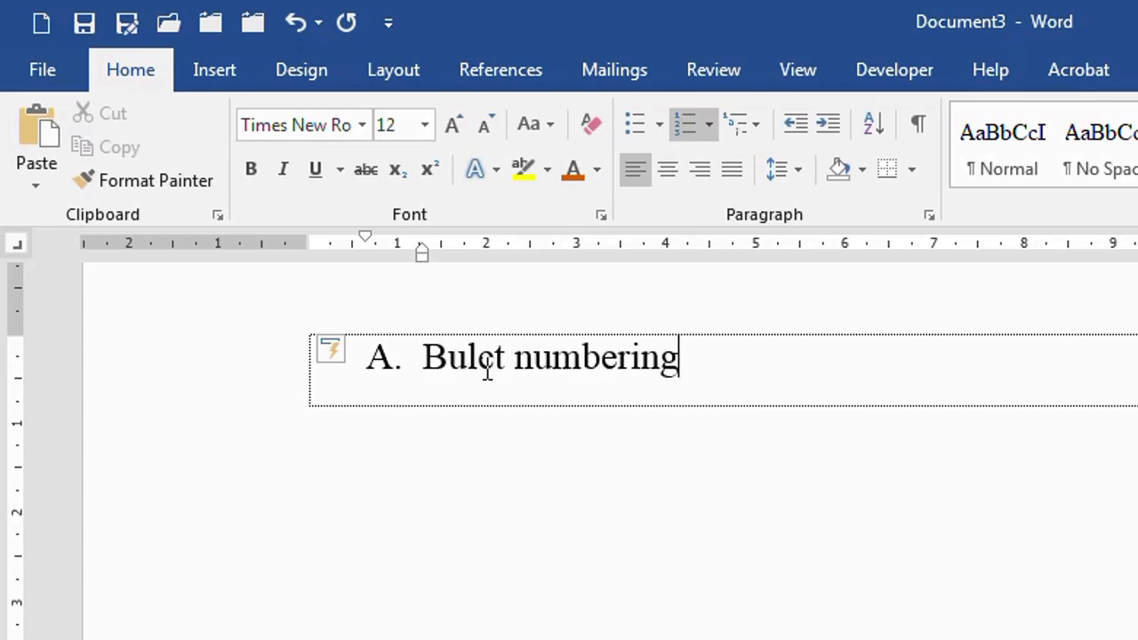
{"action": "key", "text": "Return"}
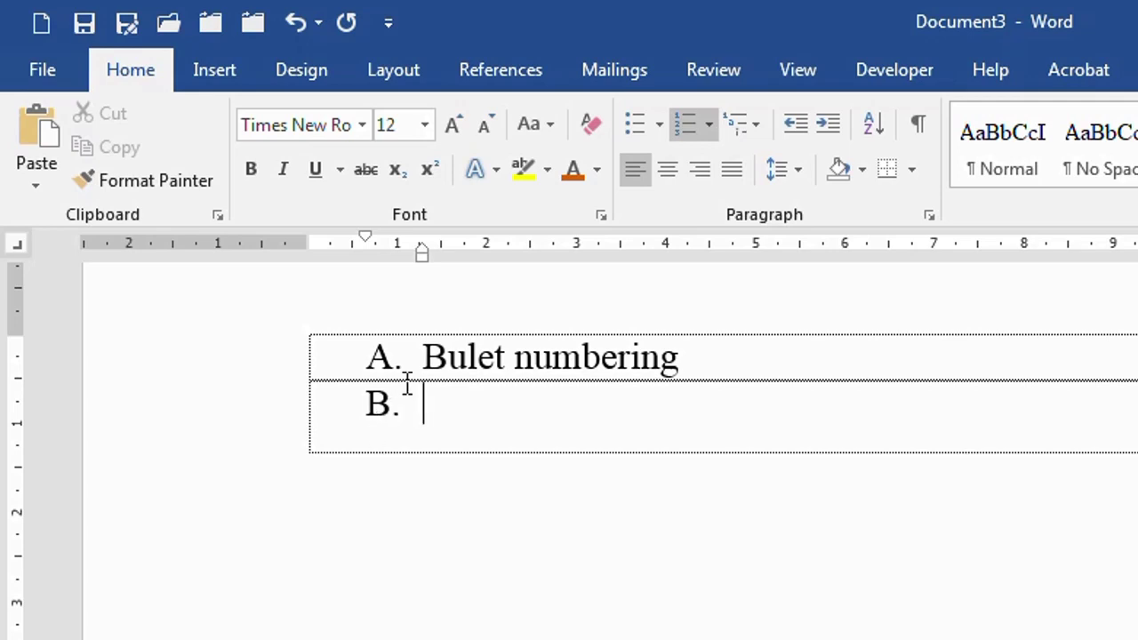
{"action": "left_click", "coordinate": [300, 23]}
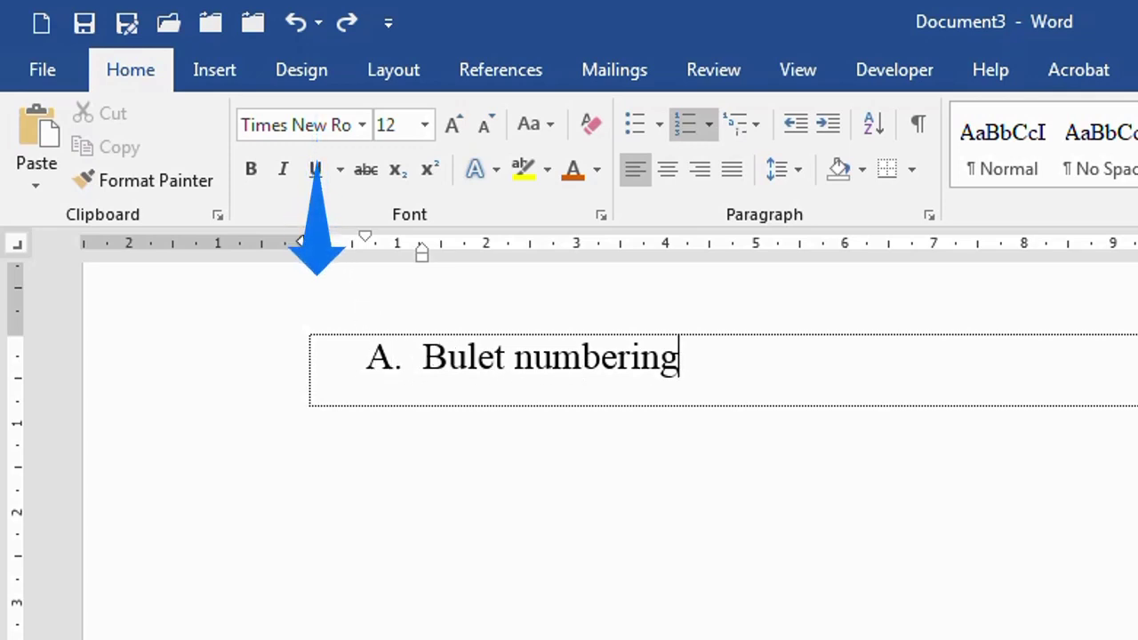
Move item A back to the left margin and add an empty item B
{"action": "left_click_drag", "start_coordinate": [303, 242], "coordinate": [303, 242]}
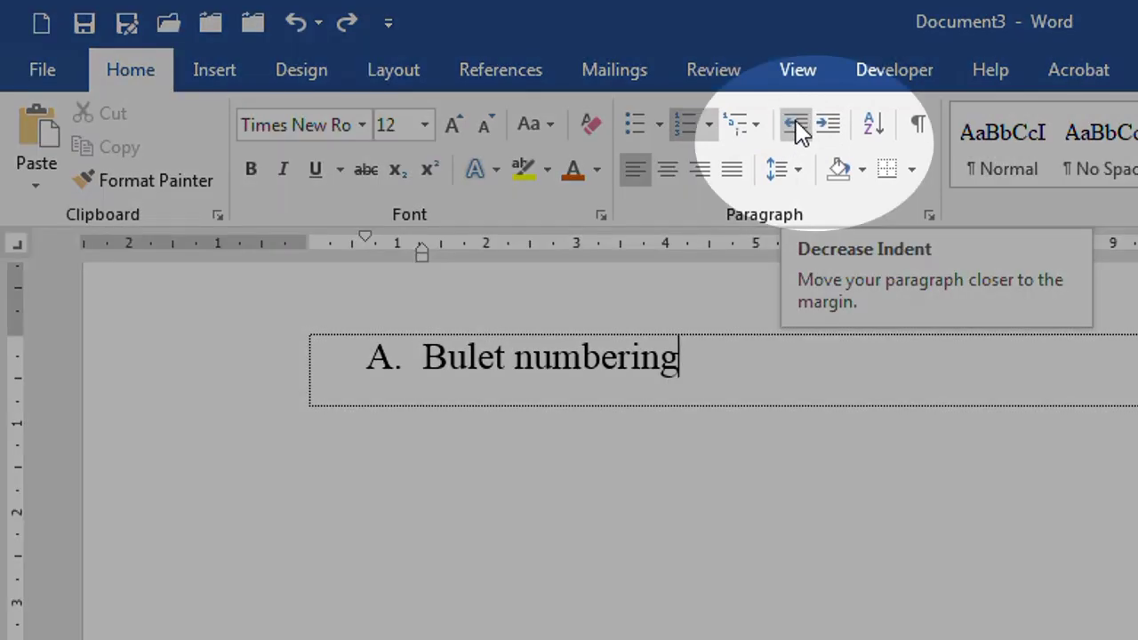
{"action": "left_click", "coordinate": [797, 125]}
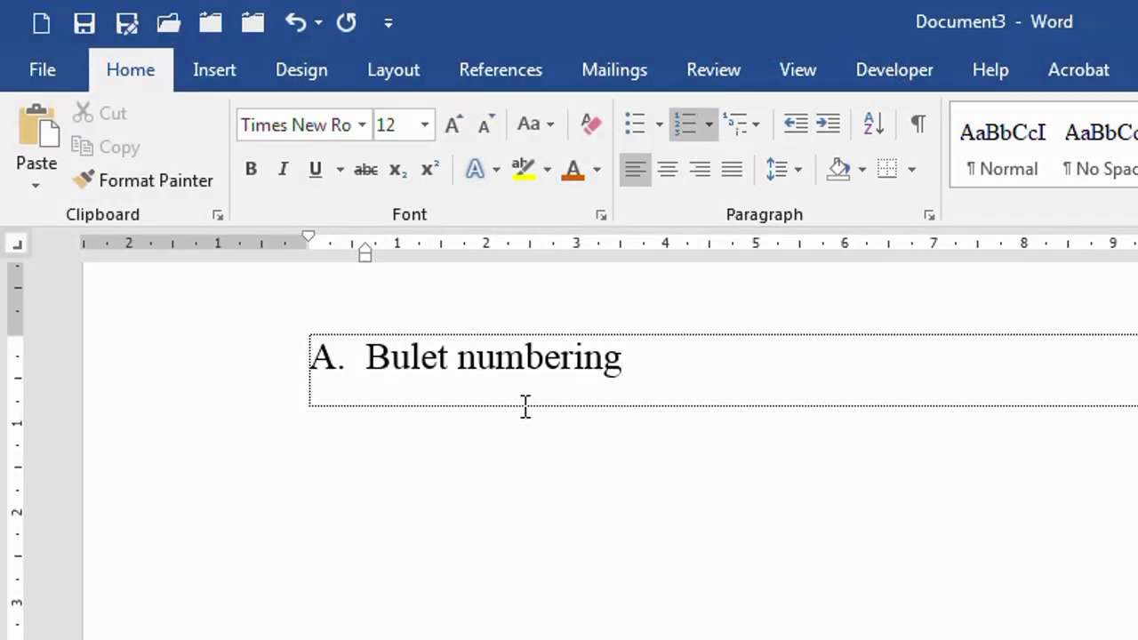
{"action": "key", "text": "Return"}
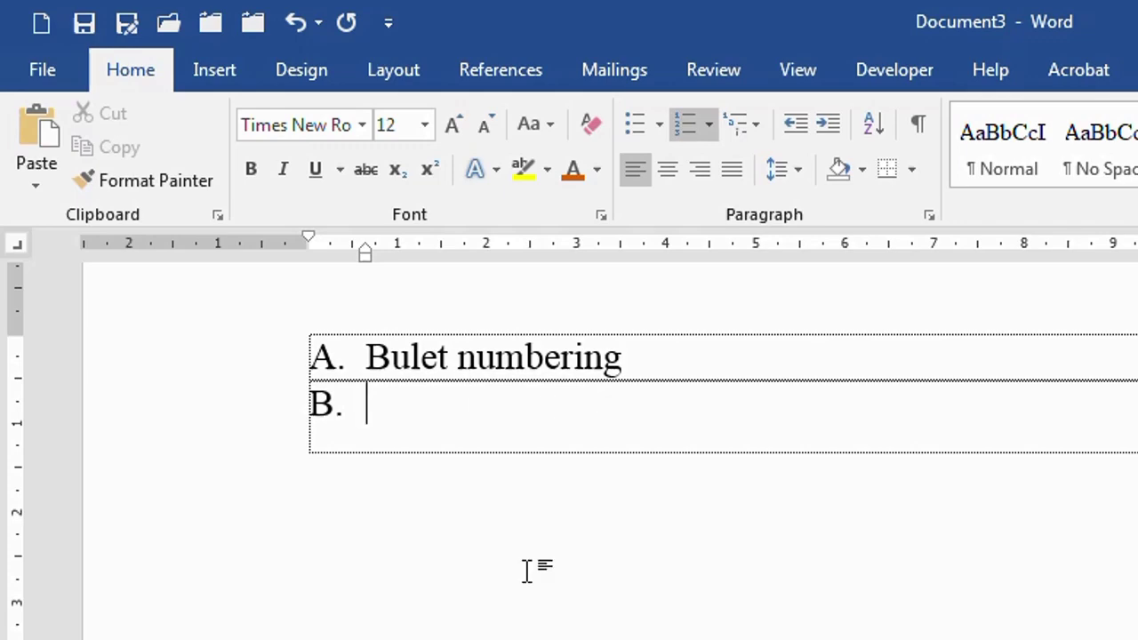
{"action": "mouse_move", "coordinate": [456, 635]}
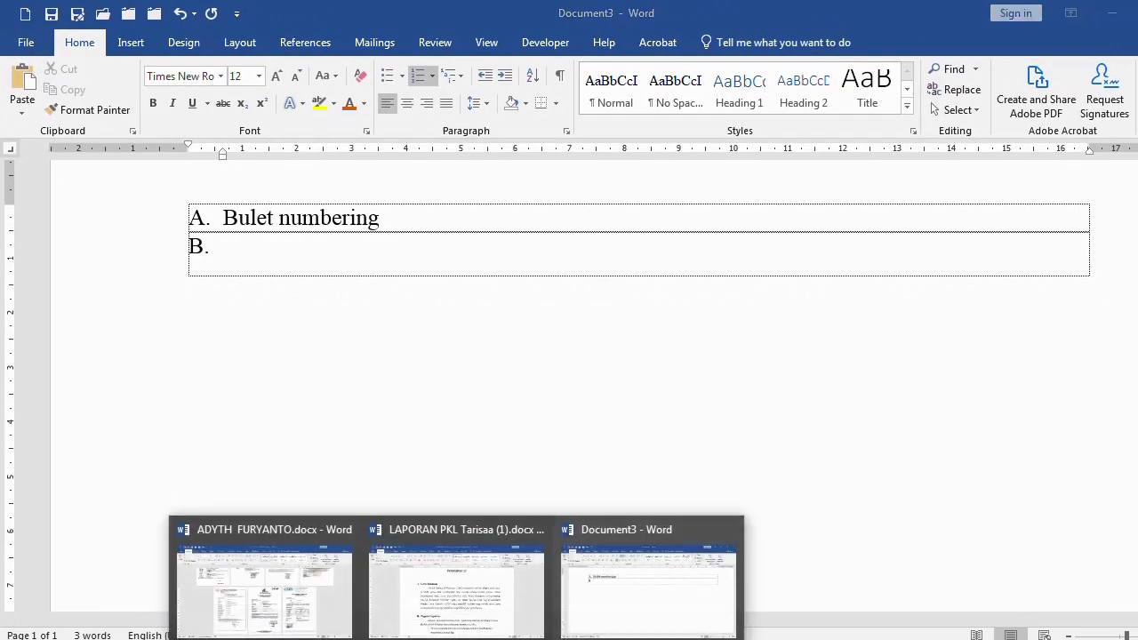
{"action": "left_click", "coordinate": [447, 614]}
{"action": "scroll", "coordinate": [355, 205], "scroll_direction": "down", "scroll_amount": 2}
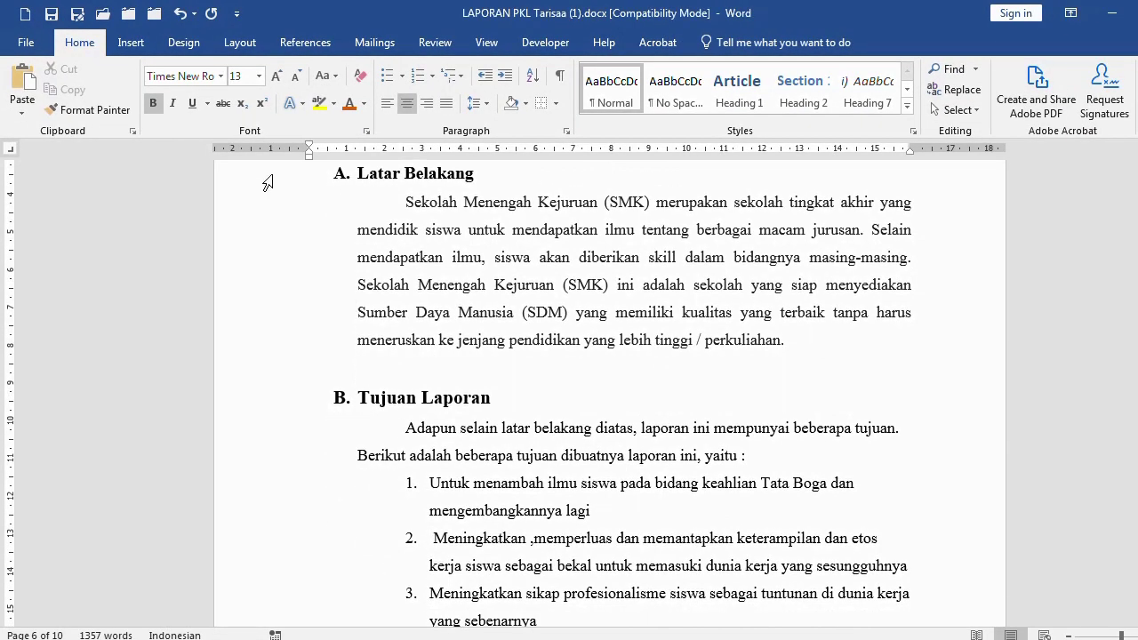
{"action": "left_click", "coordinate": [268, 183]}
{"action": "left_click", "coordinate": [301, 406]}
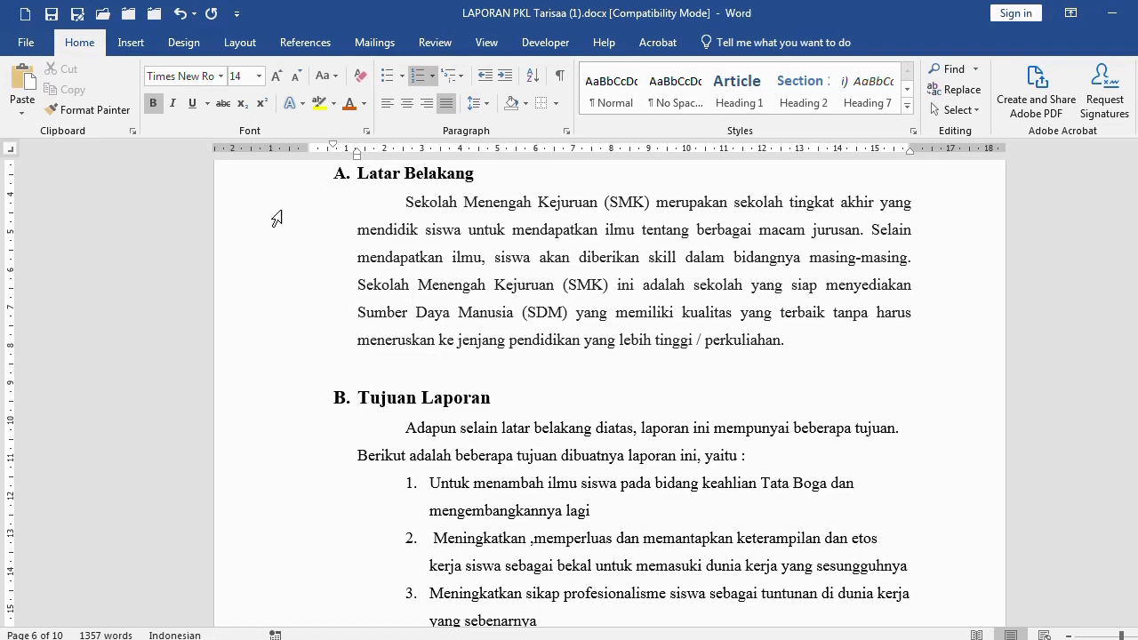
{"action": "left_click_drag", "start_coordinate": [266, 211], "coordinate": [257, 348]}
{"action": "key", "text": "ctrl+c"}
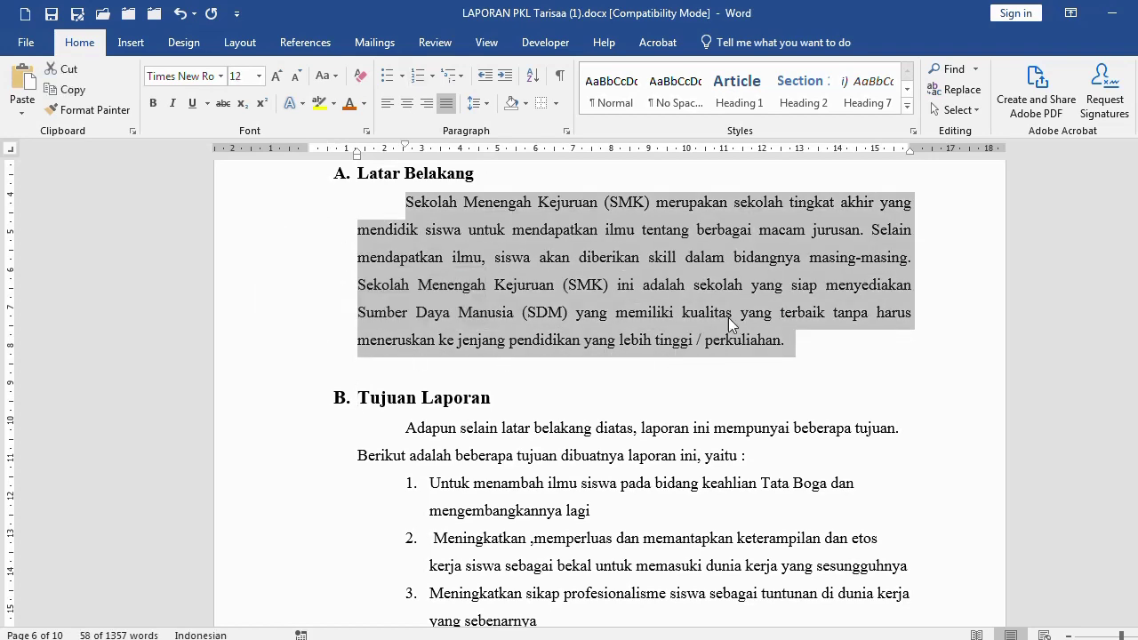
{"action": "scroll", "coordinate": [729, 320], "scroll_direction": "up", "scroll_amount": 4, "text": "ctrl"}
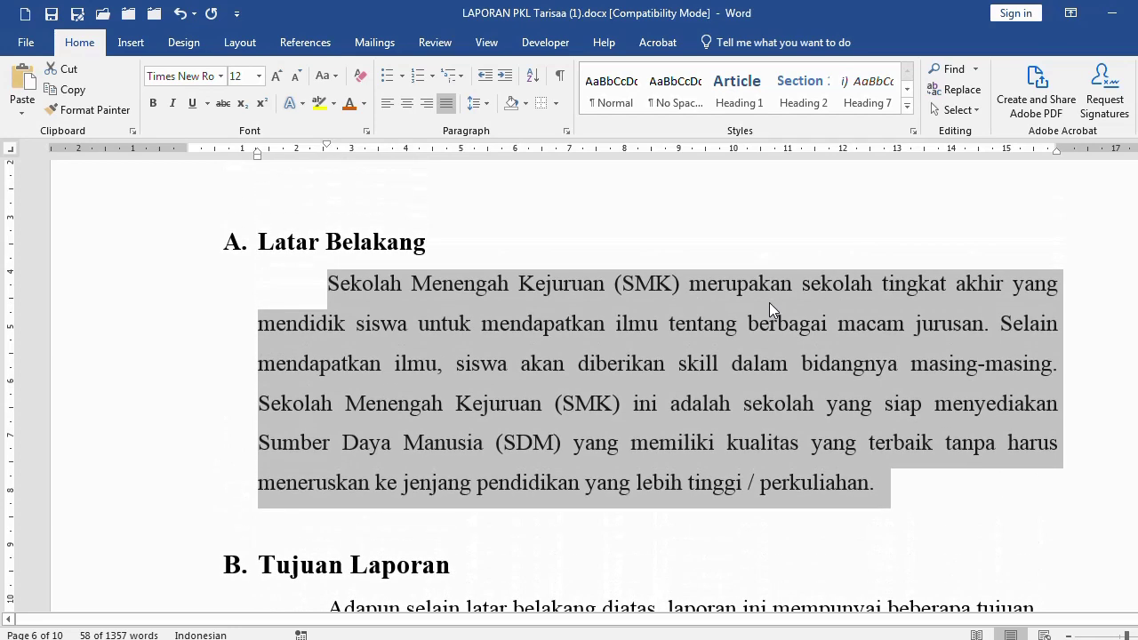
{"action": "scroll", "coordinate": [769, 302], "scroll_direction": "down", "scroll_amount": 1}
{"action": "left_click", "coordinate": [150, 222]}
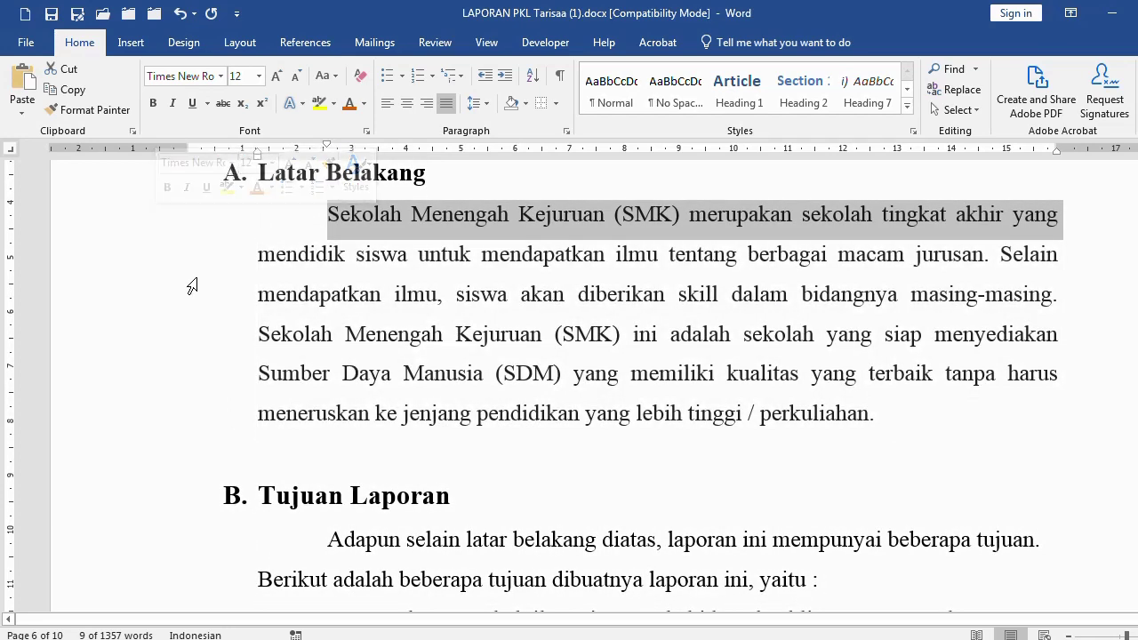
{"action": "mouse_move", "coordinate": [456, 639]}
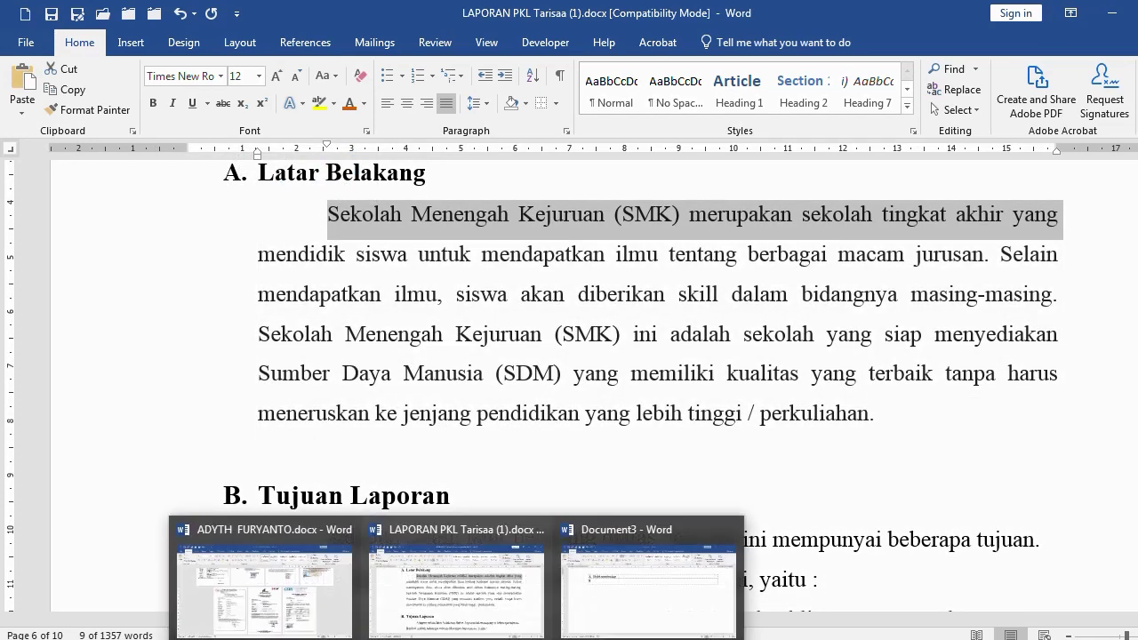
{"action": "left_click", "coordinate": [628, 605]}
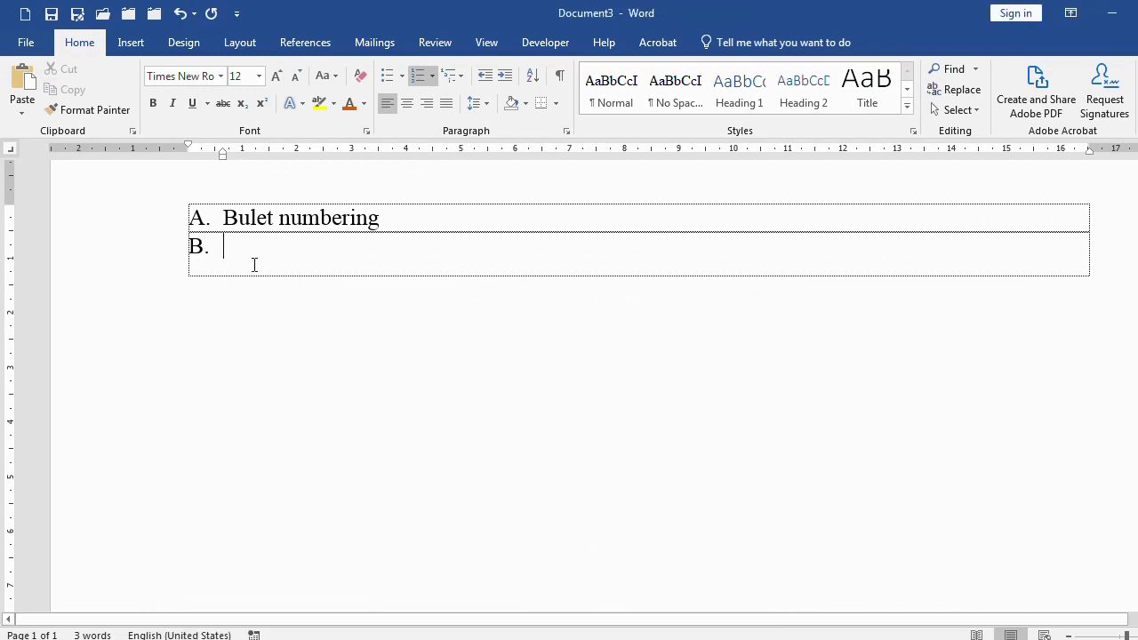
Turn item B into an unlettered line and paste the SMK paragraph over the =rand() text
{"action": "key", "text": "BackSpace"}
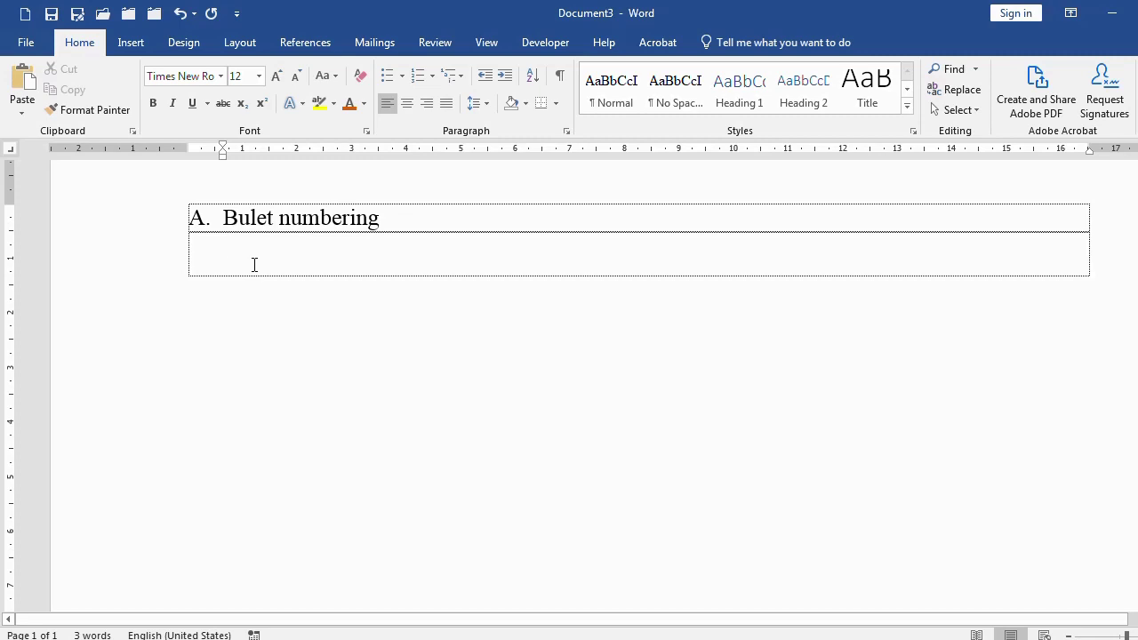
{"action": "type", "text": "Isi untuk number a "}
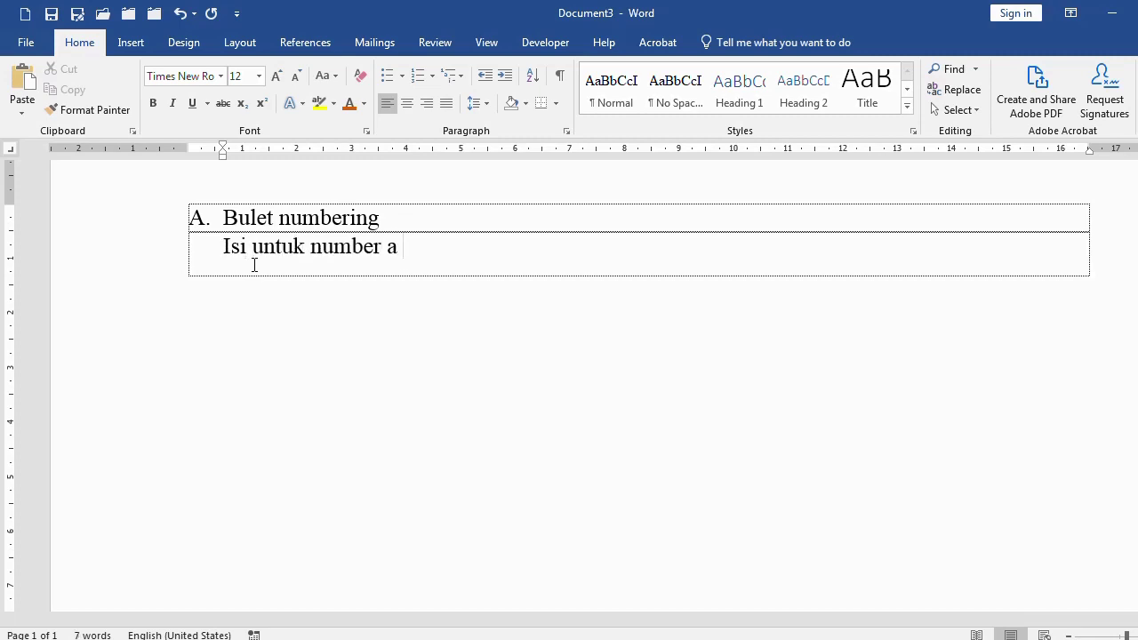
{"action": "type", "text": "dan seterusnya =rand()"}
{"action": "key", "text": "Return"}
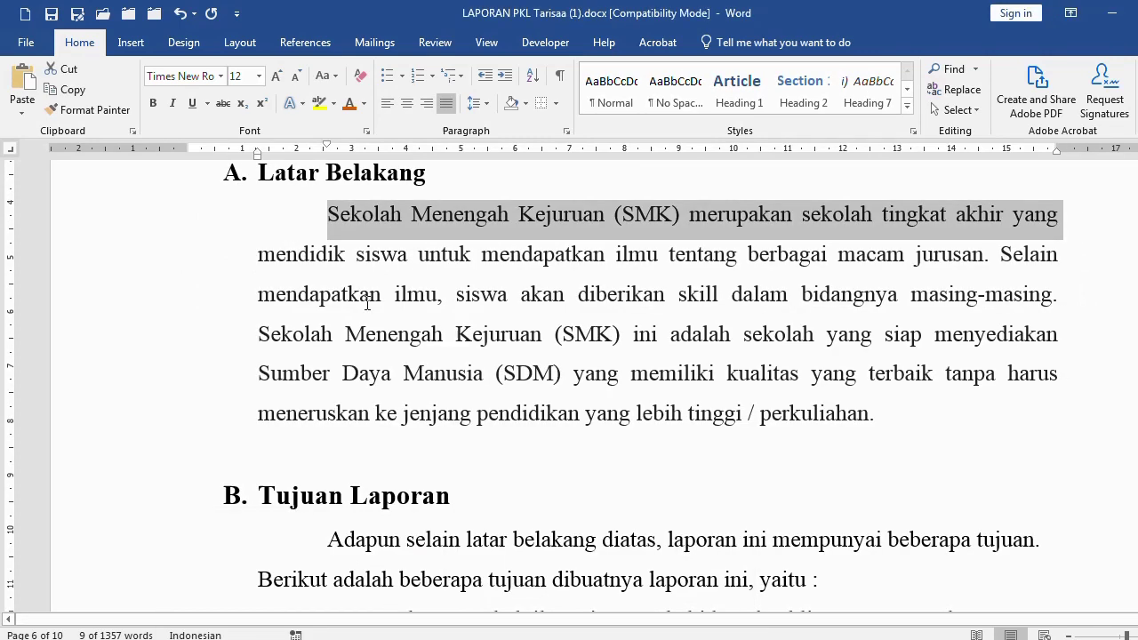
{"action": "left_click_drag", "start_coordinate": [367, 304], "coordinate": [865, 414]}
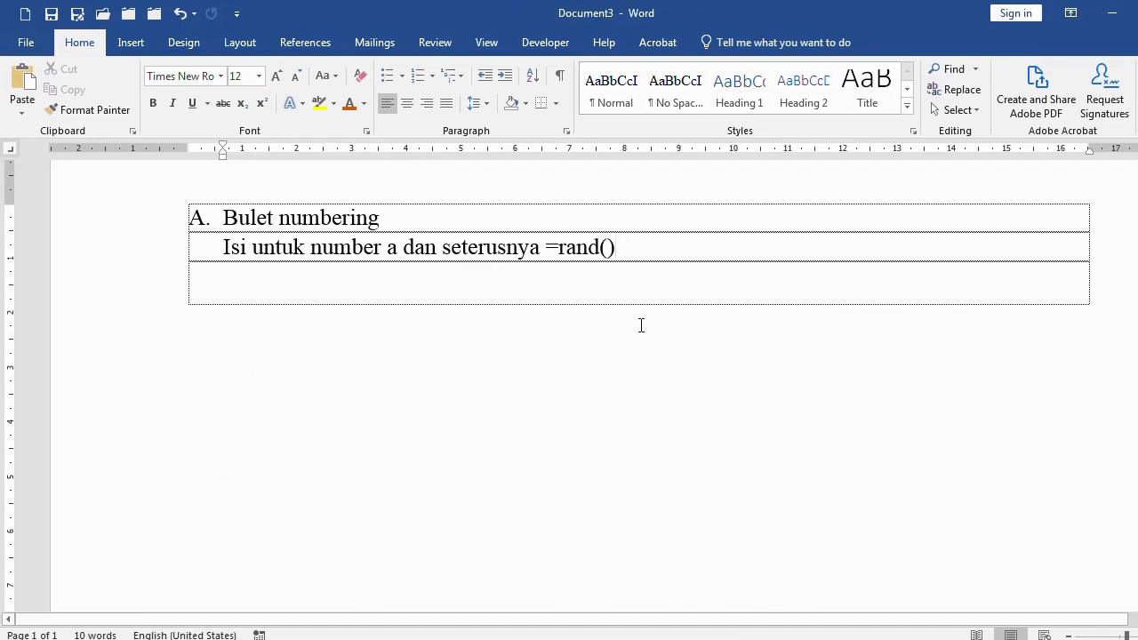
{"action": "key", "text": "ctrl+v"}
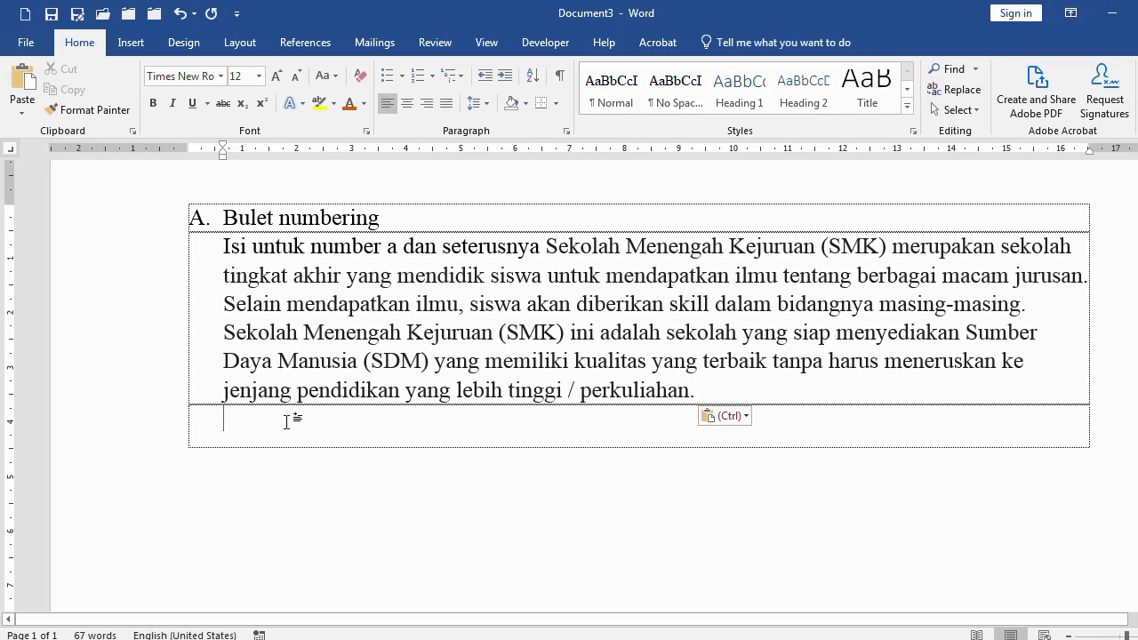
Delete the pasted SMK paragraph, leaving 'A. Bulet numbering' above an empty line
{"action": "left_click_drag", "start_coordinate": [133, 261], "coordinate": [150, 466]}
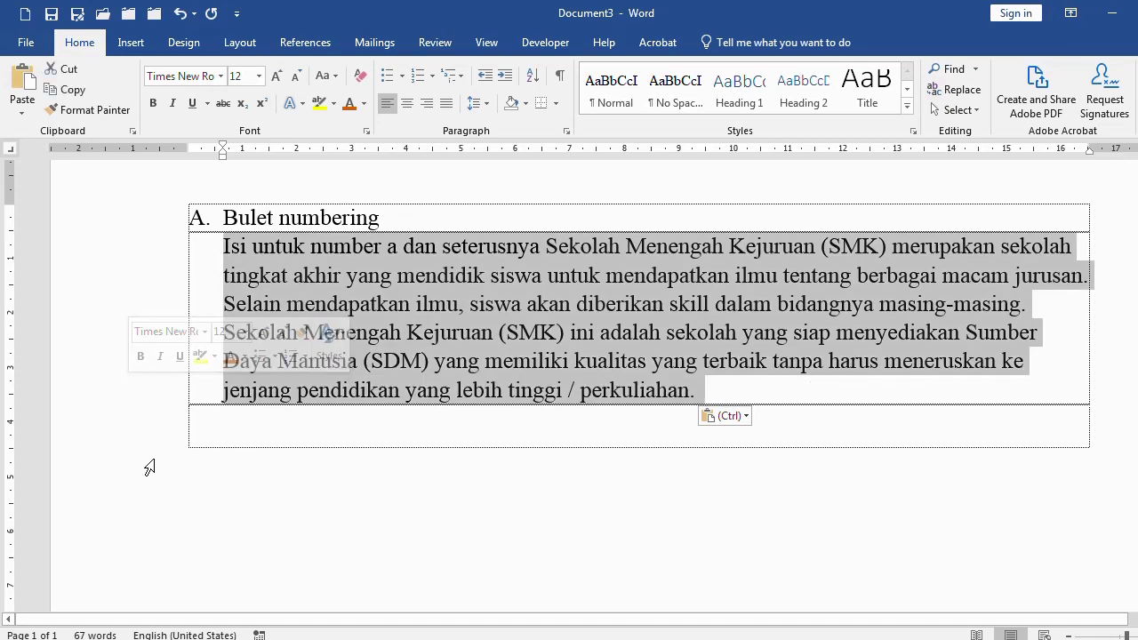
{"action": "key", "text": "Delete"}
{"action": "left_click", "coordinate": [405, 220]}
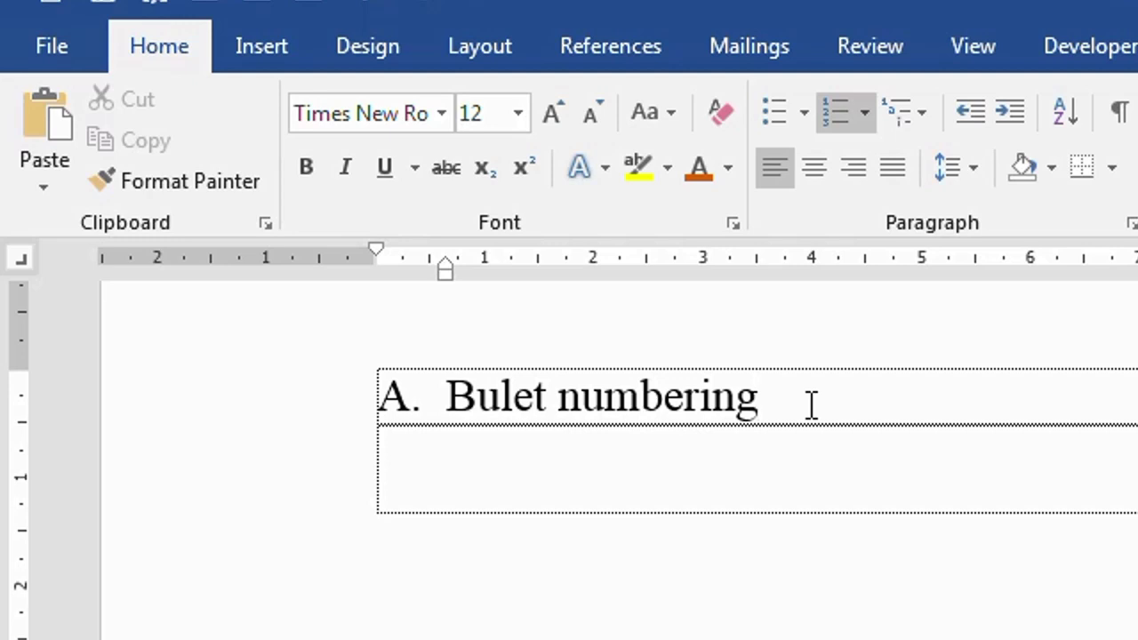
Paste the SMK paragraph as an unnumbered paragraph beneath item A
{"action": "key", "text": "Return"}
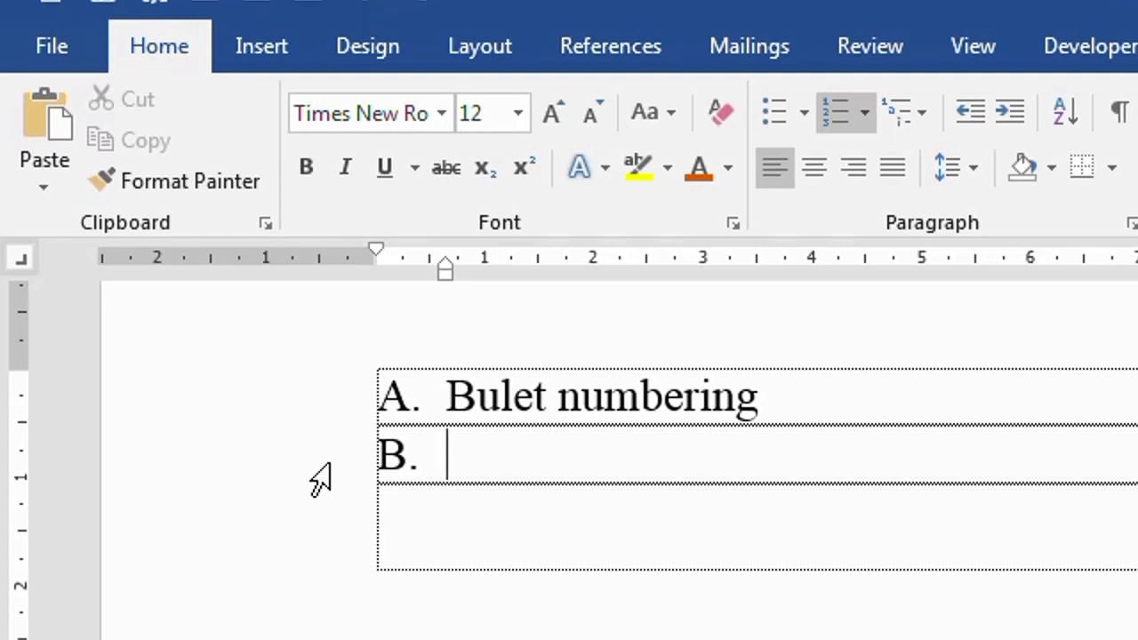
{"action": "left_click", "coordinate": [829, 387]}
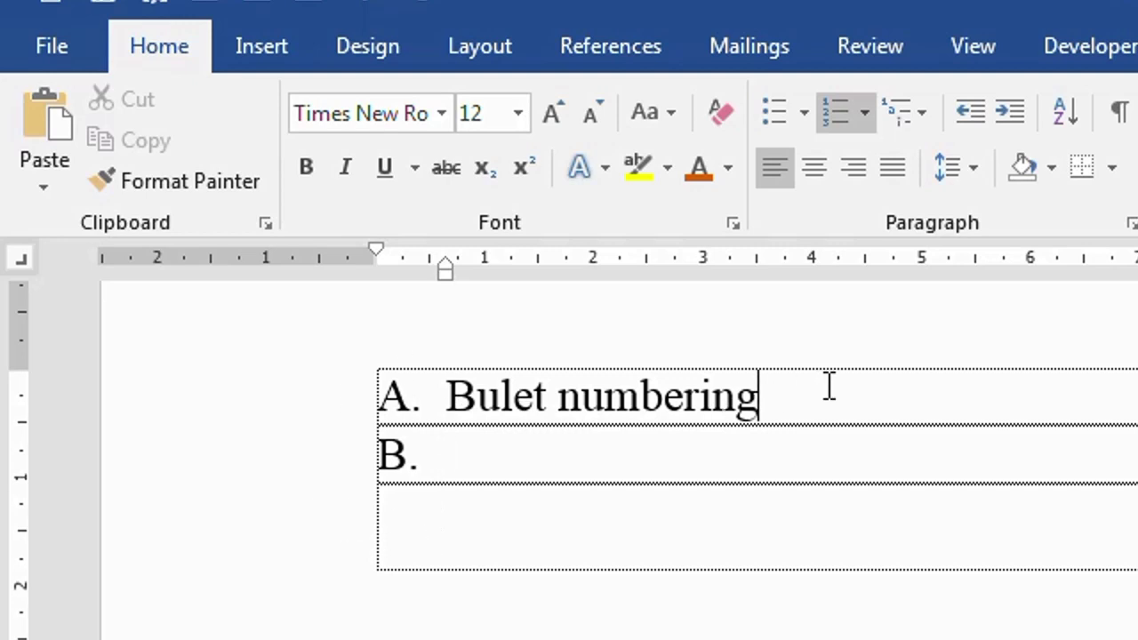
{"action": "key", "text": "Return"}
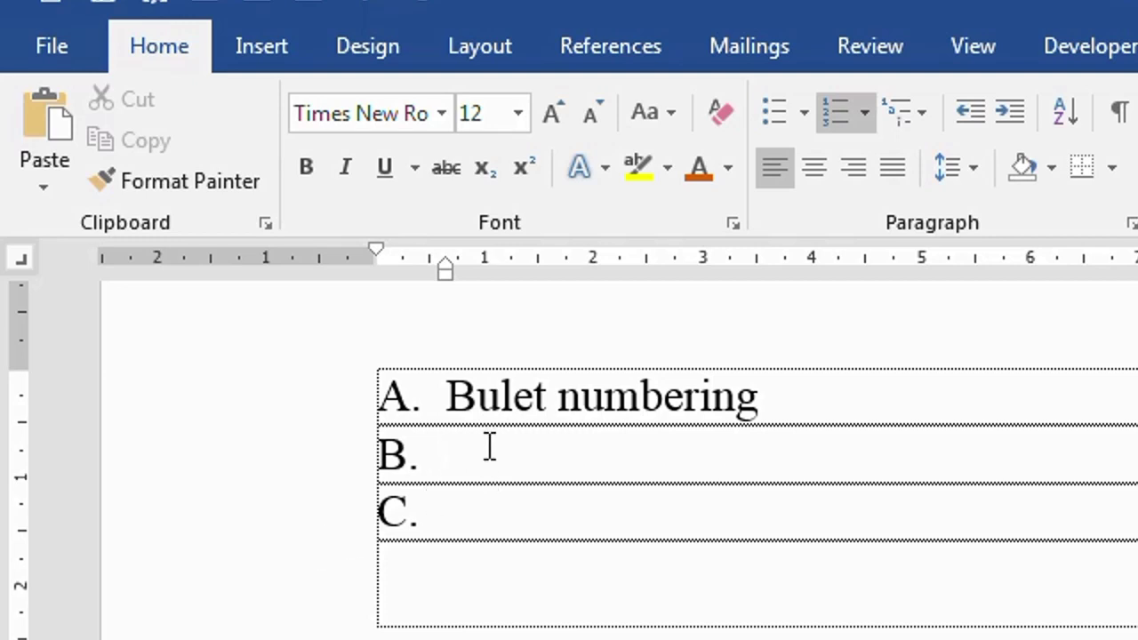
{"action": "key", "text": "BackSpace"}
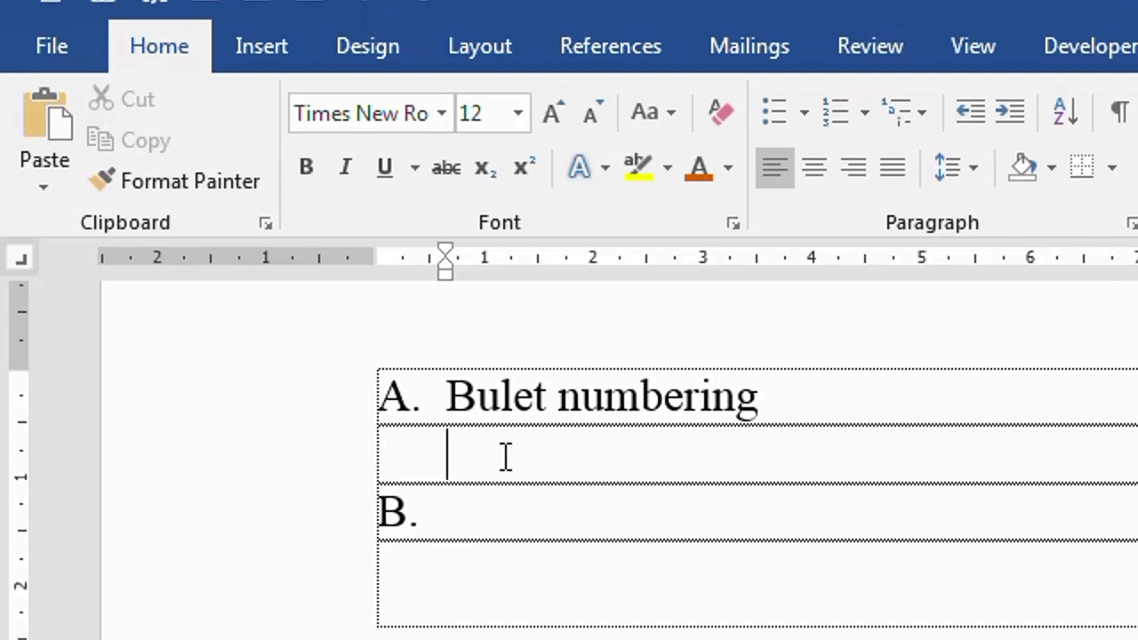
{"action": "key", "text": "ctrl+v"}
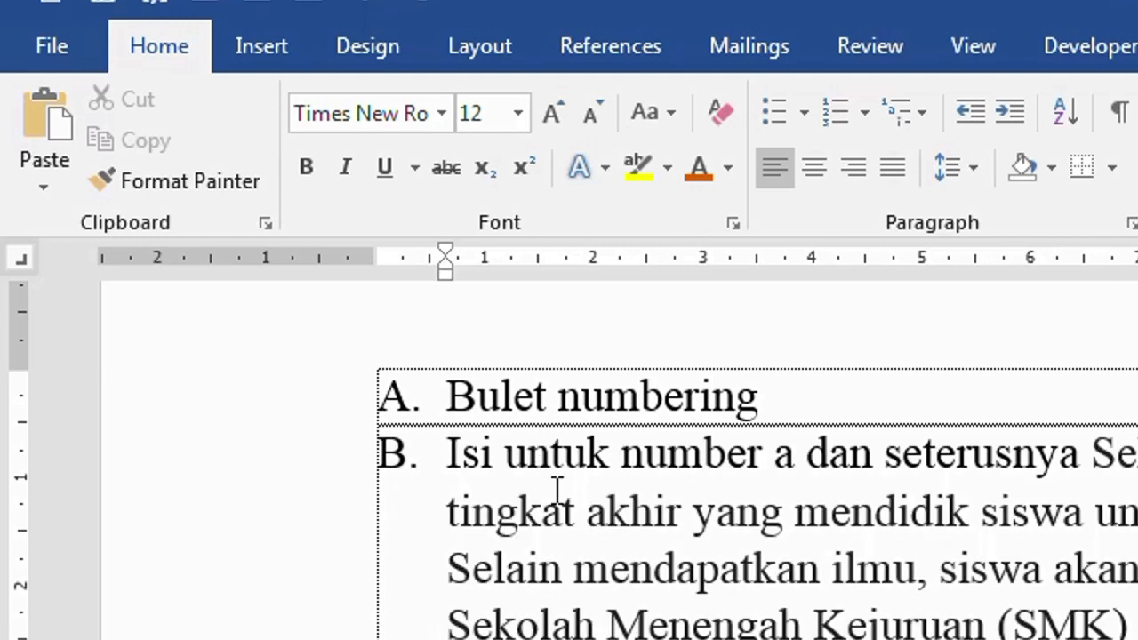
{"action": "left_click", "coordinate": [450, 405]}
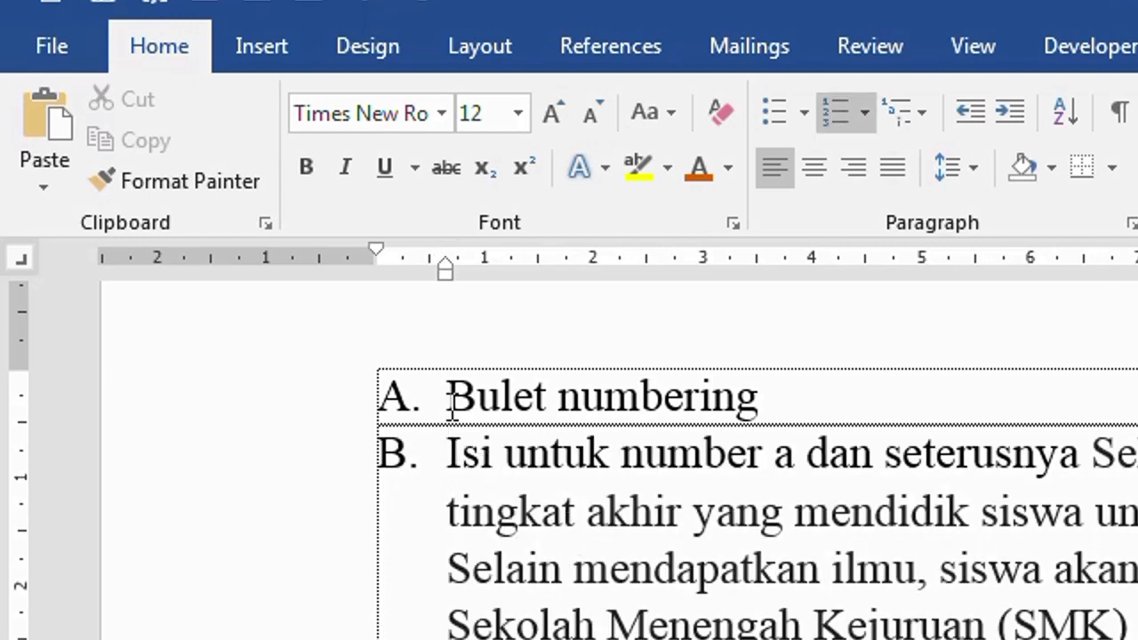
{"action": "key", "text": "Down"}
{"action": "key", "text": "BackSpace"}
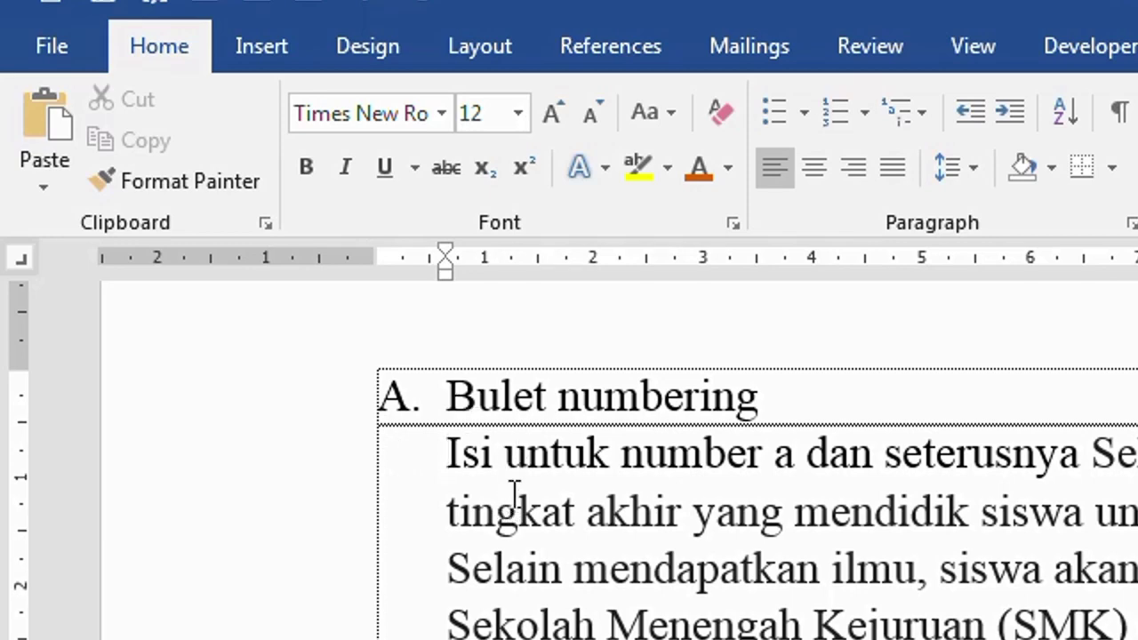
Type 'blulet untuk b' as item B, then add an unnumbered line and an empty item C
{"action": "key", "text": "Up"}
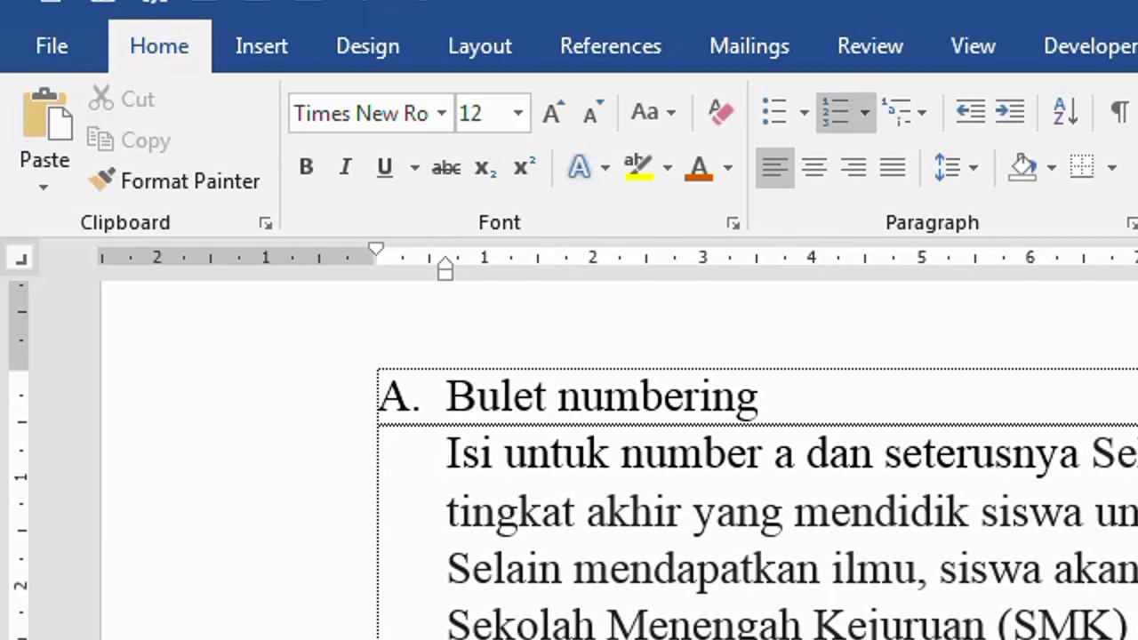
{"action": "type", "text": "blulet untuk b"}
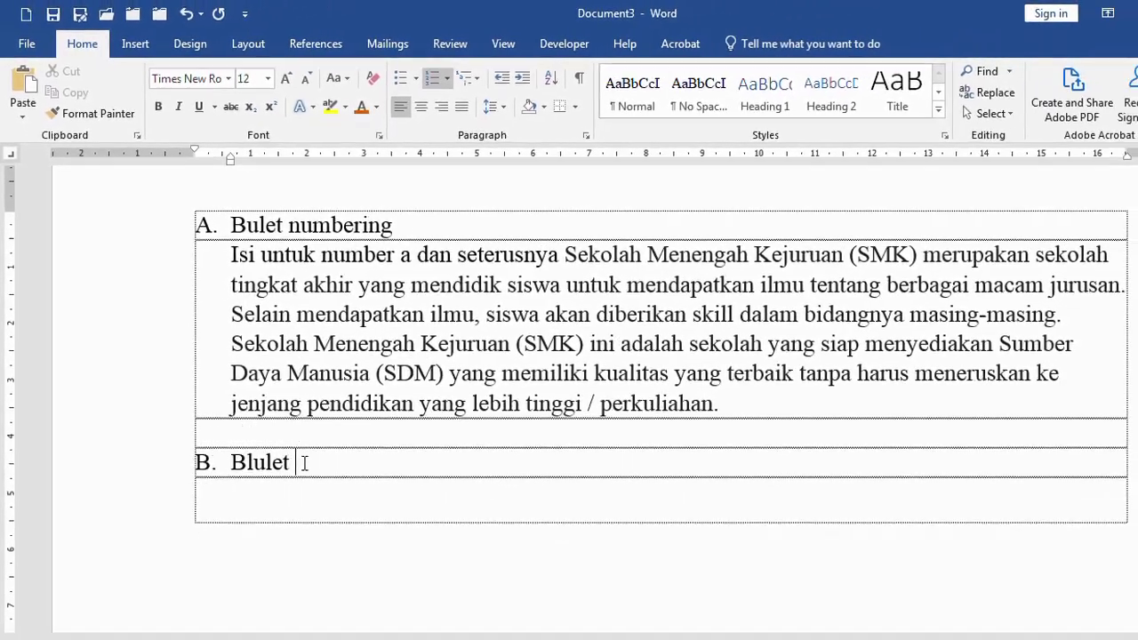
{"action": "key", "text": "Return"}
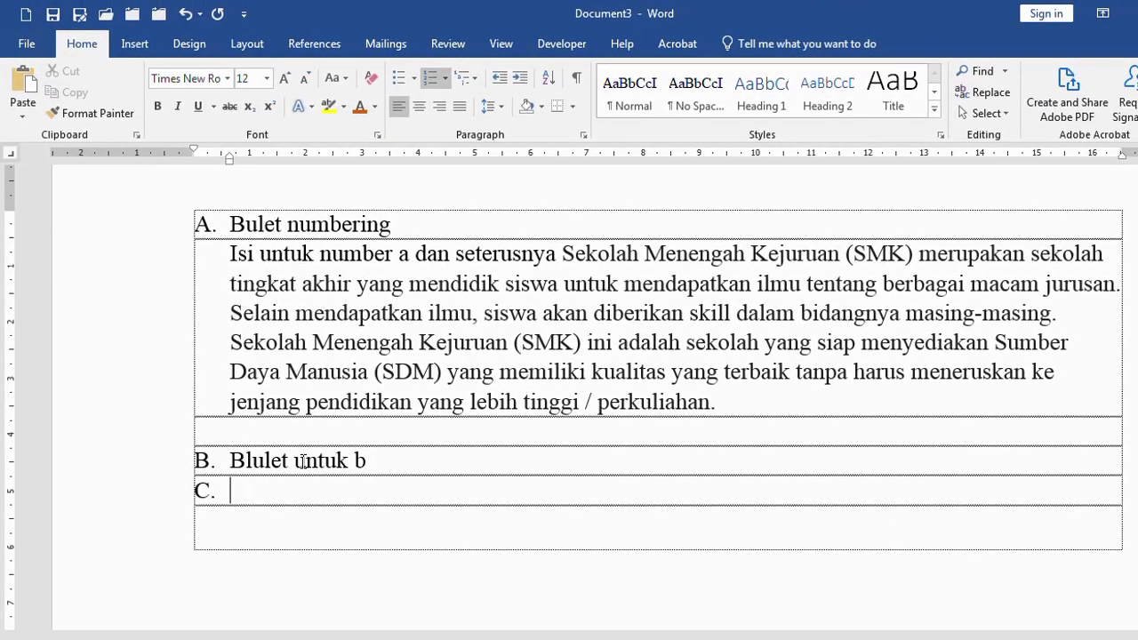
{"action": "scroll", "coordinate": [226, 516], "scroll_direction": "down", "scroll_amount": 3}
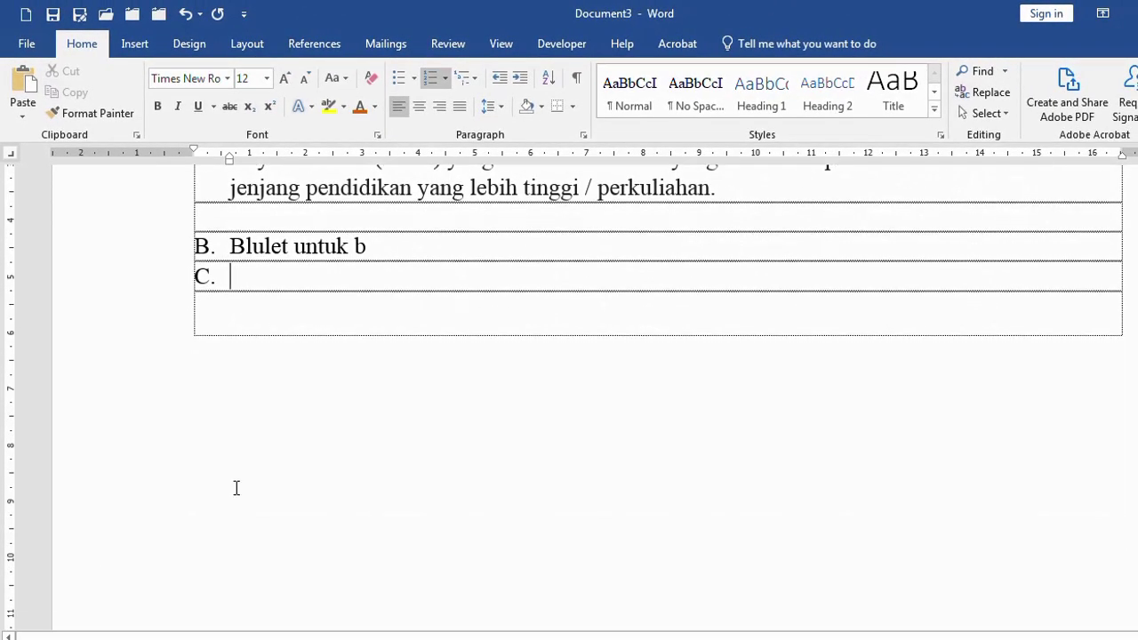
{"action": "scroll", "coordinate": [237, 418], "scroll_direction": "up", "scroll_amount": 1}
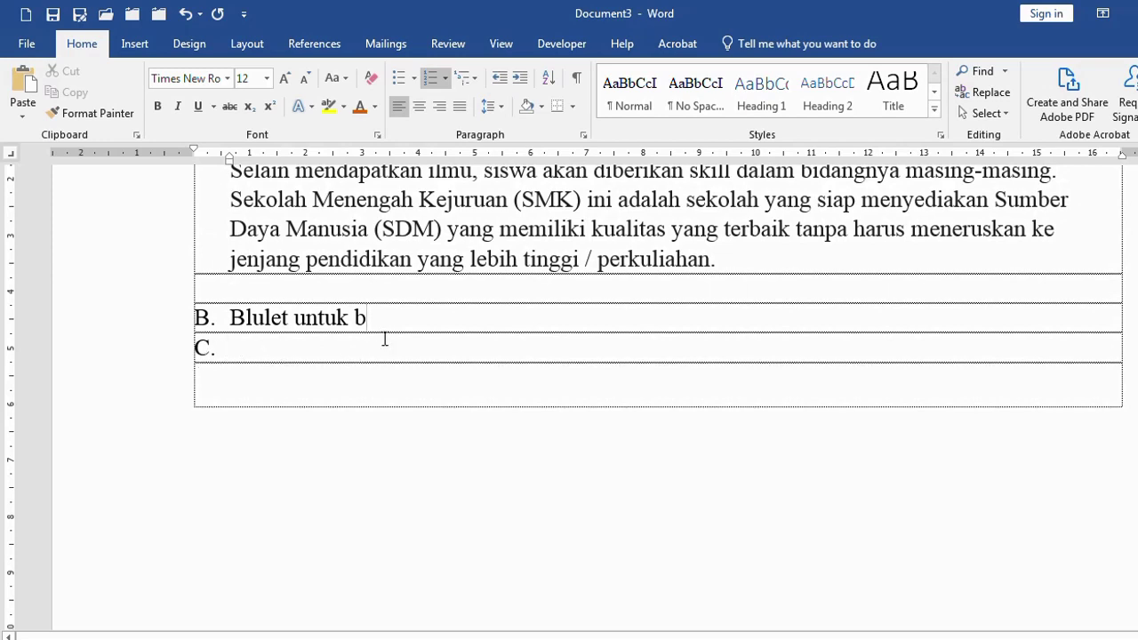
{"action": "key", "text": "Return"}
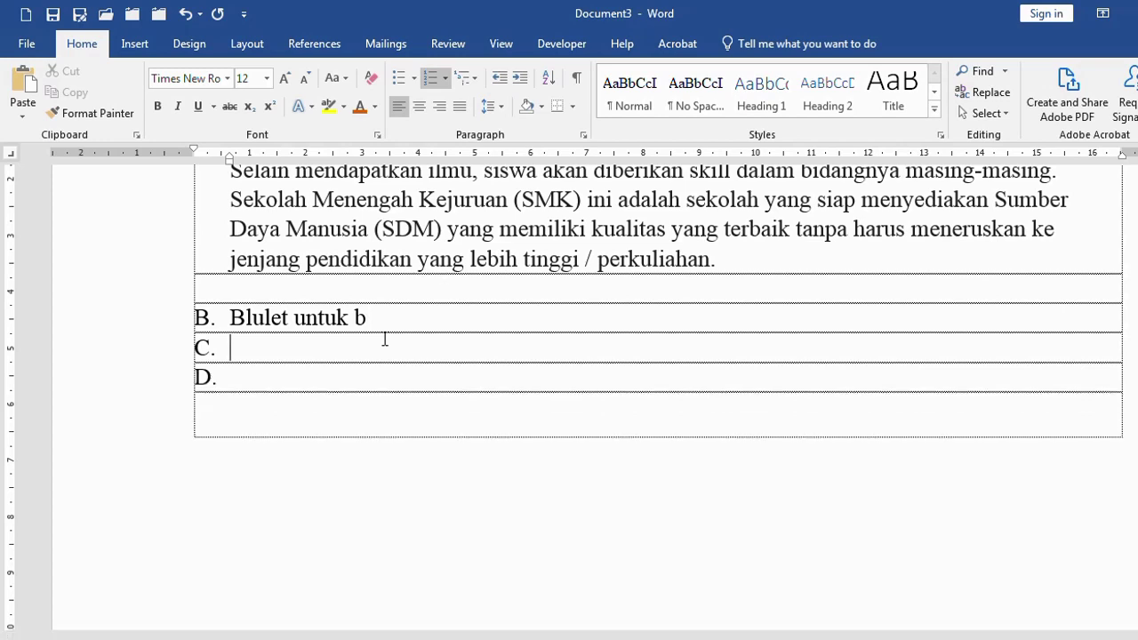
{"action": "key", "text": "BackSpace"}
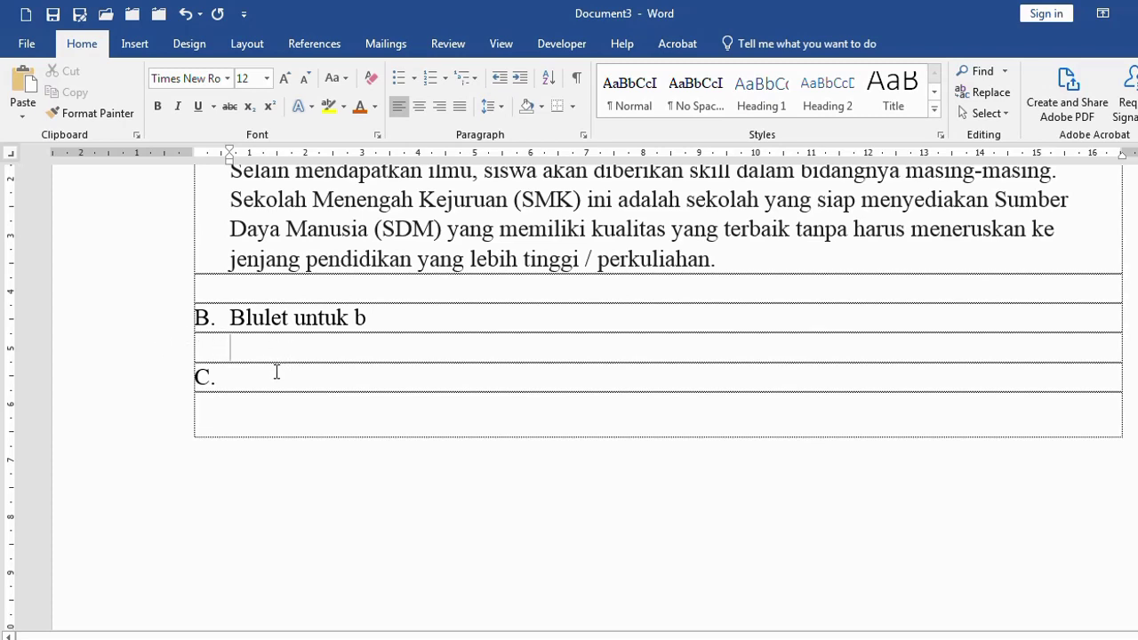
{"action": "left_click", "coordinate": [470, 639]}
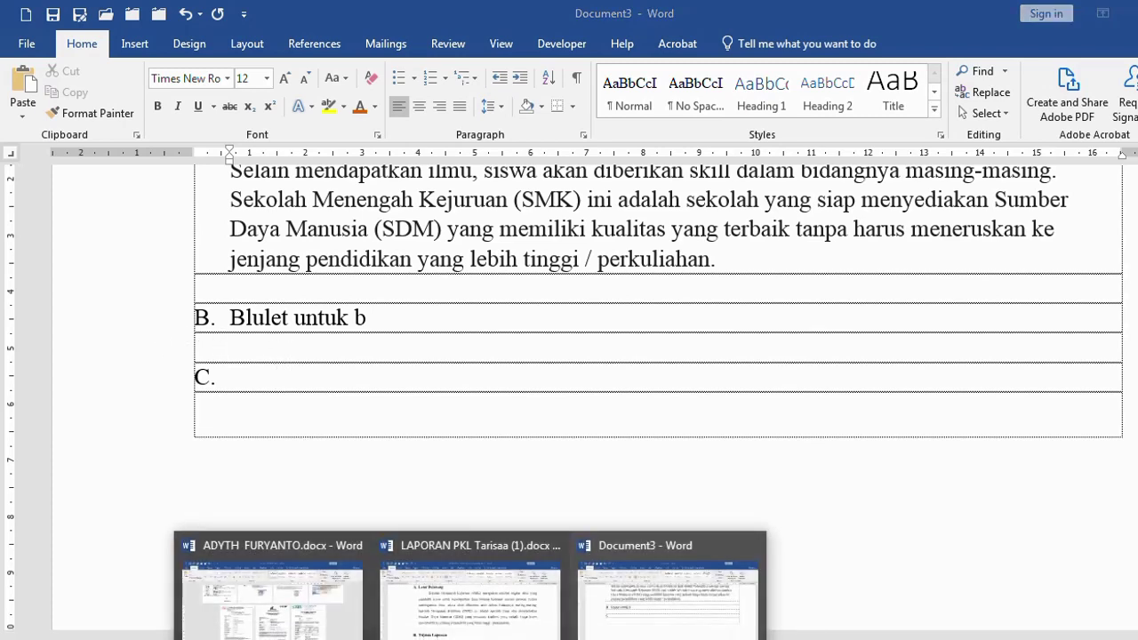
Switch to the LAPORAN PKL report and select Tujuan Laporan list items 1–4
{"action": "left_click", "coordinate": [489, 618]}
{"action": "scroll", "coordinate": [411, 491], "scroll_direction": "down", "scroll_amount": 6}
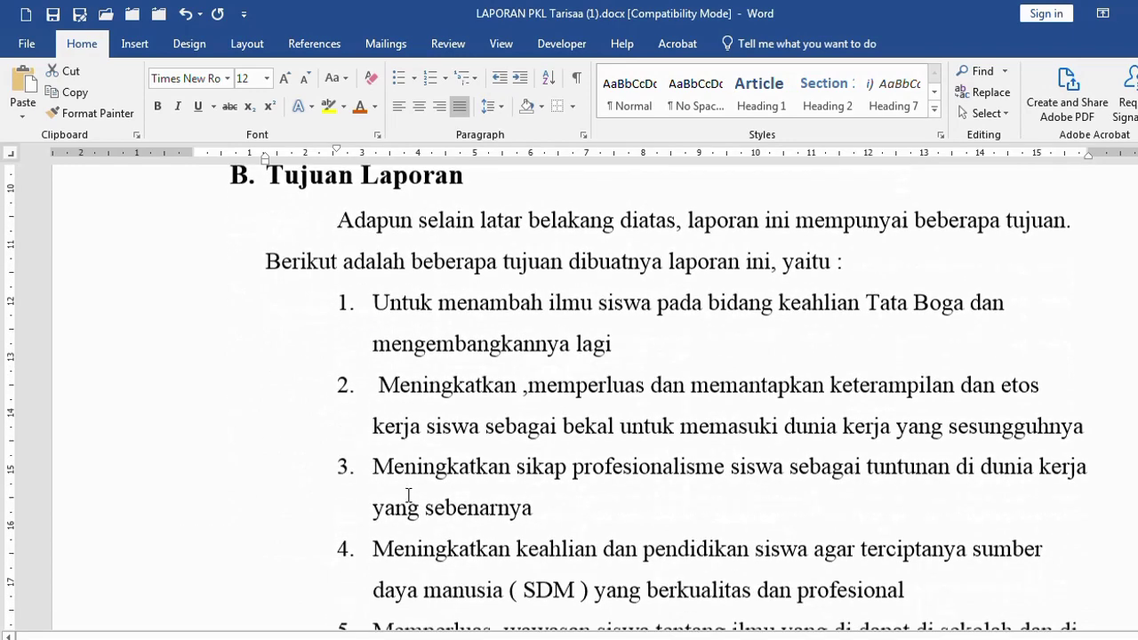
{"action": "scroll", "coordinate": [415, 481], "scroll_direction": "up", "scroll_amount": 1}
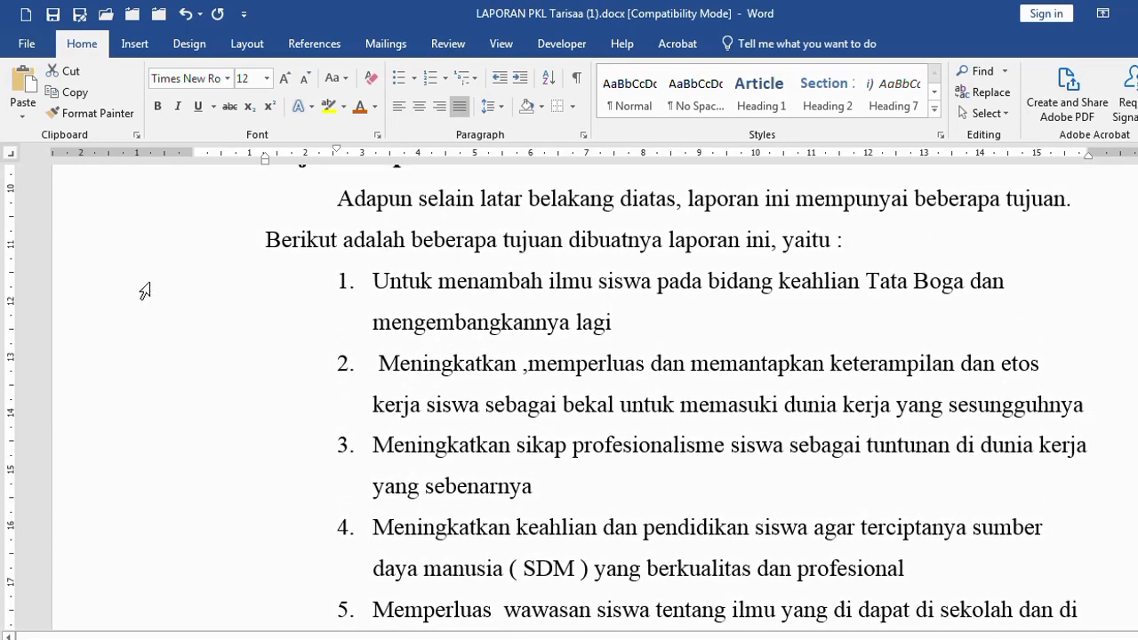
{"action": "left_click_drag", "start_coordinate": [145, 292], "coordinate": [112, 587]}
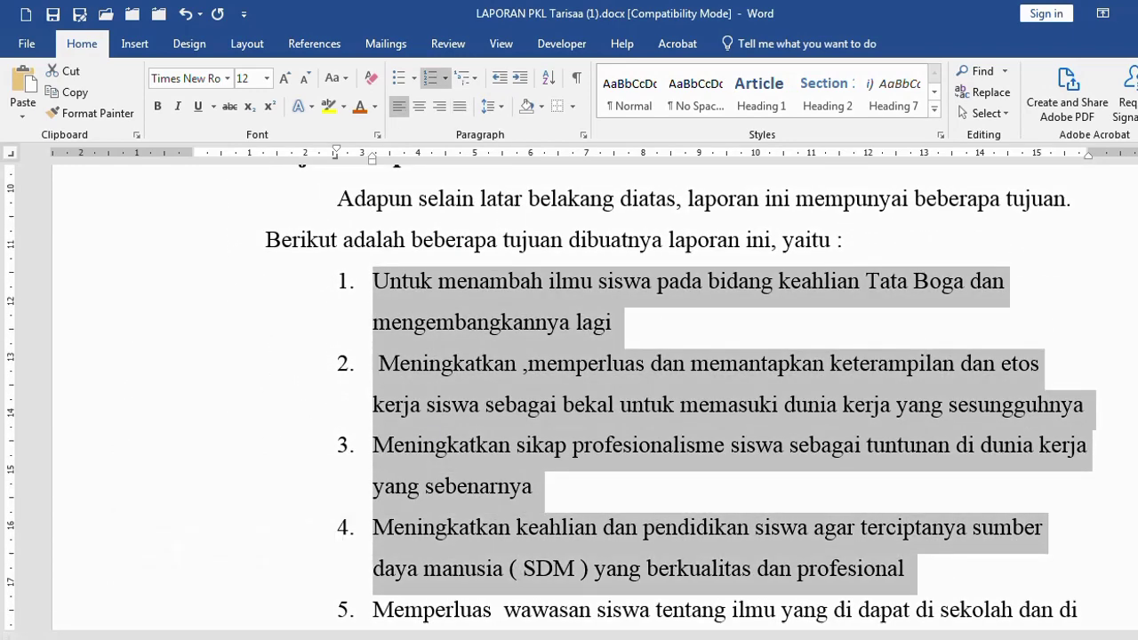
{"action": "scroll", "coordinate": [419, 418], "scroll_direction": "up", "scroll_amount": 2}
{"action": "scroll", "coordinate": [394, 438], "scroll_direction": "down", "scroll_amount": 2}
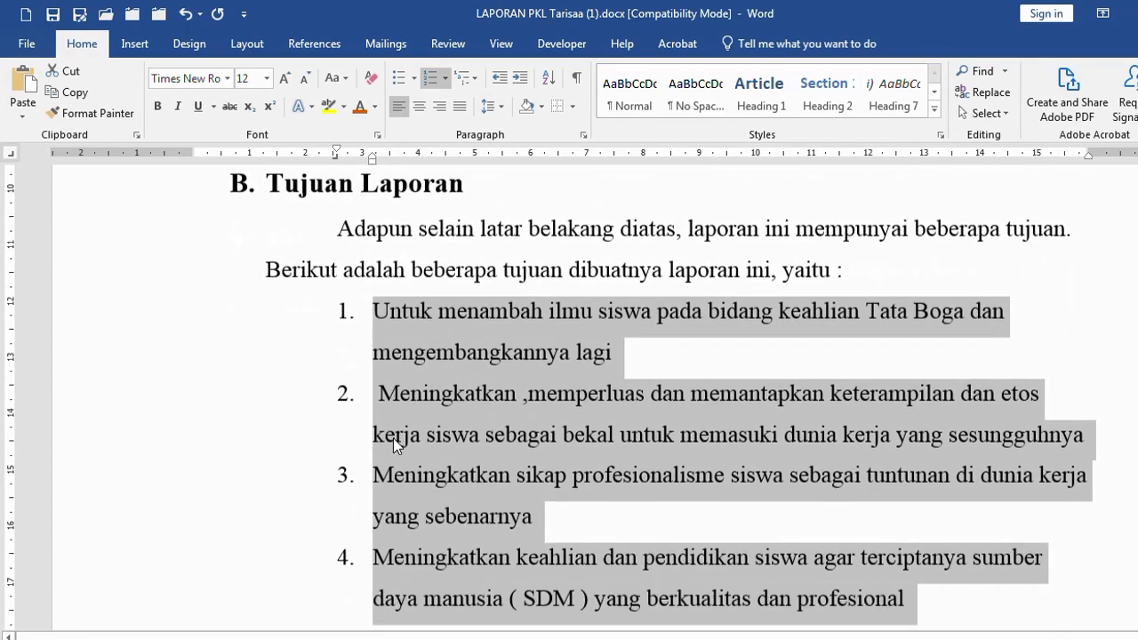
{"action": "left_click", "coordinate": [471, 633]}
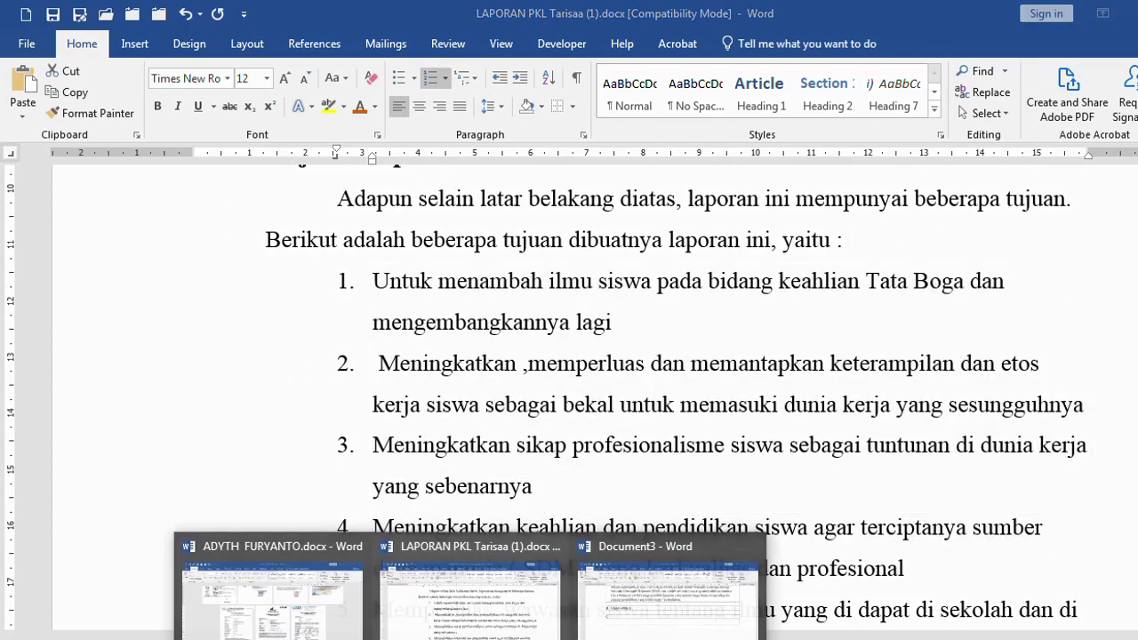
In Document3, add 'terdiri dari :' and an empty numbered '1.' line under heading B
{"action": "left_click", "coordinate": [638, 634]}
{"action": "scroll", "coordinate": [394, 483], "scroll_direction": "up", "scroll_amount": 2}
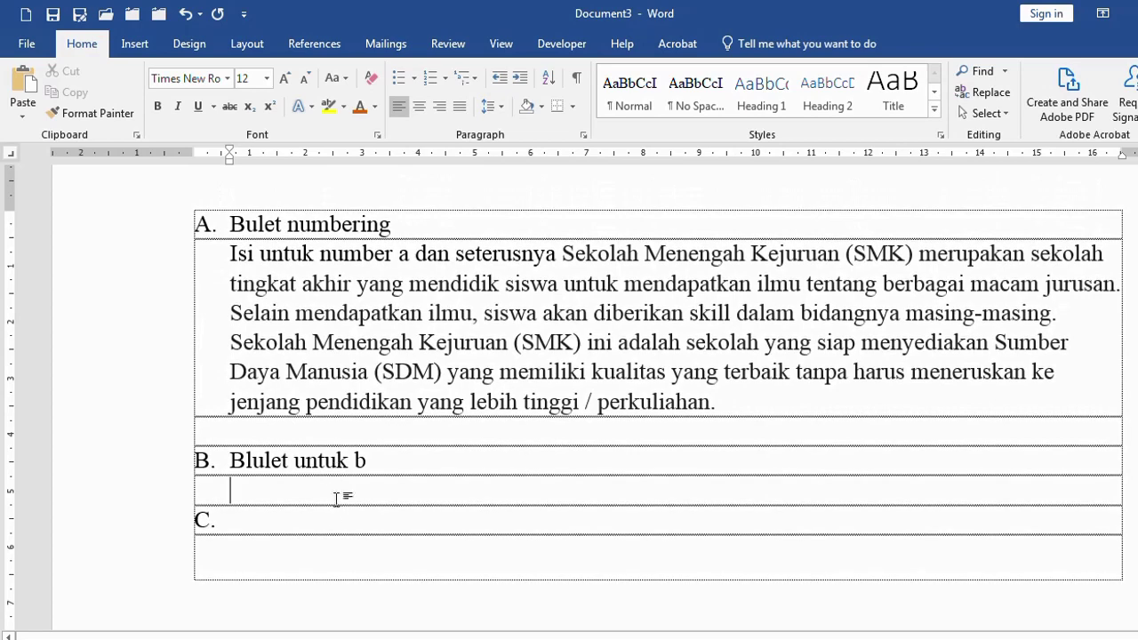
{"action": "type", "text": "t"}
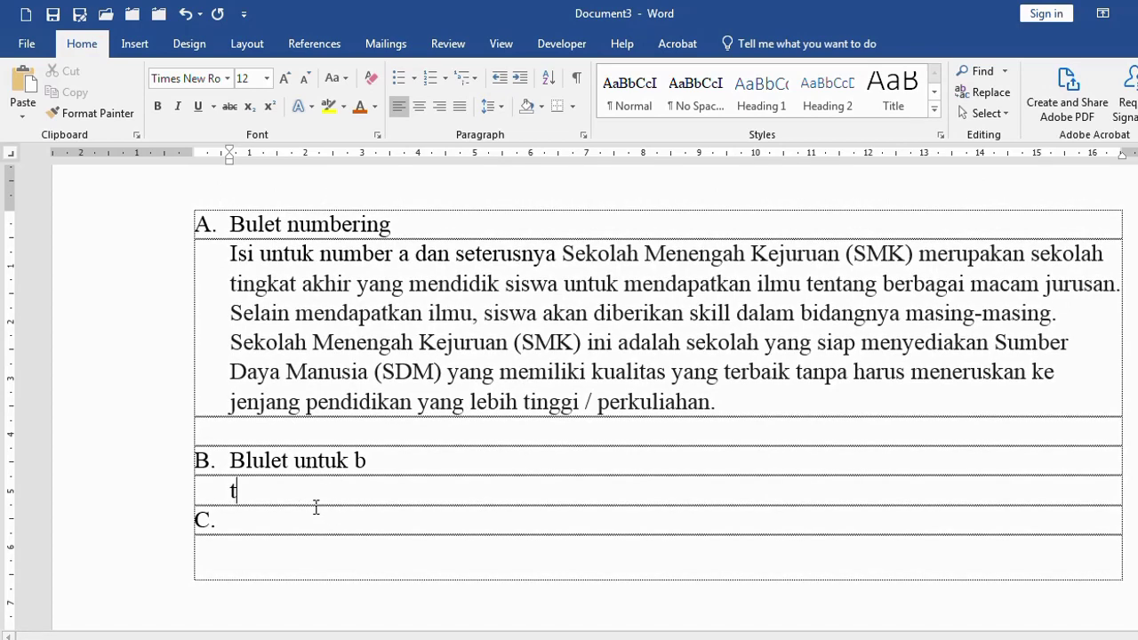
{"action": "type", "text": "erdiri dari :"}
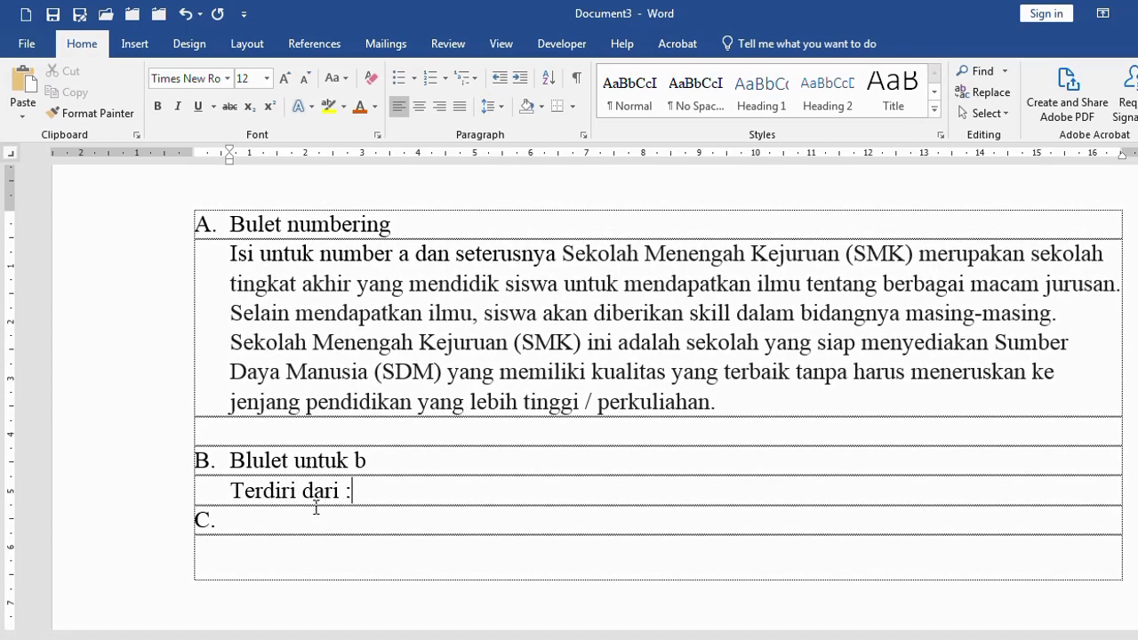
{"action": "key", "text": "Return"}
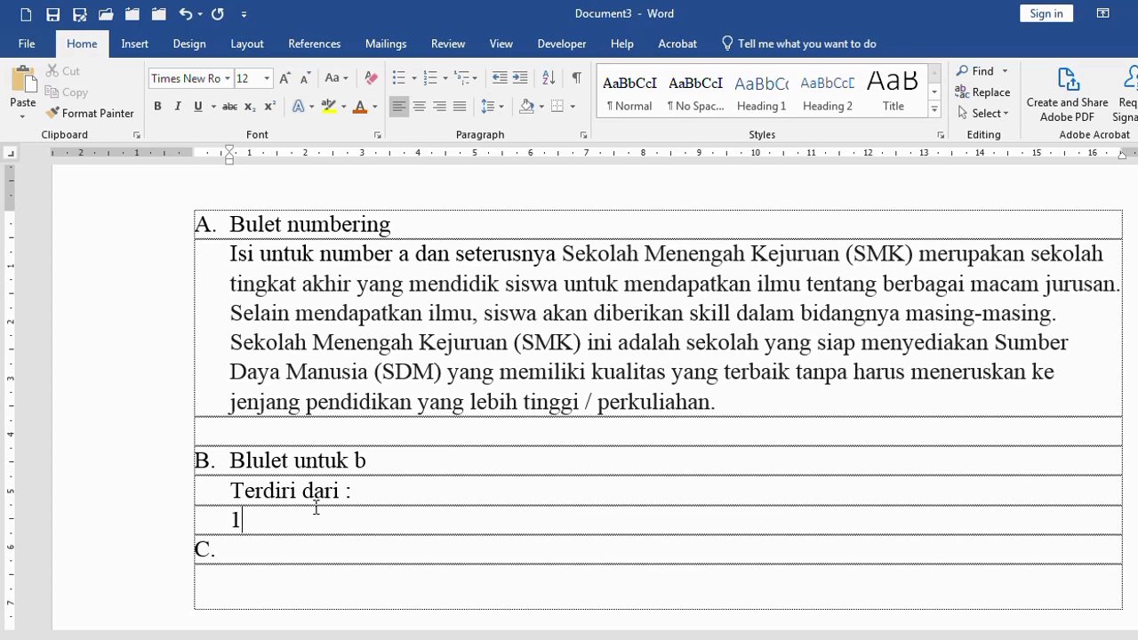
{"action": "type", "text": "1."}
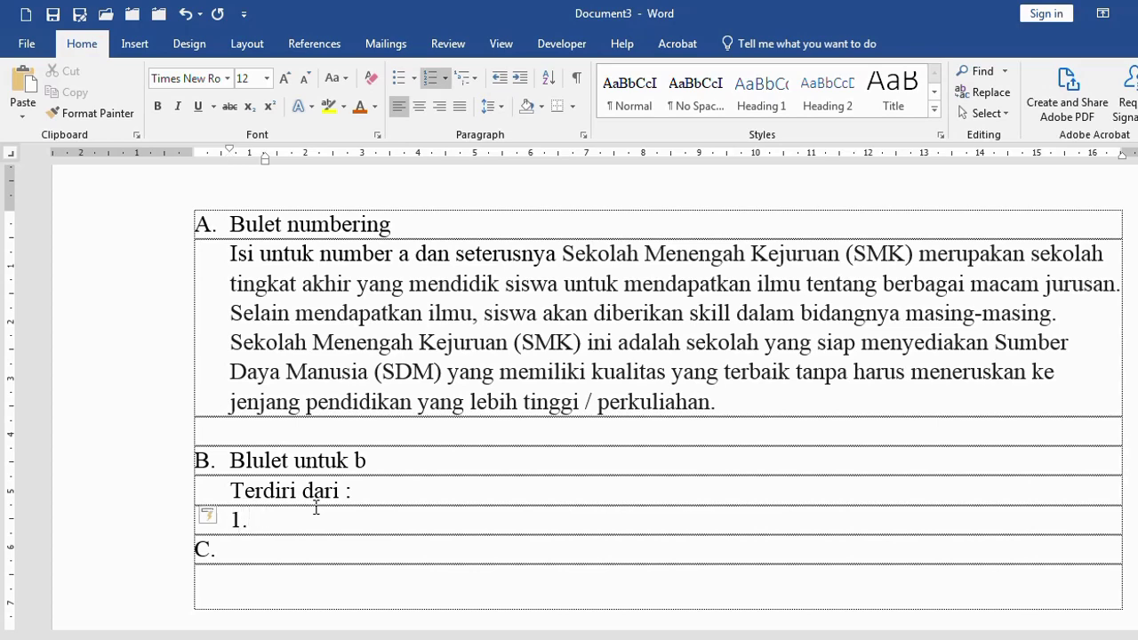
{"action": "scroll", "coordinate": [293, 462], "scroll_direction": "down", "scroll_amount": 3}
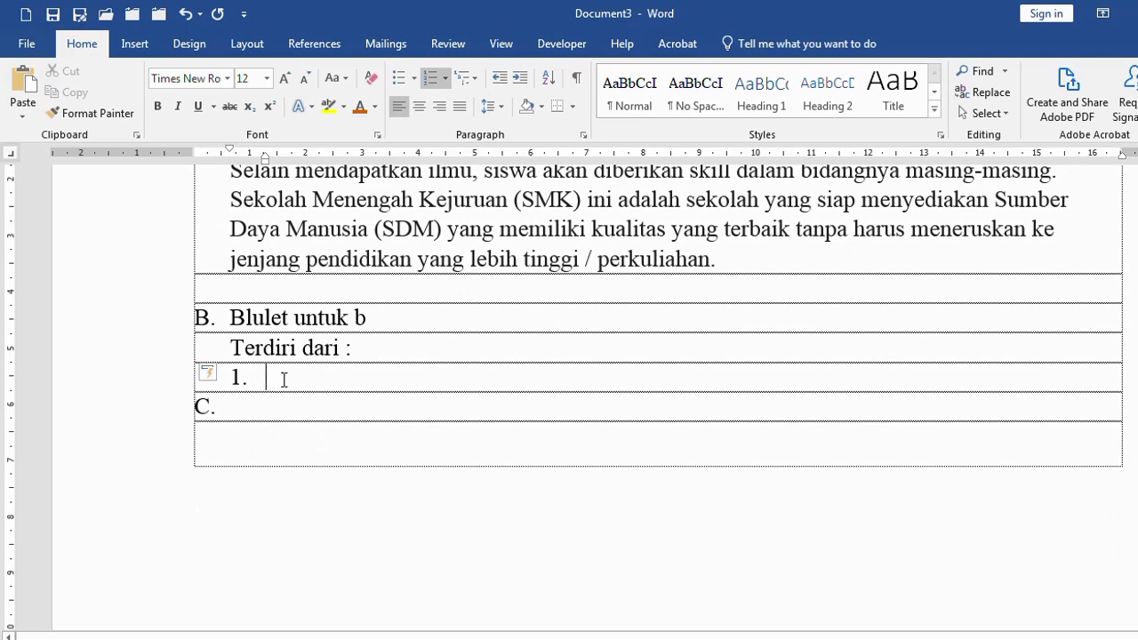
{"action": "left_click", "coordinate": [400, 317]}
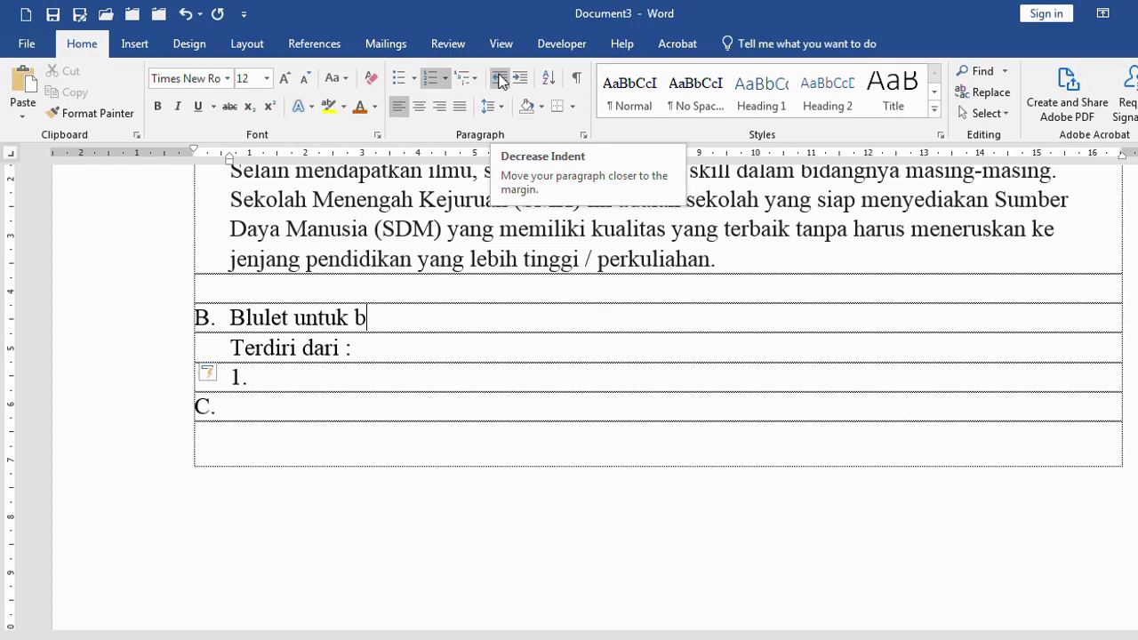
{"action": "key", "text": "ctrl+z"}
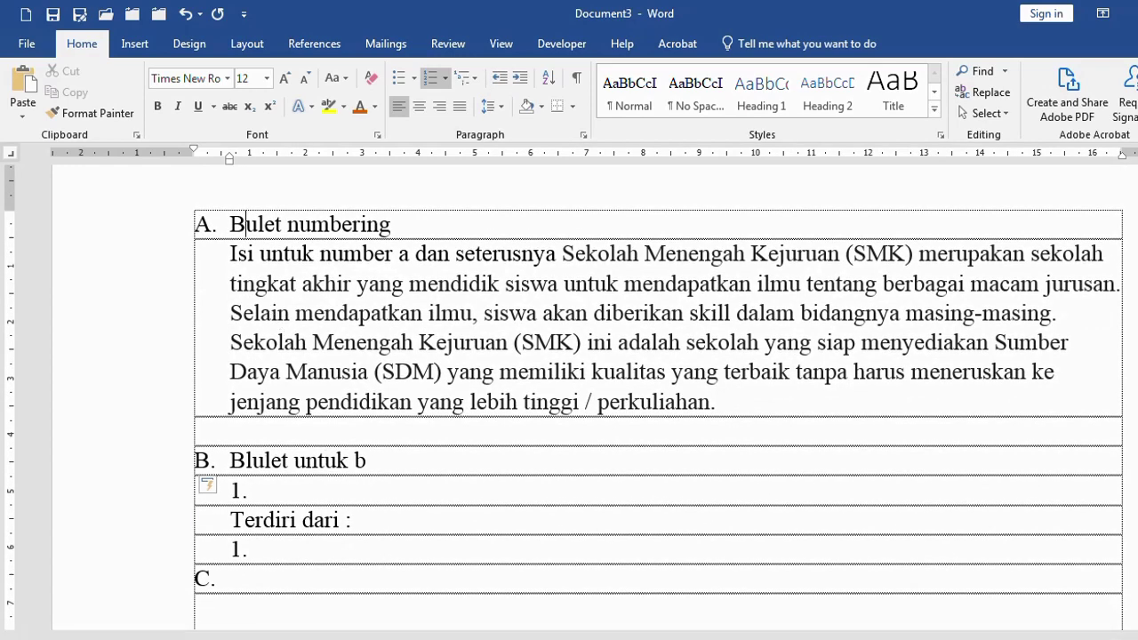
{"action": "mouse_move", "coordinate": [469, 639]}
{"action": "left_click", "coordinate": [469, 591]}
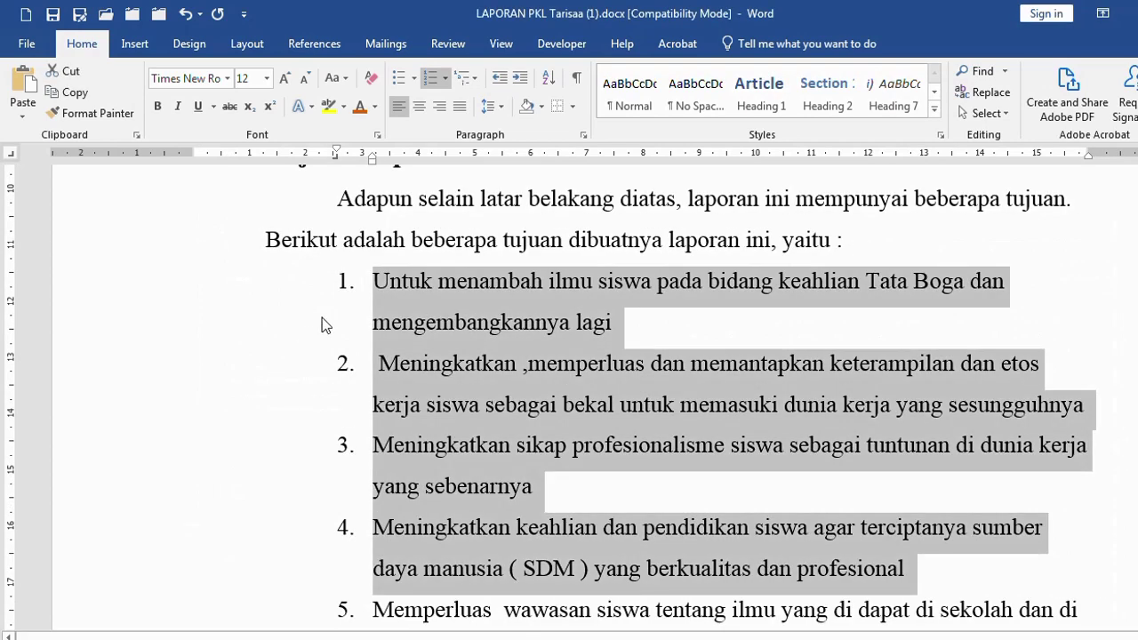
{"action": "left_click", "coordinate": [383, 241]}
{"action": "scroll", "coordinate": [388, 267], "scroll_direction": "up", "scroll_amount": 2}
{"action": "scroll", "coordinate": [387, 267], "scroll_direction": "up", "scroll_amount": 3}
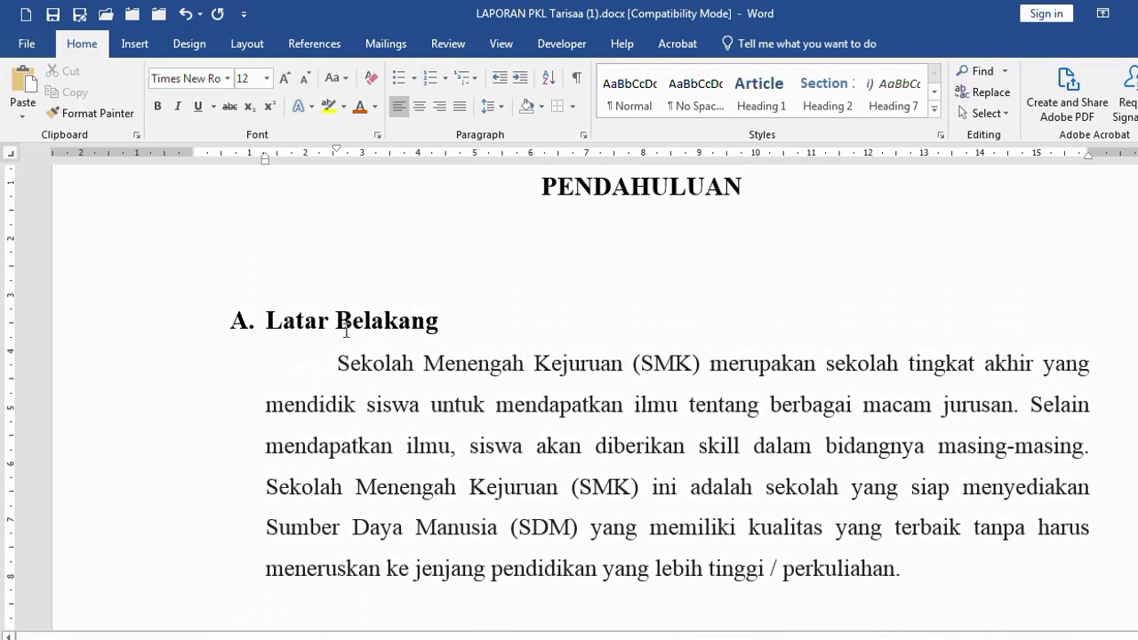
{"action": "left_click", "coordinate": [126, 331]}
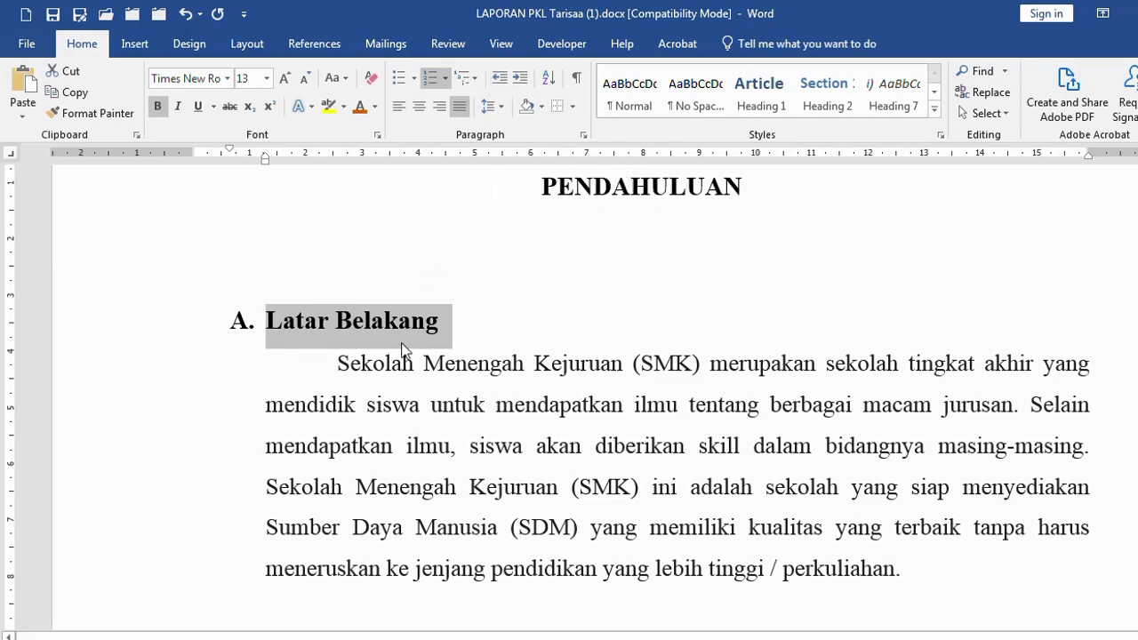
{"action": "left_click", "coordinate": [499, 77]}
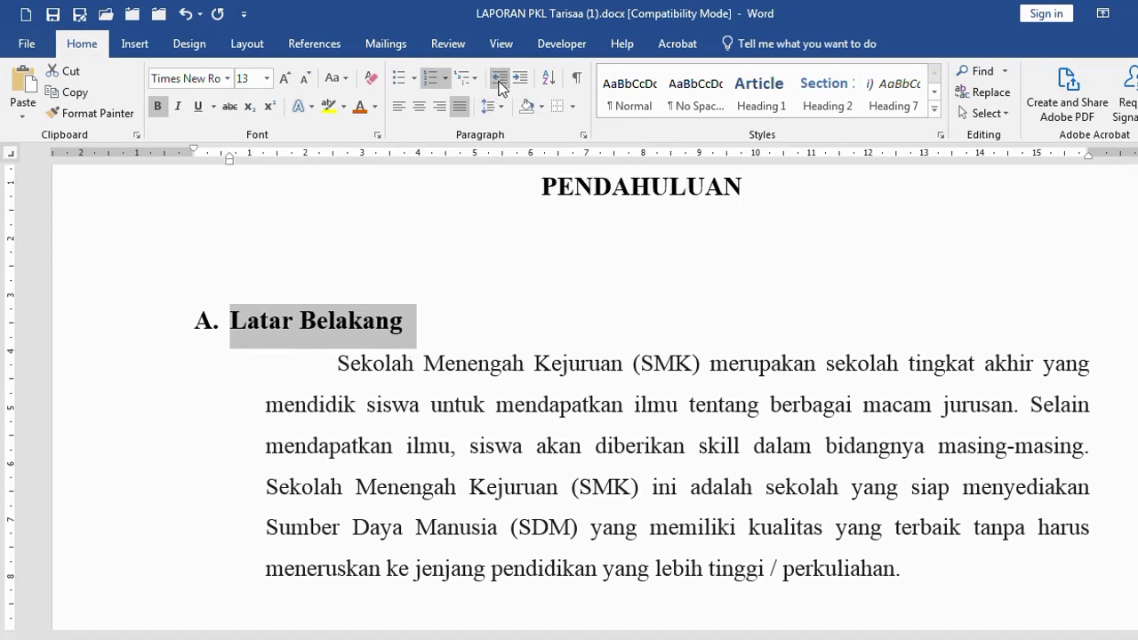
{"action": "left_click", "coordinate": [431, 381]}
{"action": "left_click", "coordinate": [500, 78]}
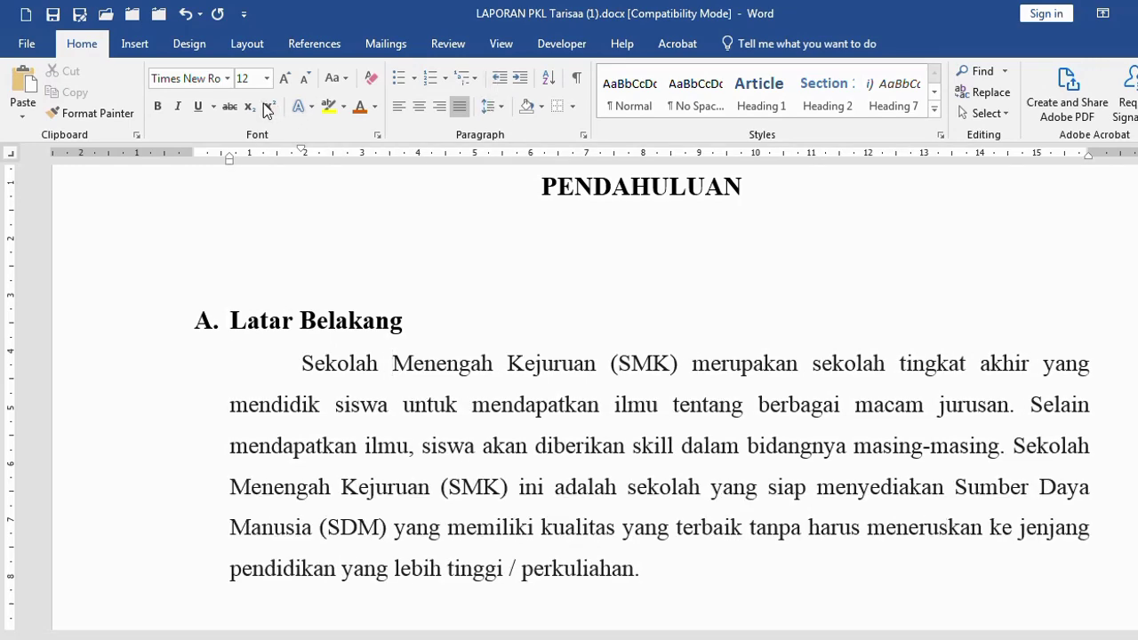
{"action": "left_click", "coordinate": [185, 14]}
{"action": "left_click", "coordinate": [185, 13]}
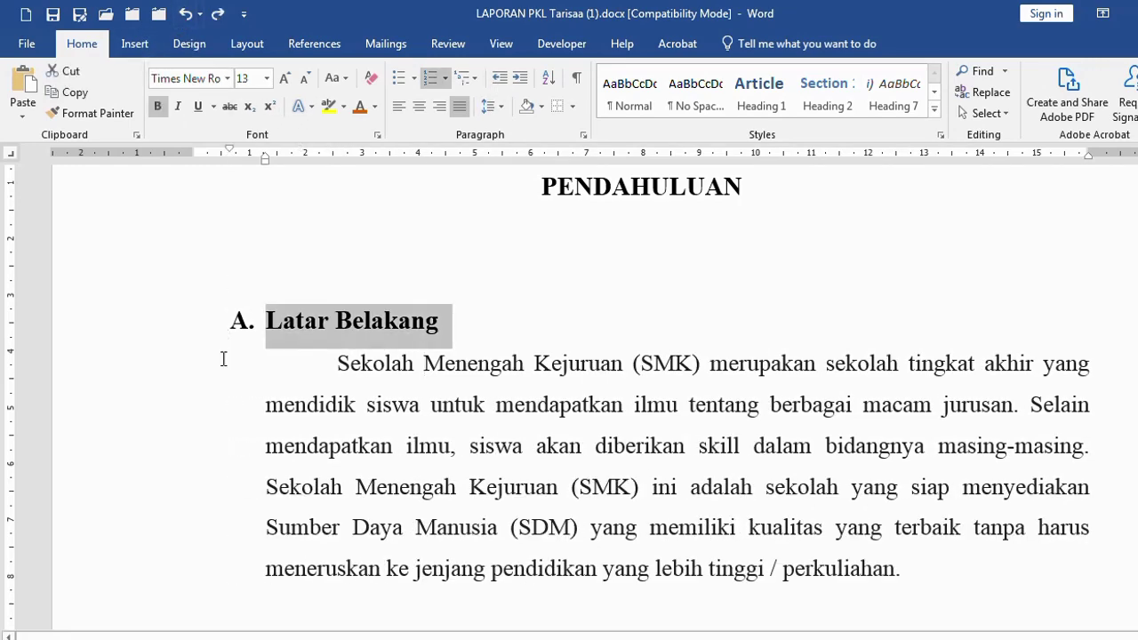
{"action": "scroll", "coordinate": [457, 404], "scroll_direction": "down", "scroll_amount": 8}
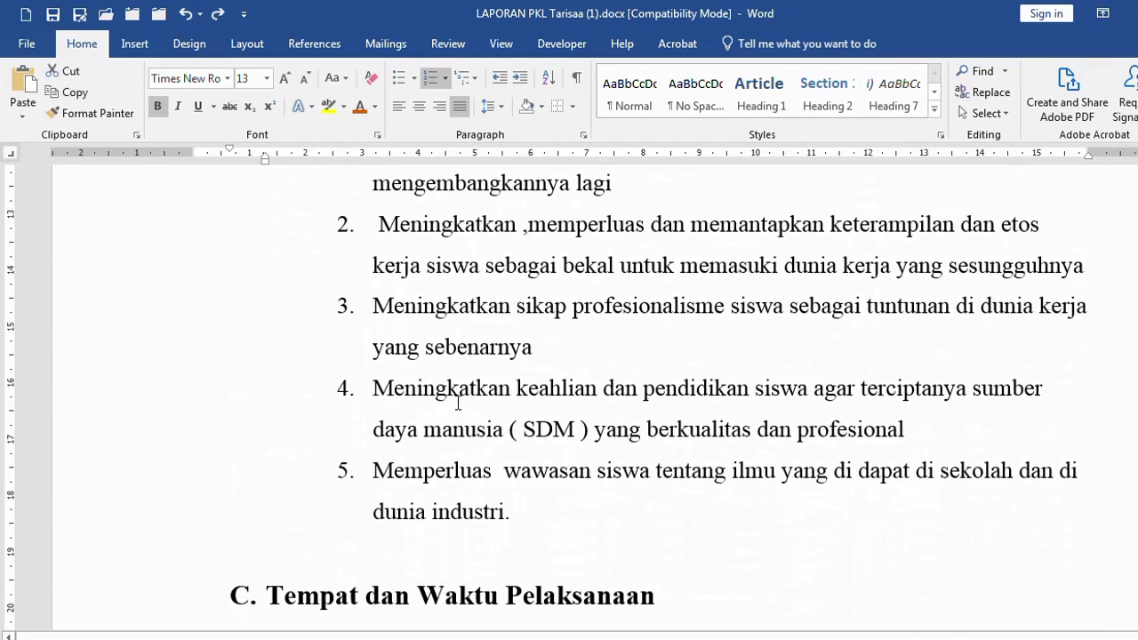
{"action": "scroll", "coordinate": [458, 402], "scroll_direction": "down", "scroll_amount": 20}
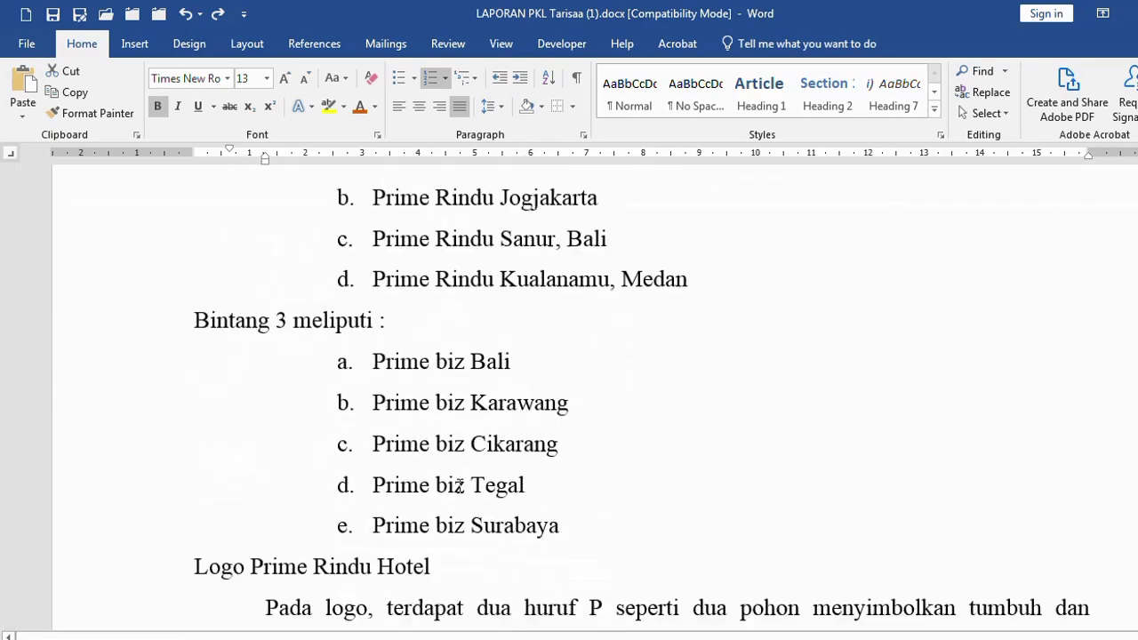
{"action": "scroll", "coordinate": [460, 484], "scroll_direction": "down", "scroll_amount": 20}
{"action": "scroll", "coordinate": [523, 449], "scroll_direction": "up", "scroll_amount": 6}
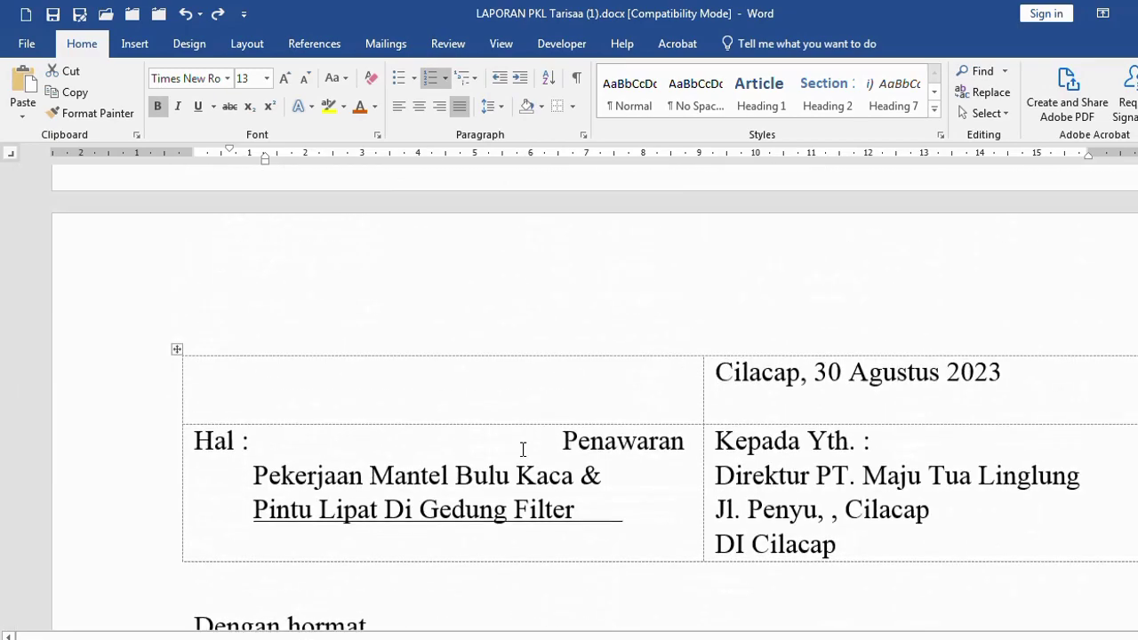
{"action": "scroll", "coordinate": [525, 451], "scroll_direction": "up", "scroll_amount": 7}
{"action": "left_click_drag", "start_coordinate": [656, 477], "coordinate": [433, 169]}
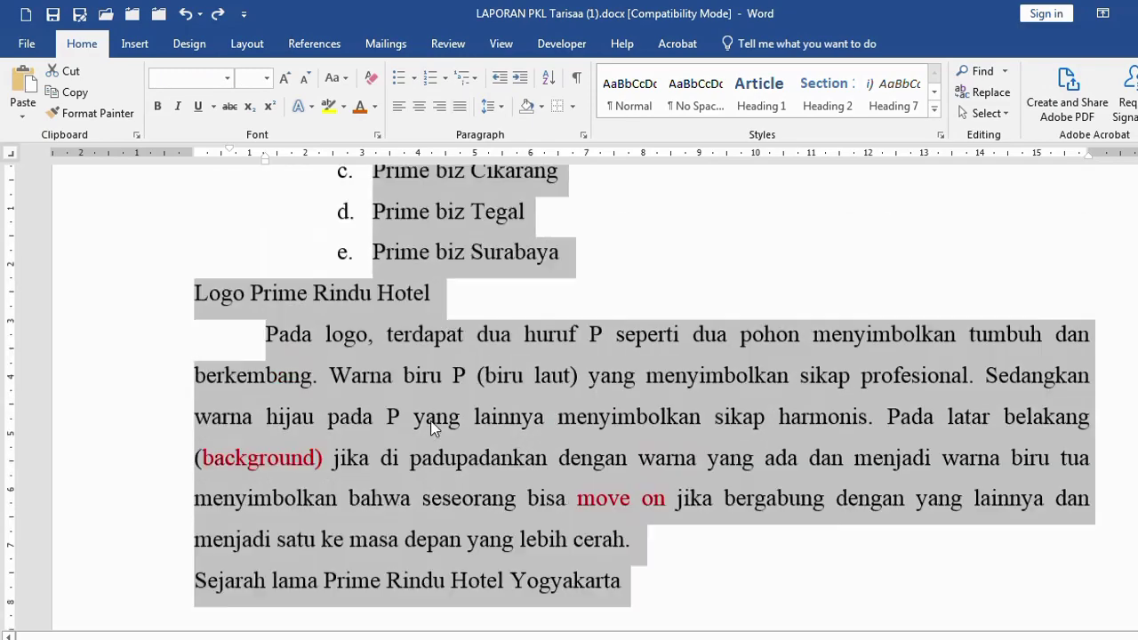
{"action": "scroll", "coordinate": [432, 427], "scroll_direction": "up", "scroll_amount": 20}
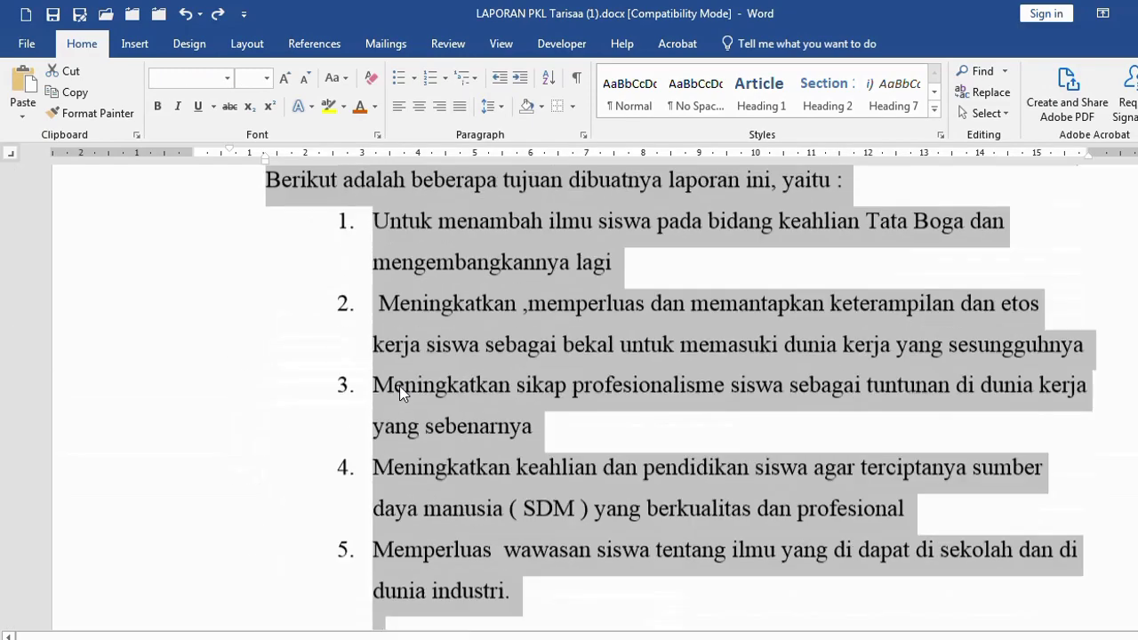
{"action": "scroll", "coordinate": [402, 391], "scroll_direction": "up", "scroll_amount": 8}
{"action": "scroll", "coordinate": [272, 260], "scroll_direction": "down", "scroll_amount": 2}
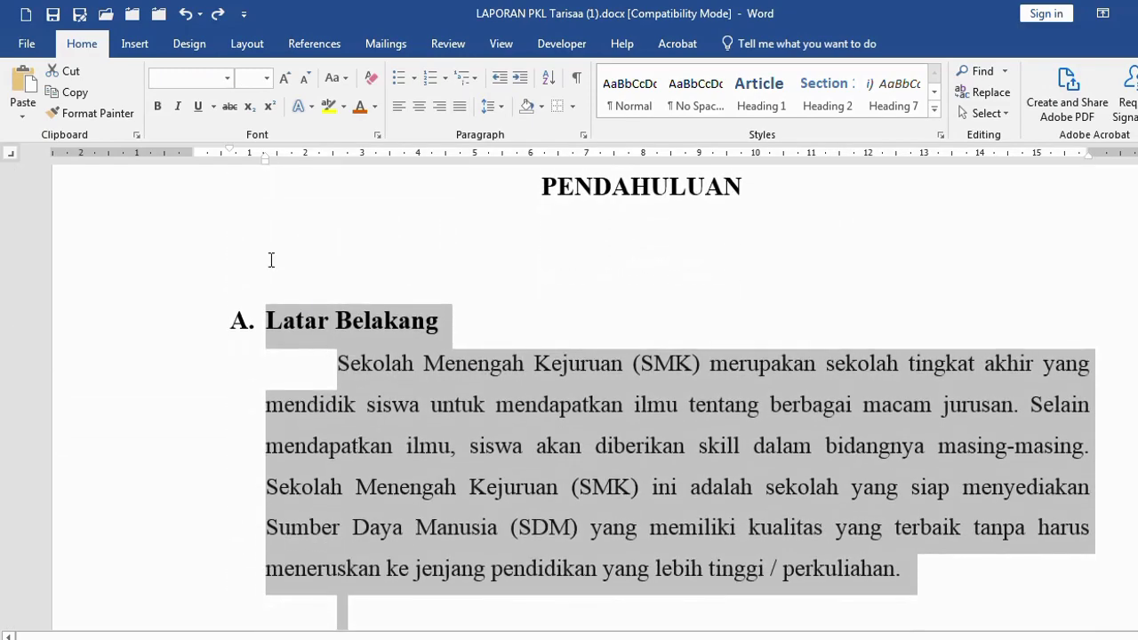
{"action": "left_click_drag", "start_coordinate": [190, 151], "coordinate": [190, 151]}
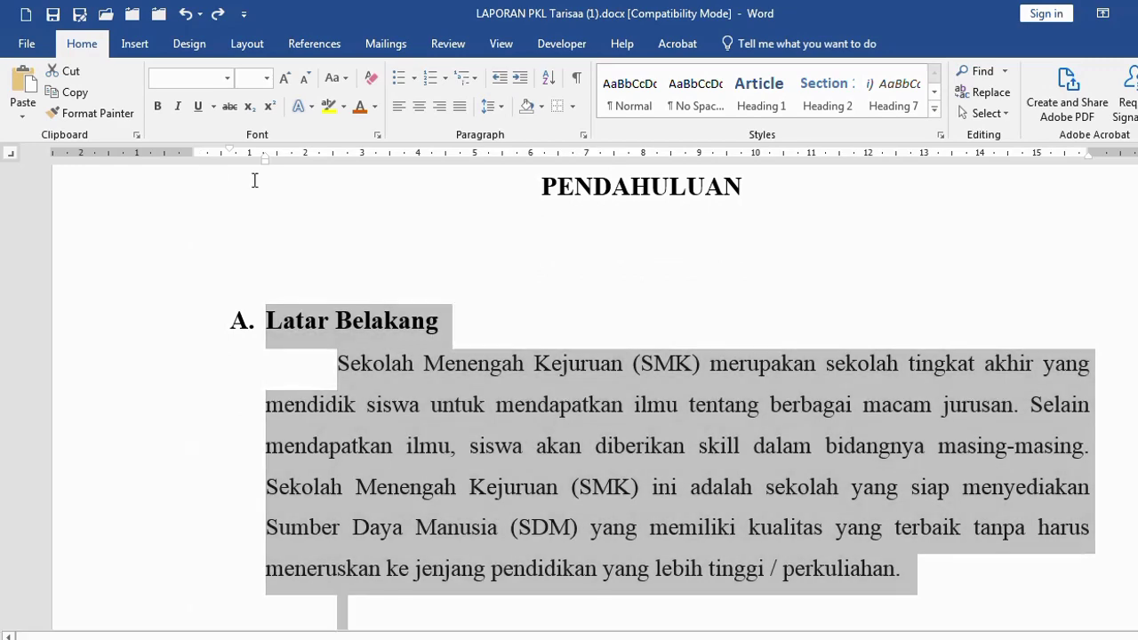
Shift the selected Latar Belakang and Tujuan Laporan text one indent step left
{"action": "left_click", "coordinate": [502, 79]}
{"action": "scroll", "coordinate": [334, 423], "scroll_direction": "down", "scroll_amount": 5}
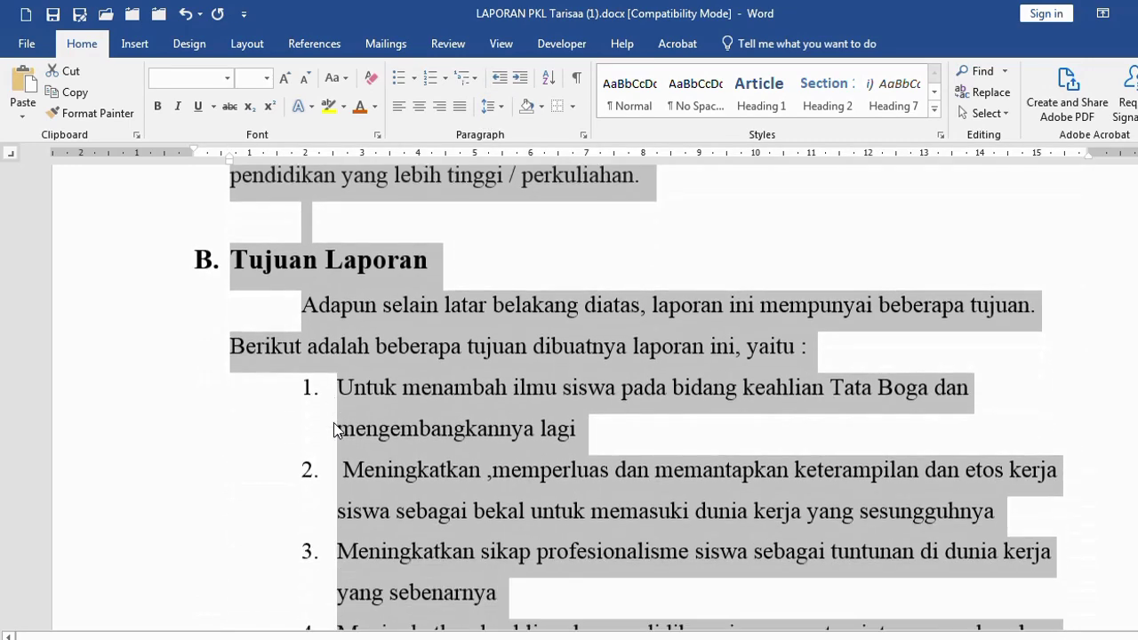
{"action": "scroll", "coordinate": [333, 429], "scroll_direction": "down", "scroll_amount": 2}
{"action": "left_click", "coordinate": [414, 376]}
Move the five Tujuan Laporan aims two indent steps left to align with the body text
{"action": "scroll", "coordinate": [414, 376], "scroll_direction": "down", "scroll_amount": 2}
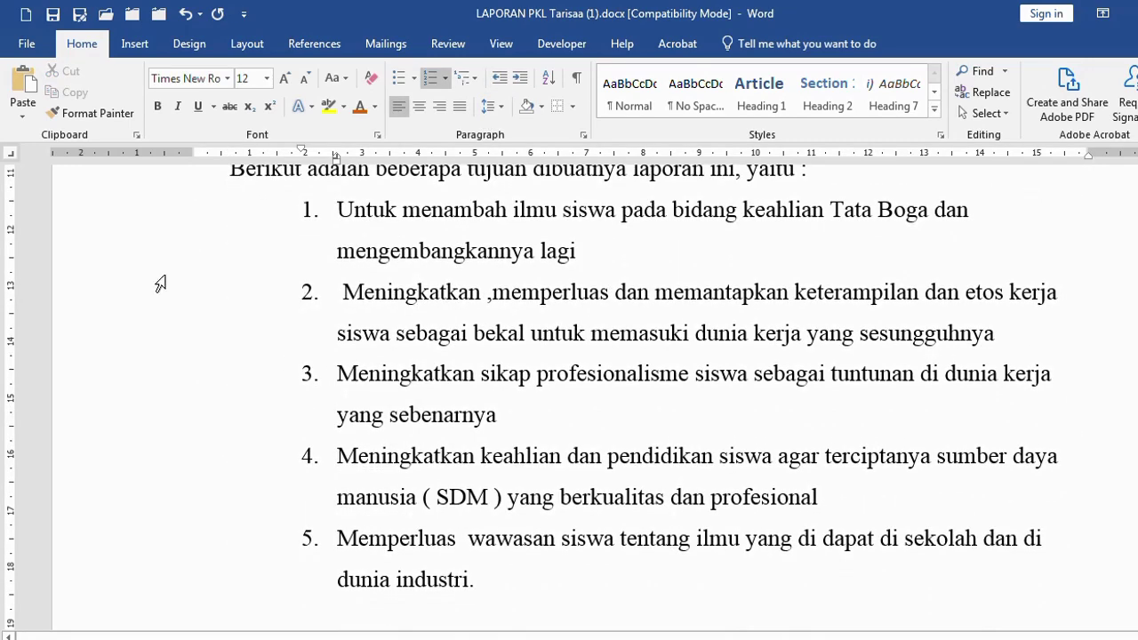
{"action": "left_click", "coordinate": [141, 220]}
{"action": "scroll", "coordinate": [445, 415], "scroll_direction": "down", "scroll_amount": 3}
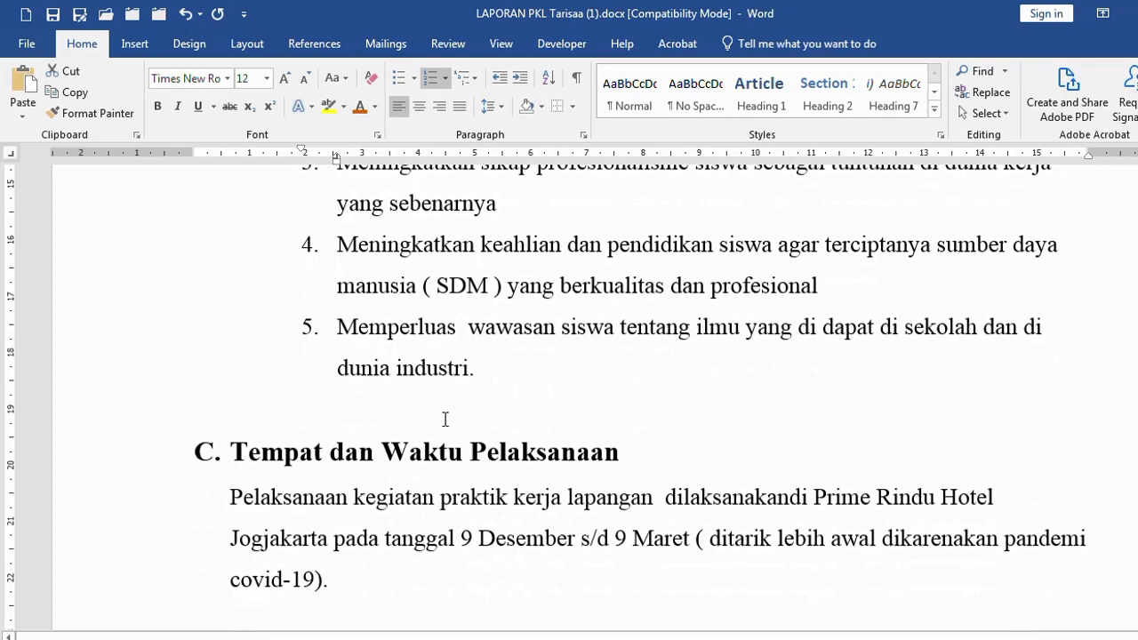
{"action": "left_click", "coordinate": [536, 364], "text": "shift"}
{"action": "scroll", "coordinate": [445, 361], "scroll_direction": "up", "scroll_amount": 4}
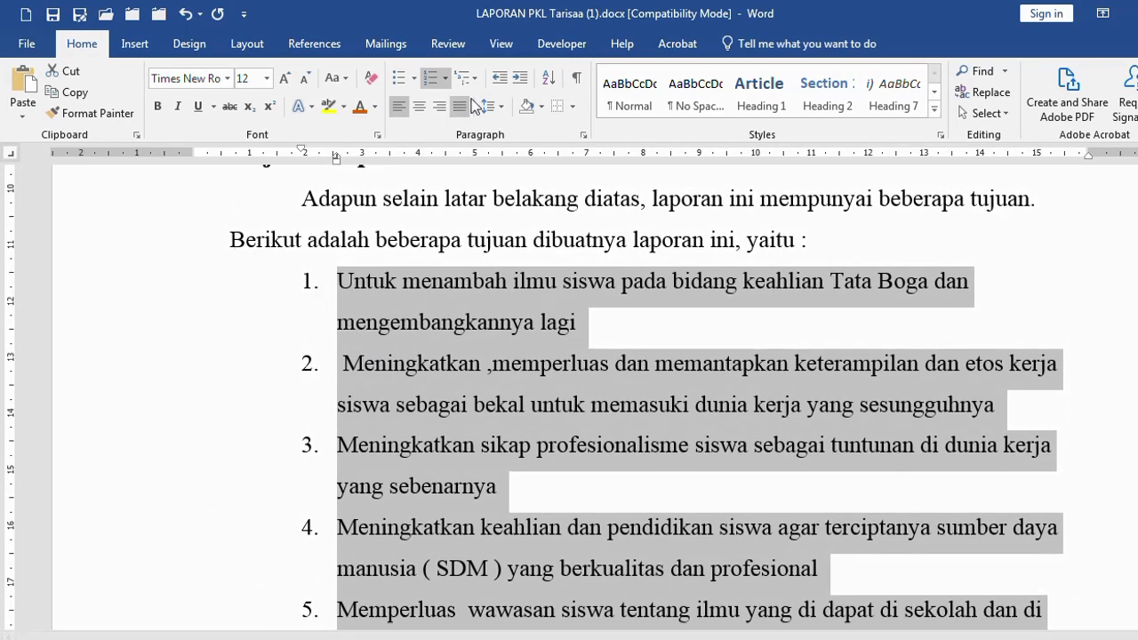
{"action": "left_click", "coordinate": [499, 80]}
{"action": "left_click", "coordinate": [499, 81]}
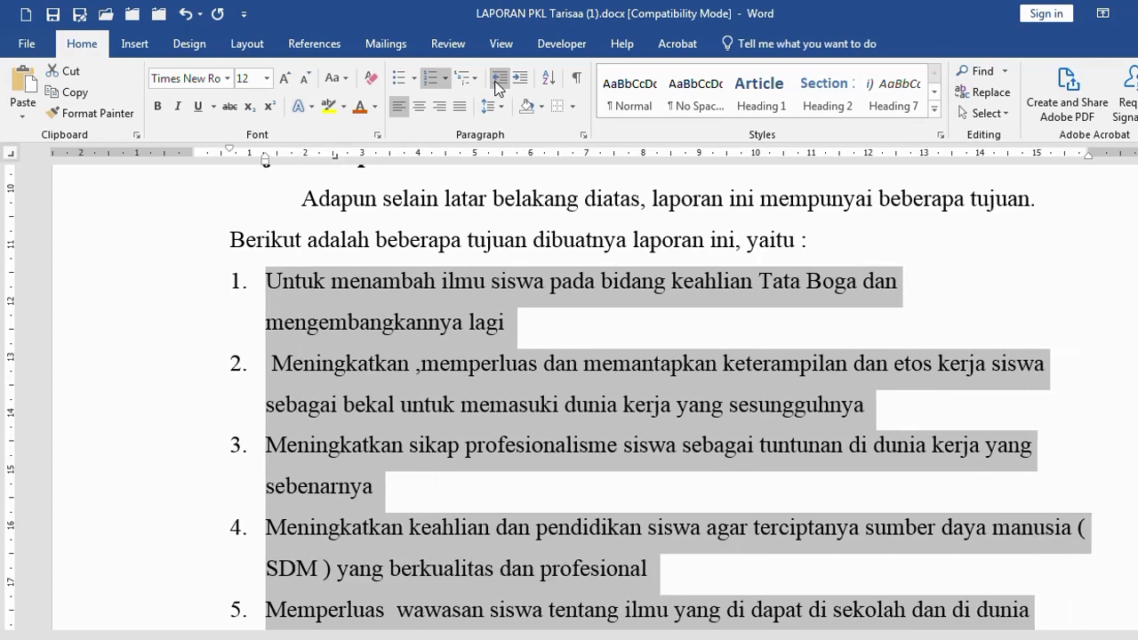
{"action": "left_click", "coordinate": [360, 325]}
{"action": "scroll", "coordinate": [372, 347], "scroll_direction": "down", "scroll_amount": 4}
{"action": "scroll", "coordinate": [374, 376], "scroll_direction": "down", "scroll_amount": 10}
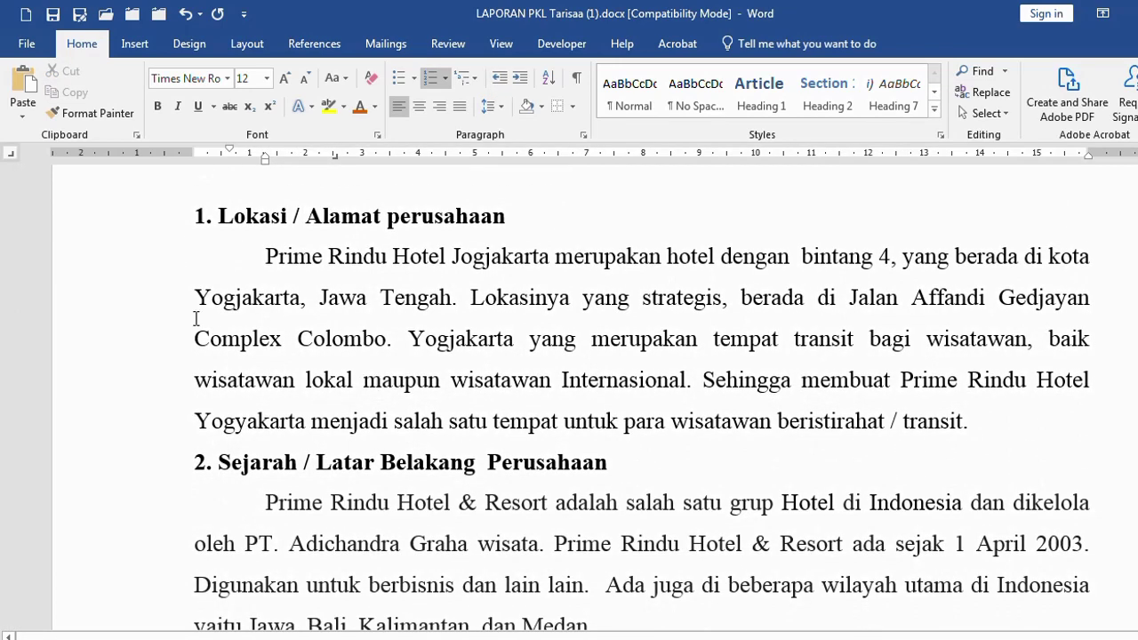
Turn the Lokasi / Alamat perusahaan and Sejarah headings into numbered list items
{"action": "left_click", "coordinate": [122, 222]}
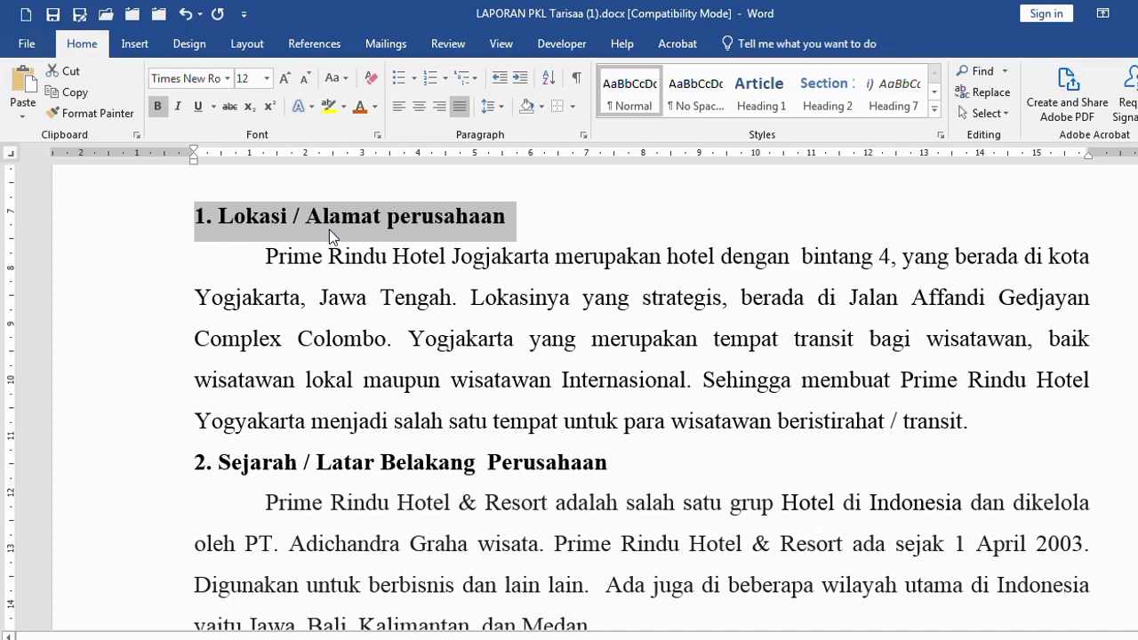
{"action": "left_click", "coordinate": [112, 463], "text": "ctrl"}
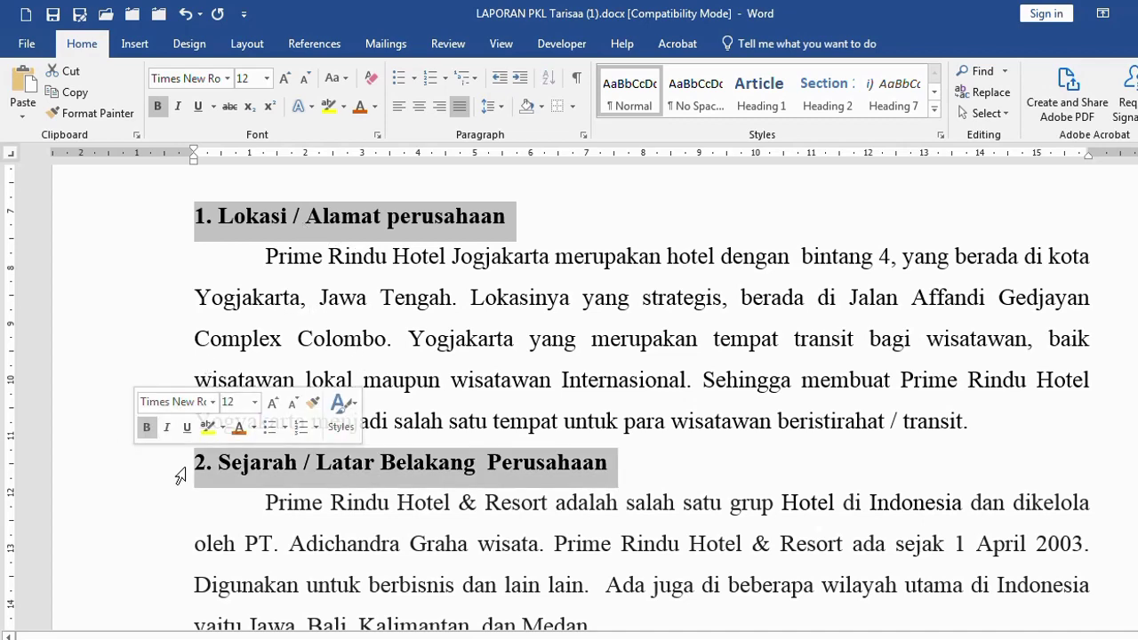
{"action": "scroll", "coordinate": [210, 468], "scroll_direction": "down", "scroll_amount": 6}
{"action": "scroll", "coordinate": [211, 469], "scroll_direction": "down", "scroll_amount": 12}
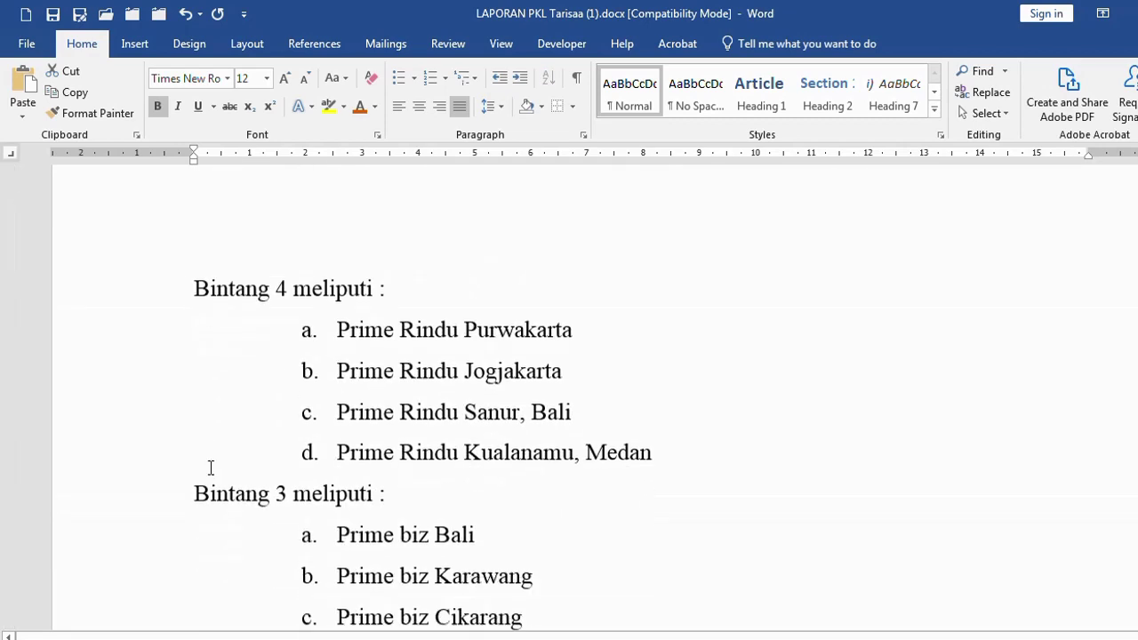
{"action": "scroll", "coordinate": [410, 313], "scroll_direction": "up", "scroll_amount": 15}
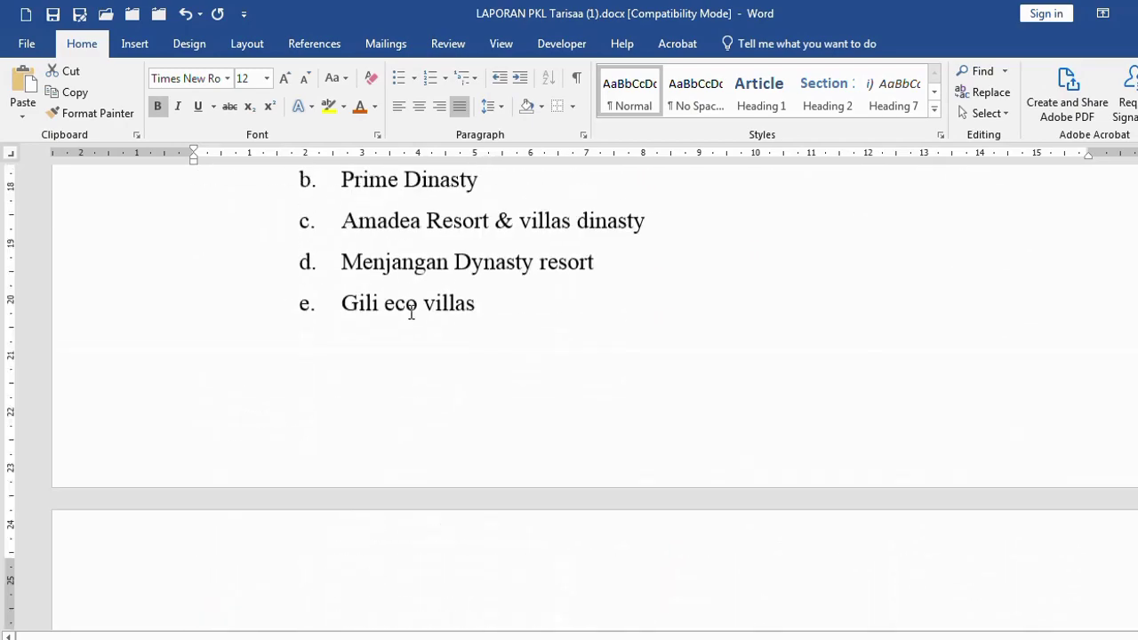
{"action": "scroll", "coordinate": [408, 316], "scroll_direction": "down", "scroll_amount": 2}
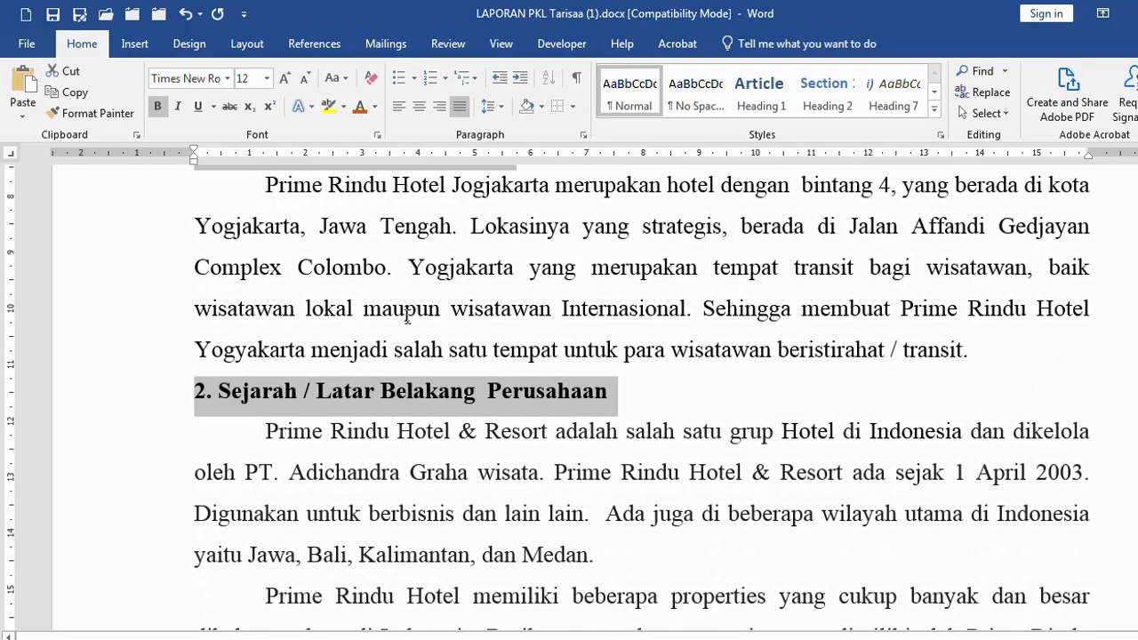
{"action": "scroll", "coordinate": [410, 313], "scroll_direction": "up", "scroll_amount": 1}
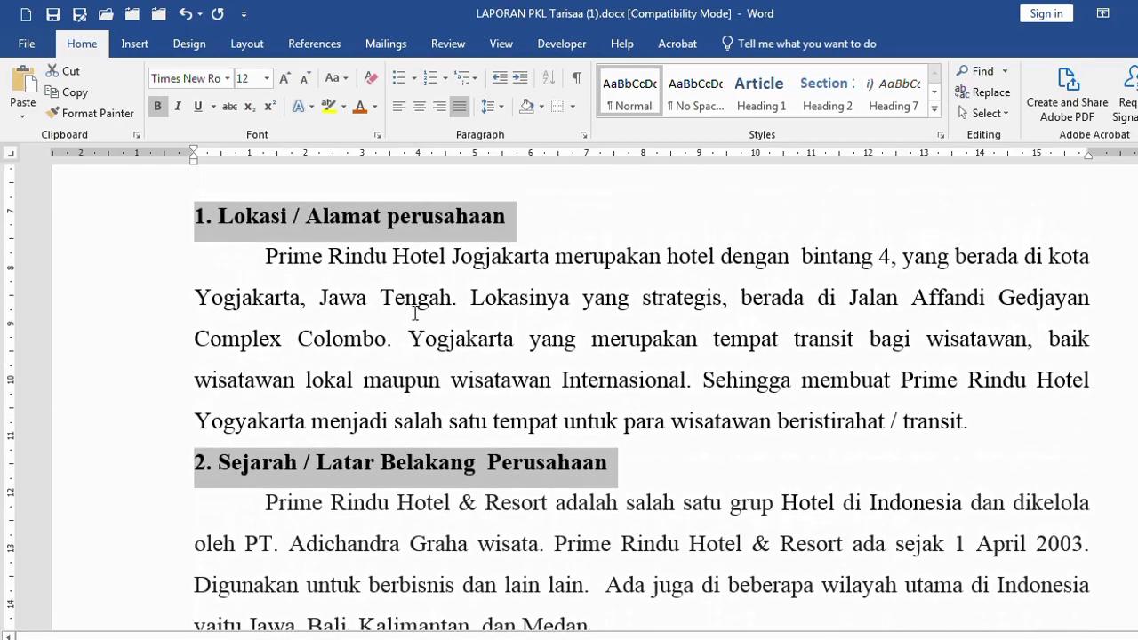
{"action": "left_click", "coordinate": [430, 80]}
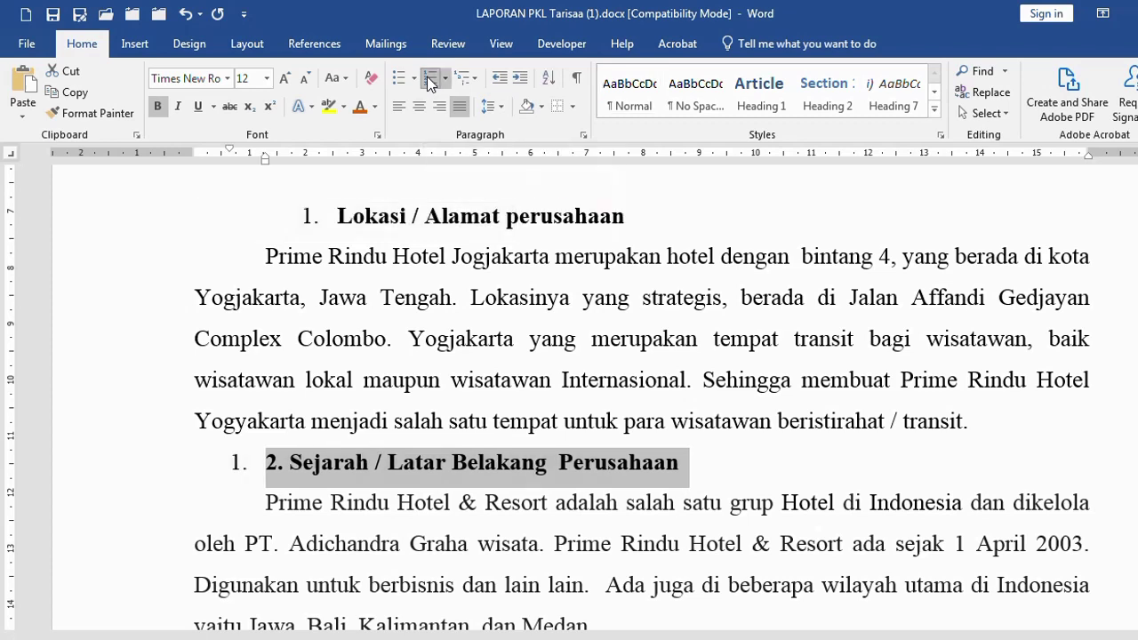
{"action": "left_click", "coordinate": [364, 219]}
{"action": "scroll", "coordinate": [330, 221], "scroll_direction": "up", "scroll_amount": 3}
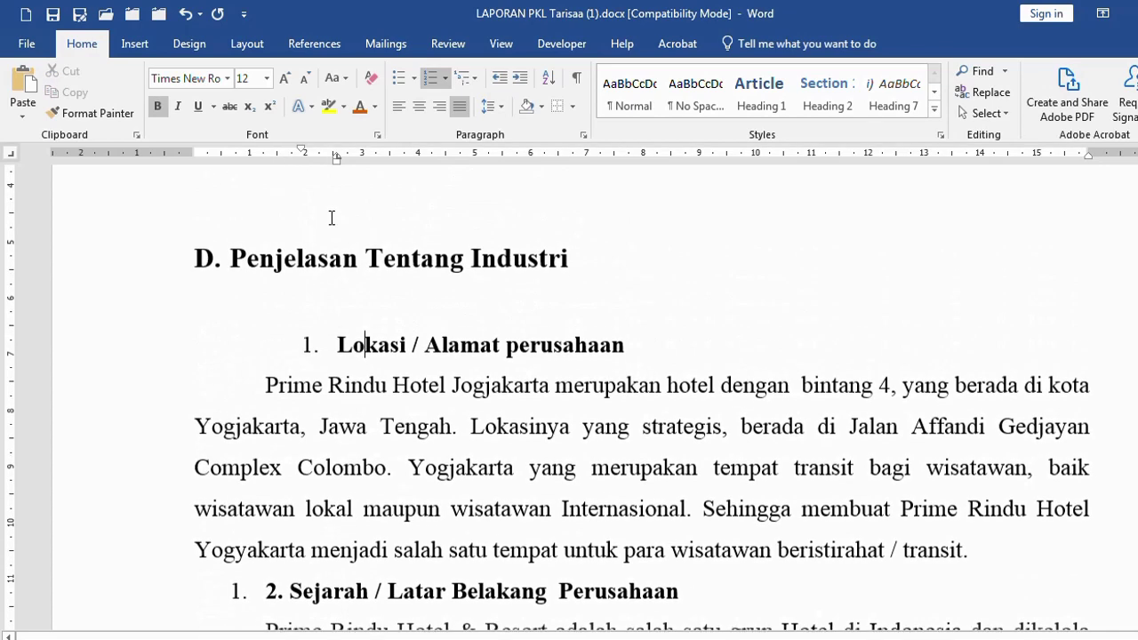
Outdent the Lokasi heading one list level, retyping its number as '1.'
{"action": "left_click", "coordinate": [501, 79]}
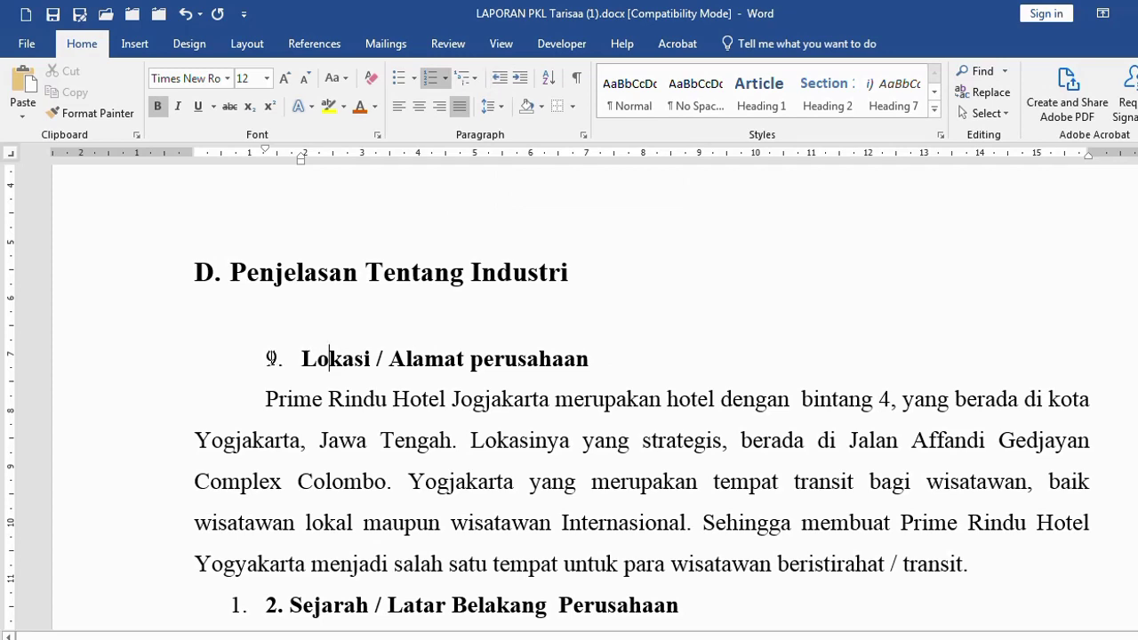
{"action": "key", "text": "Home"}
{"action": "key", "text": "BackSpace"}
{"action": "key", "text": "BackSpace"}
{"action": "key", "text": "BackSpace"}
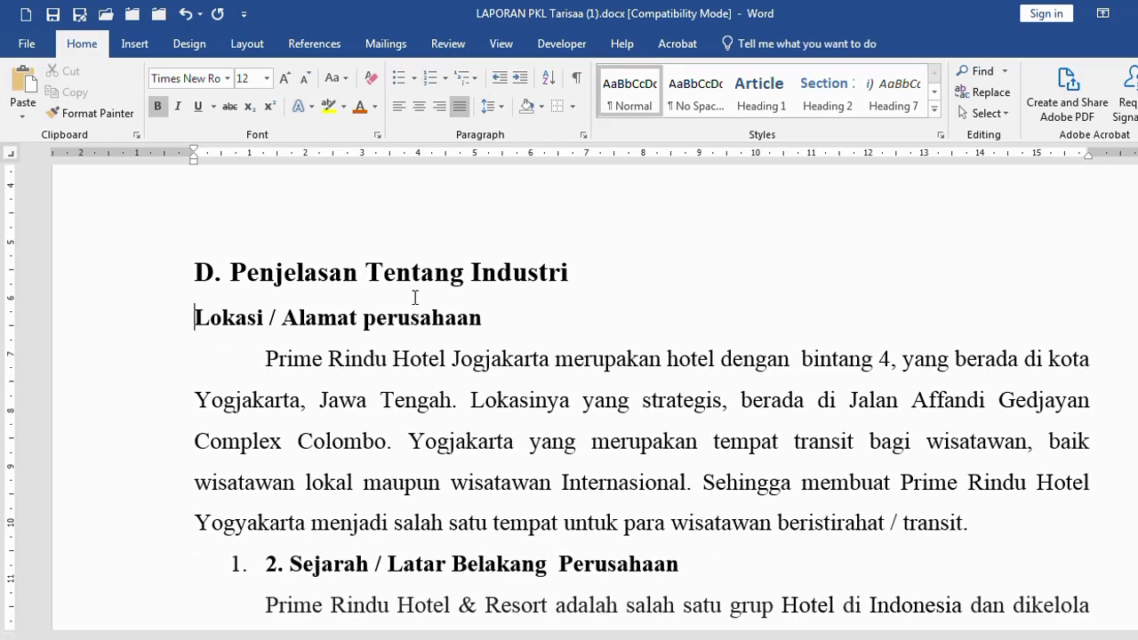
{"action": "key", "text": "ctrl+z"}
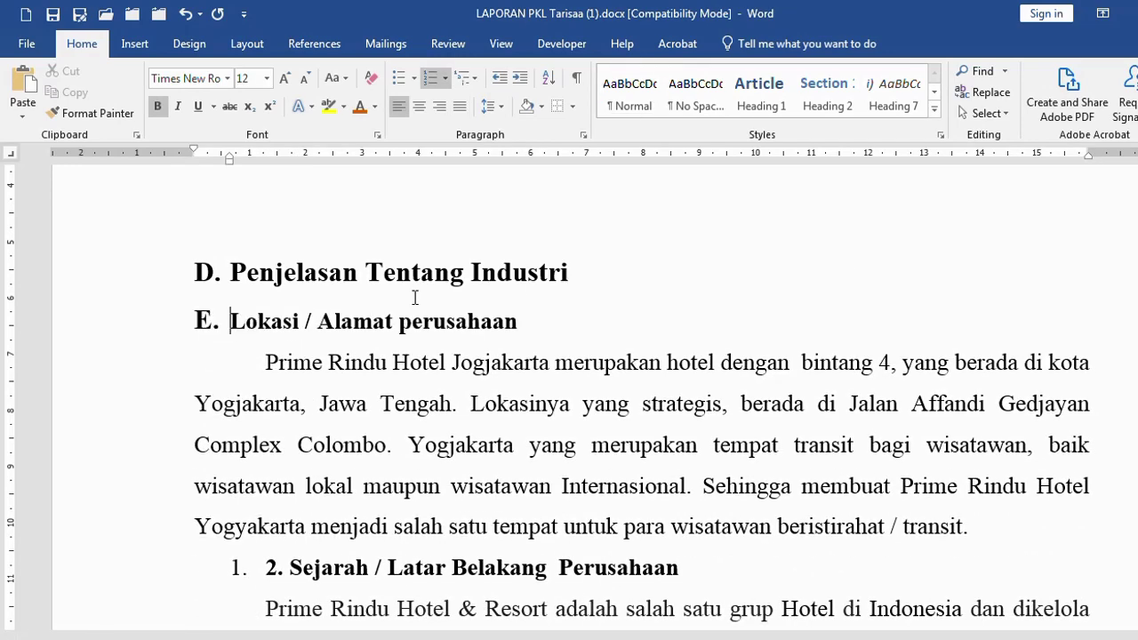
{"action": "key", "text": "BackSpace"}
{"action": "type", "text": "1"}
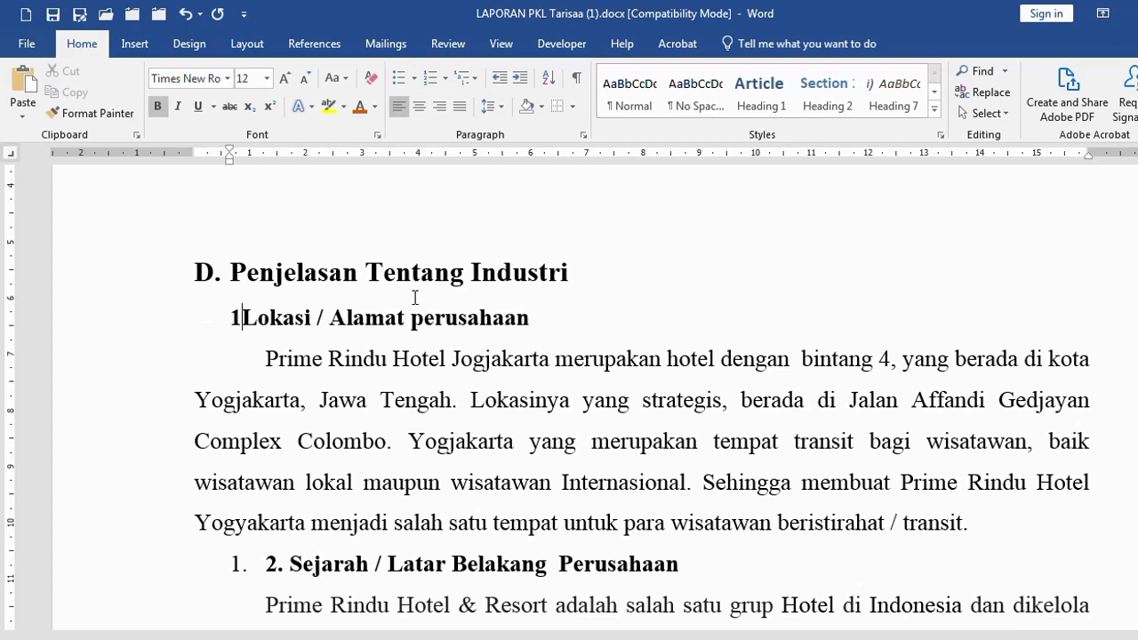
{"action": "type", "text": "."}
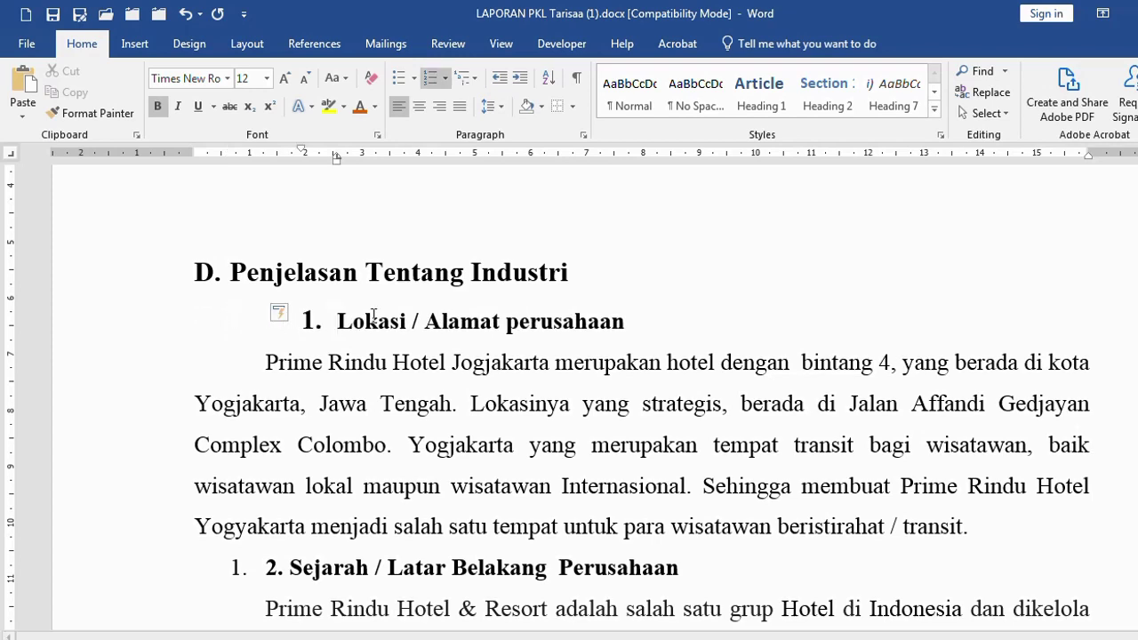
{"action": "left_click", "coordinate": [501, 79]}
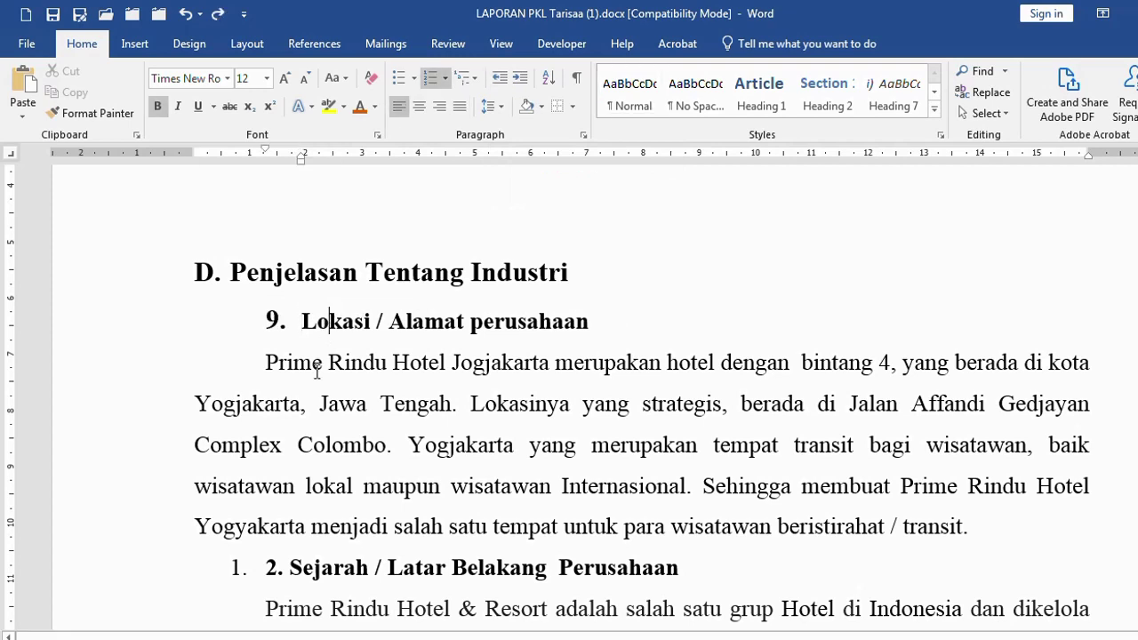
Restart the Lokasi heading's numbering at 1 and decrease its indent
{"action": "left_click", "coordinate": [270, 320]}
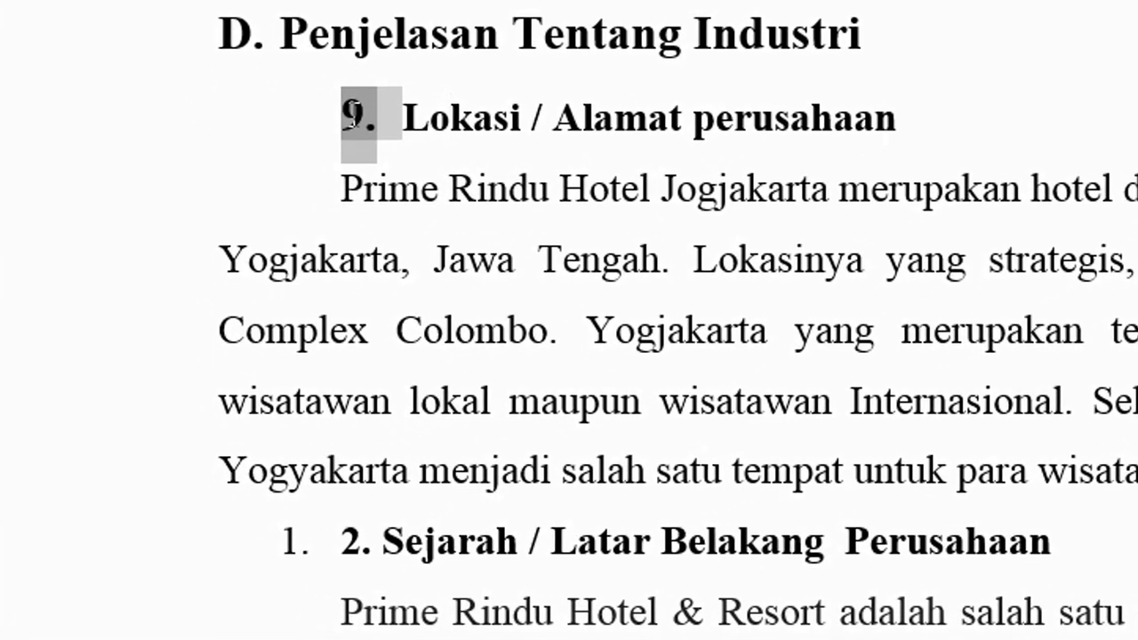
{"action": "right_click", "coordinate": [352, 108]}
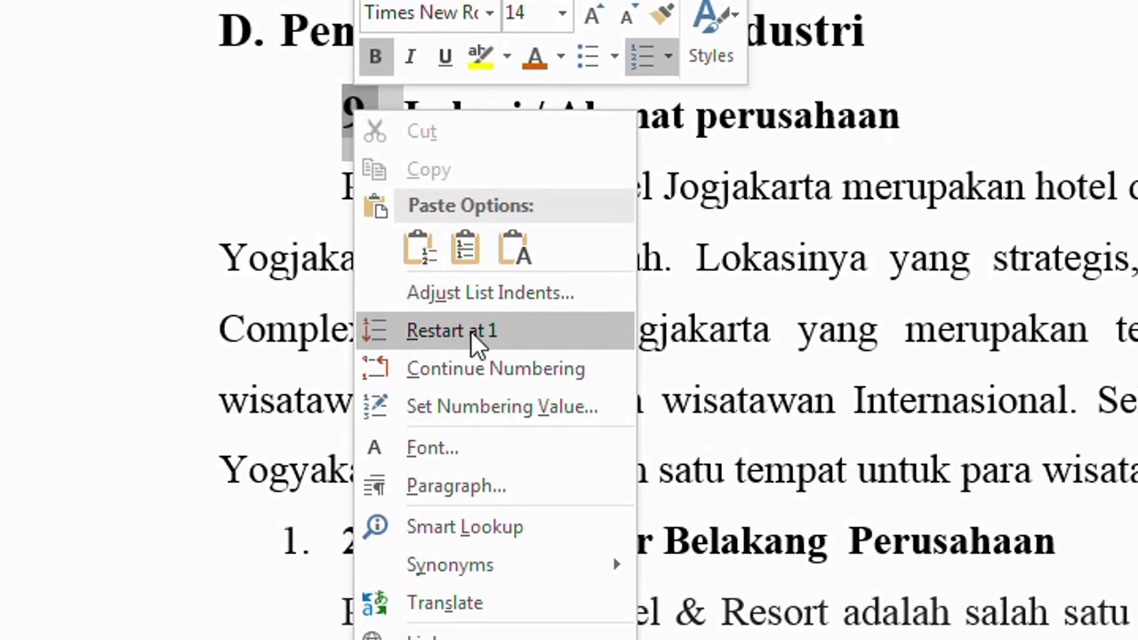
{"action": "left_click", "coordinate": [509, 329]}
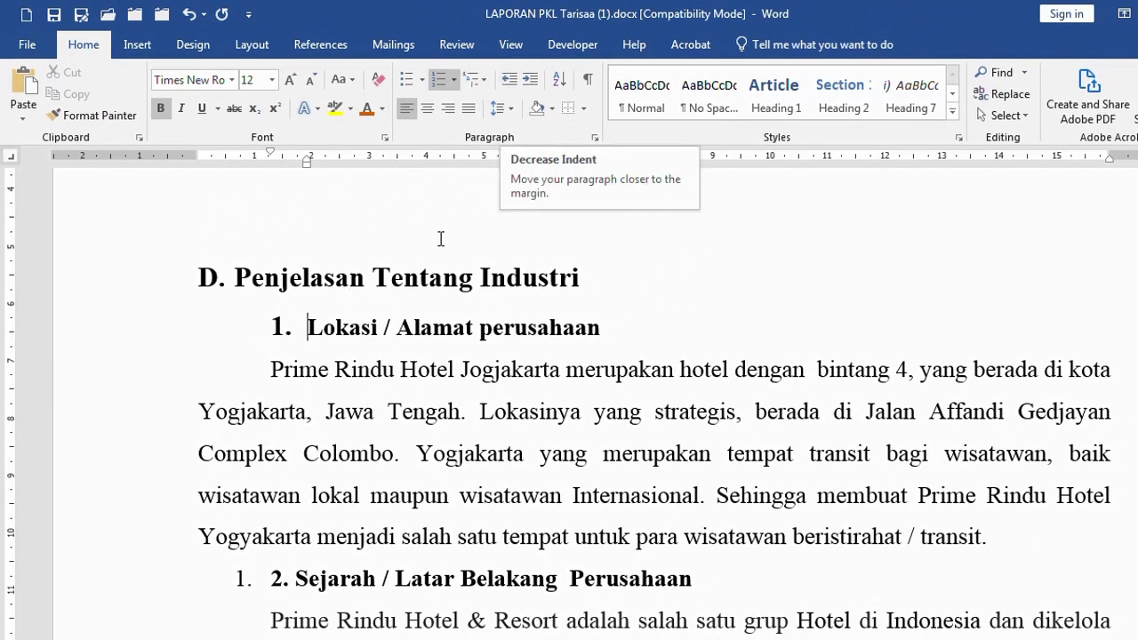
{"action": "left_click", "coordinate": [354, 328]}
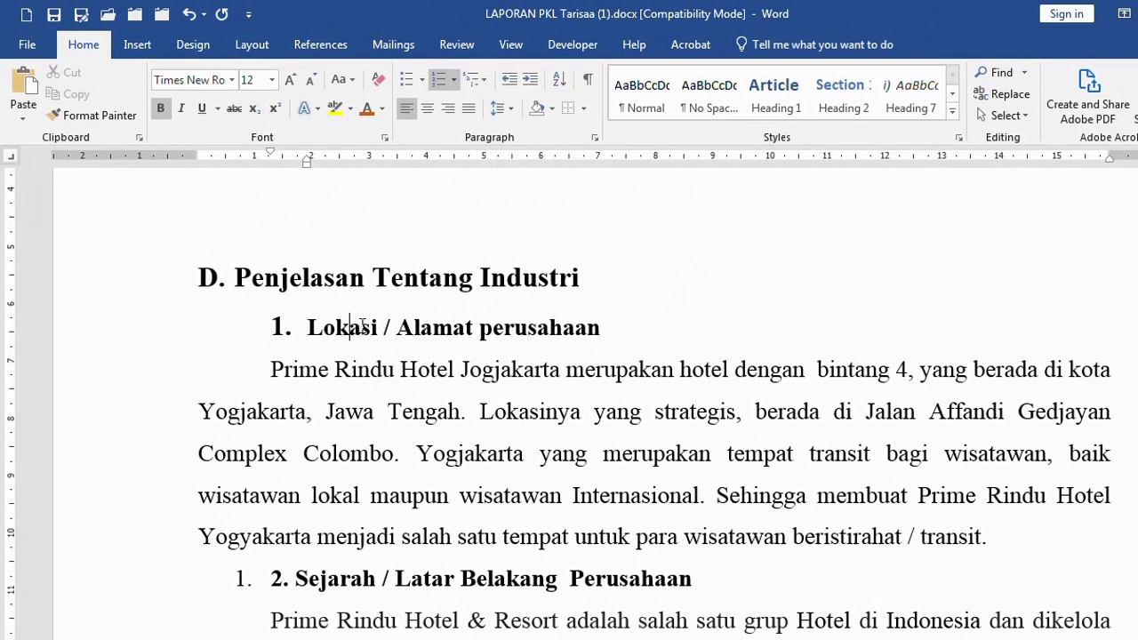
{"action": "left_click", "coordinate": [509, 80]}
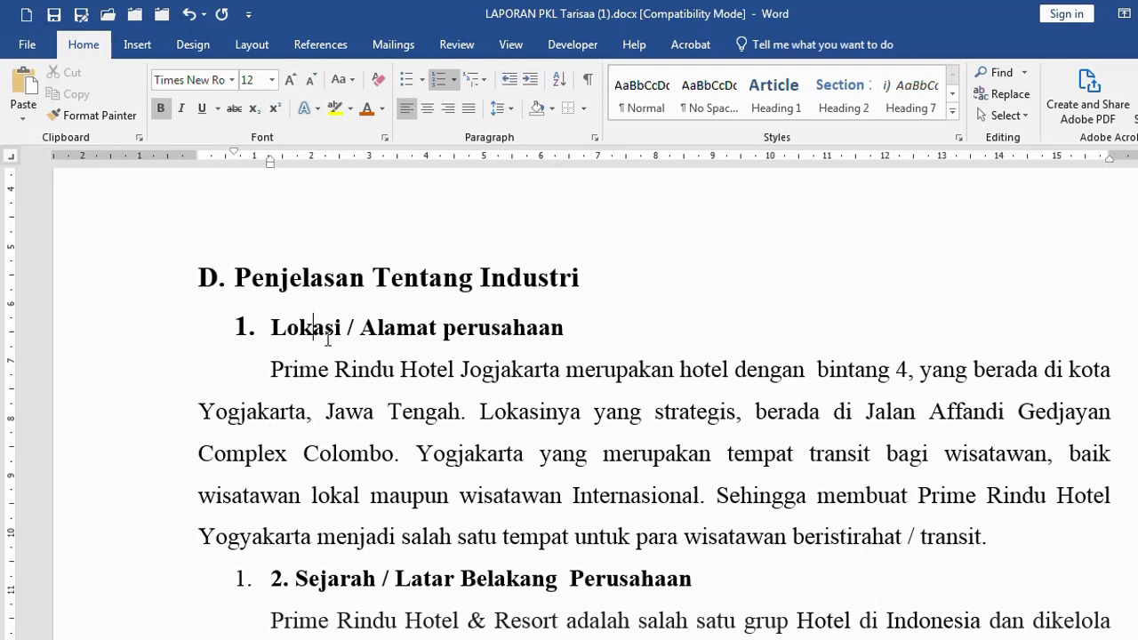
Format Painter the Lokasi heading style onto Sejarah and delete its manually typed '2.'
{"action": "scroll", "coordinate": [343, 373], "scroll_direction": "down", "scroll_amount": 3}
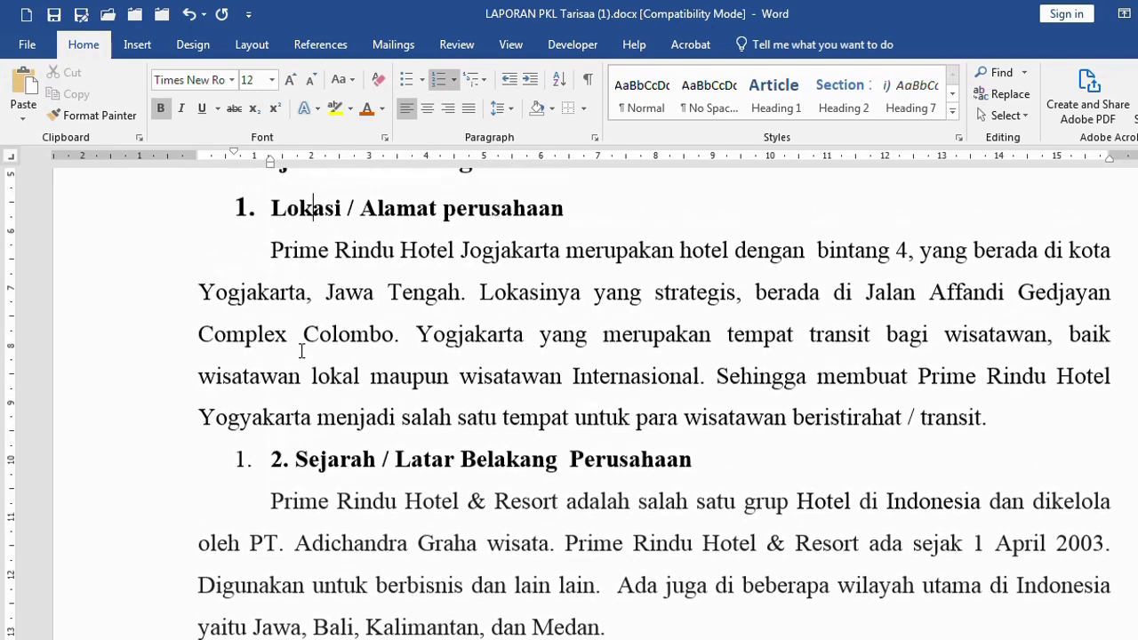
{"action": "scroll", "coordinate": [303, 356], "scroll_direction": "up", "scroll_amount": 3}
{"action": "scroll", "coordinate": [302, 365], "scroll_direction": "down", "scroll_amount": 2}
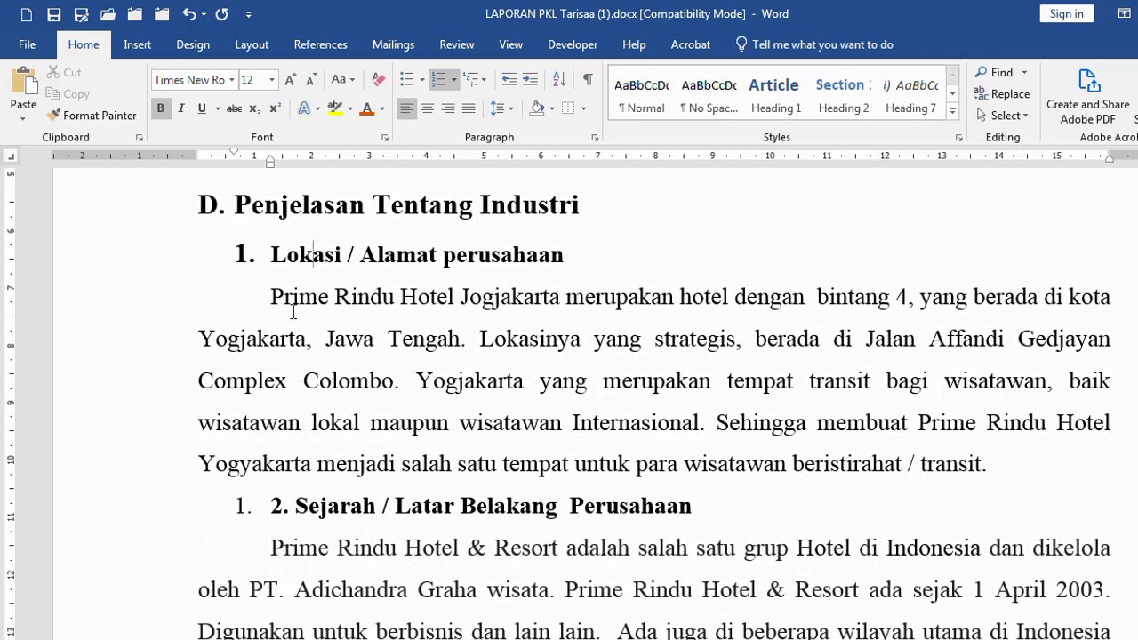
{"action": "left_click", "coordinate": [314, 505]}
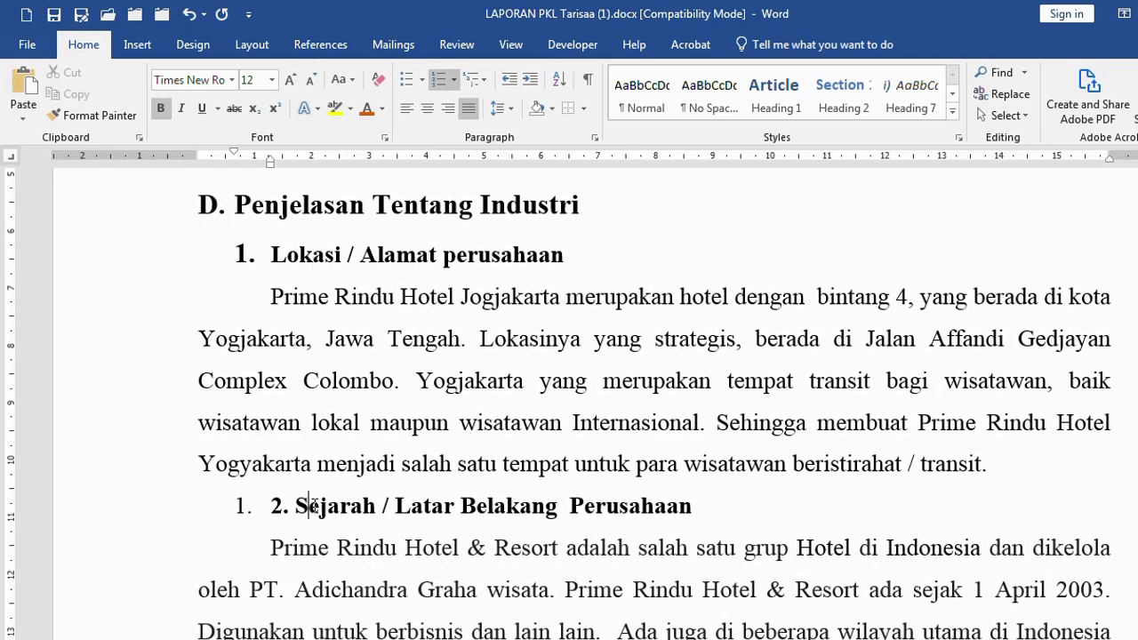
{"action": "left_click", "coordinate": [118, 260]}
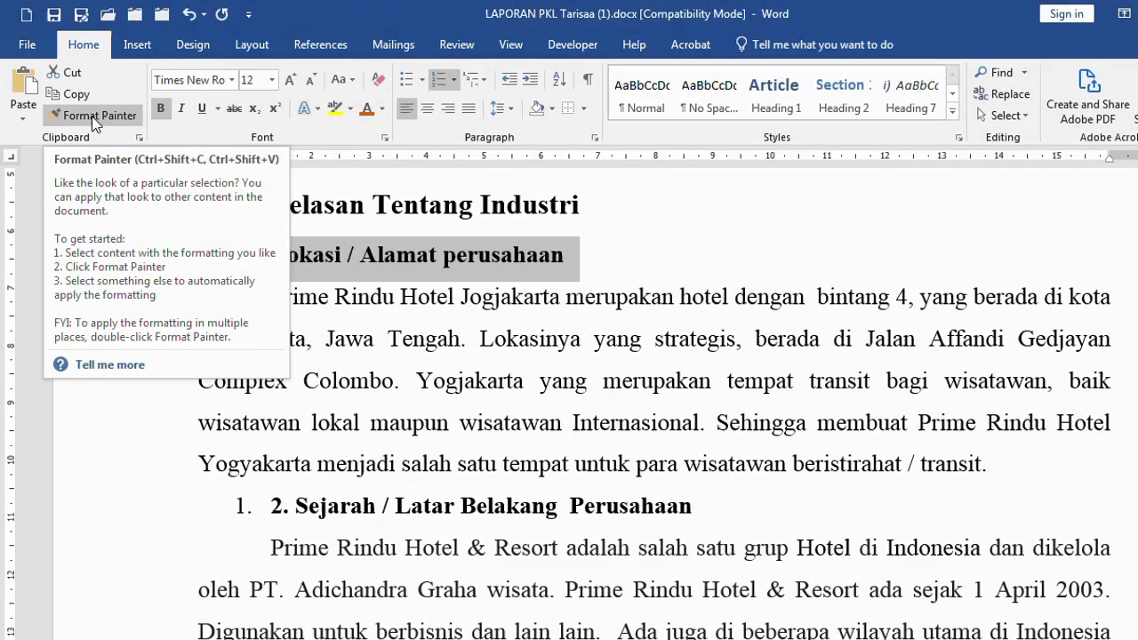
{"action": "left_click", "coordinate": [91, 116]}
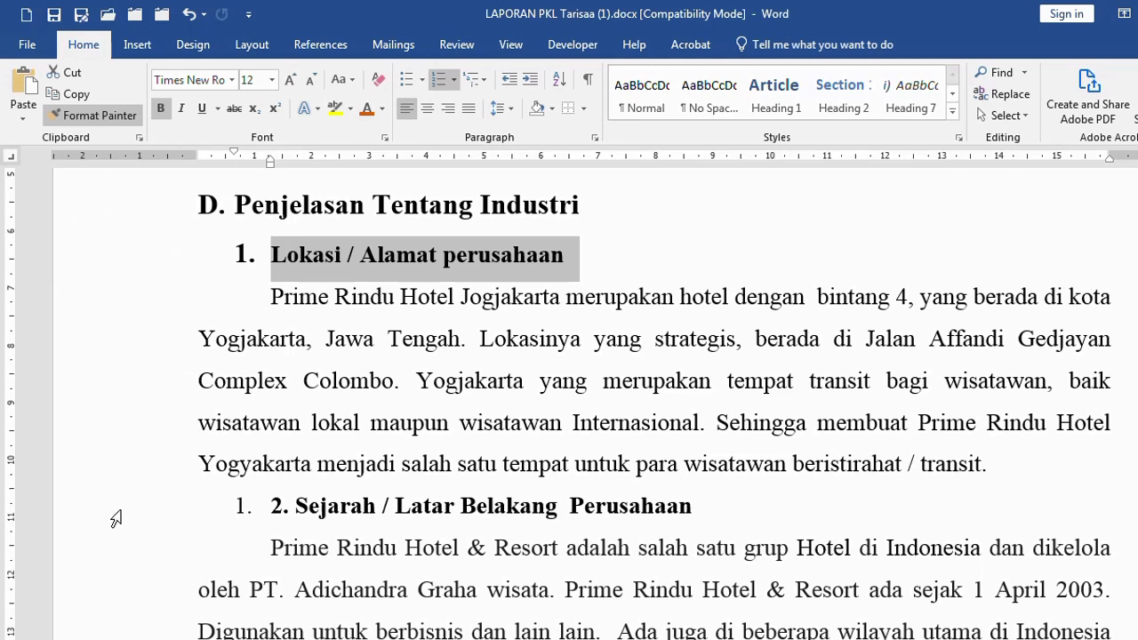
{"action": "left_click_drag", "start_coordinate": [115, 519], "coordinate": [355, 508]}
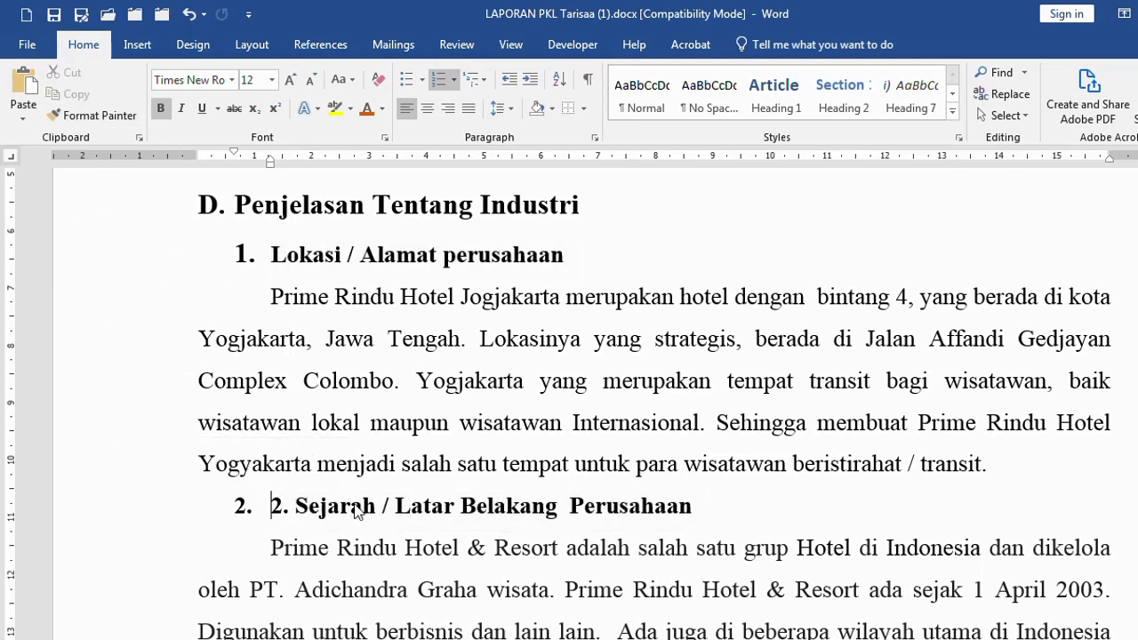
{"action": "key", "text": "Delete"}
{"action": "key", "text": "Delete"}
{"action": "key", "text": "Delete"}
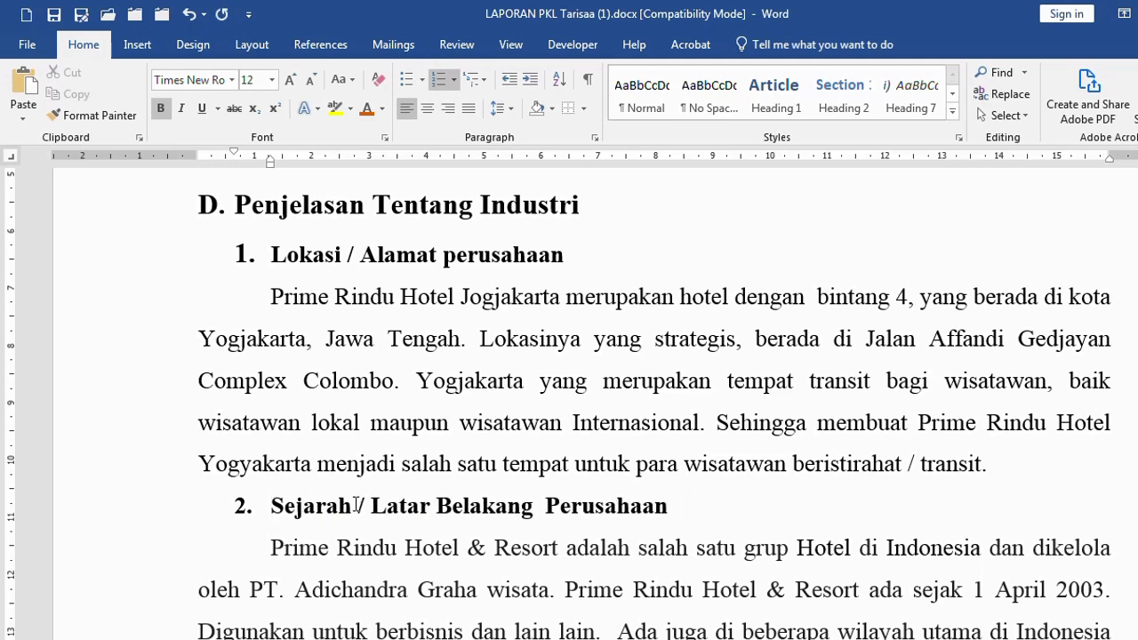
{"action": "left_click", "coordinate": [327, 296]}
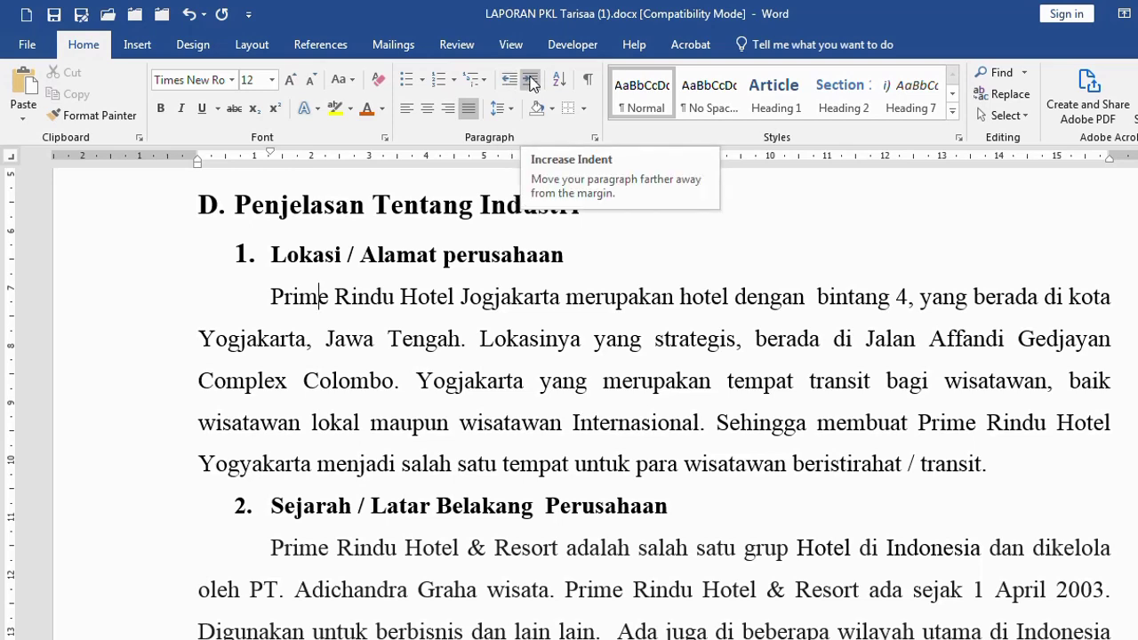
{"action": "left_click", "coordinate": [531, 80]}
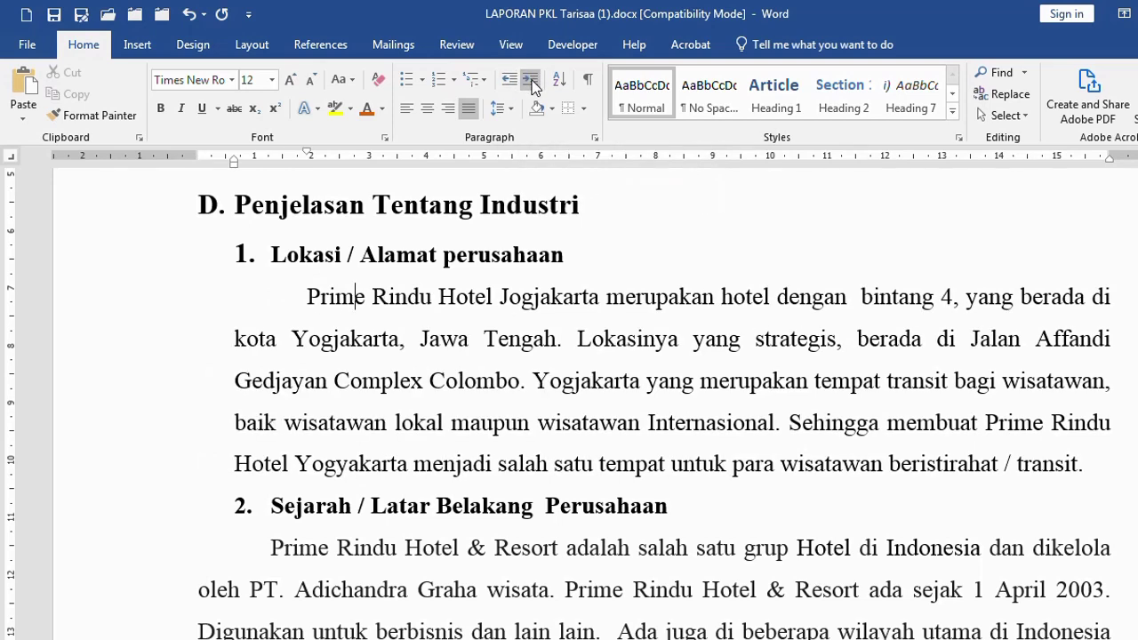
{"action": "left_click", "coordinate": [531, 80]}
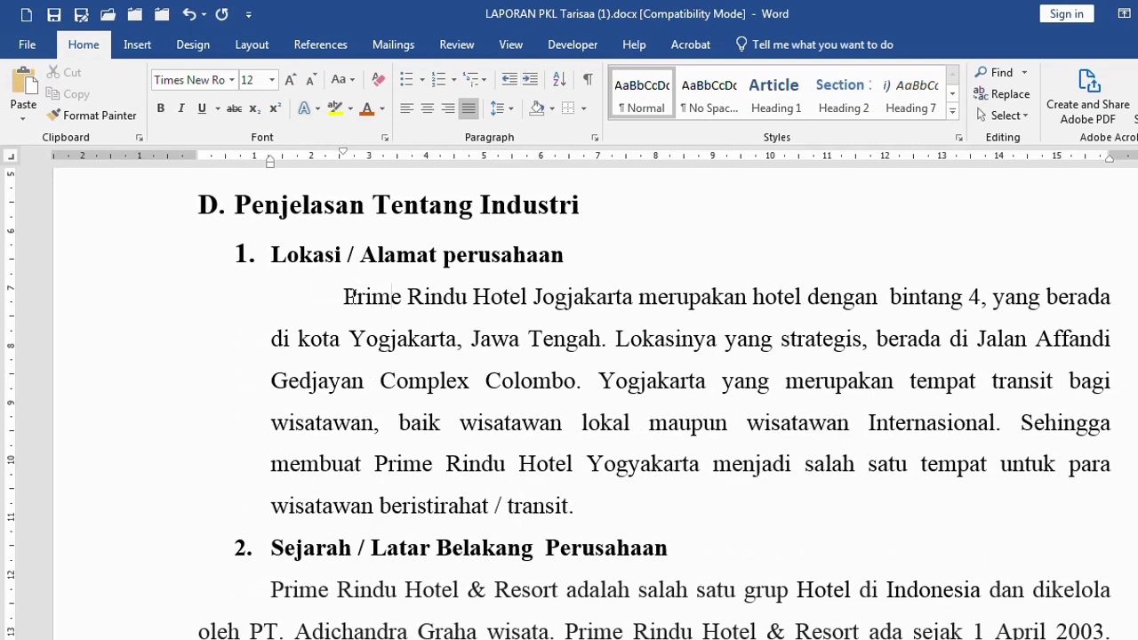
{"action": "scroll", "coordinate": [358, 467], "scroll_direction": "down", "scroll_amount": 5}
{"action": "left_click", "coordinate": [341, 411]}
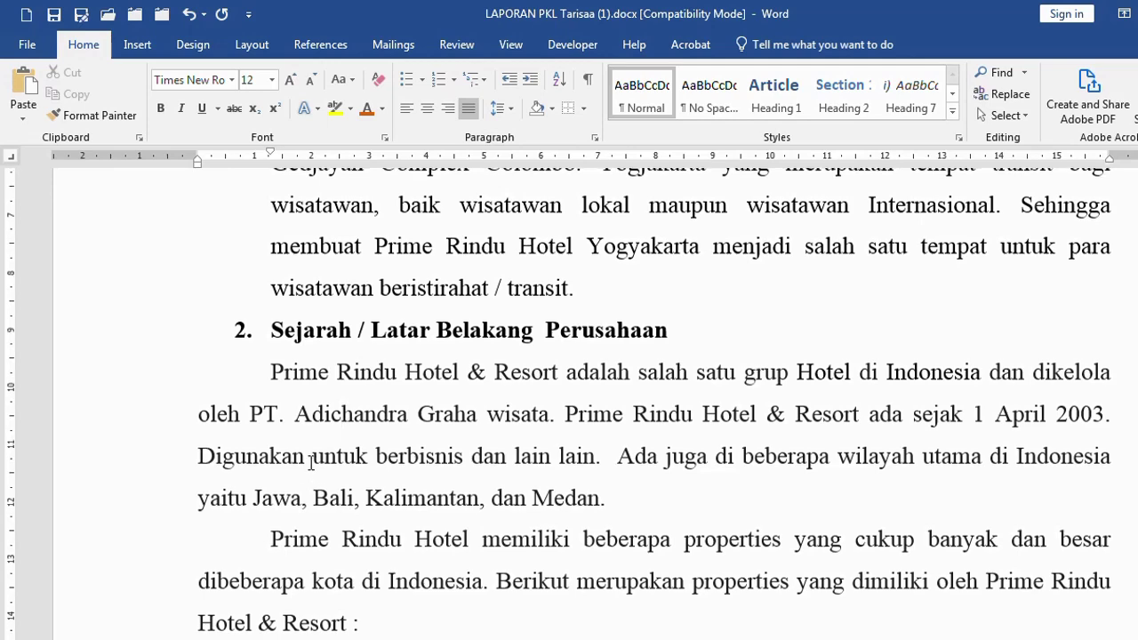
{"action": "scroll", "coordinate": [283, 387], "scroll_direction": "up", "scroll_amount": 5}
{"action": "left_click", "coordinate": [371, 297]}
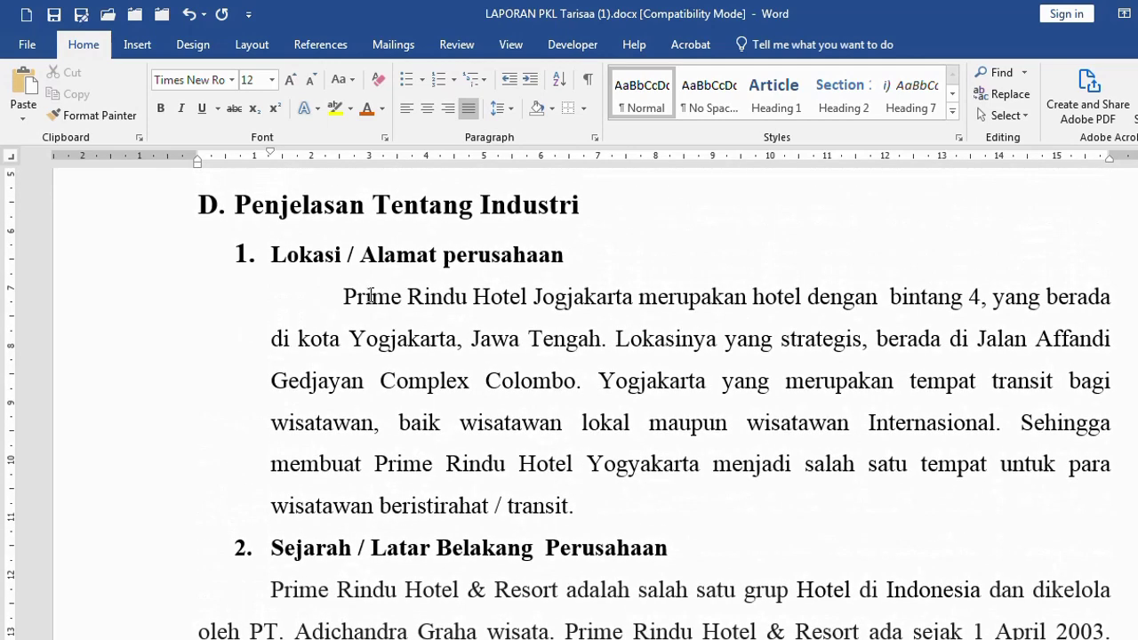
{"action": "left_click", "coordinate": [91, 116]}
{"action": "scroll", "coordinate": [182, 191], "scroll_direction": "down", "scroll_amount": 7}
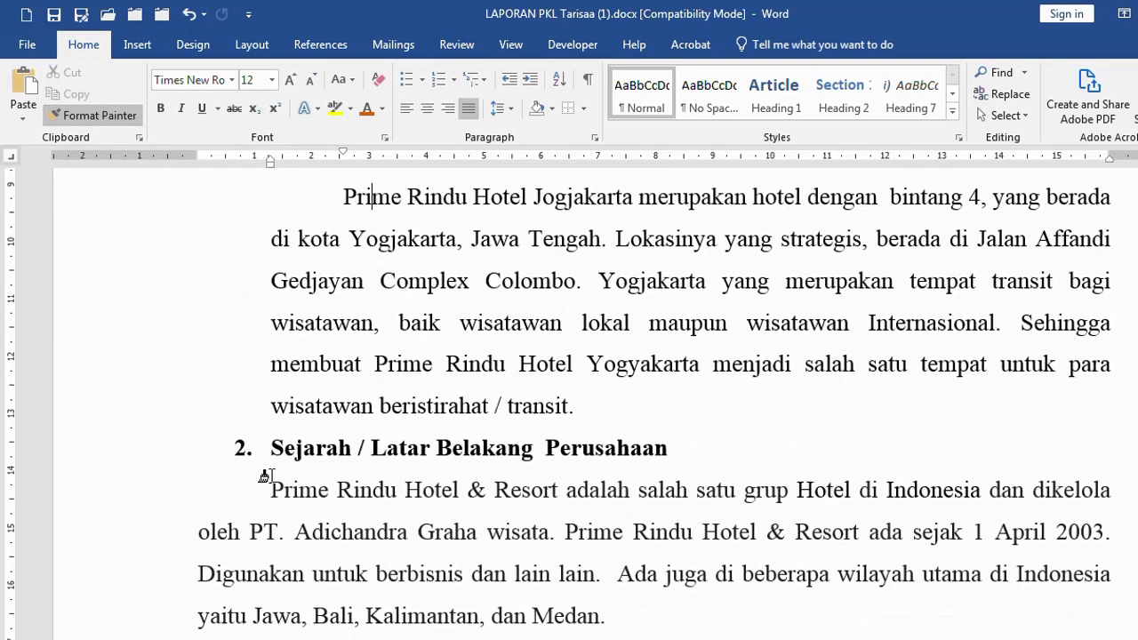
{"action": "left_click_drag", "start_coordinate": [135, 306], "coordinate": [94, 551]}
{"action": "left_click", "coordinate": [413, 298]}
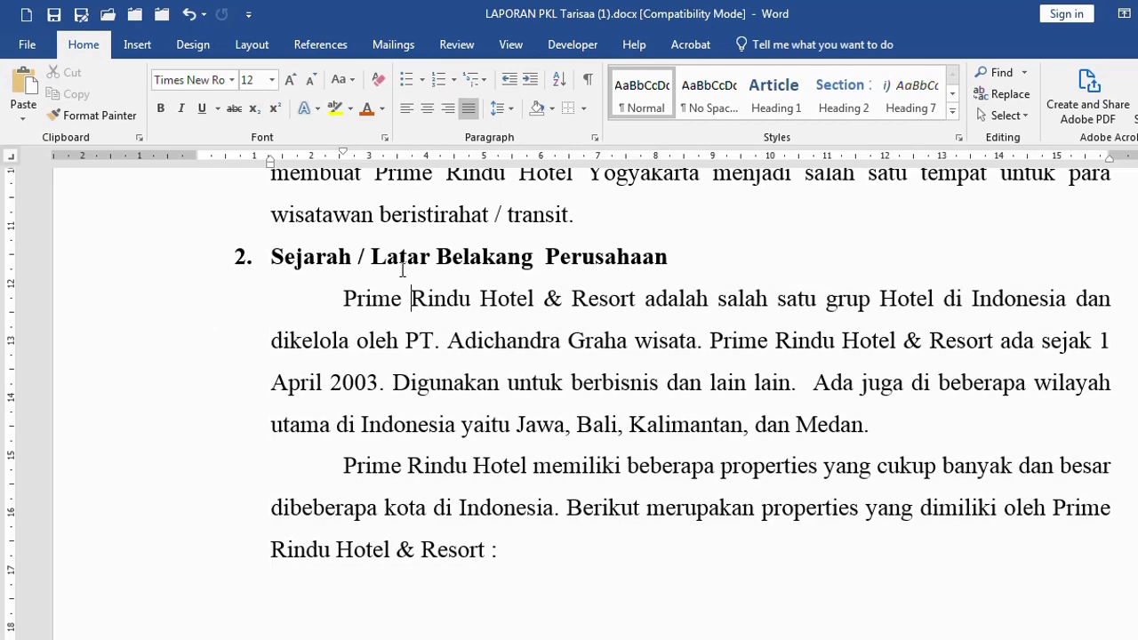
{"action": "scroll", "coordinate": [404, 297], "scroll_direction": "up", "scroll_amount": 5}
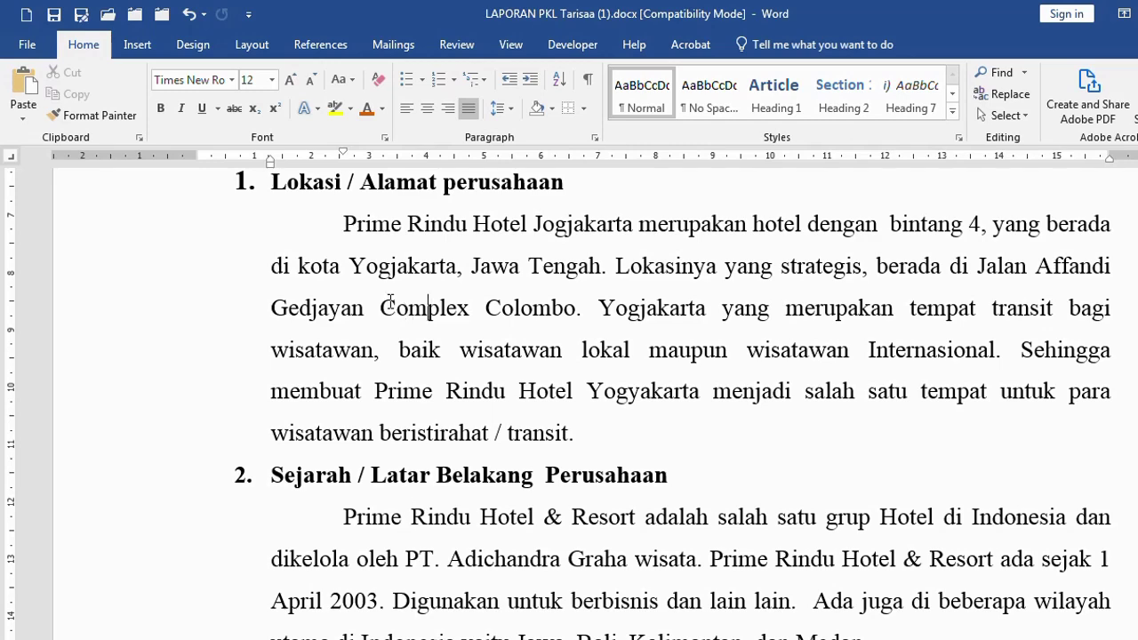
{"action": "left_click", "coordinate": [80, 118]}
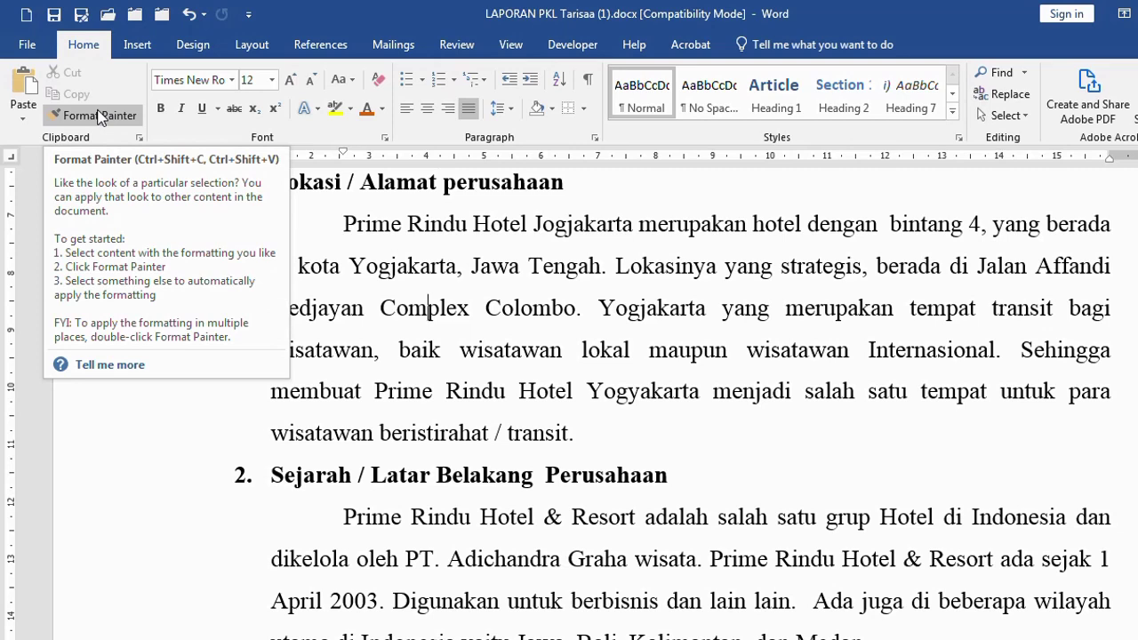
{"action": "scroll", "coordinate": [416, 322], "scroll_direction": "down", "scroll_amount": 3}
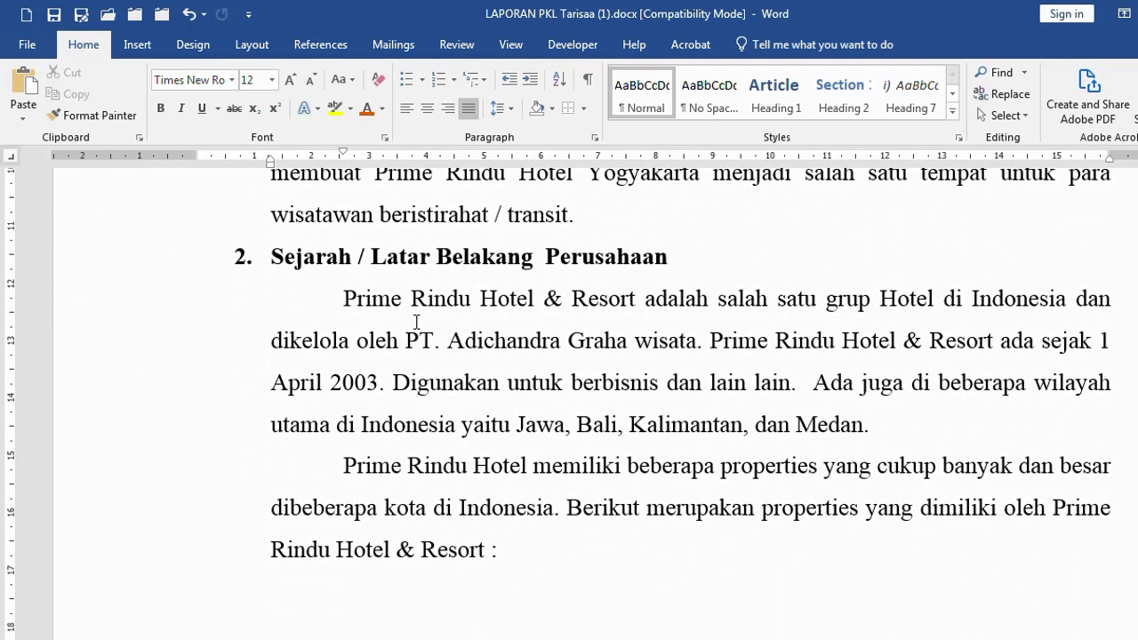
{"action": "scroll", "coordinate": [416, 322], "scroll_direction": "up", "scroll_amount": 3}
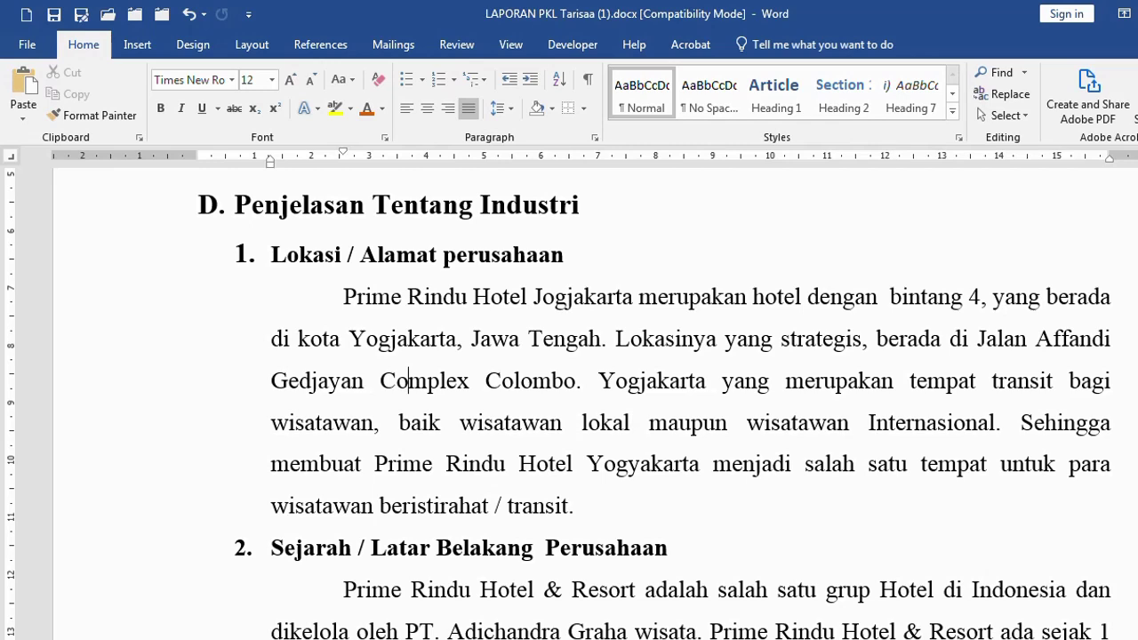
{"action": "mouse_move", "coordinate": [480, 638]}
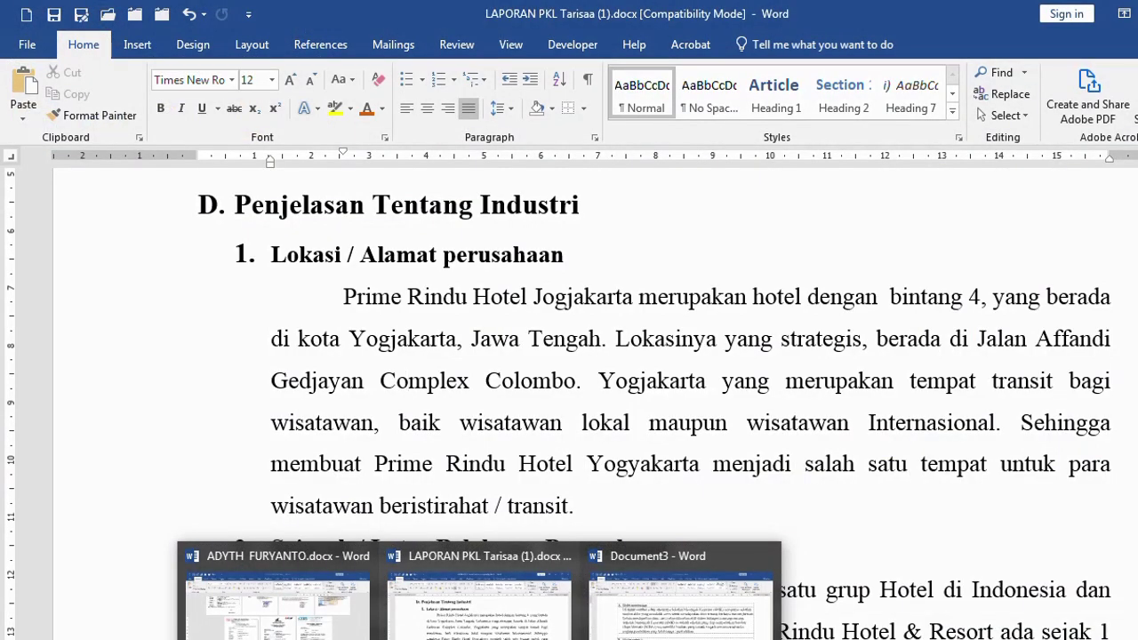
Clear all the old list content from Document3
{"action": "left_click", "coordinate": [682, 604]}
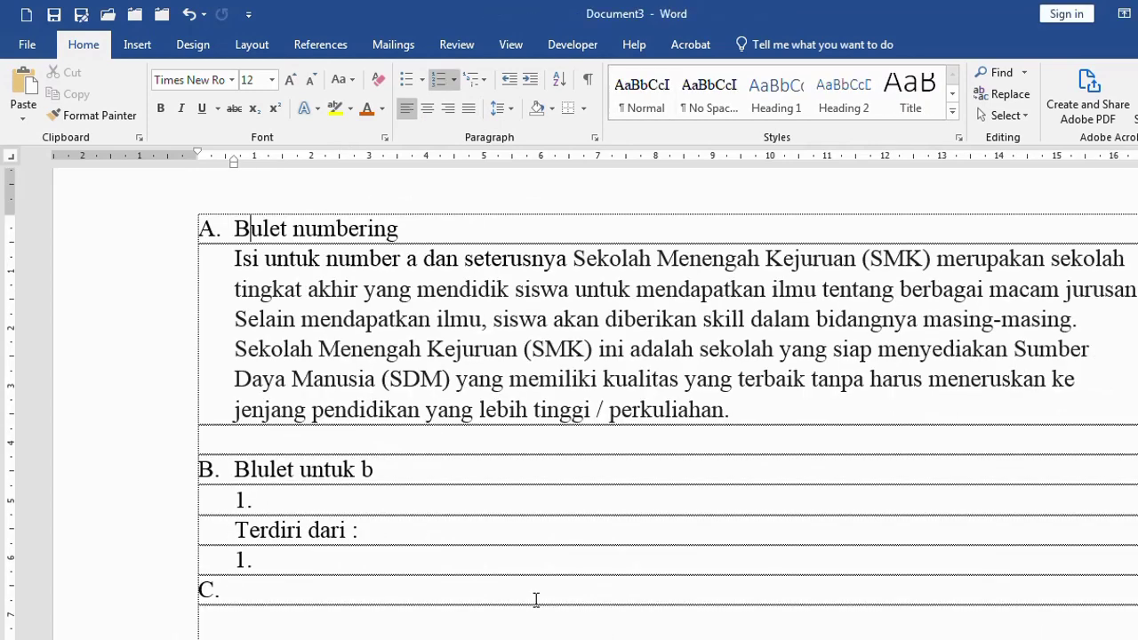
{"action": "scroll", "coordinate": [305, 394], "scroll_direction": "down", "scroll_amount": 7}
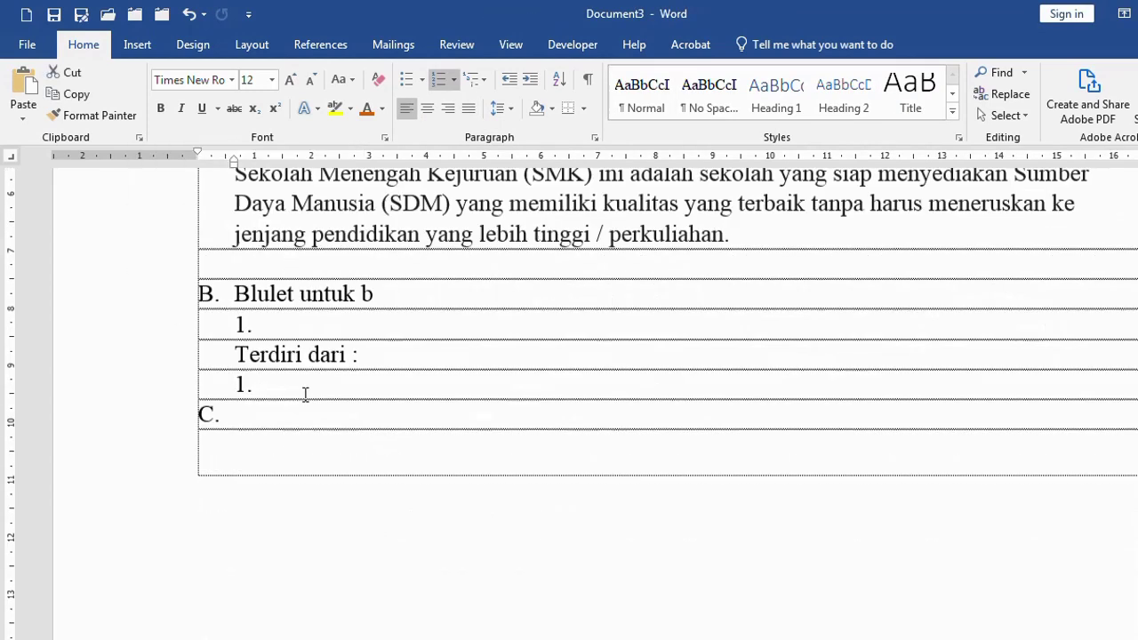
{"action": "left_click", "coordinate": [398, 463], "text": "shift"}
{"action": "scroll", "coordinate": [305, 493], "scroll_direction": "up", "scroll_amount": 4}
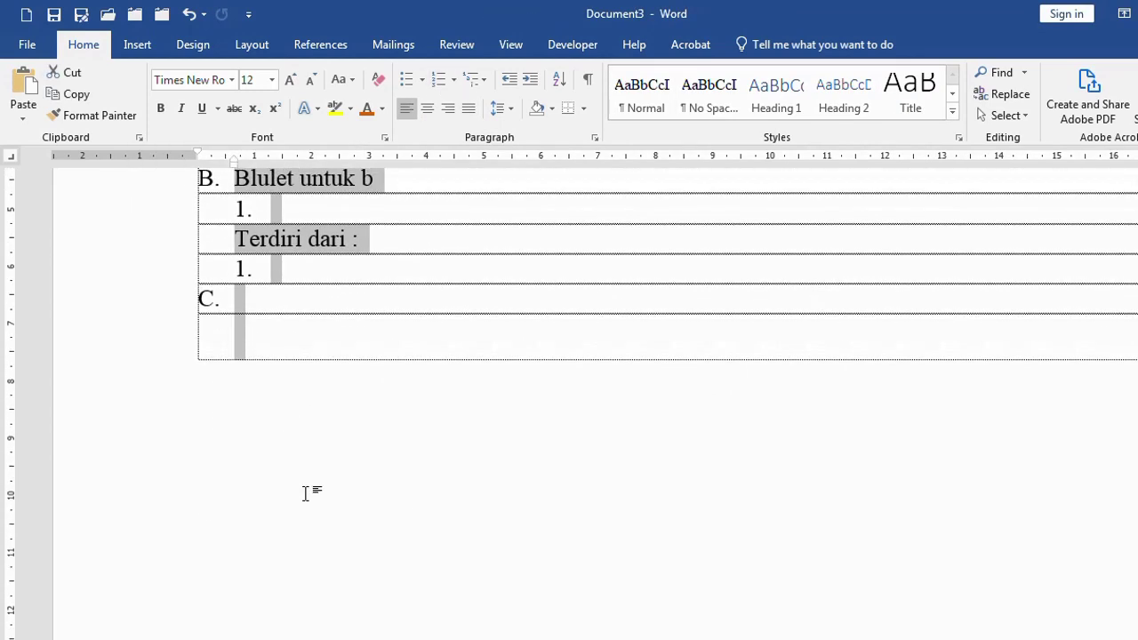
{"action": "key", "text": "Delete"}
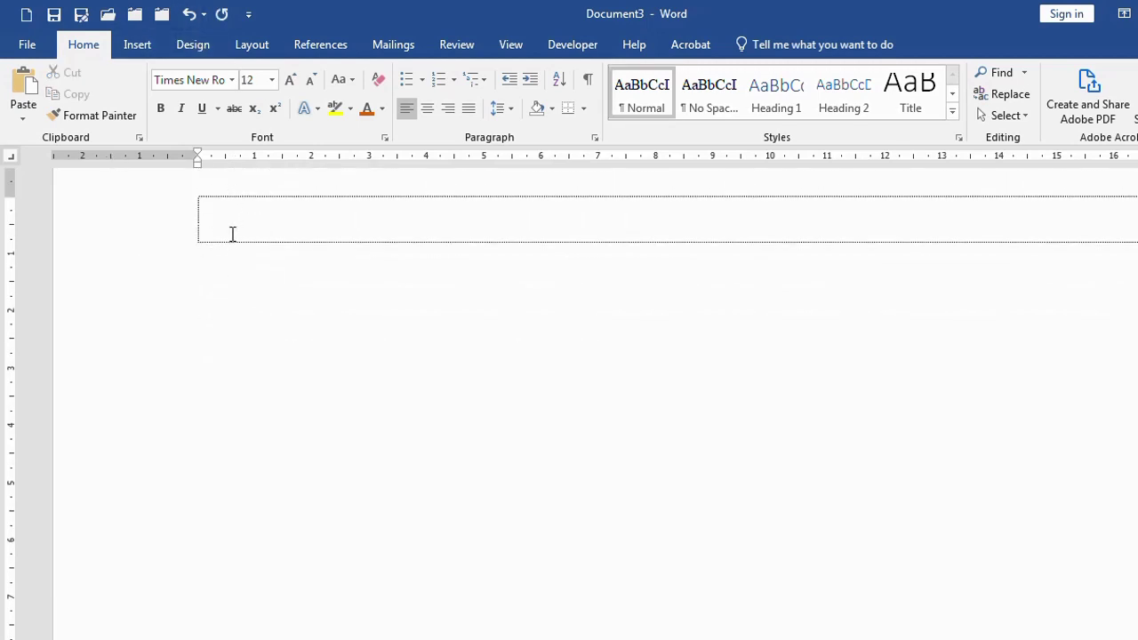
Turn off 'Show text boundaries' in Word's Advanced options
{"action": "left_click", "coordinate": [27, 44]}
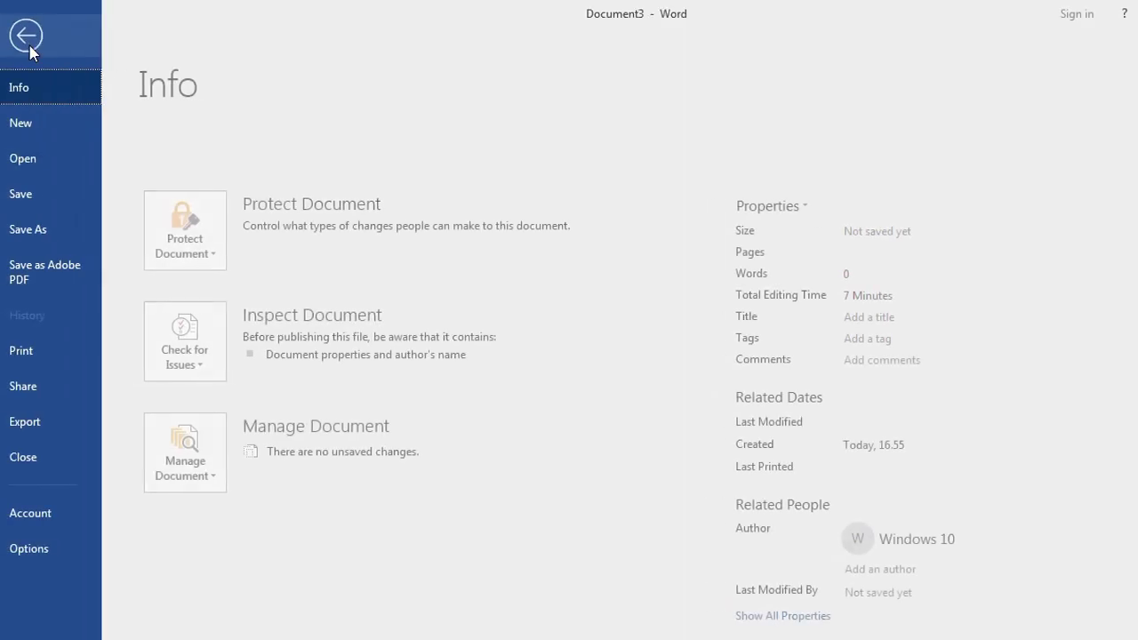
{"action": "left_click", "coordinate": [56, 550]}
{"action": "scroll", "coordinate": [500, 382], "scroll_direction": "down", "scroll_amount": 3}
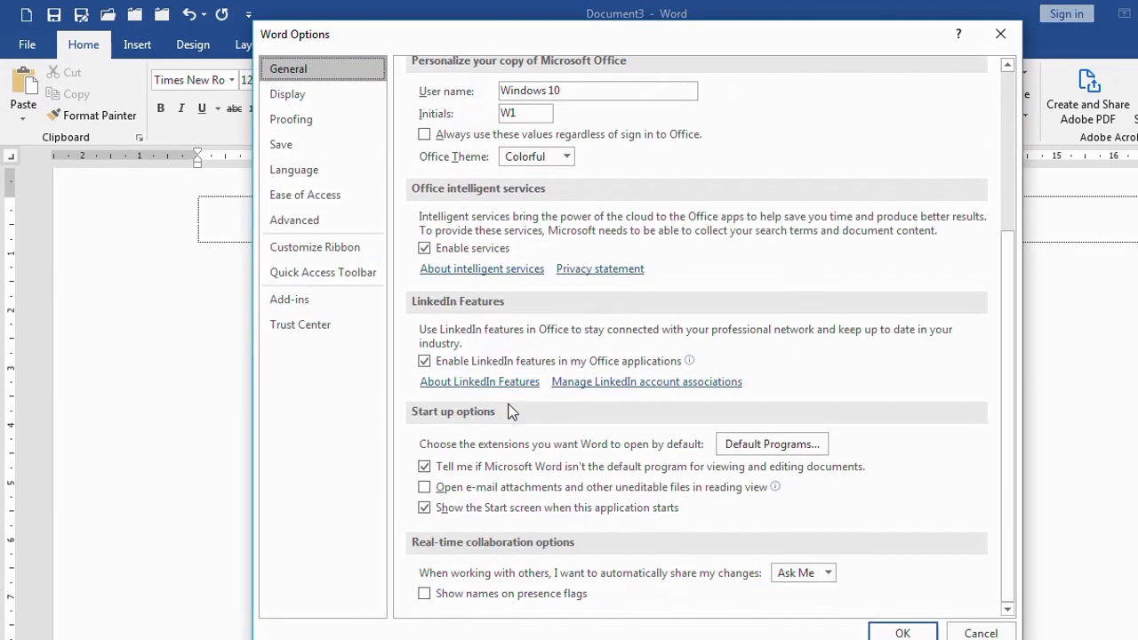
{"action": "scroll", "coordinate": [500, 411], "scroll_direction": "up", "scroll_amount": 3}
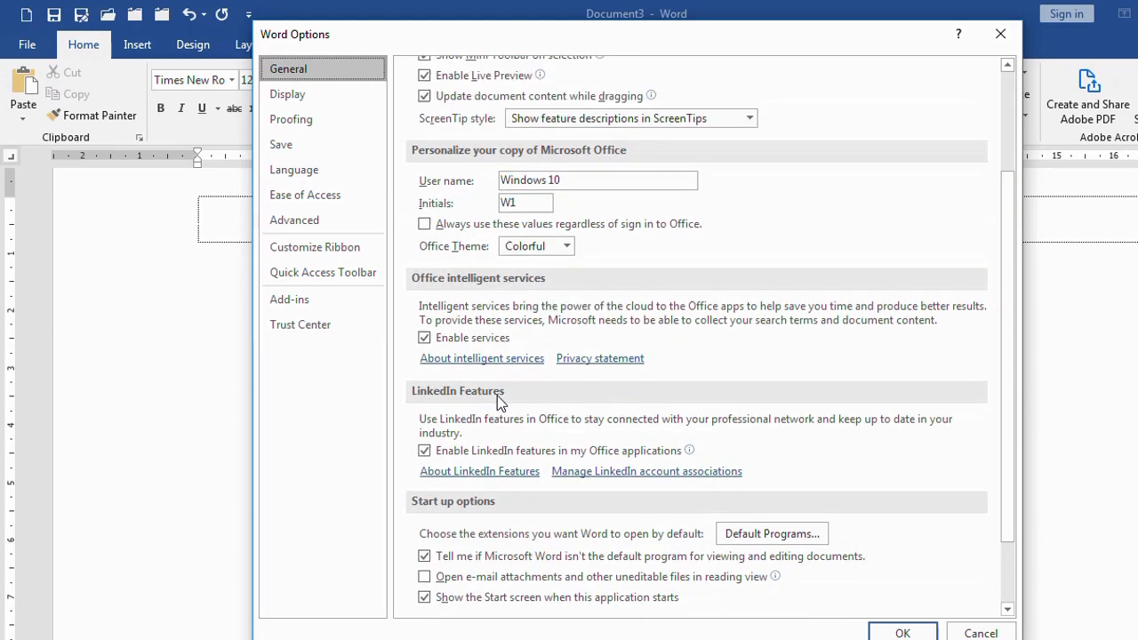
{"action": "scroll", "coordinate": [498, 402], "scroll_direction": "down", "scroll_amount": 2}
{"action": "scroll", "coordinate": [498, 402], "scroll_direction": "up", "scroll_amount": 1}
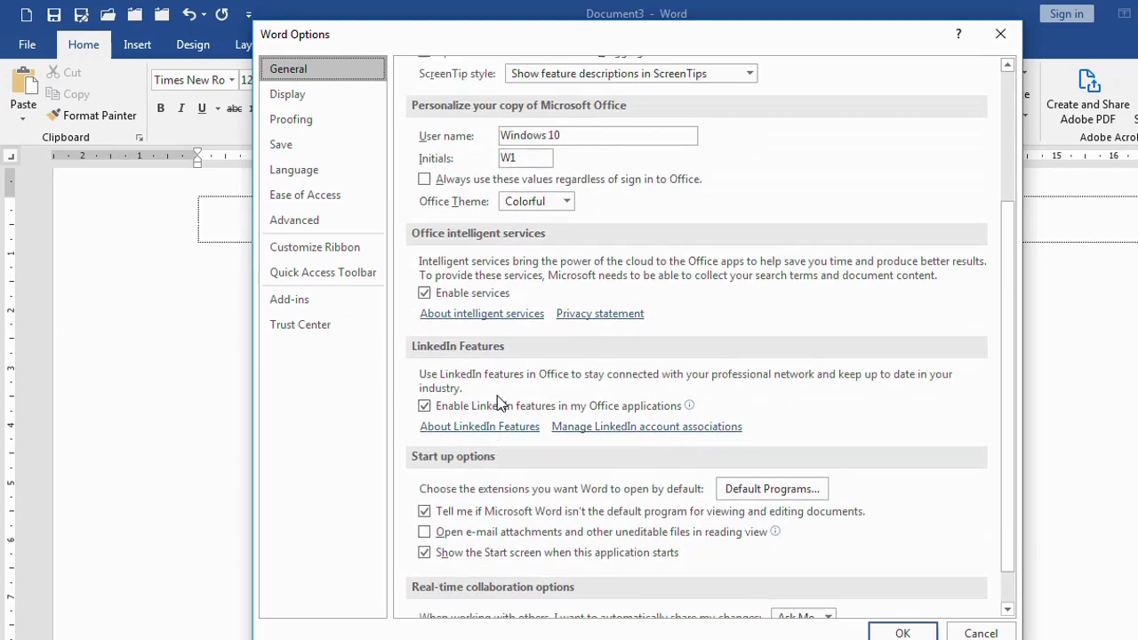
{"action": "left_click", "coordinate": [307, 224]}
{"action": "scroll", "coordinate": [481, 418], "scroll_direction": "down", "scroll_amount": 12}
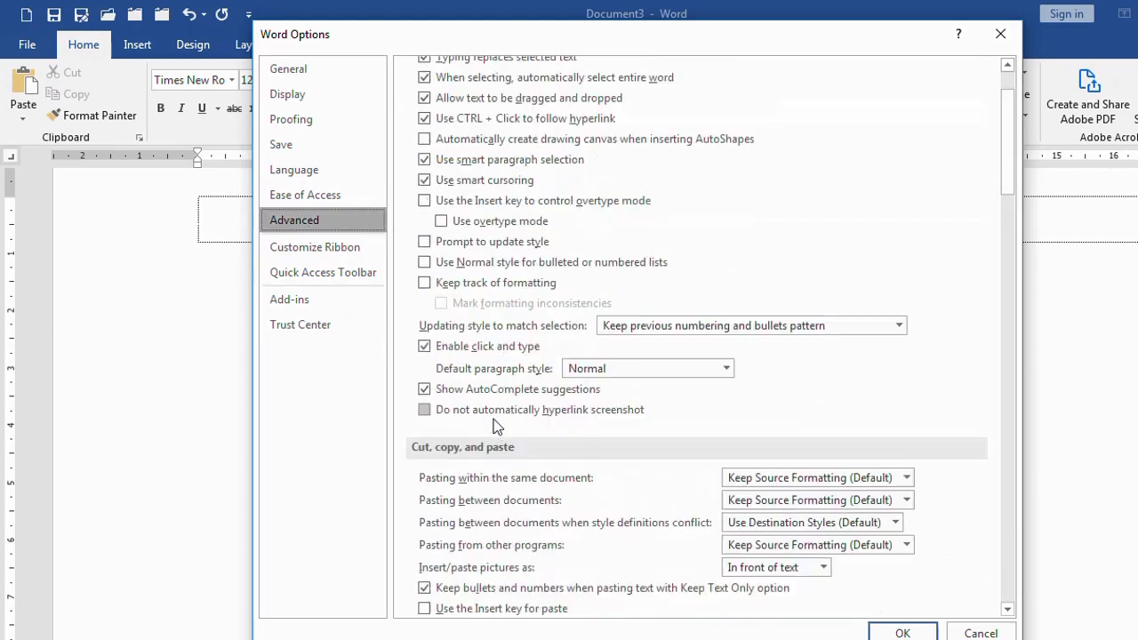
{"action": "scroll", "coordinate": [495, 425], "scroll_direction": "down", "scroll_amount": 2}
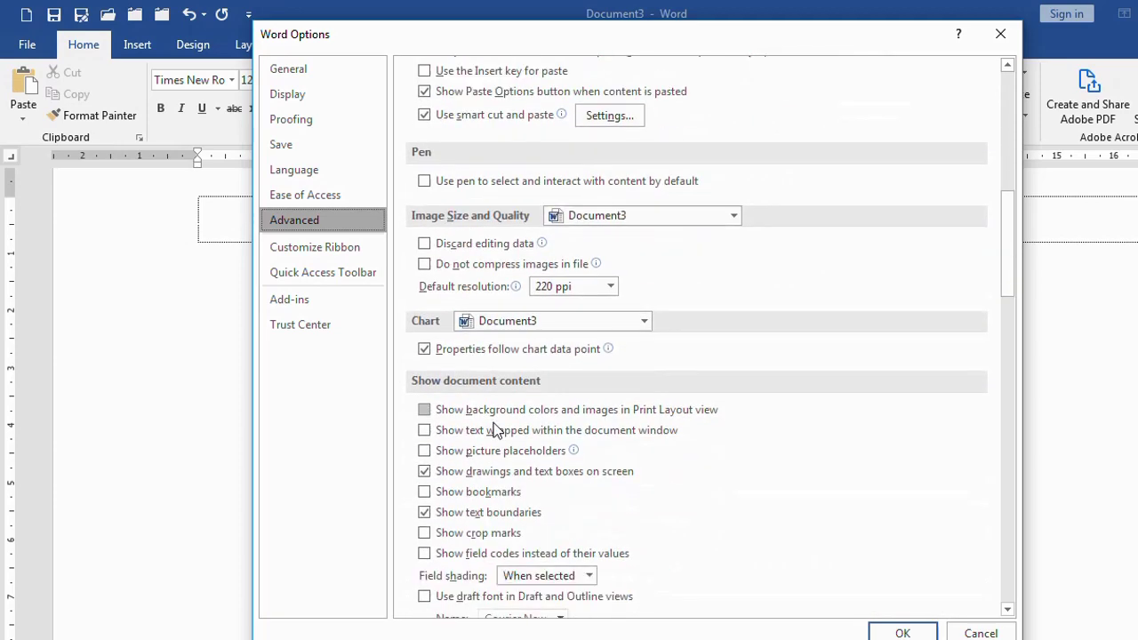
{"action": "left_click", "coordinate": [459, 519]}
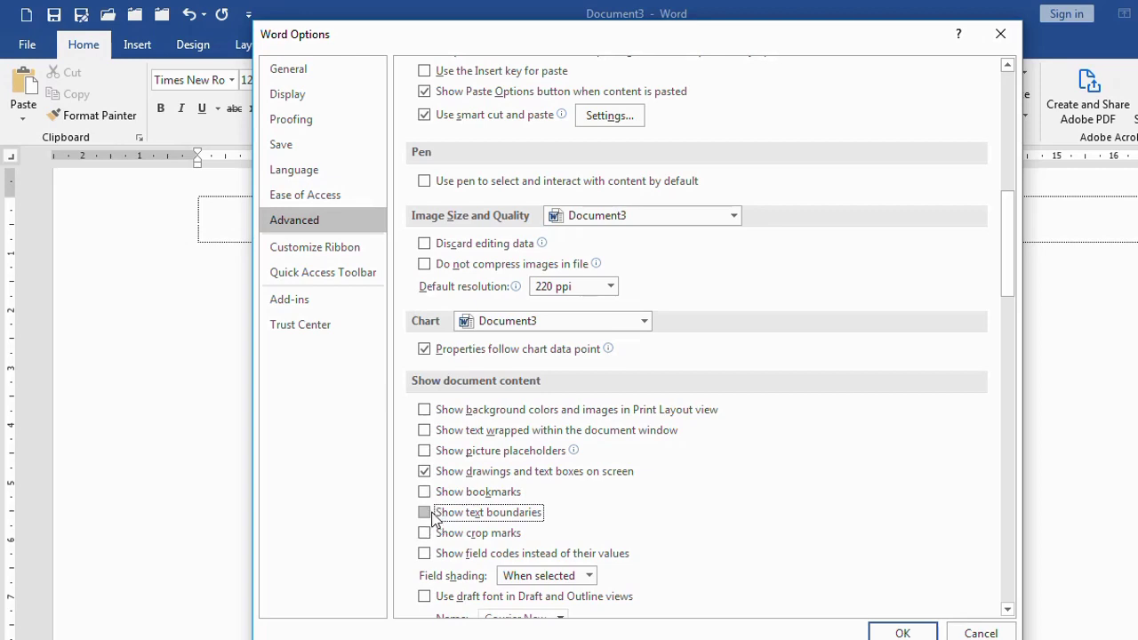
{"action": "left_click", "coordinate": [434, 520]}
{"action": "left_click", "coordinate": [900, 631]}
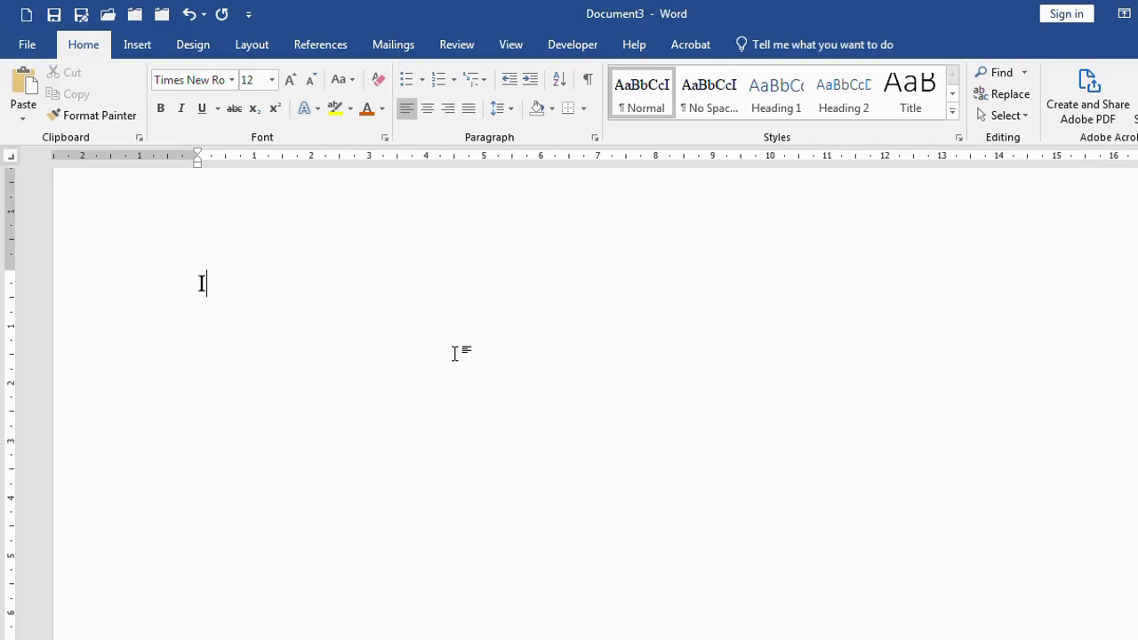
Clear the stray letters and start the list with the top-level item 'A. Pertama'
{"action": "key", "text": "BackSpace"}
{"action": "type", "text": "kA"}
{"action": "key", "text": "BackSpace"}
{"action": "key", "text": "BackSpace"}
{"action": "type", "text": "A."}
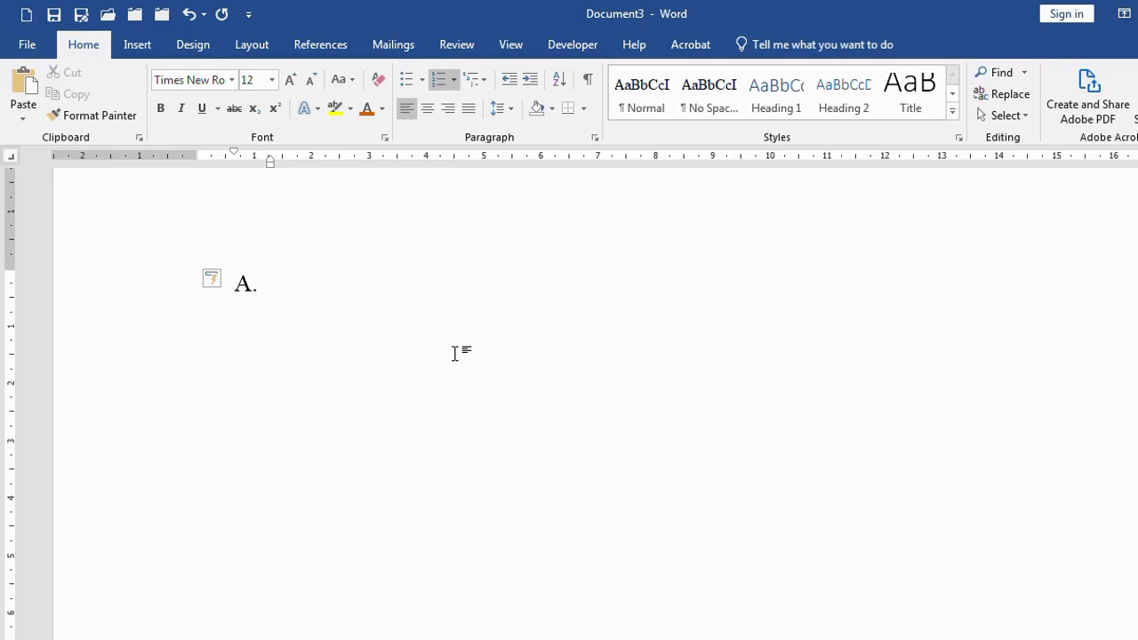
{"action": "type", "text": " jdkflad"}
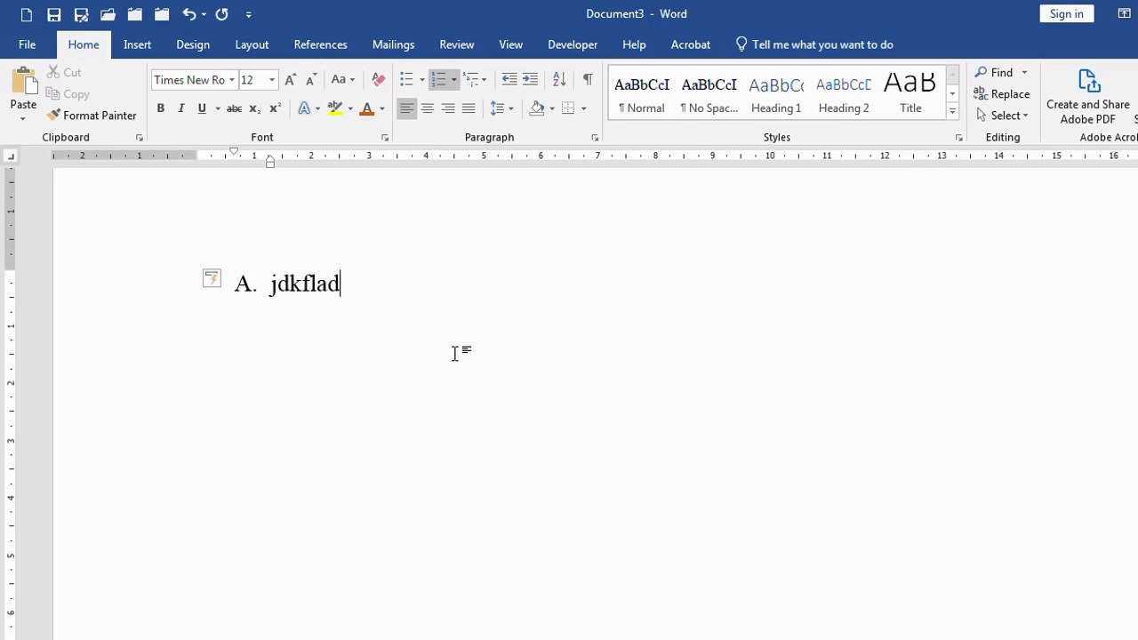
{"action": "key", "text": "shift+Home"}
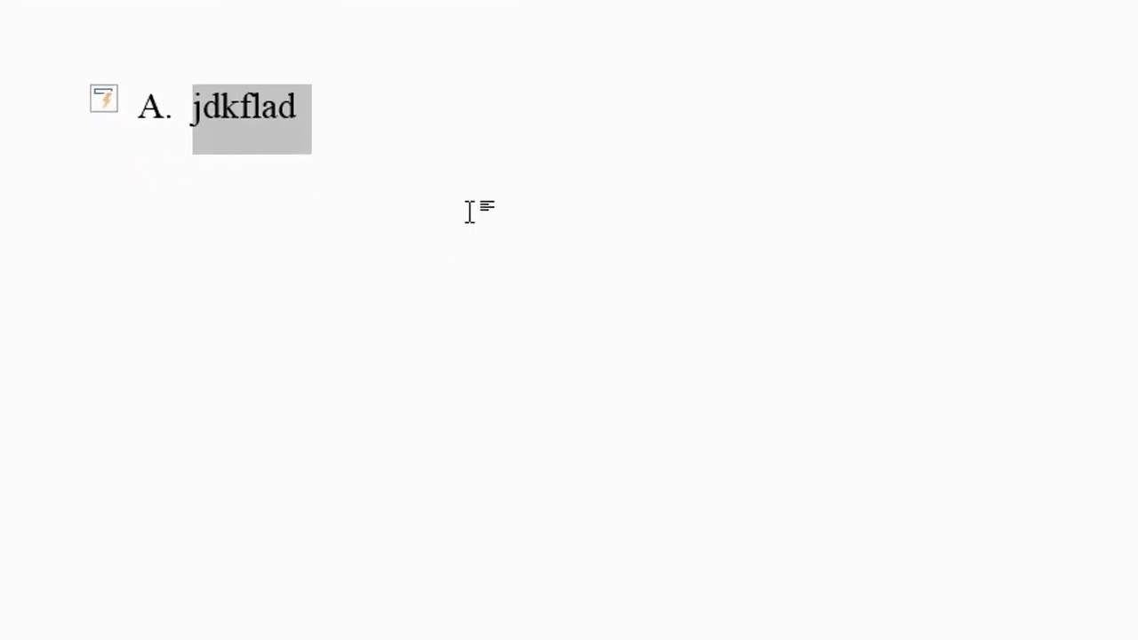
{"action": "type", "text": "pertama"}
{"action": "key", "text": "Return"}
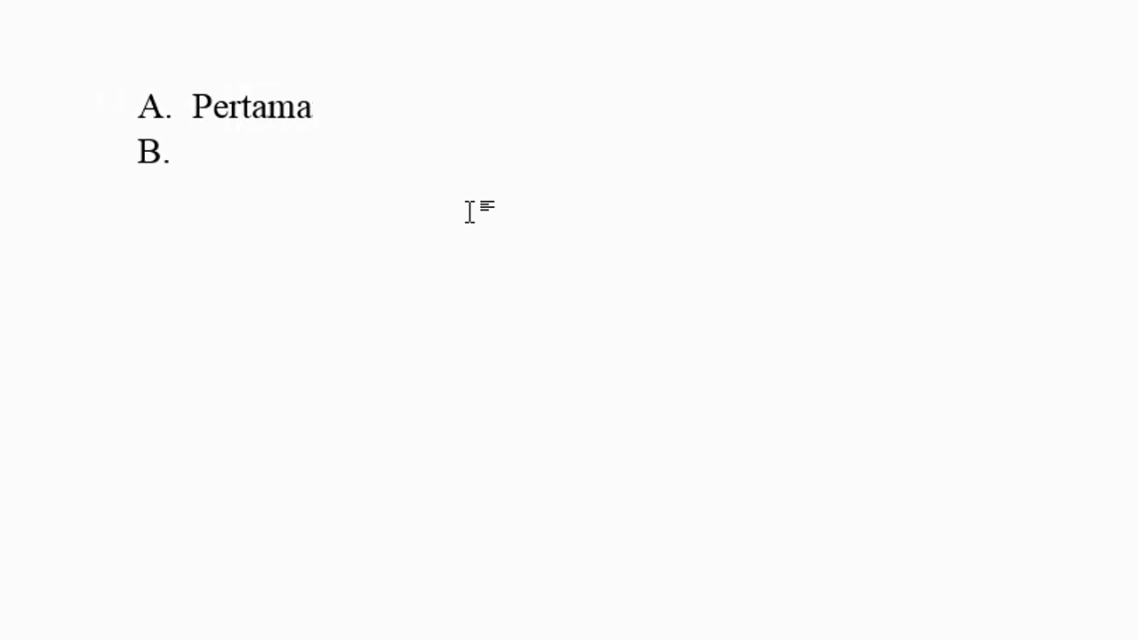
Add the indented numbered sub-item '1. Saturda' under Pertama, followed by an empty 2. item
{"action": "left_click", "coordinate": [354, 112]}
{"action": "key", "text": "Return"}
{"action": "key", "text": "BackSpace"}
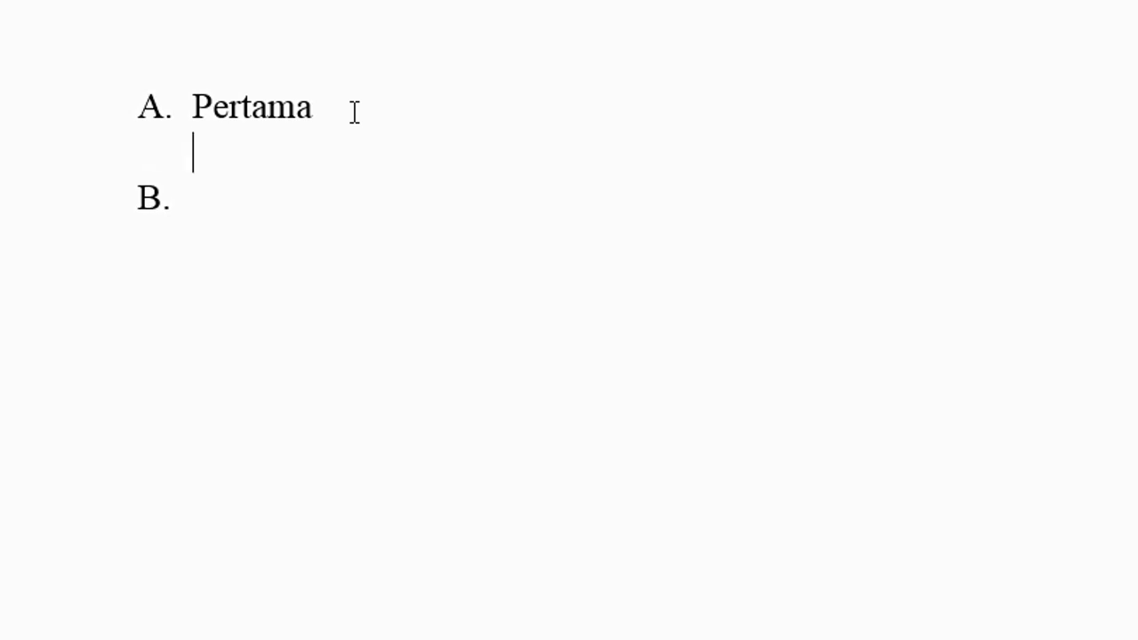
{"action": "type", "text": "1. sat"}
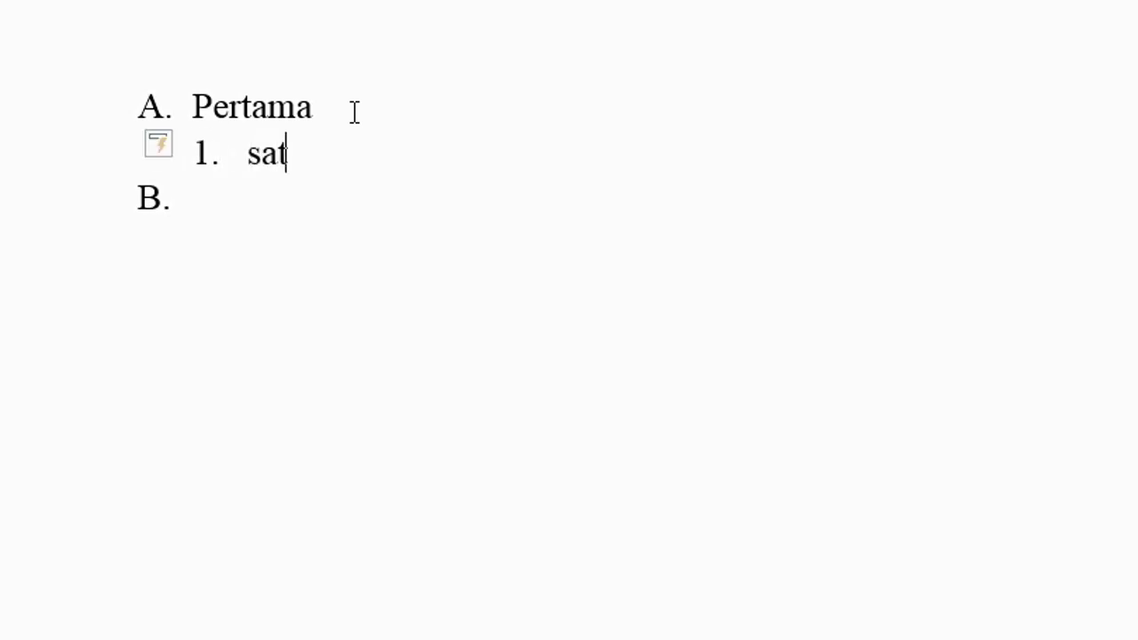
{"action": "type", "text": "u"}
{"action": "key", "text": "Return"}
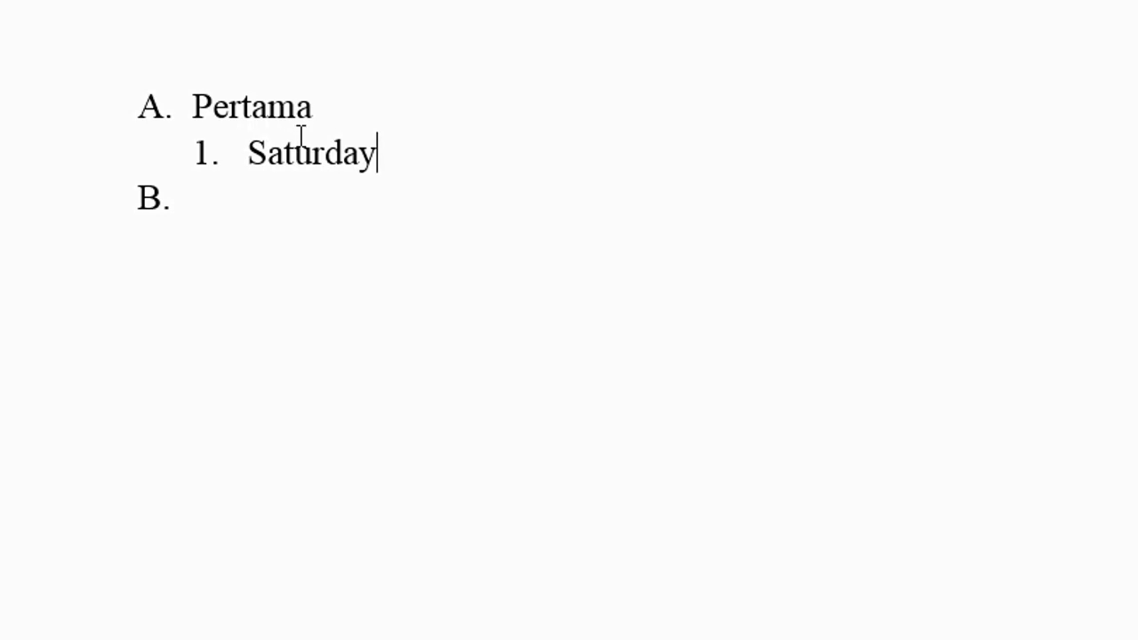
{"action": "key", "text": "BackSpace"}
{"action": "key", "text": "Return"}
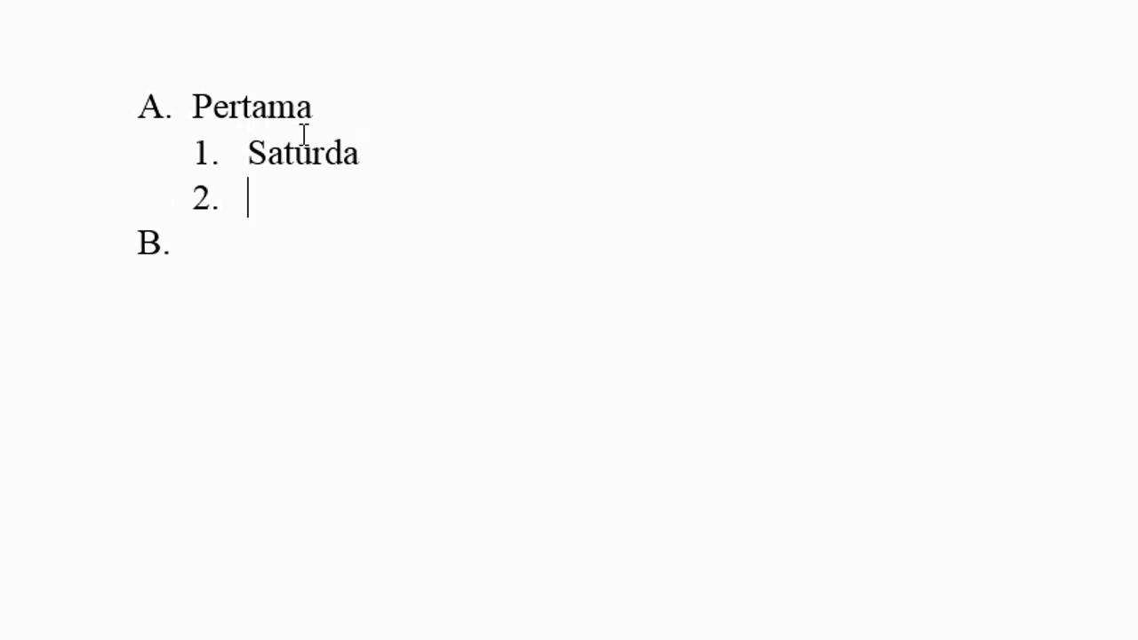
Insert a third-level lettered item 'a. A kecil' beneath Saturda
{"action": "left_click", "coordinate": [388, 153]}
{"action": "key", "text": "Return"}
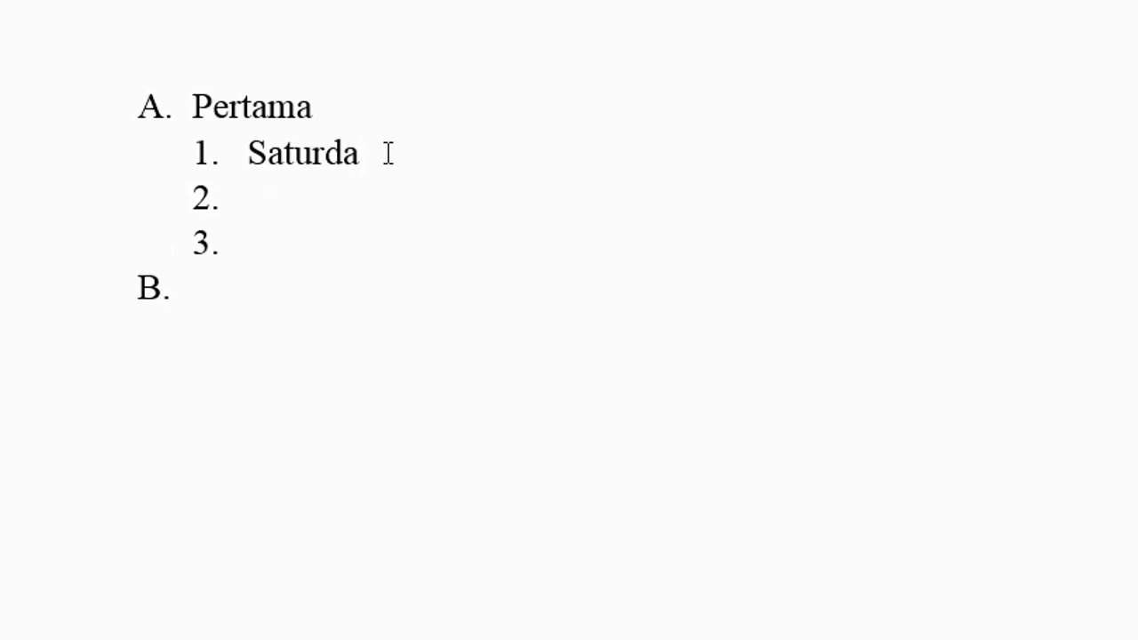
{"action": "key", "text": "BackSpace"}
{"action": "type", "text": "a."}
{"action": "key", "text": "Tab"}
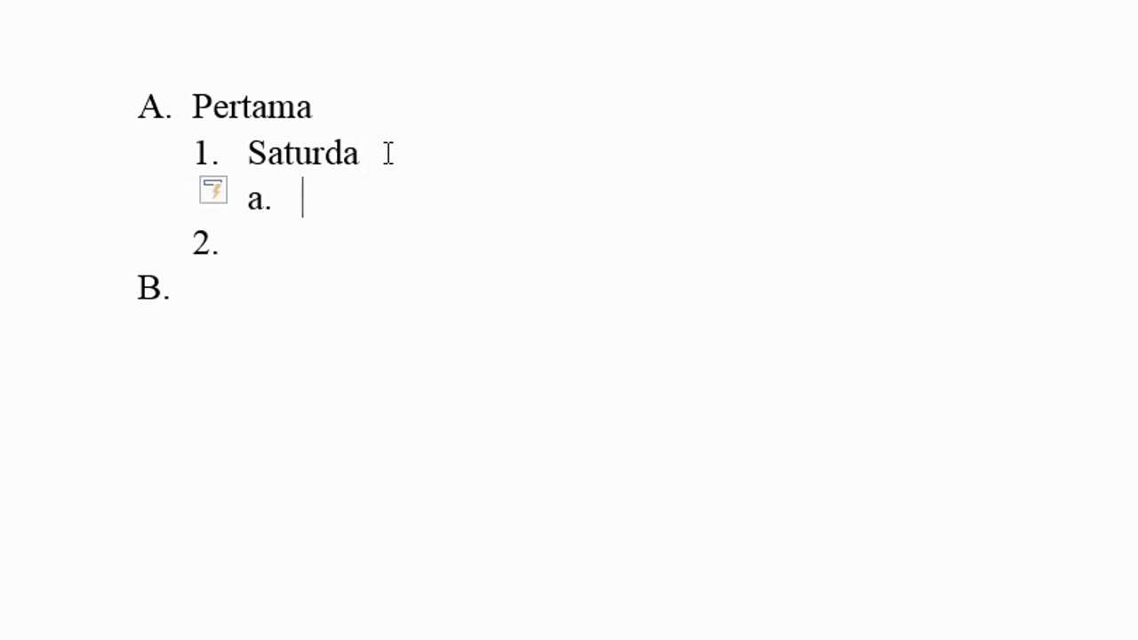
{"action": "type", "text": "A kecil"}
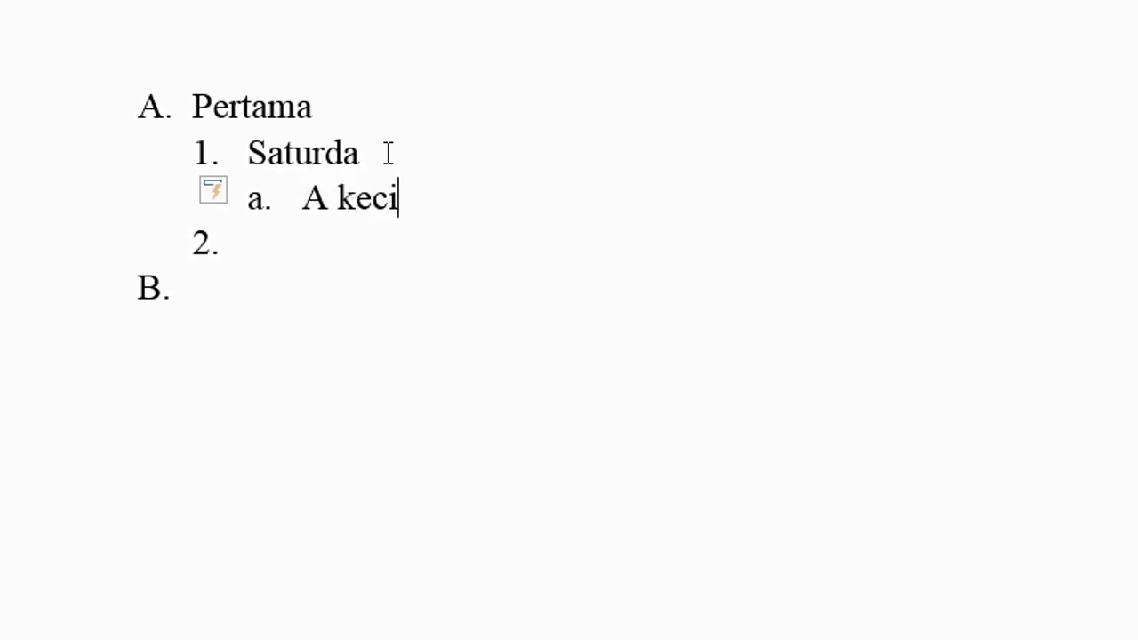
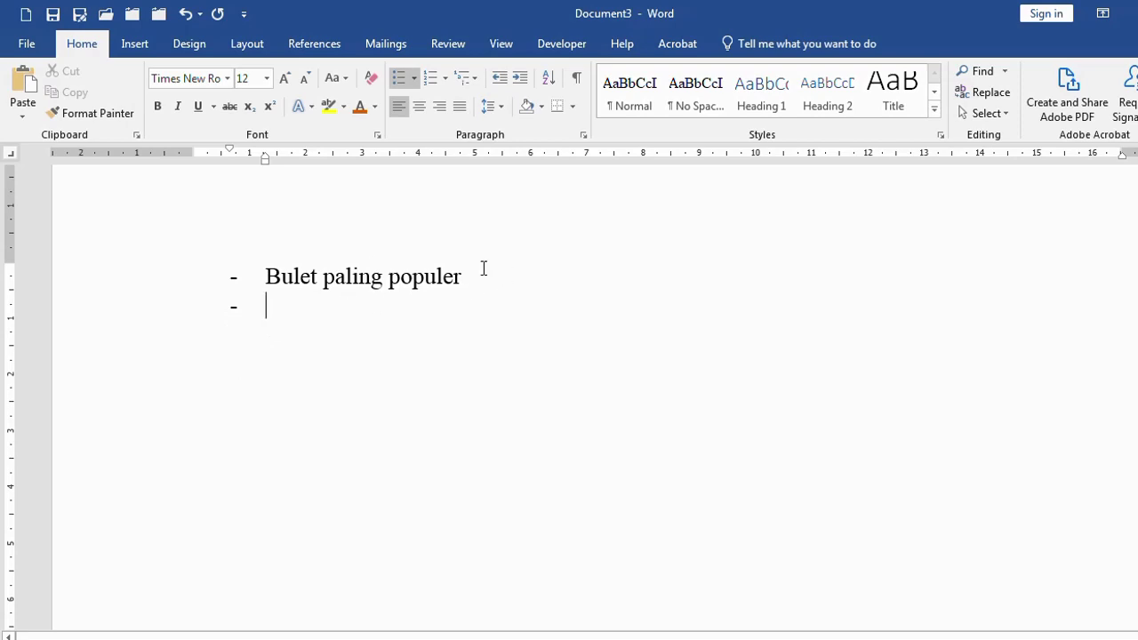
Add 'Dan seterusnya' as the second dash bullet and select the three list lines
{"action": "type", "text": "dan seteru"}
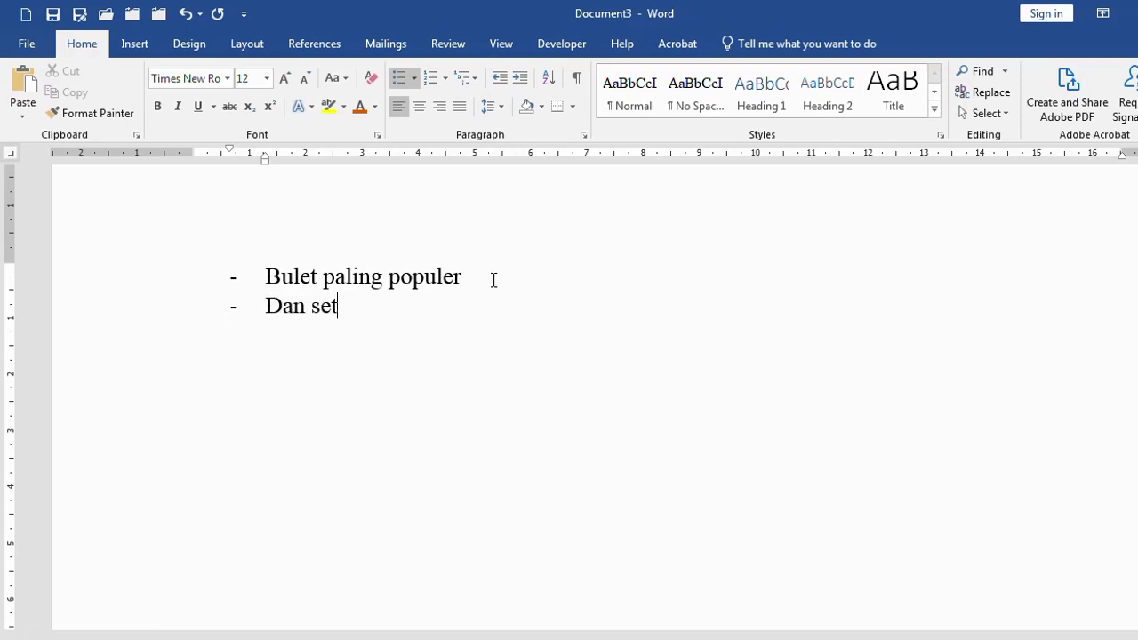
{"action": "type", "text": "snya"}
{"action": "key", "text": "Return"}
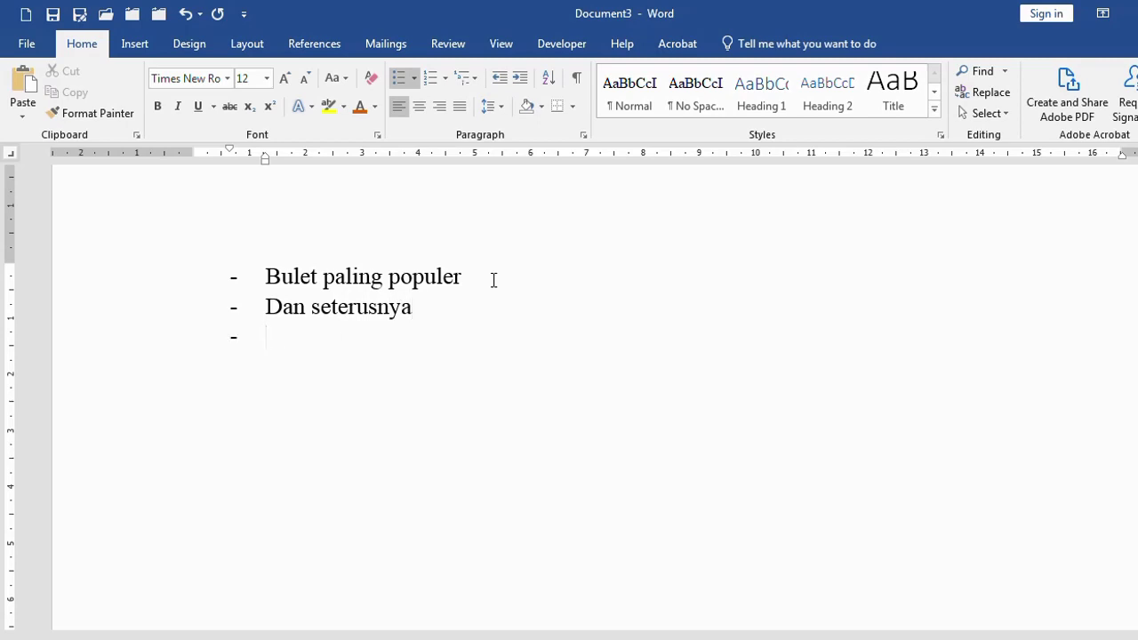
{"action": "left_click_drag", "start_coordinate": [152, 290], "coordinate": [143, 374]}
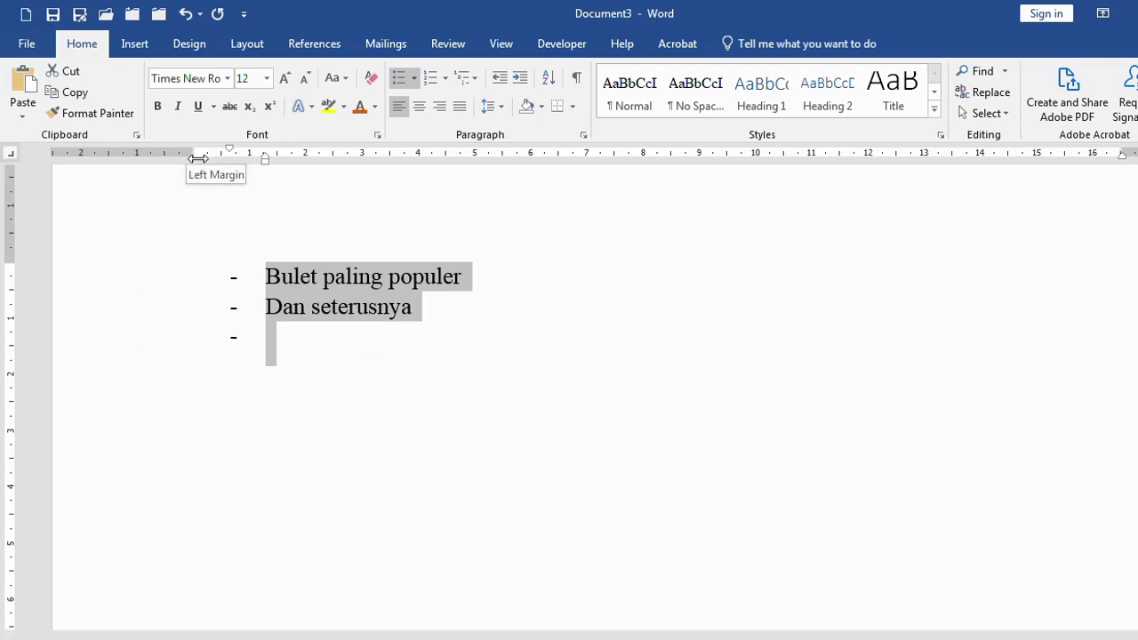
Outdent the dash list one level and end it on the empty third line
{"action": "left_click", "coordinate": [501, 83]}
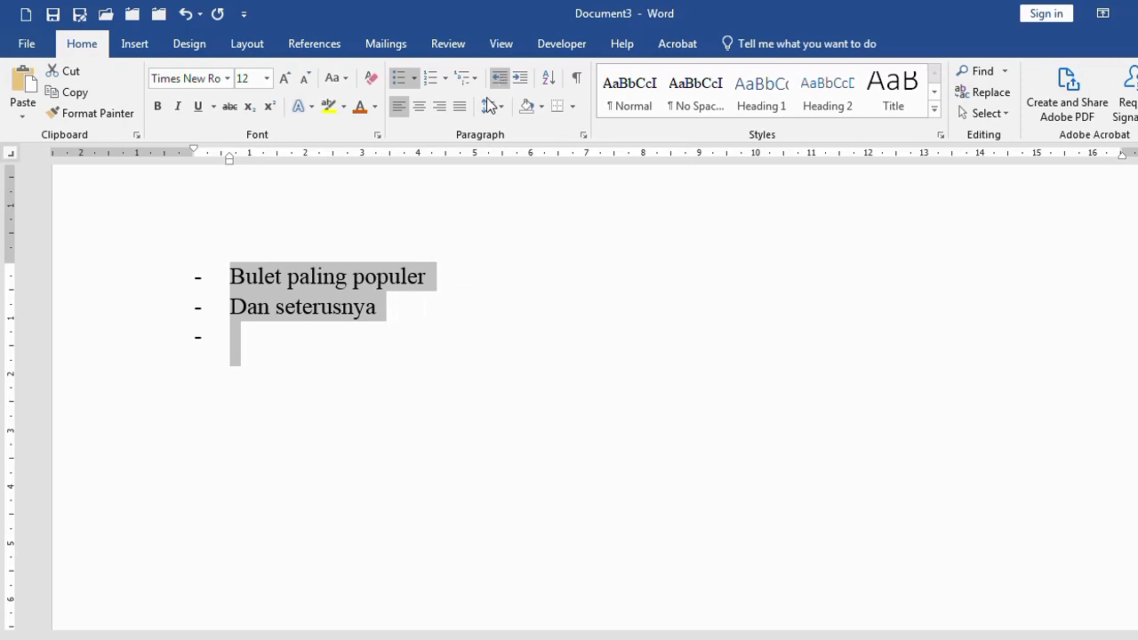
{"action": "left_click", "coordinate": [376, 303]}
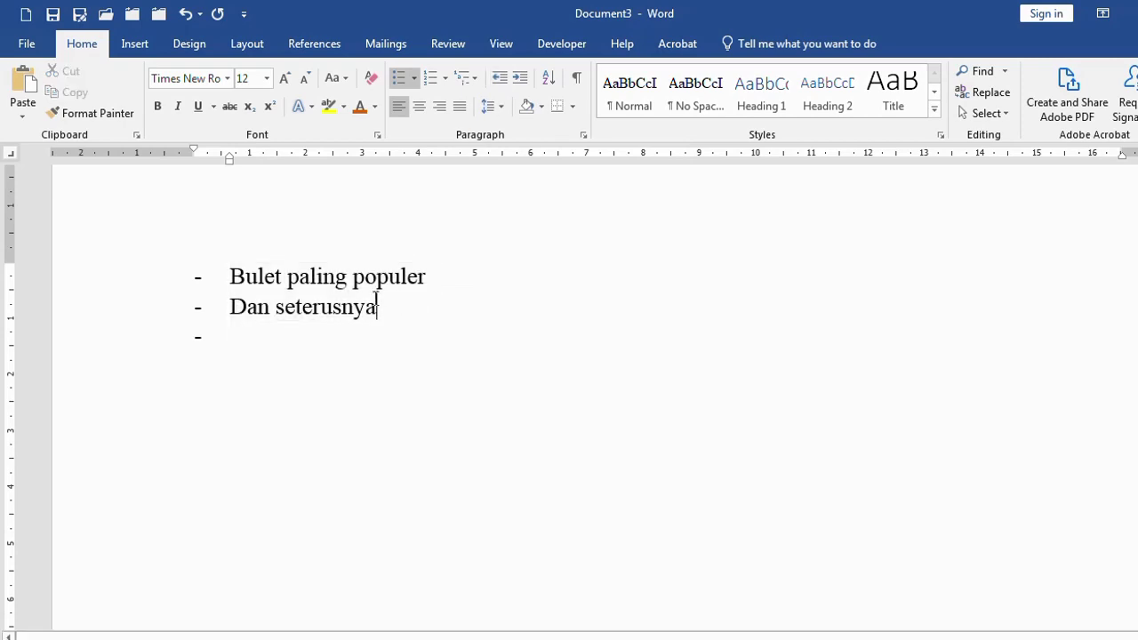
{"action": "left_click", "coordinate": [336, 337]}
{"action": "key", "text": "Return"}
{"action": "key", "text": "Return"}
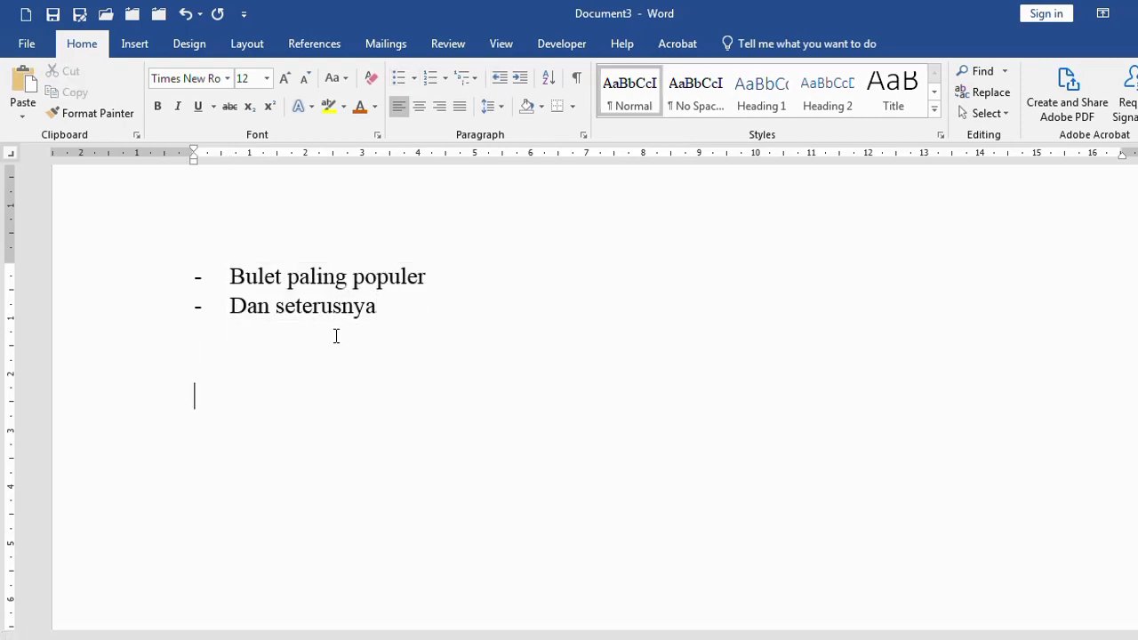
Start a diamond-bullet item reading 'Bulet numbering'
{"action": "left_click", "coordinate": [418, 78]}
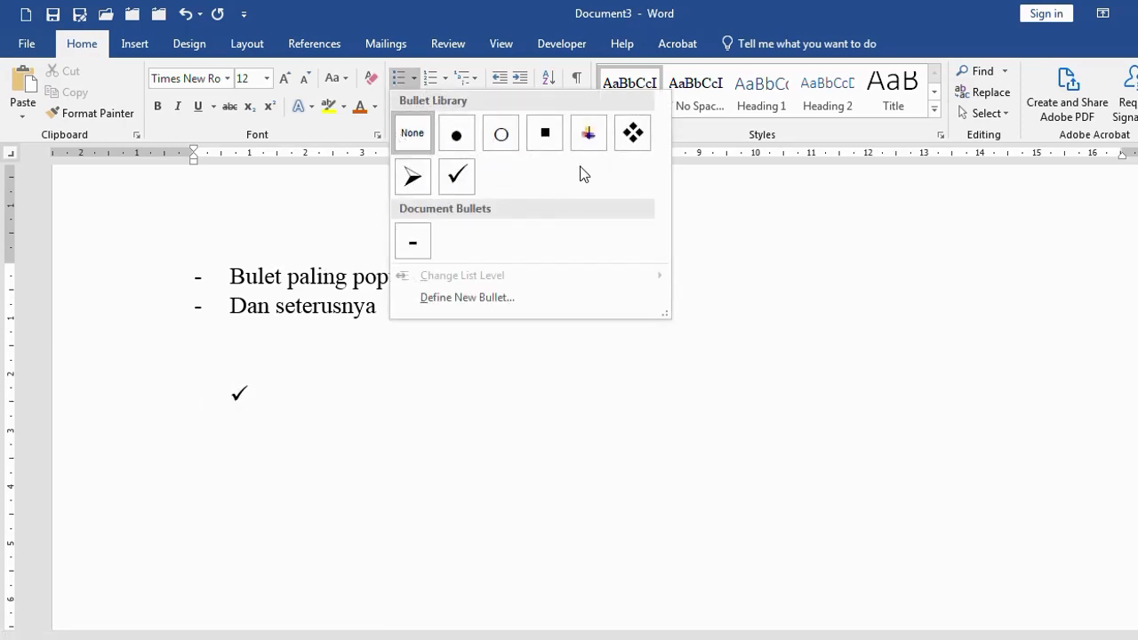
{"action": "left_click", "coordinate": [633, 132]}
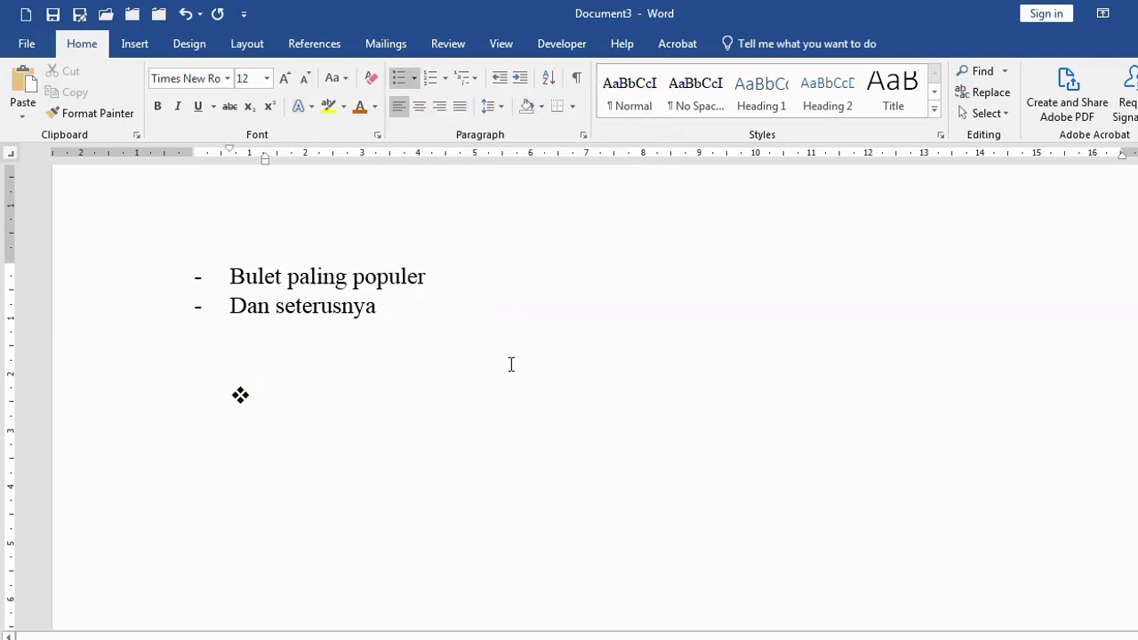
{"action": "type", "text": "bul"}
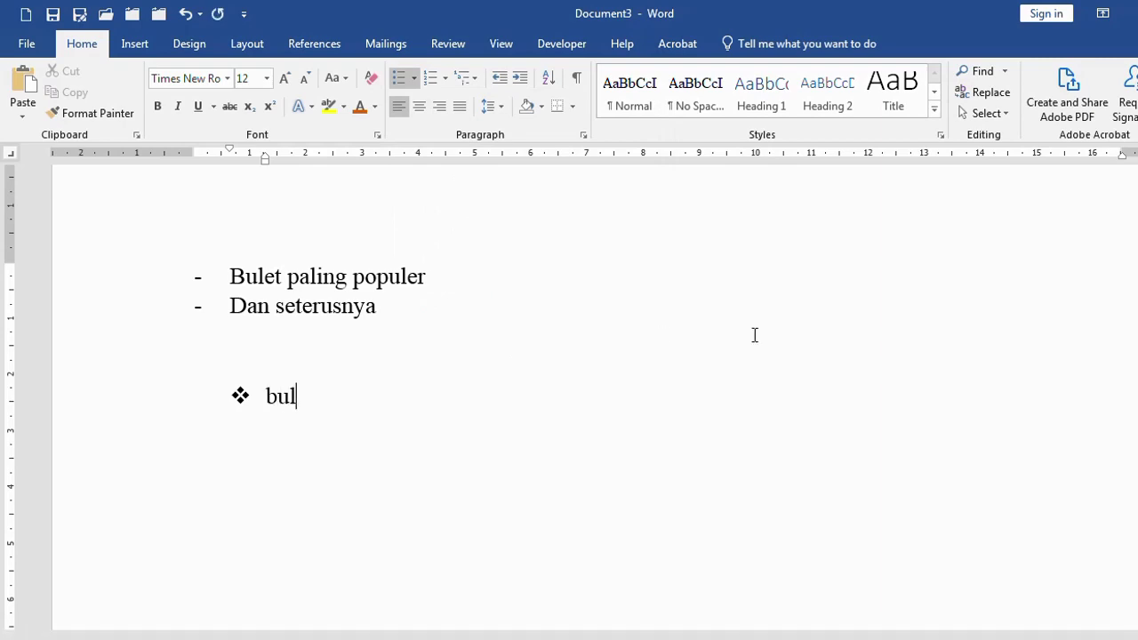
{"action": "type", "text": "et numbering"}
{"action": "key", "text": "Return"}
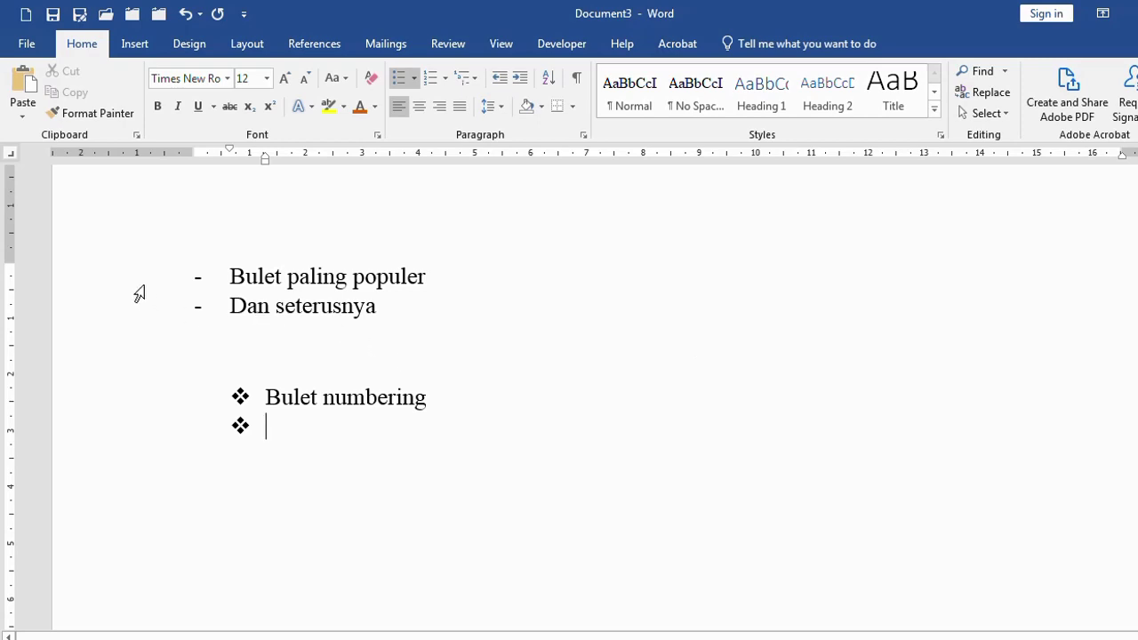
Change the two dash-list lines to hollow-circle bullets
{"action": "left_click_drag", "start_coordinate": [139, 294], "coordinate": [139, 319]}
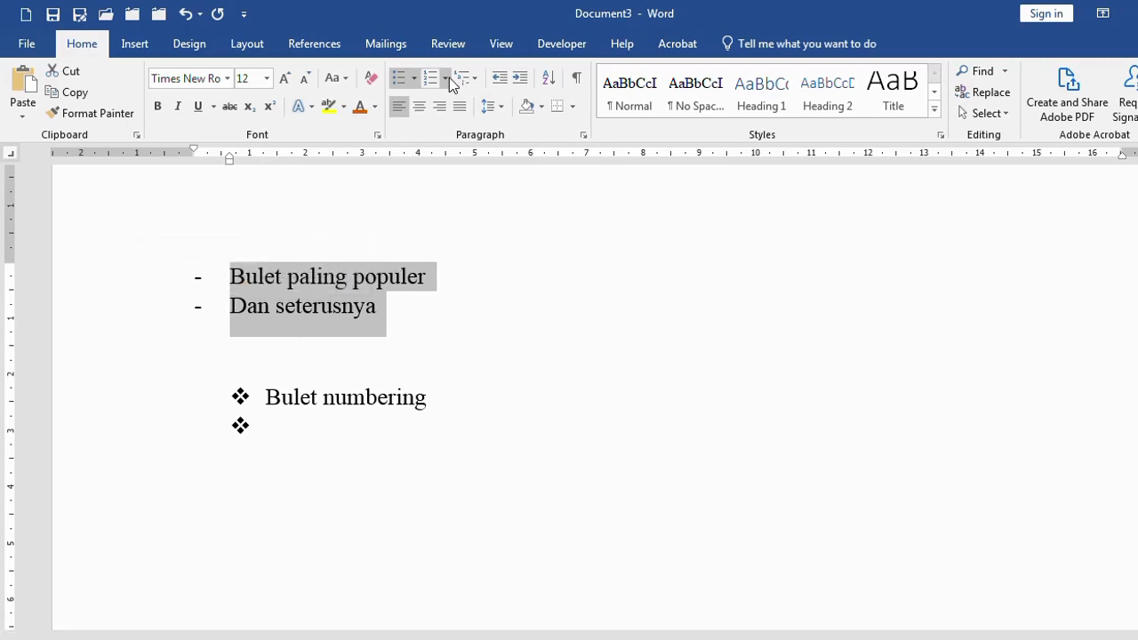
{"action": "left_click", "coordinate": [415, 78]}
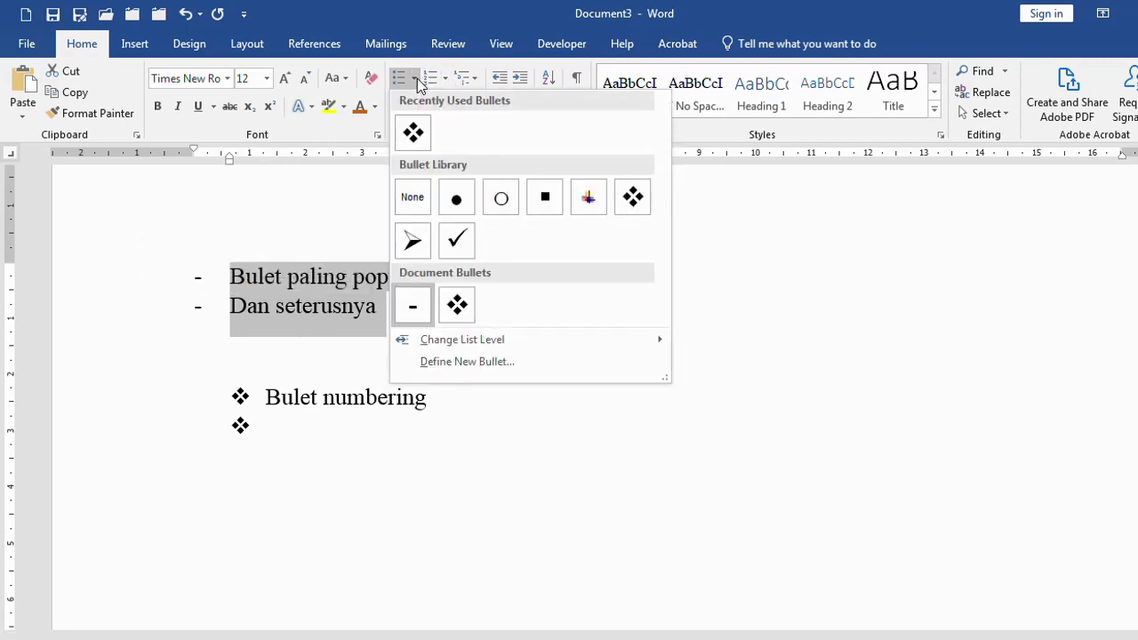
{"action": "left_click", "coordinate": [501, 197]}
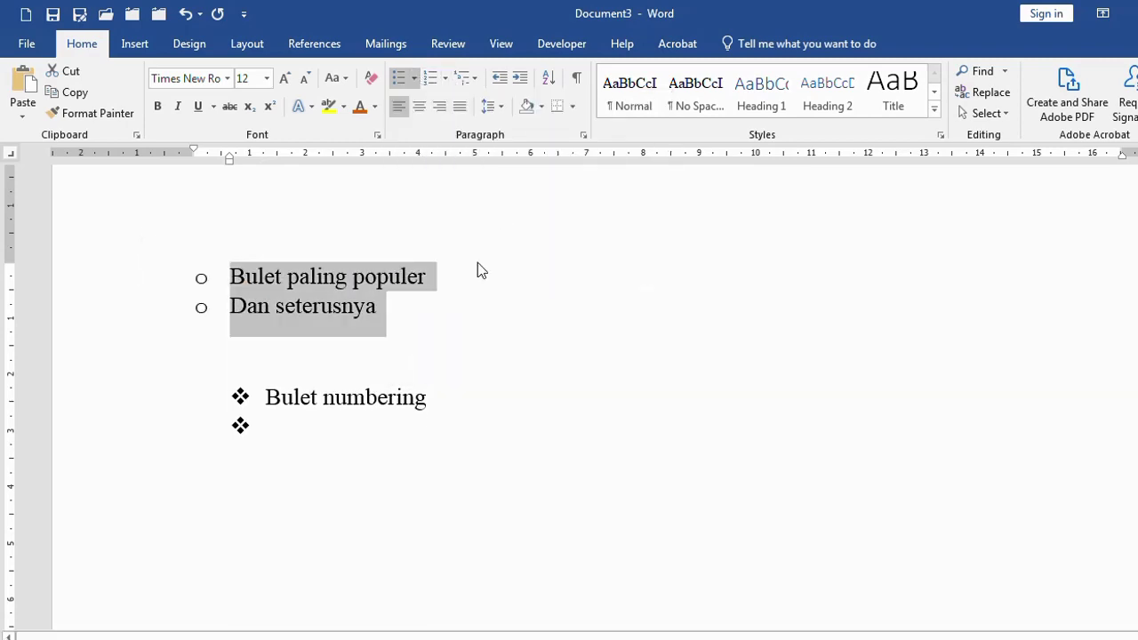
{"action": "left_click", "coordinate": [409, 357]}
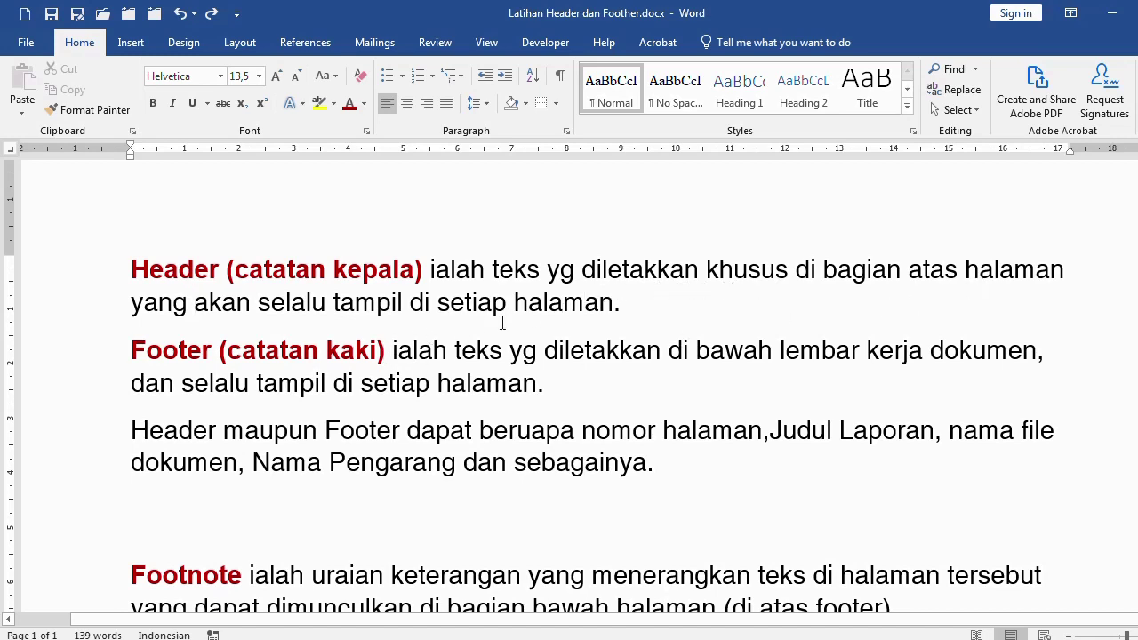
Bold 'tampil di setiap halaman' in the Header definition
{"action": "left_click_drag", "start_coordinate": [335, 302], "coordinate": [613, 303]}
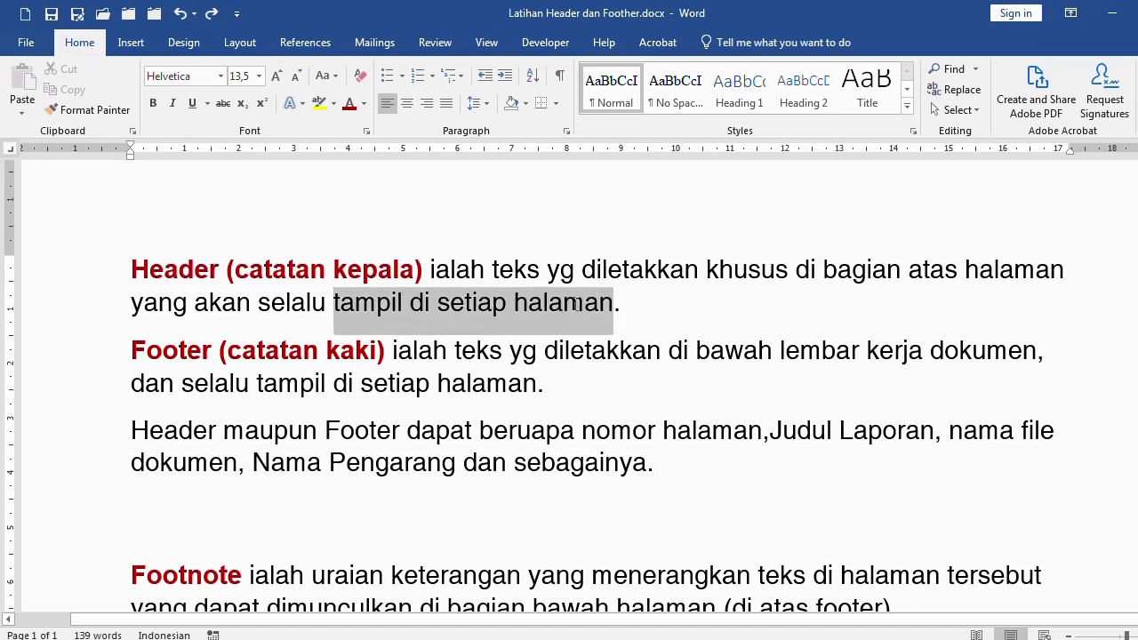
{"action": "left_click", "coordinate": [153, 103]}
{"action": "left_click", "coordinate": [303, 432]}
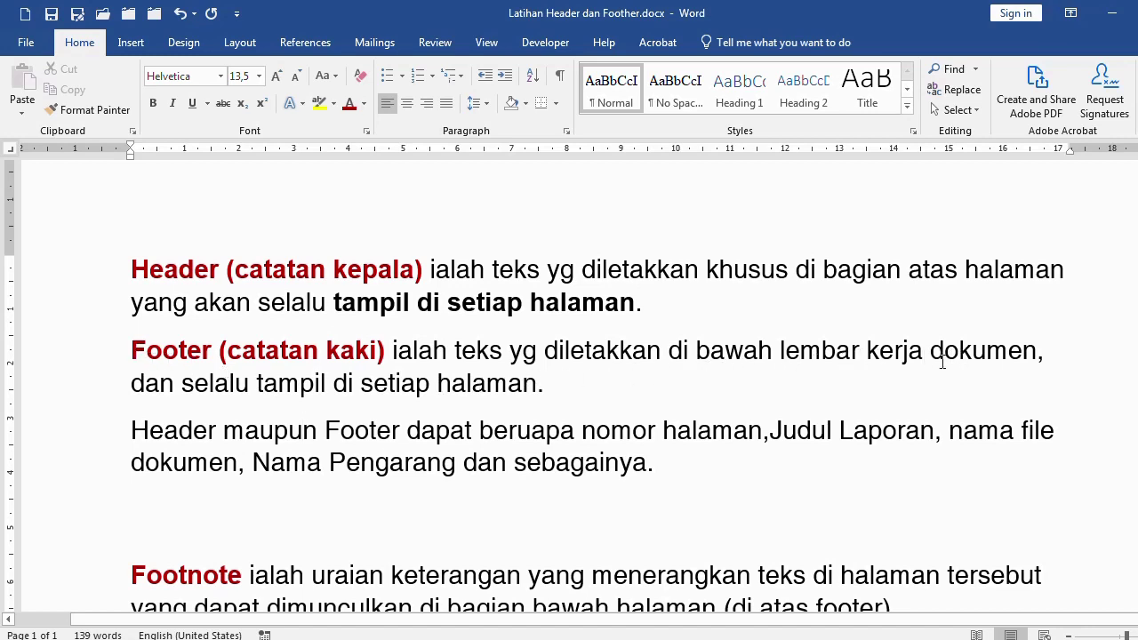
Bold 'tampil di setiap halaman' in the Footer definition as well
{"action": "left_click_drag", "start_coordinate": [276, 384], "coordinate": [537, 387]}
{"action": "left_click", "coordinate": [152, 103]}
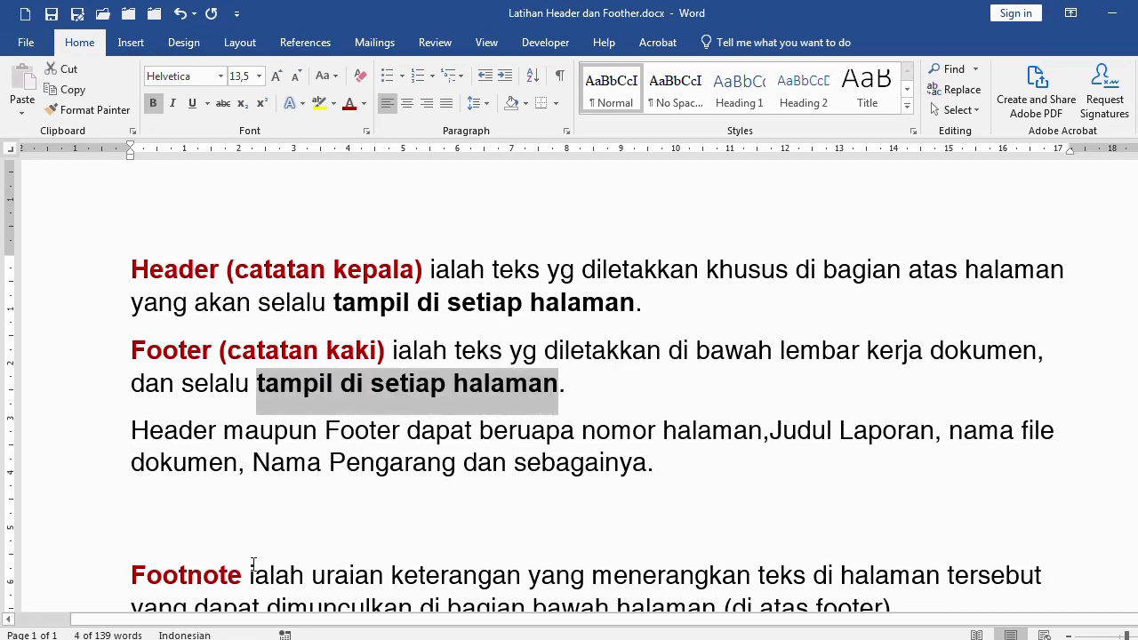
{"action": "left_click", "coordinate": [211, 407]}
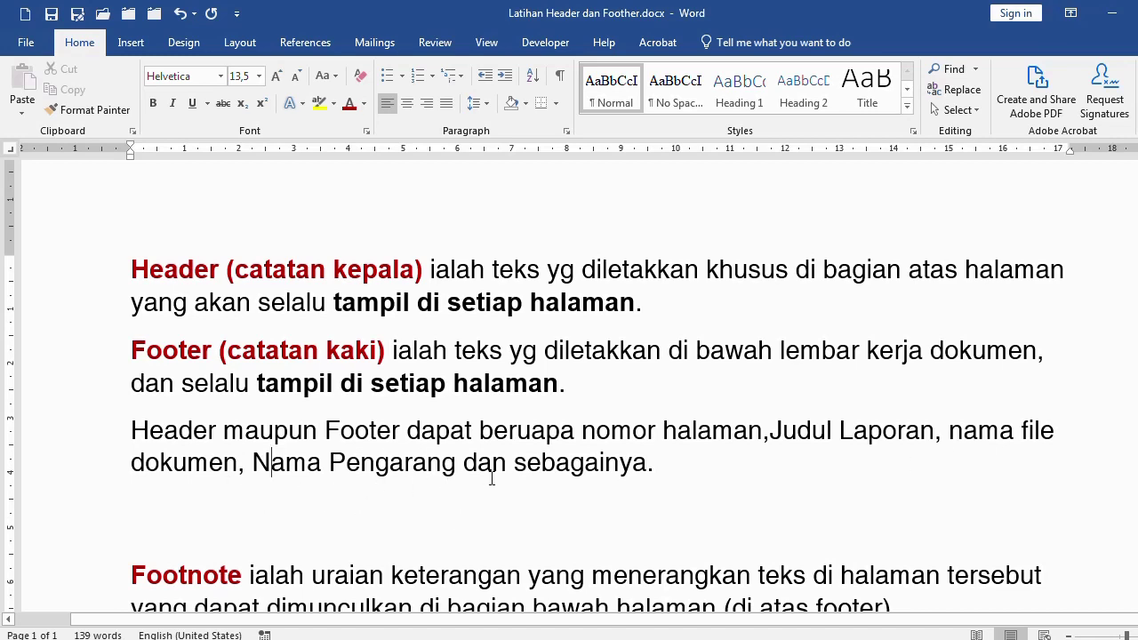
{"action": "left_click", "coordinate": [655, 474]}
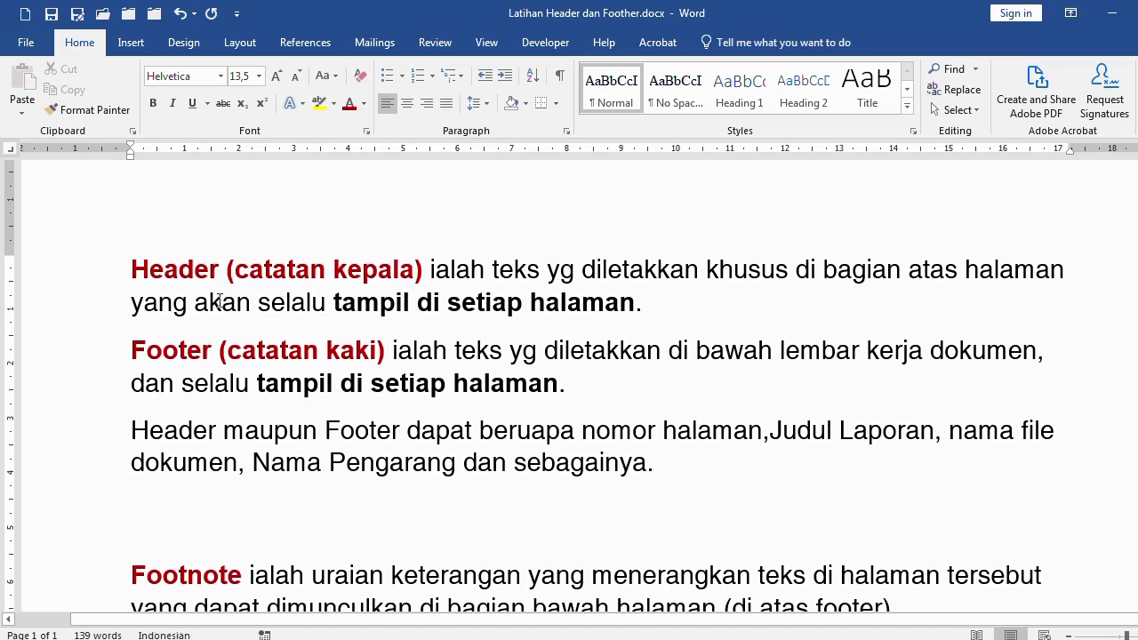
{"action": "left_click", "coordinate": [164, 271]}
Switch to the PKL report document and jump to the top of its title page
{"action": "mouse_move", "coordinate": [454, 630]}
{"action": "left_click", "coordinate": [454, 560]}
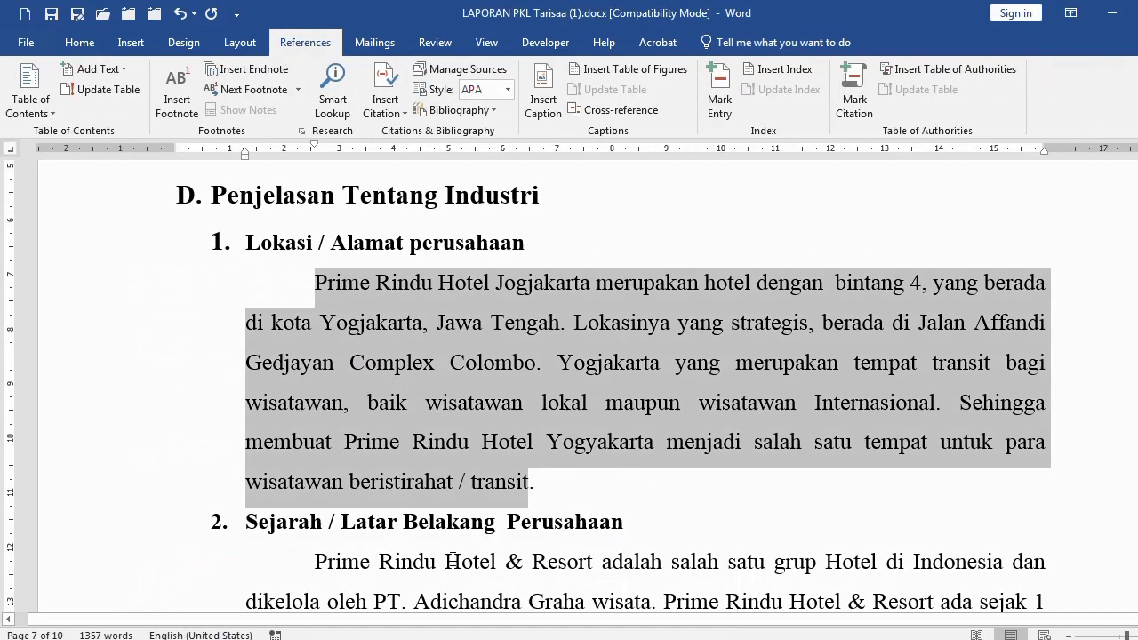
{"action": "left_click", "coordinate": [453, 561]}
{"action": "double_click", "coordinate": [402, 325]}
{"action": "key", "text": "ctrl+Home"}
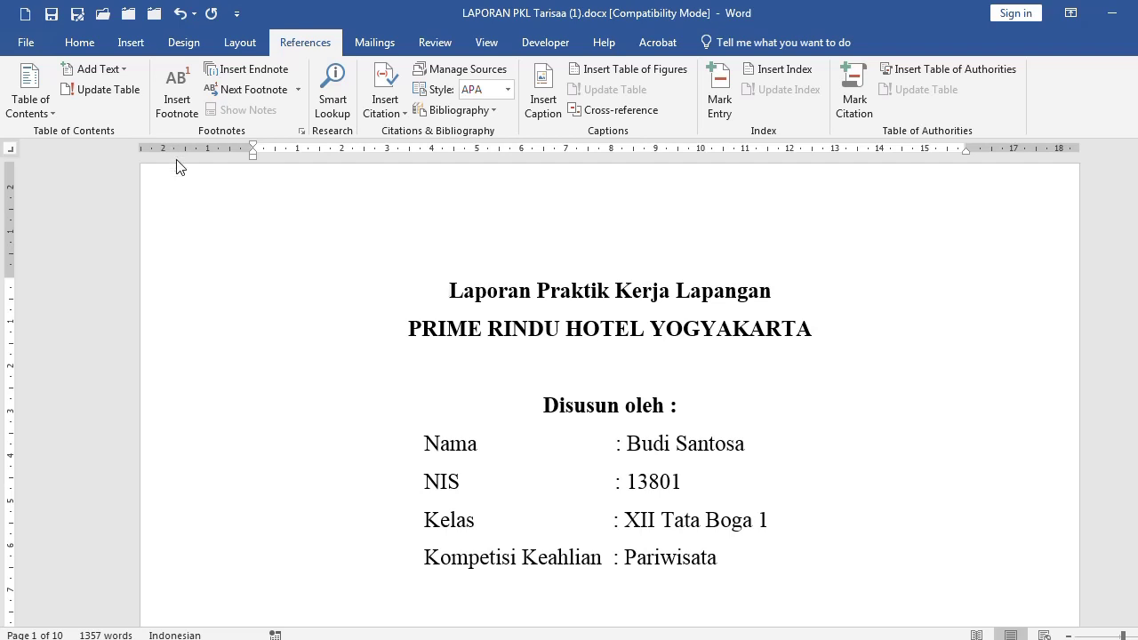
{"action": "left_click", "coordinate": [131, 43]}
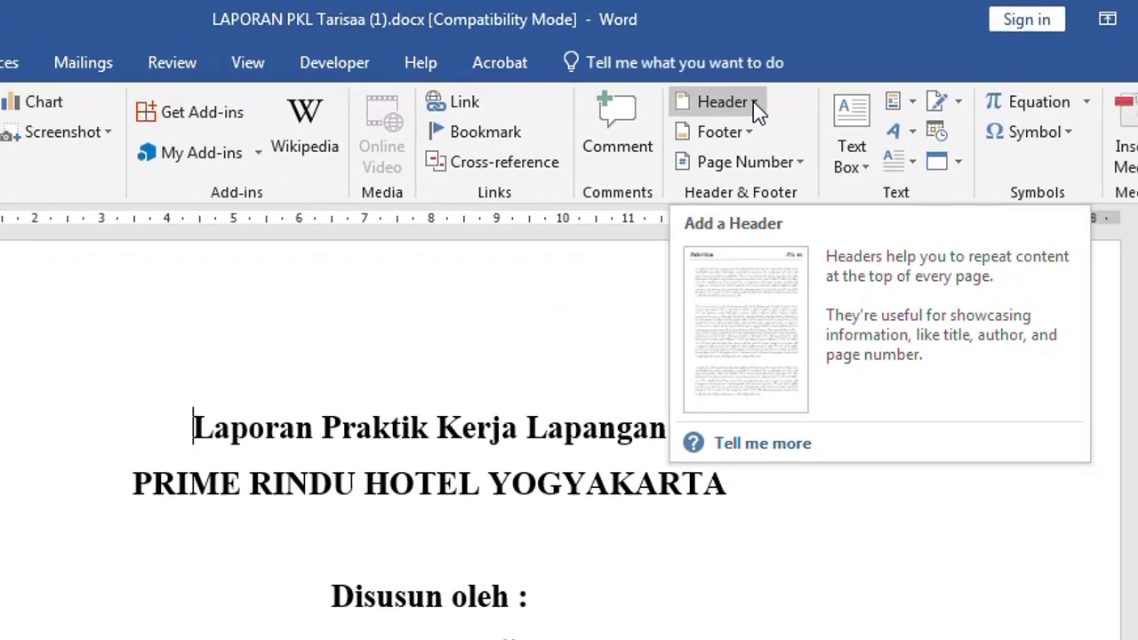
Insert the built-in Integral header with its red shaded title bar
{"action": "left_click", "coordinate": [753, 102]}
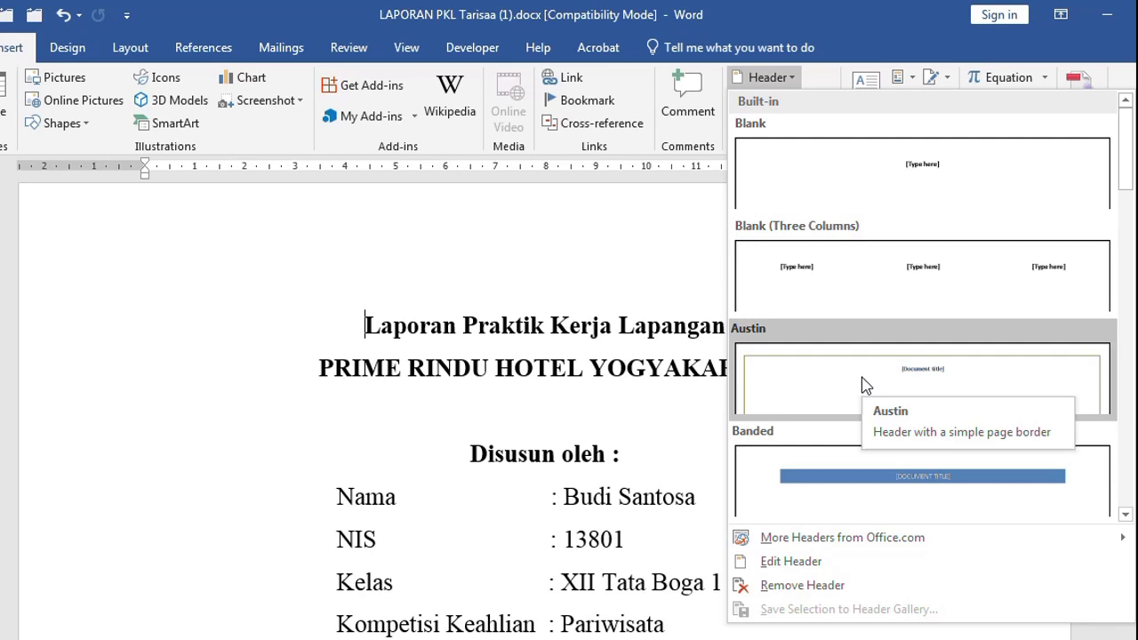
{"action": "scroll", "coordinate": [853, 404], "scroll_direction": "down", "scroll_amount": 5}
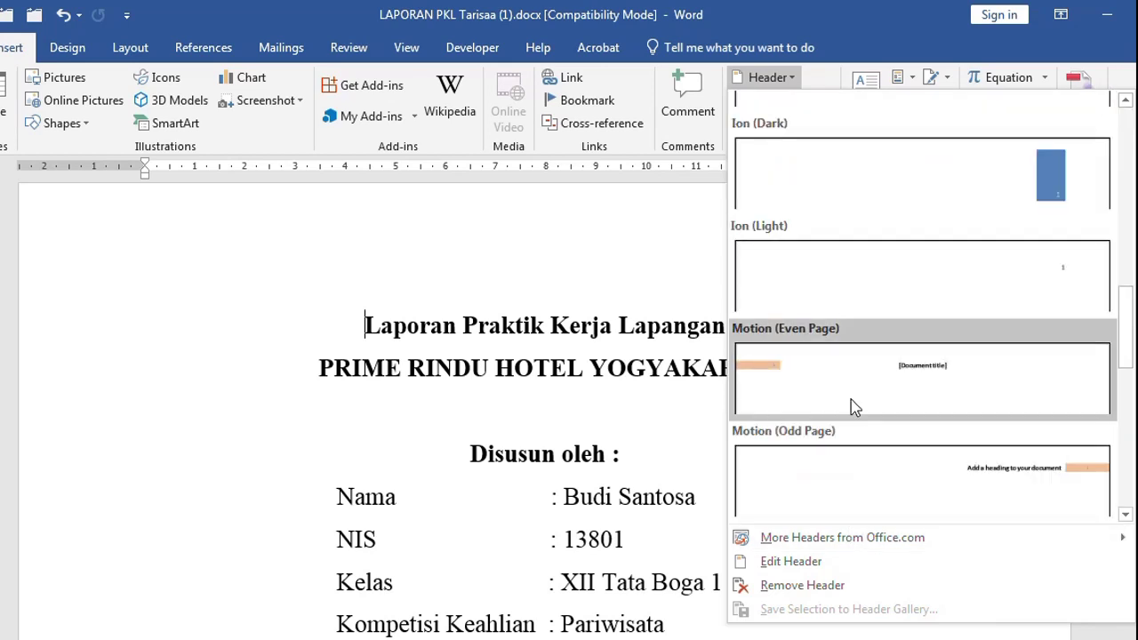
{"action": "scroll", "coordinate": [854, 405], "scroll_direction": "up", "scroll_amount": 3}
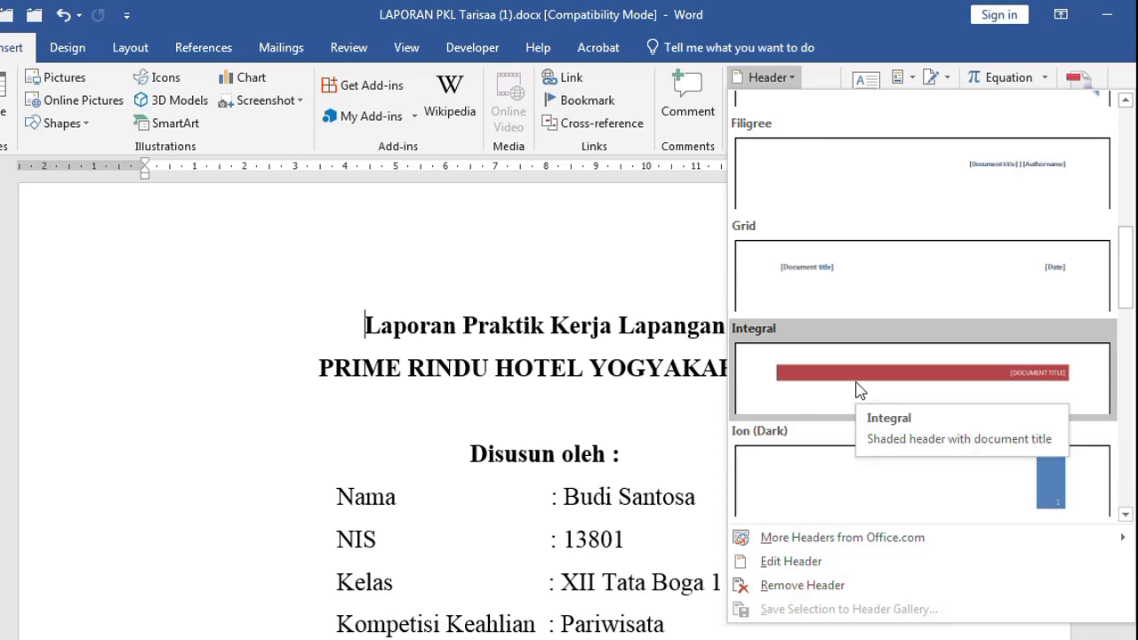
{"action": "left_click", "coordinate": [858, 387]}
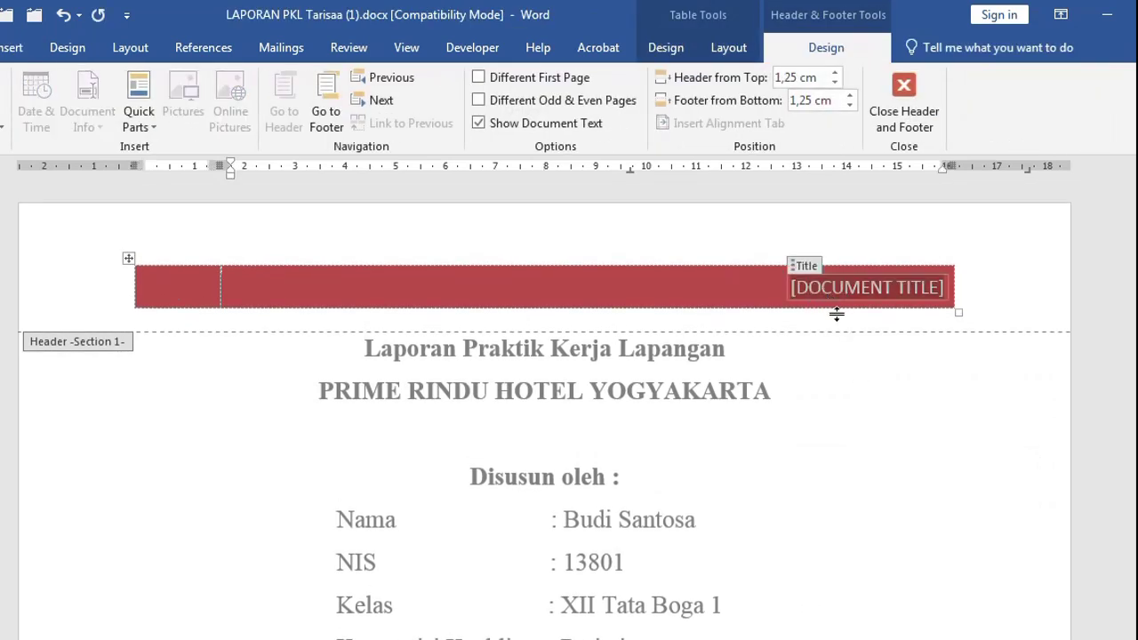
Enter 'LATIHAN HEADER DAN FOOTHER' as the header title and return to the body text
{"action": "type", "text": "LATIHAN"}
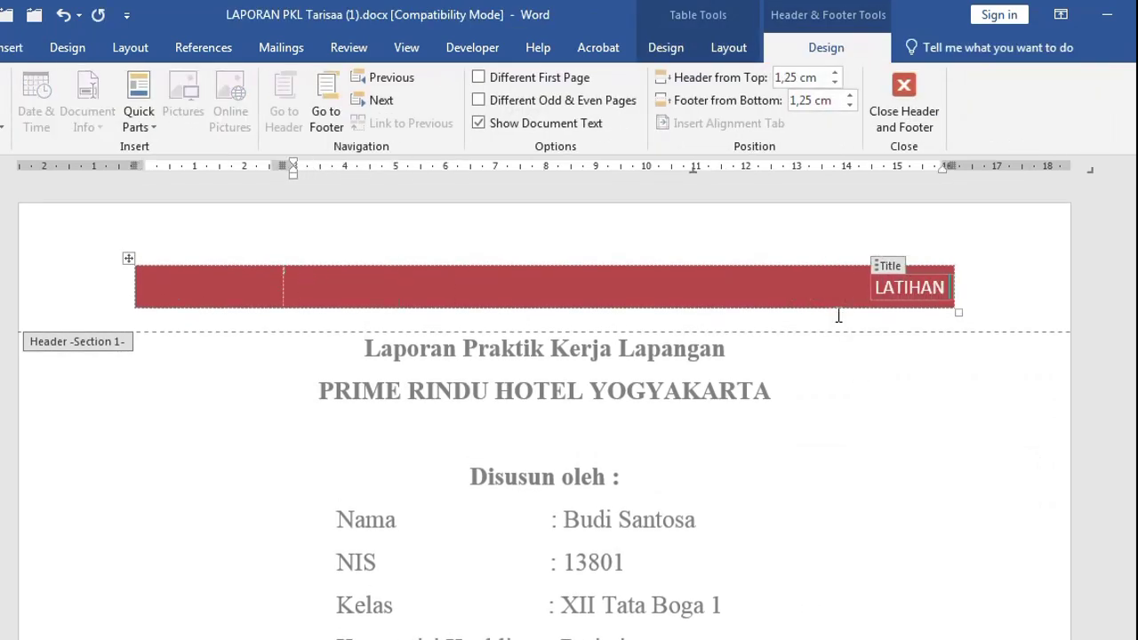
{"action": "type", "text": " HEADER DAN FOOTHER"}
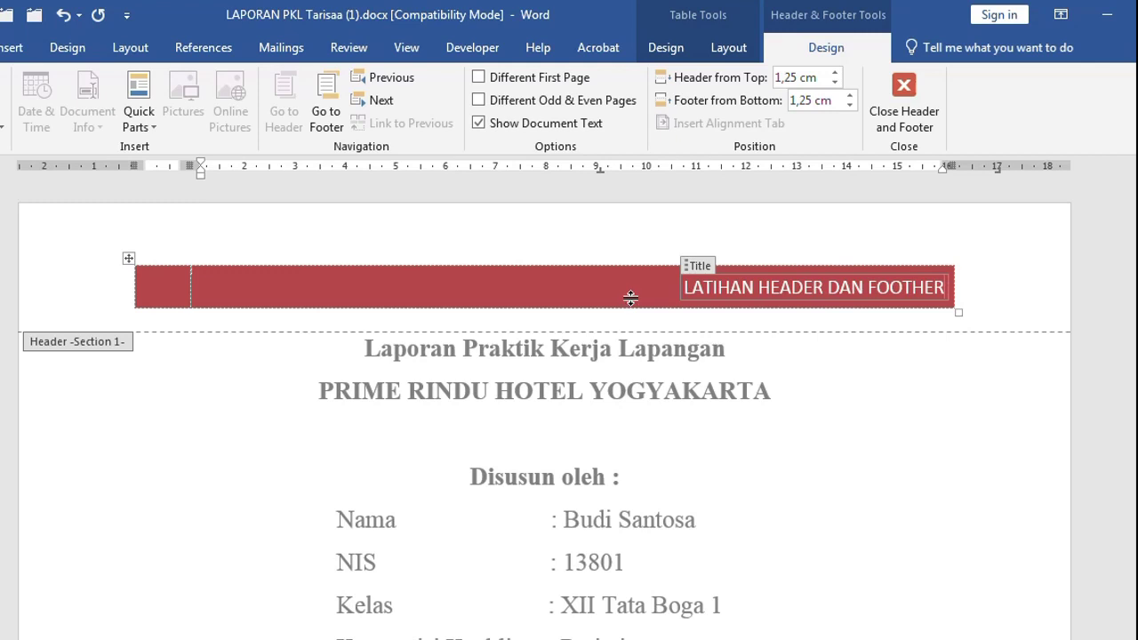
{"action": "double_click", "coordinate": [246, 412]}
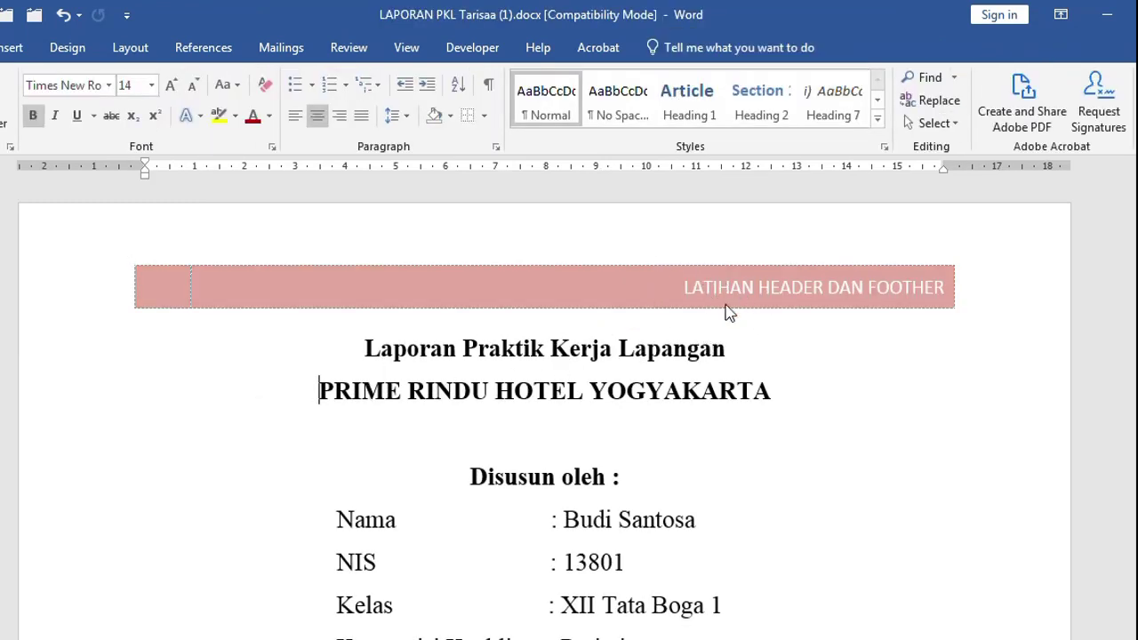
Scroll down through the pages to check the header, then back up to the cover
{"action": "scroll", "coordinate": [712, 306], "scroll_direction": "down", "scroll_amount": 6}
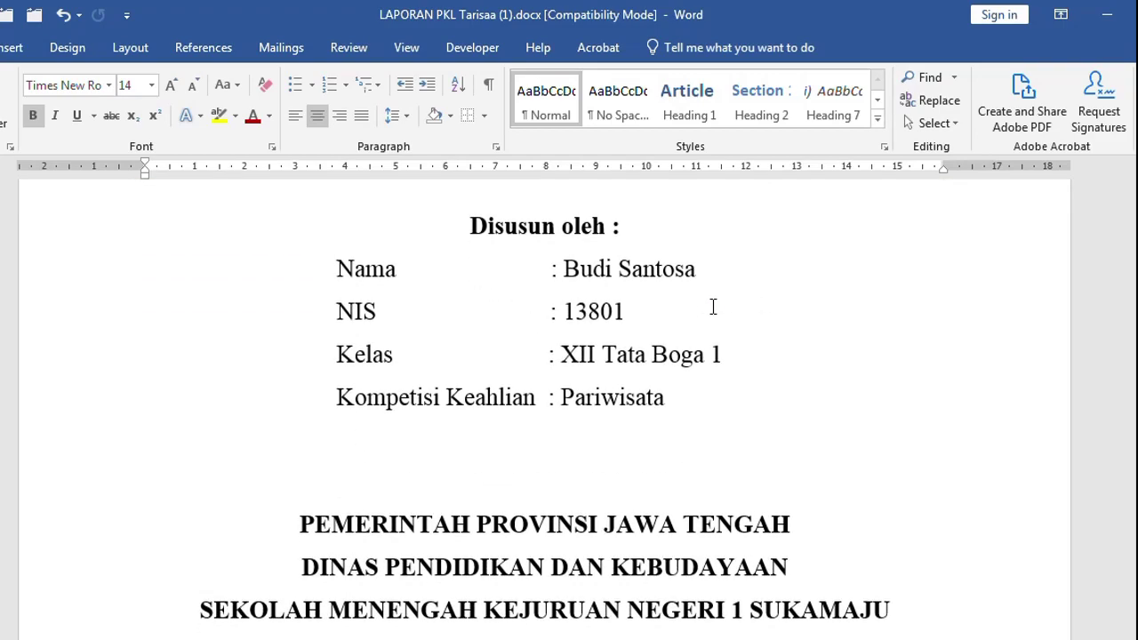
{"action": "scroll", "coordinate": [713, 307], "scroll_direction": "down", "scroll_amount": 5}
{"action": "scroll", "coordinate": [717, 322], "scroll_direction": "down", "scroll_amount": 20}
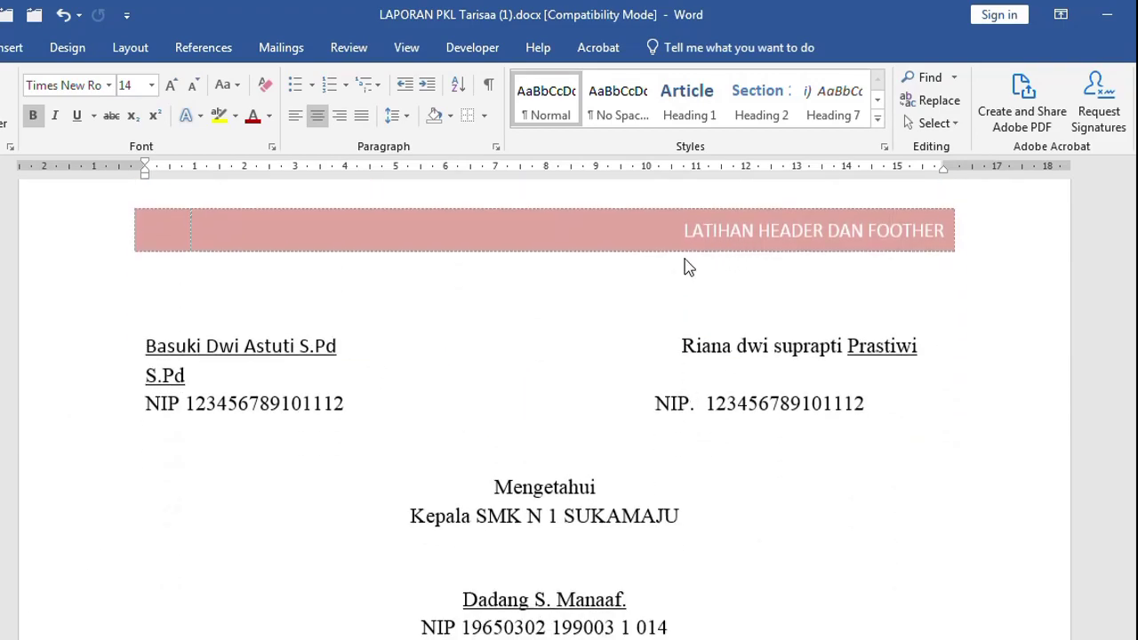
{"action": "scroll", "coordinate": [786, 330], "scroll_direction": "down", "scroll_amount": 6}
{"action": "scroll", "coordinate": [786, 331], "scroll_direction": "down", "scroll_amount": 4}
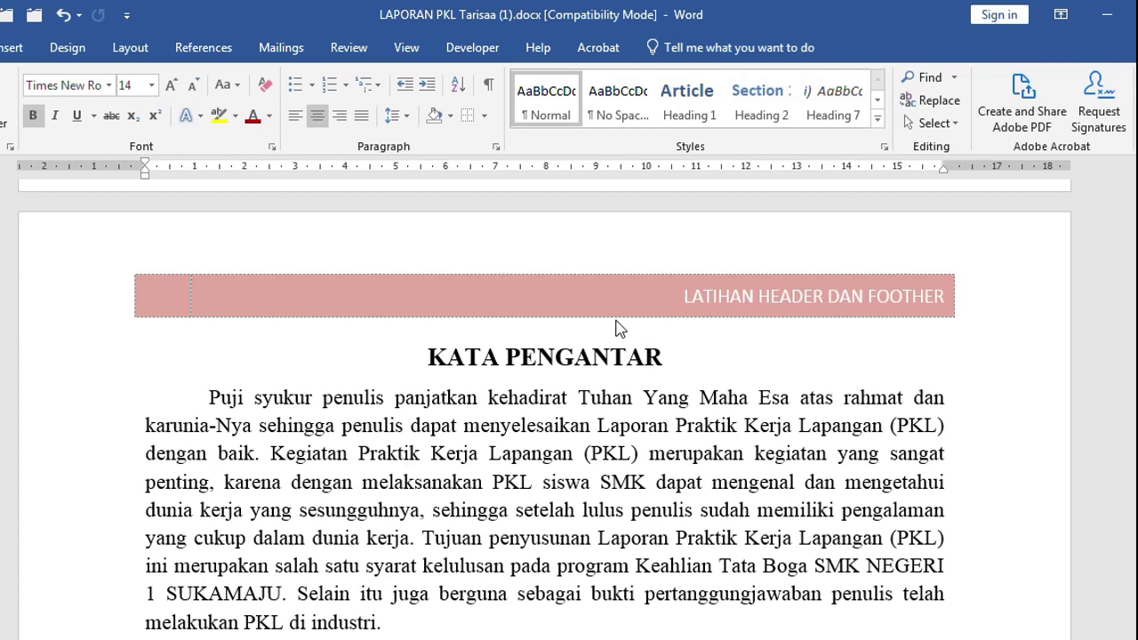
{"action": "scroll", "coordinate": [619, 329], "scroll_direction": "up", "scroll_amount": 15}
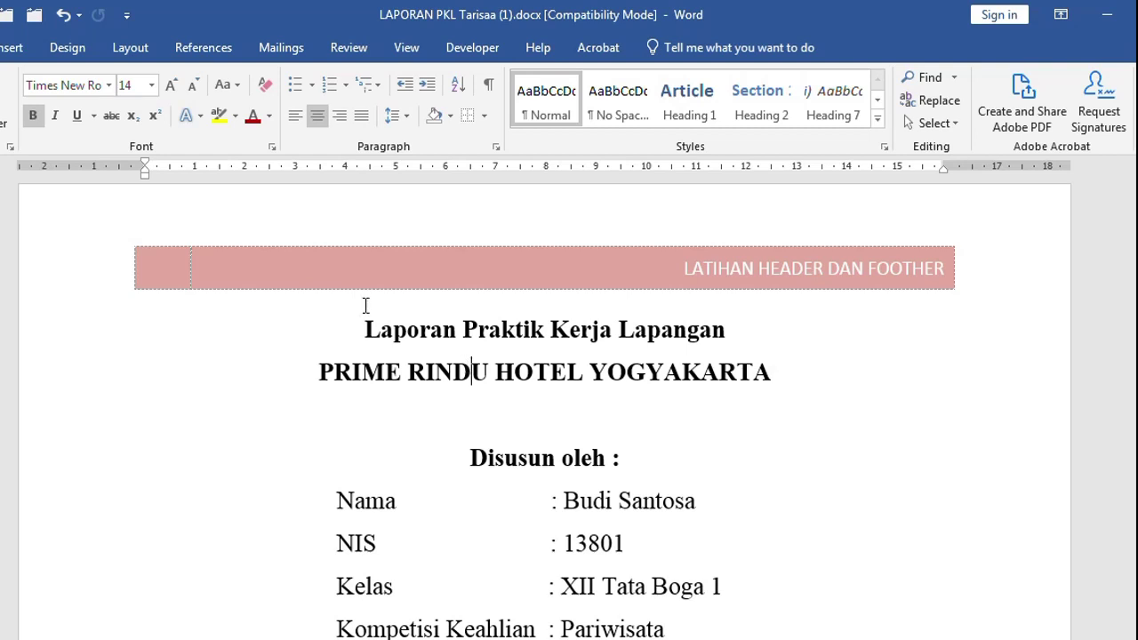
Clear the 'LATIHAN HEADER DAN FOOTHER' text and delete the header table, leaving the header empty
{"action": "double_click", "coordinate": [61, 227]}
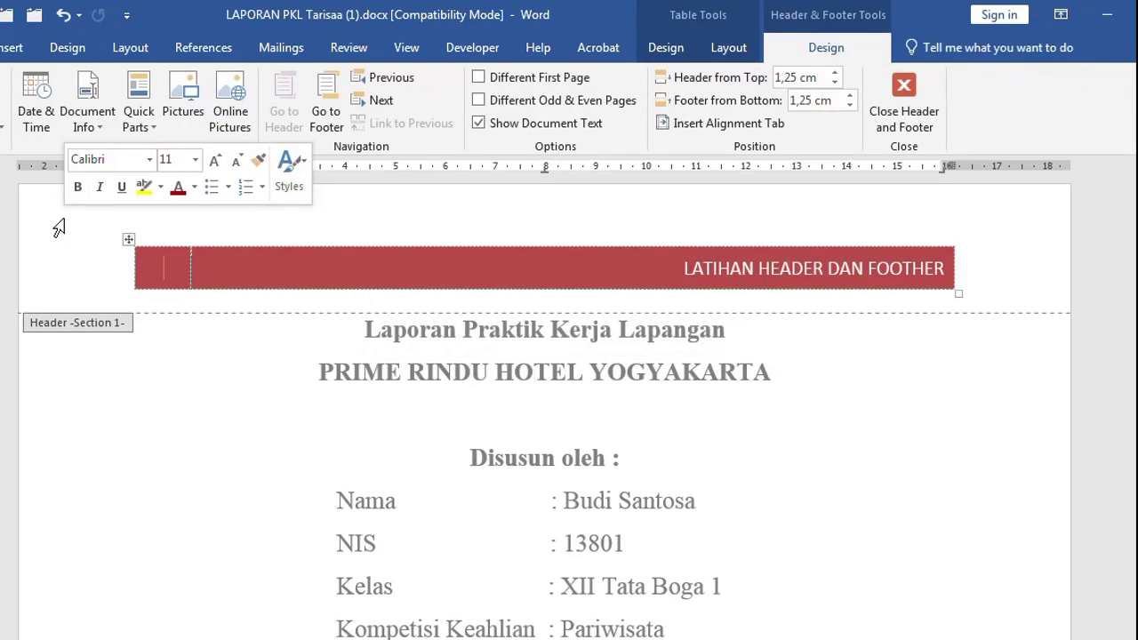
{"action": "left_click", "coordinate": [36, 265]}
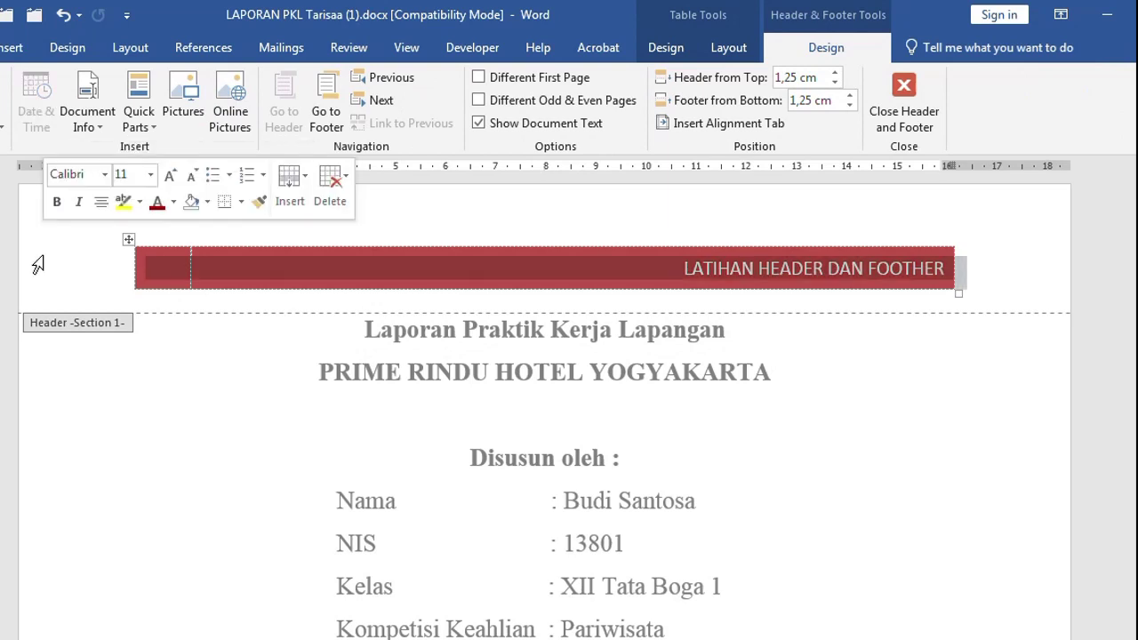
{"action": "key", "text": "Delete"}
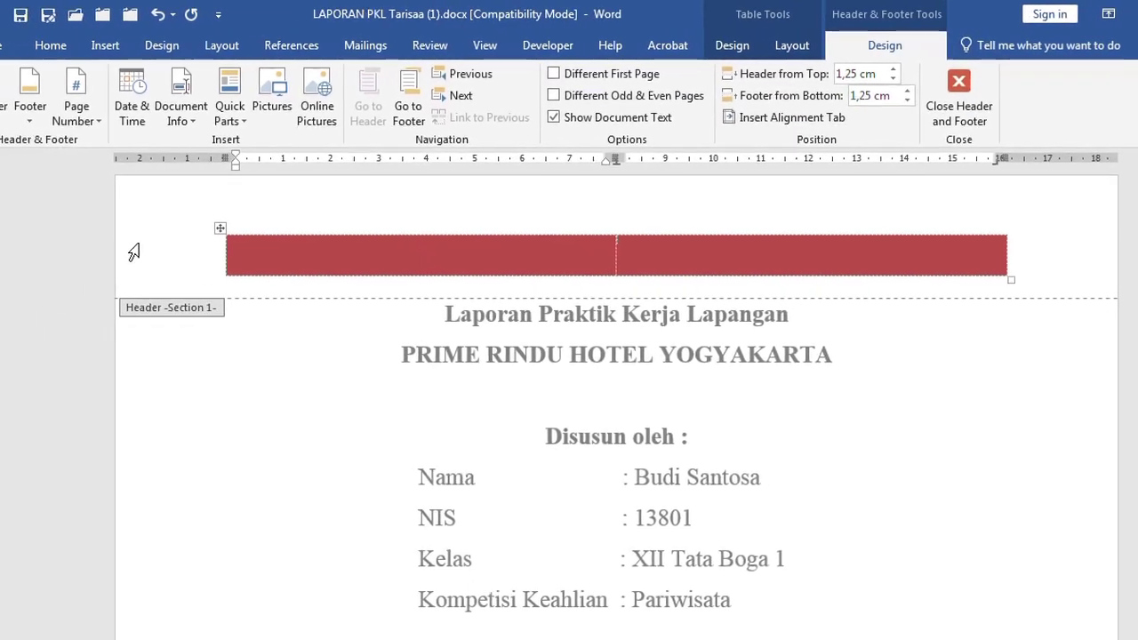
{"action": "left_click", "coordinate": [37, 264]}
{"action": "key", "text": "BackSpace"}
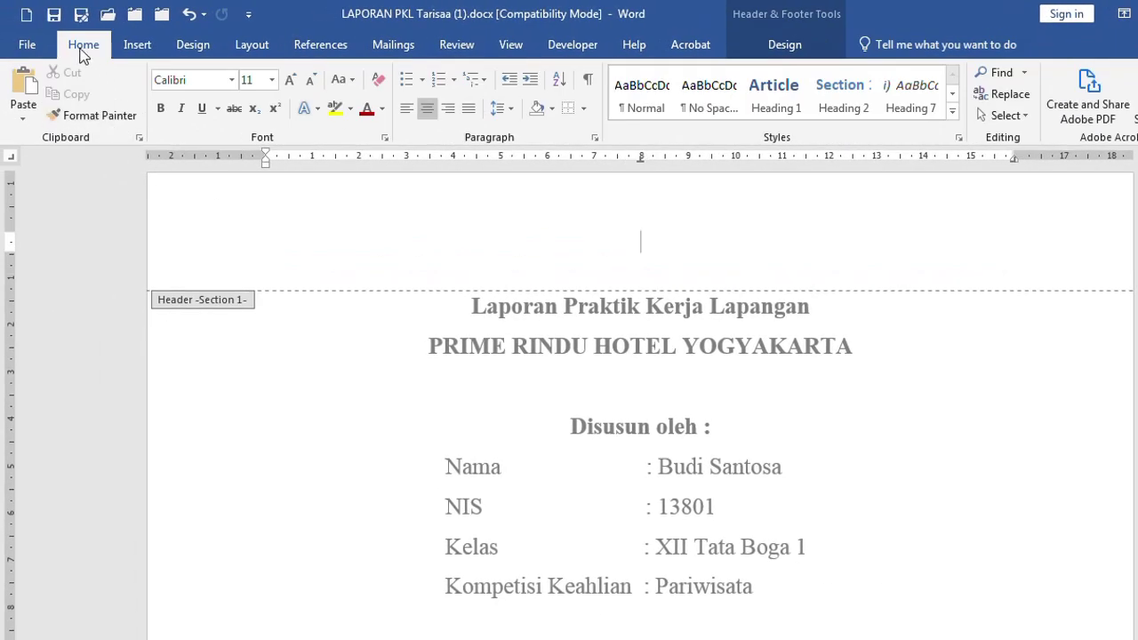
{"action": "double_click", "coordinate": [233, 344]}
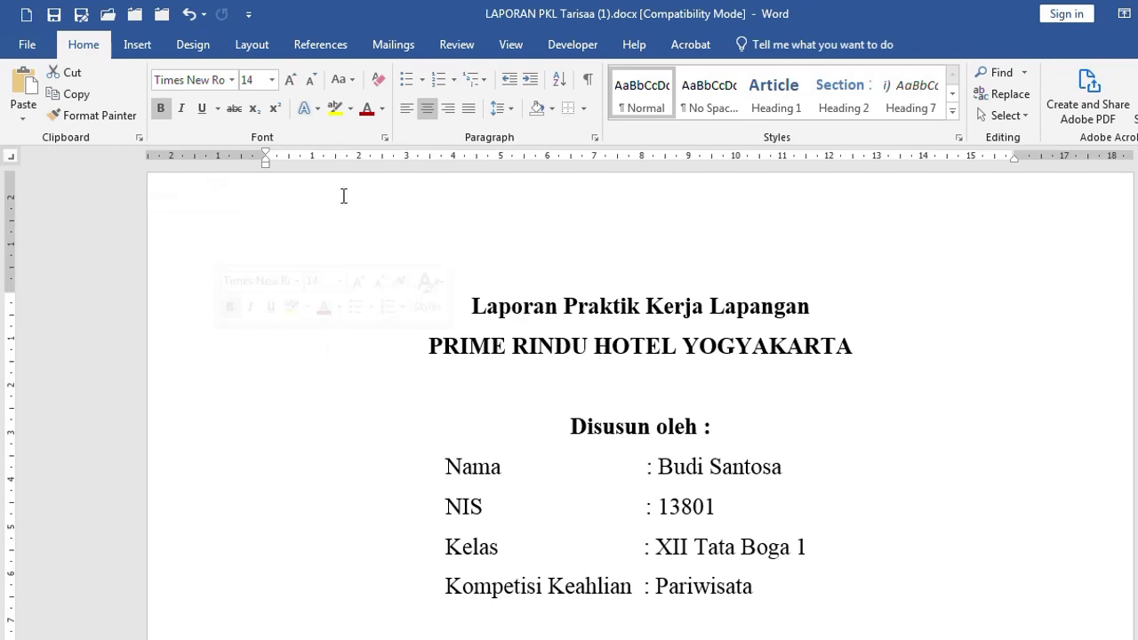
{"action": "left_click", "coordinate": [136, 47]}
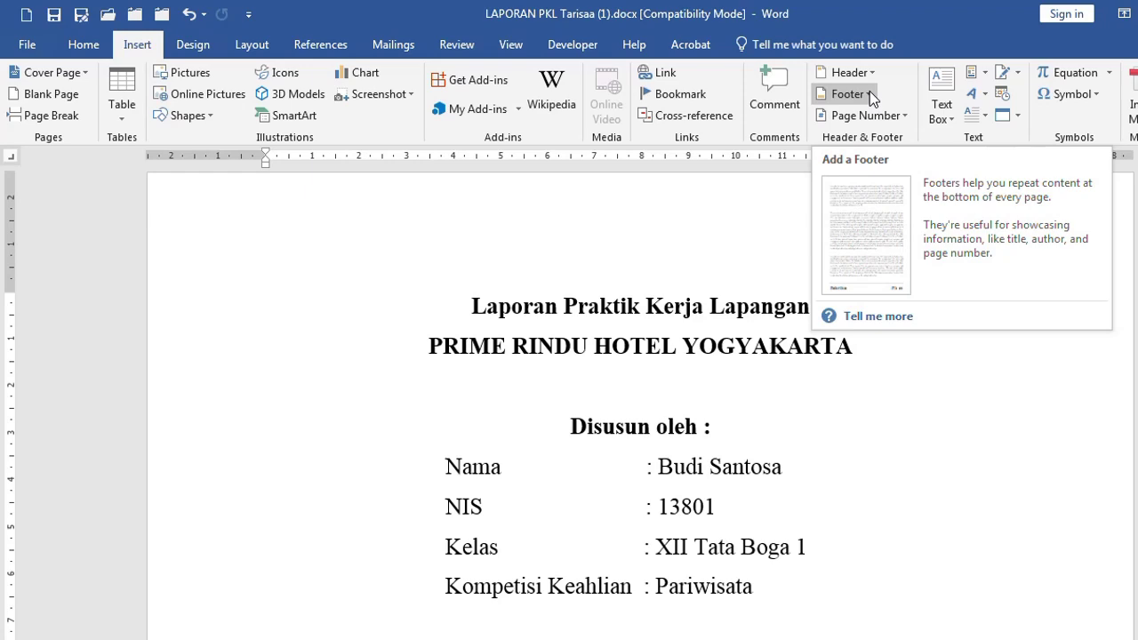
Insert the Blank built-in footer with its placeholder line
{"action": "left_click", "coordinate": [869, 92]}
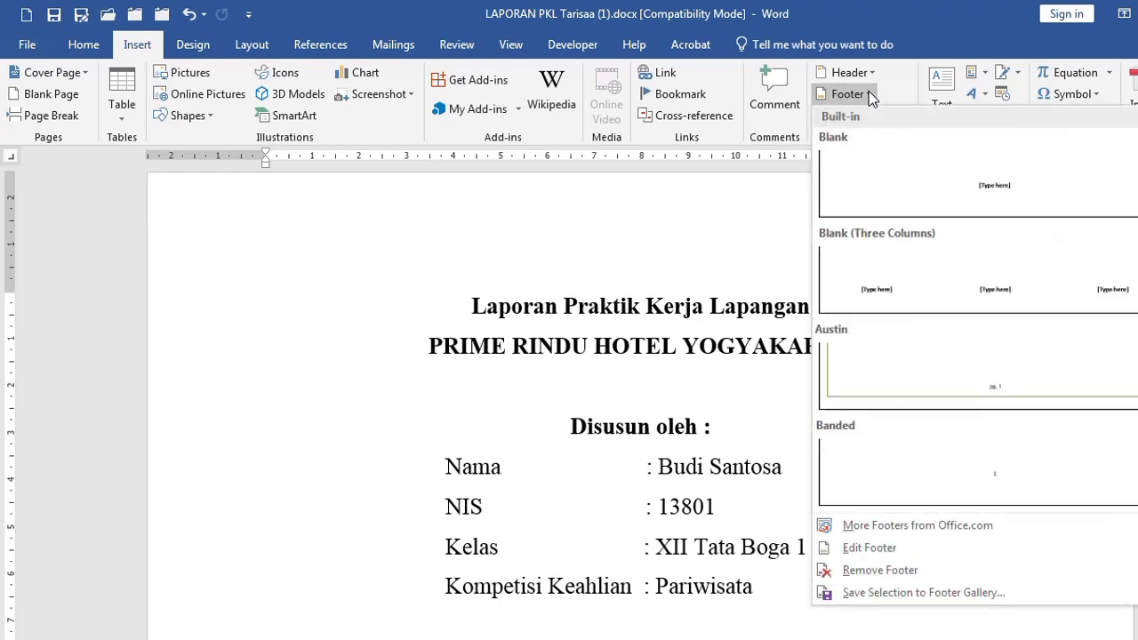
{"action": "scroll", "coordinate": [992, 433], "scroll_direction": "down", "scroll_amount": 10}
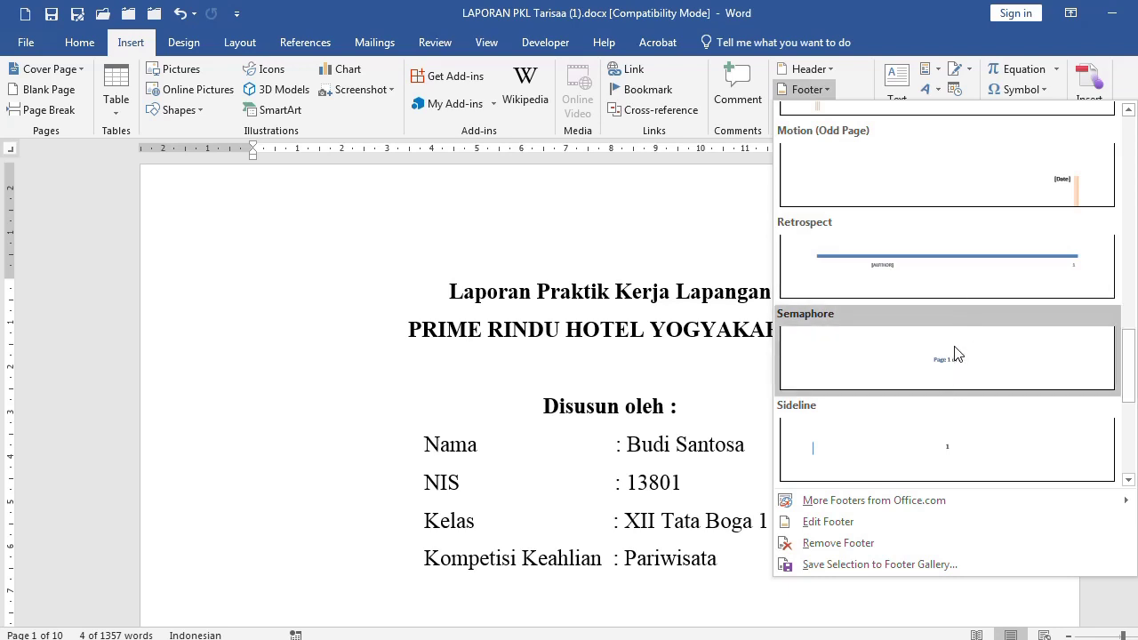
{"action": "scroll", "coordinate": [959, 351], "scroll_direction": "up", "scroll_amount": 2}
{"action": "scroll", "coordinate": [960, 356], "scroll_direction": "up", "scroll_amount": 9}
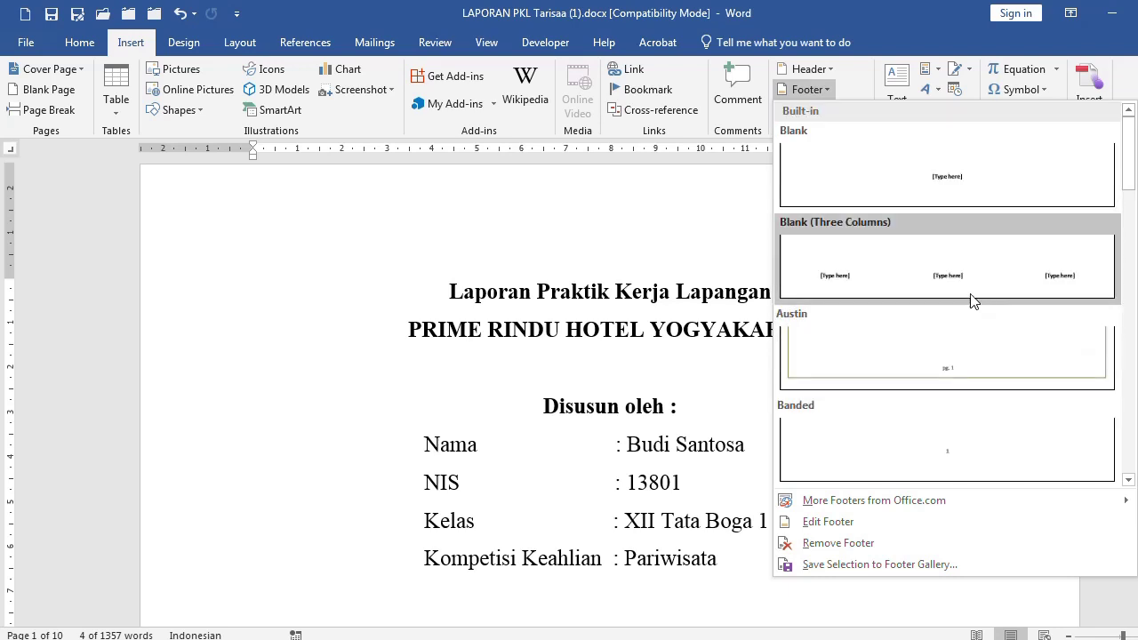
{"action": "left_click", "coordinate": [934, 187]}
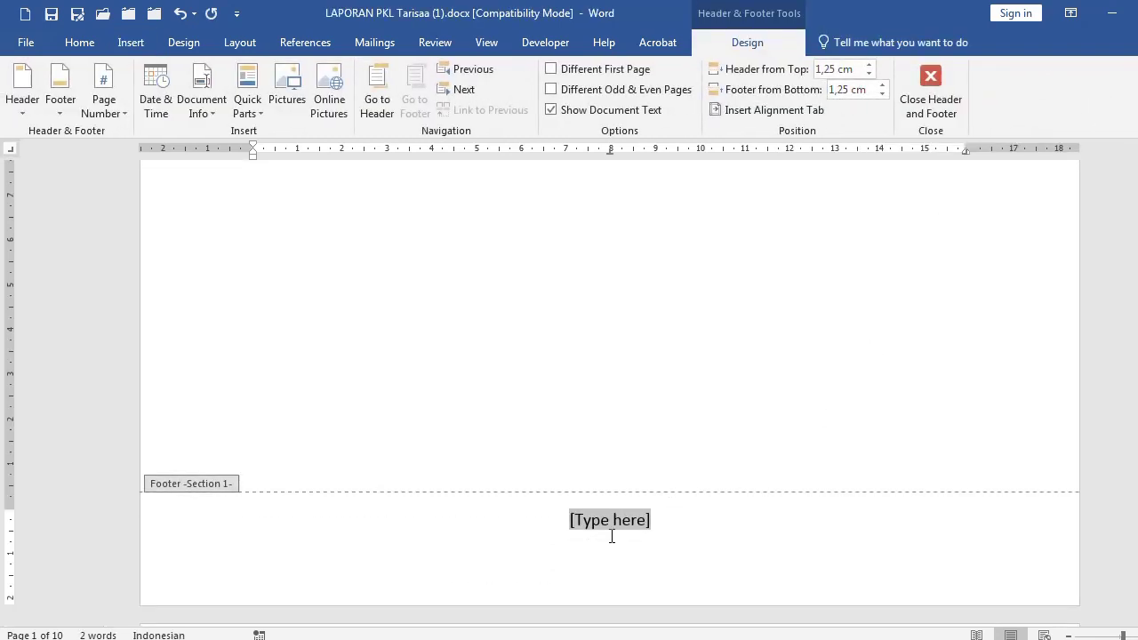
Type 'Buku Catatan Karya' followed by the student's name into the footer
{"action": "type", "text": "Buku Catatan Ka"}
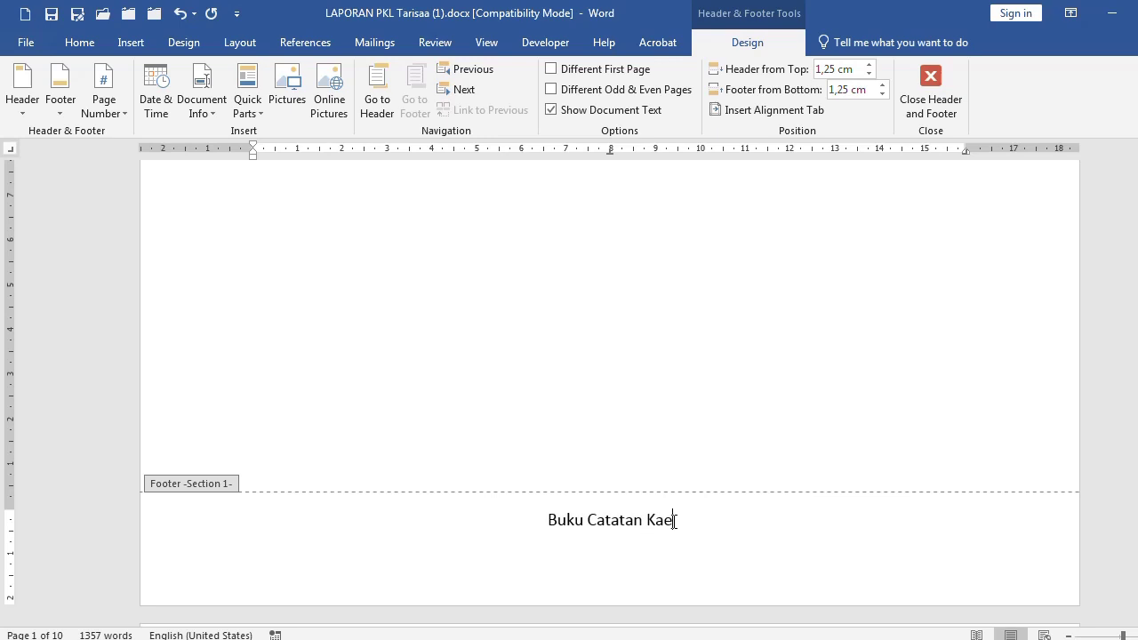
{"action": "type", "text": "ra"}
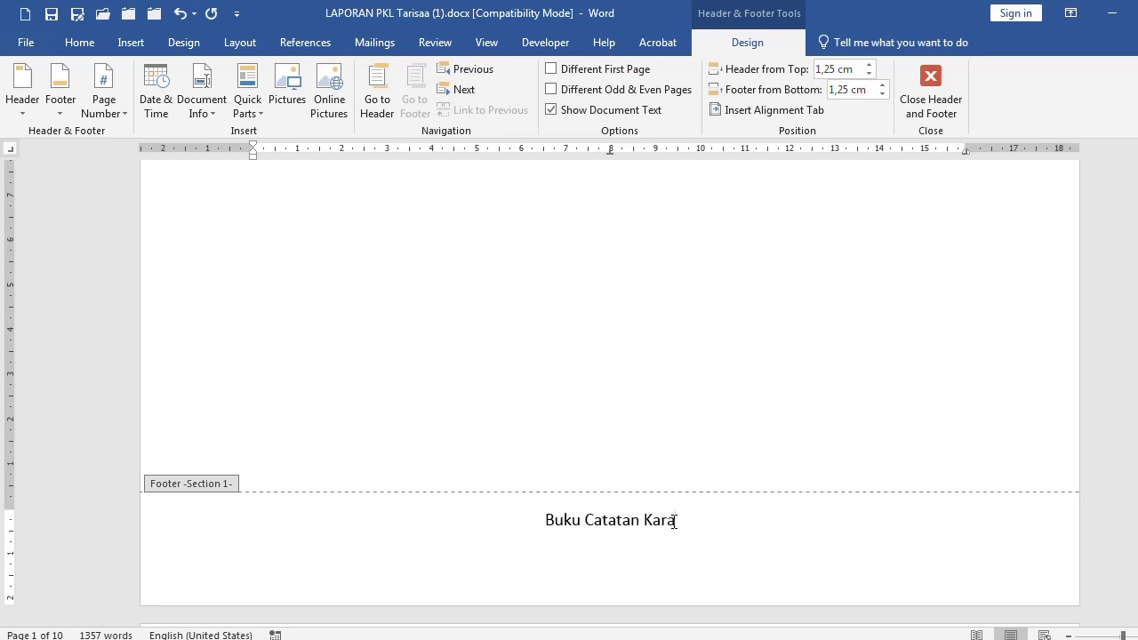
{"action": "key", "text": "BackSpace"}
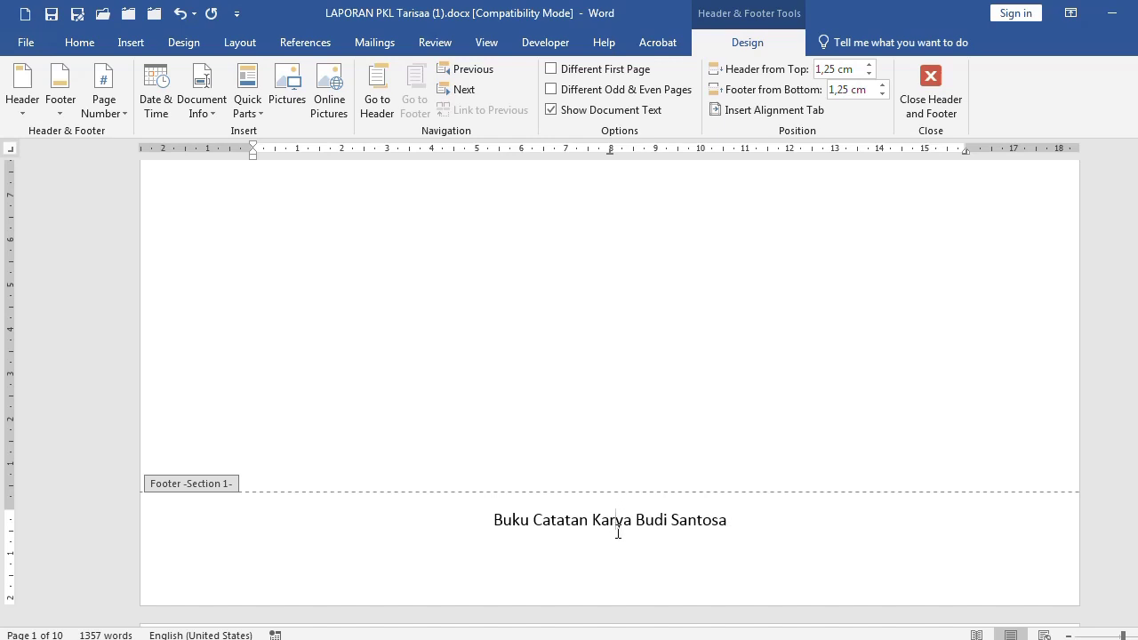
Format the whole footer line in dark red BURDOCKfont at size 20
{"action": "double_click", "coordinate": [602, 523]}
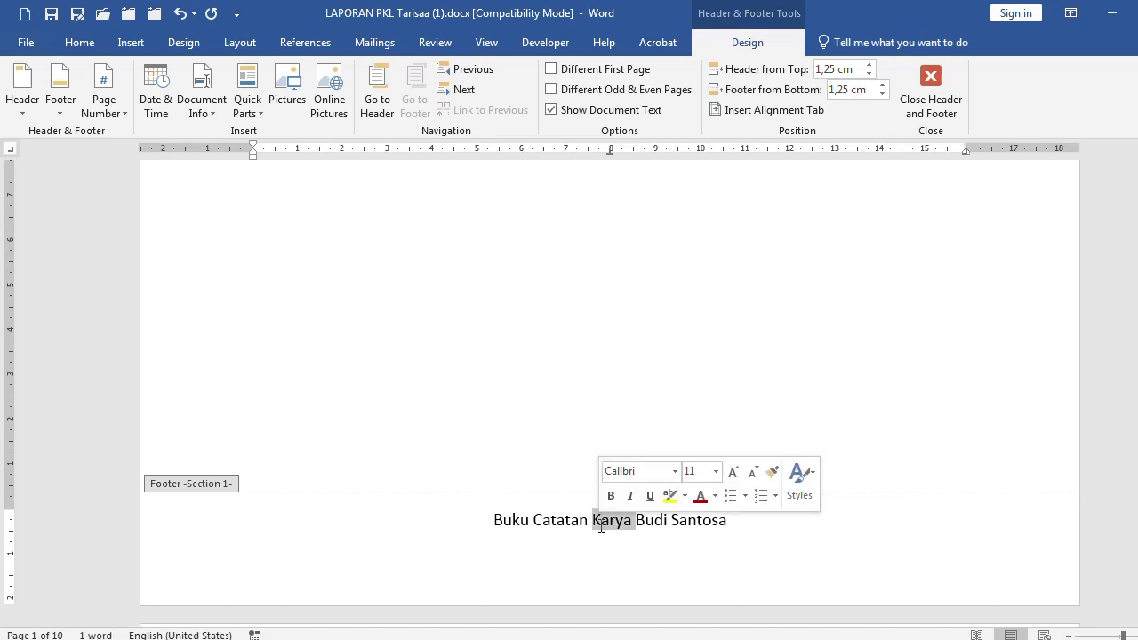
{"action": "left_click", "coordinate": [165, 532]}
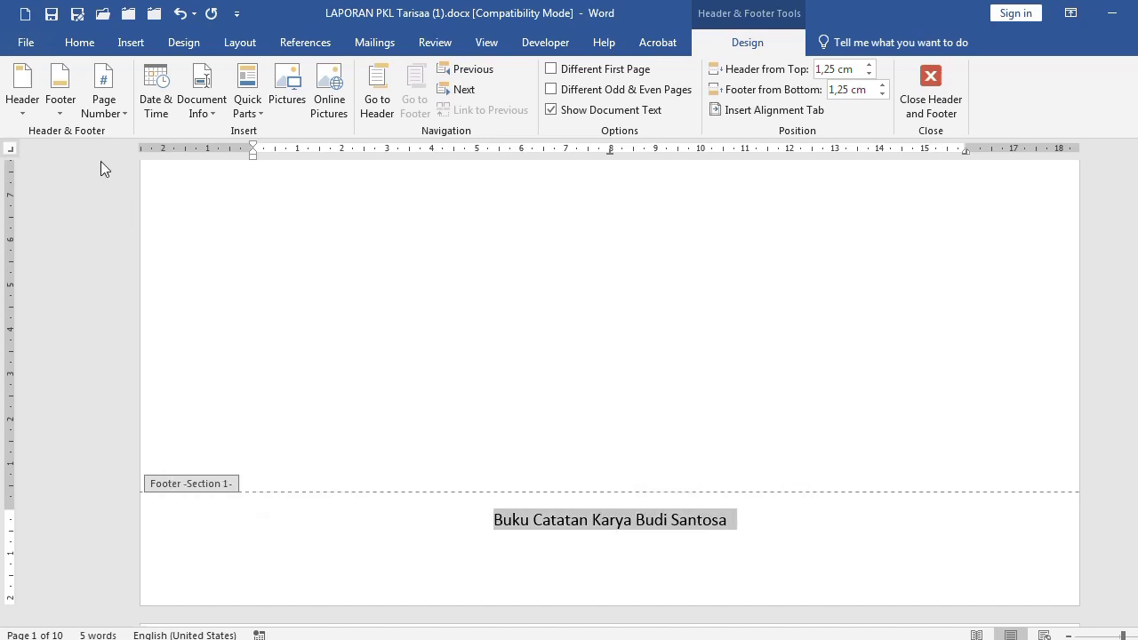
{"action": "left_click", "coordinate": [89, 45]}
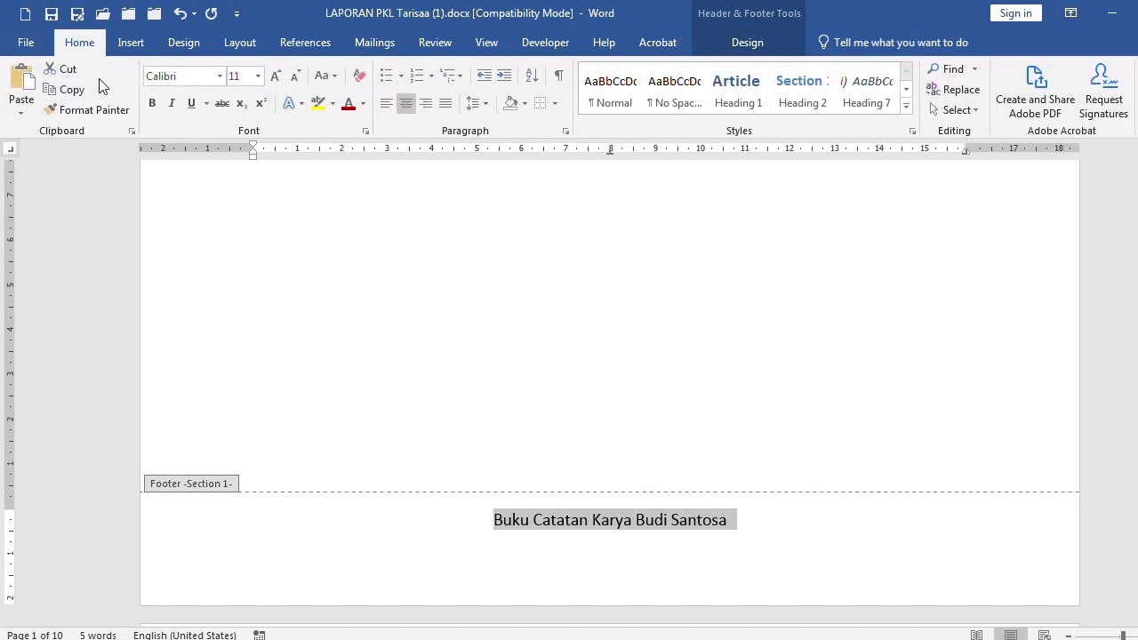
{"action": "left_click", "coordinate": [349, 104]}
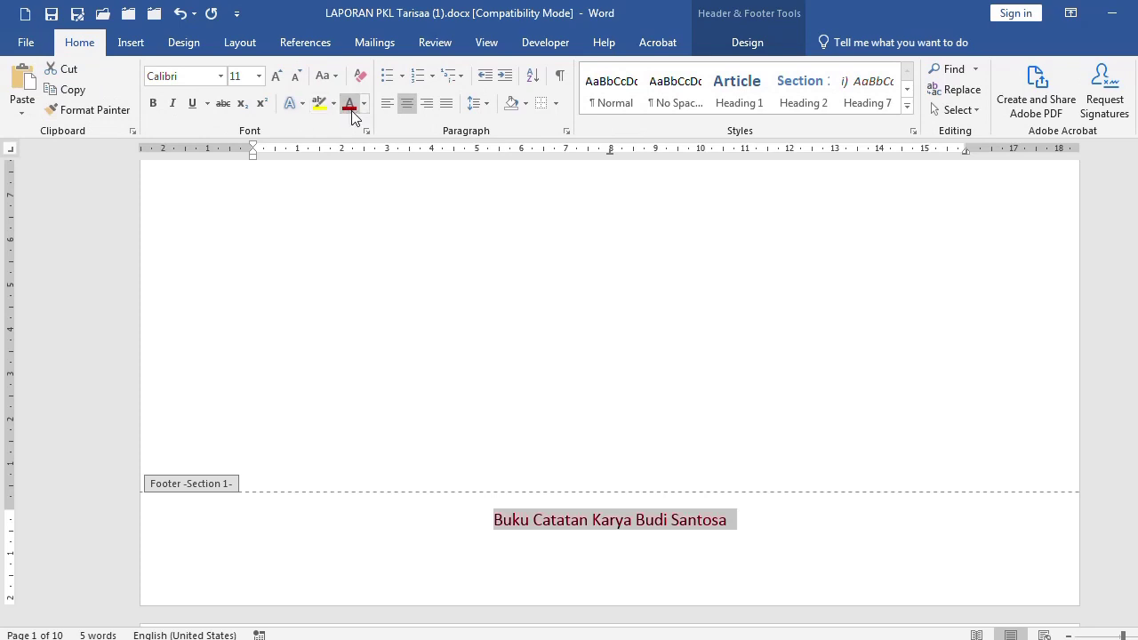
{"action": "left_click", "coordinate": [221, 76]}
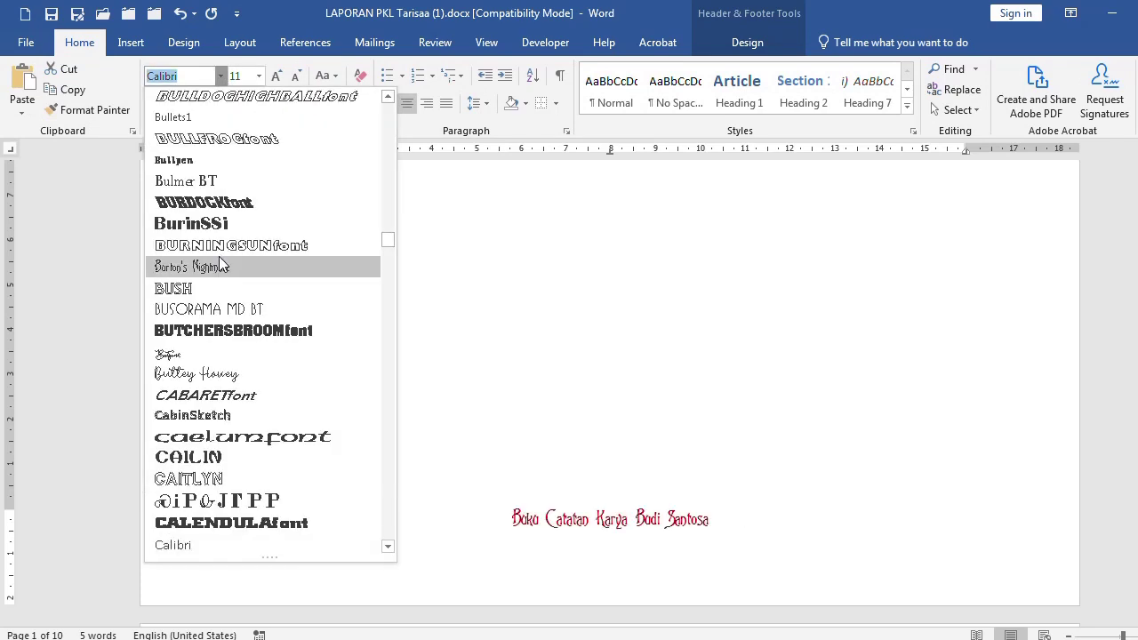
{"action": "left_click", "coordinate": [225, 204]}
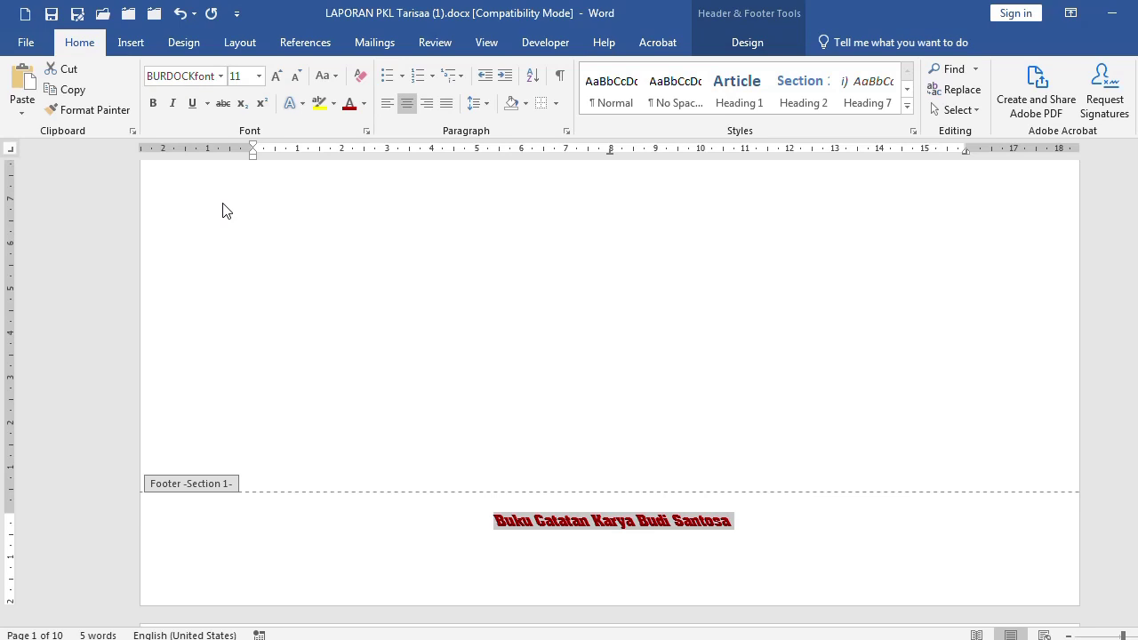
{"action": "left_click", "coordinate": [259, 76]}
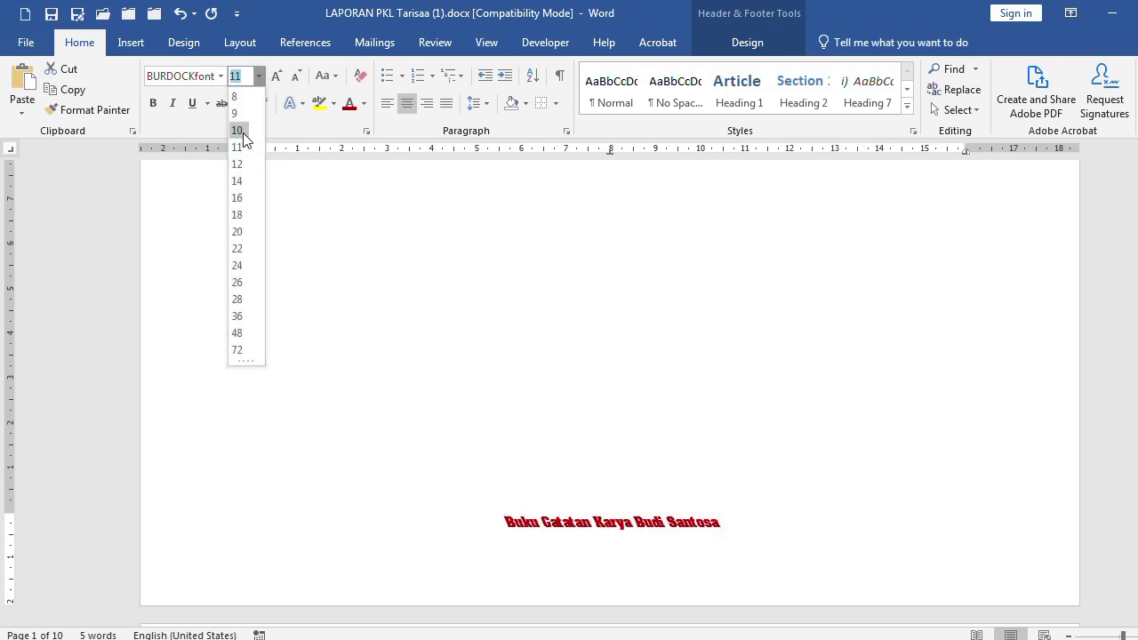
{"action": "left_click", "coordinate": [238, 232]}
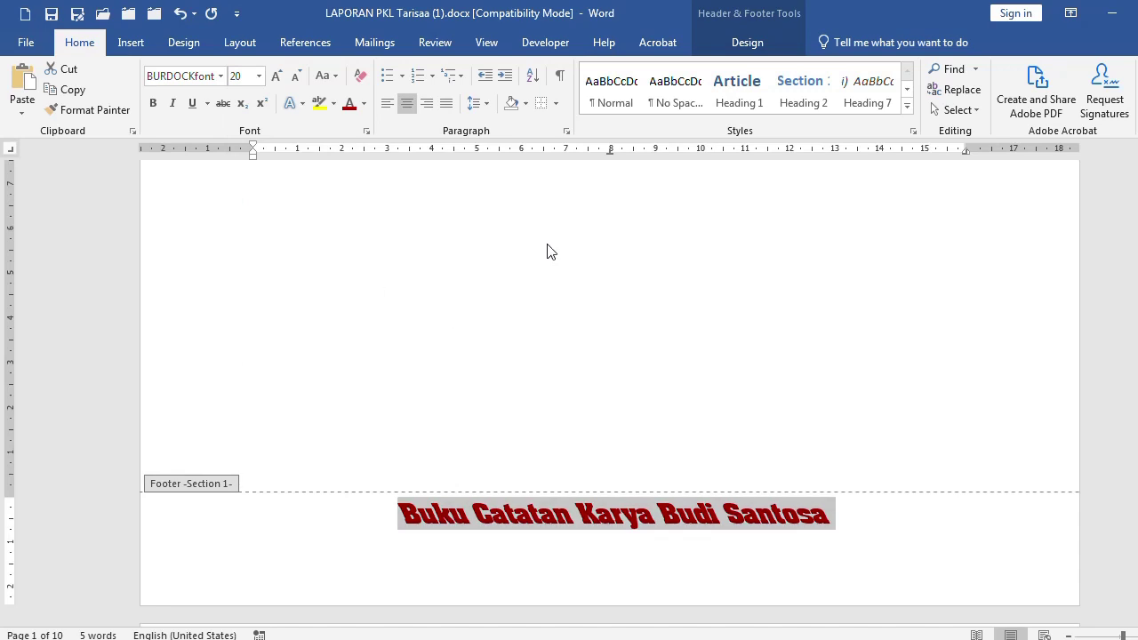
Leave footer editing and browse the footer designs without applying one
{"action": "double_click", "coordinate": [729, 199]}
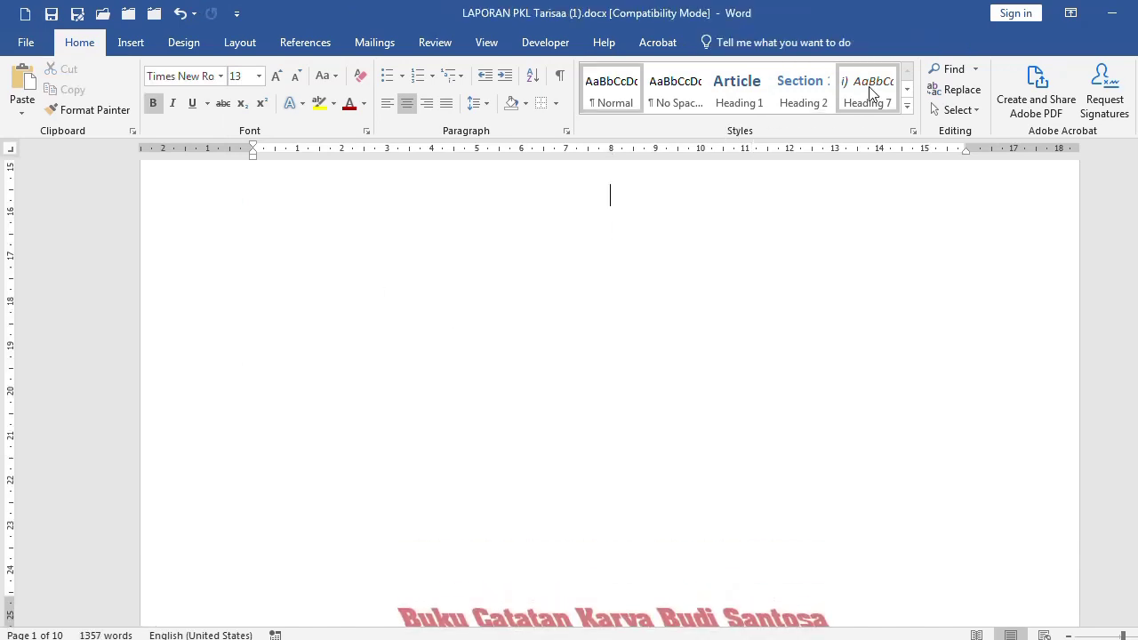
{"action": "left_click", "coordinate": [131, 43]}
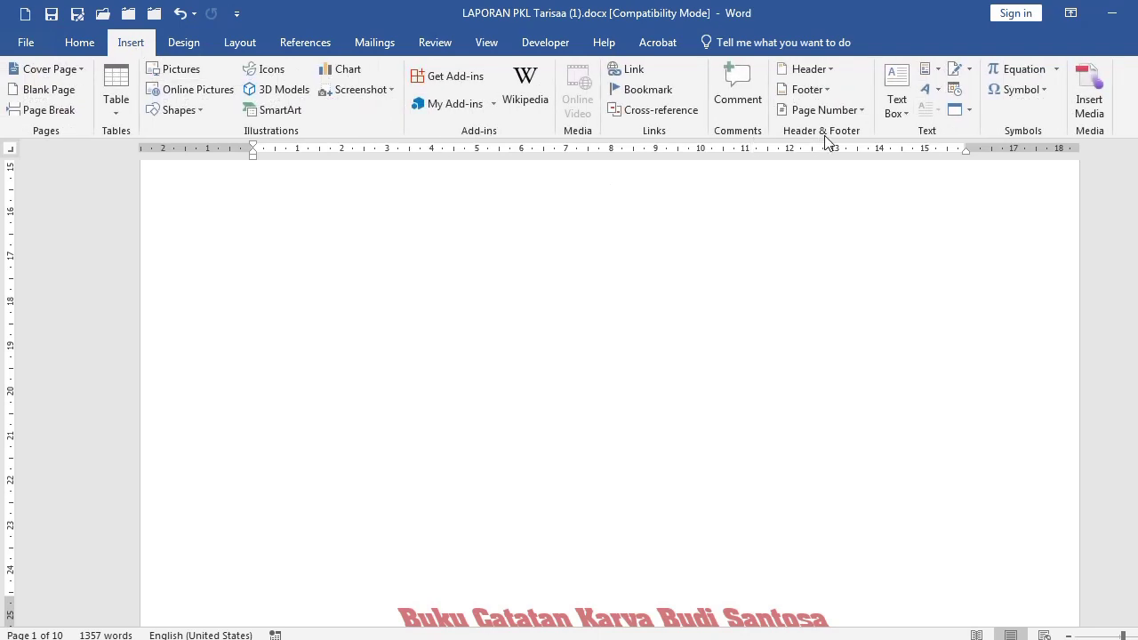
{"action": "left_click", "coordinate": [829, 89]}
{"action": "scroll", "coordinate": [883, 410], "scroll_direction": "down", "scroll_amount": 3}
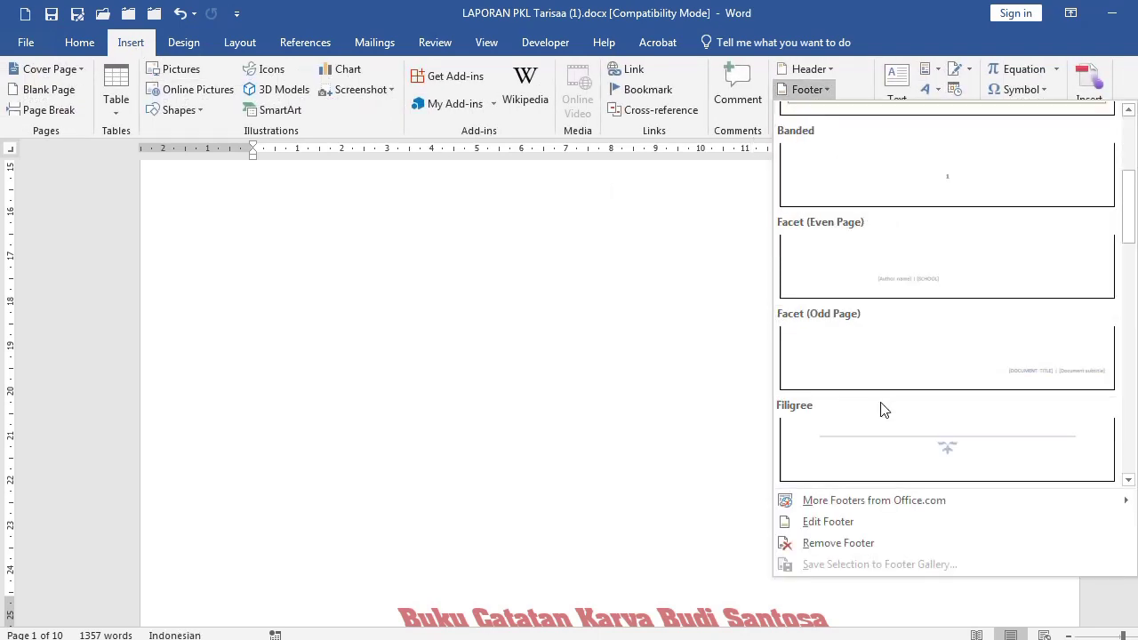
{"action": "scroll", "coordinate": [883, 407], "scroll_direction": "down", "scroll_amount": 10}
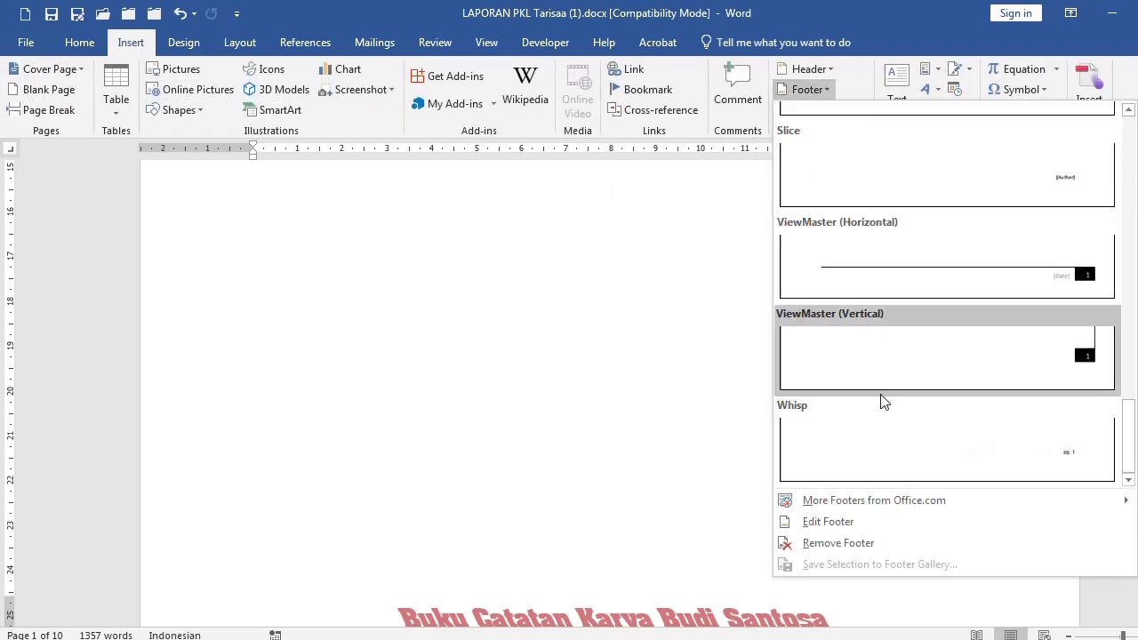
{"action": "scroll", "coordinate": [883, 403], "scroll_direction": "up", "scroll_amount": 5}
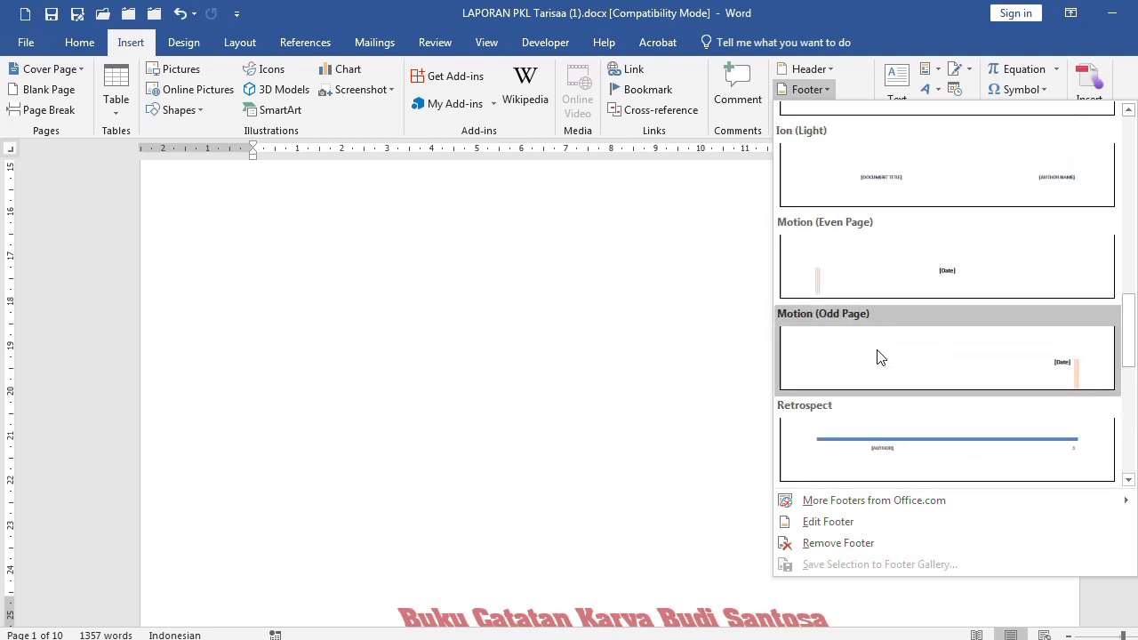
{"action": "left_click", "coordinate": [434, 402]}
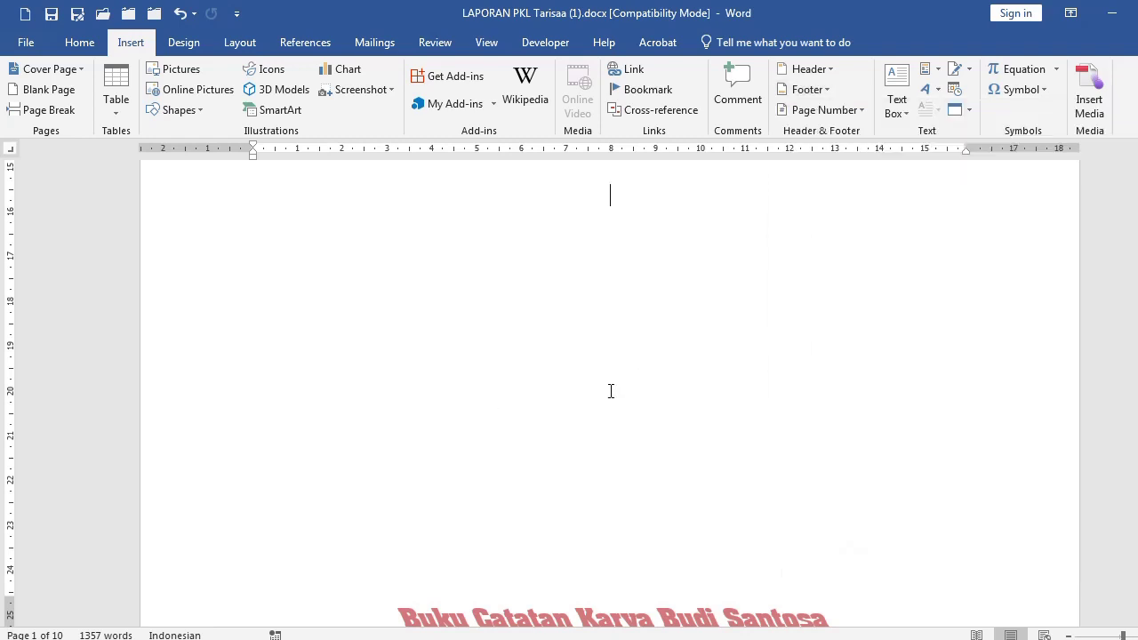
Scroll through the report pages past the DAFTAR ISI heading and back to the cover page
{"action": "scroll", "coordinate": [611, 391], "scroll_direction": "down", "scroll_amount": 5}
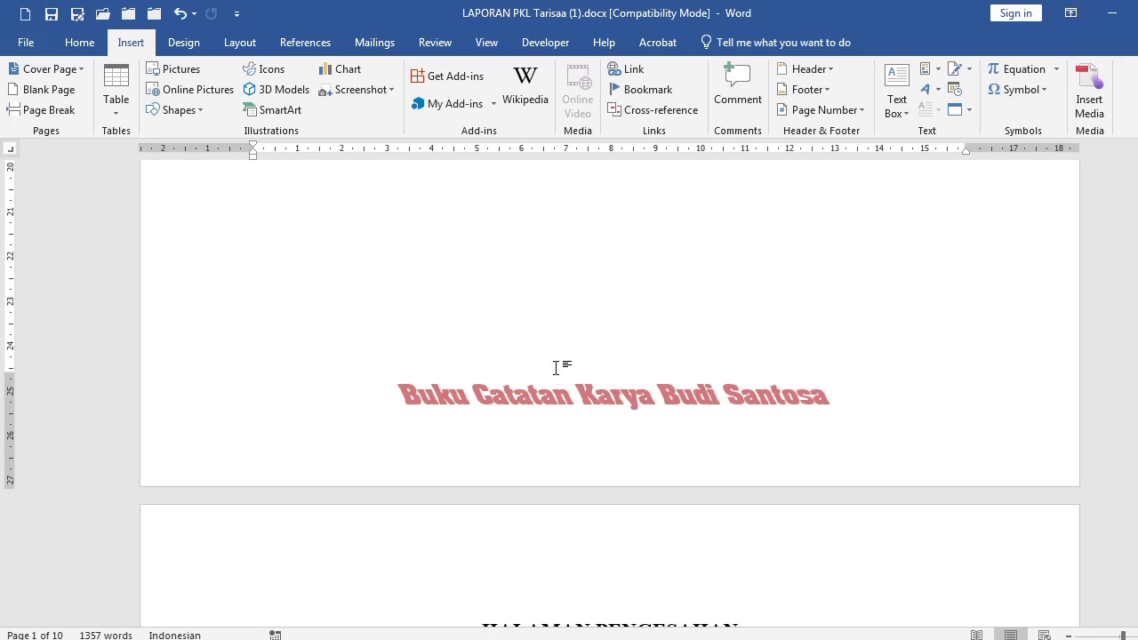
{"action": "scroll", "coordinate": [556, 367], "scroll_direction": "down", "scroll_amount": 15}
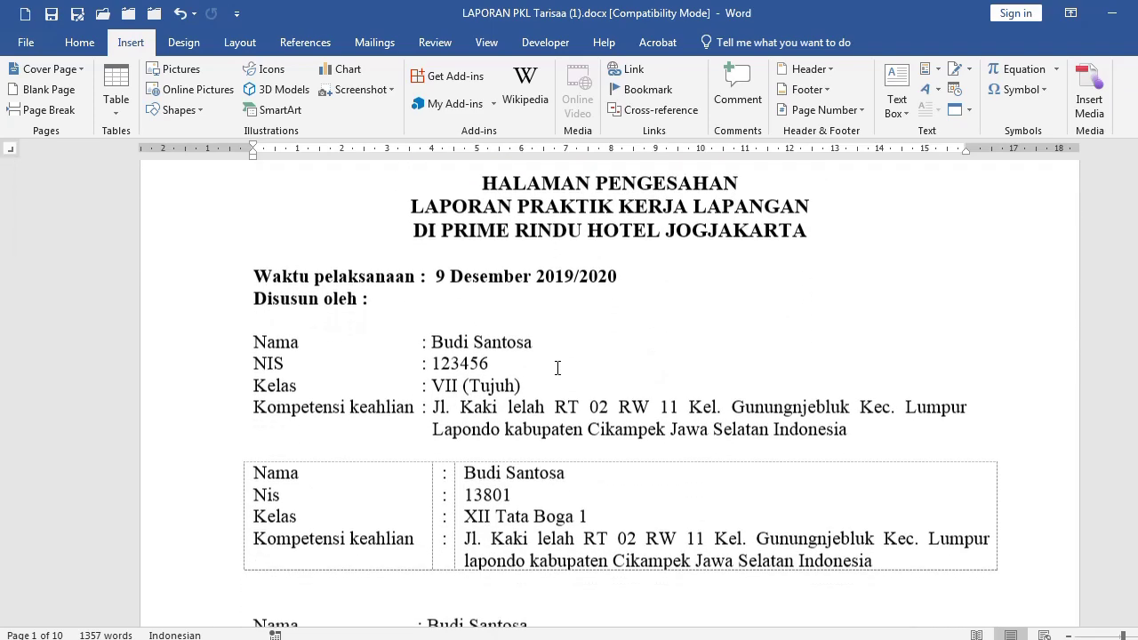
{"action": "scroll", "coordinate": [558, 367], "scroll_direction": "down", "scroll_amount": 15}
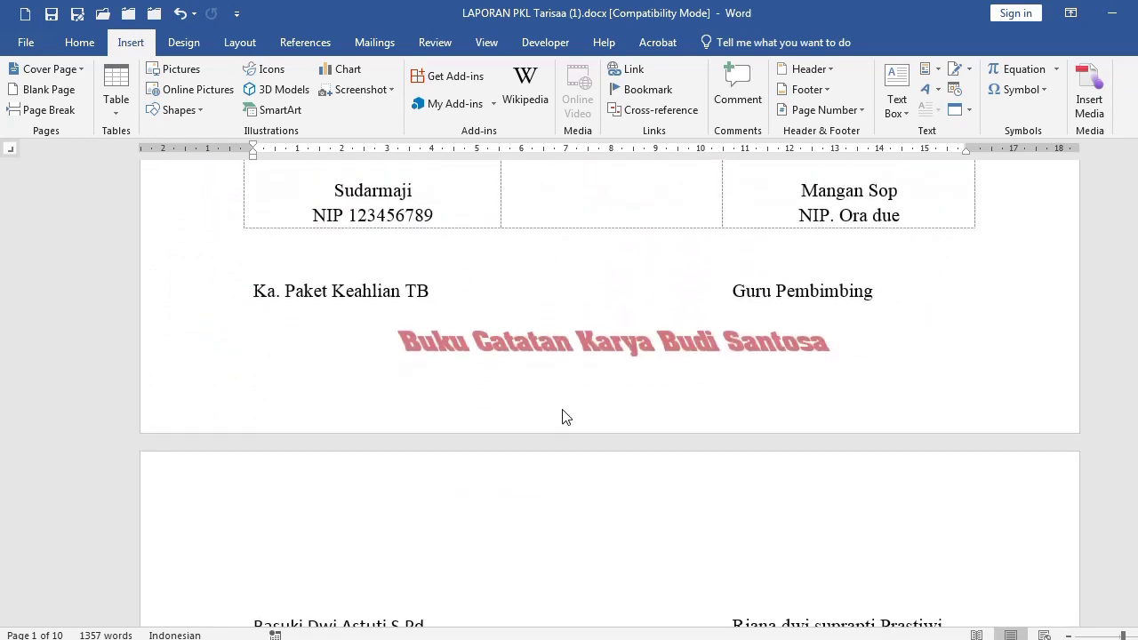
{"action": "scroll", "coordinate": [530, 407], "scroll_direction": "down", "scroll_amount": 3, "text": "ctrl"}
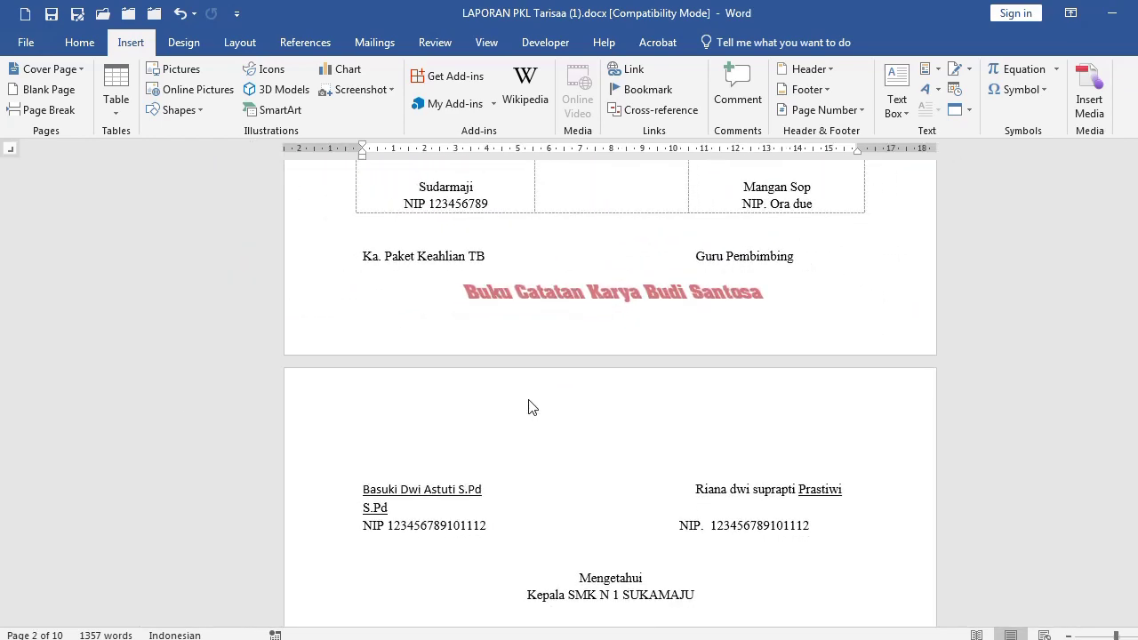
{"action": "scroll", "coordinate": [490, 389], "scroll_direction": "down", "scroll_amount": 4, "text": "ctrl"}
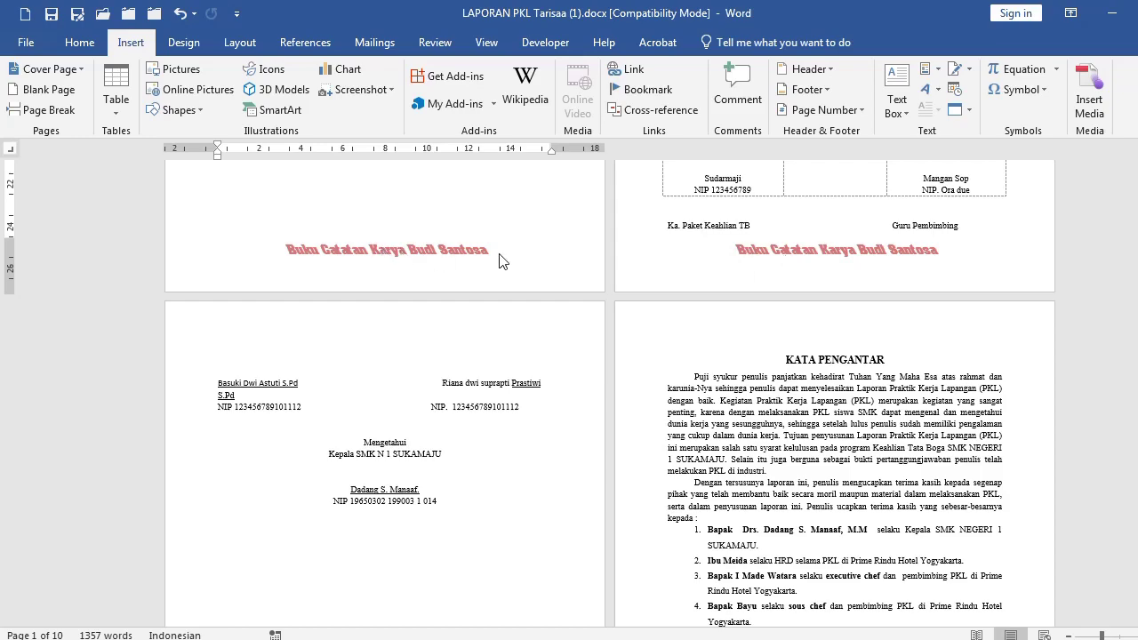
{"action": "scroll", "coordinate": [533, 351], "scroll_direction": "down", "scroll_amount": 2}
{"action": "scroll", "coordinate": [533, 356], "scroll_direction": "down", "scroll_amount": 10}
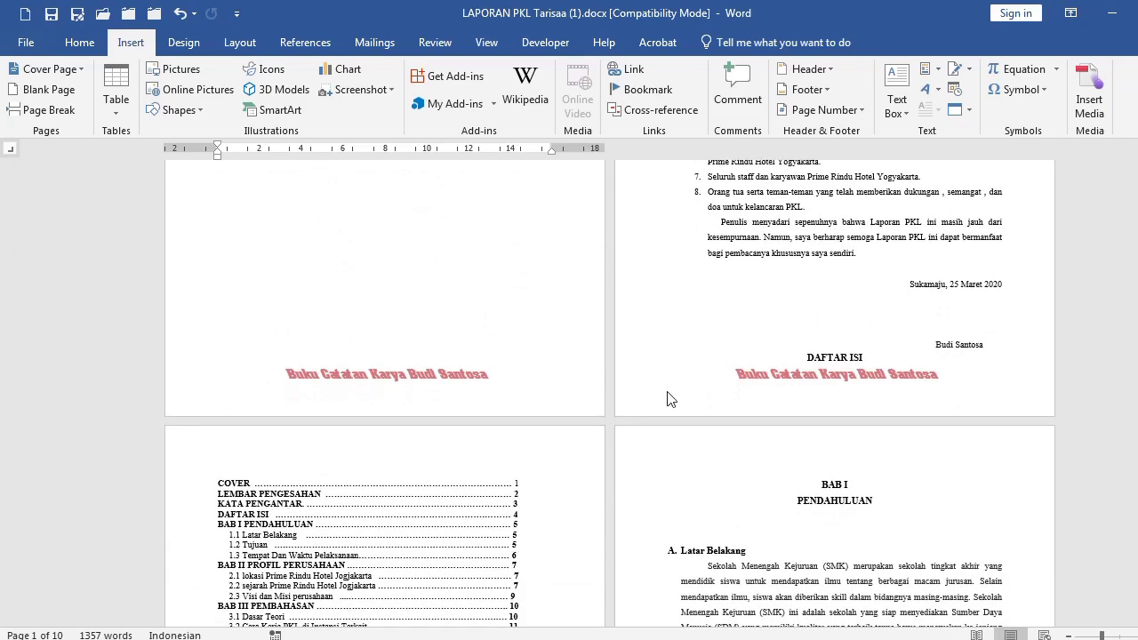
{"action": "left_click", "coordinate": [671, 372]}
{"action": "scroll", "coordinate": [533, 356], "scroll_direction": "up", "scroll_amount": 12}
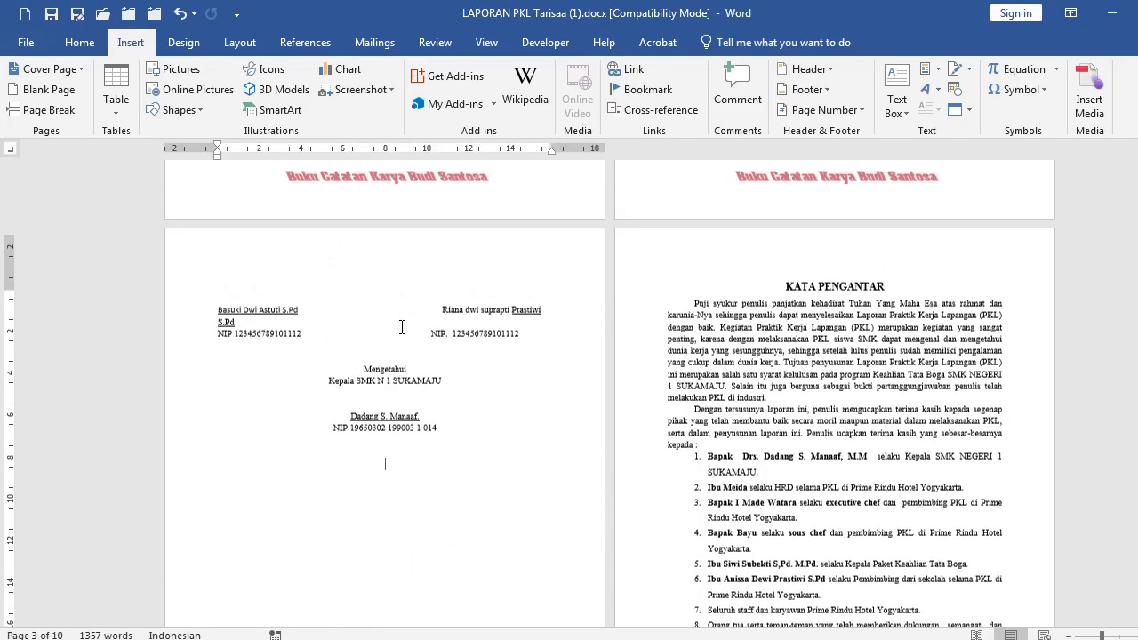
{"action": "scroll", "coordinate": [438, 352], "scroll_direction": "up", "scroll_amount": 11}
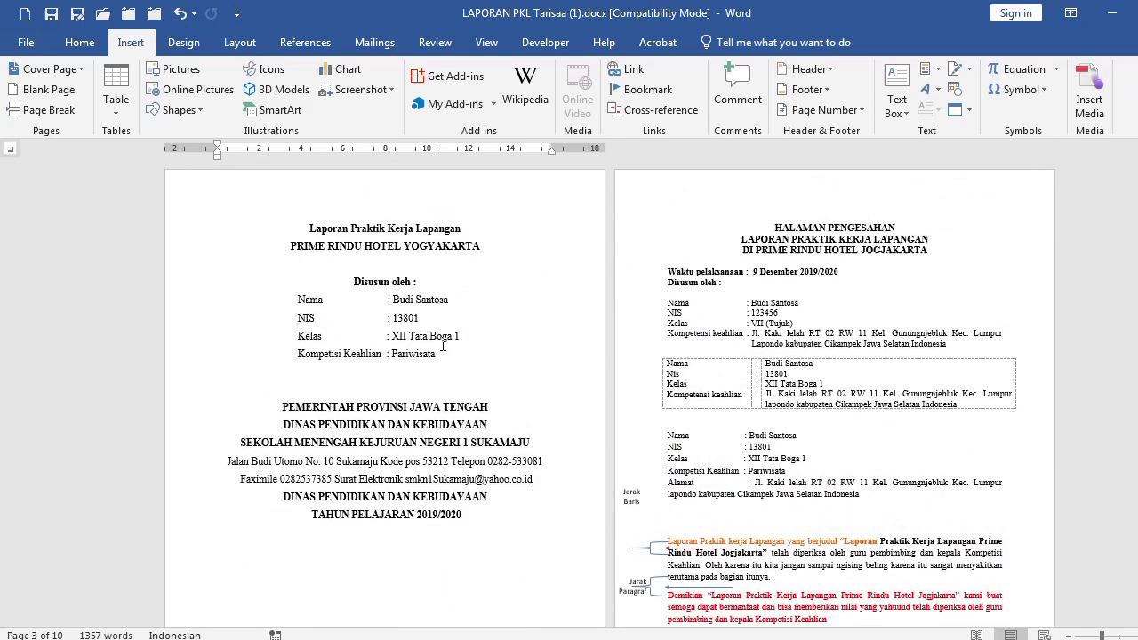
{"action": "scroll", "coordinate": [414, 426], "scroll_direction": "down", "scroll_amount": 5}
{"action": "scroll", "coordinate": [415, 426], "scroll_direction": "down", "scroll_amount": 3}
{"action": "scroll", "coordinate": [437, 377], "scroll_direction": "up", "scroll_amount": 9}
Insert a Blank (Three Columns) header reading 'header', 'atas' and 'bawah'
{"action": "left_click", "coordinate": [805, 70]}
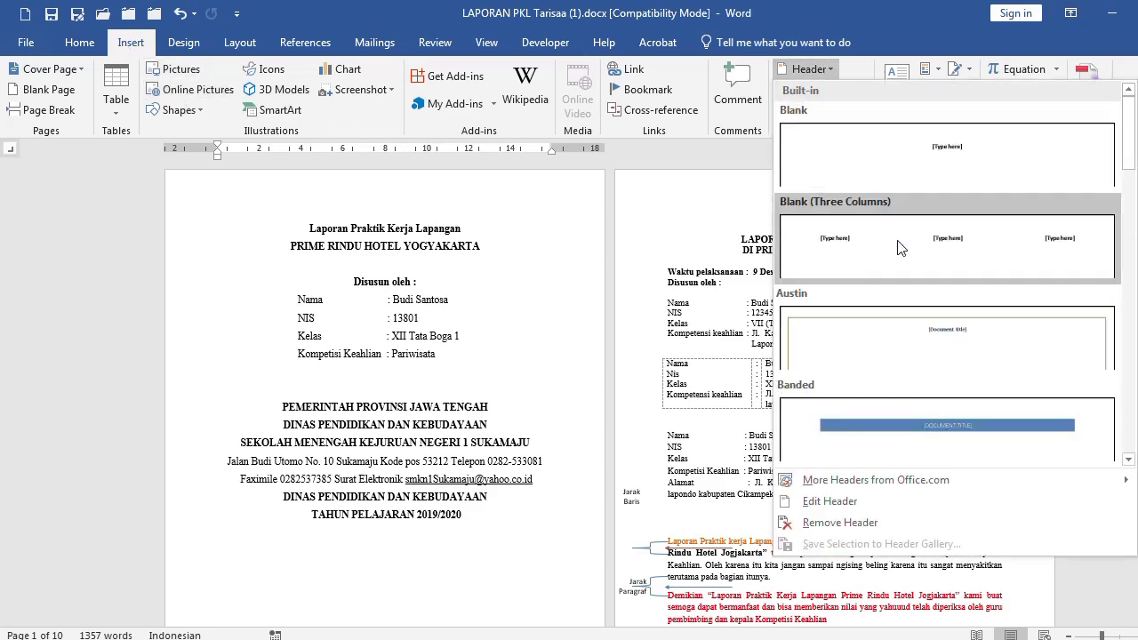
{"action": "left_click", "coordinate": [858, 218]}
{"action": "scroll", "coordinate": [595, 273], "scroll_direction": "up", "scroll_amount": 1}
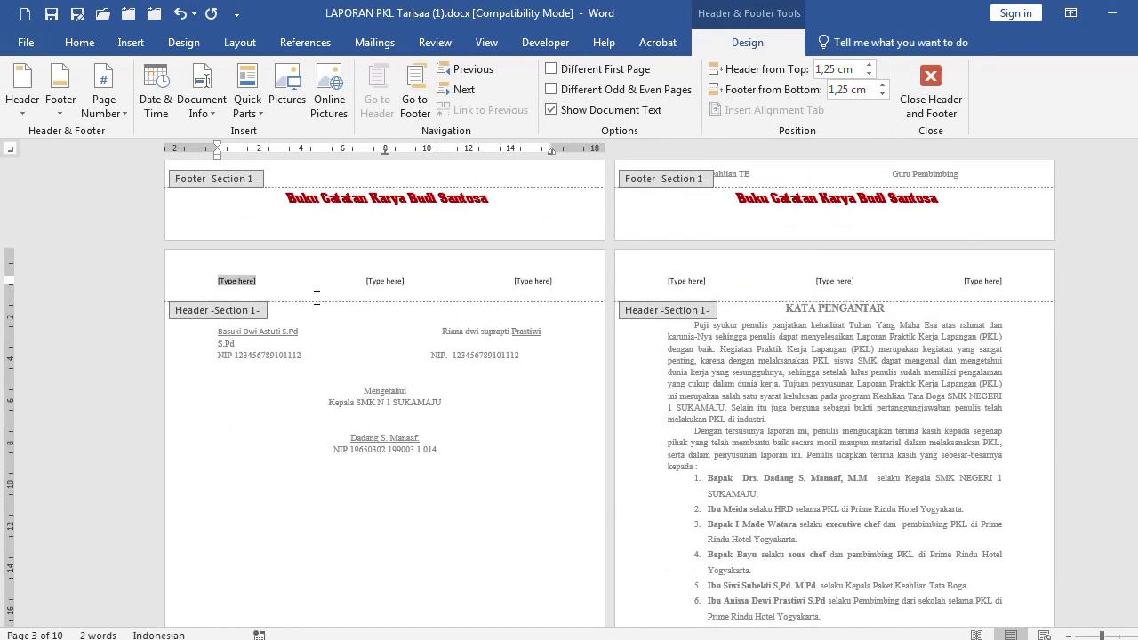
{"action": "type", "text": "header"}
{"action": "left_click", "coordinate": [384, 281]}
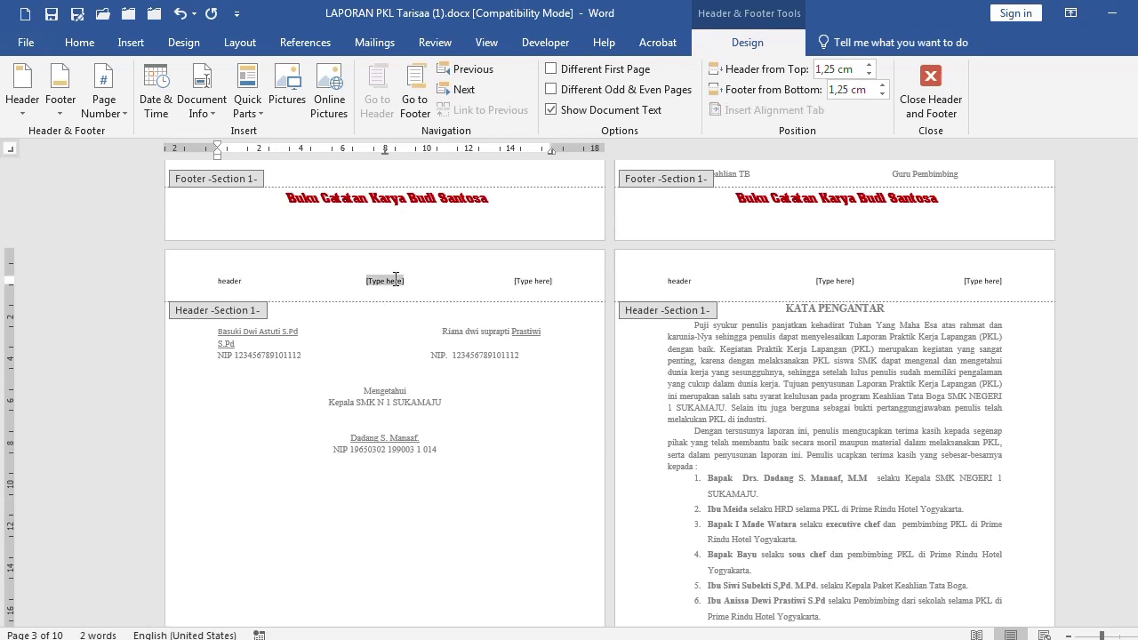
{"action": "type", "text": "atas"}
{"action": "left_click", "coordinate": [533, 281]}
{"action": "type", "text": "bawah"}
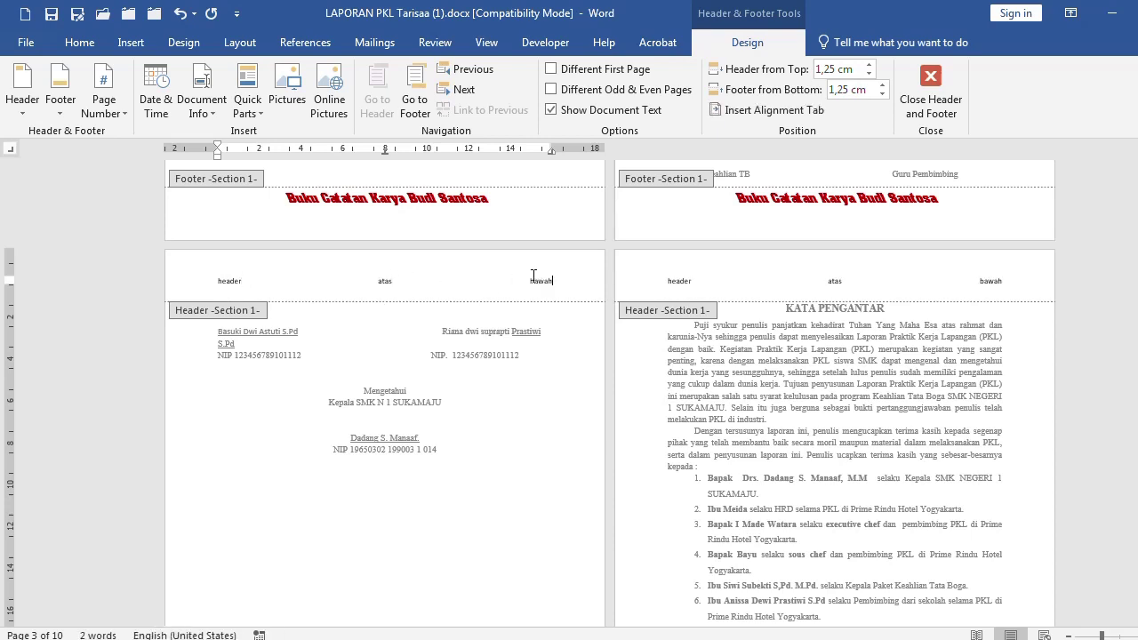
Close the header and scroll to check it appears across the pages
{"action": "double_click", "coordinate": [498, 355]}
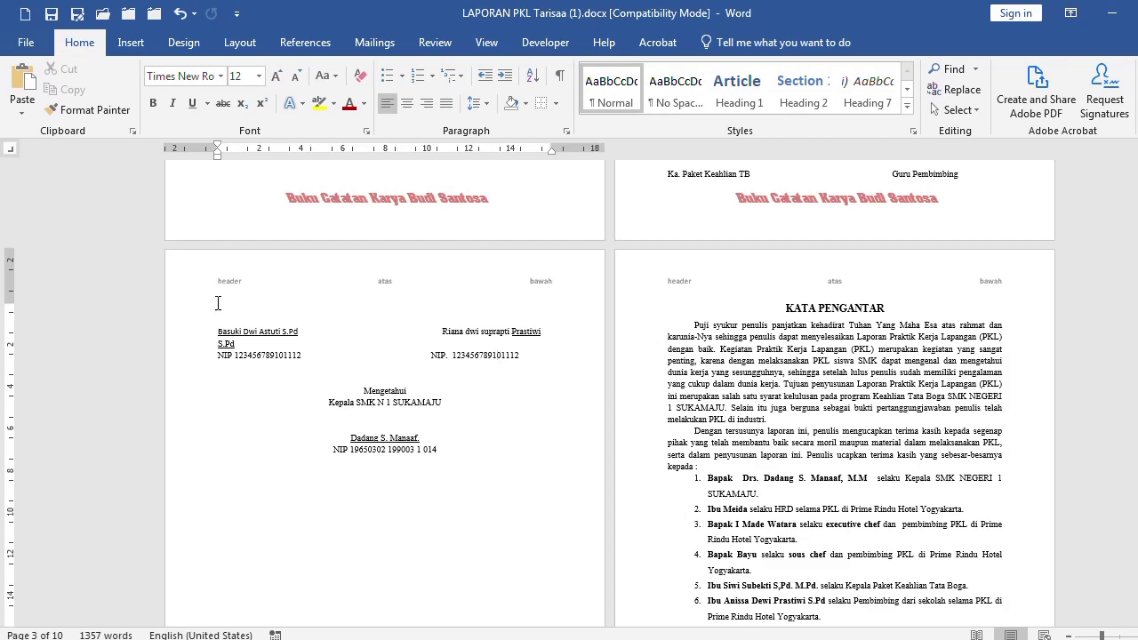
{"action": "scroll", "coordinate": [294, 315], "scroll_direction": "down", "scroll_amount": 10}
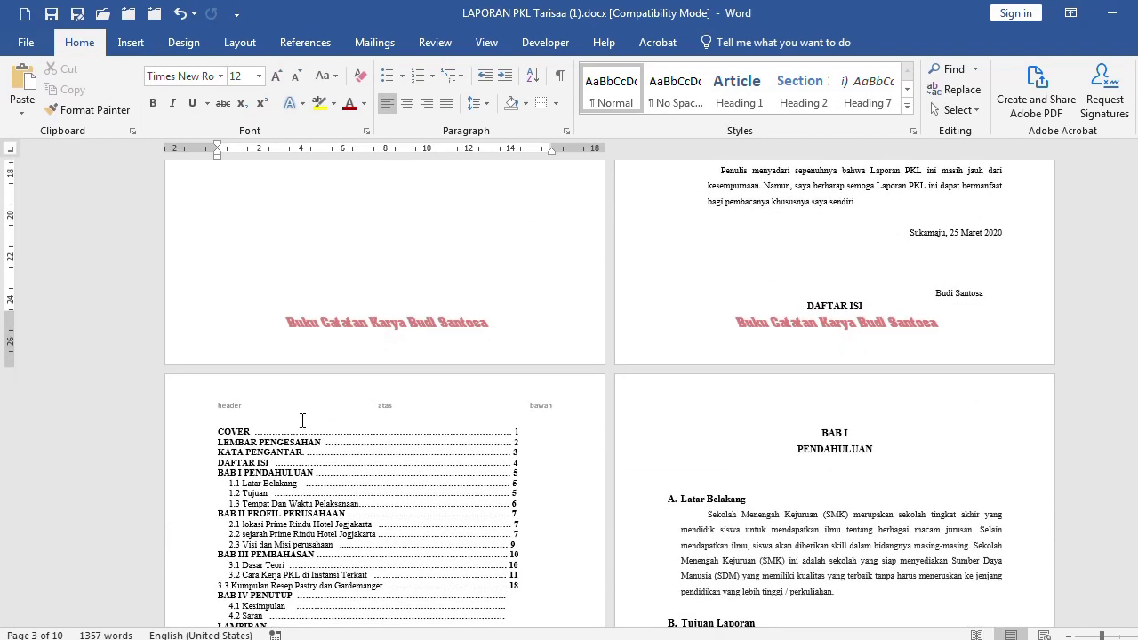
{"action": "scroll", "coordinate": [311, 411], "scroll_direction": "down", "scroll_amount": 3}
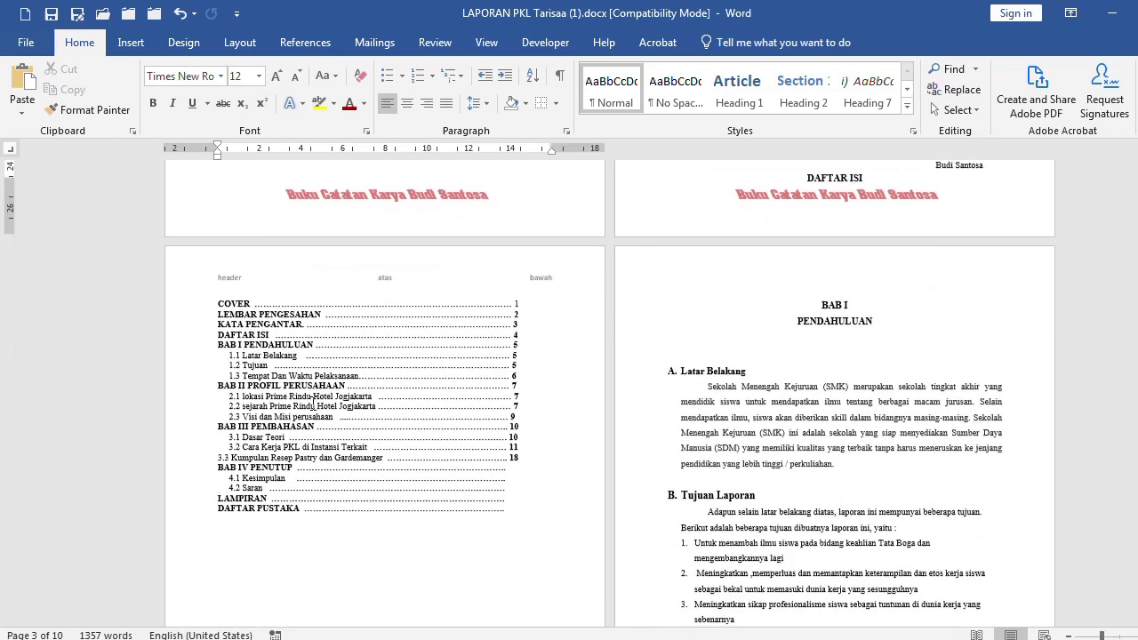
{"action": "scroll", "coordinate": [377, 289], "scroll_direction": "up", "scroll_amount": 5}
{"action": "scroll", "coordinate": [377, 288], "scroll_direction": "up", "scroll_amount": 2}
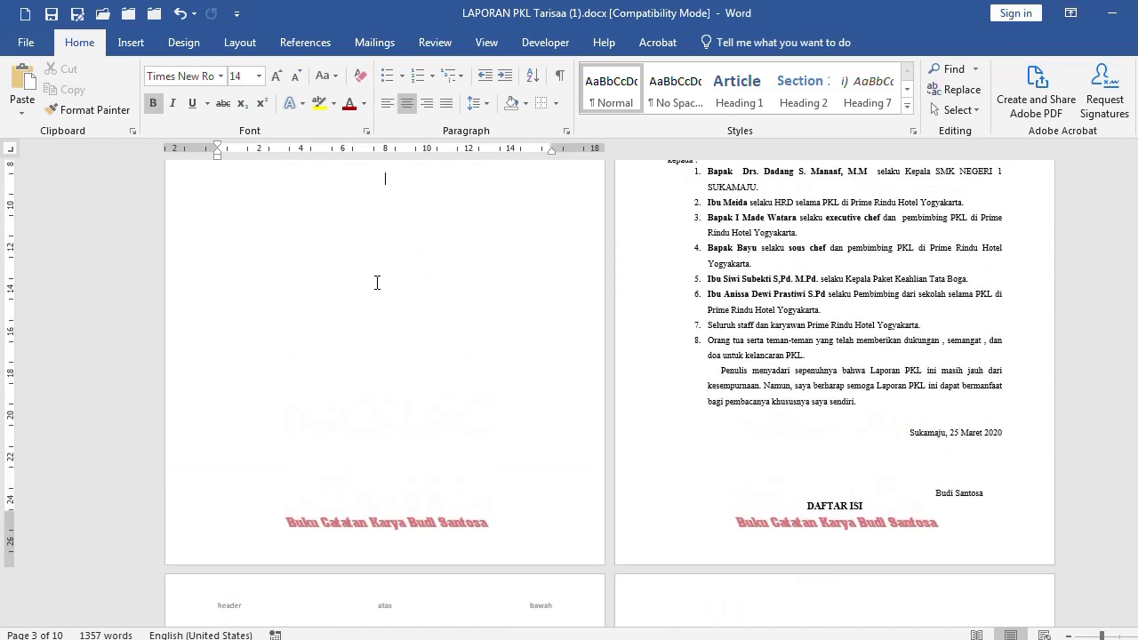
Add a Plain Number page number at the bottom of the page and check the footer numbers
{"action": "left_click", "coordinate": [380, 301]}
{"action": "left_click", "coordinate": [132, 44]}
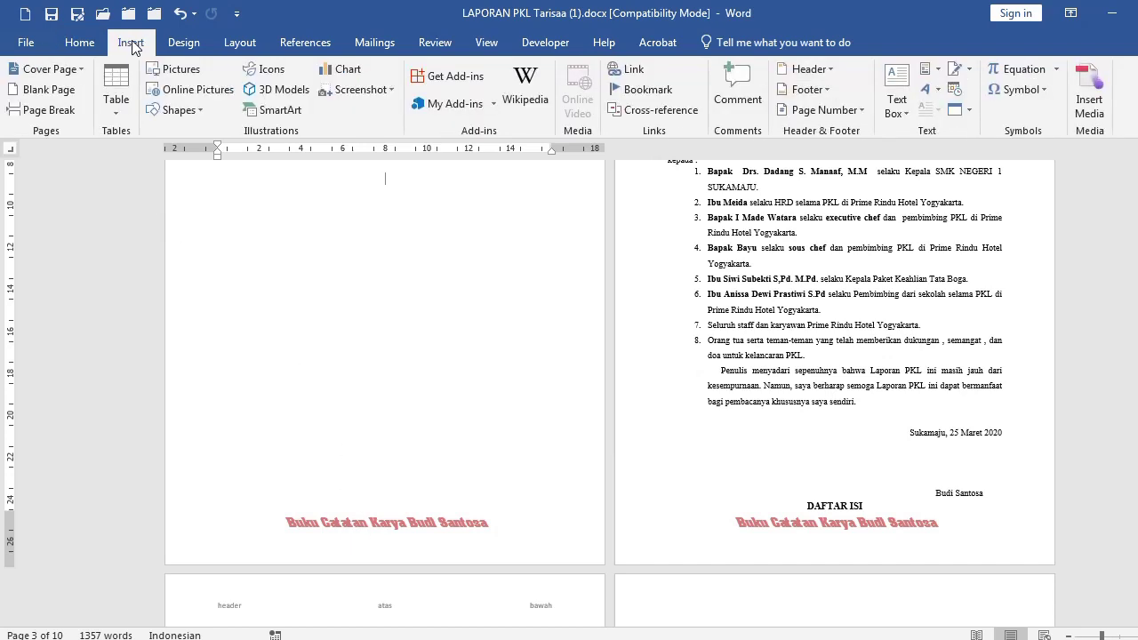
{"action": "left_click", "coordinate": [854, 117]}
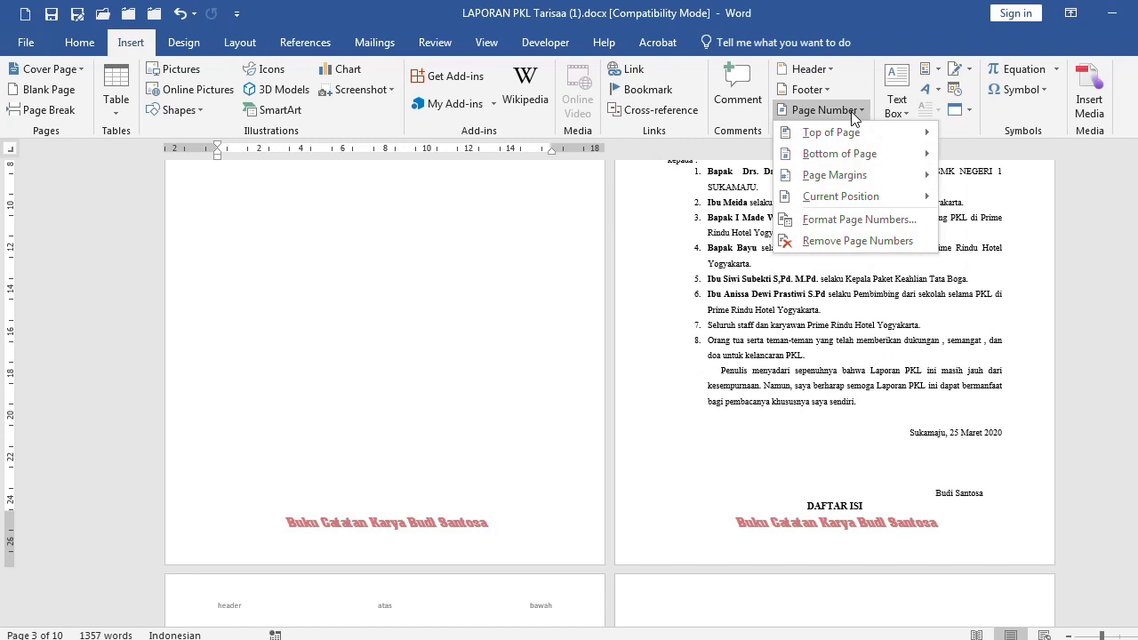
{"action": "mouse_move", "coordinate": [838, 156]}
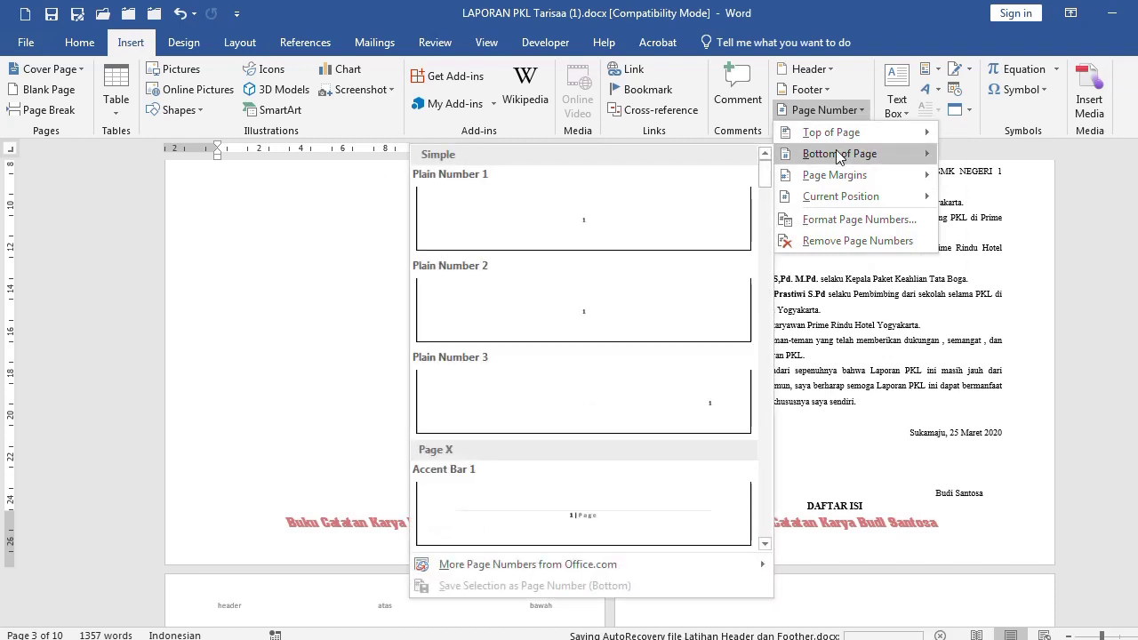
{"action": "left_click", "coordinate": [620, 221]}
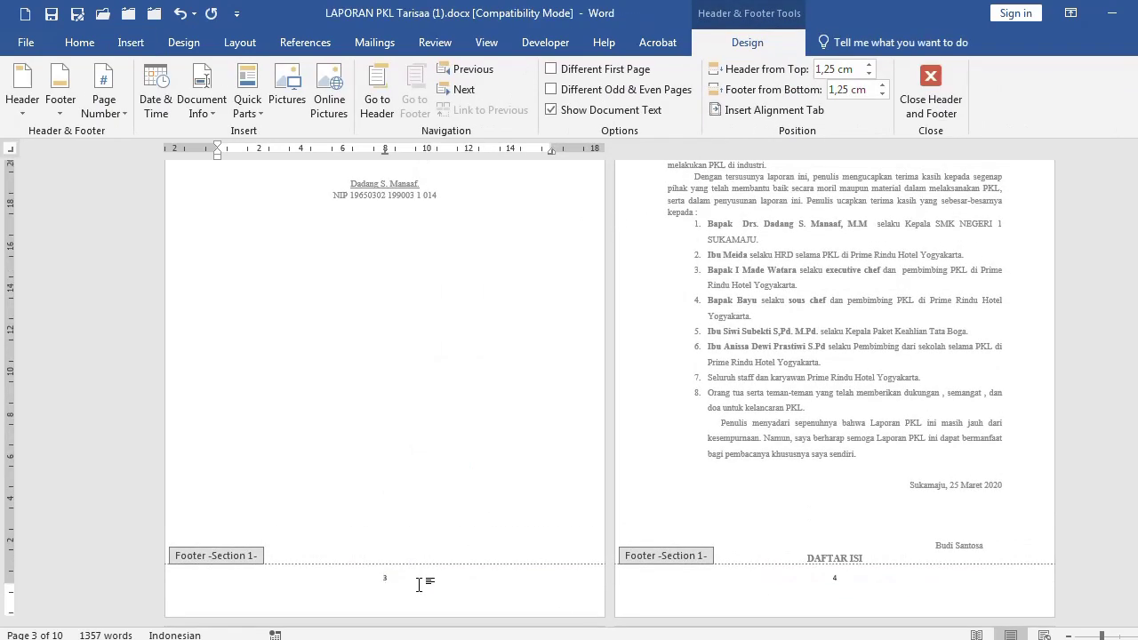
{"action": "scroll", "coordinate": [422, 583], "scroll_direction": "up", "scroll_amount": 5}
{"action": "scroll", "coordinate": [552, 489], "scroll_direction": "up", "scroll_amount": 7}
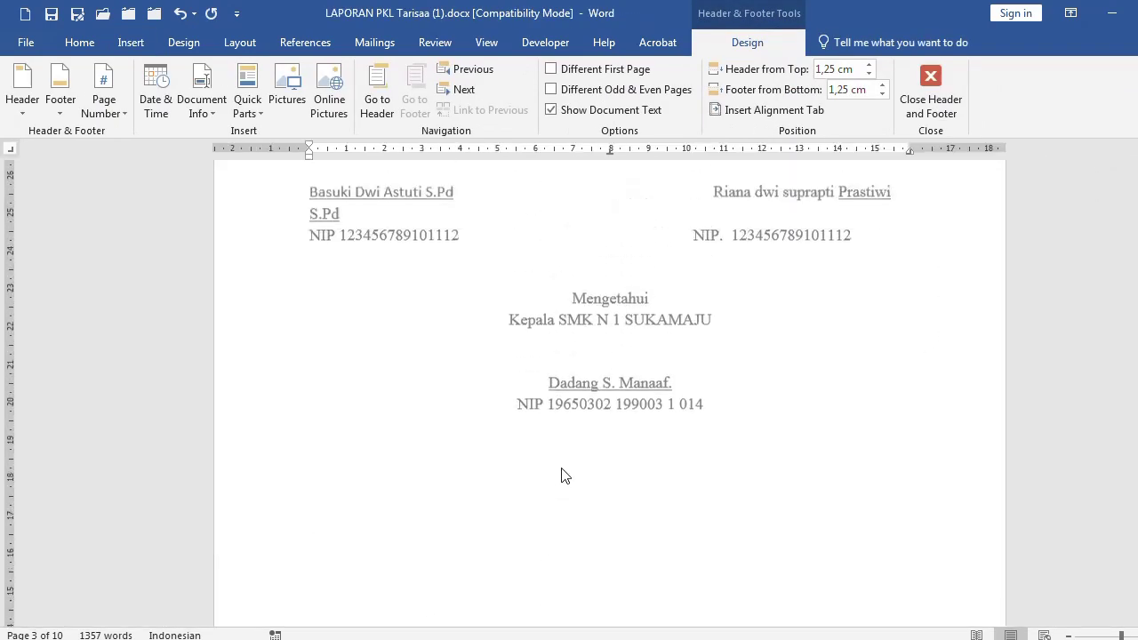
{"action": "scroll", "coordinate": [561, 476], "scroll_direction": "up", "scroll_amount": 4}
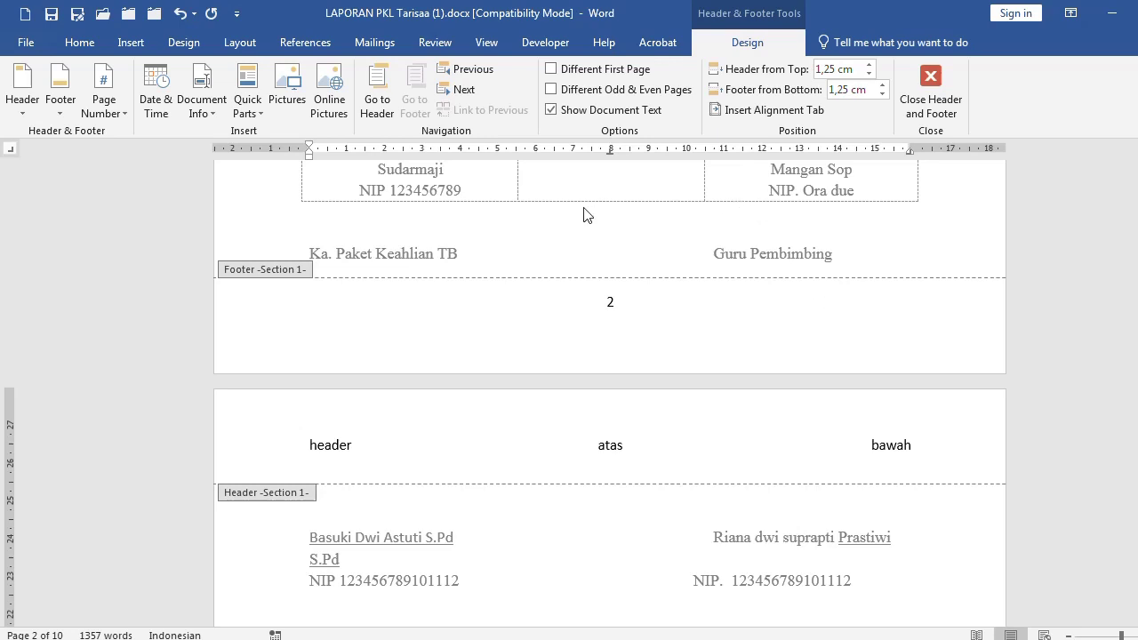
Apply the ViewMaster (Horizontal) footer with a date placeholder and page number
{"action": "double_click", "coordinate": [336, 245]}
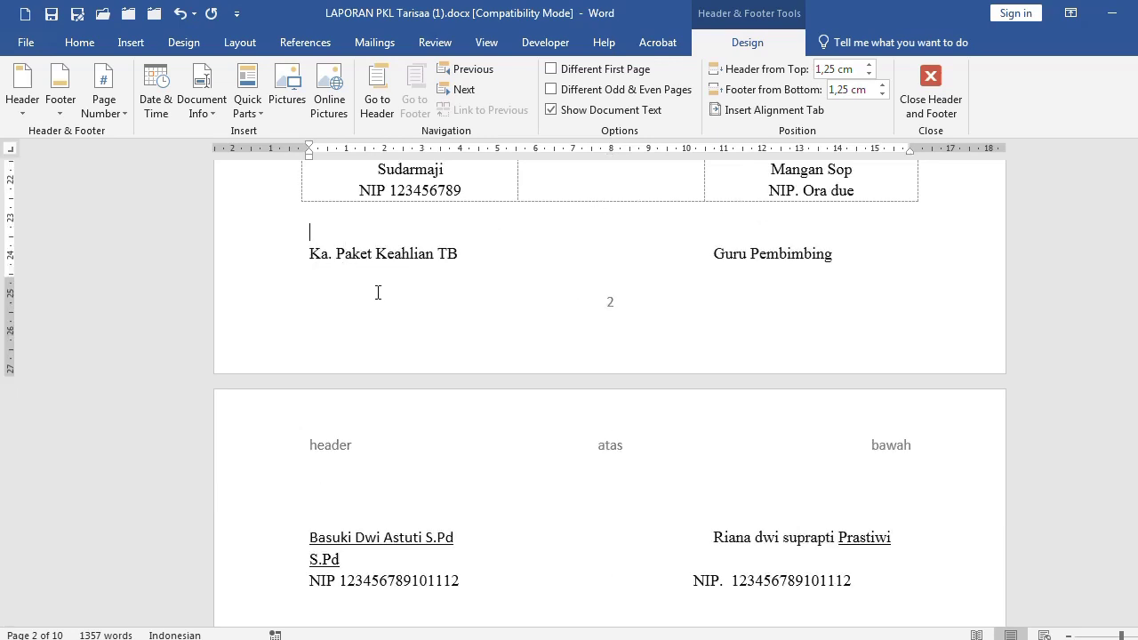
{"action": "left_click", "coordinate": [123, 47]}
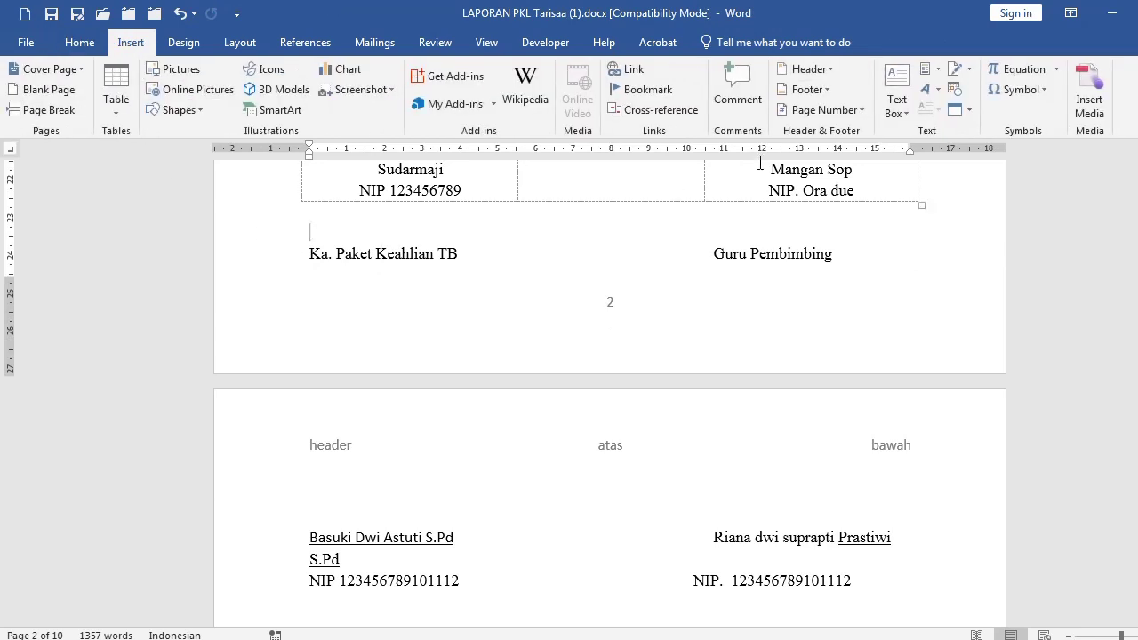
{"action": "left_click", "coordinate": [827, 90]}
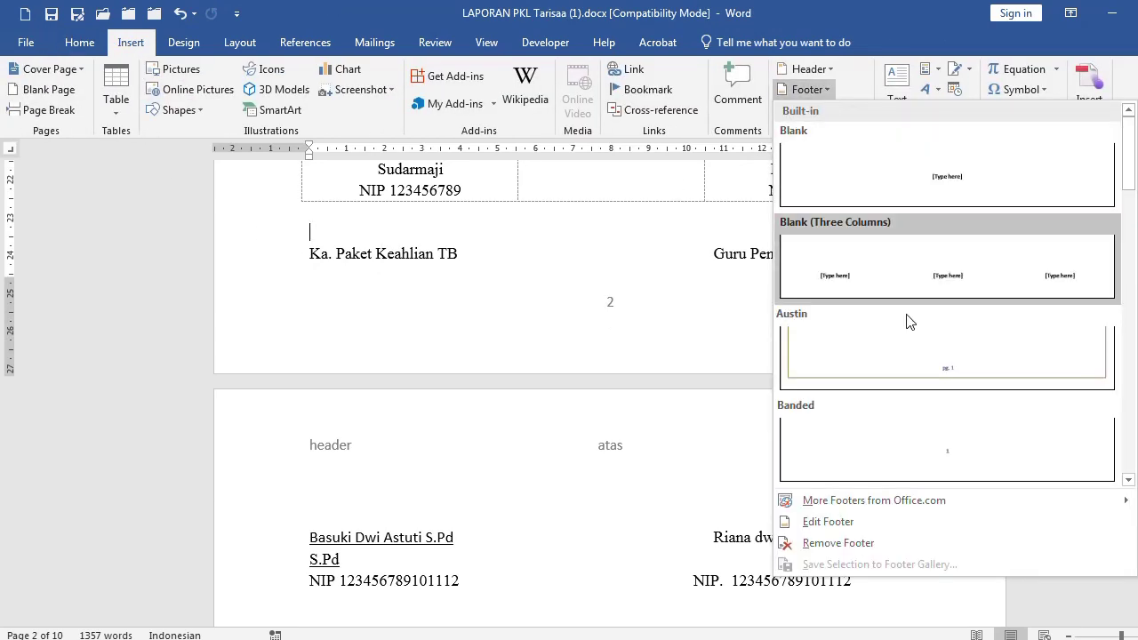
{"action": "scroll", "coordinate": [960, 374], "scroll_direction": "down", "scroll_amount": 10}
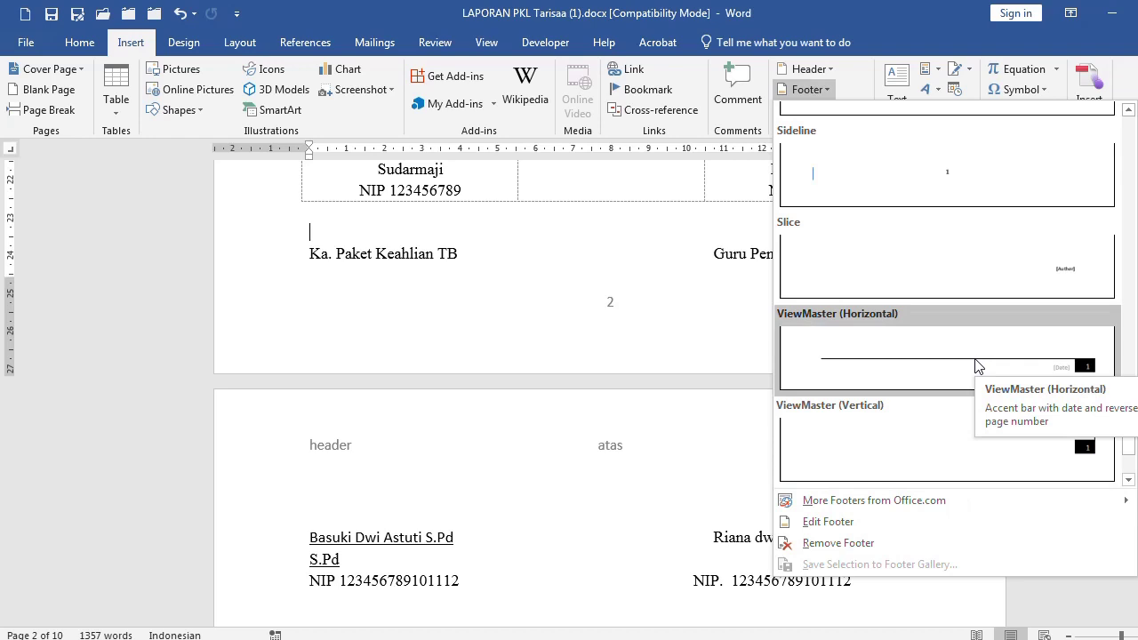
{"action": "left_click", "coordinate": [976, 365]}
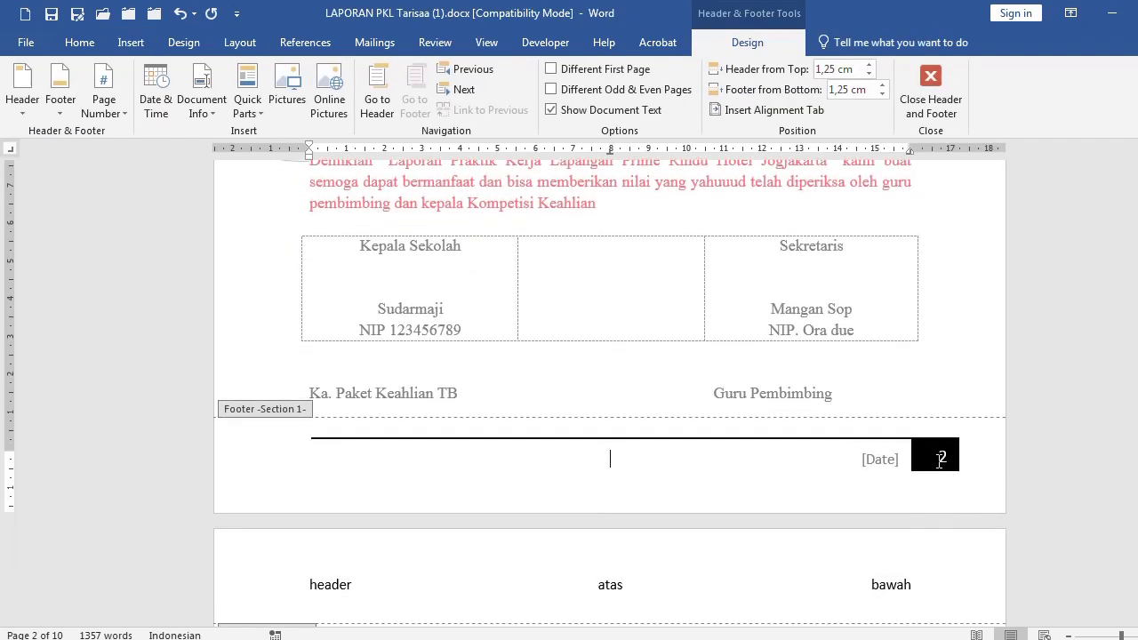
{"action": "left_click", "coordinate": [880, 460]}
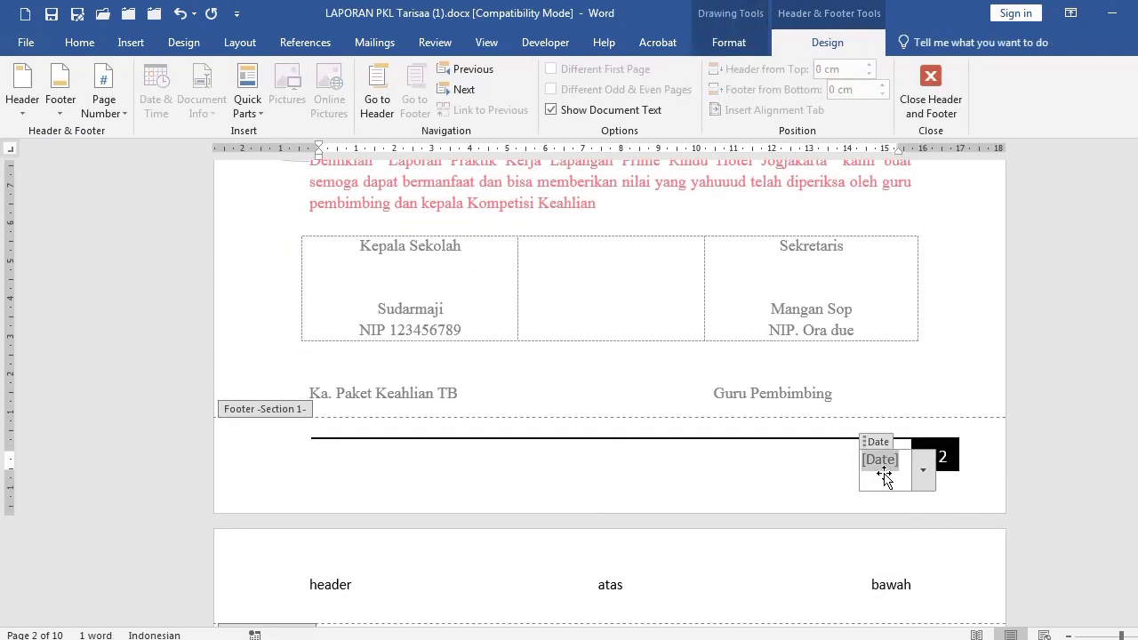
{"action": "left_click", "coordinate": [886, 478]}
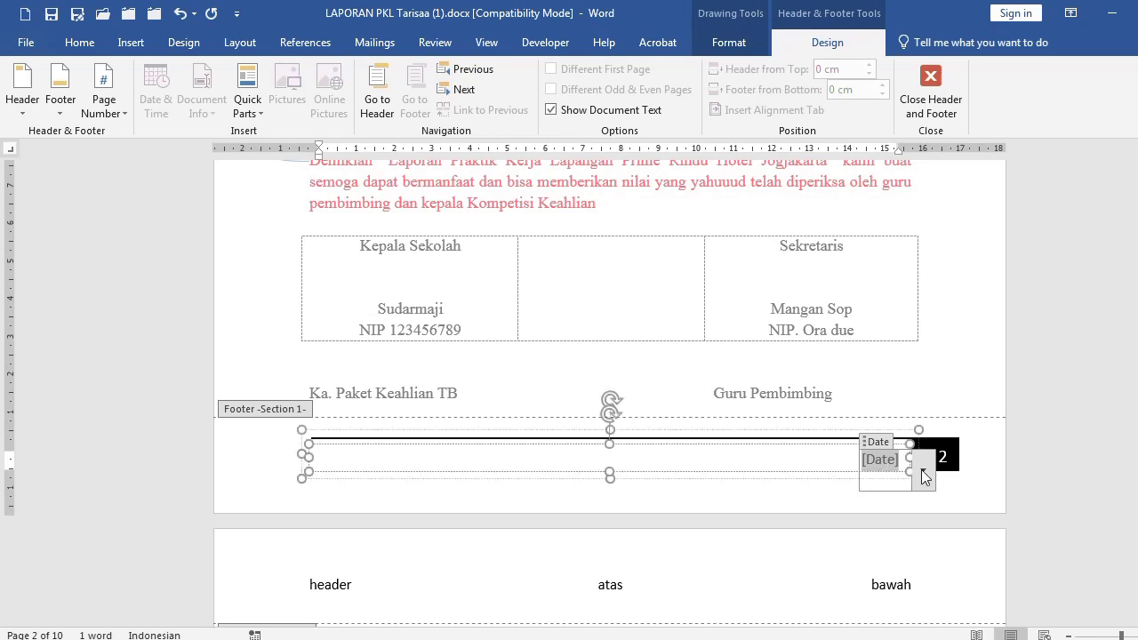
{"action": "left_click", "coordinate": [652, 462]}
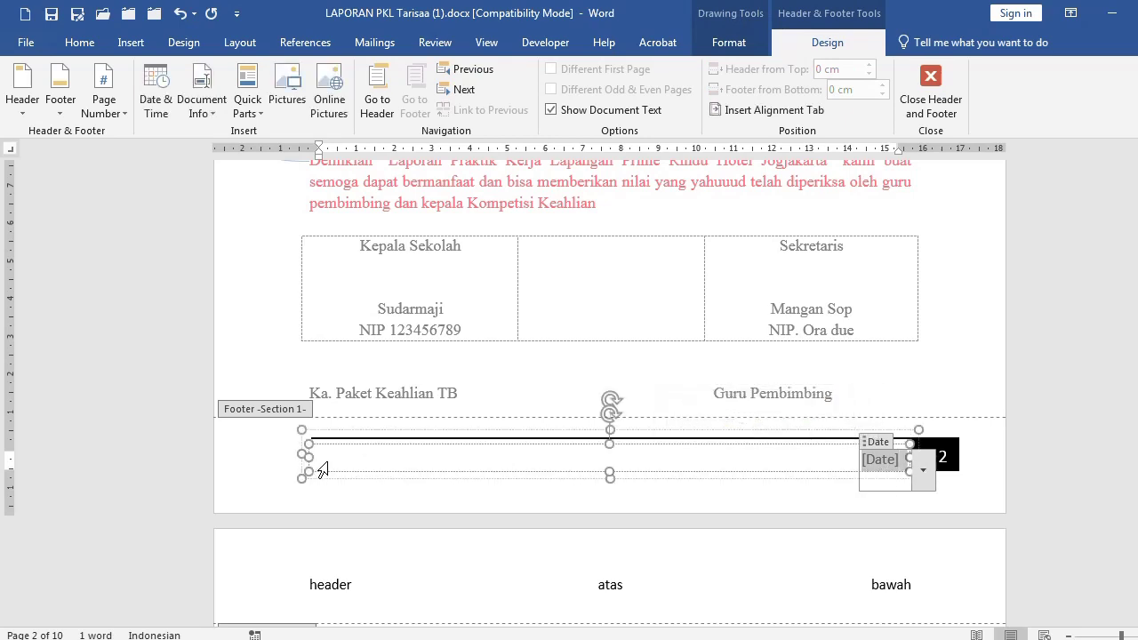
{"action": "double_click", "coordinate": [583, 205]}
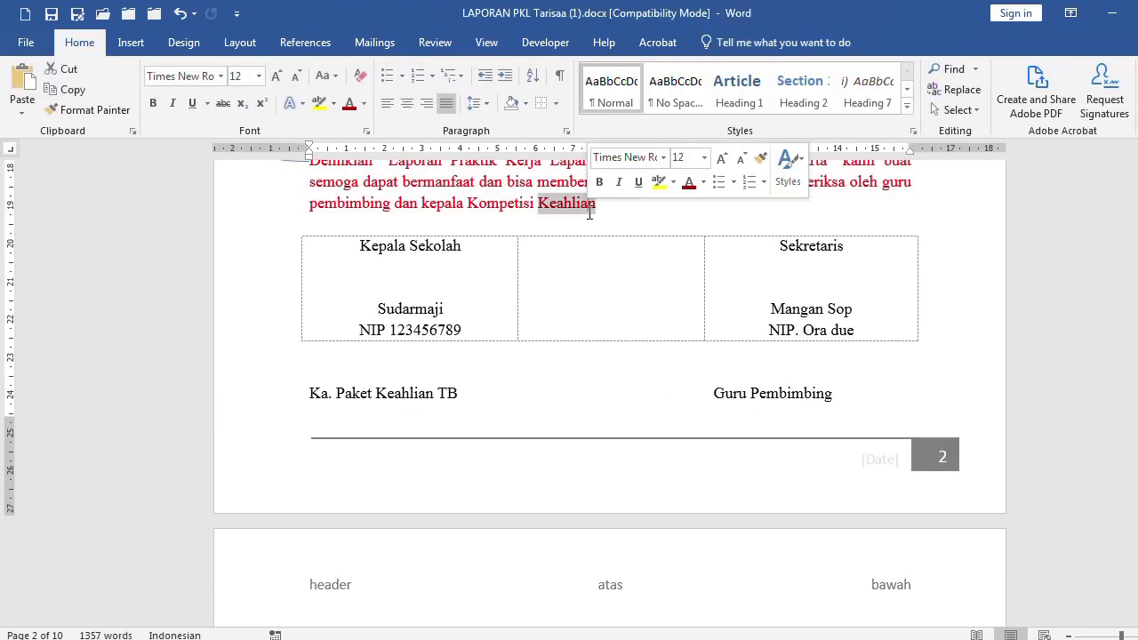
Switch to the Latihan Header dan Foother document
{"action": "left_click", "coordinate": [471, 379]}
{"action": "scroll", "coordinate": [498, 379], "scroll_direction": "up", "scroll_amount": 12}
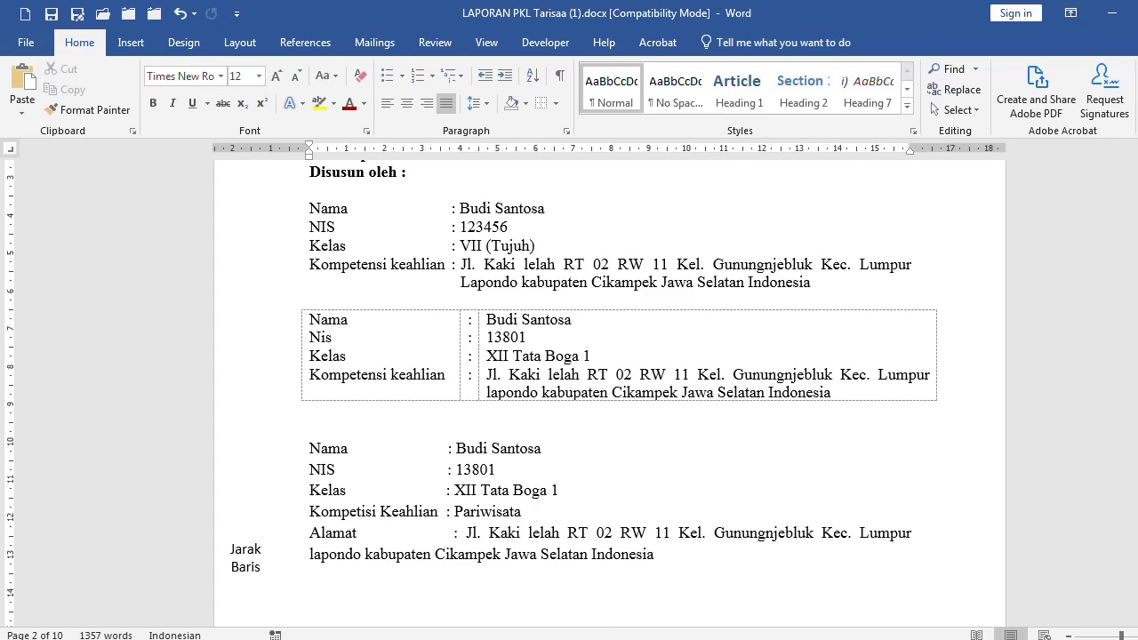
{"action": "mouse_move", "coordinate": [457, 639]}
{"action": "left_click", "coordinate": [635, 569]}
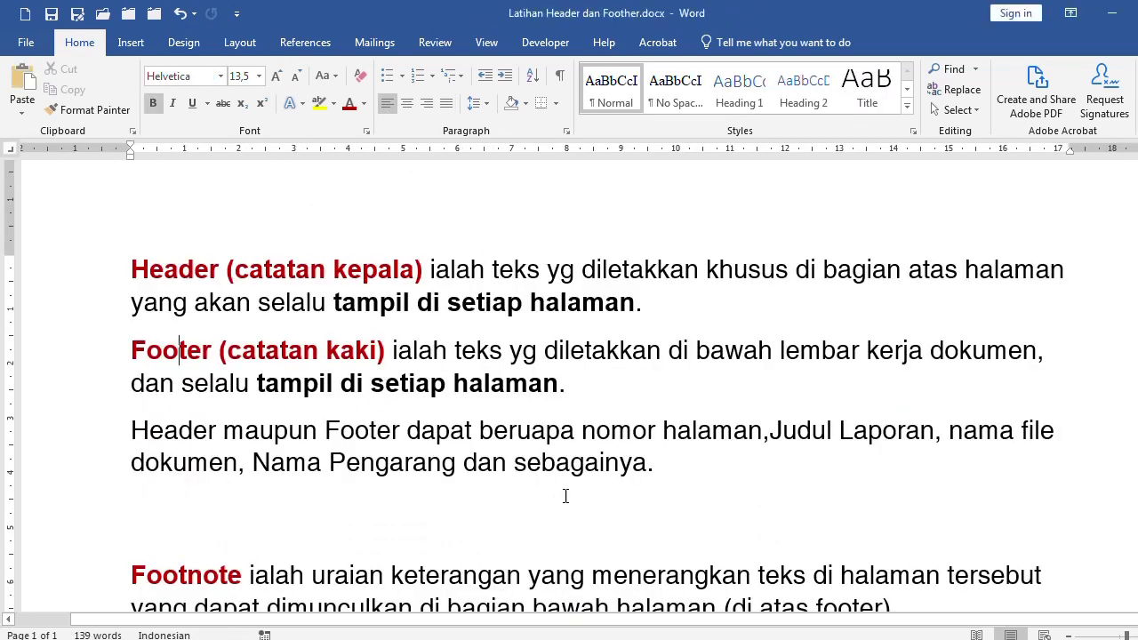
Read through the Latihan Header dan Foother definitions and place the cursor in the Footnote explanation
{"action": "scroll", "coordinate": [566, 496], "scroll_direction": "down", "scroll_amount": 5}
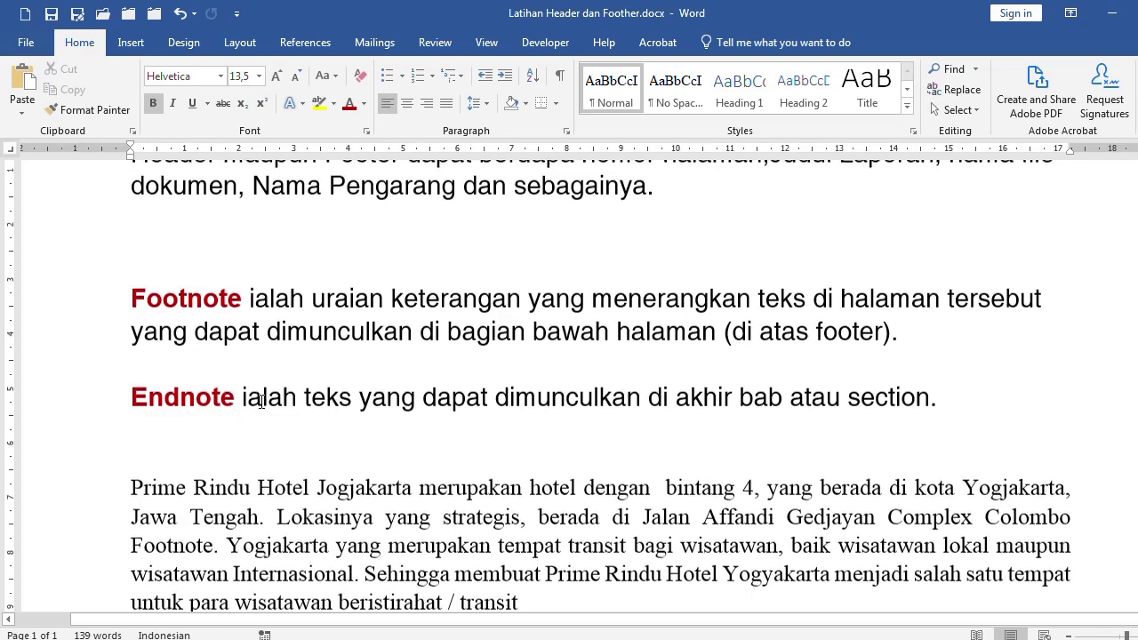
{"action": "scroll", "coordinate": [276, 406], "scroll_direction": "up", "scroll_amount": 6}
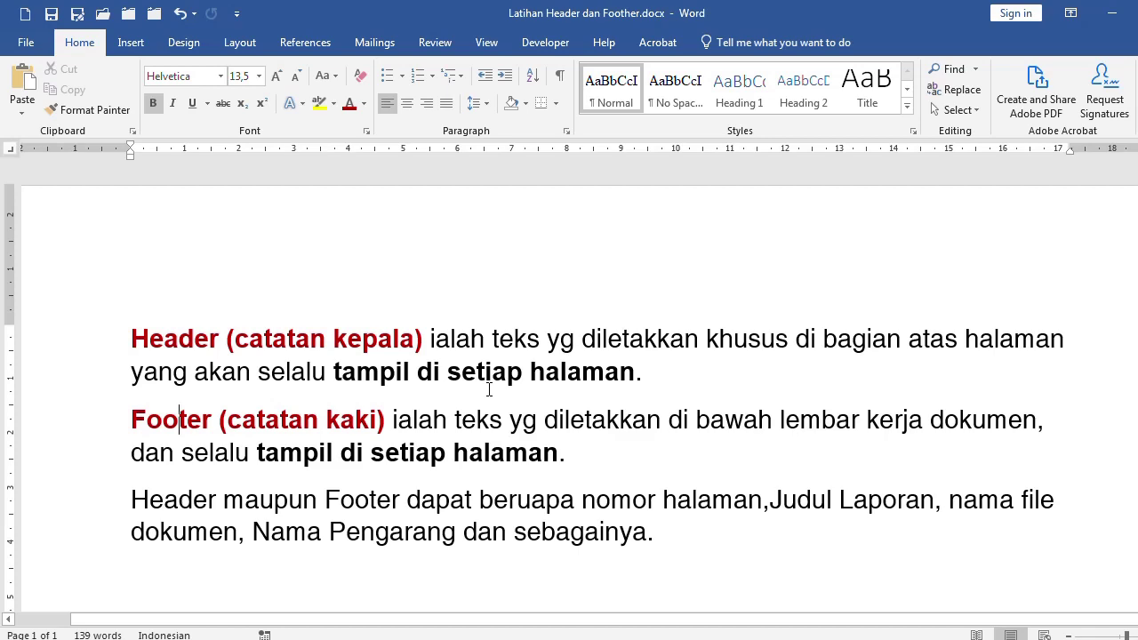
{"action": "scroll", "coordinate": [489, 389], "scroll_direction": "down", "scroll_amount": 8}
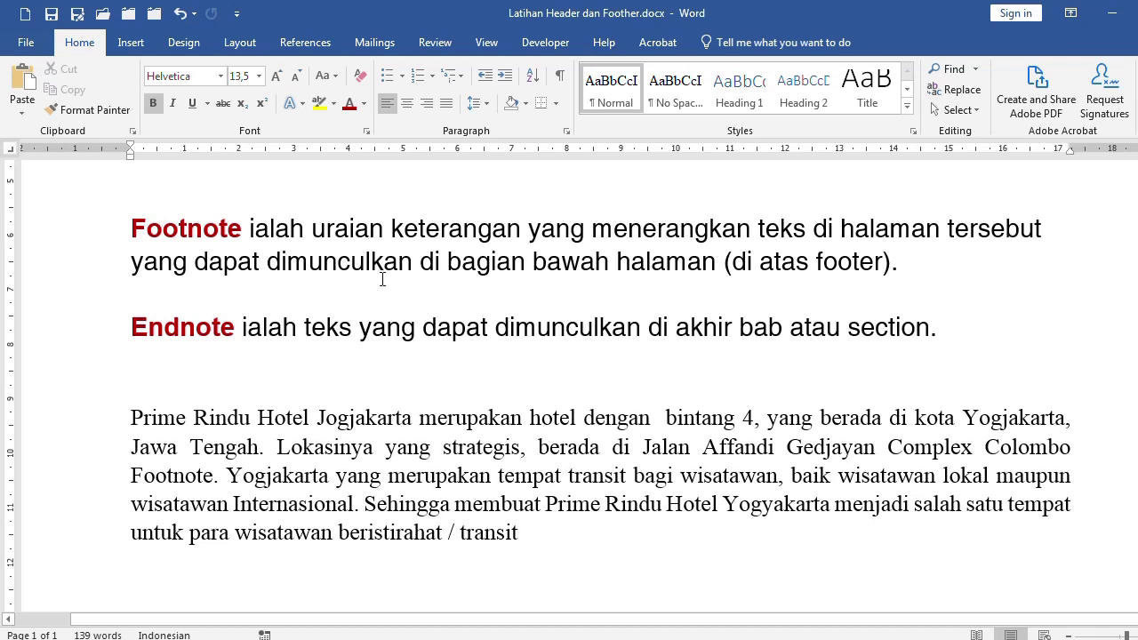
{"action": "left_click", "coordinate": [664, 264]}
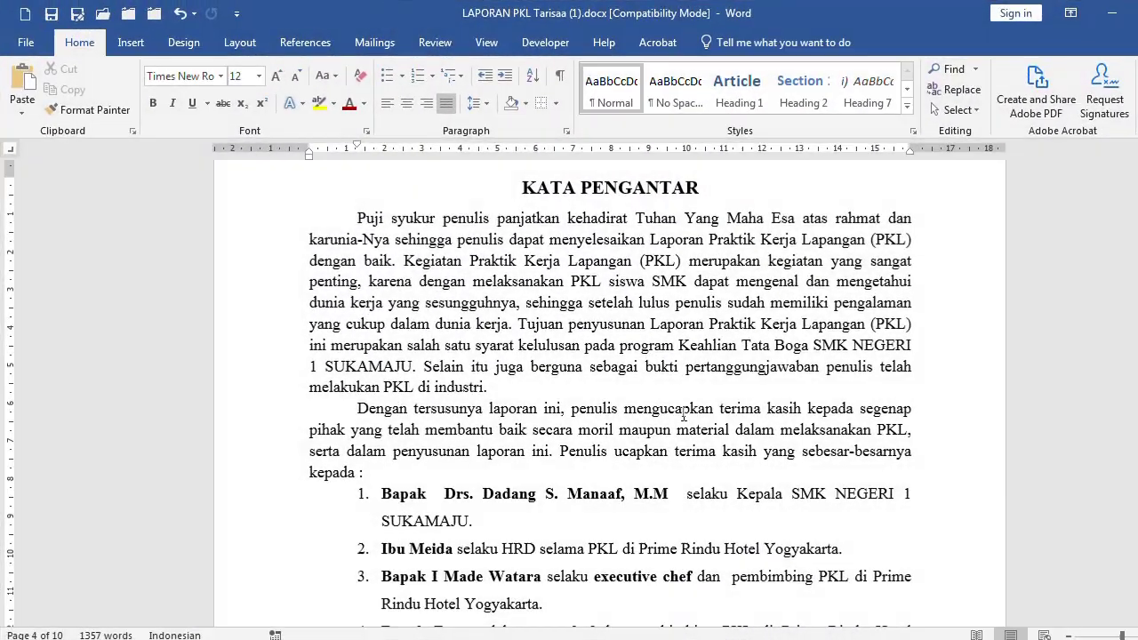
{"action": "scroll", "coordinate": [342, 376], "scroll_direction": "down", "scroll_amount": 1}
{"action": "scroll", "coordinate": [403, 369], "scroll_direction": "up", "scroll_amount": 3}
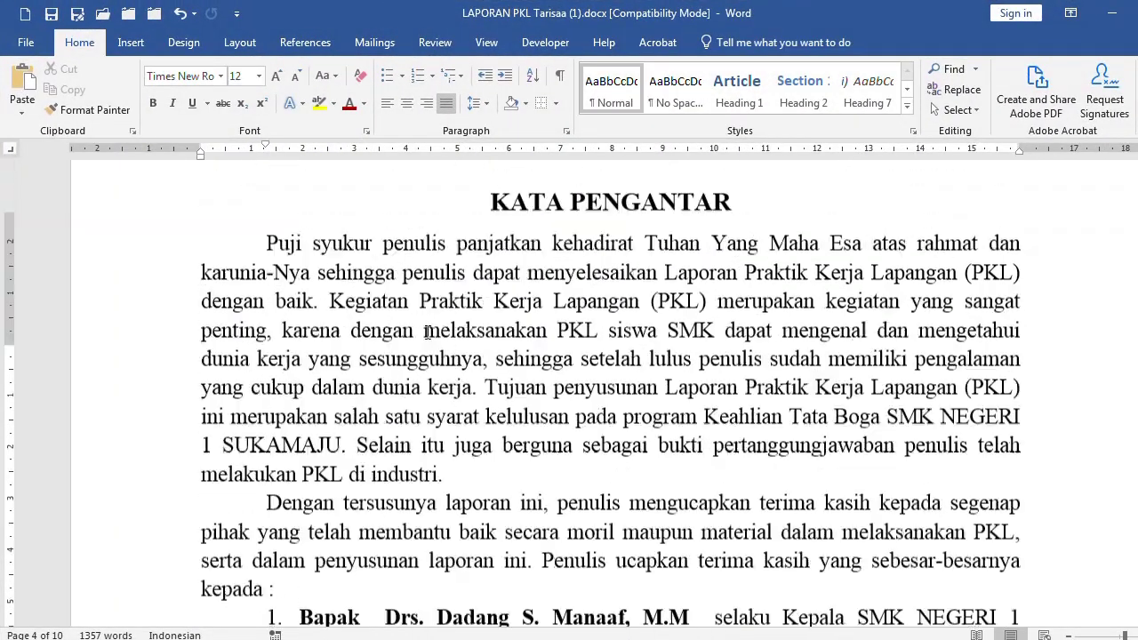
{"action": "scroll", "coordinate": [438, 340], "scroll_direction": "down", "scroll_amount": 4}
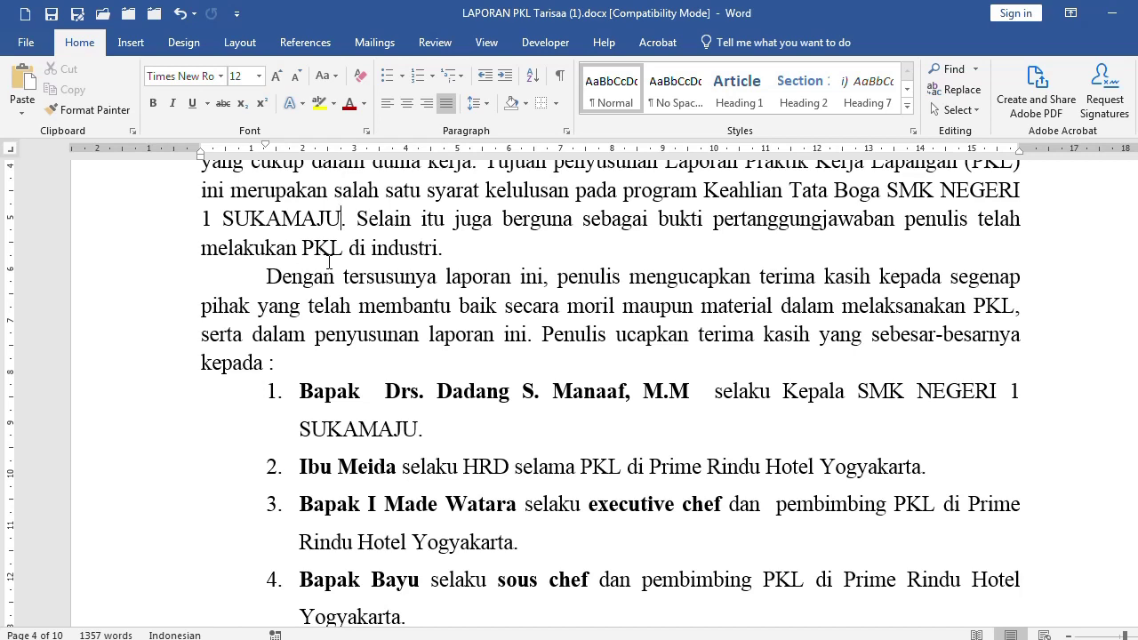
{"action": "scroll", "coordinate": [338, 263], "scroll_direction": "down", "scroll_amount": 5}
{"action": "scroll", "coordinate": [340, 266], "scroll_direction": "down", "scroll_amount": 11}
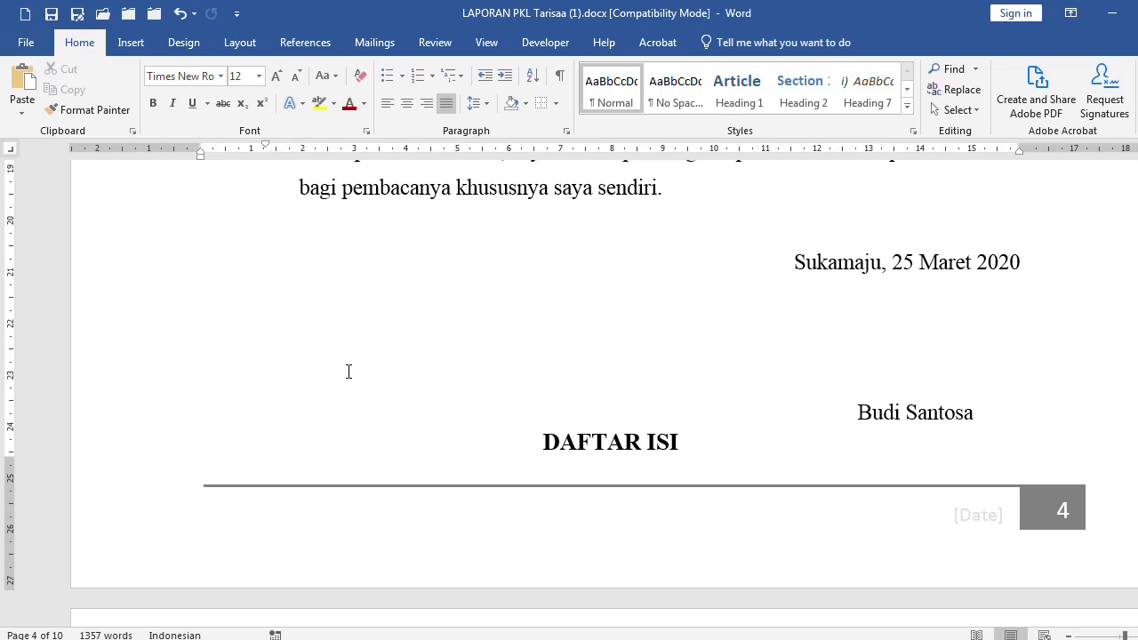
{"action": "left_click", "coordinate": [528, 442]}
{"action": "key", "text": "shift+F5"}
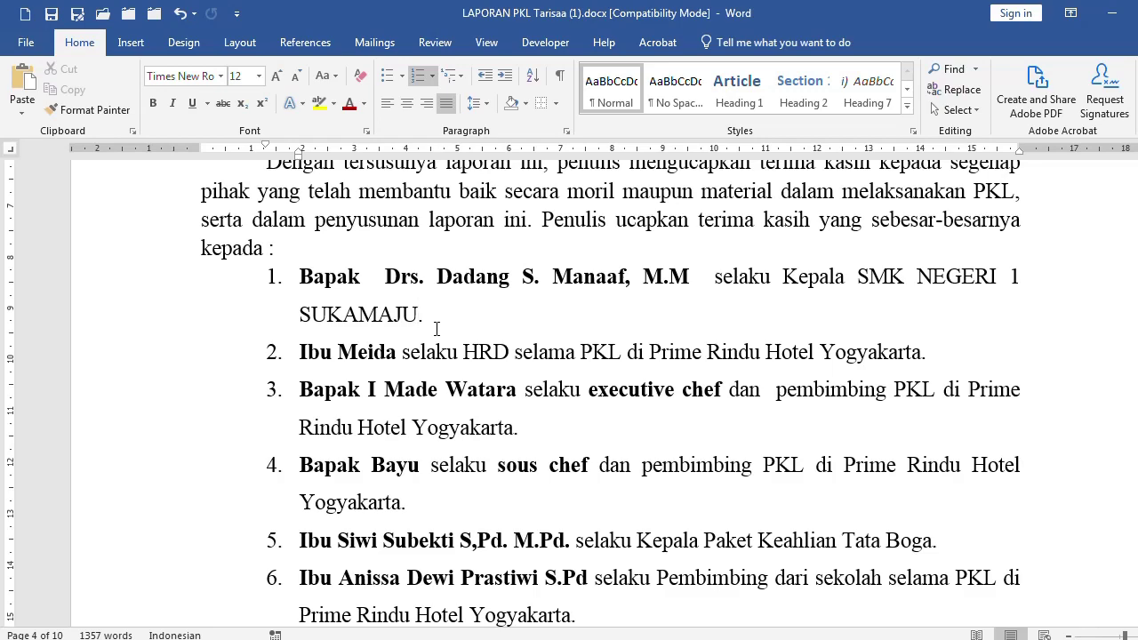
{"action": "scroll", "coordinate": [523, 320], "scroll_direction": "up", "scroll_amount": 6, "text": "ctrl"}
{"action": "scroll", "coordinate": [531, 319], "scroll_direction": "up", "scroll_amount": 2, "text": "ctrl"}
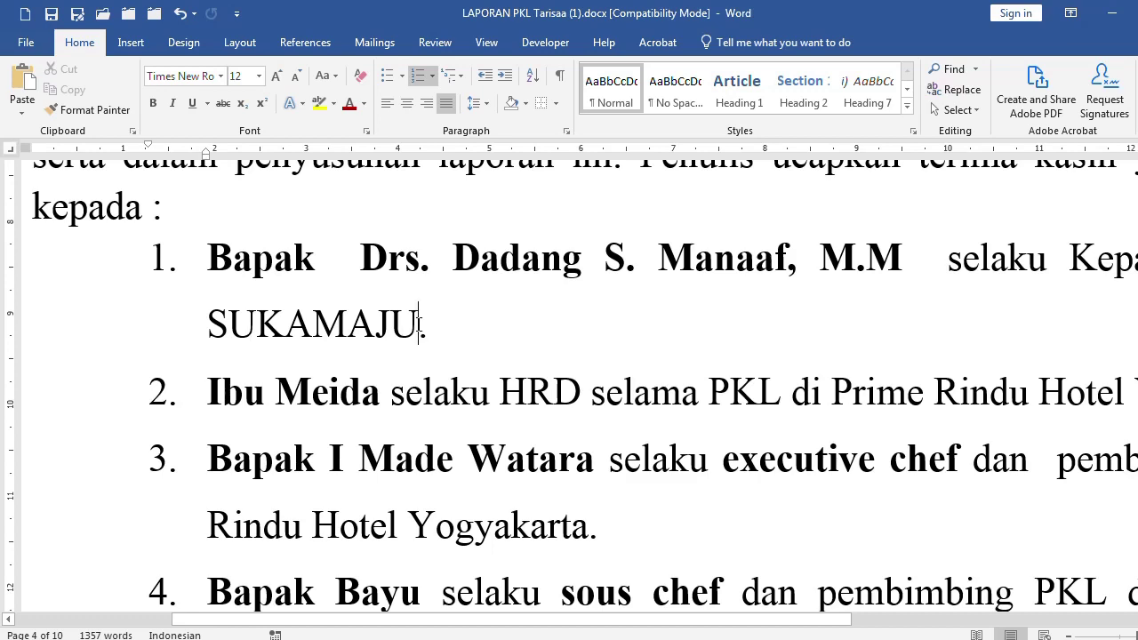
Insert footnote 1 after SUKAMAJU and left-align the footnote line
{"action": "left_click", "coordinate": [305, 43]}
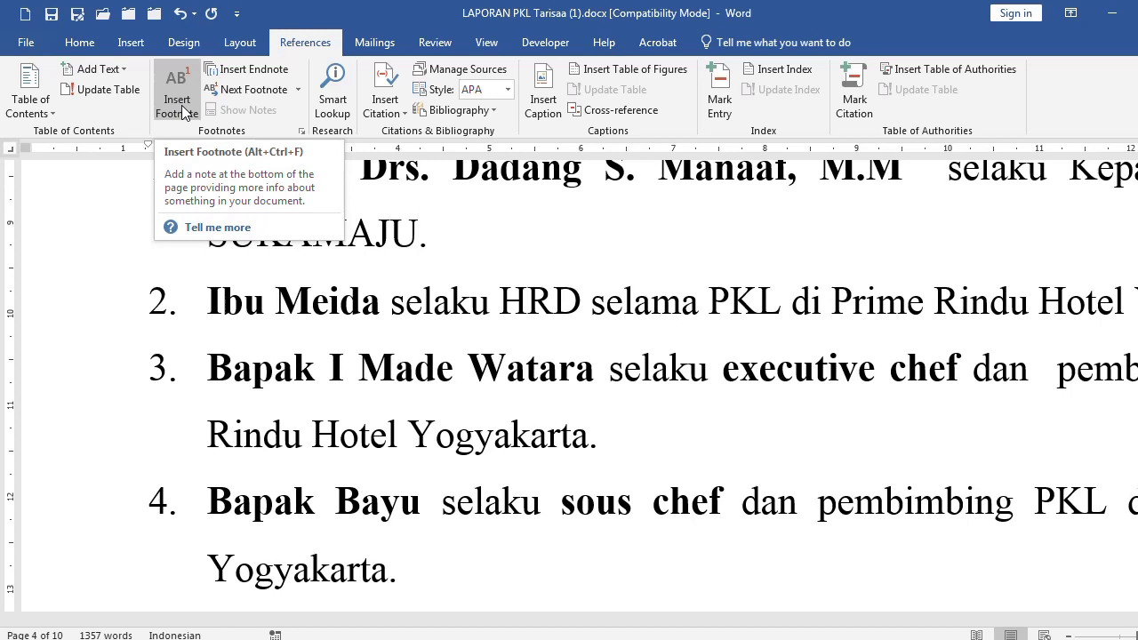
{"action": "left_click", "coordinate": [183, 112]}
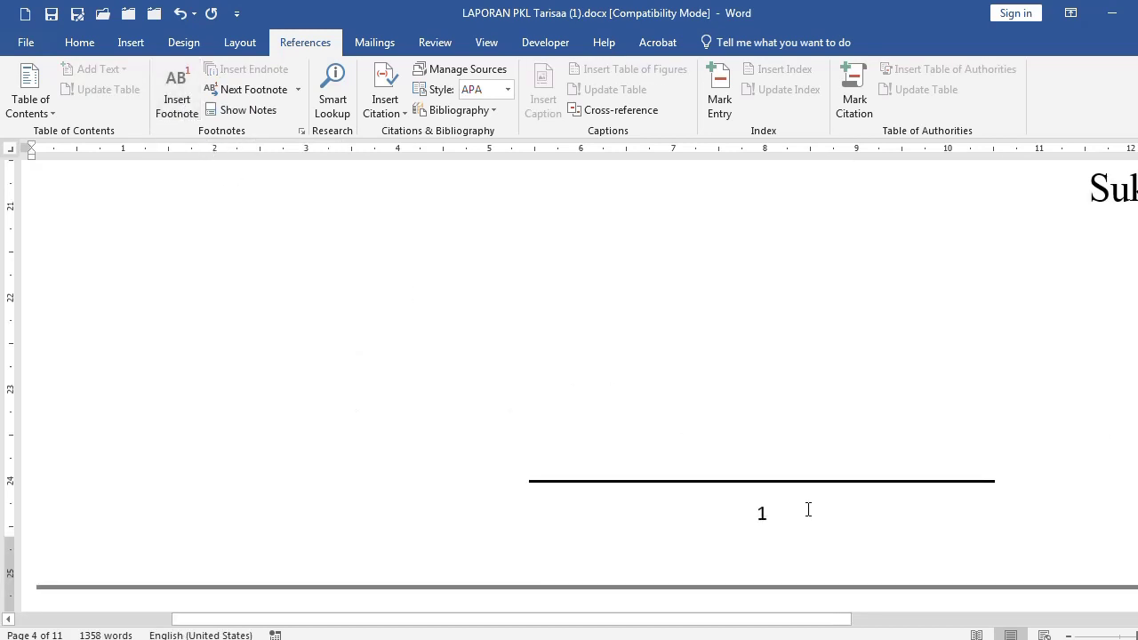
{"action": "scroll", "coordinate": [753, 481], "scroll_direction": "down", "scroll_amount": 5}
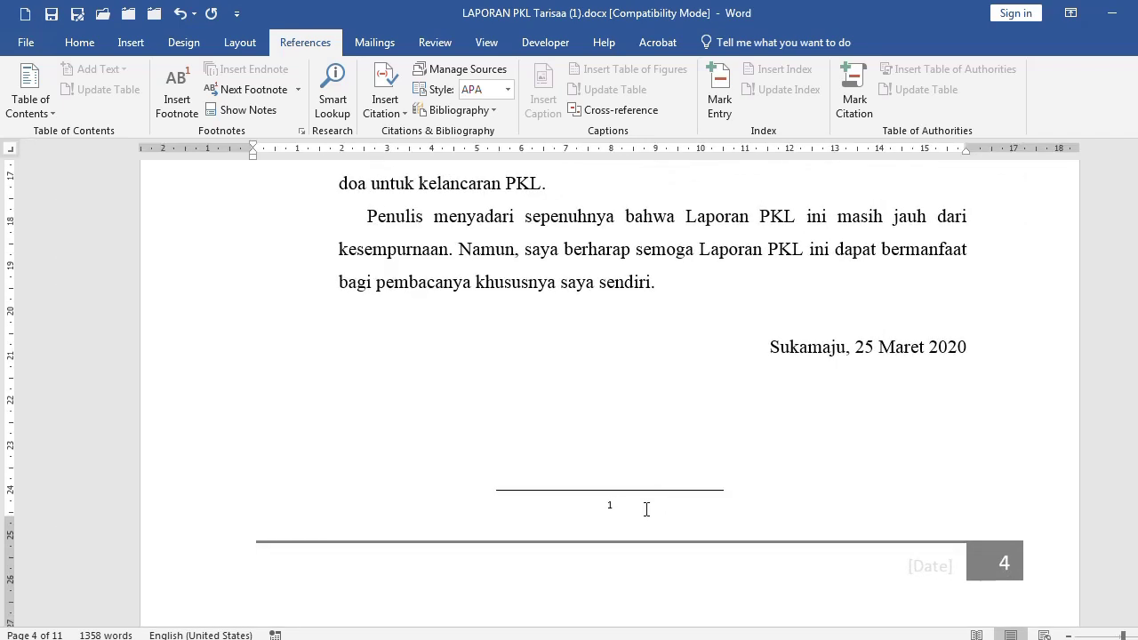
{"action": "left_click", "coordinate": [84, 44]}
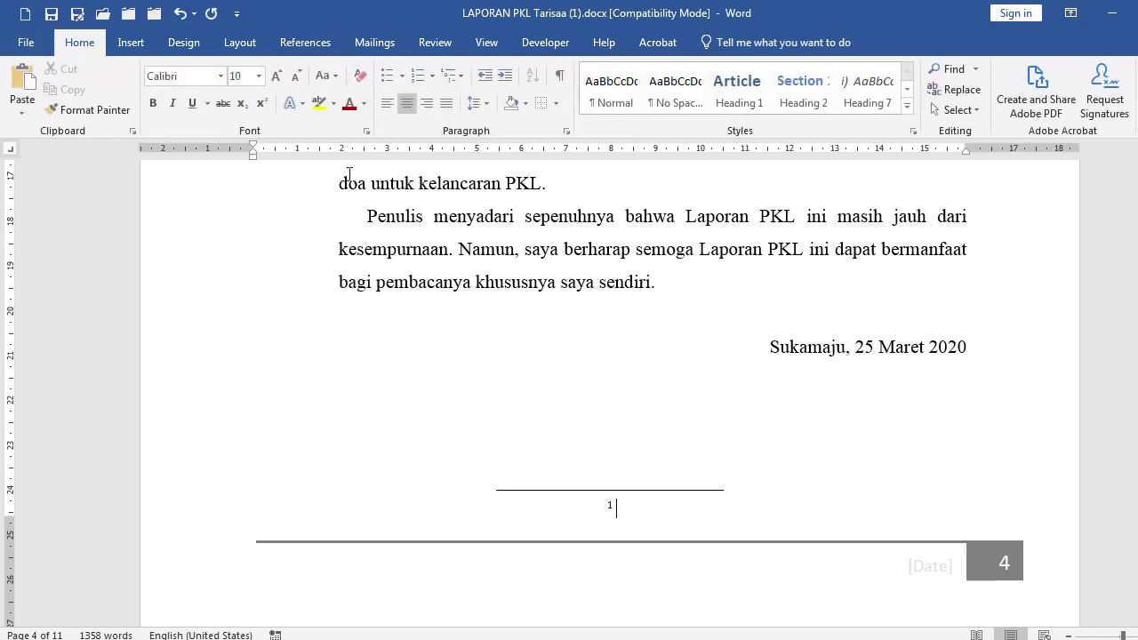
{"action": "left_click", "coordinate": [387, 105]}
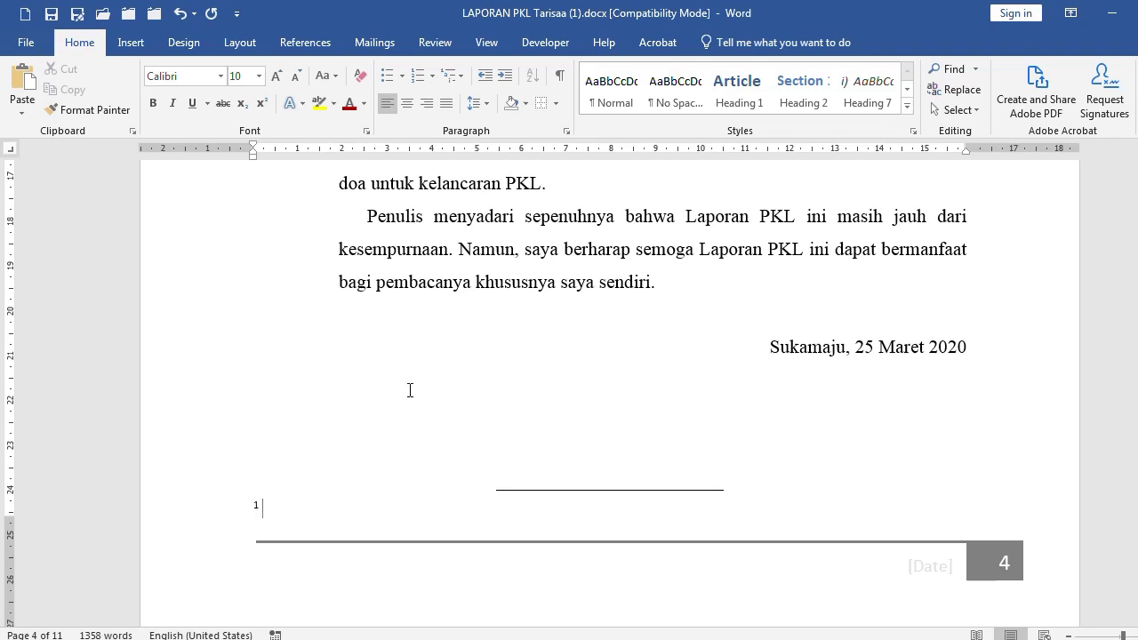
Type the footnote text 'Sukamaju adalah sebuah kota di daerah jawa barat'
{"action": "scroll", "coordinate": [265, 523], "scroll_direction": "up", "scroll_amount": 10}
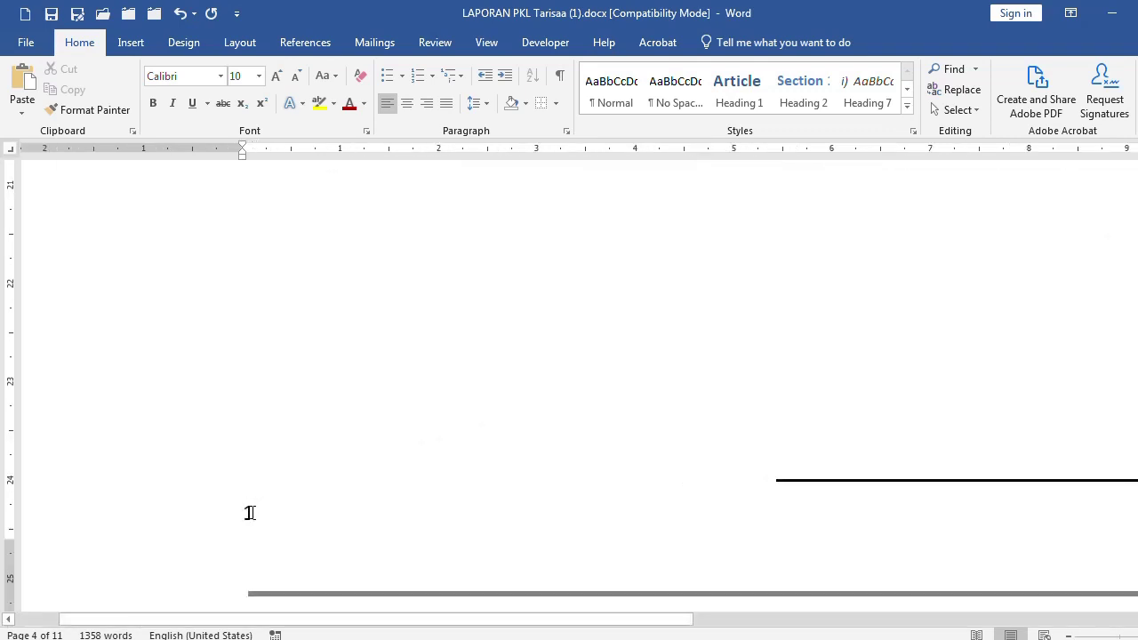
{"action": "scroll", "coordinate": [602, 366], "scroll_direction": "up", "scroll_amount": 15}
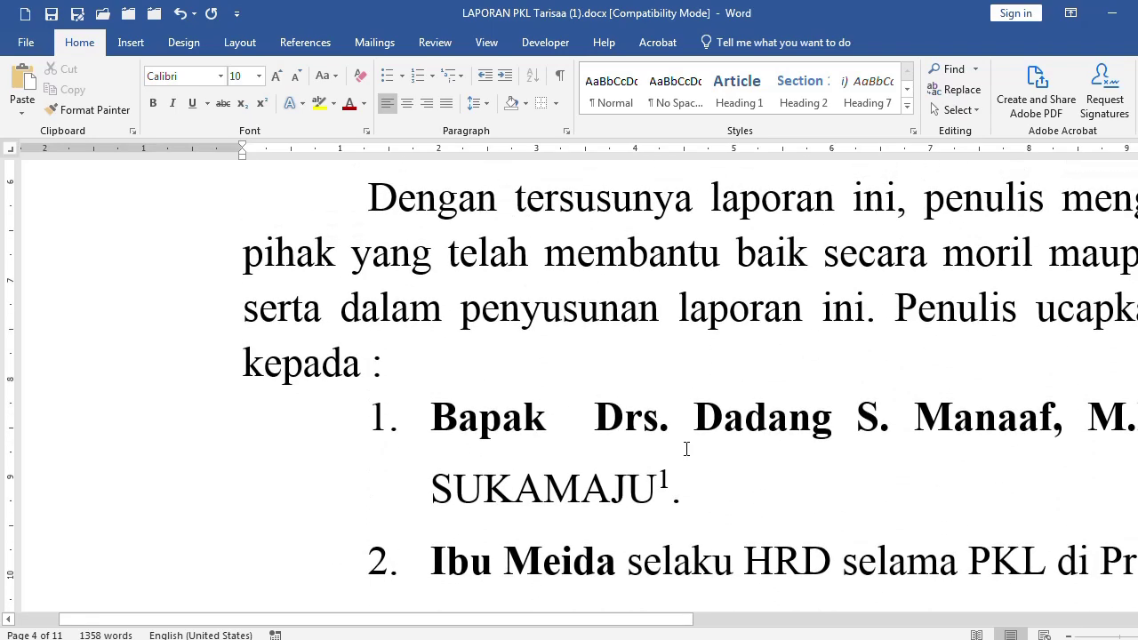
{"action": "scroll", "coordinate": [686, 453], "scroll_direction": "down", "scroll_amount": 1}
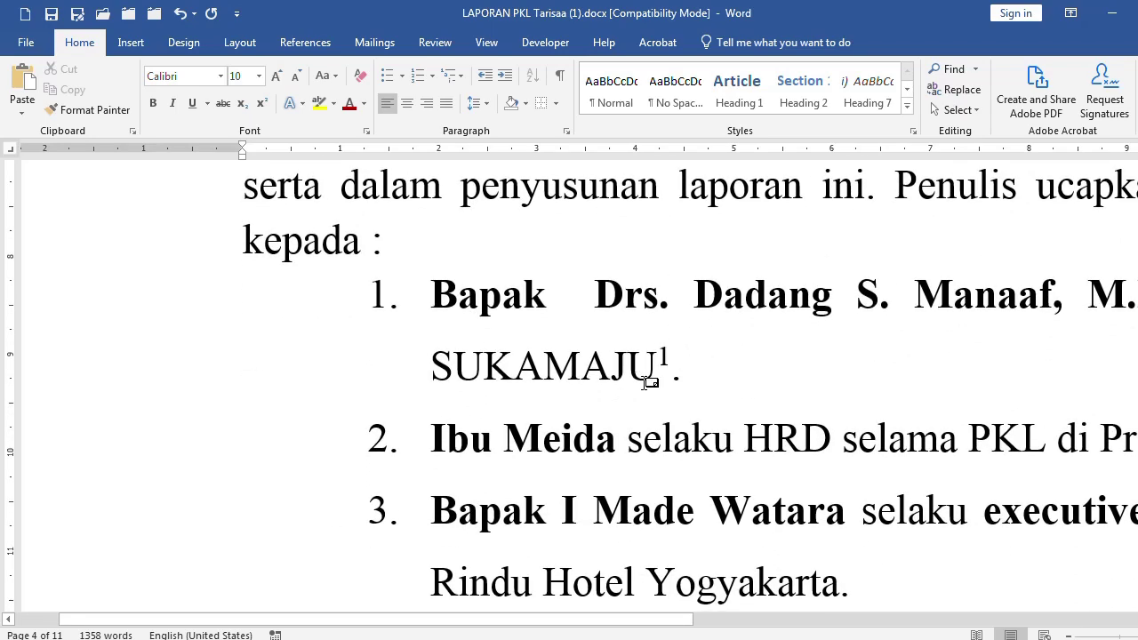
{"action": "scroll", "coordinate": [623, 392], "scroll_direction": "down", "scroll_amount": 10}
{"action": "scroll", "coordinate": [483, 444], "scroll_direction": "down", "scroll_amount": 10}
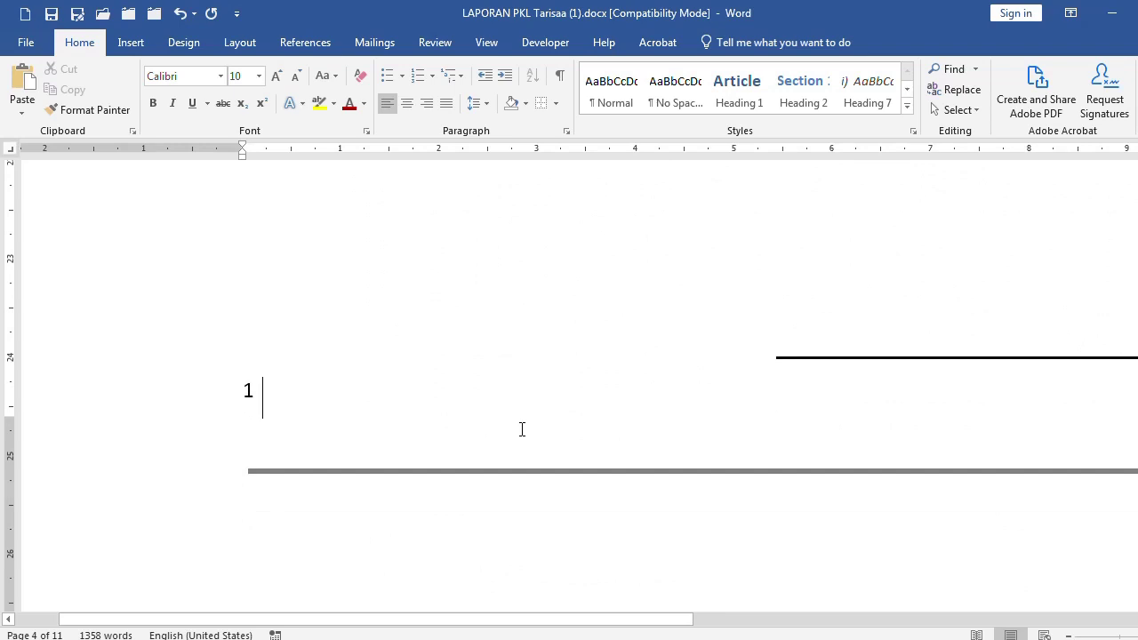
{"action": "type", "text": "Sukamaju adalah"}
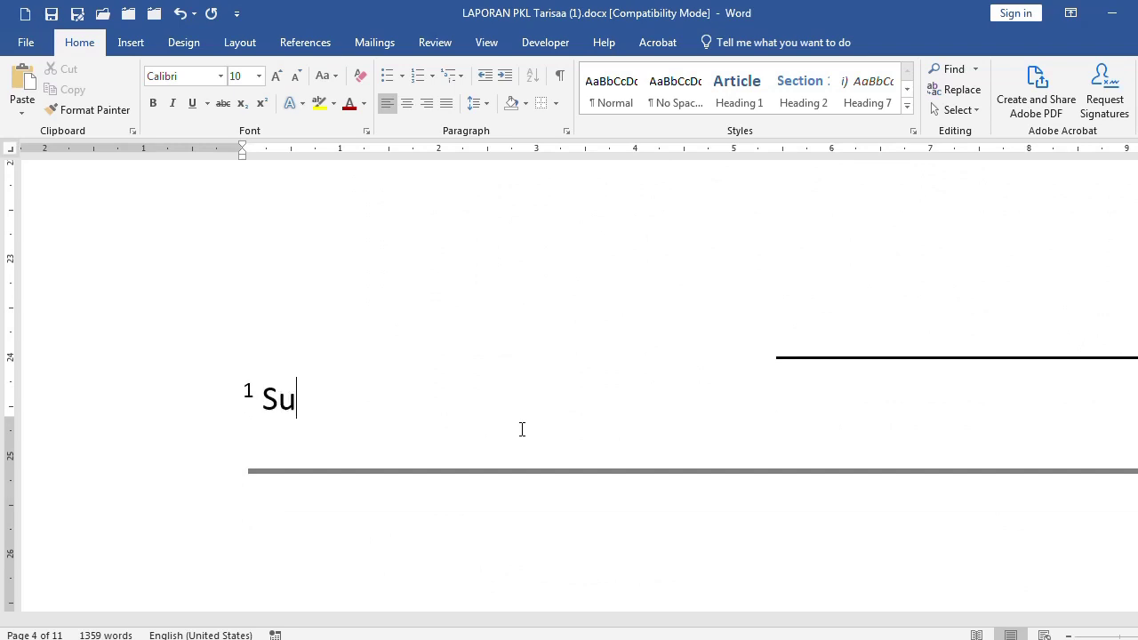
{"action": "type", "text": " sebuah kota di daerah jawa barat"}
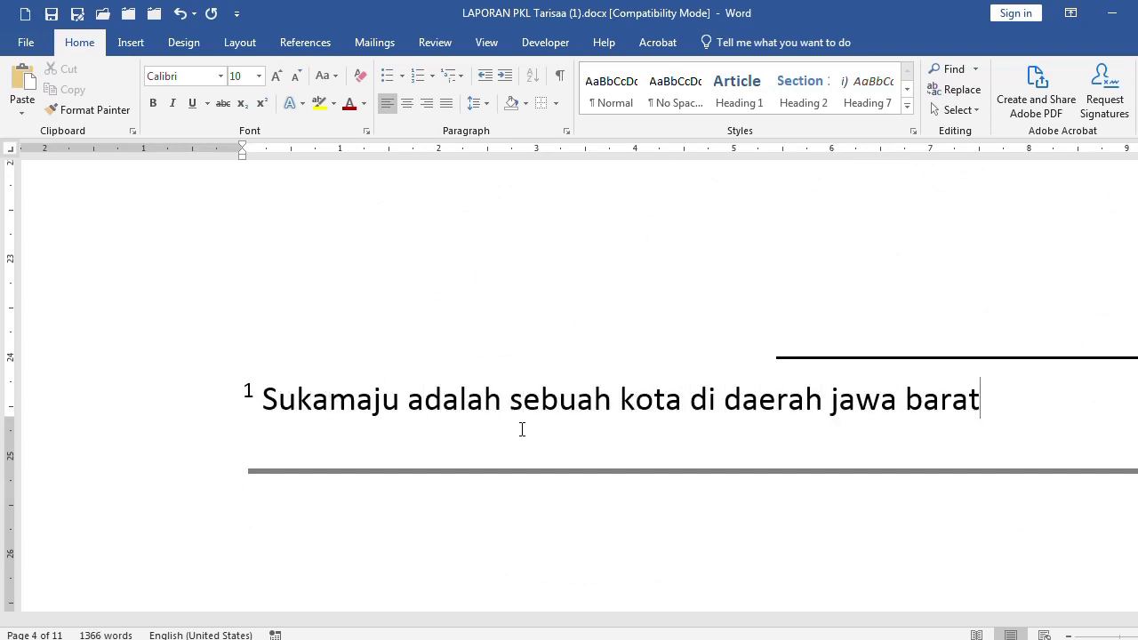
{"action": "left_click", "coordinate": [508, 284]}
{"action": "scroll", "coordinate": [508, 284], "scroll_direction": "up", "scroll_amount": 5}
{"action": "scroll", "coordinate": [507, 283], "scroll_direction": "down", "scroll_amount": 2, "text": "ctrl"}
{"action": "scroll", "coordinate": [542, 486], "scroll_direction": "up", "scroll_amount": 4}
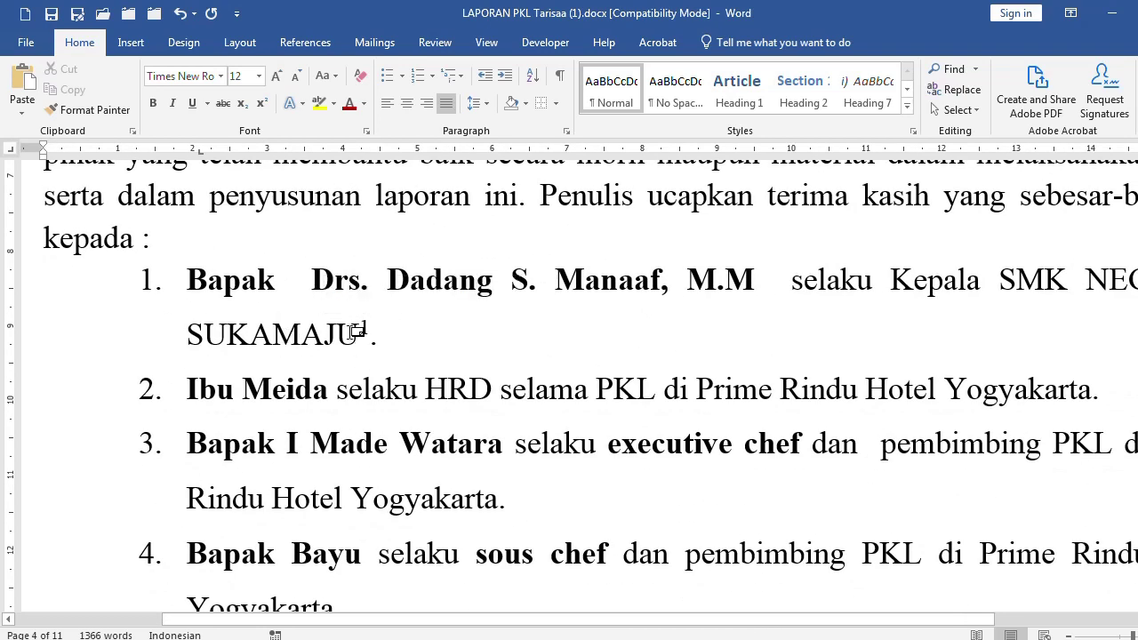
{"action": "scroll", "coordinate": [389, 350], "scroll_direction": "down", "scroll_amount": 1, "text": "ctrl"}
{"action": "scroll", "coordinate": [389, 351], "scroll_direction": "down", "scroll_amount": 1, "text": "ctrl"}
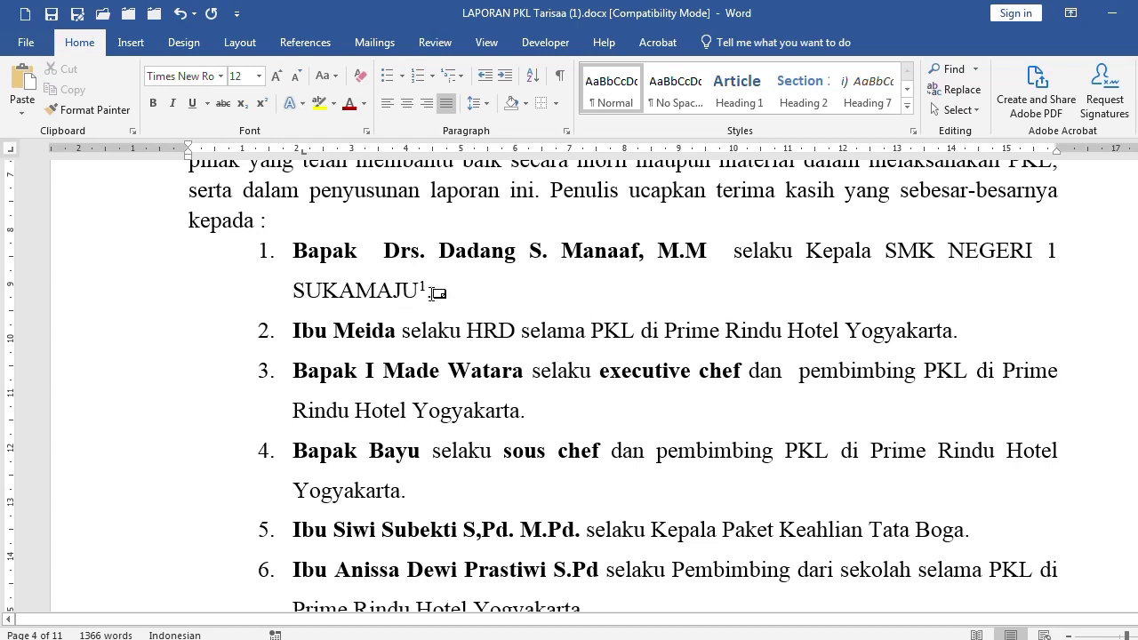
{"action": "scroll", "coordinate": [423, 300], "scroll_direction": "down", "scroll_amount": 8}
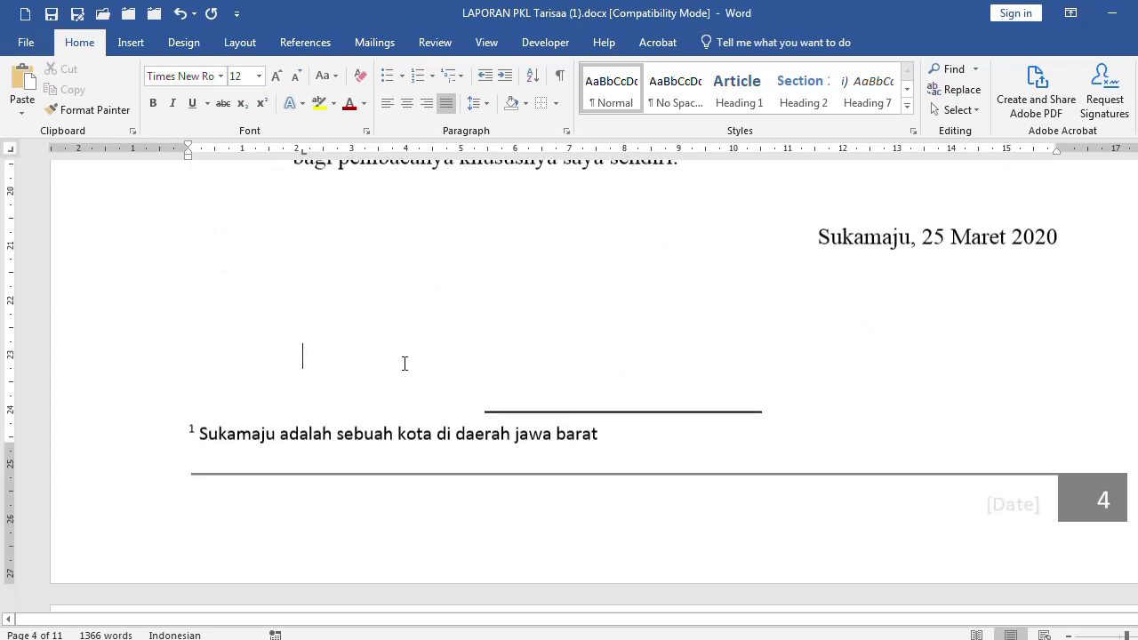
Scroll to the Latar Belakang paragraph and place the cursor after 'Manusia'
{"action": "scroll", "coordinate": [321, 430], "scroll_direction": "down", "scroll_amount": 5}
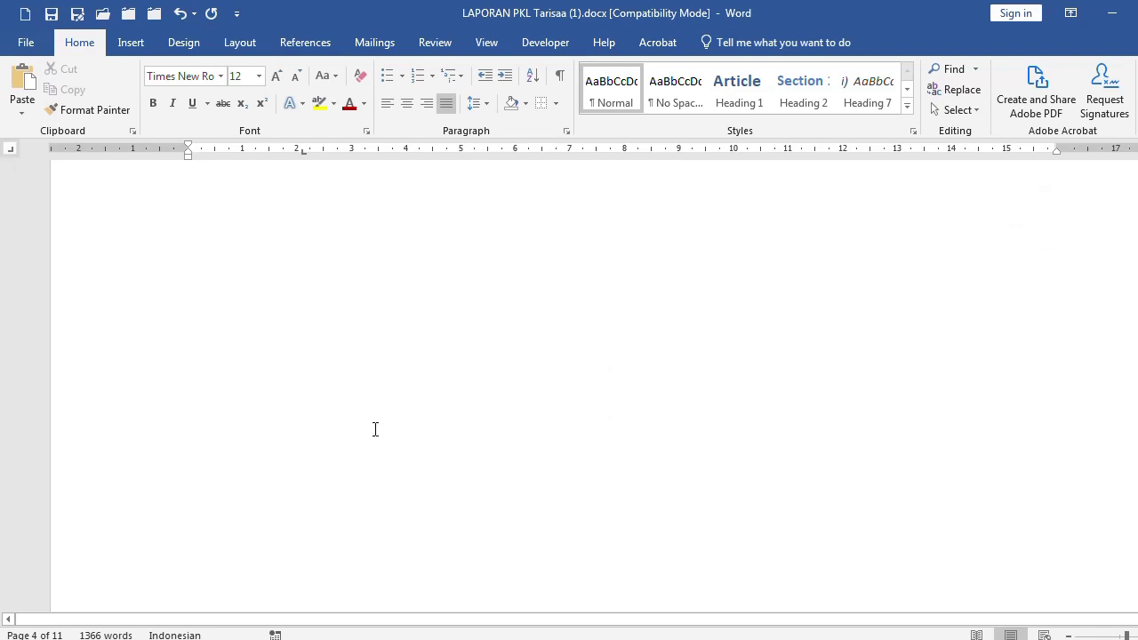
{"action": "scroll", "coordinate": [383, 429], "scroll_direction": "down", "scroll_amount": 15}
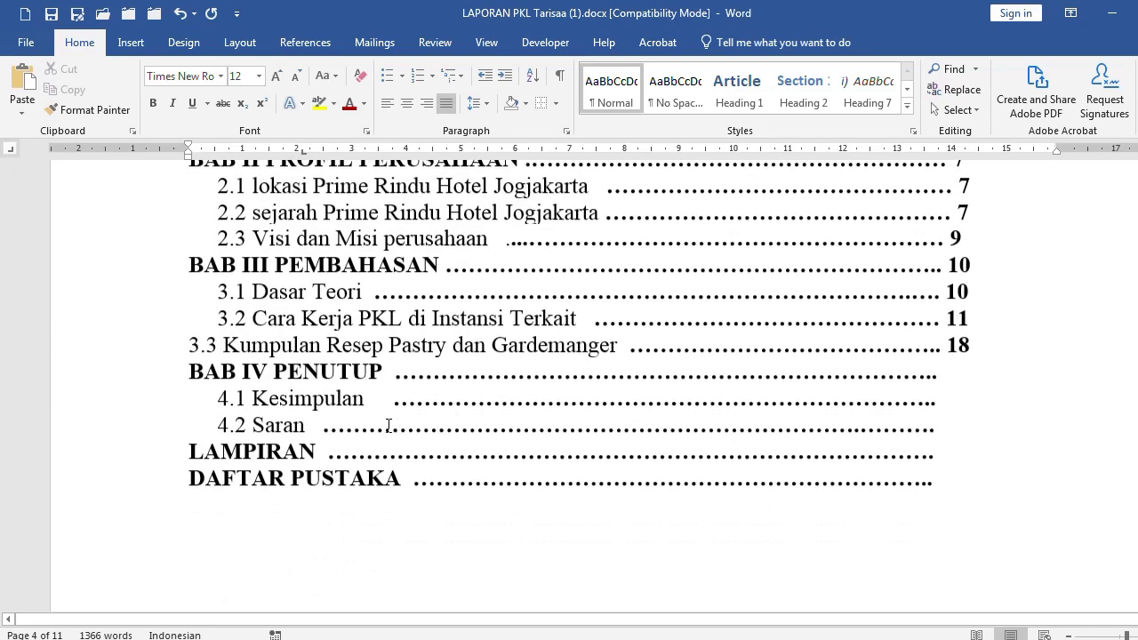
{"action": "scroll", "coordinate": [388, 426], "scroll_direction": "down", "scroll_amount": 6}
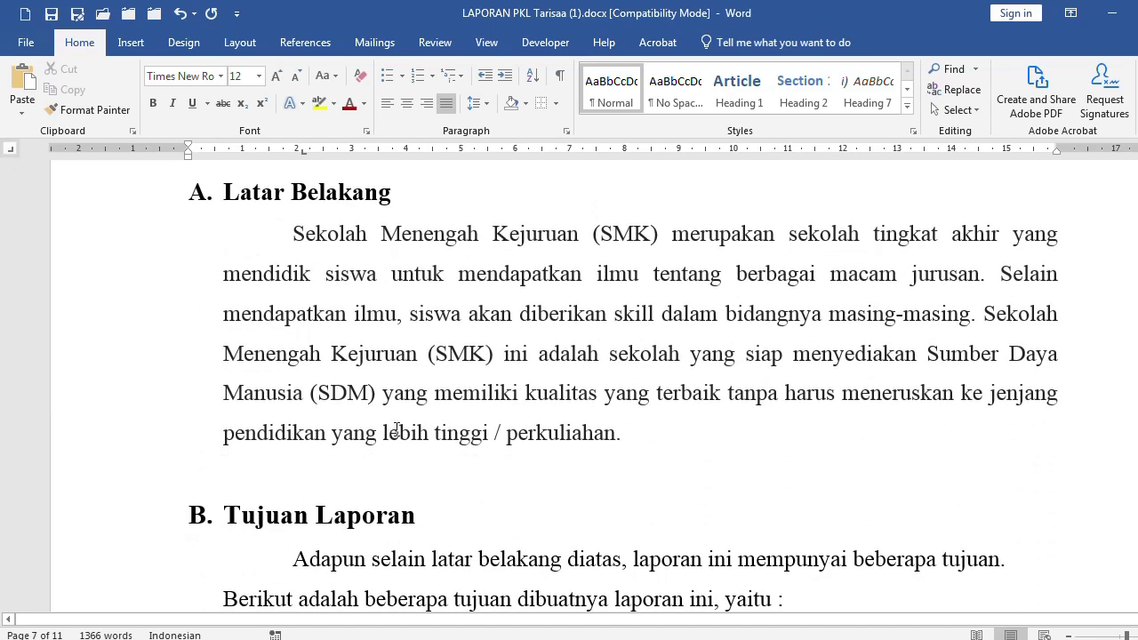
{"action": "scroll", "coordinate": [408, 442], "scroll_direction": "up", "scroll_amount": 3, "text": "ctrl"}
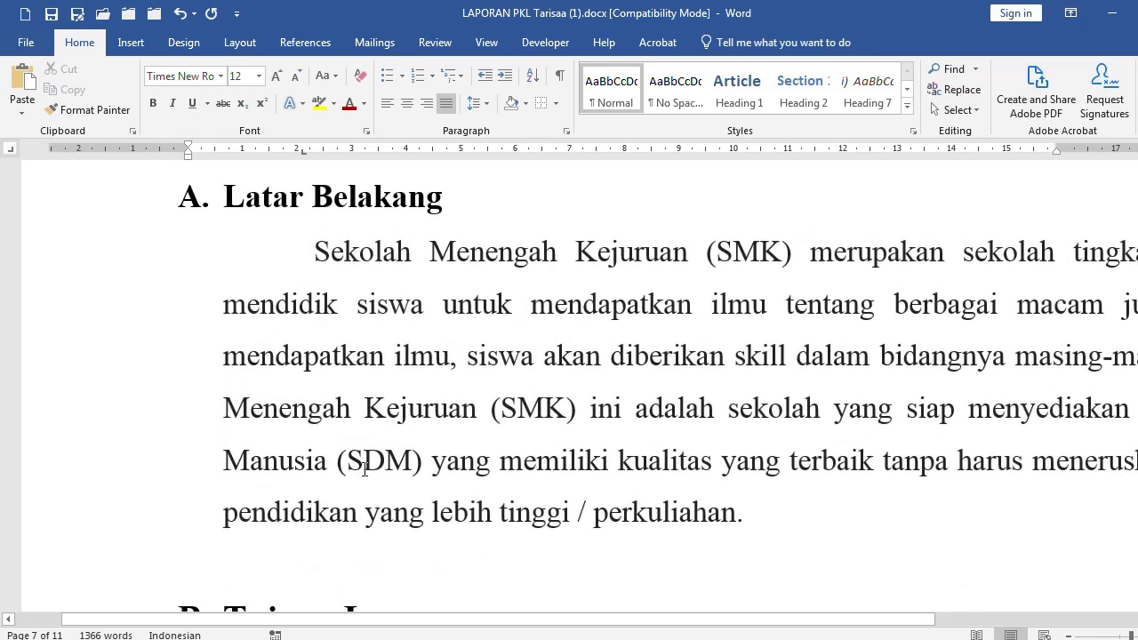
{"action": "left_click", "coordinate": [329, 460]}
{"action": "scroll", "coordinate": [361, 445], "scroll_direction": "up", "scroll_amount": 2, "text": "ctrl"}
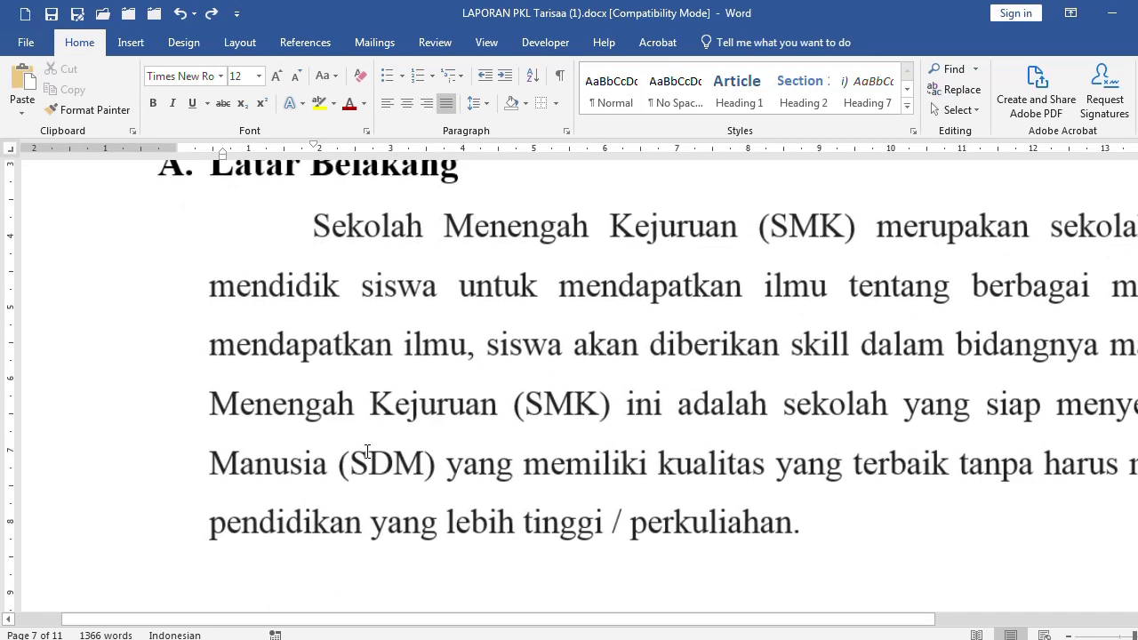
{"action": "scroll", "coordinate": [344, 373], "scroll_direction": "down", "scroll_amount": 1}
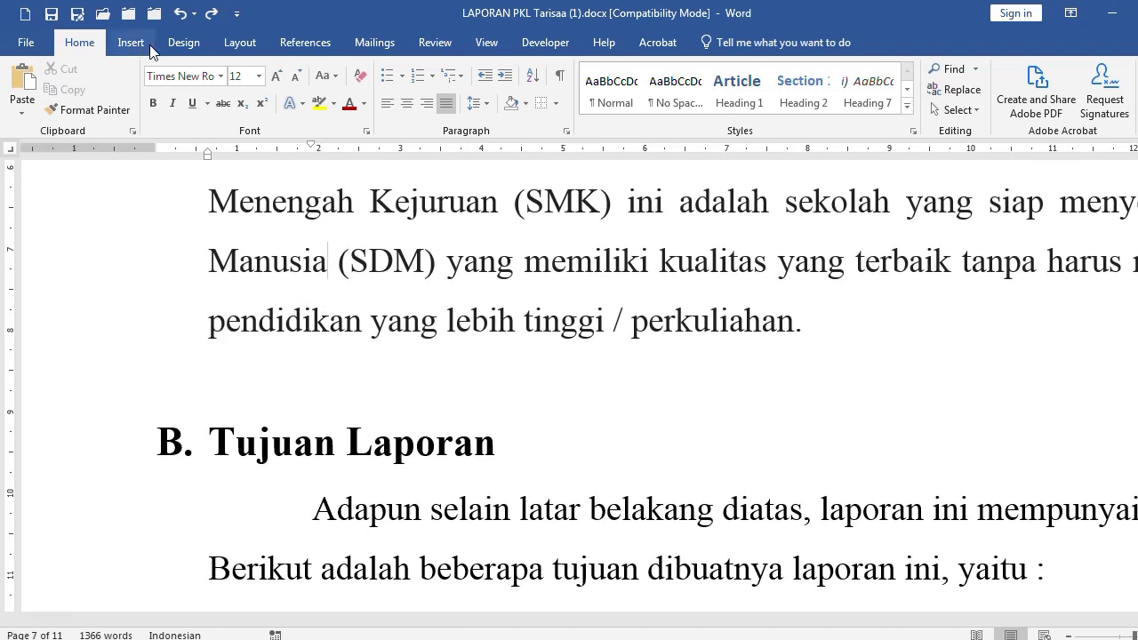
Insert footnote 2 reading 'Manusia adalah Manu dan Sia'
{"action": "left_click", "coordinate": [296, 45]}
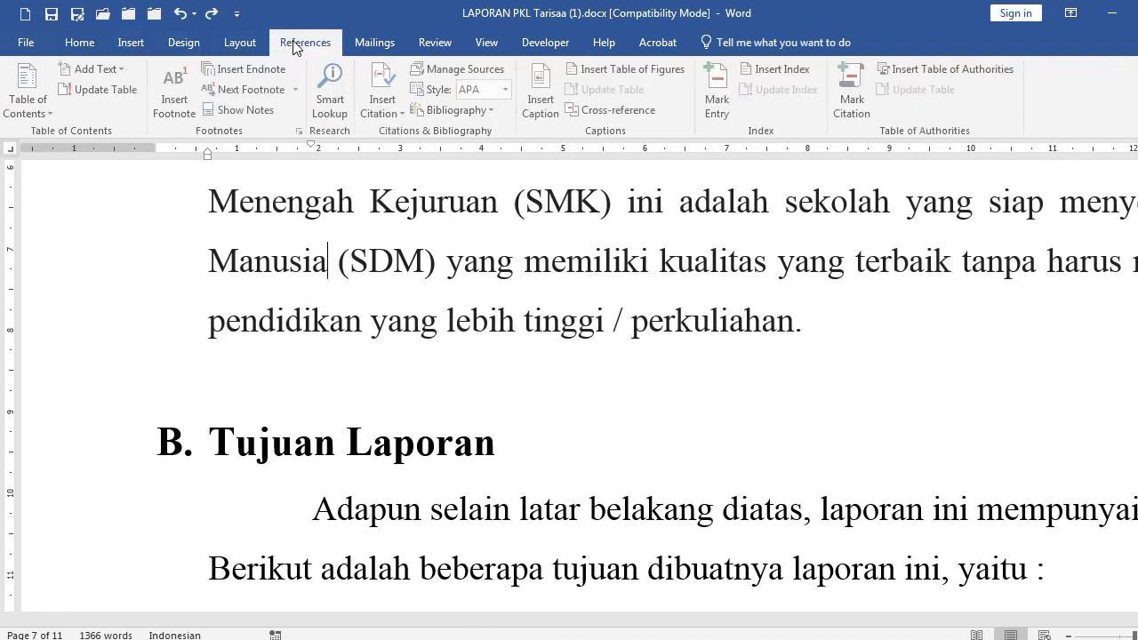
{"action": "left_click", "coordinate": [189, 110]}
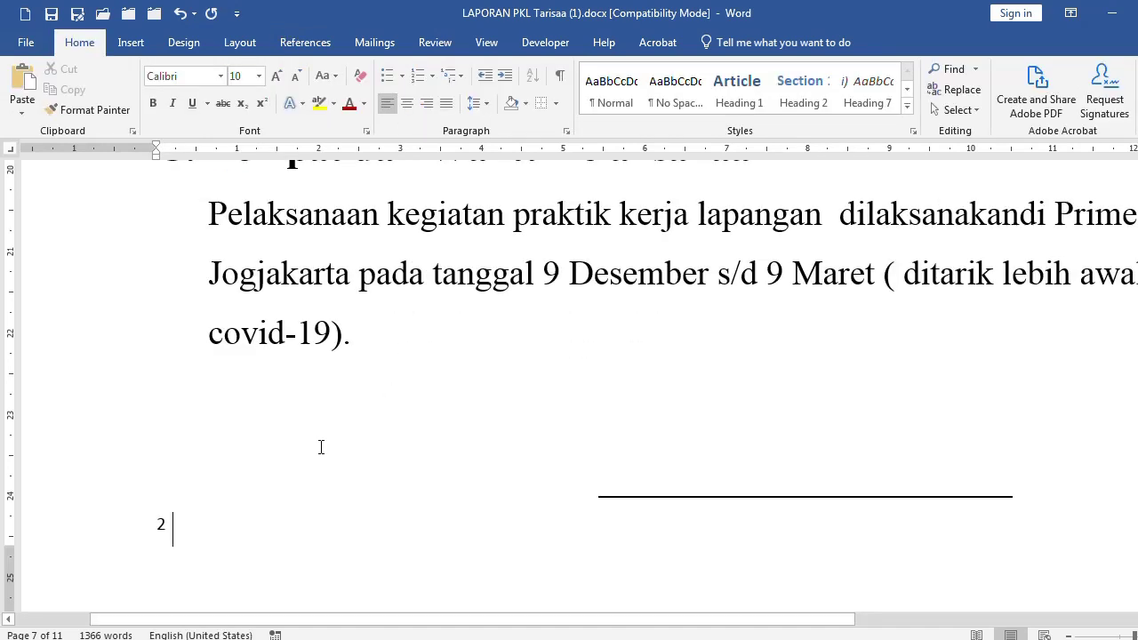
{"action": "type", "text": "Man"}
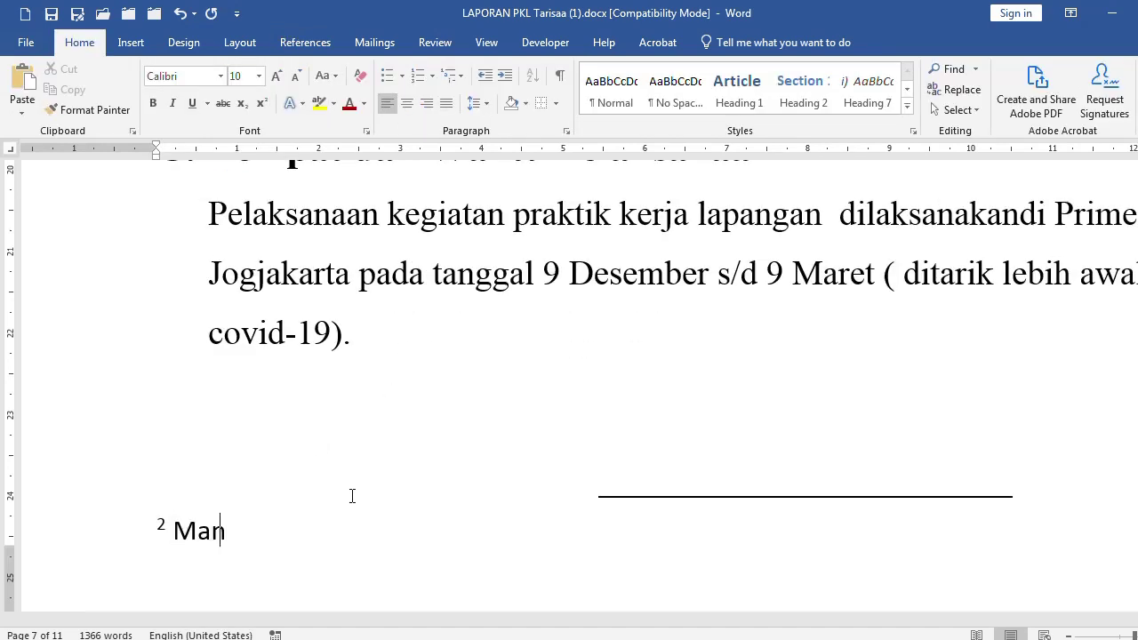
{"action": "type", "text": "usia adalah Manu s"}
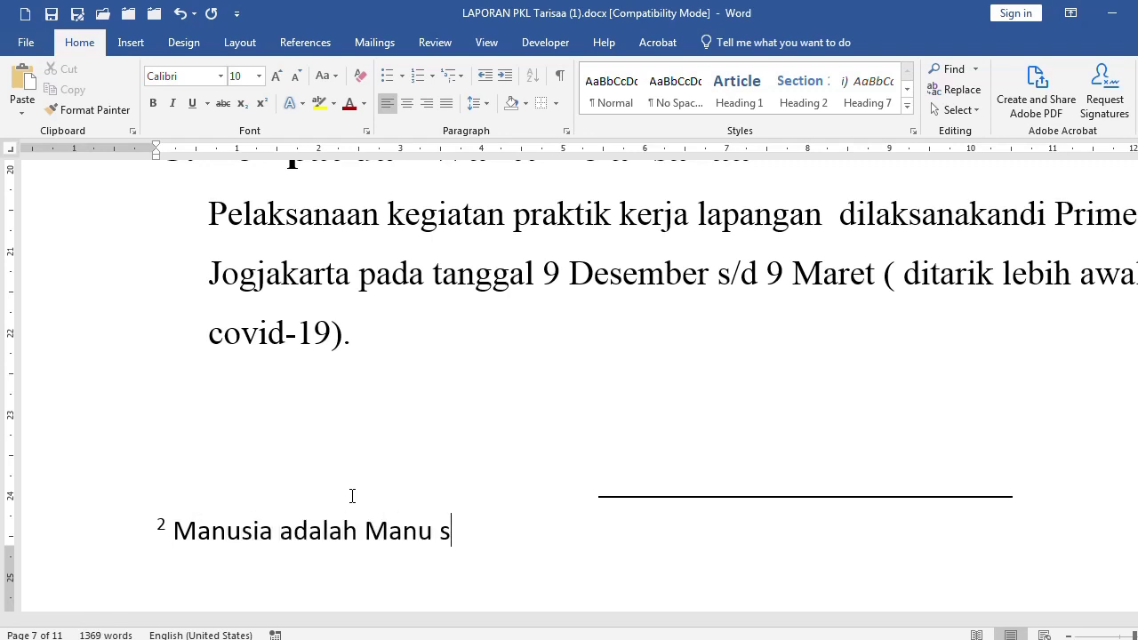
{"action": "key", "text": "BackSpace"}
{"action": "type", "text": "dan Sia"}
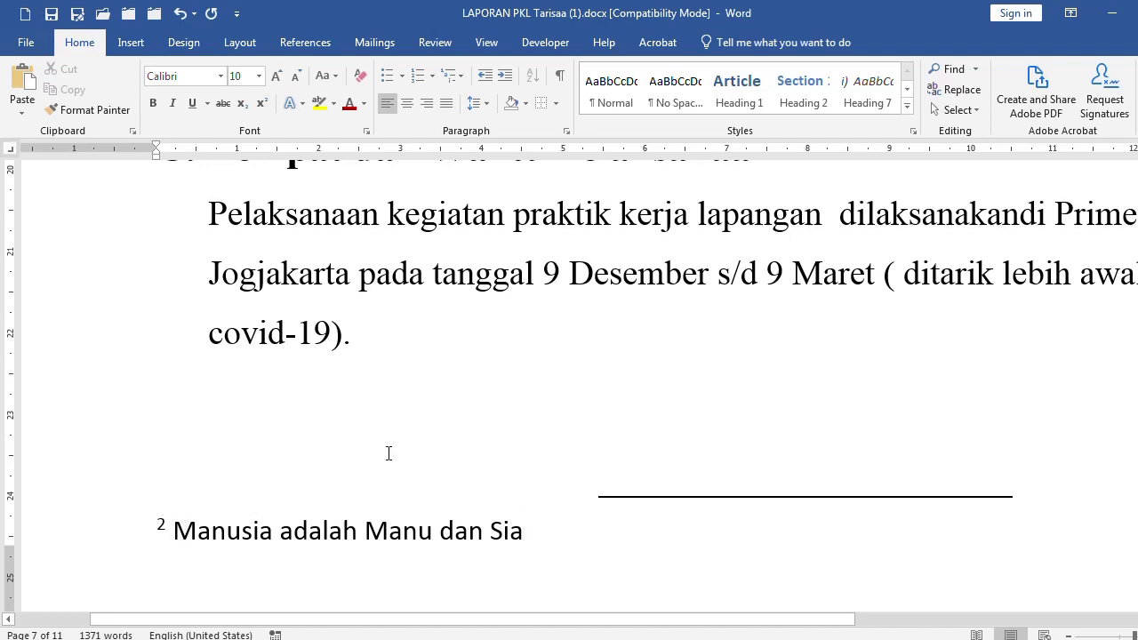
{"action": "scroll", "coordinate": [401, 432], "scroll_direction": "up", "scroll_amount": 15}
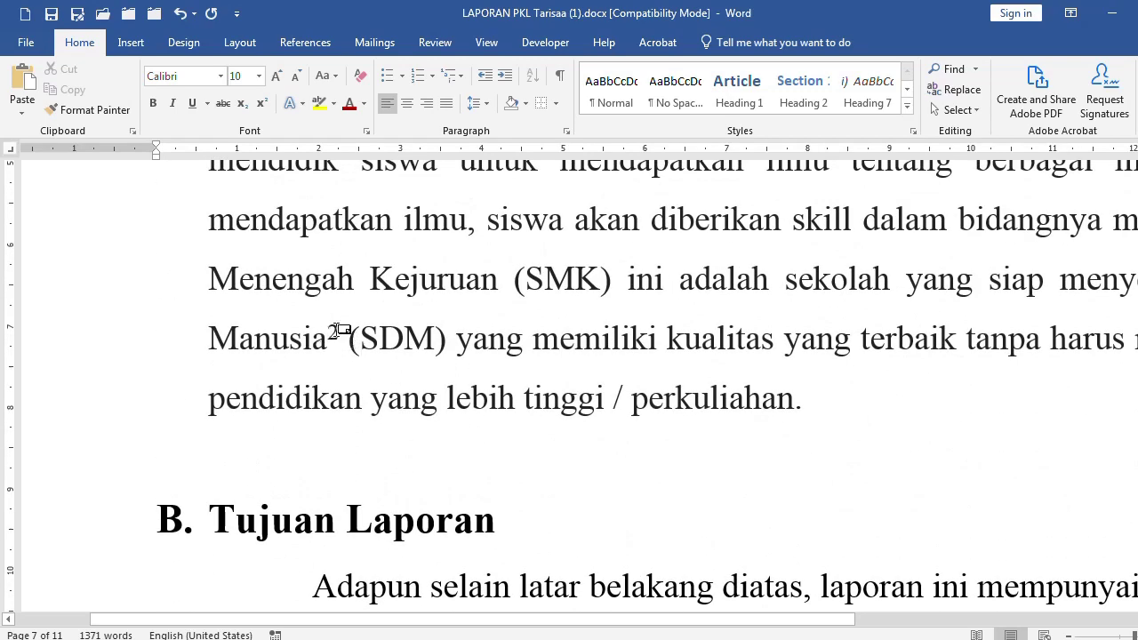
{"action": "double_click", "coordinate": [359, 281]}
{"action": "left_click", "coordinate": [506, 338]}
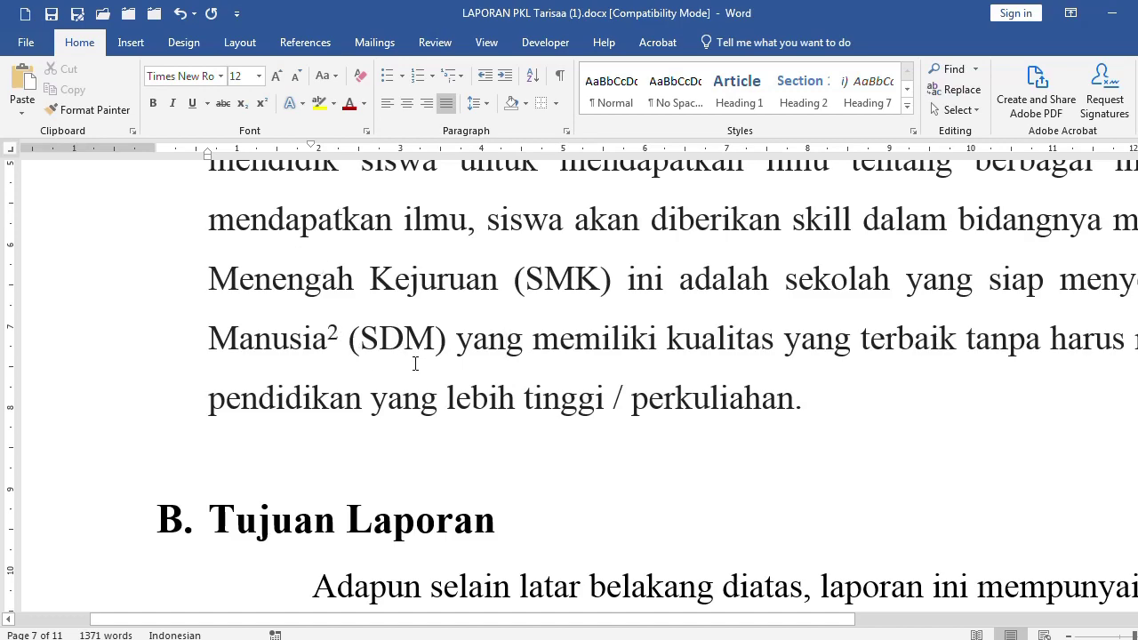
Review the new Manusia footnote text at the bottom of page 7
{"action": "scroll", "coordinate": [415, 363], "scroll_direction": "down", "scroll_amount": 10, "text": "ctrl"}
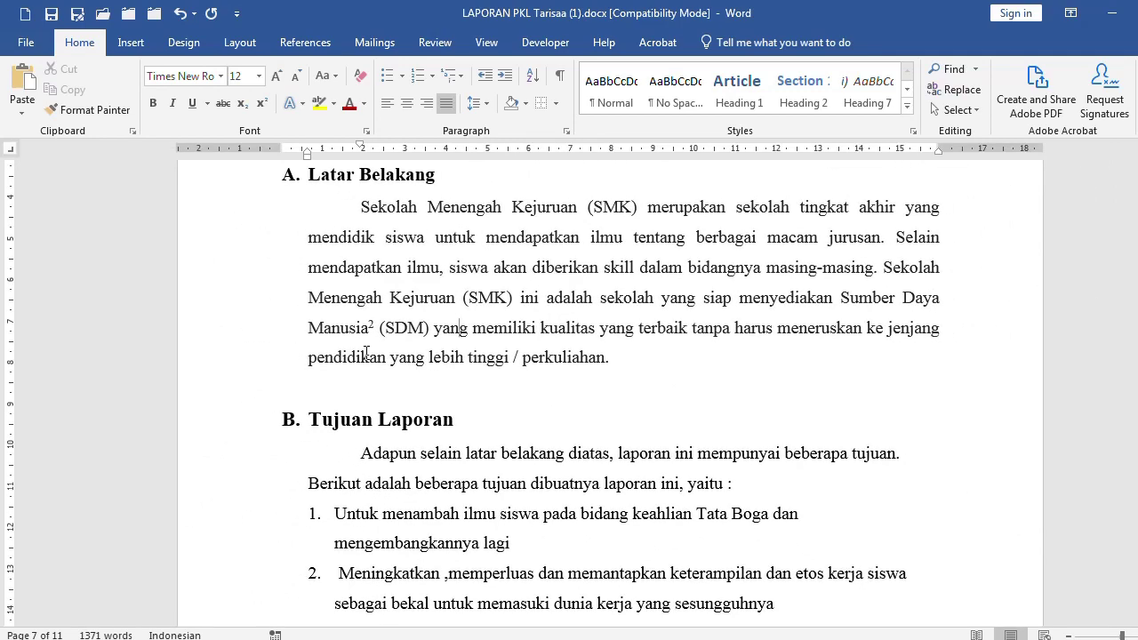
{"action": "scroll", "coordinate": [365, 352], "scroll_direction": "down", "scroll_amount": 6}
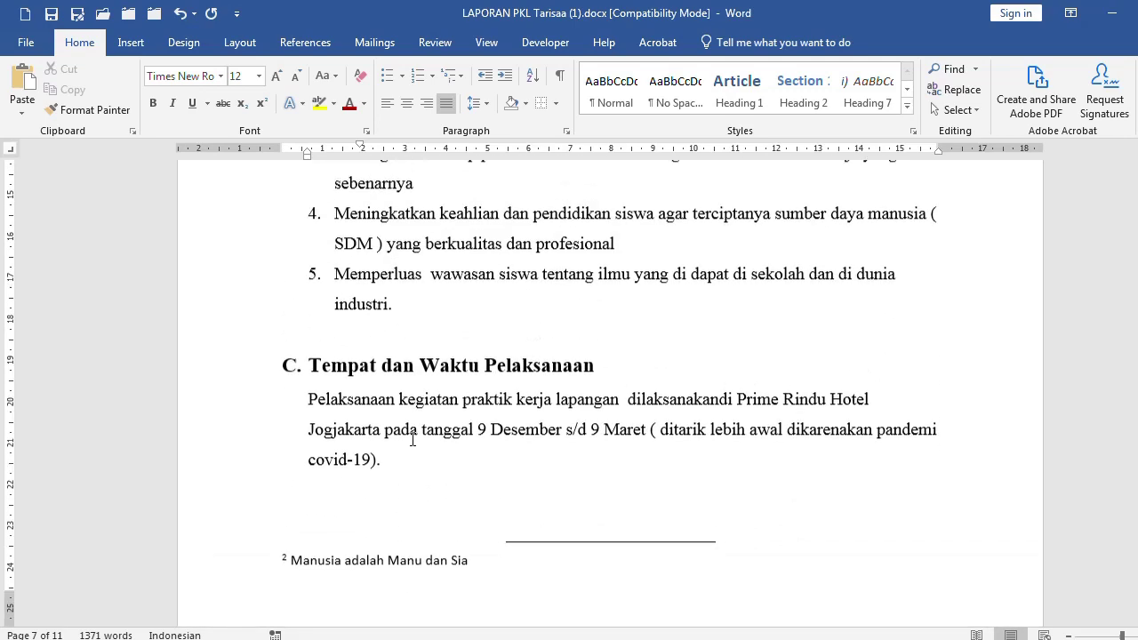
{"action": "scroll", "coordinate": [413, 440], "scroll_direction": "up", "scroll_amount": 1}
{"action": "left_click", "coordinate": [229, 588]}
{"action": "scroll", "coordinate": [433, 349], "scroll_direction": "up", "scroll_amount": 8}
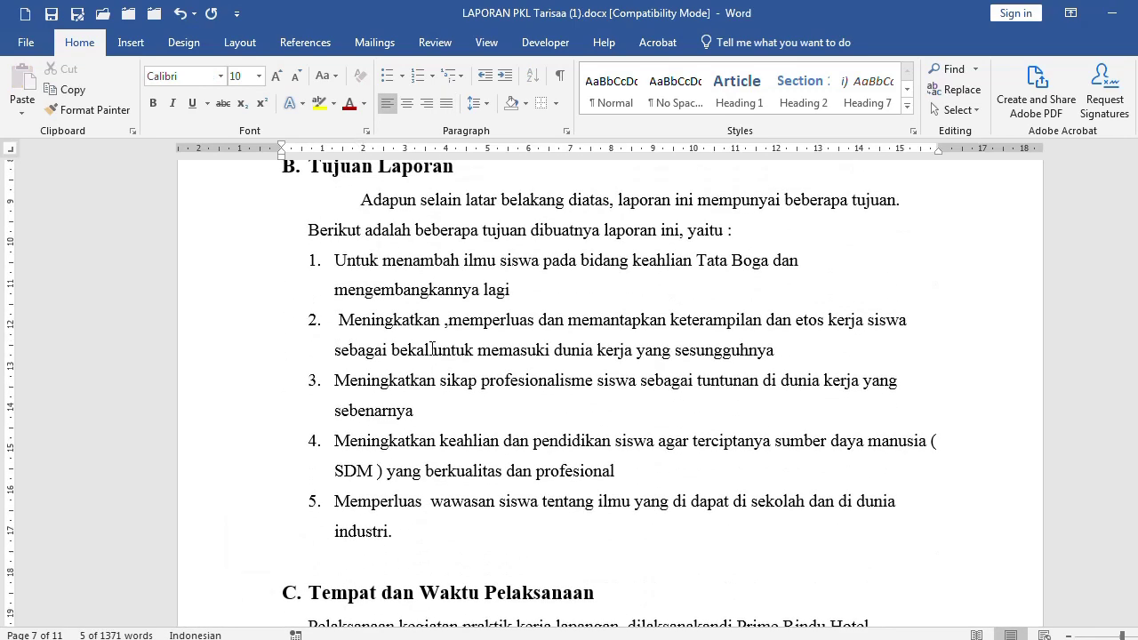
{"action": "scroll", "coordinate": [432, 348], "scroll_direction": "up", "scroll_amount": 3}
{"action": "left_click", "coordinate": [385, 227]}
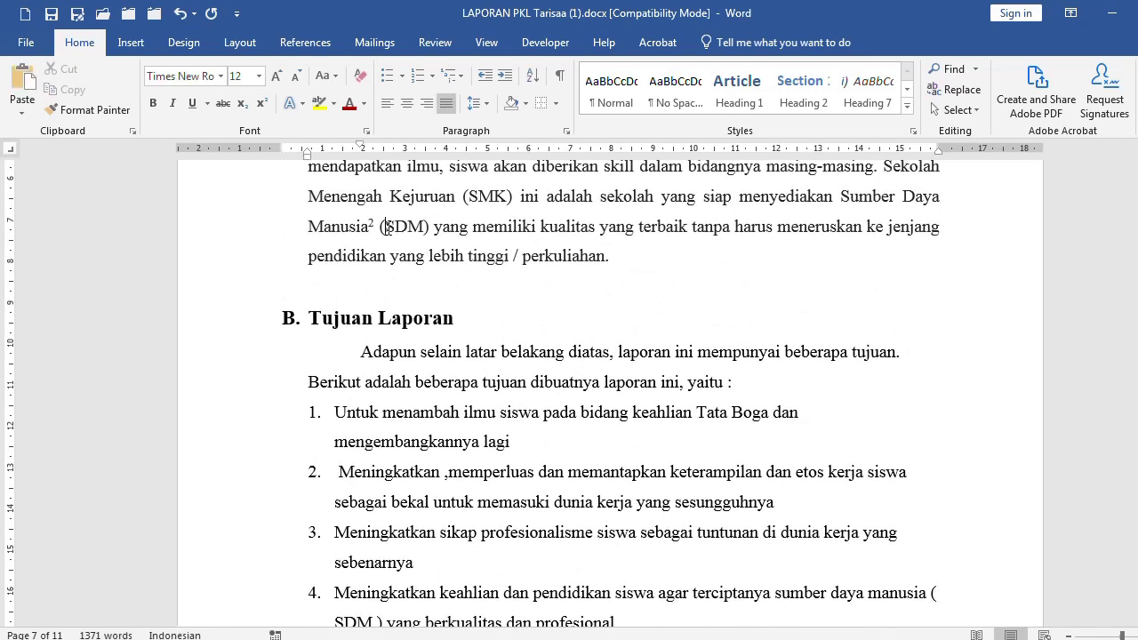
{"action": "mouse_move", "coordinate": [375, 233]}
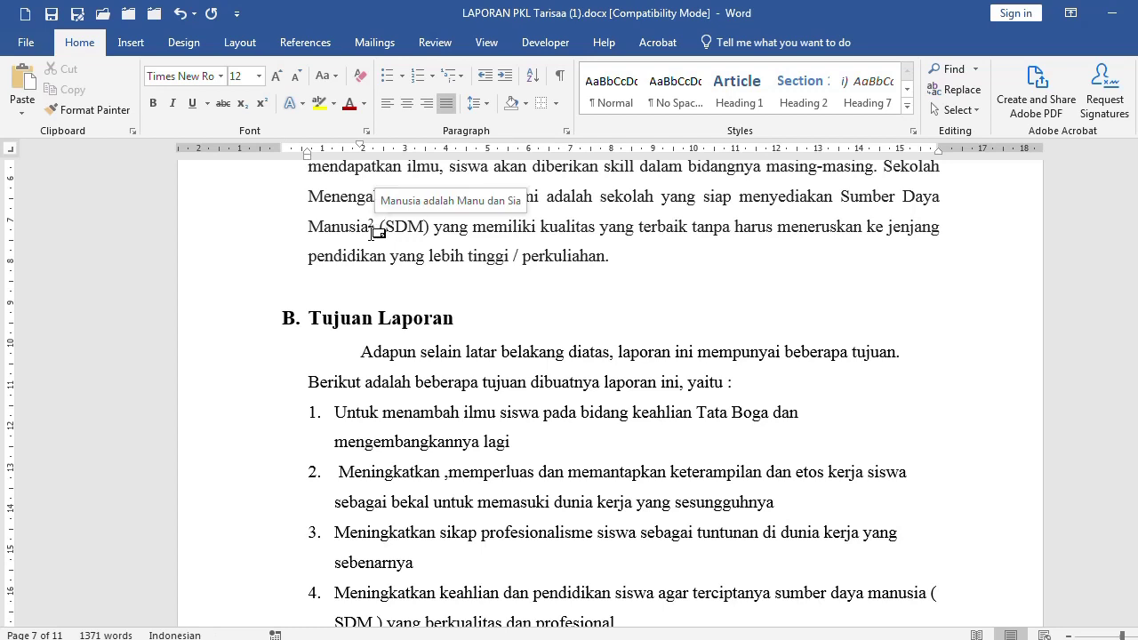
{"action": "left_click", "coordinate": [347, 200]}
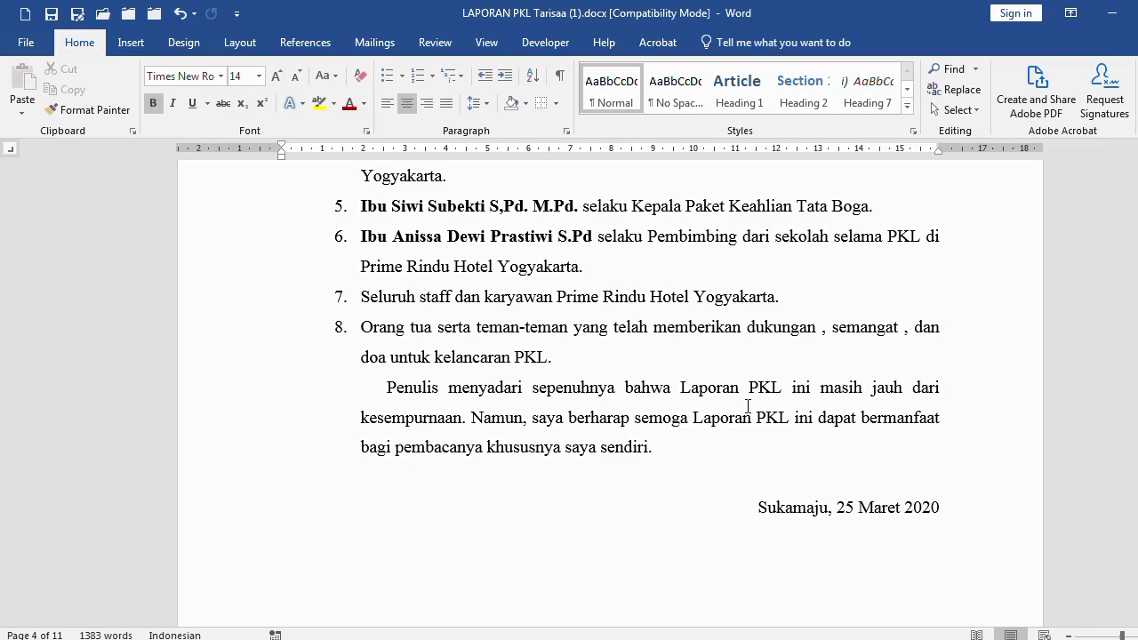
Navigate back to the foreword's closing paragraph on page 4, after 'PKL'
{"action": "left_click", "coordinate": [784, 339]}
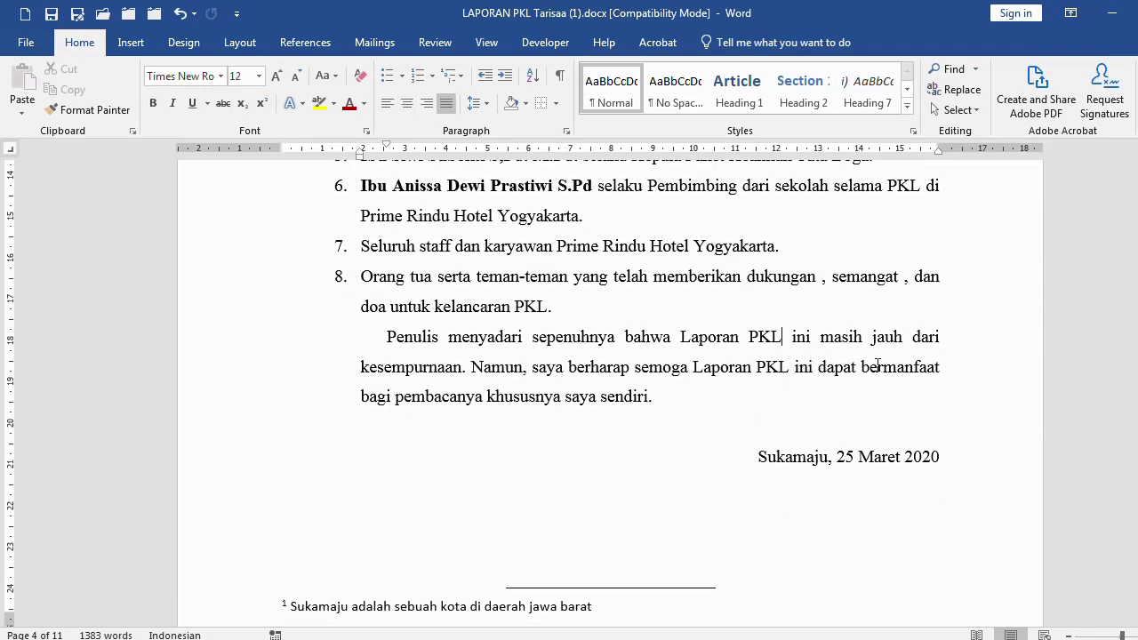
{"action": "scroll", "coordinate": [525, 527], "scroll_direction": "down", "scroll_amount": 2}
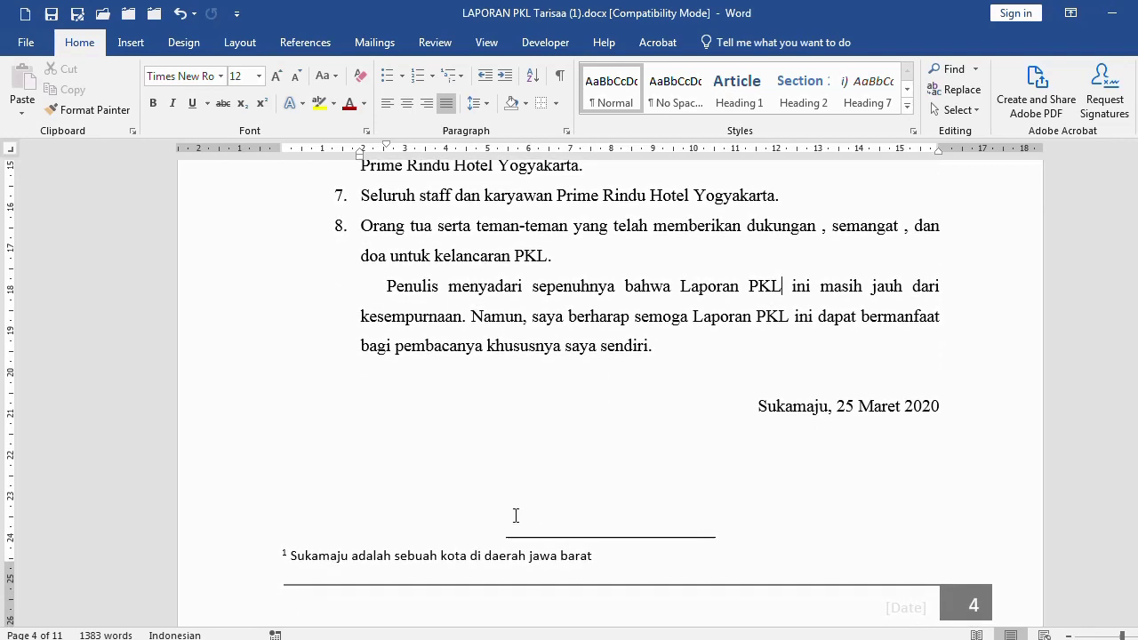
{"action": "scroll", "coordinate": [576, 383], "scroll_direction": "up", "scroll_amount": 5}
{"action": "scroll", "coordinate": [576, 380], "scroll_direction": "up", "scroll_amount": 2}
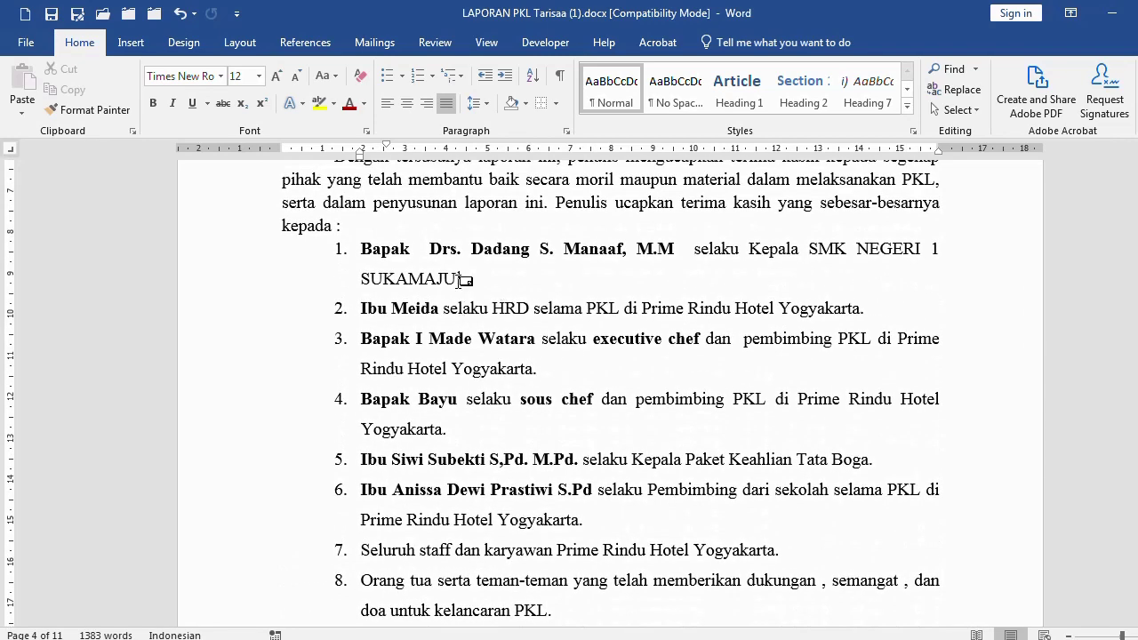
{"action": "scroll", "coordinate": [716, 454], "scroll_direction": "down", "scroll_amount": 3}
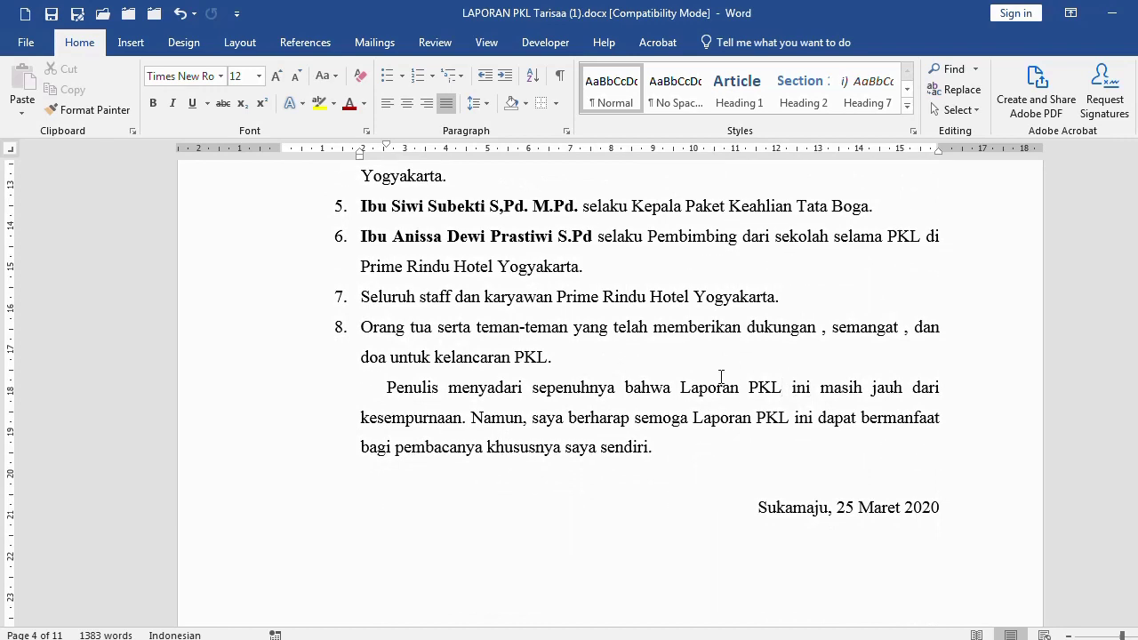
{"action": "scroll", "coordinate": [768, 388], "scroll_direction": "down", "scroll_amount": 8}
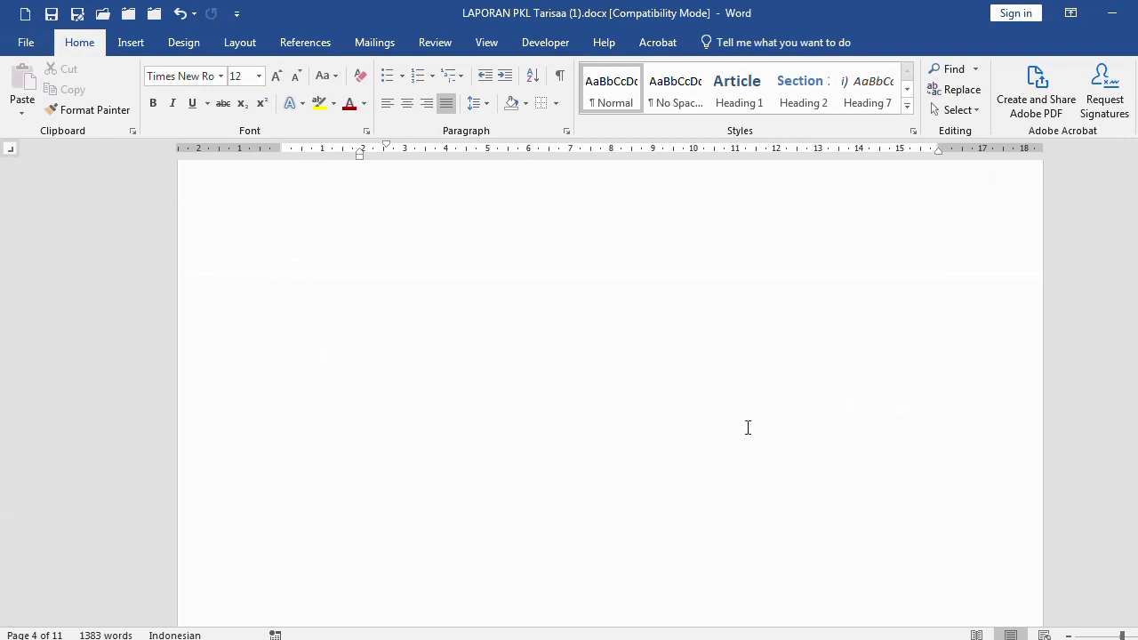
{"action": "left_click", "coordinate": [342, 346], "text": "ctrl"}
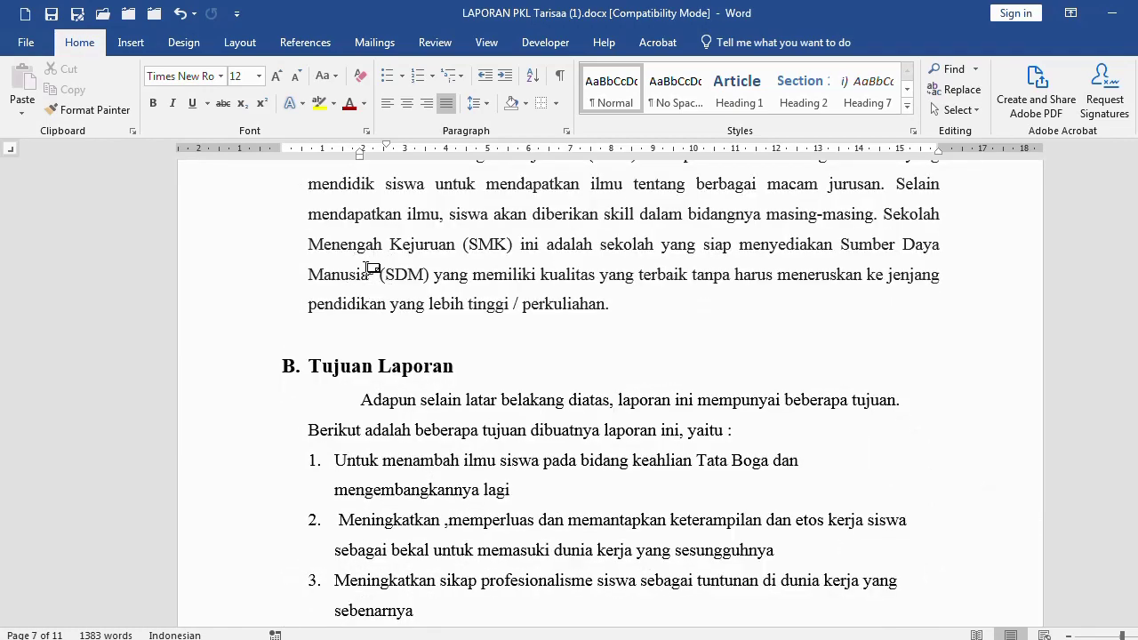
{"action": "scroll", "coordinate": [549, 329], "scroll_direction": "up", "scroll_amount": 5}
{"action": "scroll", "coordinate": [745, 318], "scroll_direction": "up", "scroll_amount": 15}
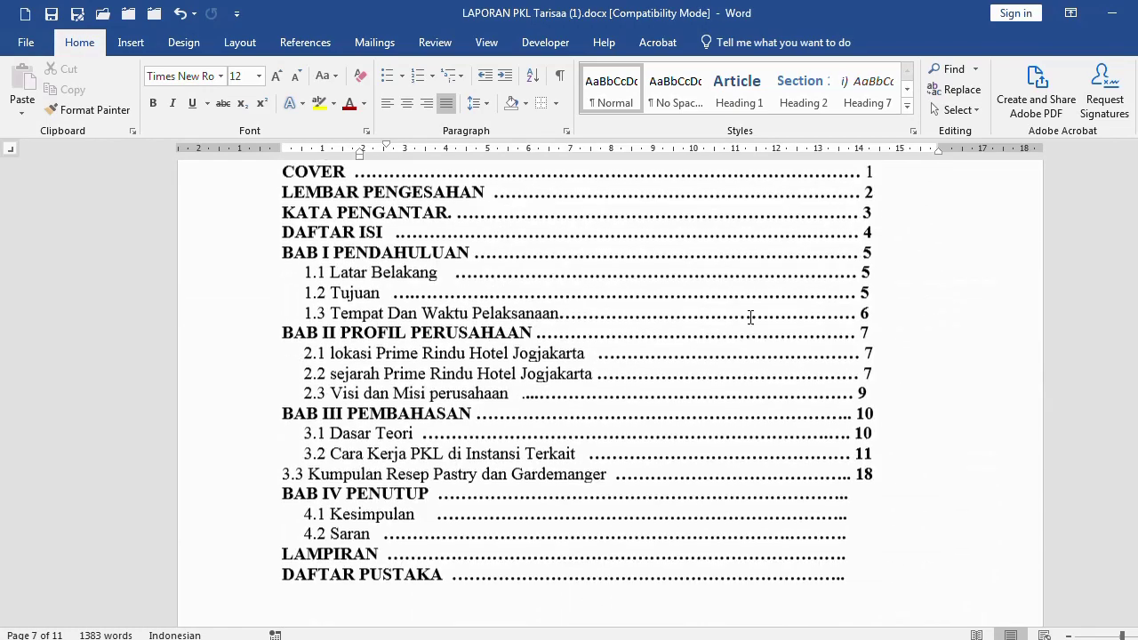
{"action": "scroll", "coordinate": [751, 318], "scroll_direction": "up", "scroll_amount": 10}
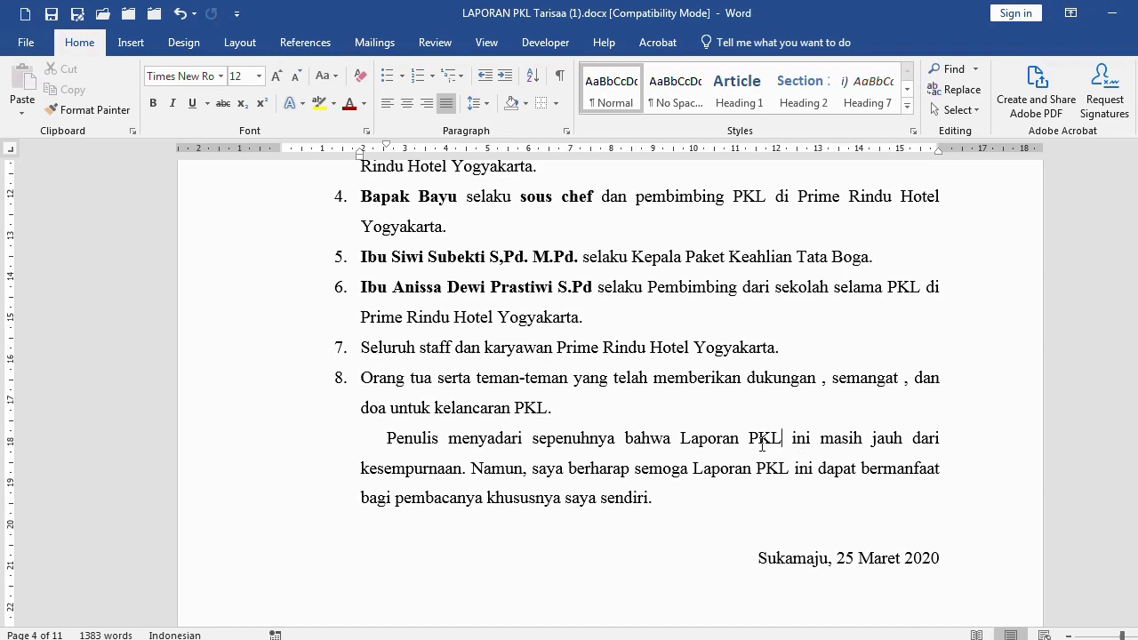
Insert a footnote after 'PKL' reading 'PKL adalah Praktek Kerja Lapangan'
{"action": "left_click", "coordinate": [131, 43]}
{"action": "left_click", "coordinate": [295, 46]}
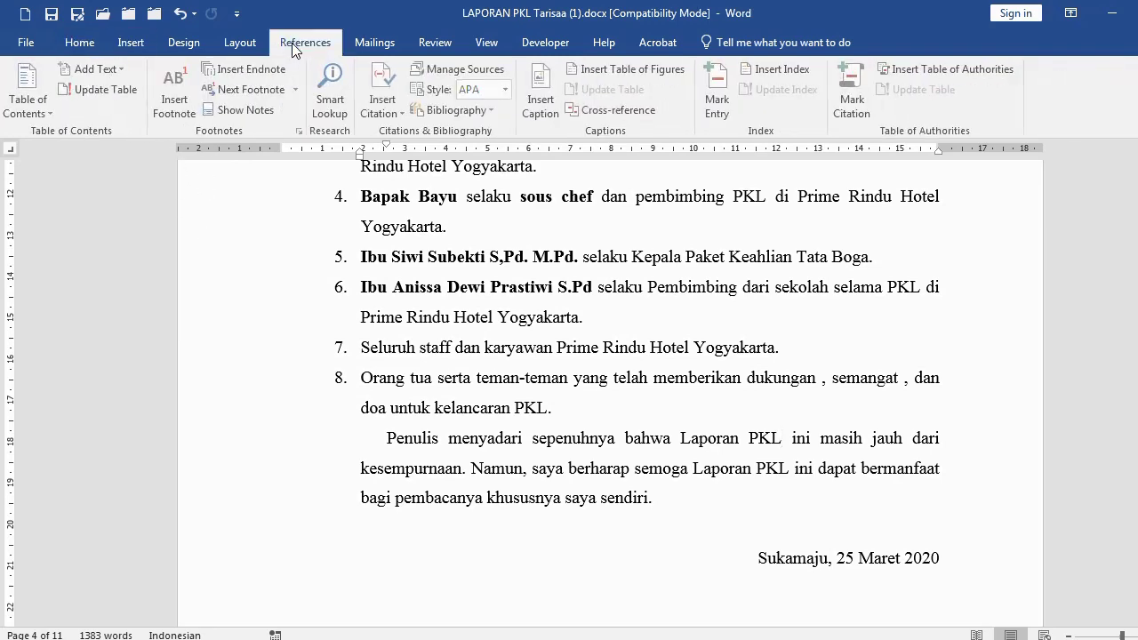
{"action": "left_click", "coordinate": [182, 114]}
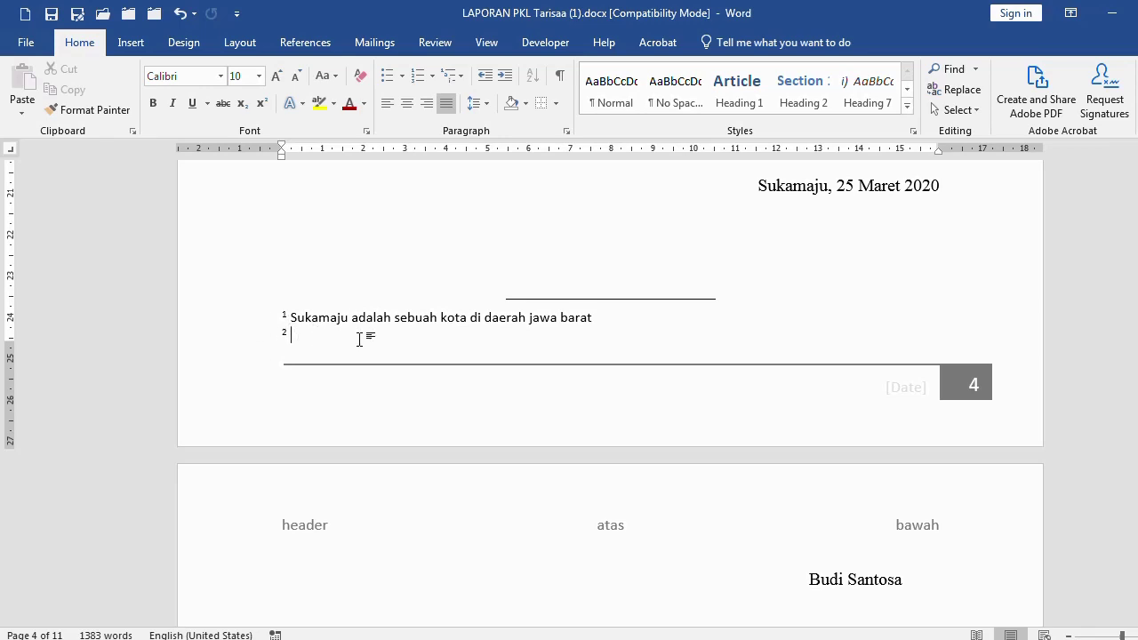
{"action": "type", "text": "PKL adalah Praktek Kerja Lapangan"}
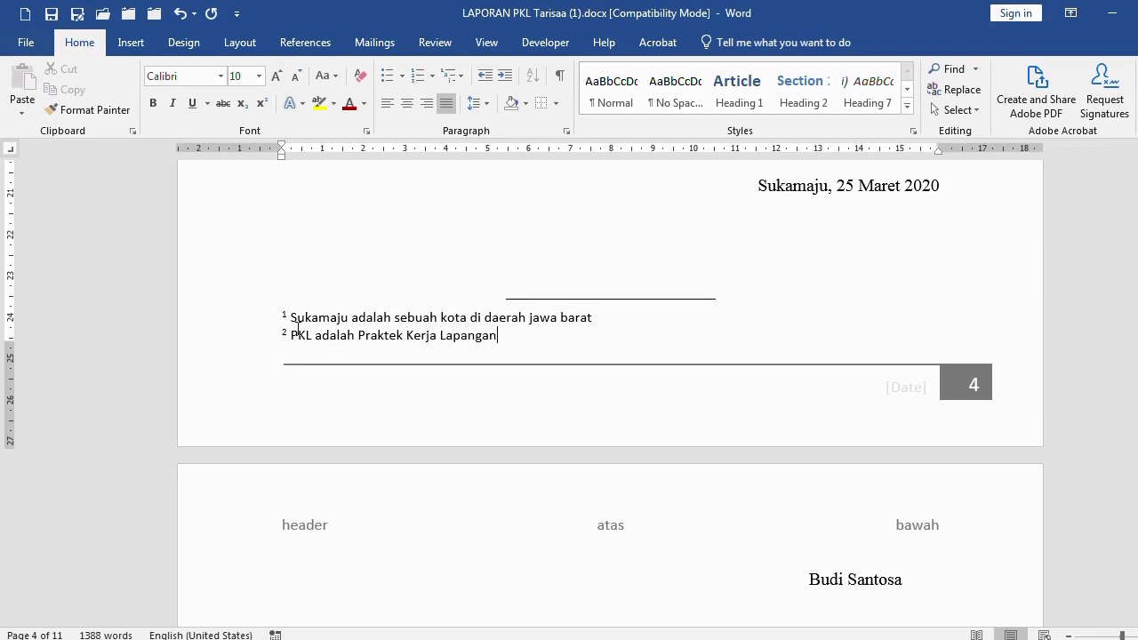
Scroll to page 7, where the Manusia footnote is now number 3, and click in the Tempat paragraph
{"action": "scroll", "coordinate": [371, 399], "scroll_direction": "down", "scroll_amount": 15}
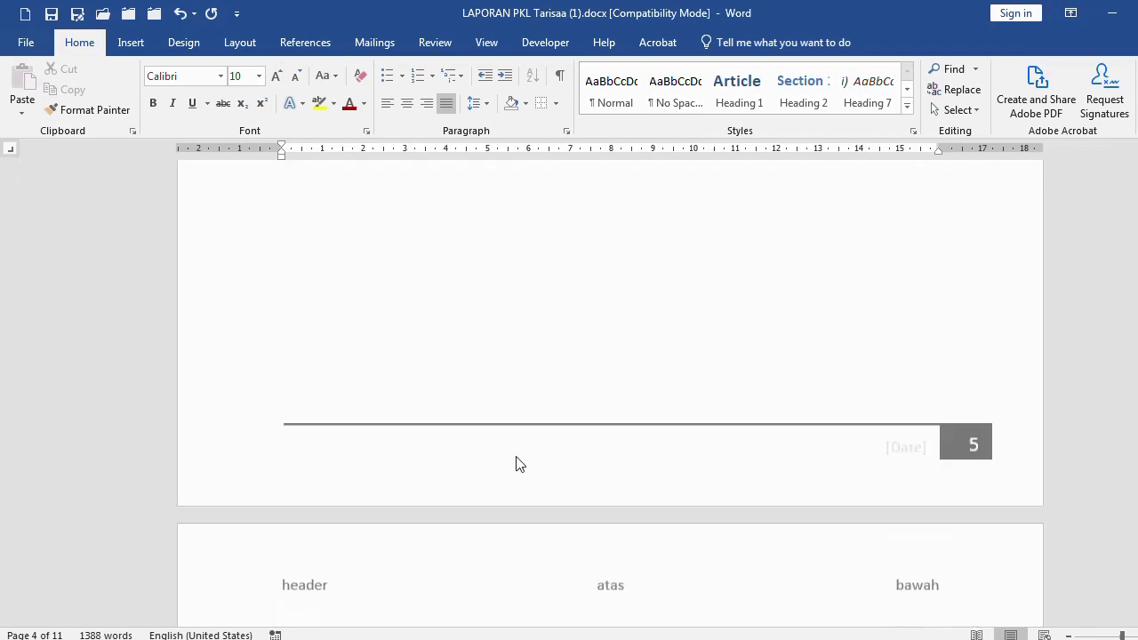
{"action": "scroll", "coordinate": [520, 464], "scroll_direction": "down", "scroll_amount": 20}
{"action": "scroll", "coordinate": [432, 430], "scroll_direction": "up", "scroll_amount": 1}
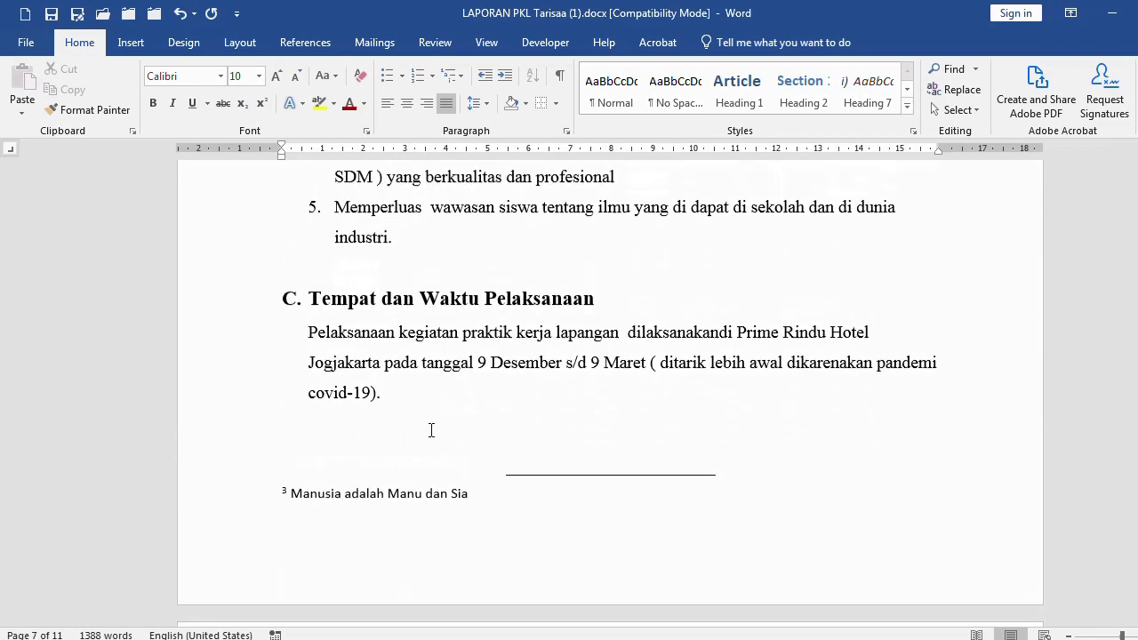
{"action": "scroll", "coordinate": [431, 431], "scroll_direction": "up", "scroll_amount": 3}
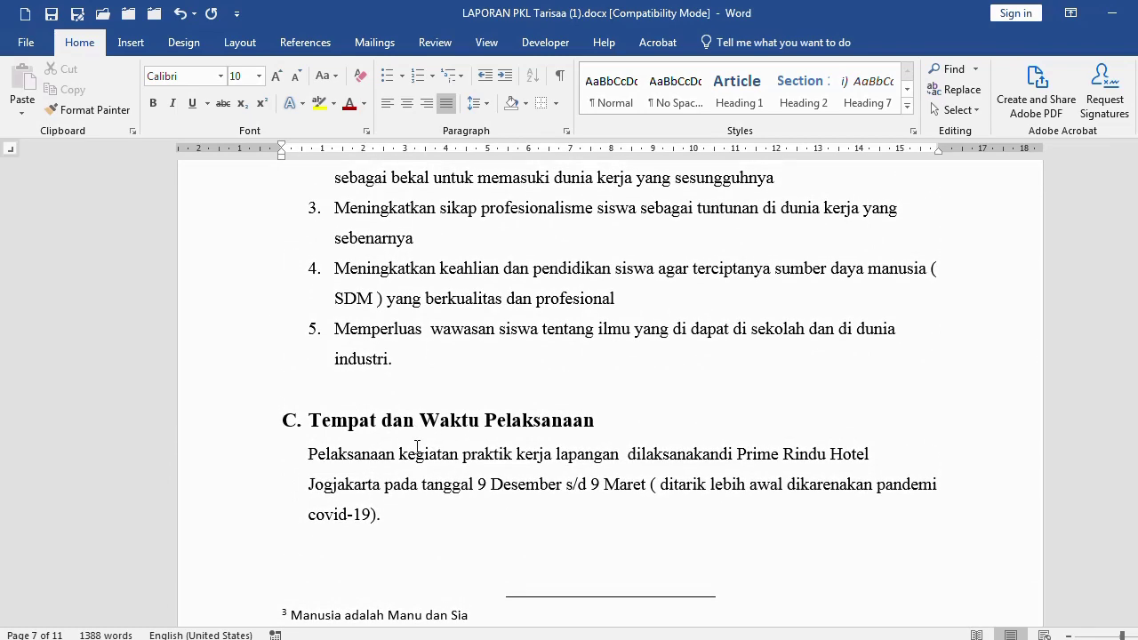
{"action": "scroll", "coordinate": [418, 447], "scroll_direction": "down", "scroll_amount": 6}
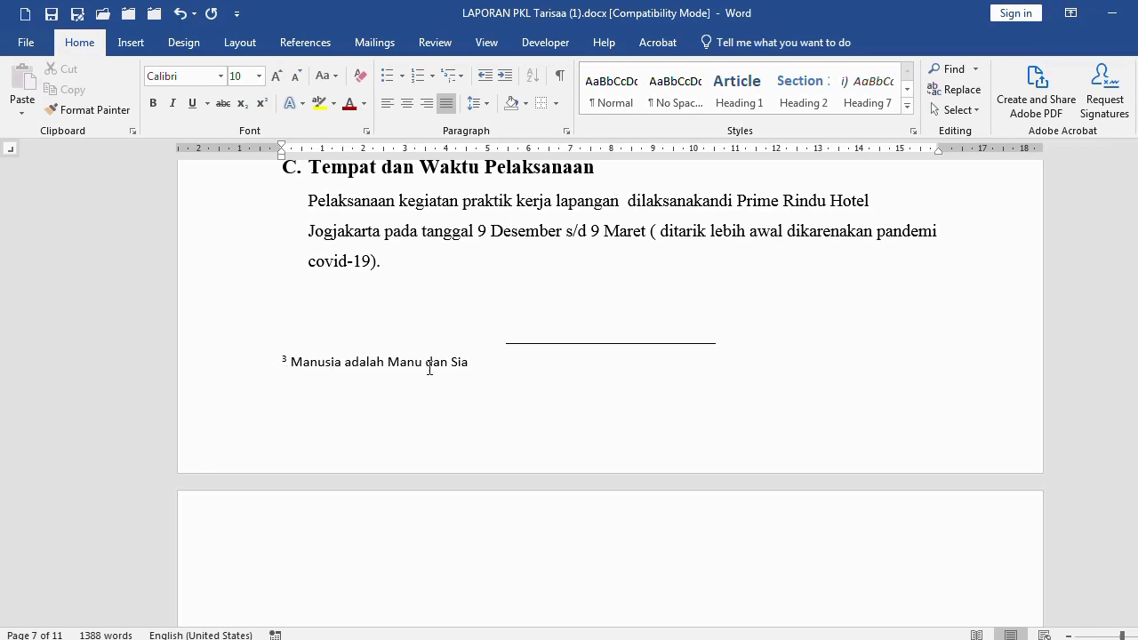
{"action": "left_click", "coordinate": [647, 231]}
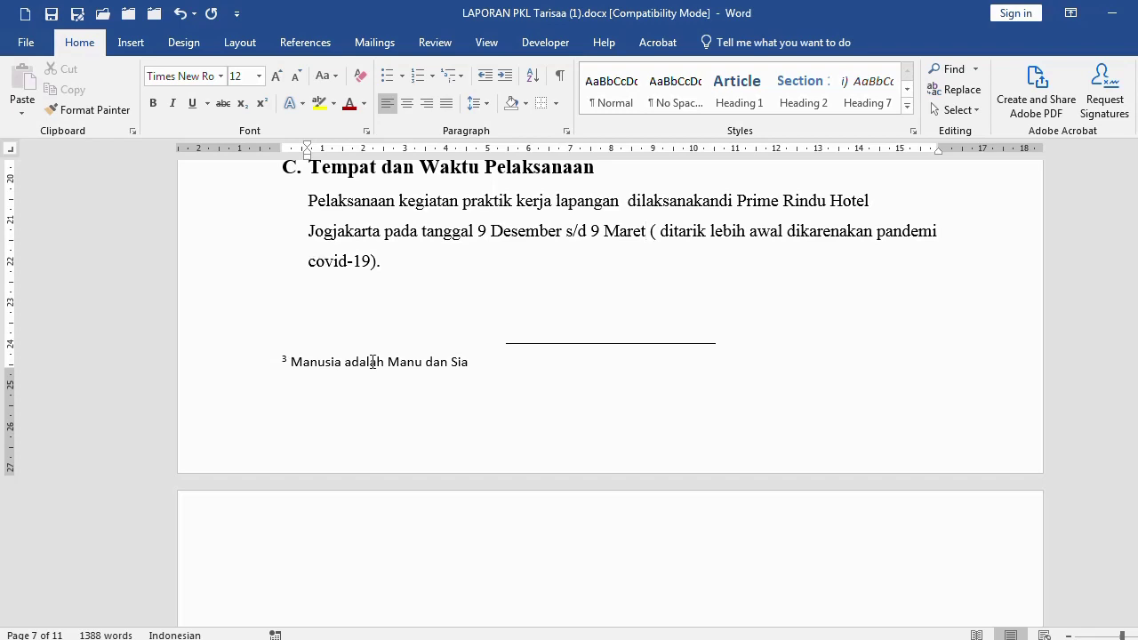
Insert footnote 4 after '9 Maret' and left-align its empty note text
{"action": "left_click", "coordinate": [139, 46]}
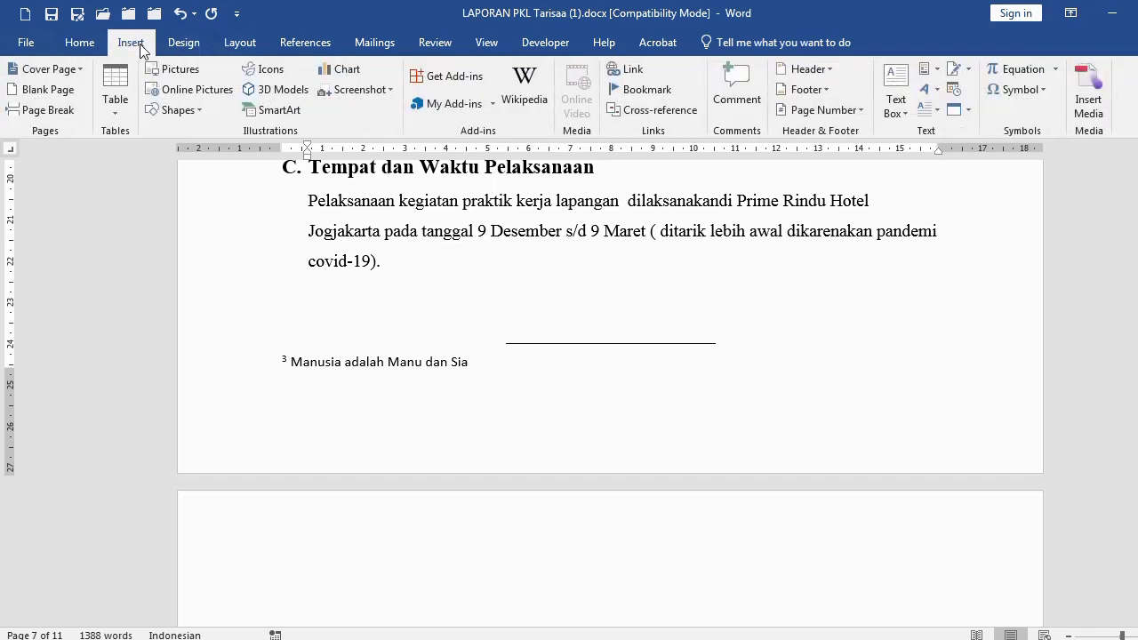
{"action": "left_click", "coordinate": [305, 42]}
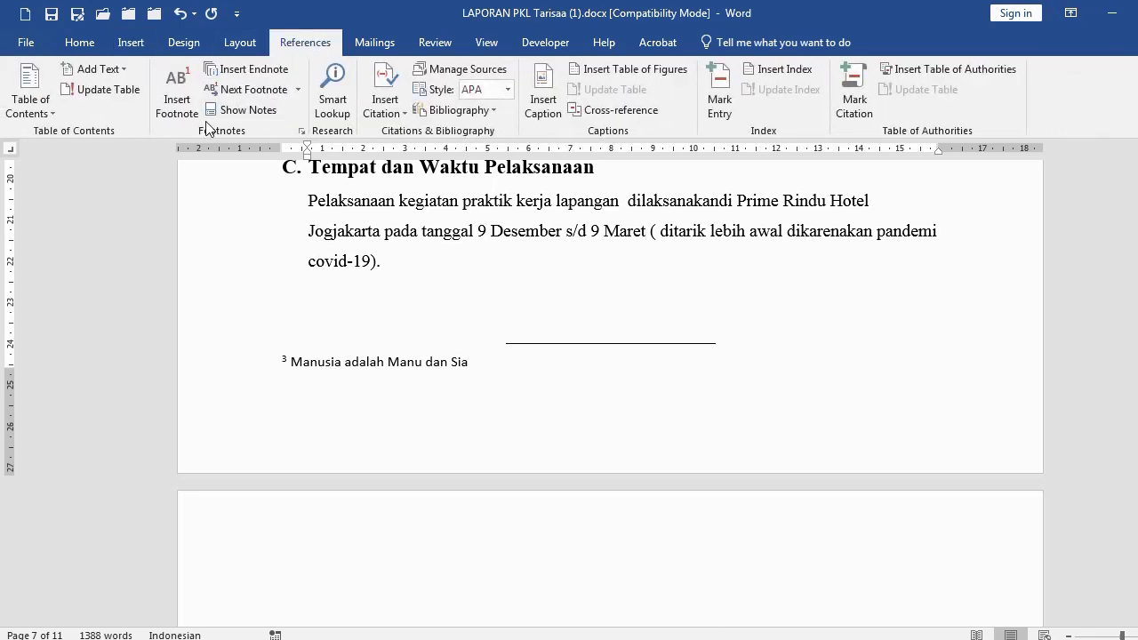
{"action": "left_click", "coordinate": [177, 93]}
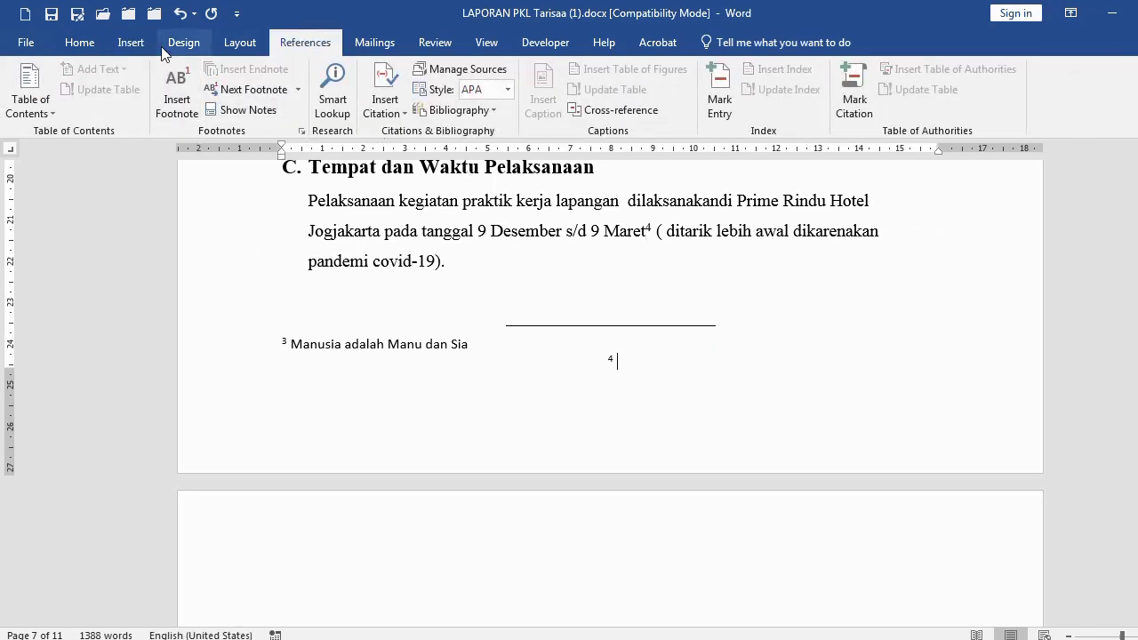
{"action": "left_click", "coordinate": [86, 45]}
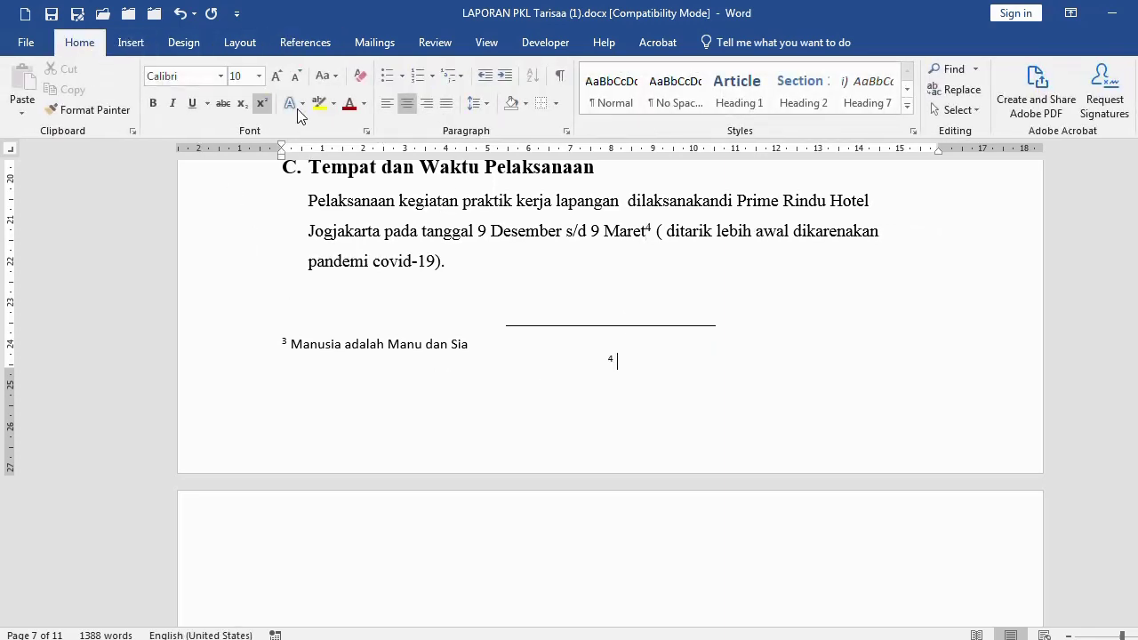
{"action": "left_click", "coordinate": [382, 104]}
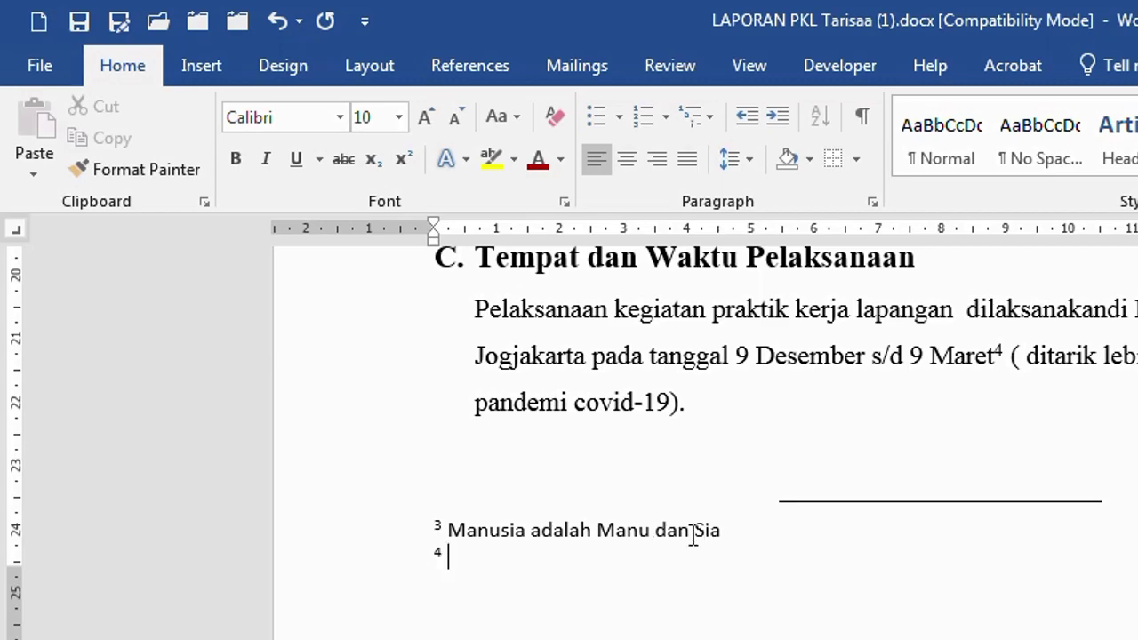
{"action": "scroll", "coordinate": [692, 536], "scroll_direction": "up", "scroll_amount": 6}
{"action": "scroll", "coordinate": [673, 526], "scroll_direction": "down", "scroll_amount": 4}
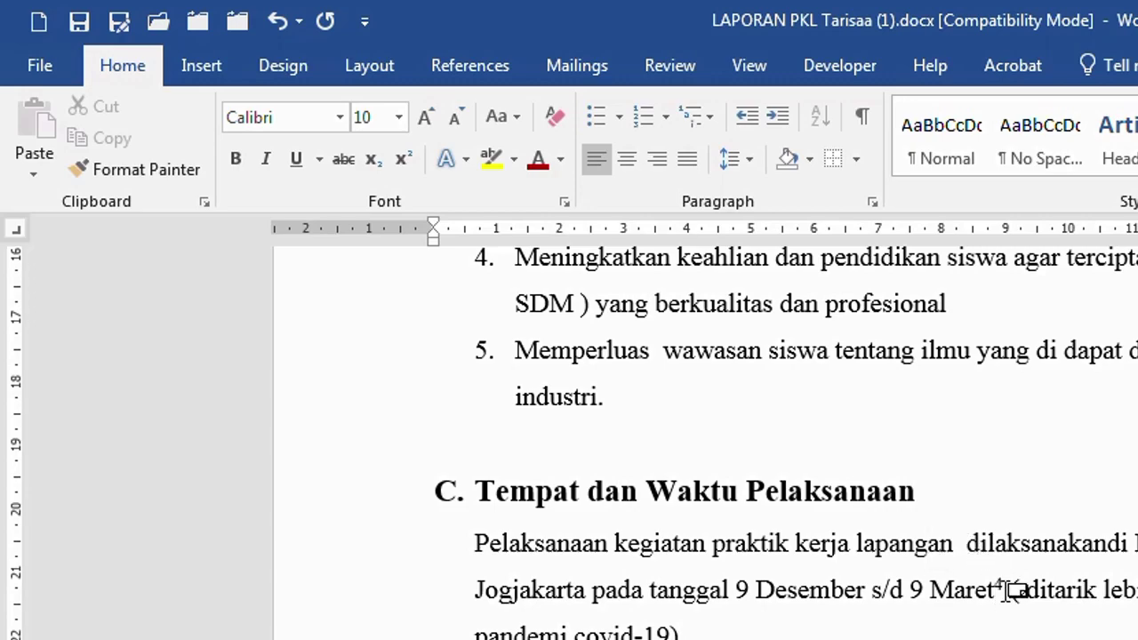
{"action": "mouse_move", "coordinate": [1007, 591]}
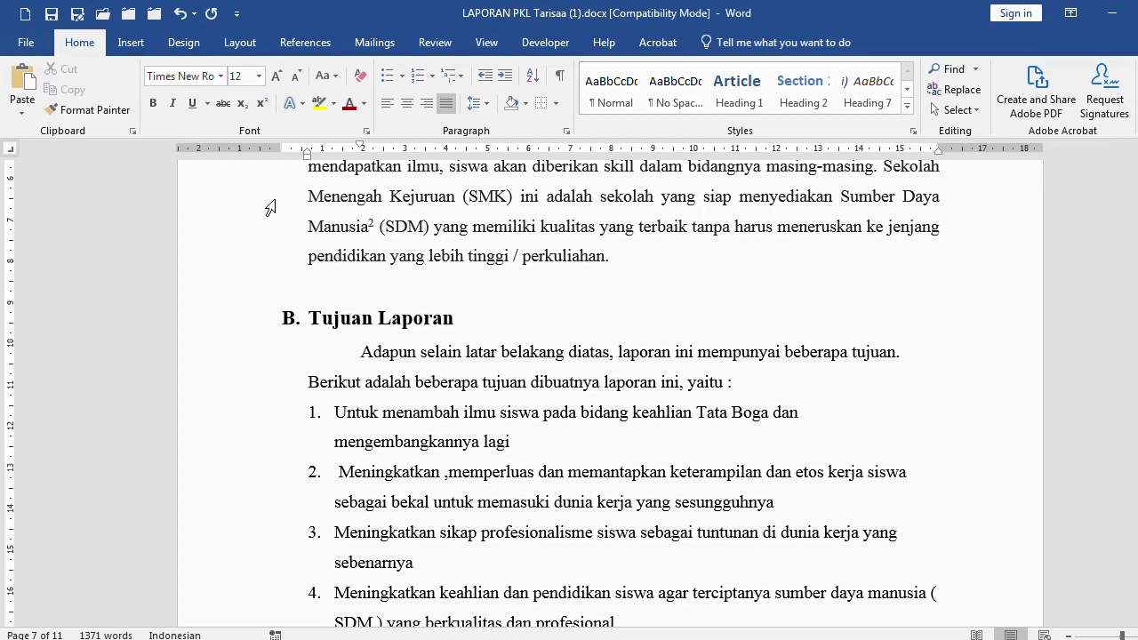
Insert an endnote at the end of the report reading 'Contoh en note … panjang dan pendek.'
{"action": "key", "text": "ctrl+End"}
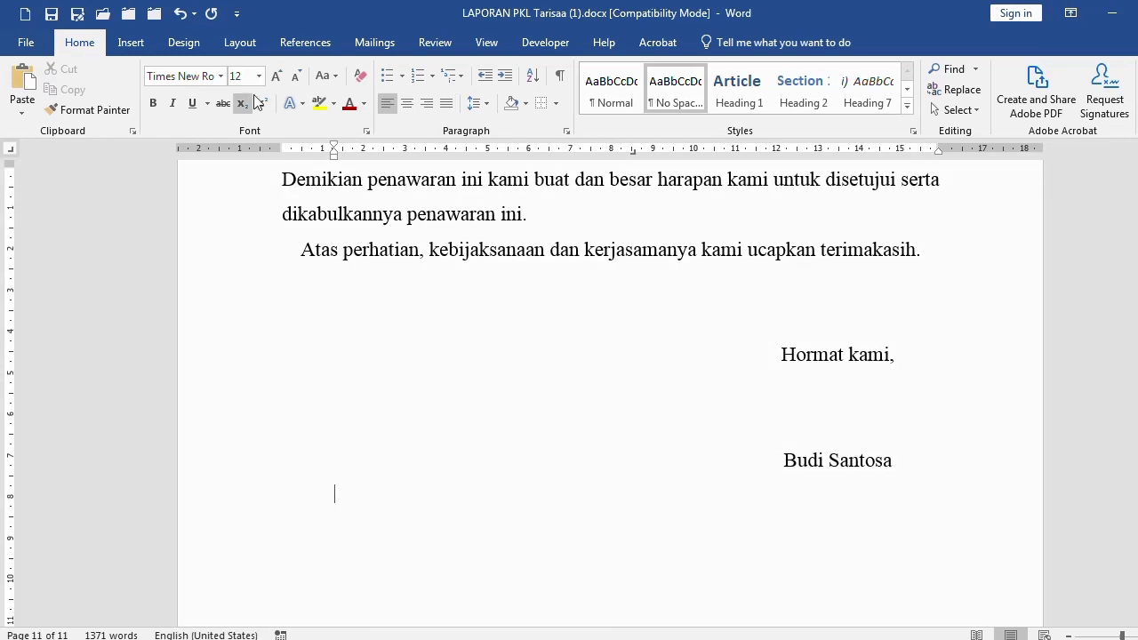
{"action": "left_click", "coordinate": [312, 44]}
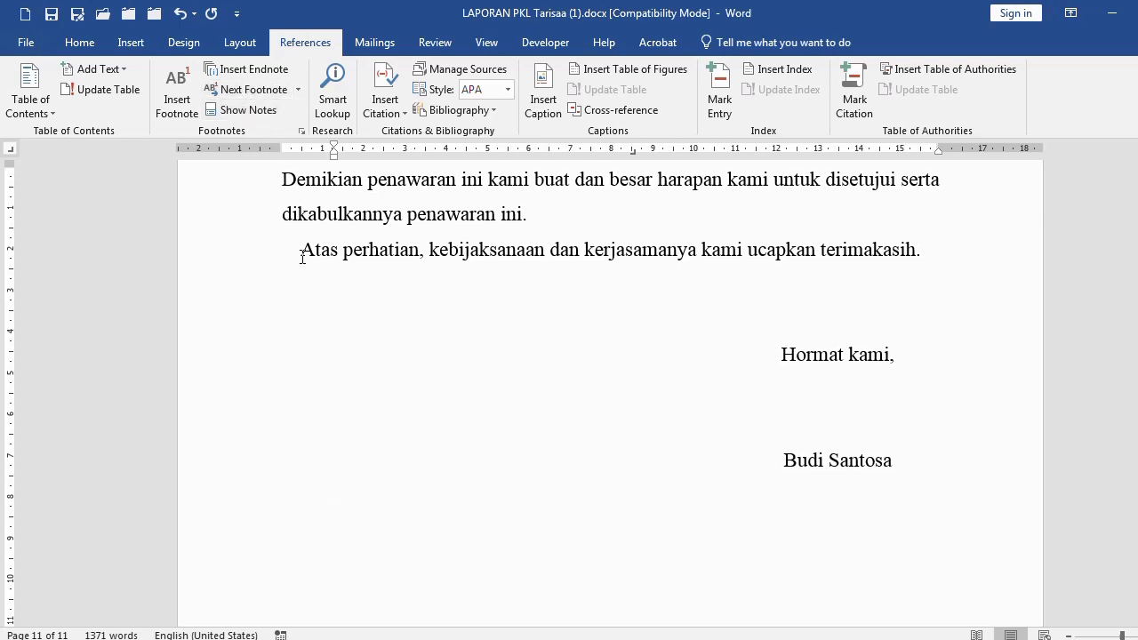
{"action": "left_click", "coordinate": [255, 68]}
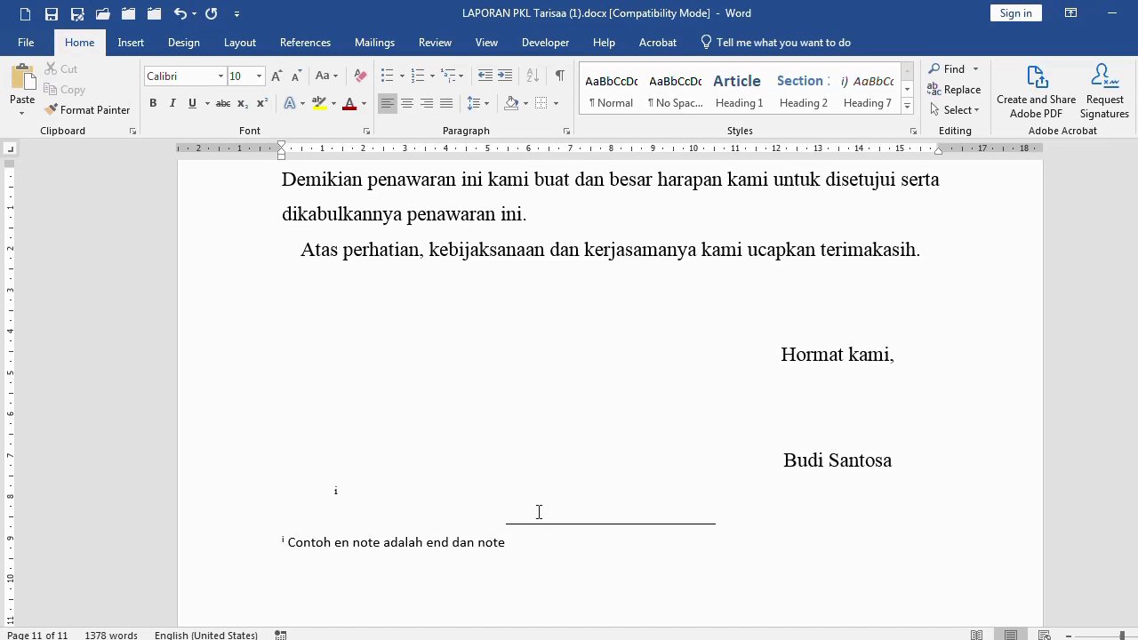
{"action": "scroll", "coordinate": [540, 512], "scroll_direction": "down", "scroll_amount": 8}
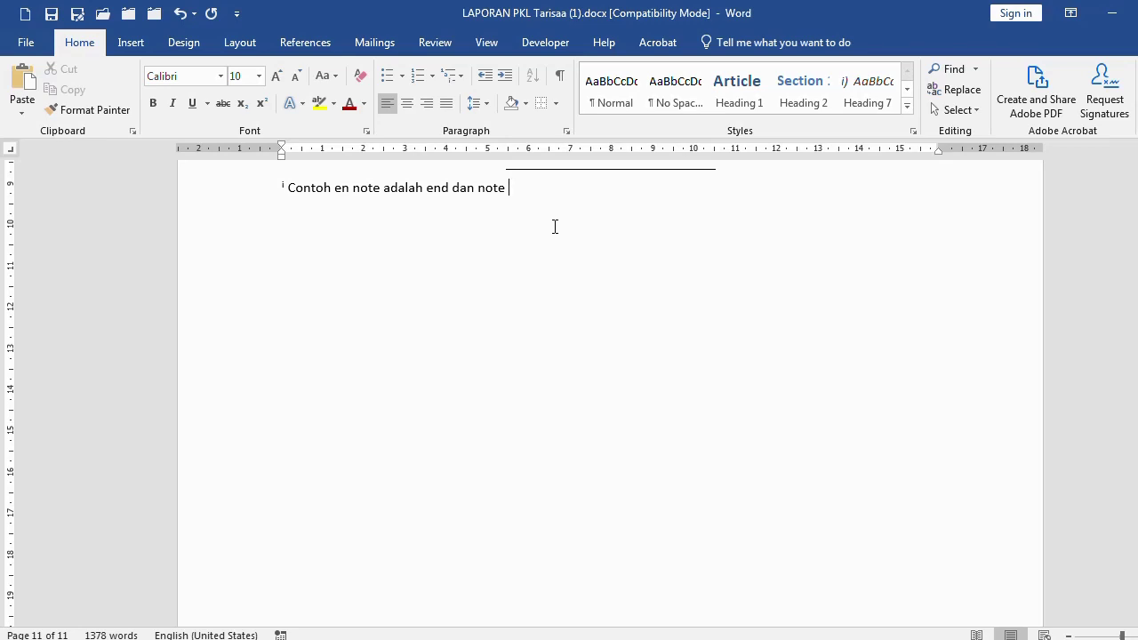
{"action": "type", "text": "panjaaaa"}
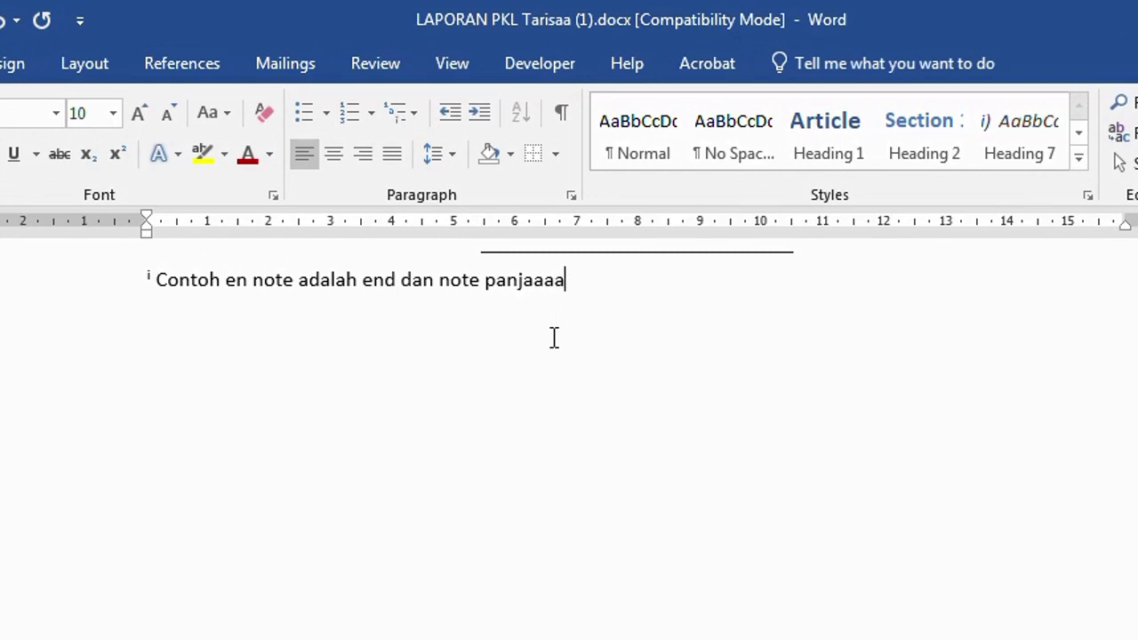
{"action": "type", "text": "aaaaaaaaaaaaaaaaaaaaaaaaaaaaaaaaaaaaaaaaaaaaaaaaaaaaa"}
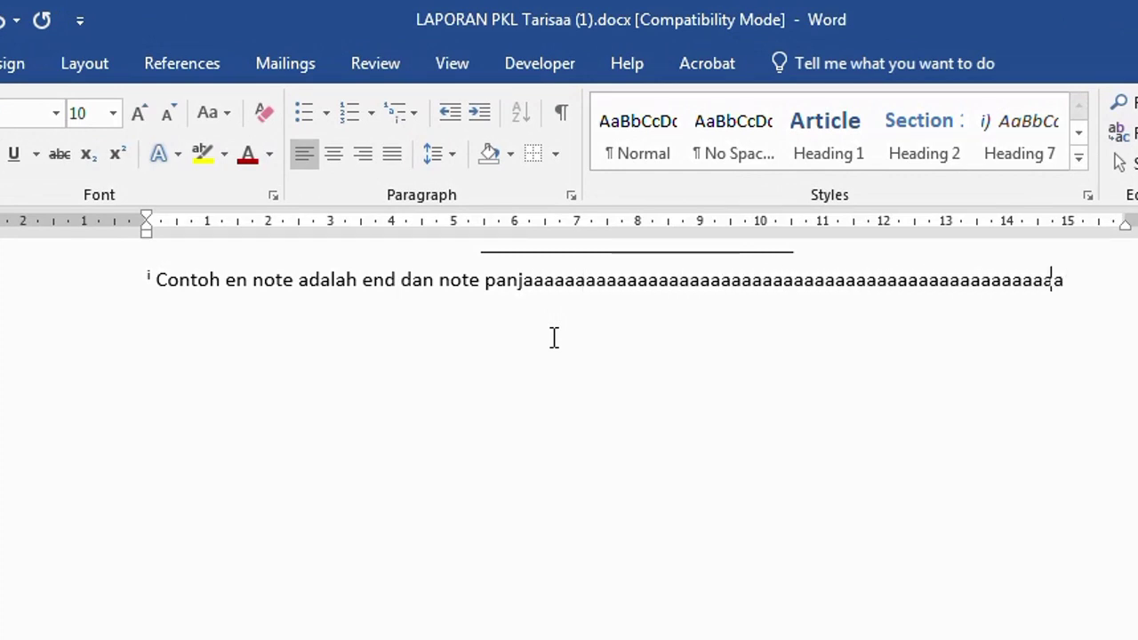
{"action": "type", "text": "ang pend"}
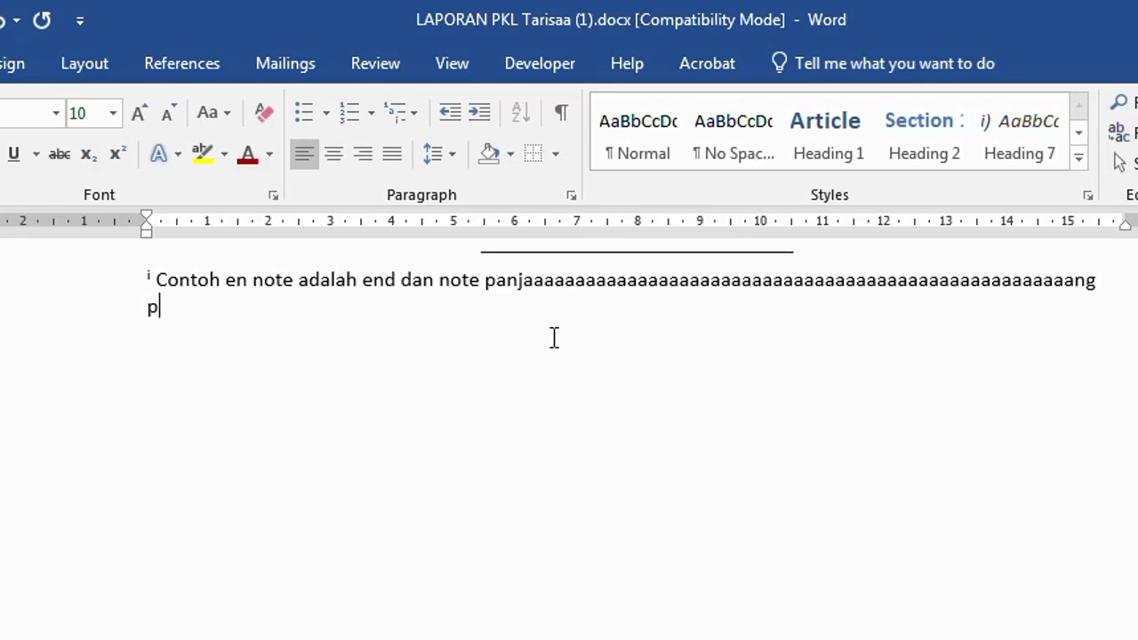
{"action": "type", "text": "eeeeeeeeeeeeeeeeeeeeeeeeeeeeeeeeeeeeeeeeeeeeeeeeeeeeeeeeeeeeeeeeeeeeeeeeeeeee"}
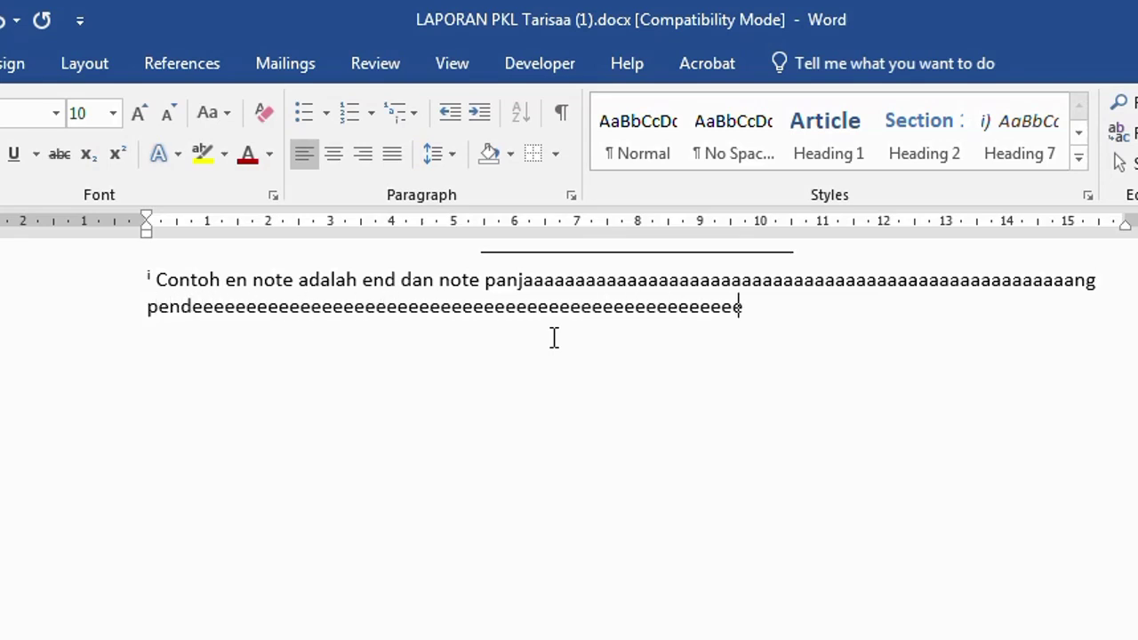
{"action": "type", "text": "eeeek p"}
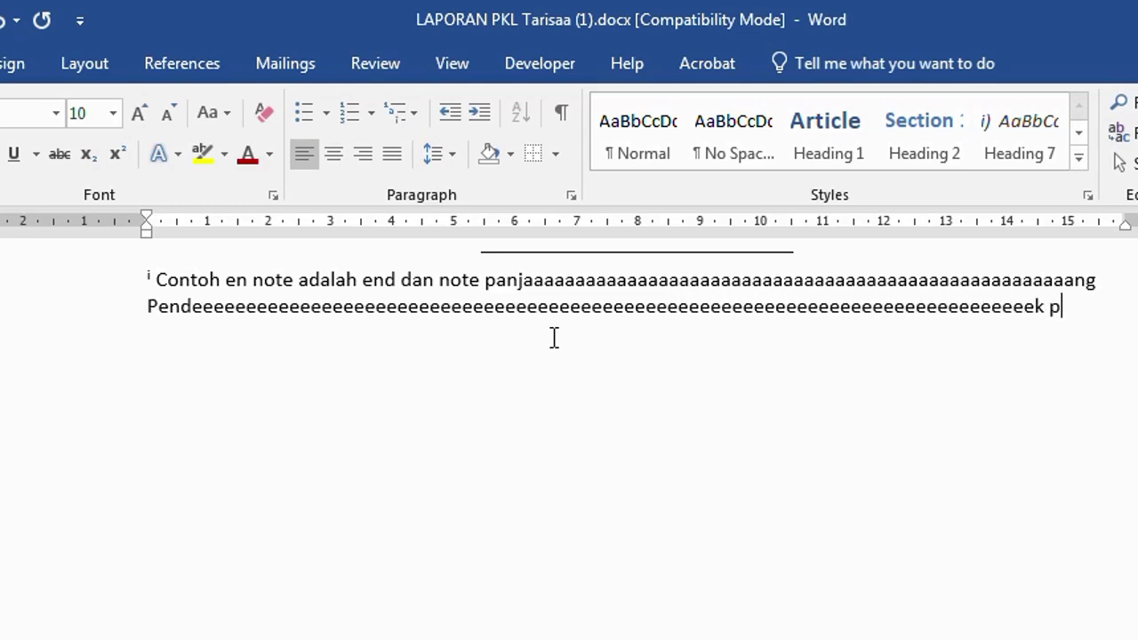
{"action": "type", "text": "anjang dan pendek."}
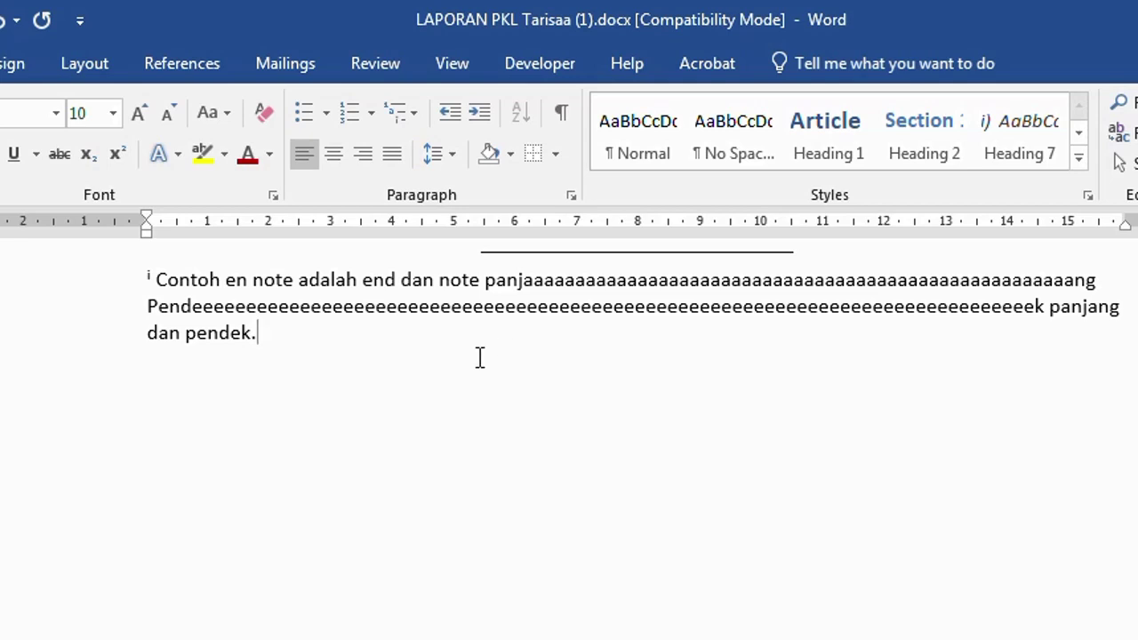
Check the endnote text against its reference mark in the body, then return to the document start
{"action": "scroll", "coordinate": [481, 358], "scroll_direction": "up", "scroll_amount": 1}
{"action": "left_click", "coordinate": [396, 377]}
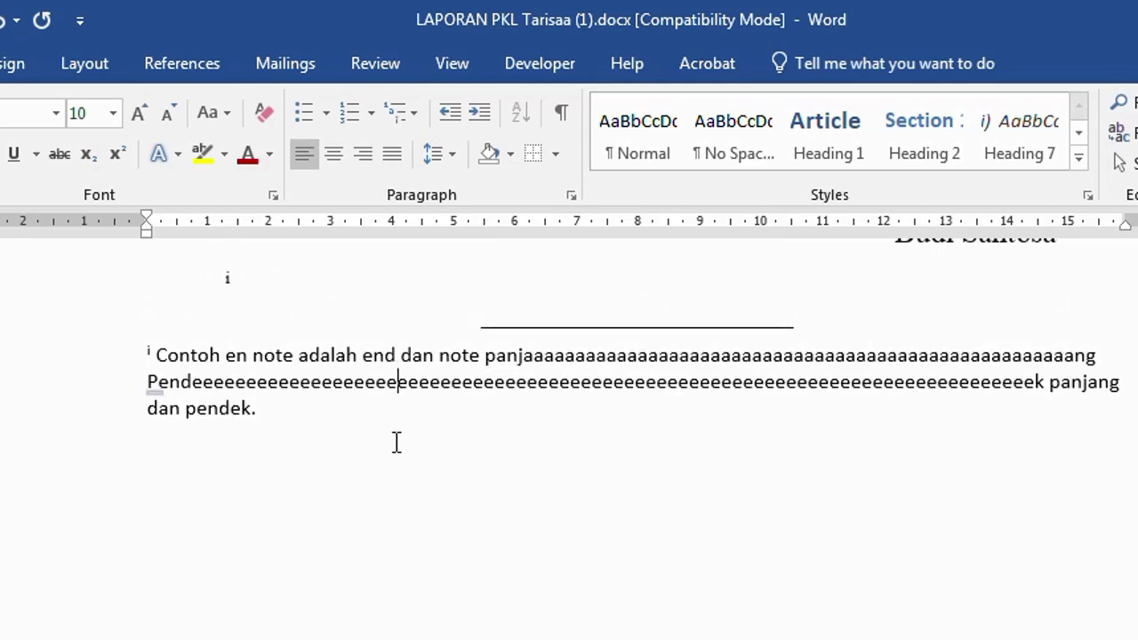
{"action": "scroll", "coordinate": [396, 442], "scroll_direction": "up", "scroll_amount": 2}
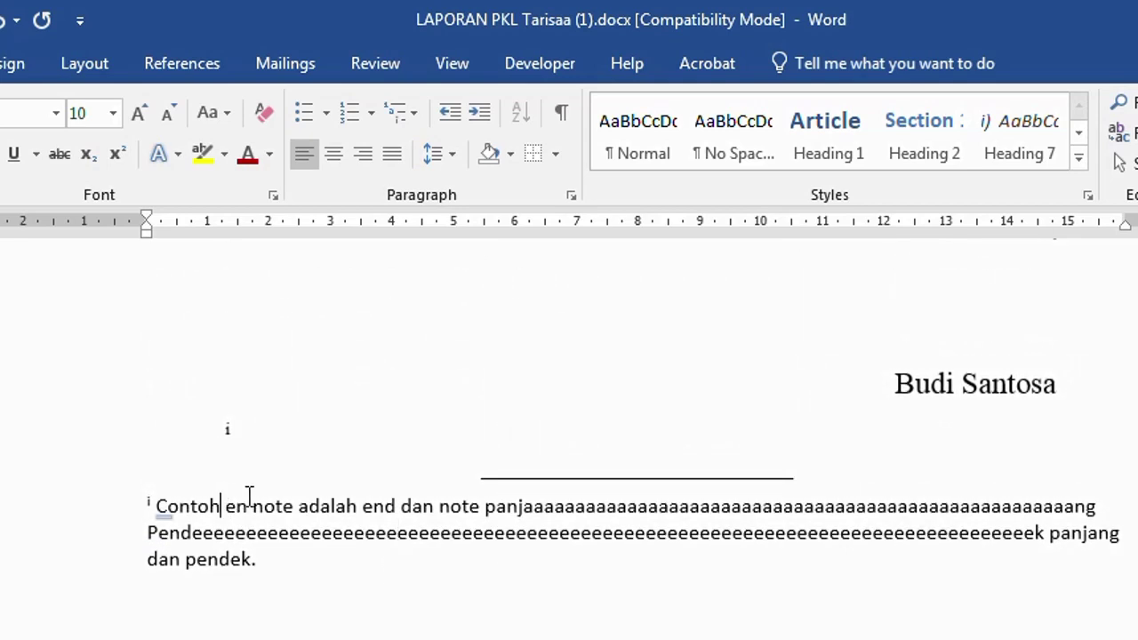
{"action": "left_click", "coordinate": [290, 436]}
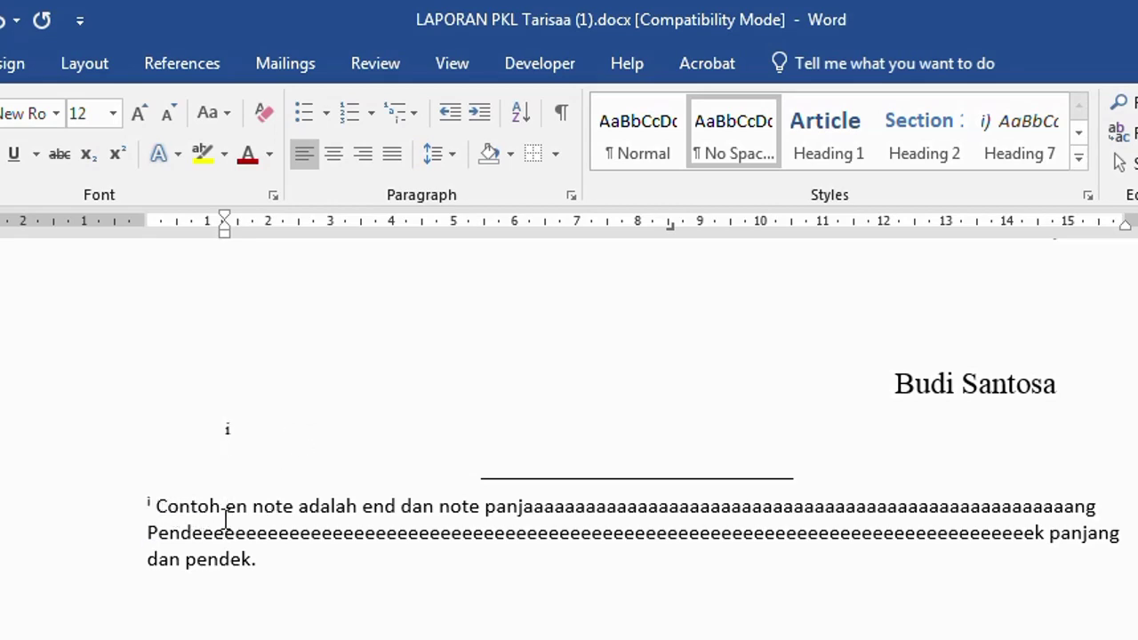
{"action": "scroll", "coordinate": [244, 519], "scroll_direction": "up", "scroll_amount": 5}
{"action": "key", "text": "ctrl+Home"}
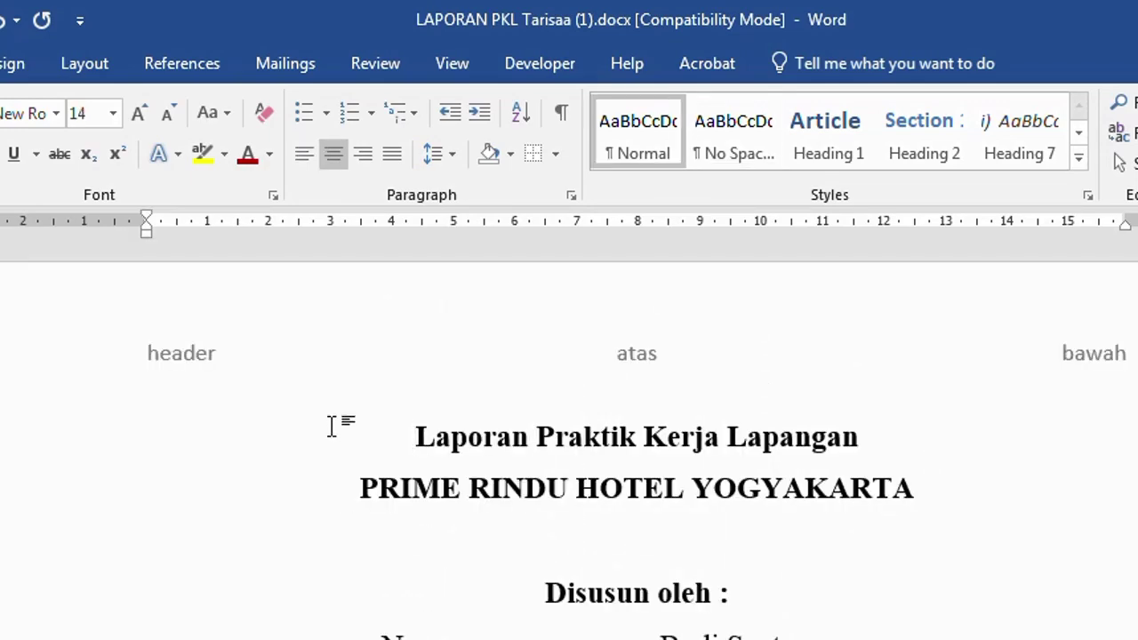
{"action": "scroll", "coordinate": [456, 530], "scroll_direction": "down", "scroll_amount": 4}
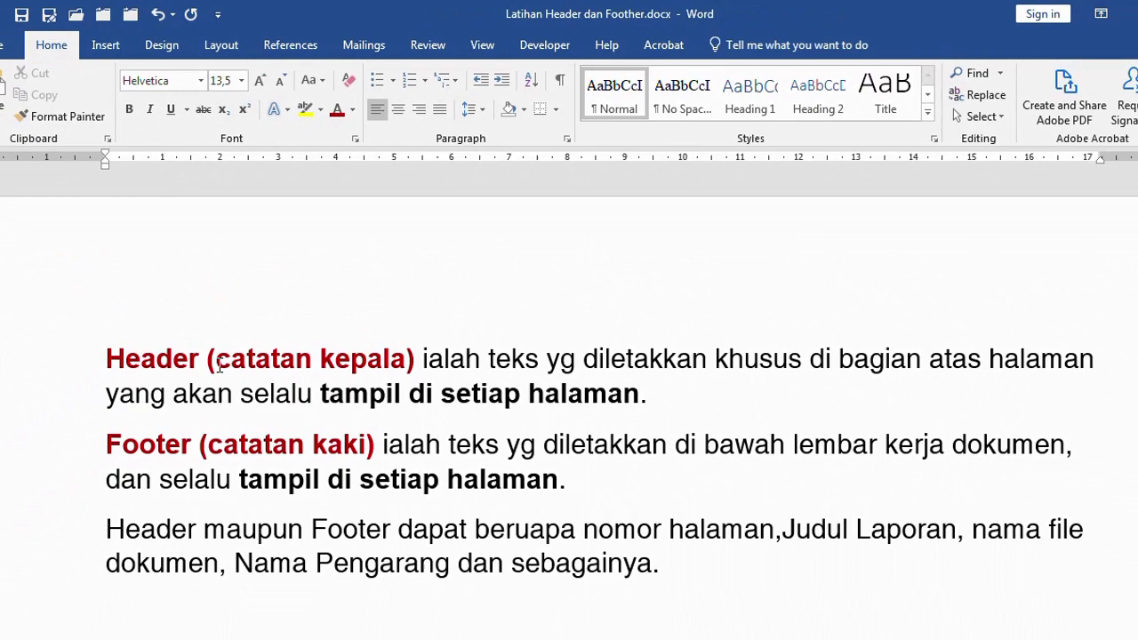
{"action": "scroll", "coordinate": [231, 329], "scroll_direction": "down", "scroll_amount": 3}
{"action": "scroll", "coordinate": [245, 302], "scroll_direction": "up", "scroll_amount": 2}
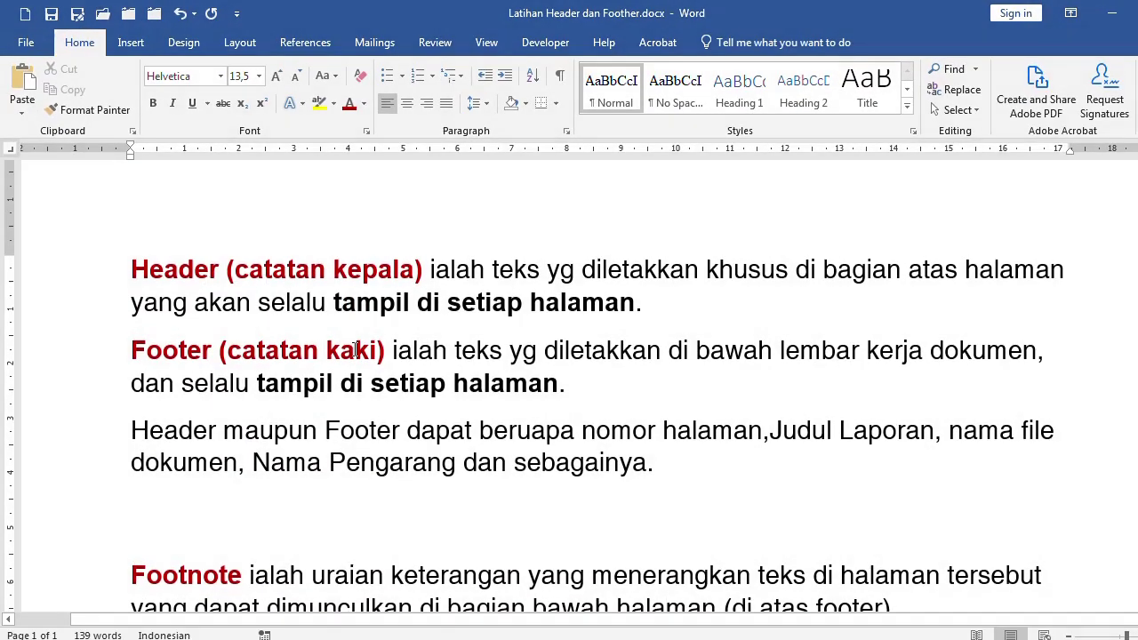
{"action": "left_click_drag", "start_coordinate": [180, 272], "coordinate": [643, 317]}
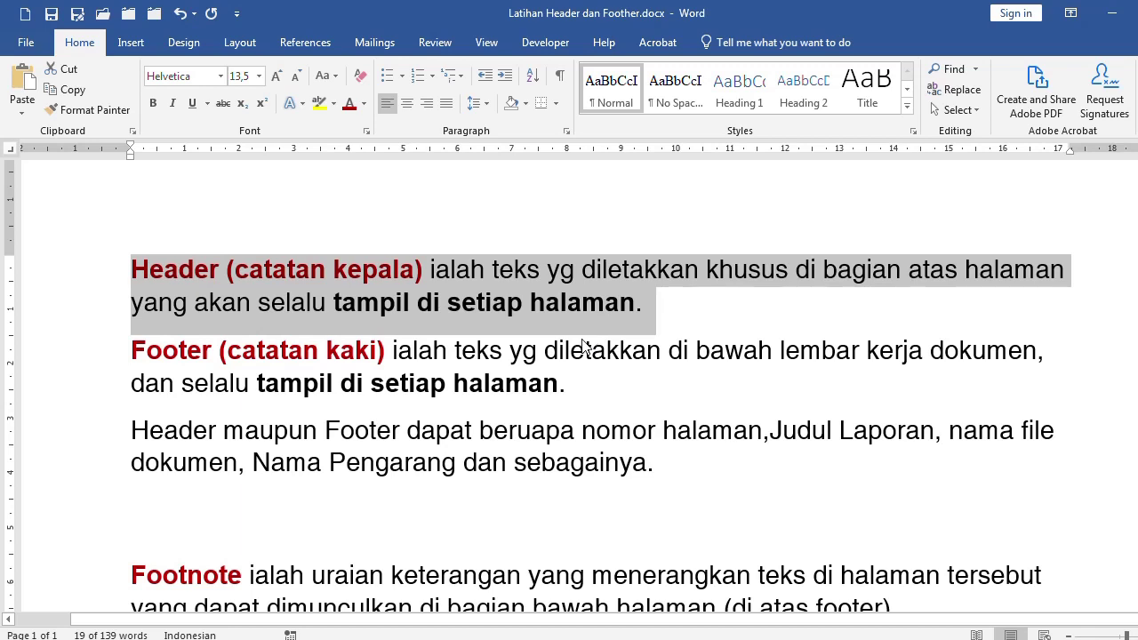
{"action": "left_click", "coordinate": [592, 385]}
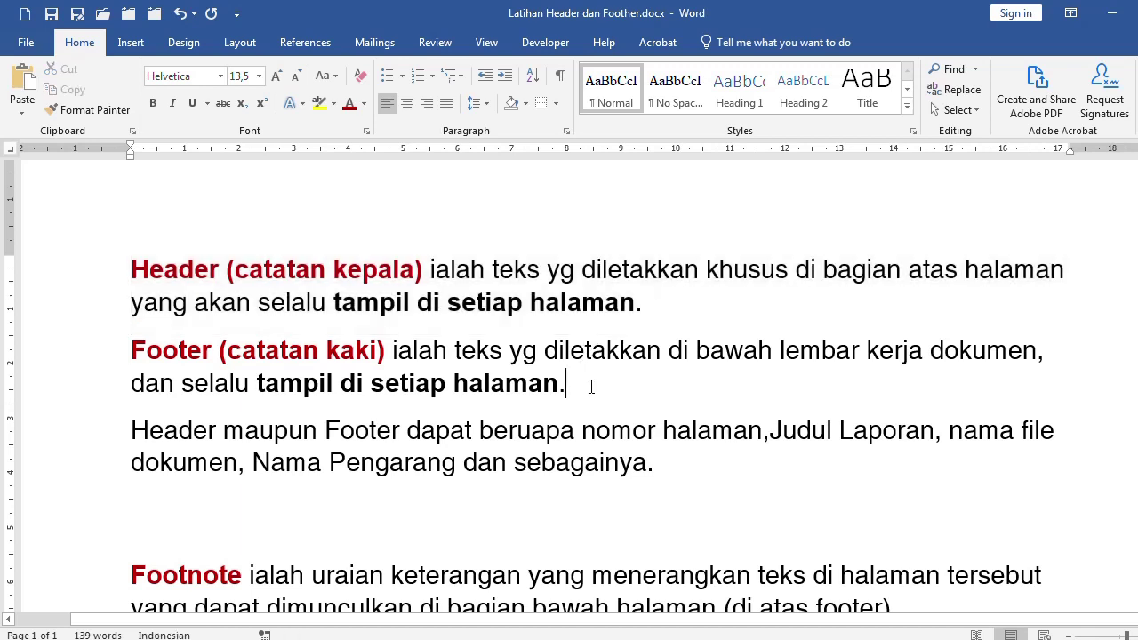
{"action": "scroll", "coordinate": [591, 385], "scroll_direction": "down", "scroll_amount": 3}
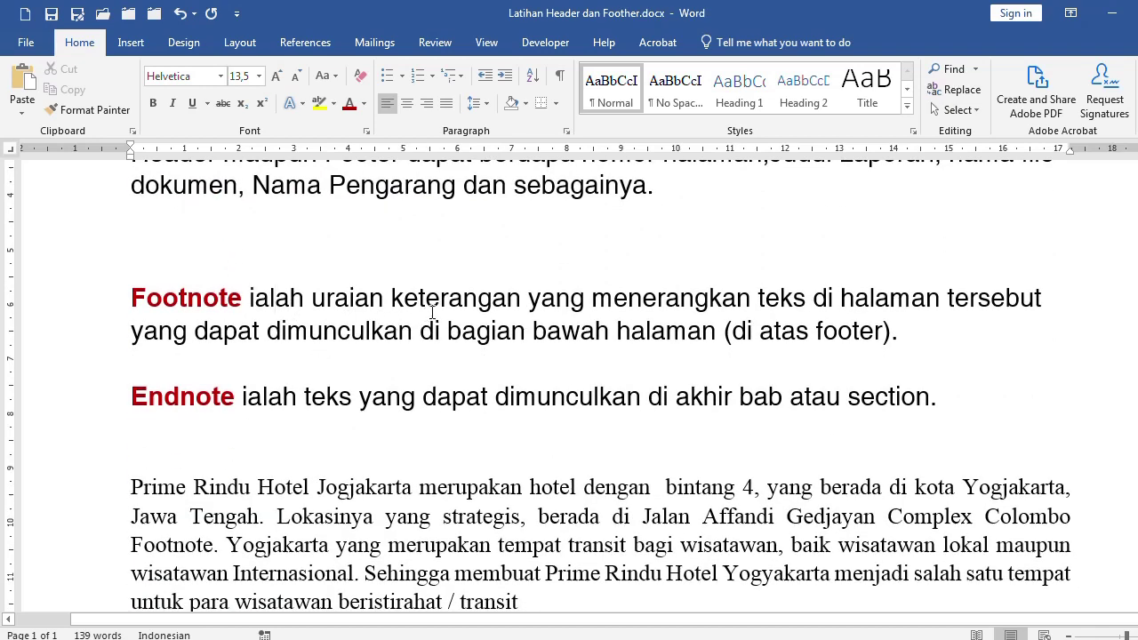
{"action": "left_click", "coordinate": [530, 303]}
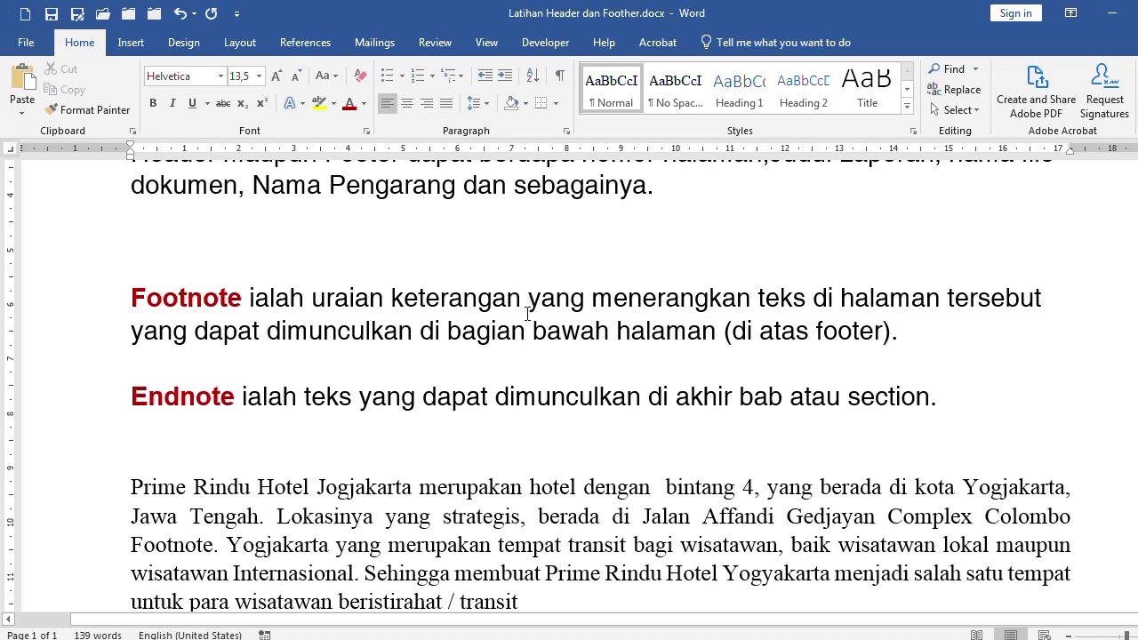
{"action": "scroll", "coordinate": [528, 313], "scroll_direction": "down", "scroll_amount": 3}
{"action": "left_click", "coordinate": [80, 263]}
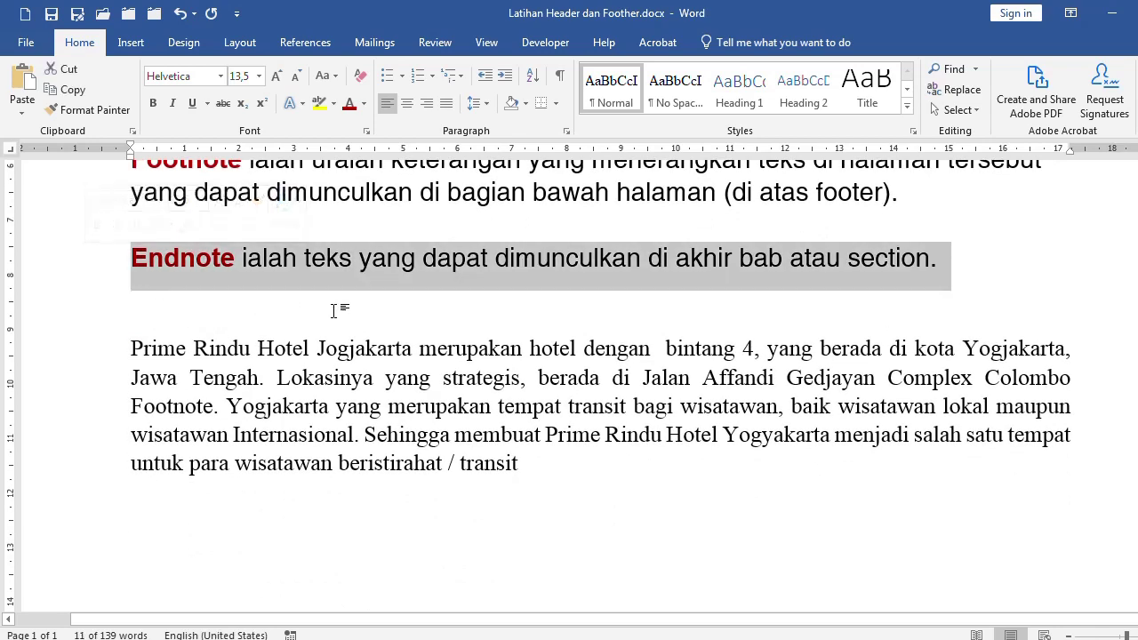
{"action": "left_click", "coordinate": [343, 264]}
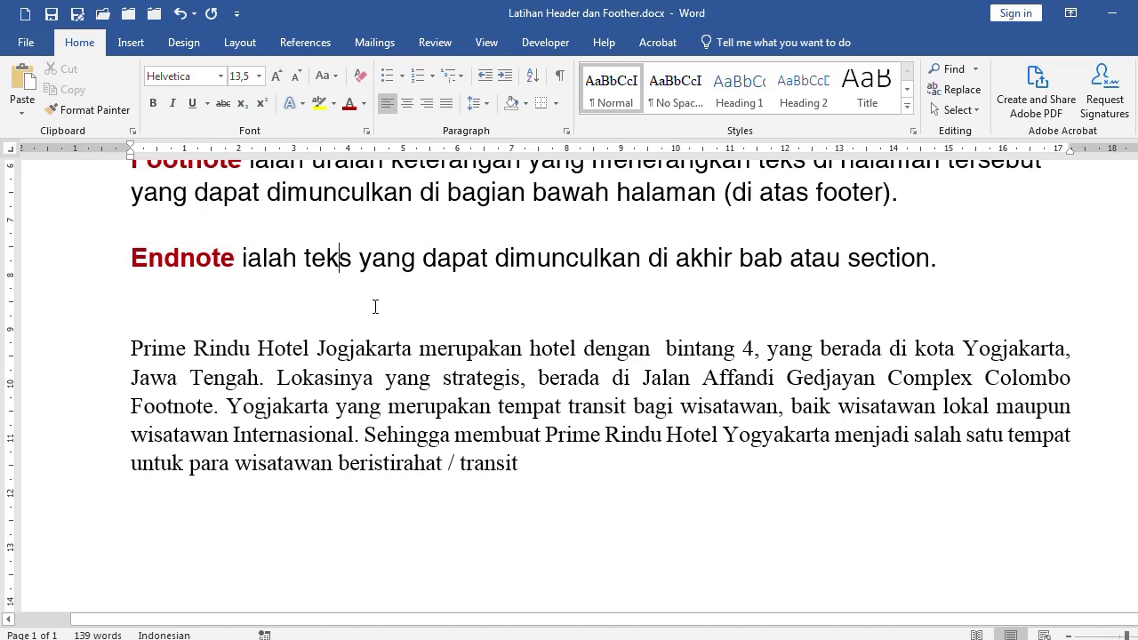
{"action": "scroll", "coordinate": [415, 366], "scroll_direction": "up", "scroll_amount": 3}
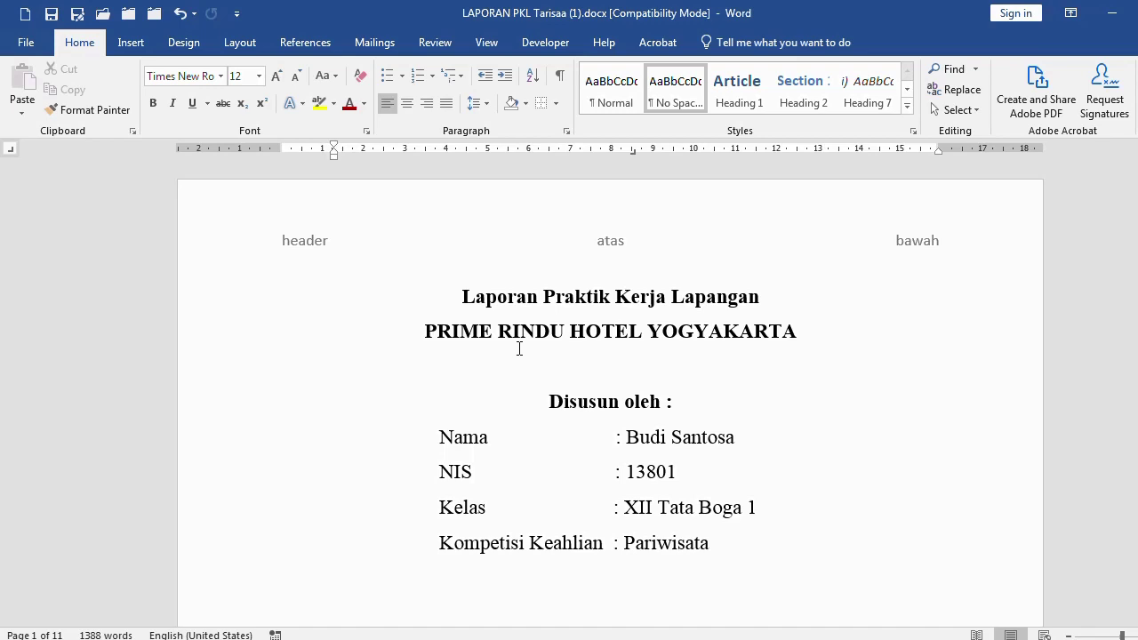
{"action": "left_click", "coordinate": [544, 299]}
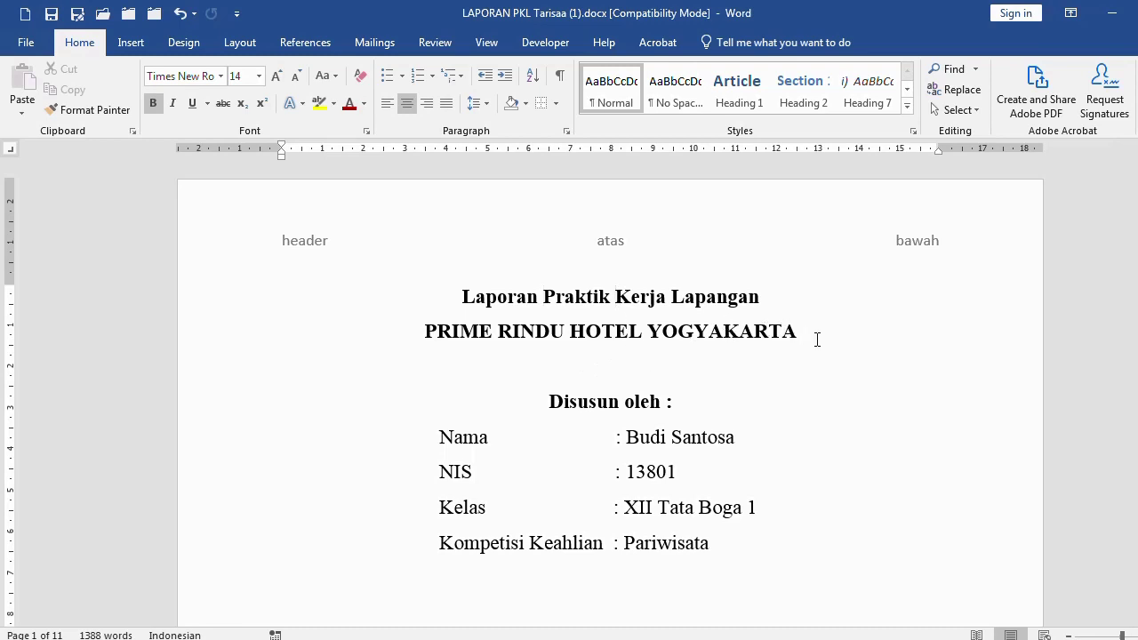
{"action": "left_click", "coordinate": [817, 339]}
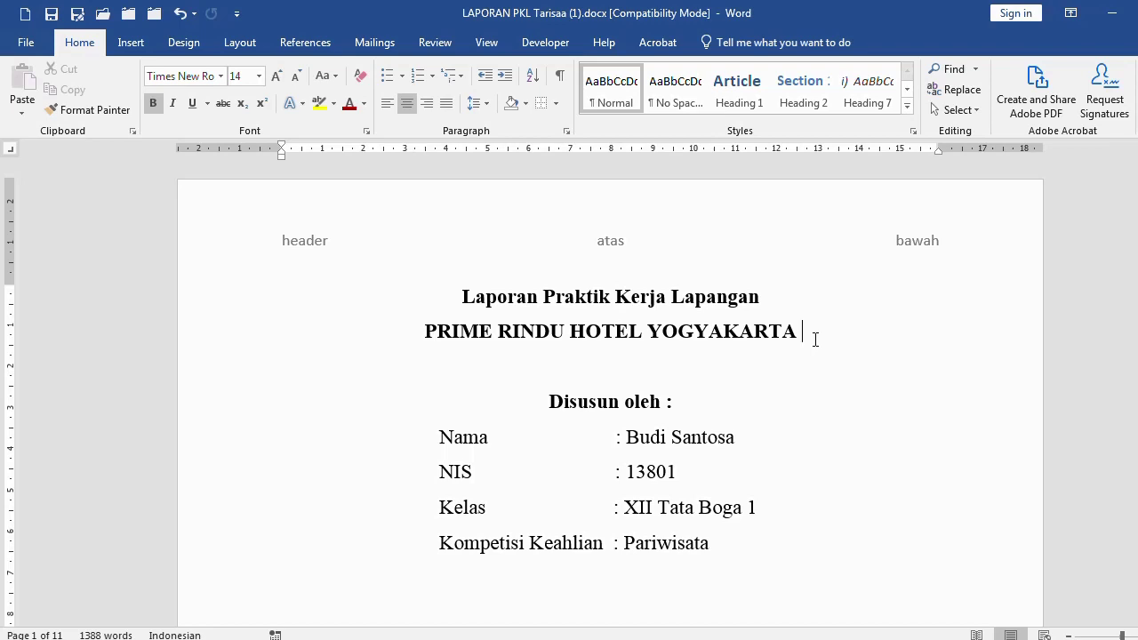